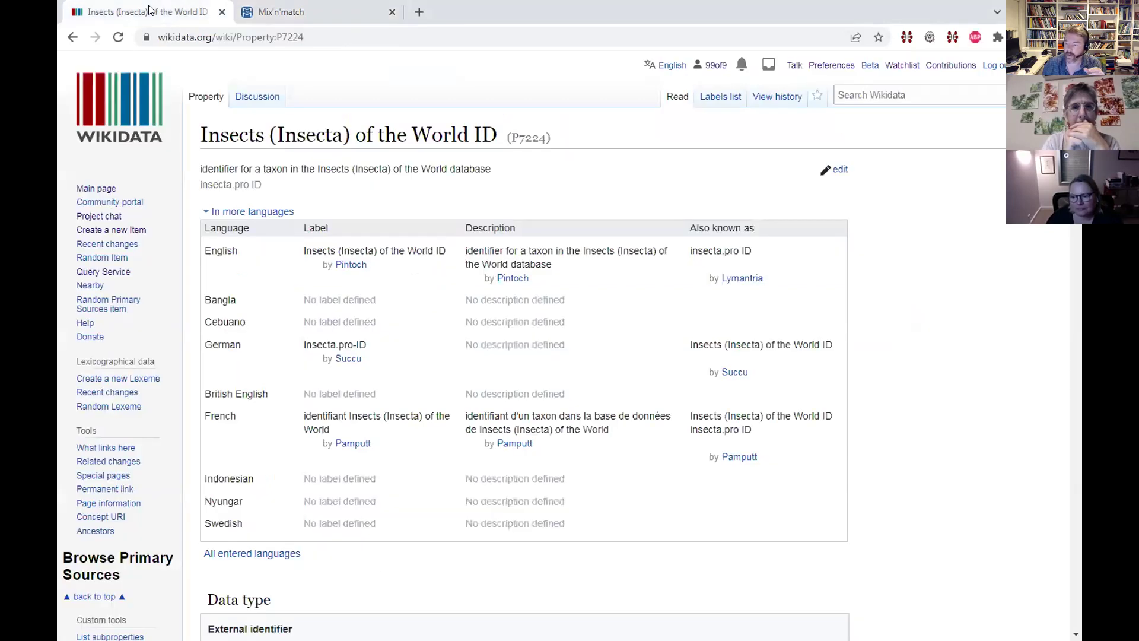
- Open the discussion page of Wikidata property P7224 and check the total under Current uses
{"action": "left_click_drag", "start_coordinate": [510, 137], "coordinate": [546, 137]}
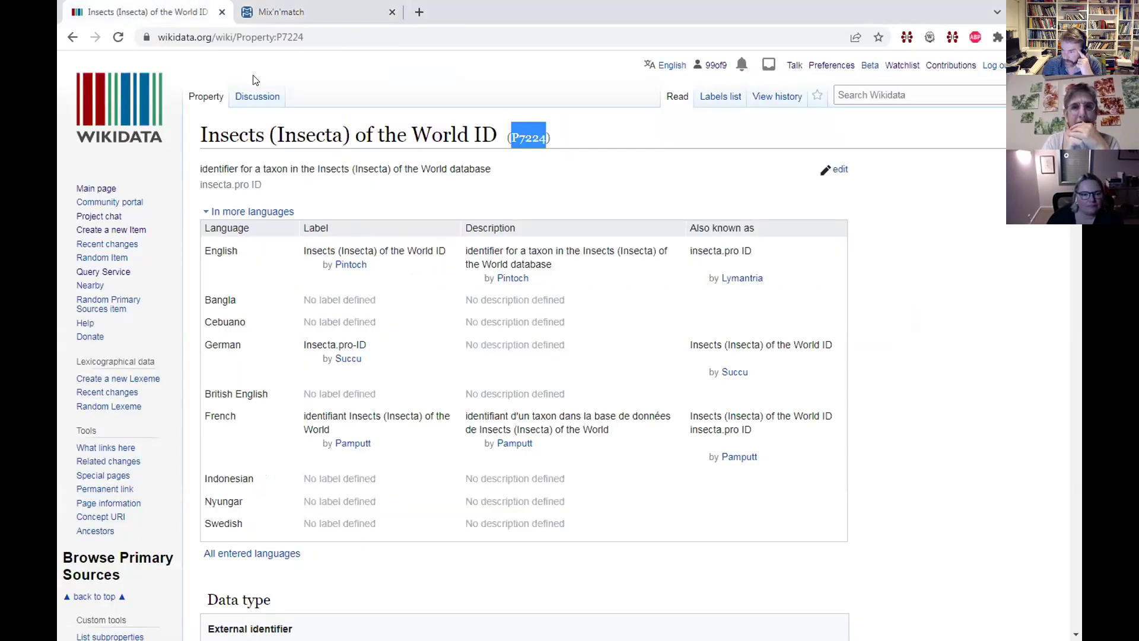
{"action": "left_click", "coordinate": [257, 96]}
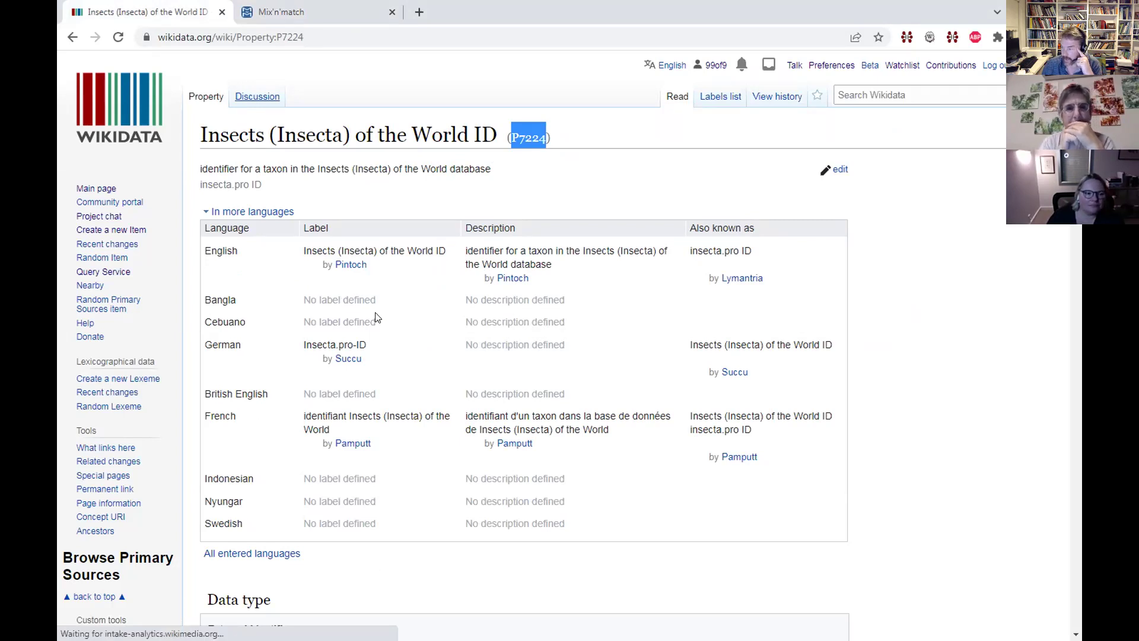
{"action": "scroll", "coordinate": [566, 302], "scroll_direction": "down", "scroll_amount": 5}
{"action": "scroll", "coordinate": [568, 303], "scroll_direction": "down", "scroll_amount": 5}
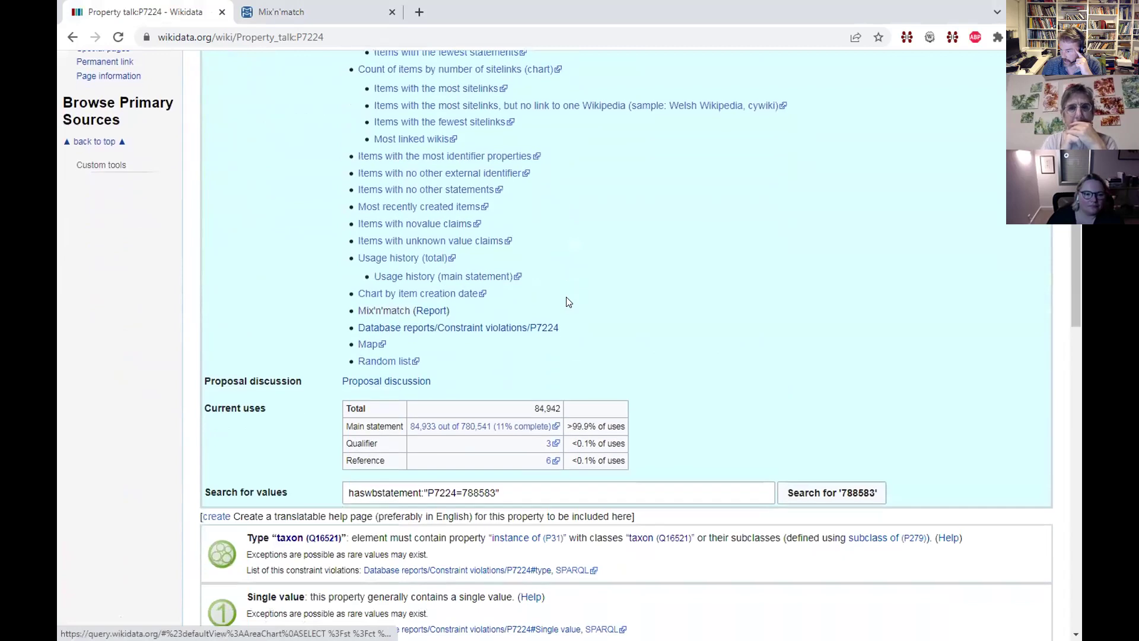
{"action": "left_click_drag", "start_coordinate": [533, 268], "coordinate": [558, 266]}
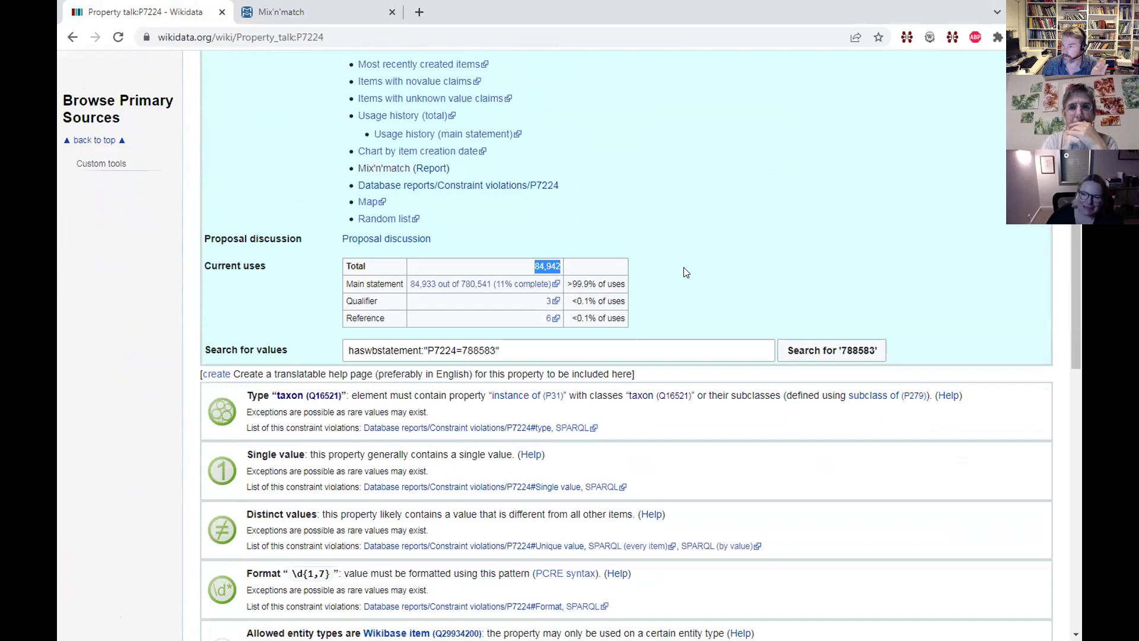
{"action": "left_click", "coordinate": [652, 271]}
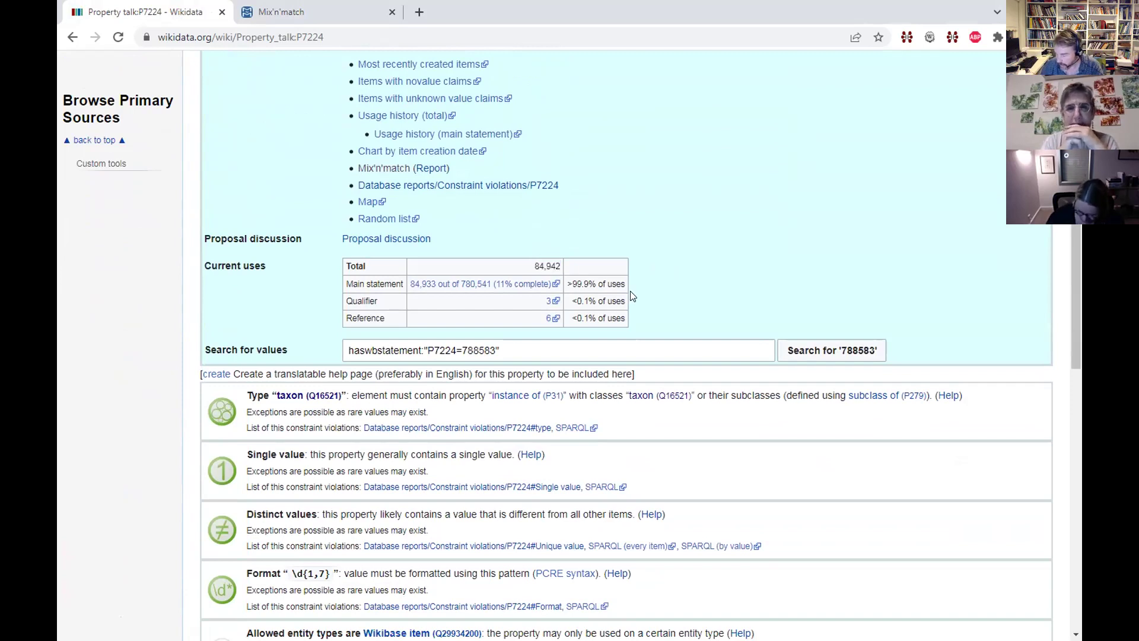
{"action": "scroll", "coordinate": [630, 291], "scroll_direction": "up", "scroll_amount": 5}
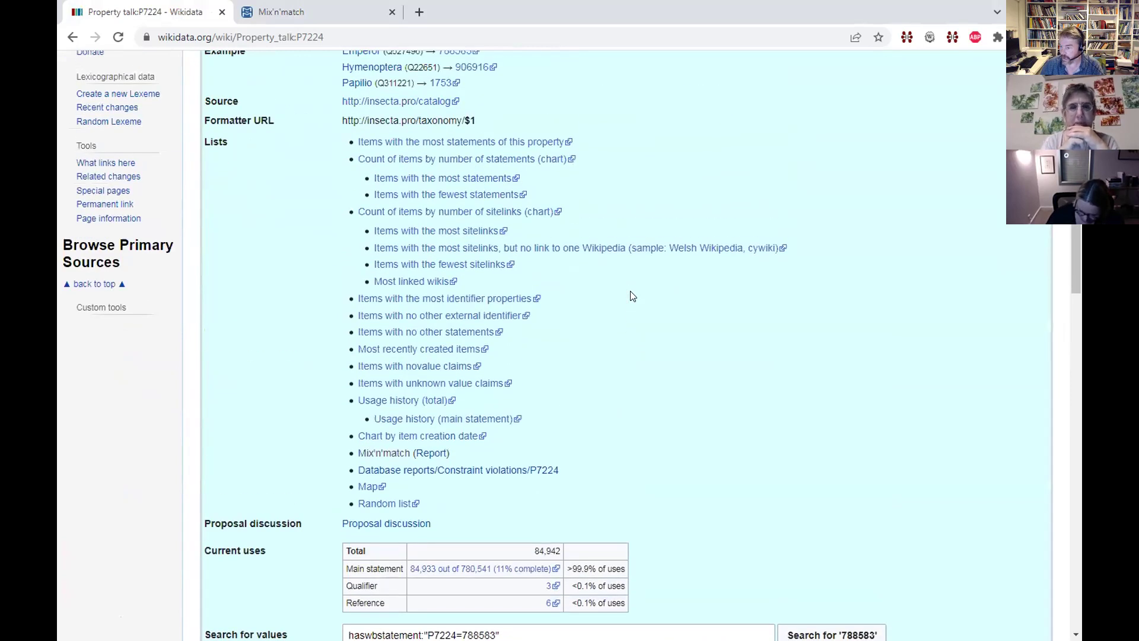
{"action": "scroll", "coordinate": [585, 402], "scroll_direction": "up", "scroll_amount": 5}
- Switch to the Mix'n'match catalogue, open its fully matched entries and review how the listed taxa were matched
{"action": "left_click", "coordinate": [387, 14]}
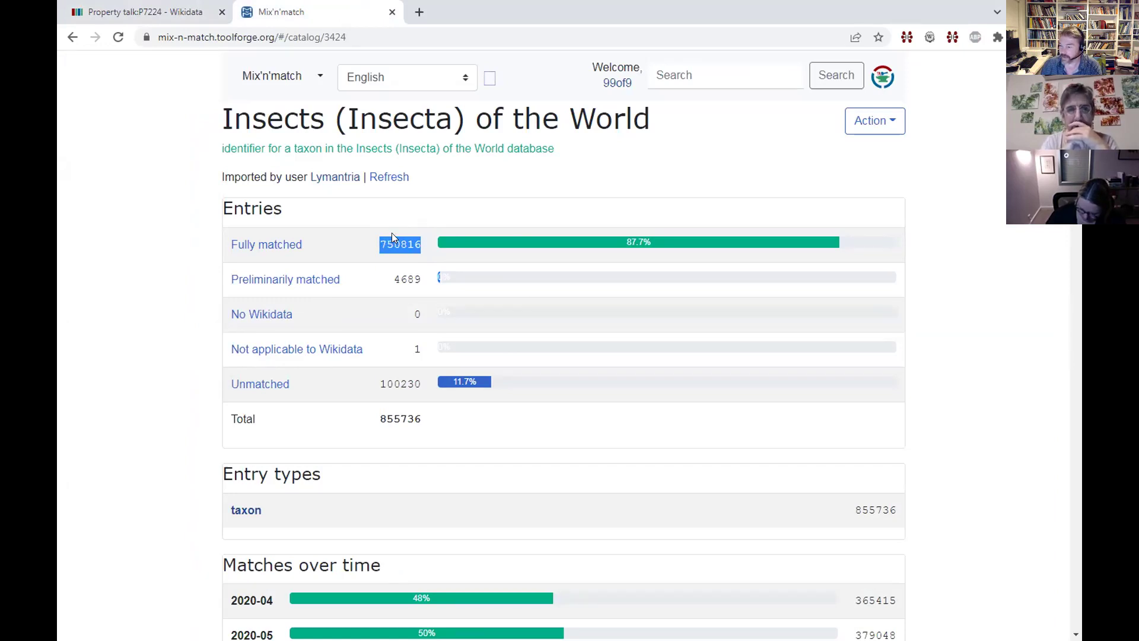
{"action": "left_click", "coordinate": [267, 248]}
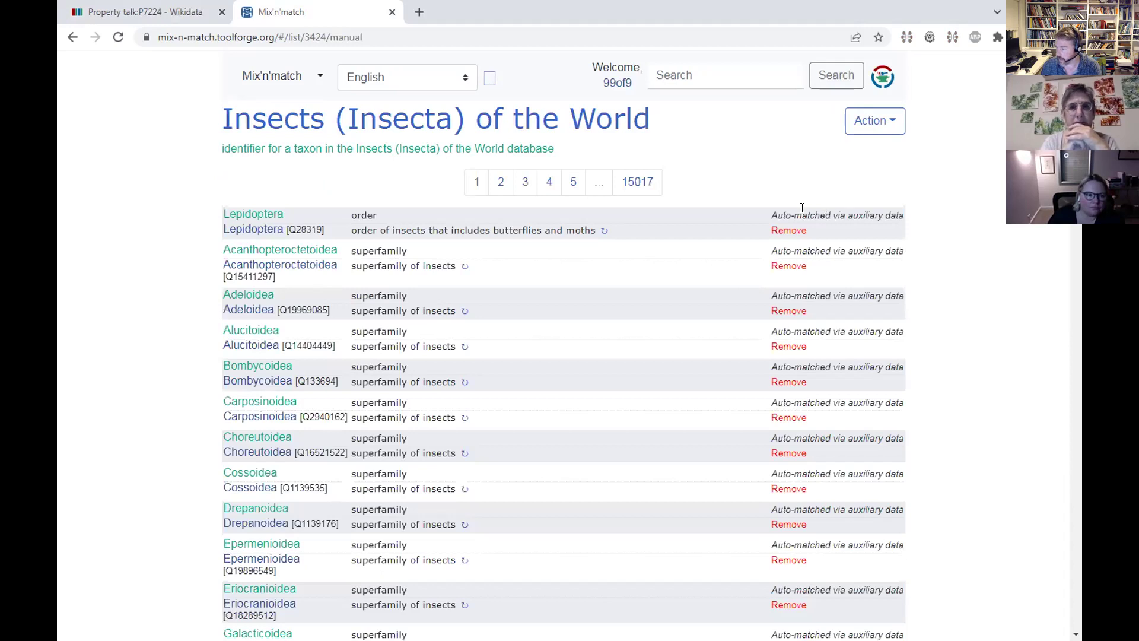
{"action": "left_click_drag", "start_coordinate": [842, 213], "coordinate": [903, 222]}
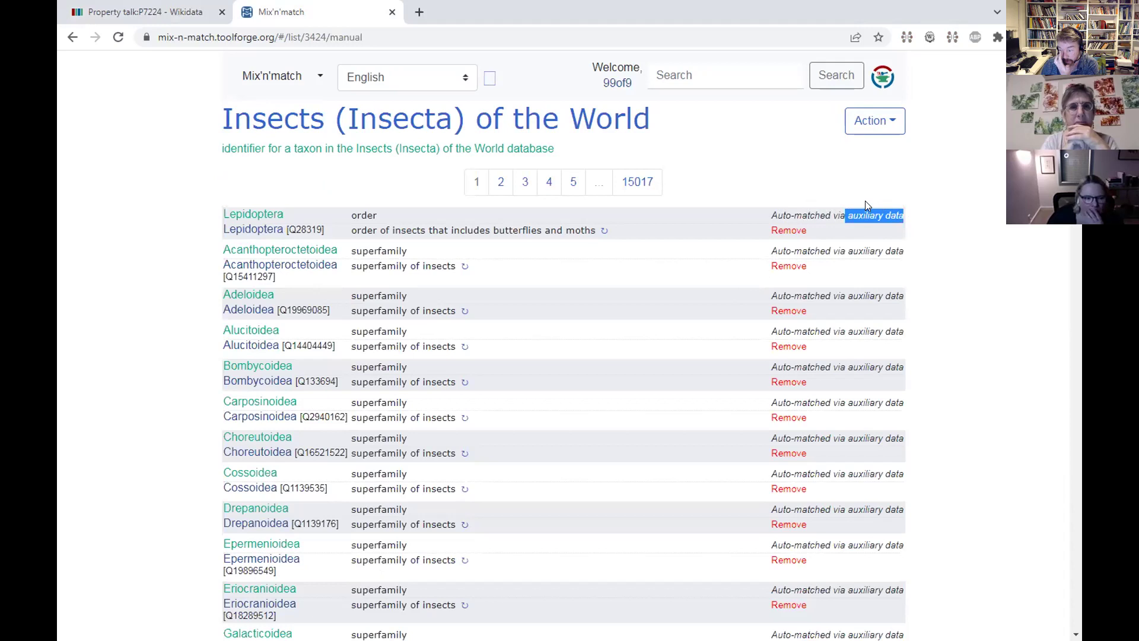
{"action": "scroll", "coordinate": [872, 317], "scroll_direction": "down", "scroll_amount": 3}
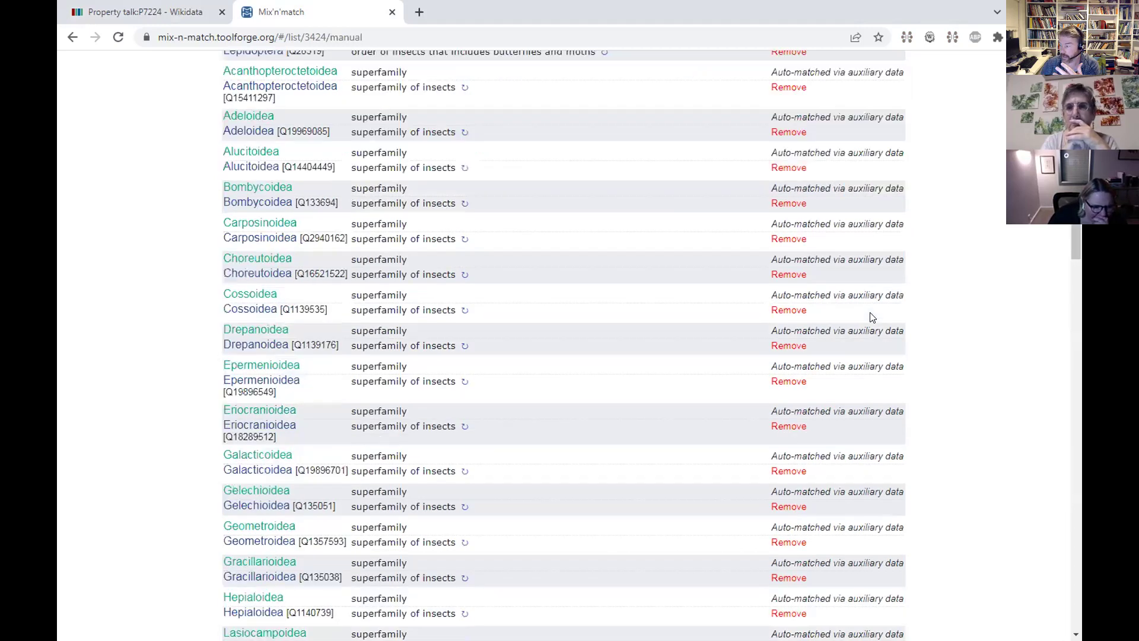
{"action": "scroll", "coordinate": [872, 317], "scroll_direction": "down", "scroll_amount": 2}
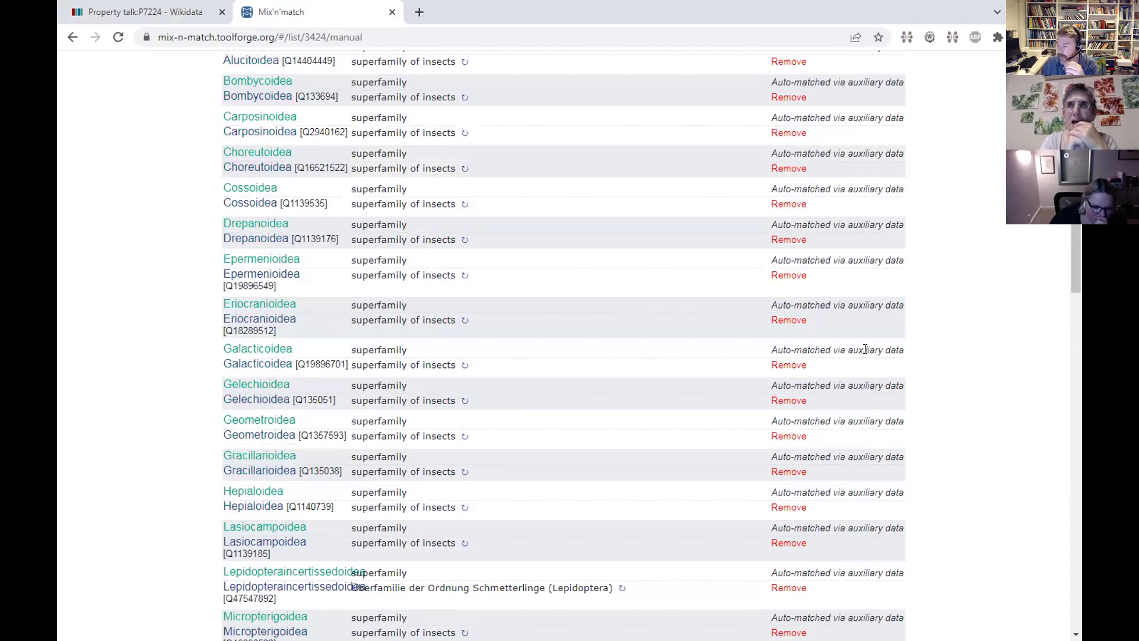
{"action": "scroll", "coordinate": [865, 349], "scroll_direction": "down", "scroll_amount": 8}
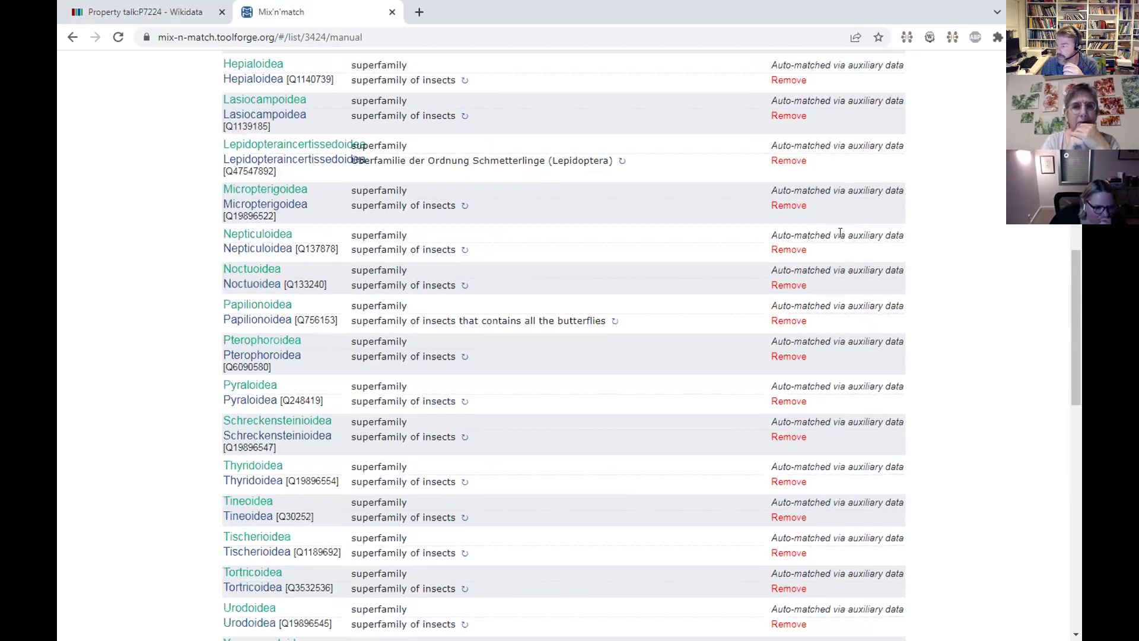
{"action": "scroll", "coordinate": [840, 232], "scroll_direction": "down", "scroll_amount": 13}
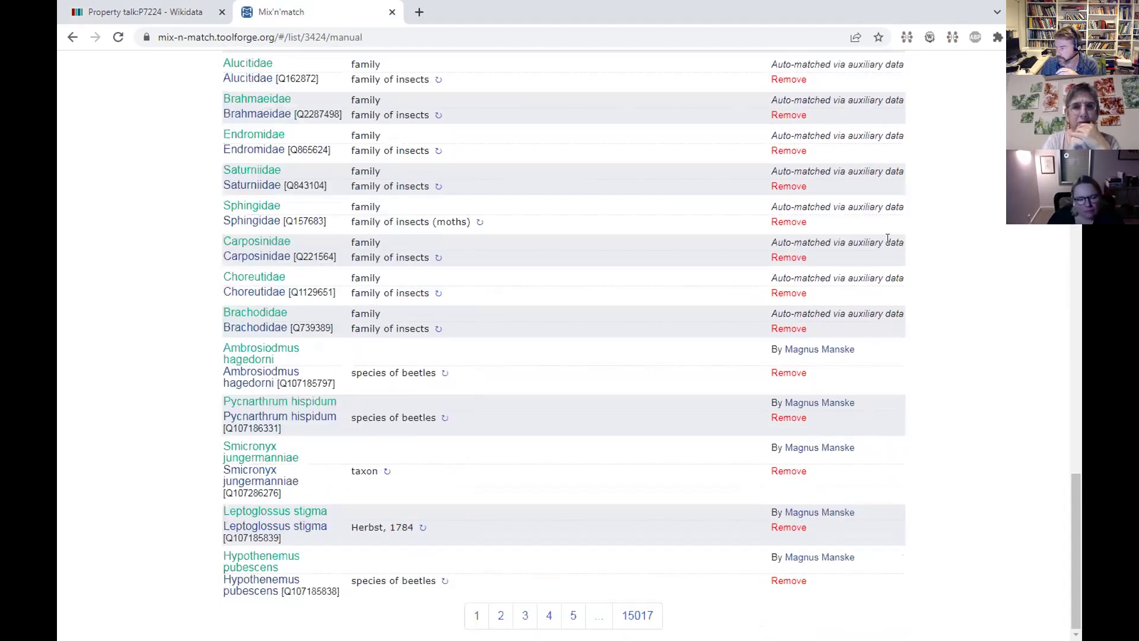
{"action": "left_click_drag", "start_coordinate": [887, 238], "coordinate": [841, 242]}
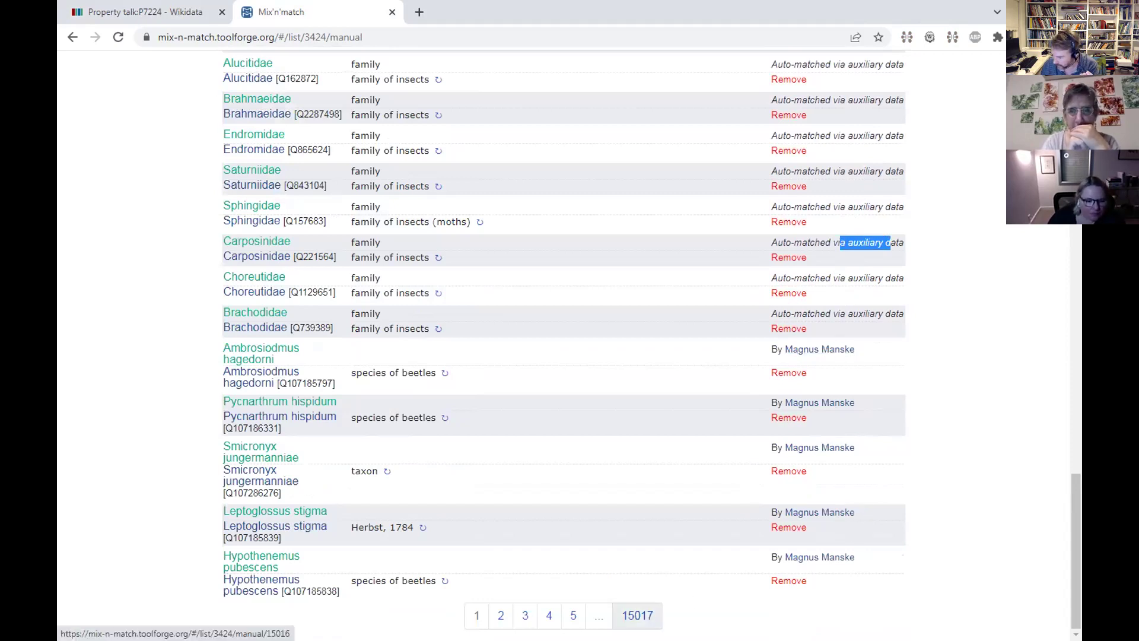
{"action": "scroll", "coordinate": [635, 483], "scroll_direction": "up", "scroll_amount": 20}
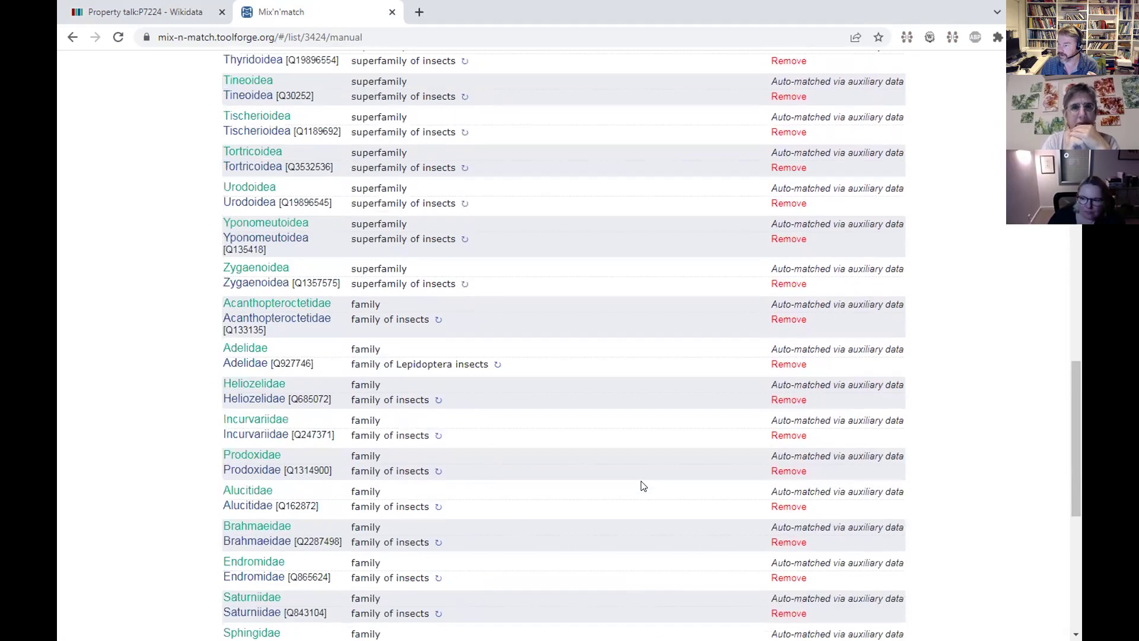
{"action": "scroll", "coordinate": [676, 432], "scroll_direction": "up", "scroll_amount": 4}
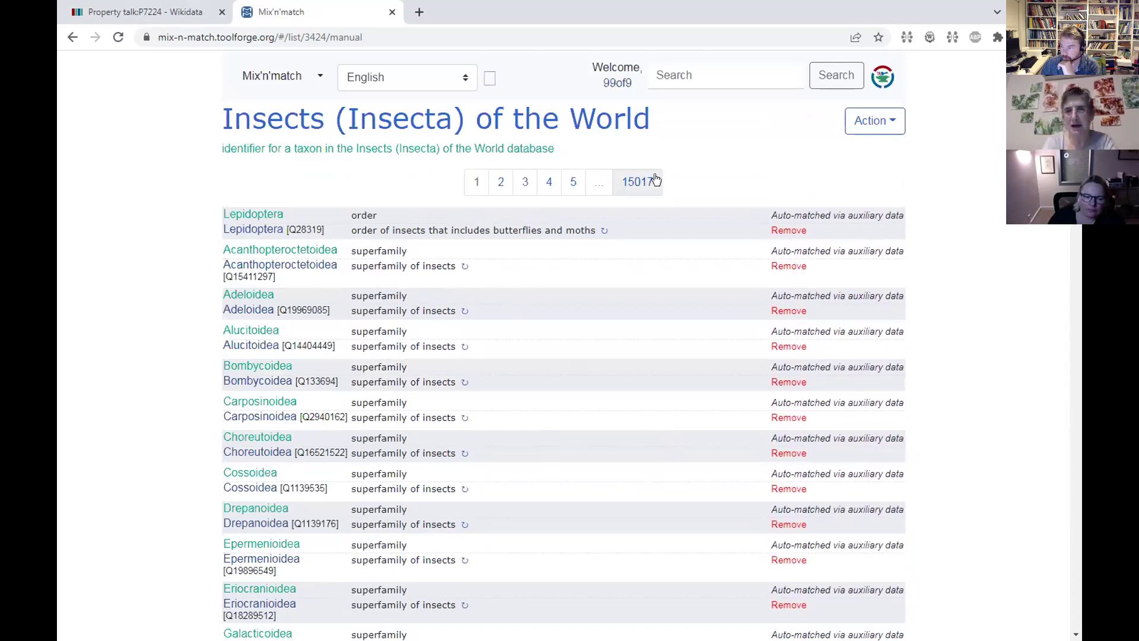
- Return to the Insects (Insecta) of the World catalogue overview and check the number of fully matched entries
{"action": "left_click", "coordinate": [351, 123]}
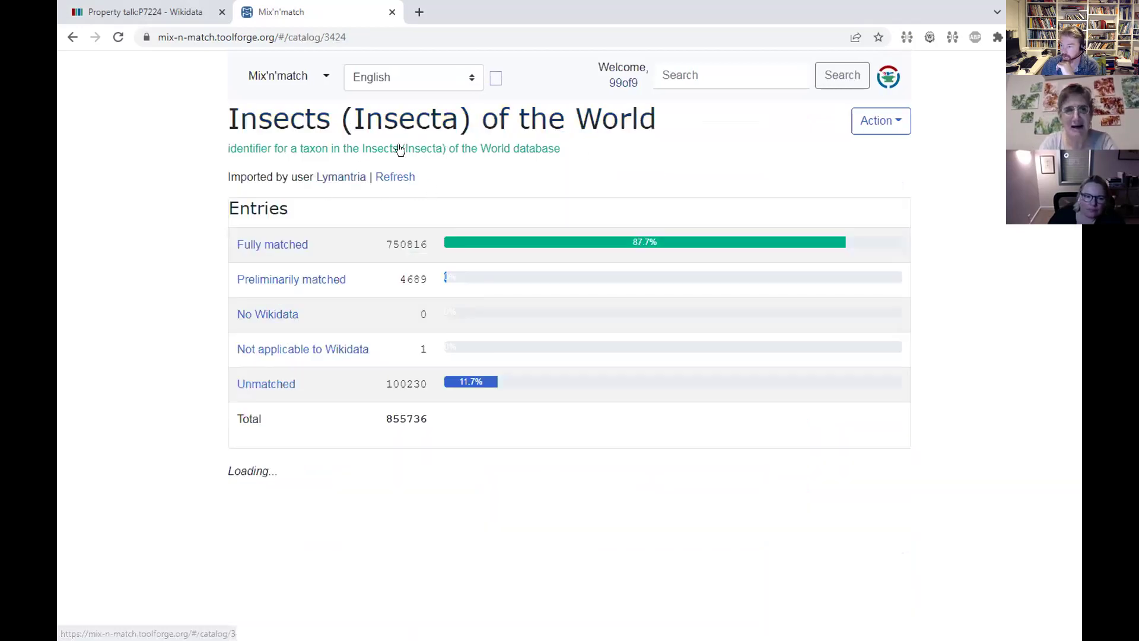
{"action": "left_click_drag", "start_coordinate": [386, 243], "coordinate": [423, 244]}
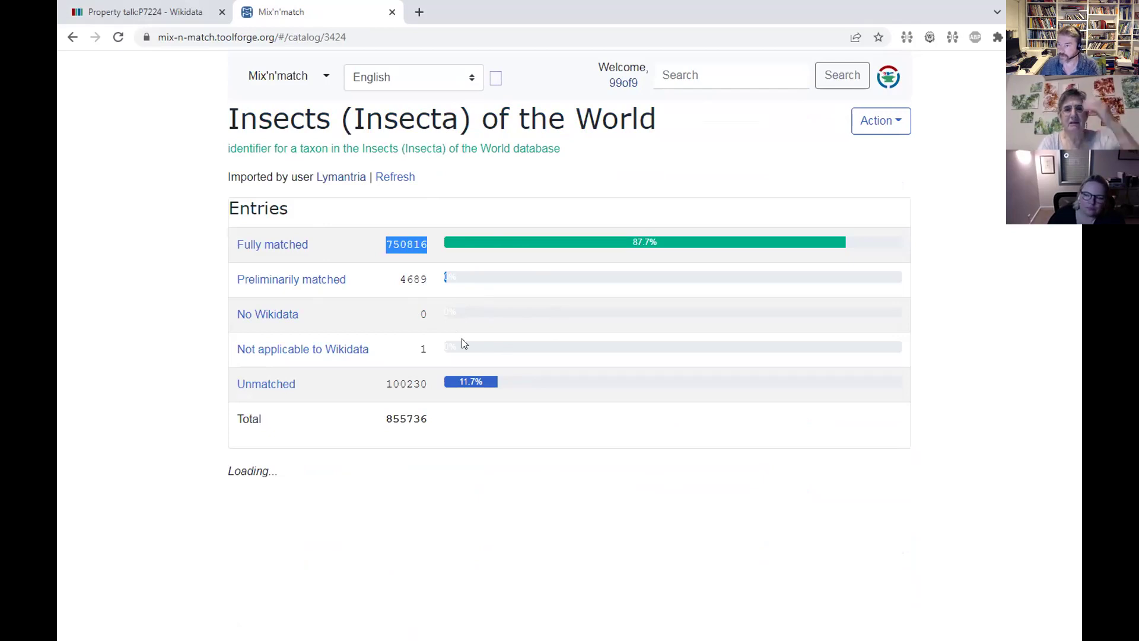
{"action": "double_click", "coordinate": [382, 245]}
{"action": "left_click", "coordinate": [406, 246]}
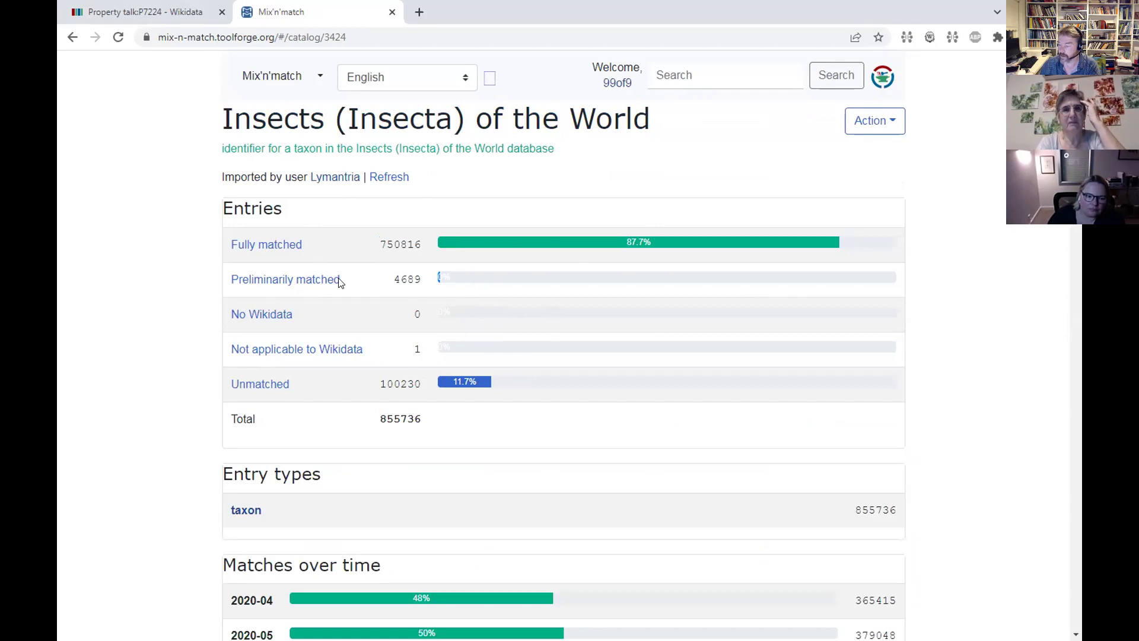
{"action": "left_click_drag", "start_coordinate": [386, 245], "coordinate": [397, 244]}
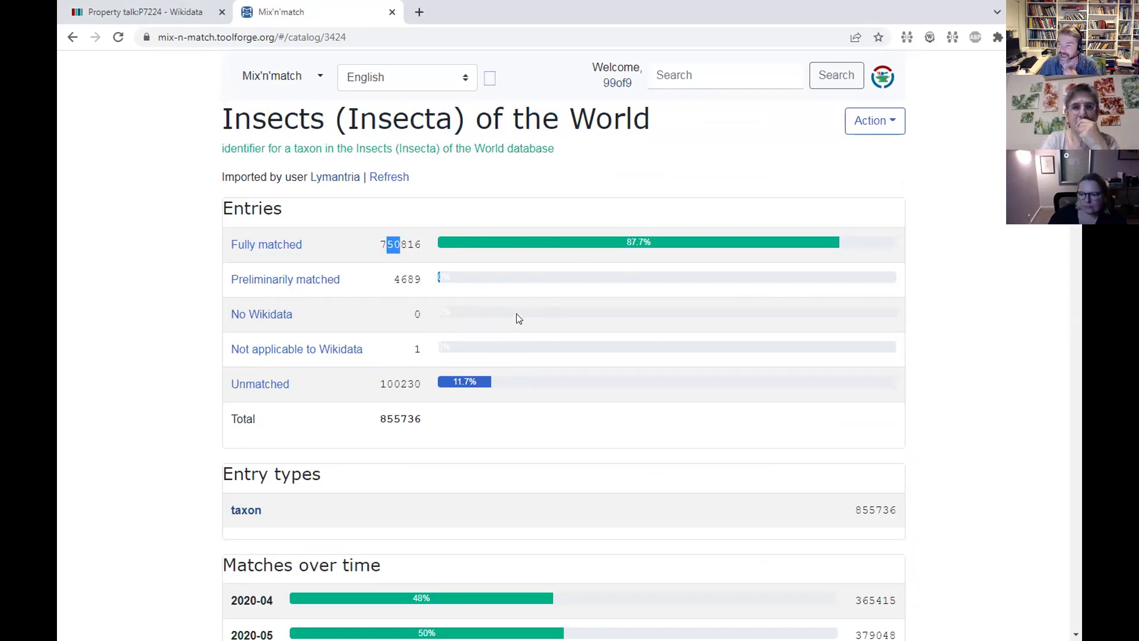
{"action": "left_click", "coordinate": [1029, 305]}
- Examine the Matches over time section, comparing the match counts for 2020-04 and 2020-05
{"action": "scroll", "coordinate": [999, 320], "scroll_direction": "down", "scroll_amount": 5}
{"action": "scroll", "coordinate": [997, 320], "scroll_direction": "down", "scroll_amount": 3}
{"action": "scroll", "coordinate": [992, 310], "scroll_direction": "up", "scroll_amount": 1}
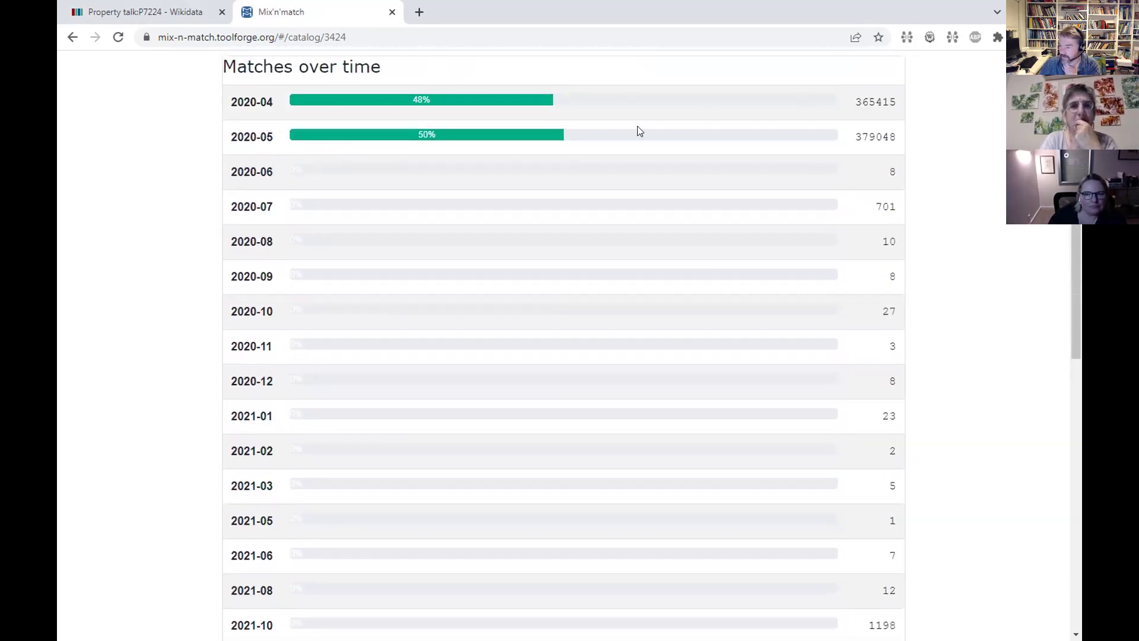
{"action": "left_click_drag", "start_coordinate": [855, 102], "coordinate": [878, 99]}
{"action": "left_click_drag", "start_coordinate": [855, 136], "coordinate": [888, 137]}
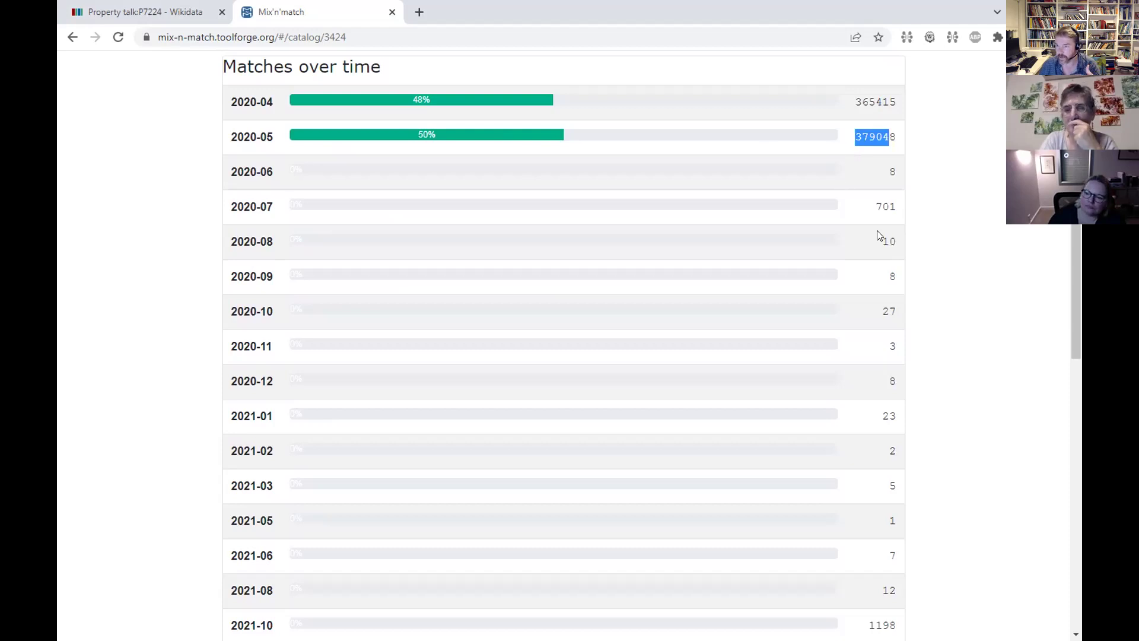
{"action": "left_click", "coordinate": [843, 108]}
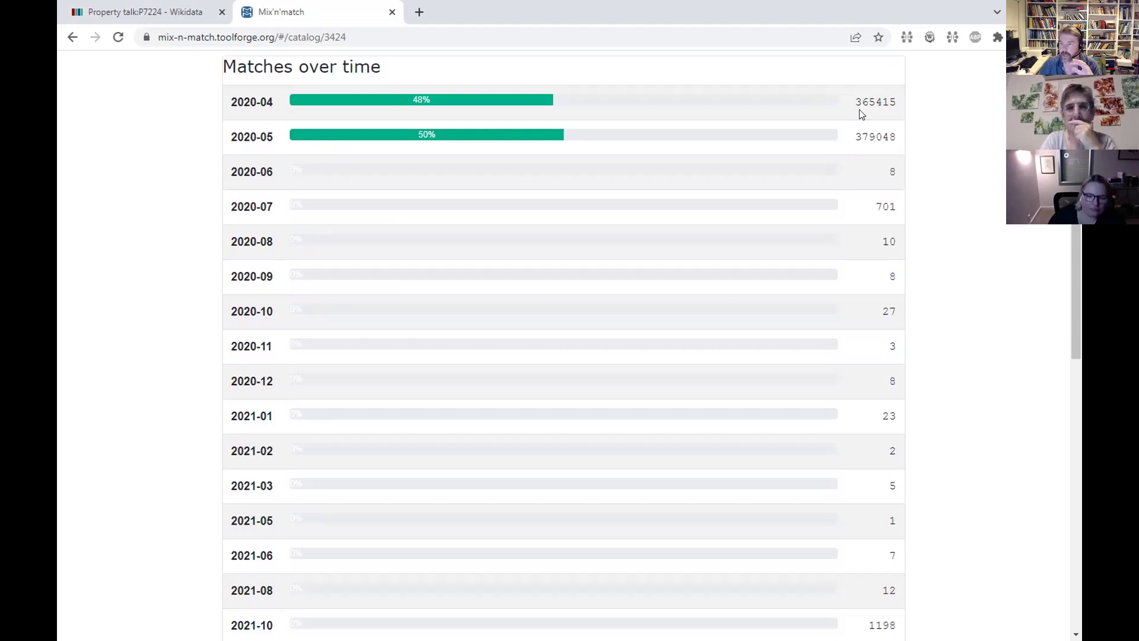
{"action": "scroll", "coordinate": [885, 128], "scroll_direction": "down", "scroll_amount": 3}
{"action": "scroll", "coordinate": [888, 133], "scroll_direction": "up", "scroll_amount": 3}
{"action": "left_click_drag", "start_coordinate": [854, 101], "coordinate": [898, 102]}
{"action": "left_click_drag", "start_coordinate": [855, 137], "coordinate": [888, 139]}
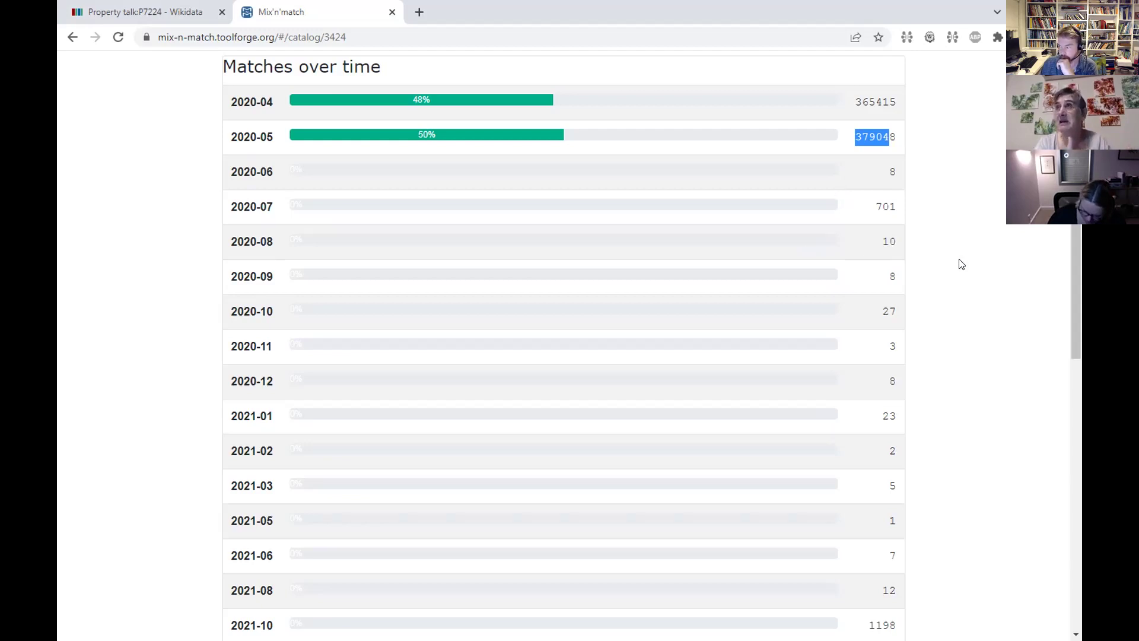
- Go back to the catalogue's Entries summary and check the number of preliminarily matched entries and the catalogue title
{"action": "scroll", "coordinate": [959, 261], "scroll_direction": "up", "scroll_amount": 1}
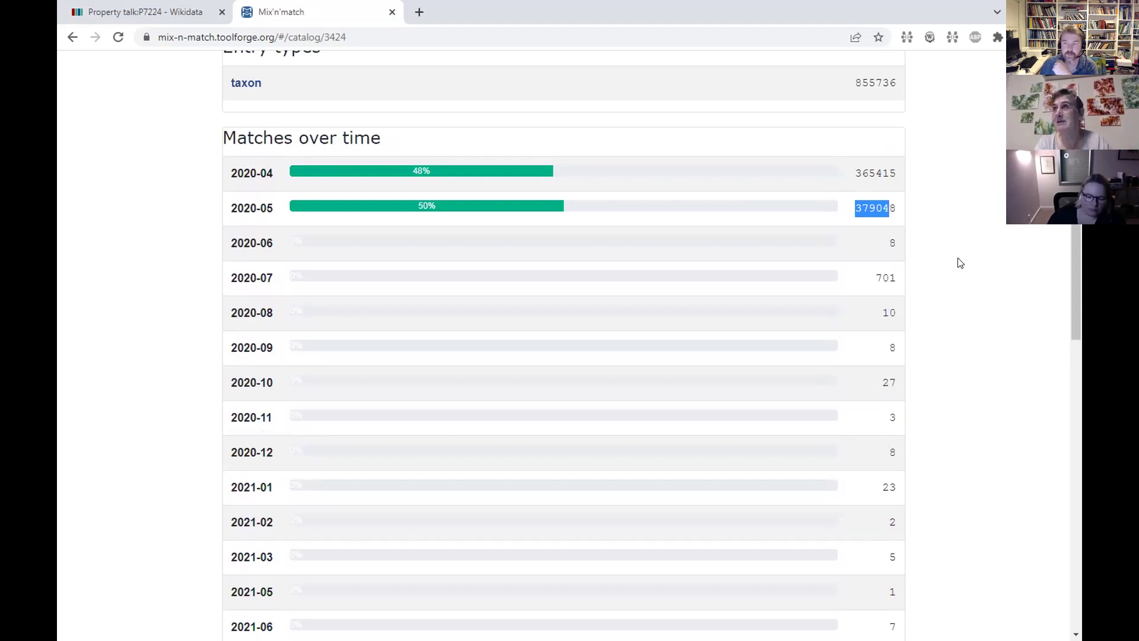
{"action": "scroll", "coordinate": [962, 285], "scroll_direction": "up", "scroll_amount": 1}
{"action": "scroll", "coordinate": [962, 285], "scroll_direction": "up", "scroll_amount": 2}
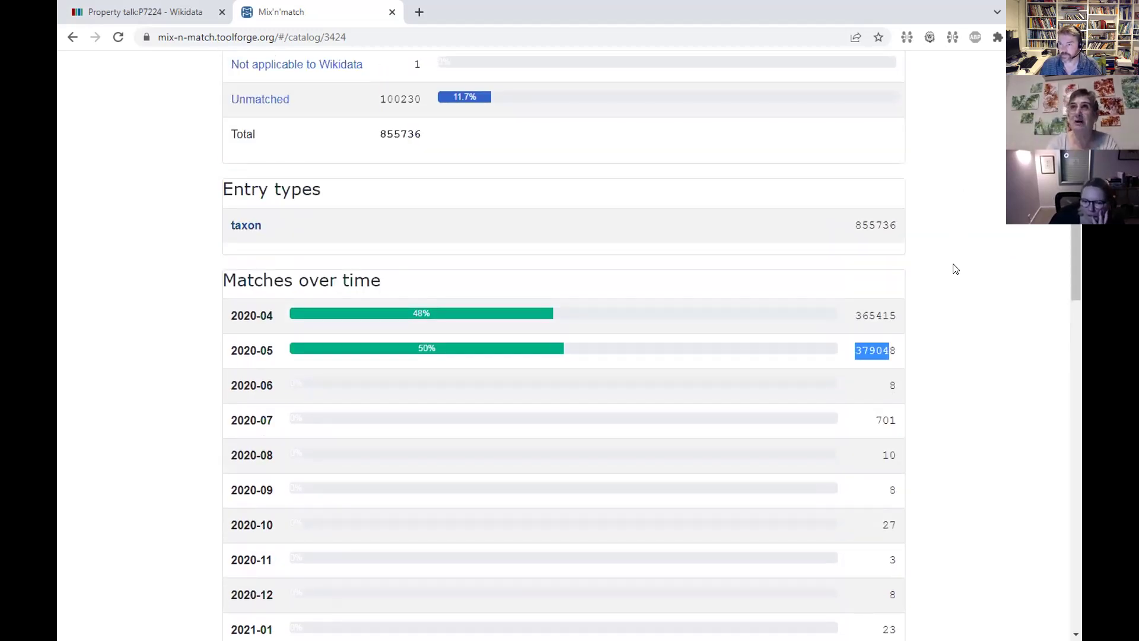
{"action": "scroll", "coordinate": [895, 282], "scroll_direction": "up", "scroll_amount": 4}
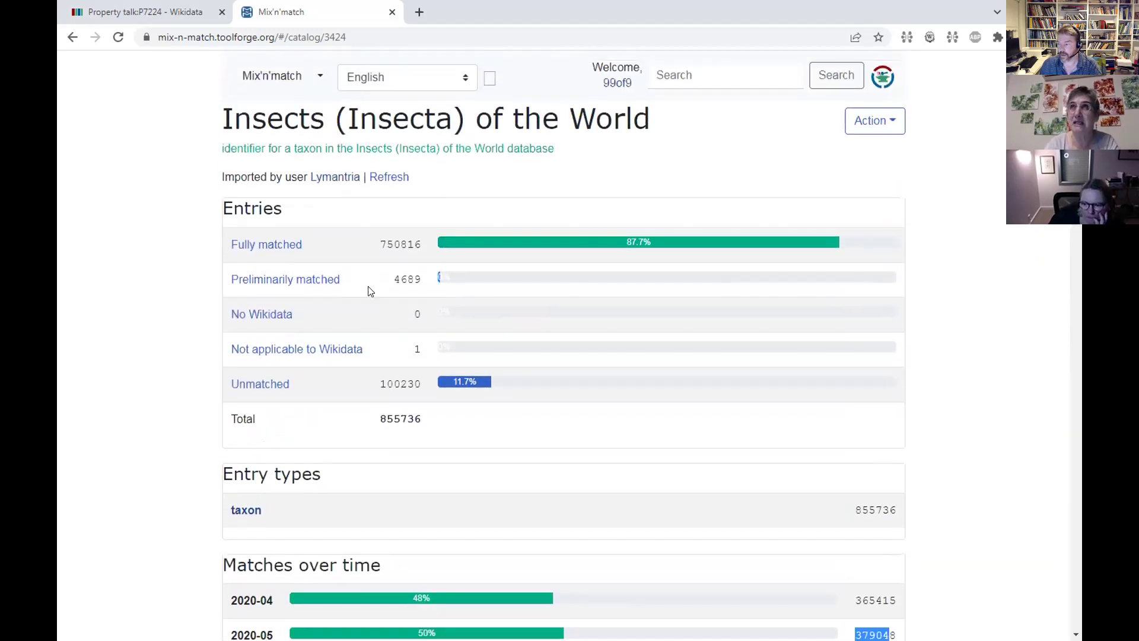
{"action": "left_click_drag", "start_coordinate": [414, 275], "coordinate": [231, 283]}
{"action": "left_click", "coordinate": [226, 288]}
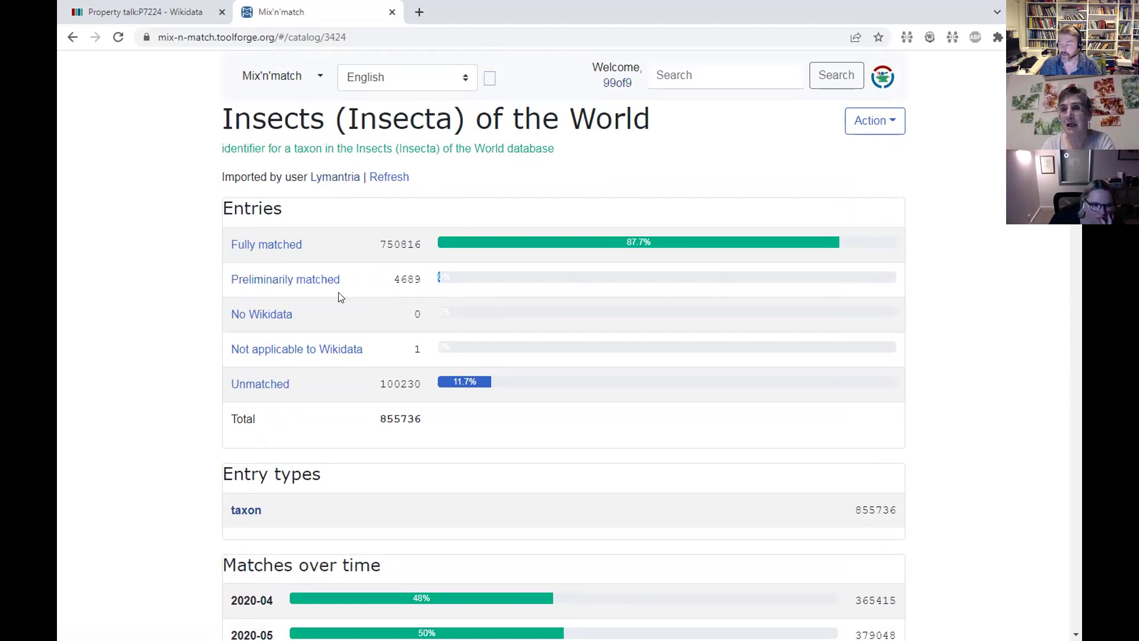
{"action": "left_click_drag", "start_coordinate": [391, 283], "coordinate": [438, 278]}
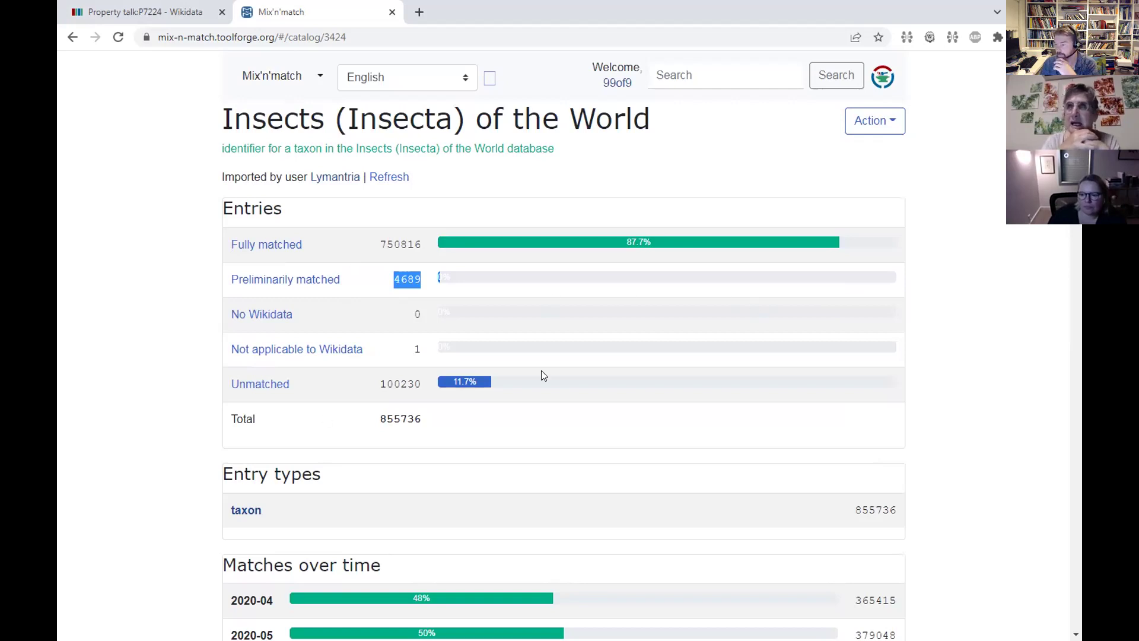
{"action": "scroll", "coordinate": [541, 370], "scroll_direction": "down", "scroll_amount": 1}
{"action": "left_click", "coordinate": [195, 217]}
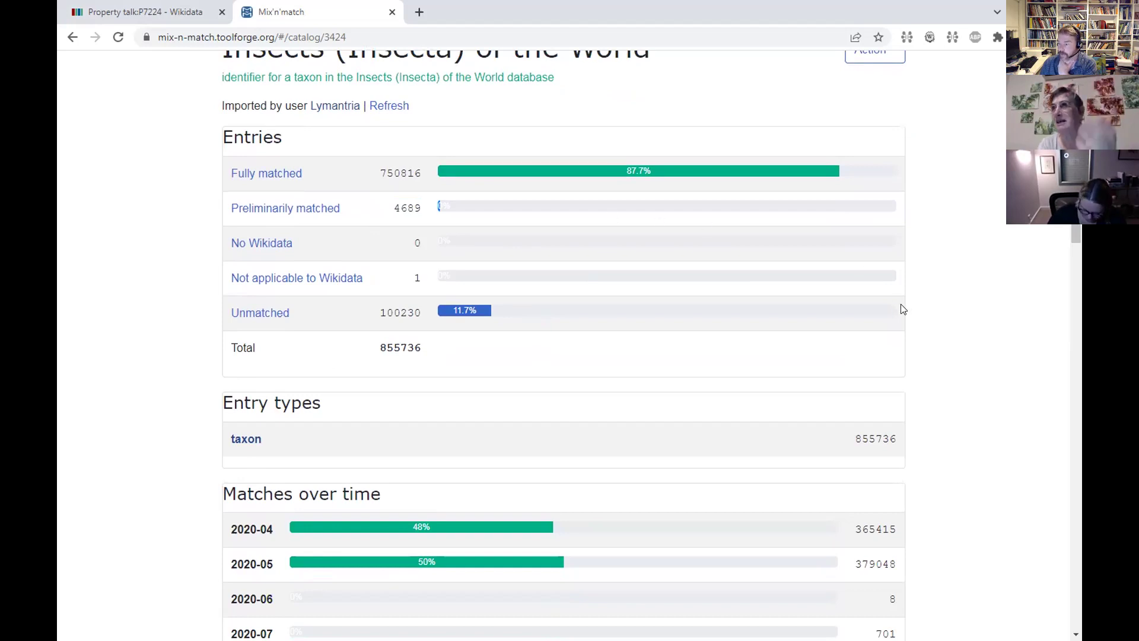
{"action": "scroll", "coordinate": [903, 308], "scroll_direction": "up", "scroll_amount": 1}
{"action": "left_click_drag", "start_coordinate": [275, 115], "coordinate": [438, 118]}
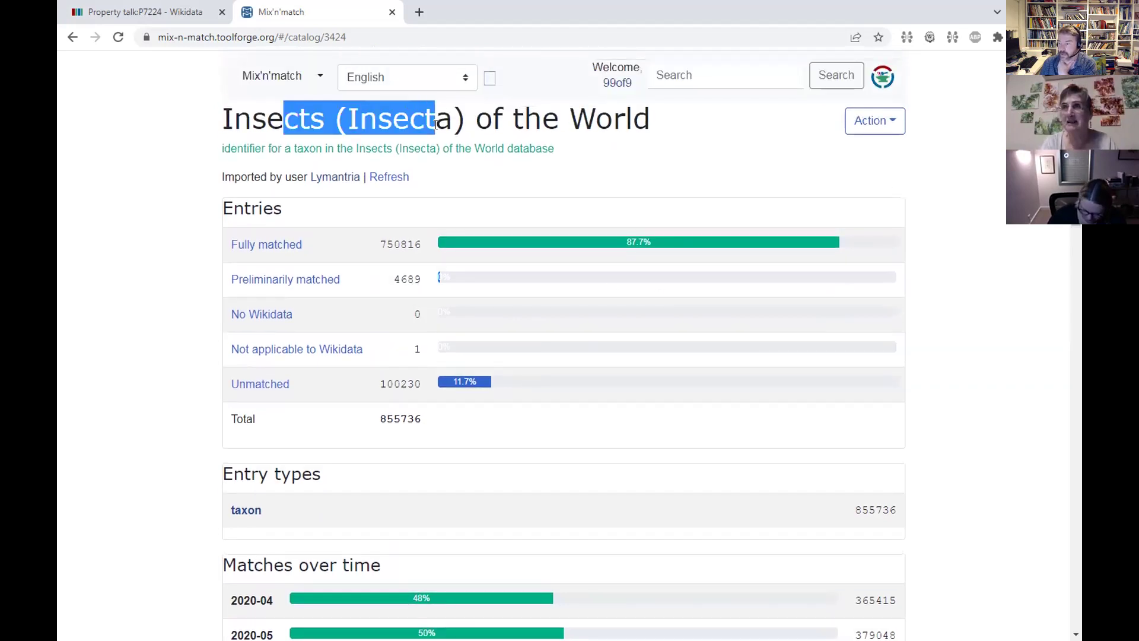
- Review the constraints on the Wikidata talk page of P7224, and return to the Mix'n'match catalogue overview
{"action": "left_click", "coordinate": [210, 9]}
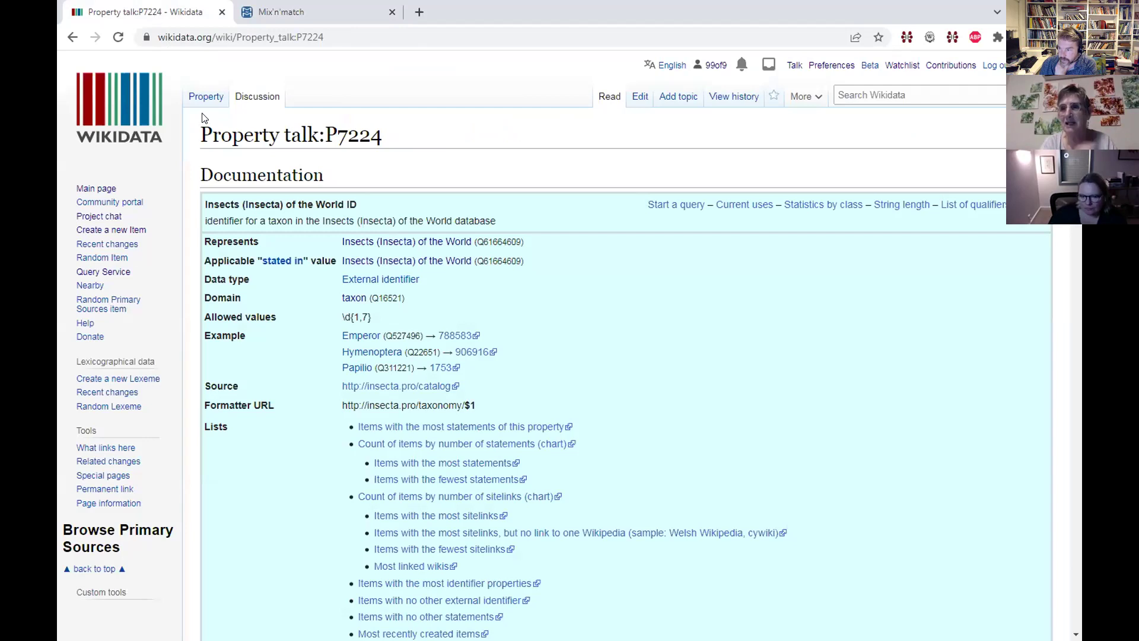
{"action": "scroll", "coordinate": [267, 177], "scroll_direction": "down", "scroll_amount": 7}
{"action": "scroll", "coordinate": [269, 178], "scroll_direction": "down", "scroll_amount": 6}
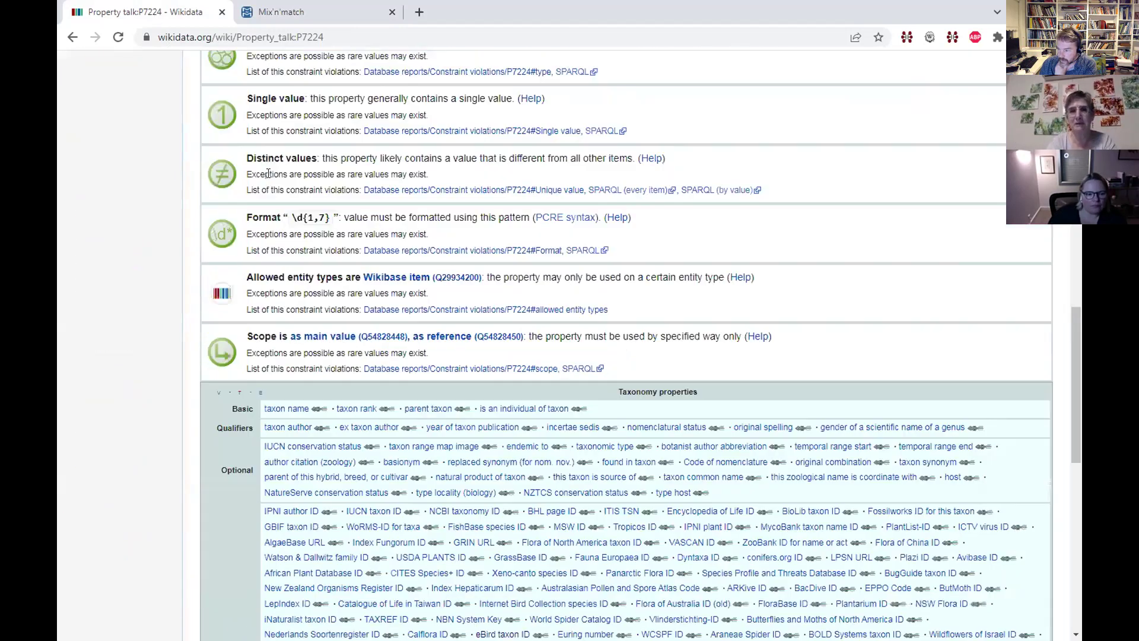
{"action": "scroll", "coordinate": [268, 173], "scroll_direction": "up", "scroll_amount": 2}
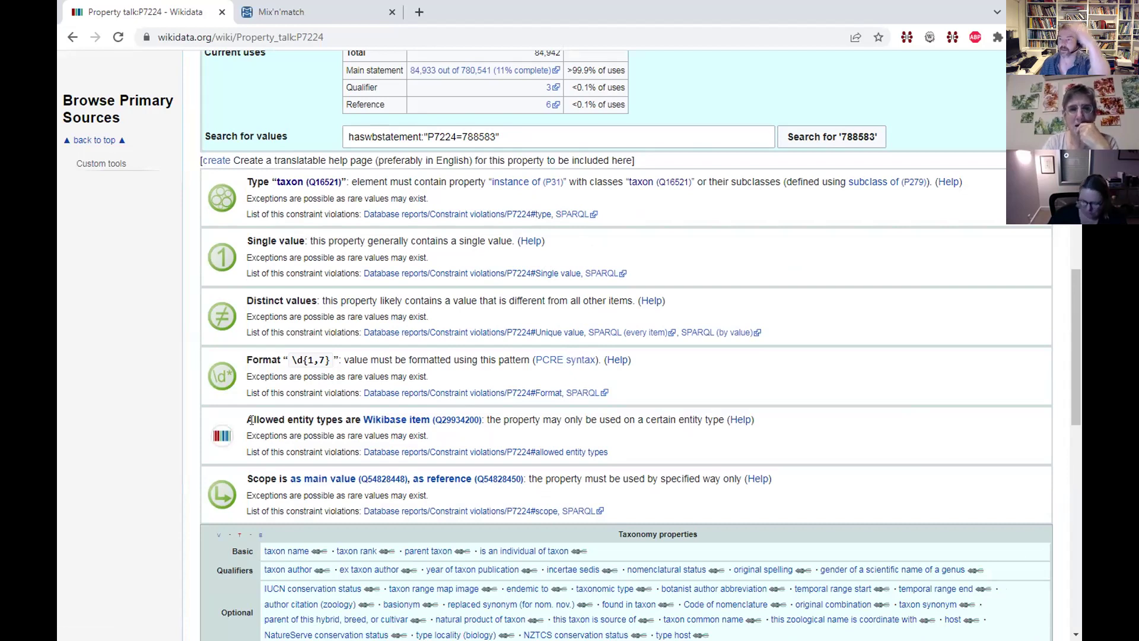
{"action": "left_click", "coordinate": [328, 10]}
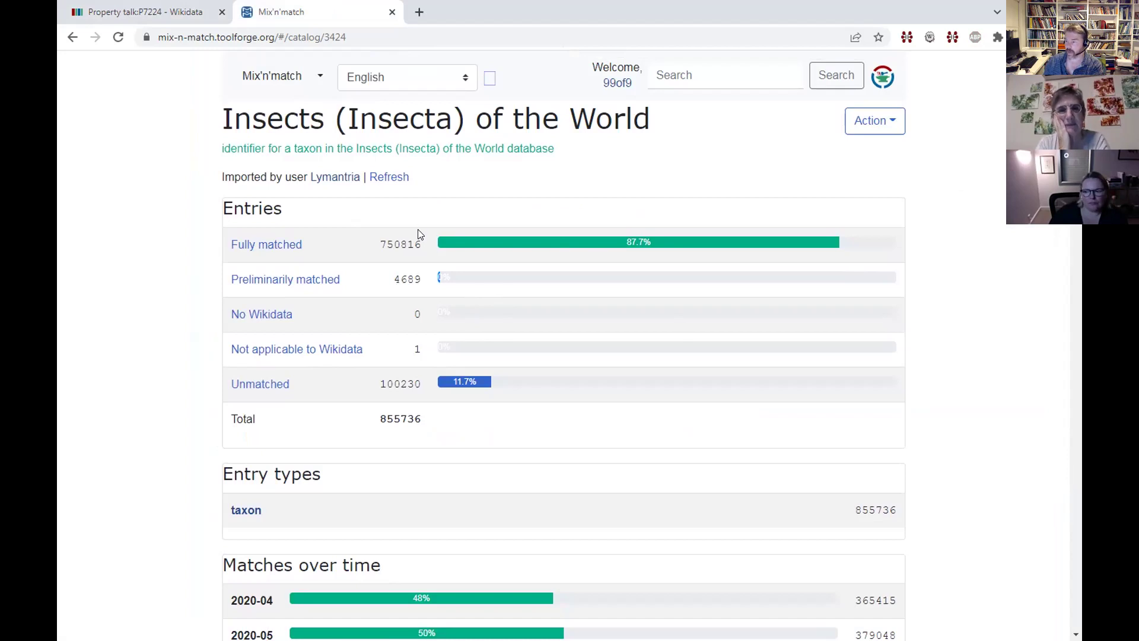
- Check the catalogue's fully matched count and its available actions, and open the Mix'n'match home page in a separate tab
{"action": "left_click_drag", "start_coordinate": [379, 239], "coordinate": [426, 260]}
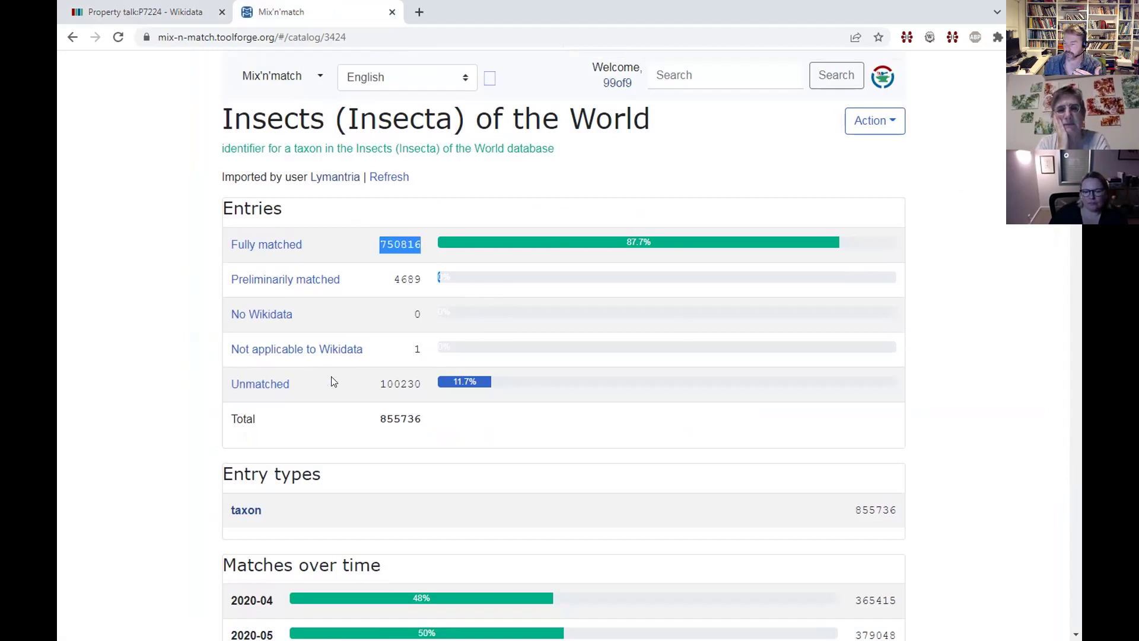
{"action": "left_click", "coordinate": [879, 123]}
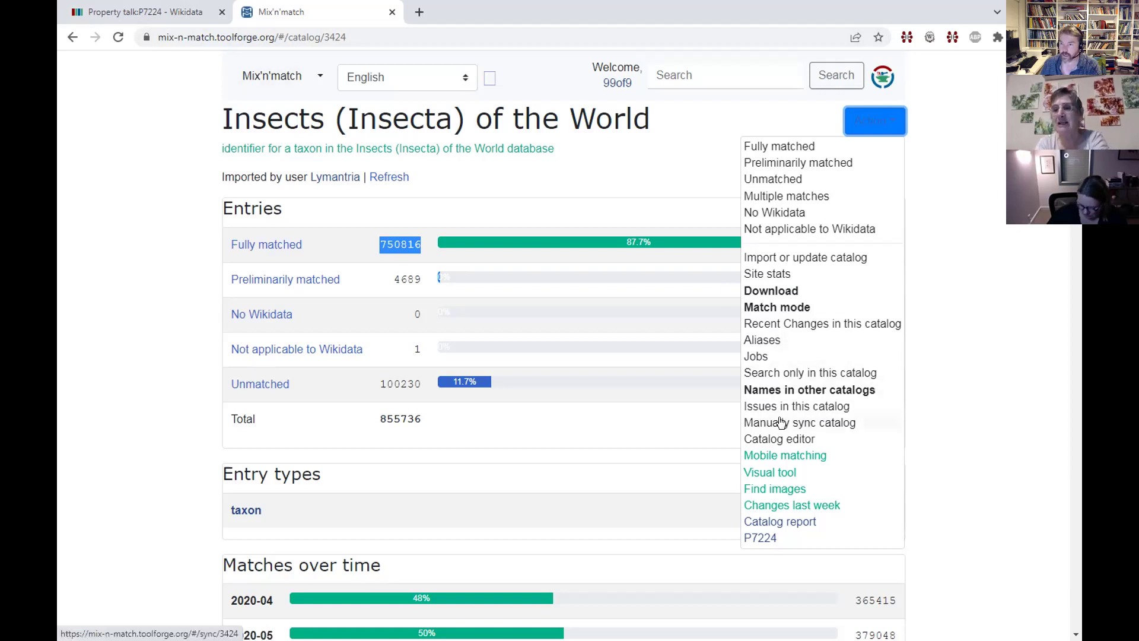
{"action": "right_click", "coordinate": [269, 77]}
{"action": "left_click", "coordinate": [327, 89]}
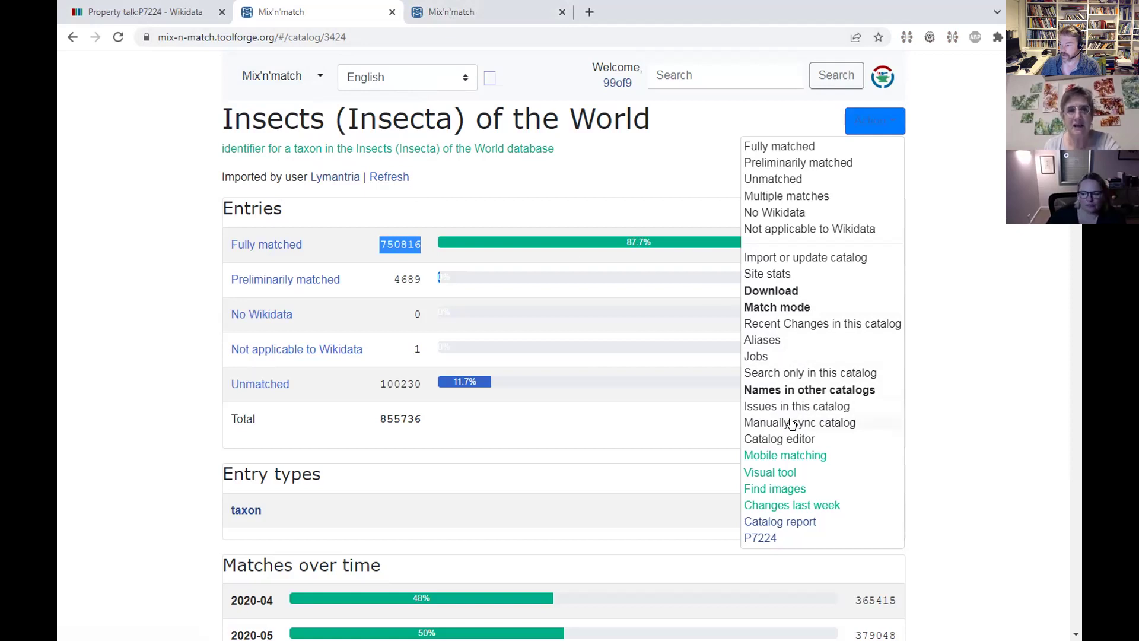
- Open the manual sync page of the Insects (Insecta) of the World catalogue
{"action": "left_click", "coordinate": [368, 249]}
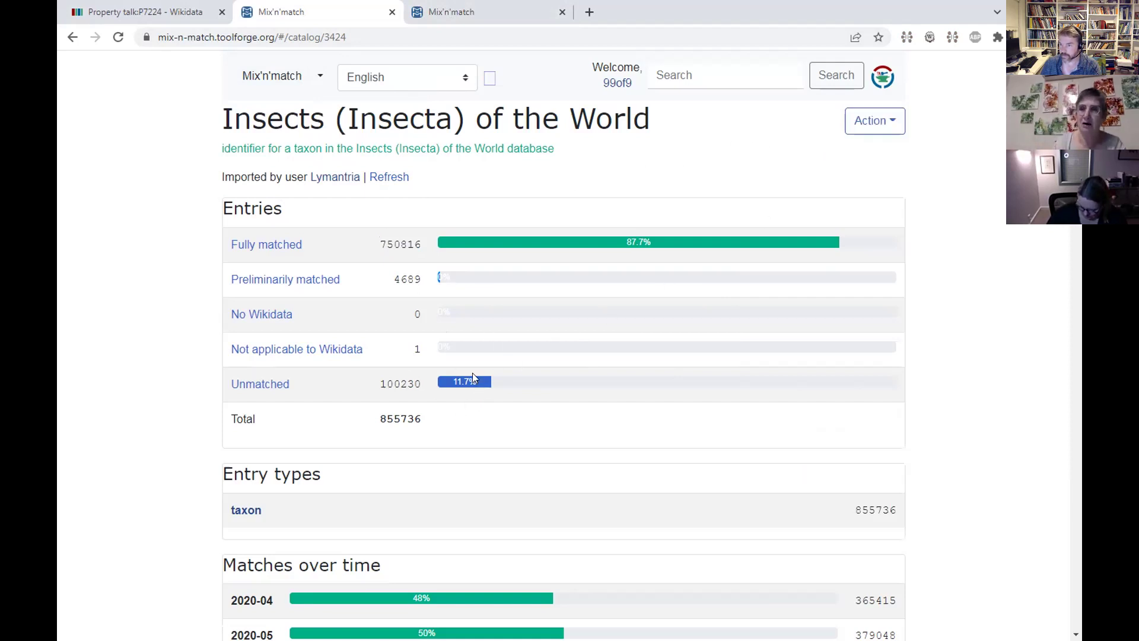
{"action": "left_click", "coordinate": [888, 124]}
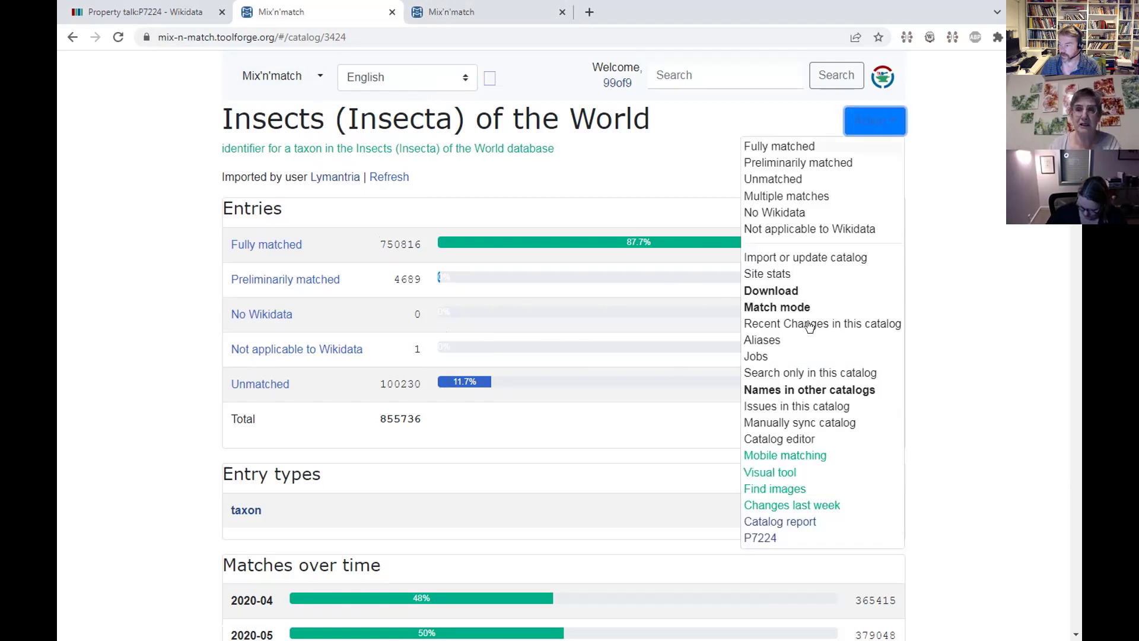
{"action": "left_click", "coordinate": [800, 424]}
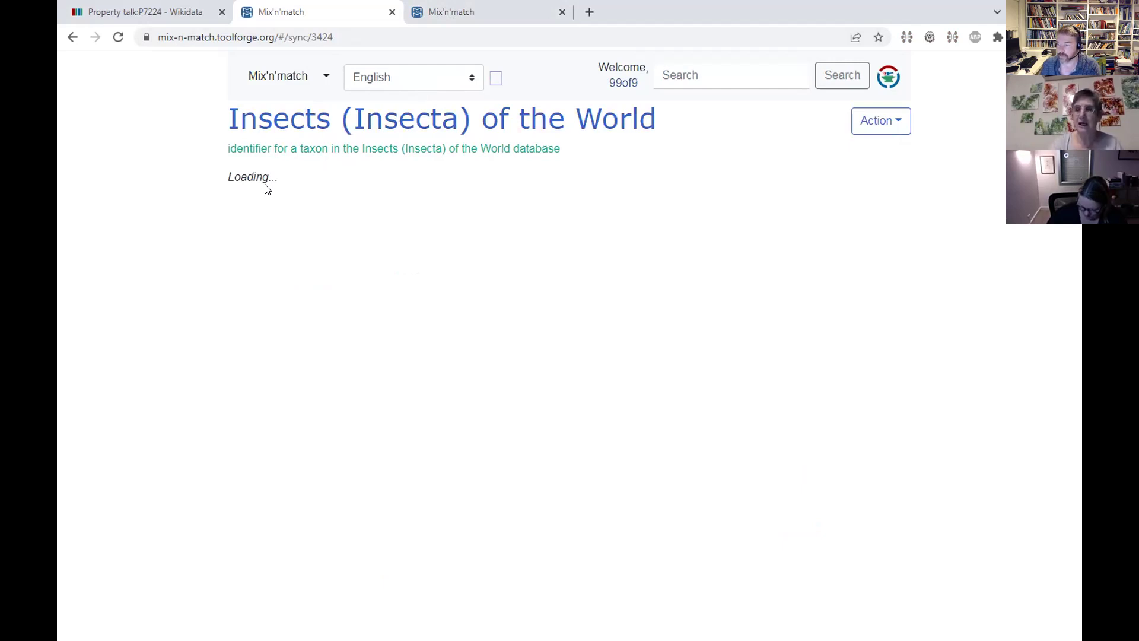
{"action": "left_click_drag", "start_coordinate": [229, 176], "coordinate": [288, 234]}
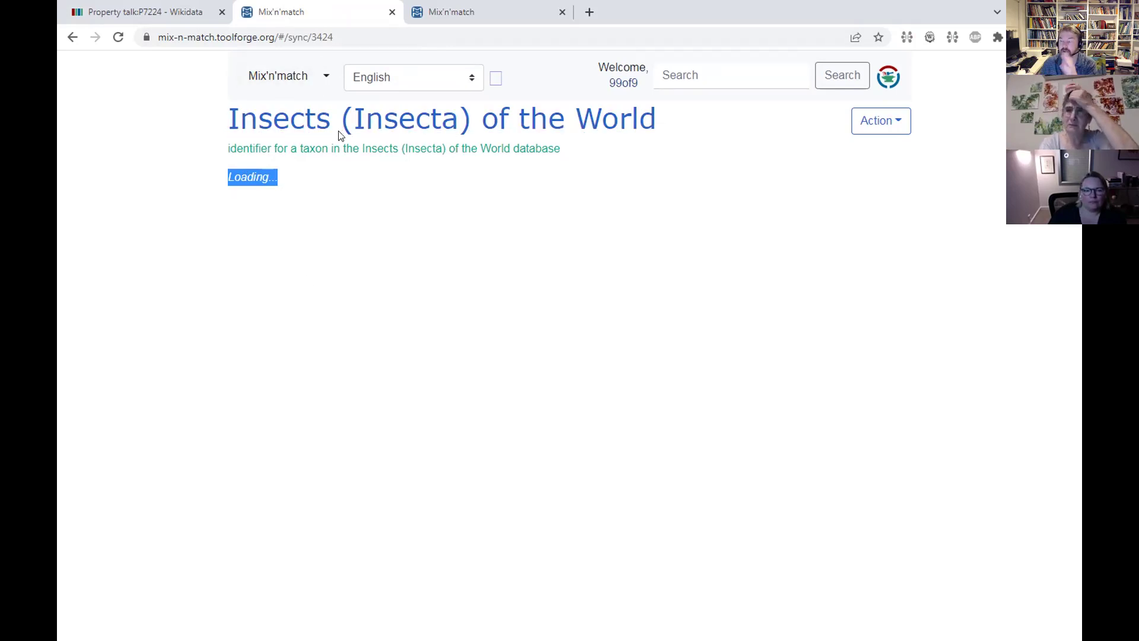
- On the Mix'n'match home page, search the catalogues for "fauna" and open the manual sync page of the Australian Faunal Directory
{"action": "left_click", "coordinate": [494, 7]}
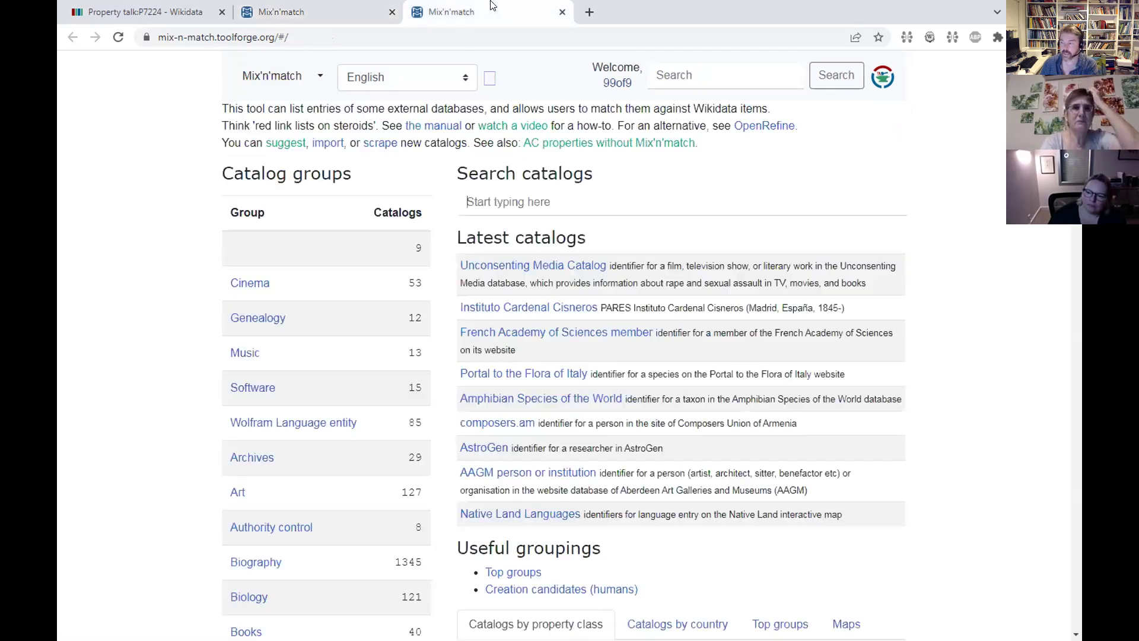
{"action": "left_click", "coordinate": [507, 194]}
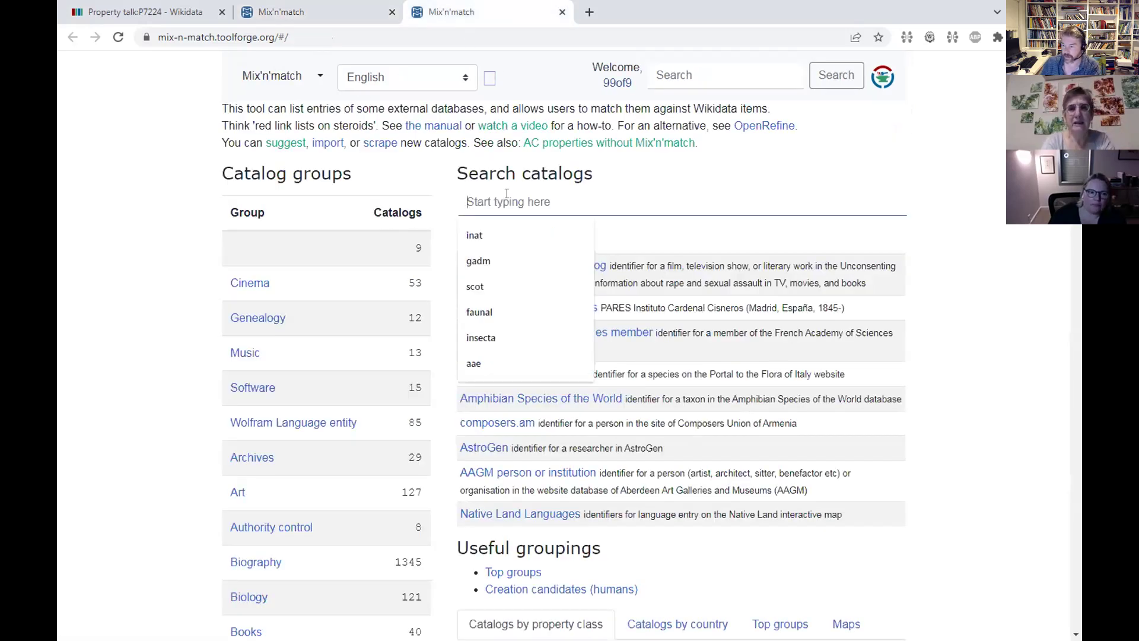
{"action": "type", "text": "fauna"}
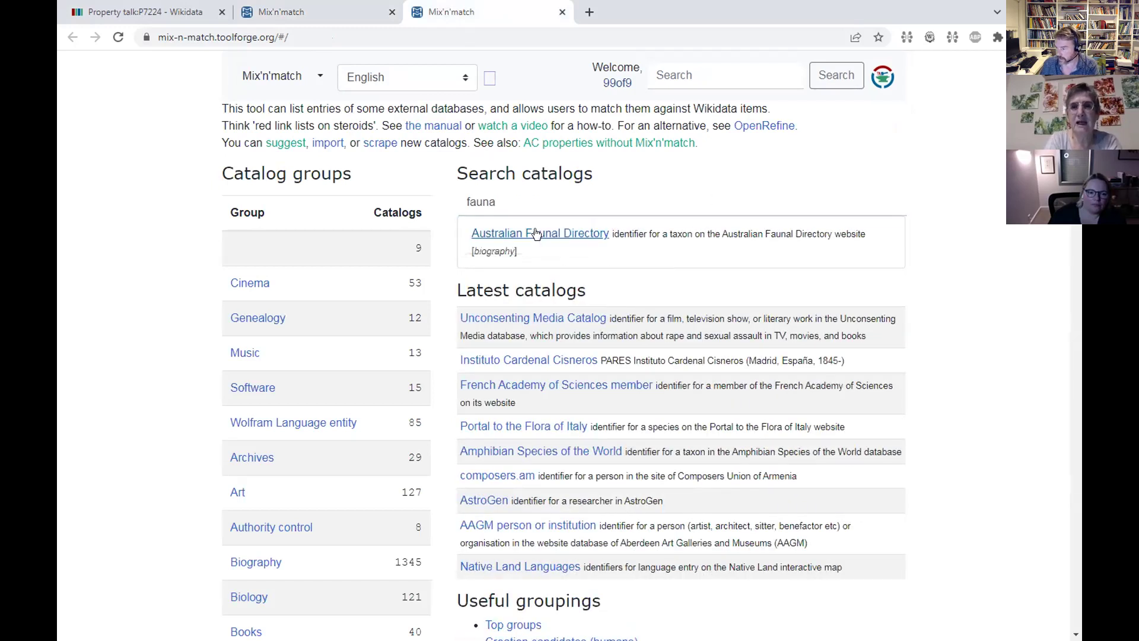
{"action": "left_click", "coordinate": [549, 237]}
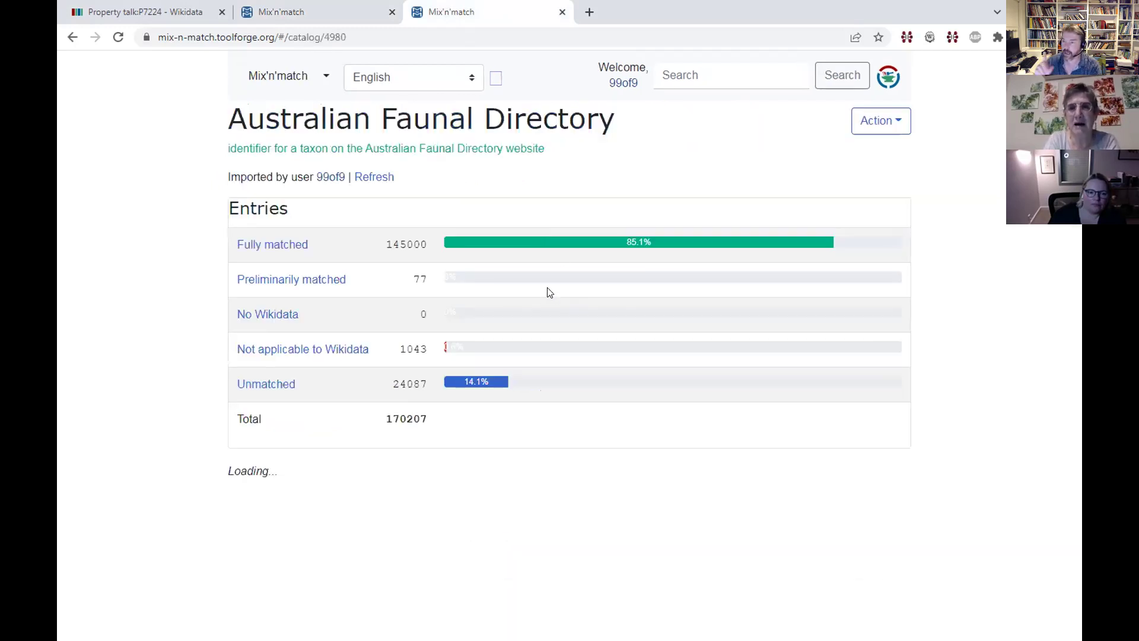
{"action": "left_click", "coordinate": [882, 130]}
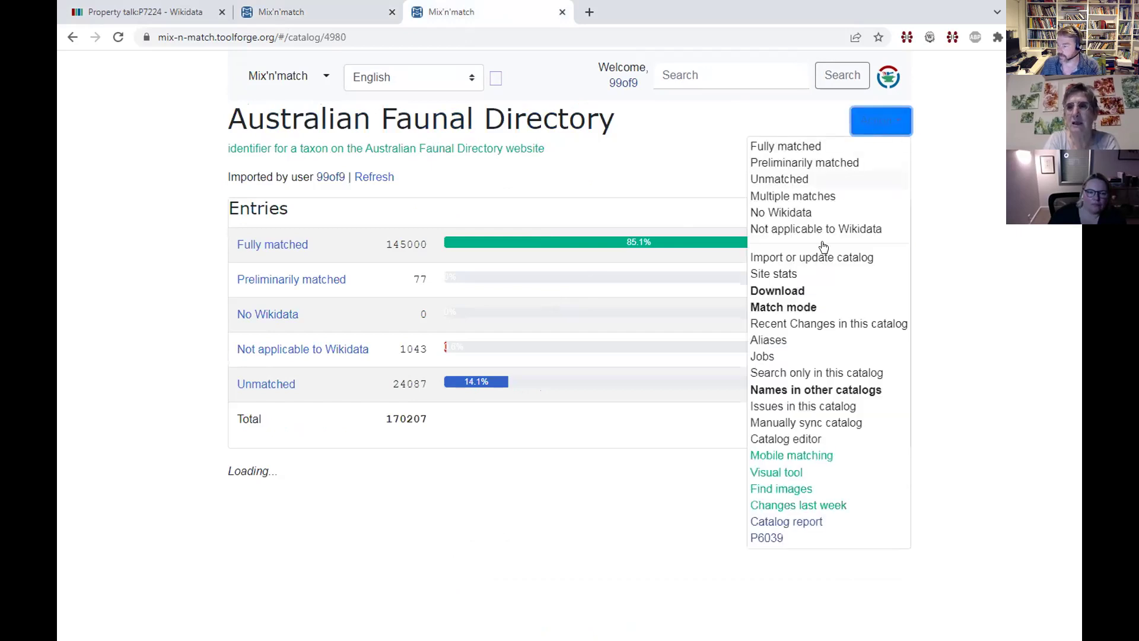
{"action": "left_click", "coordinate": [784, 423]}
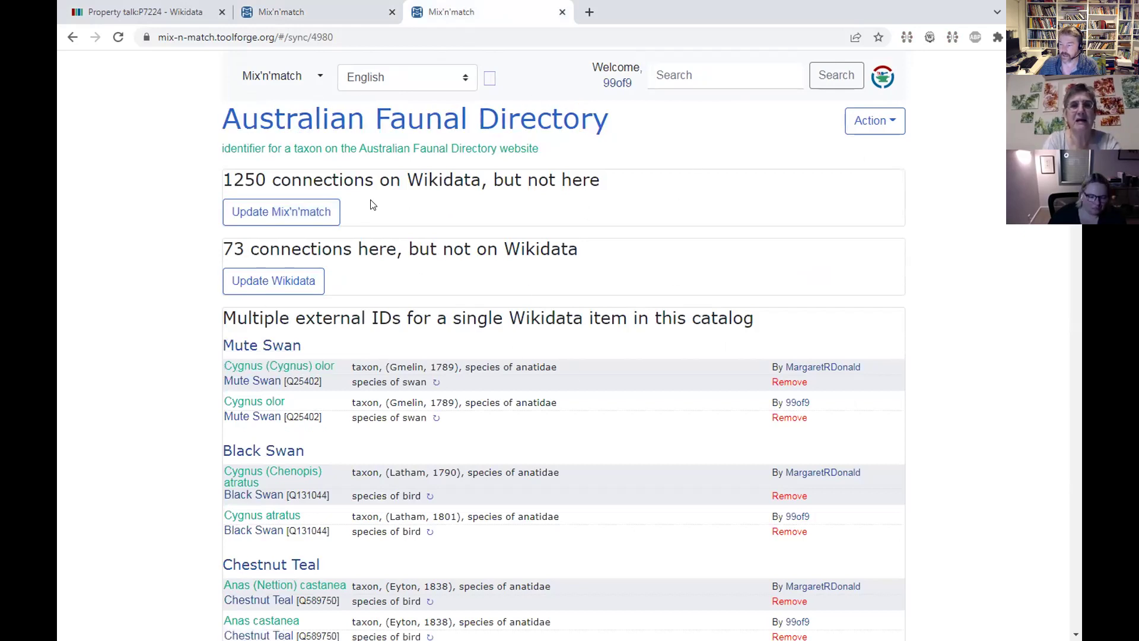
- Examine the connections that exist on Wikidata but not in Mix'n'match, and the option for updating Mix'n'match
{"action": "left_click", "coordinate": [284, 214]}
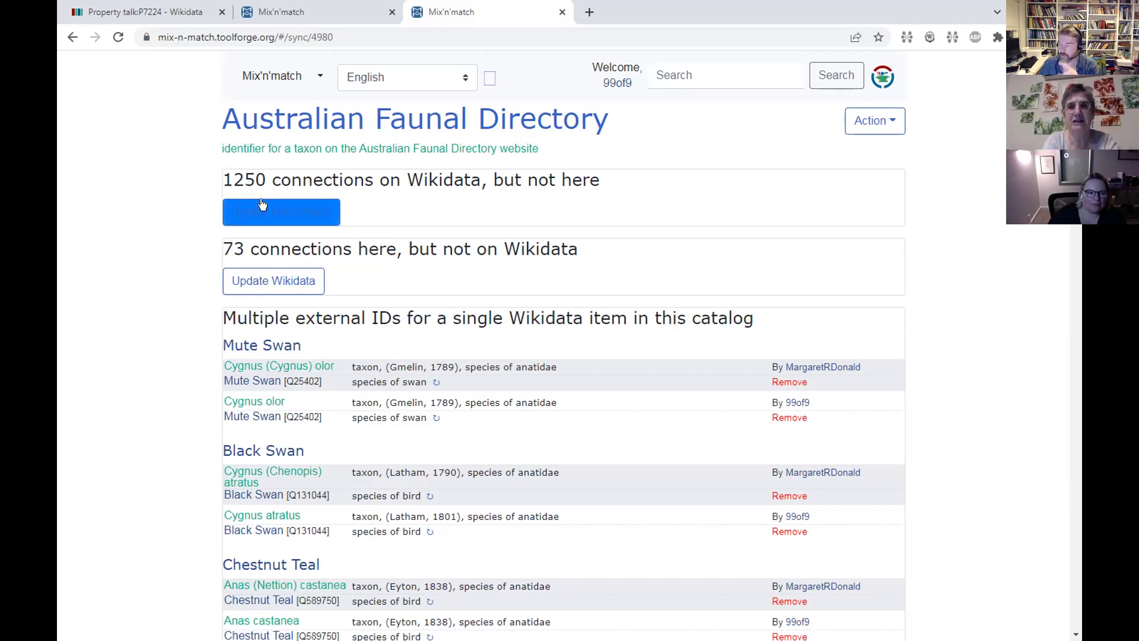
{"action": "left_click_drag", "start_coordinate": [224, 179], "coordinate": [369, 217]}
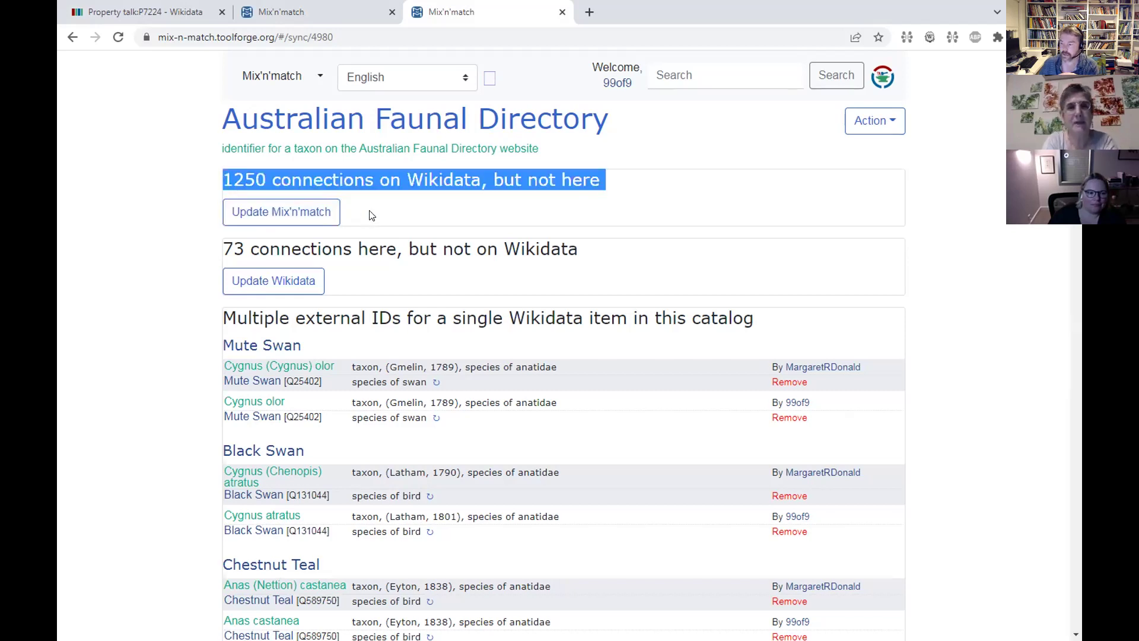
{"action": "left_click", "coordinate": [370, 217]}
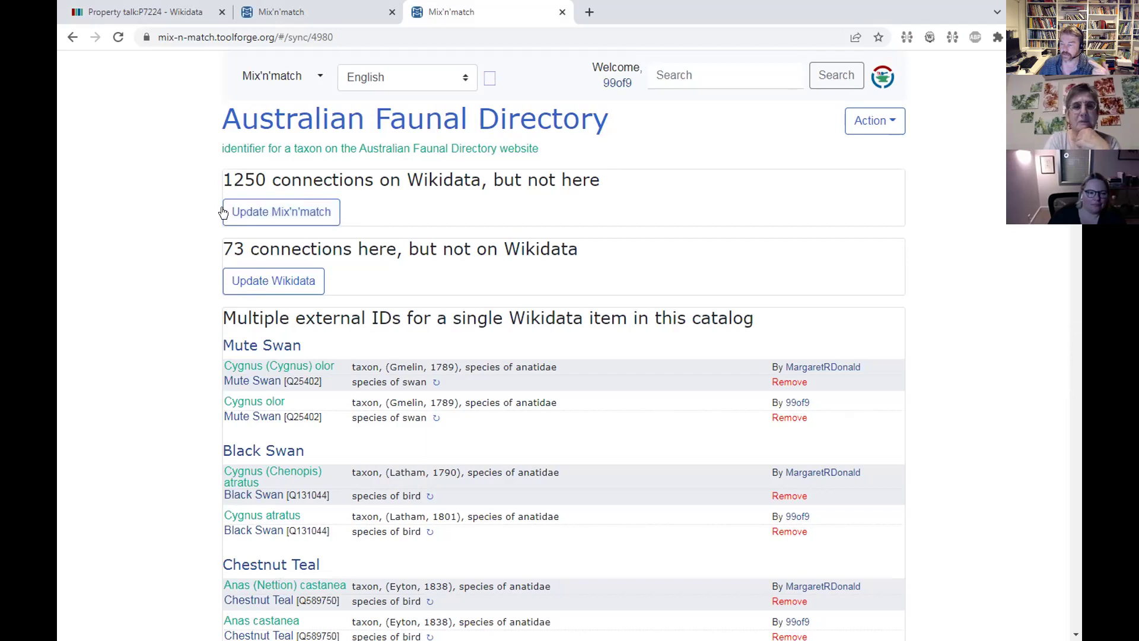
{"action": "left_click", "coordinate": [284, 213]}
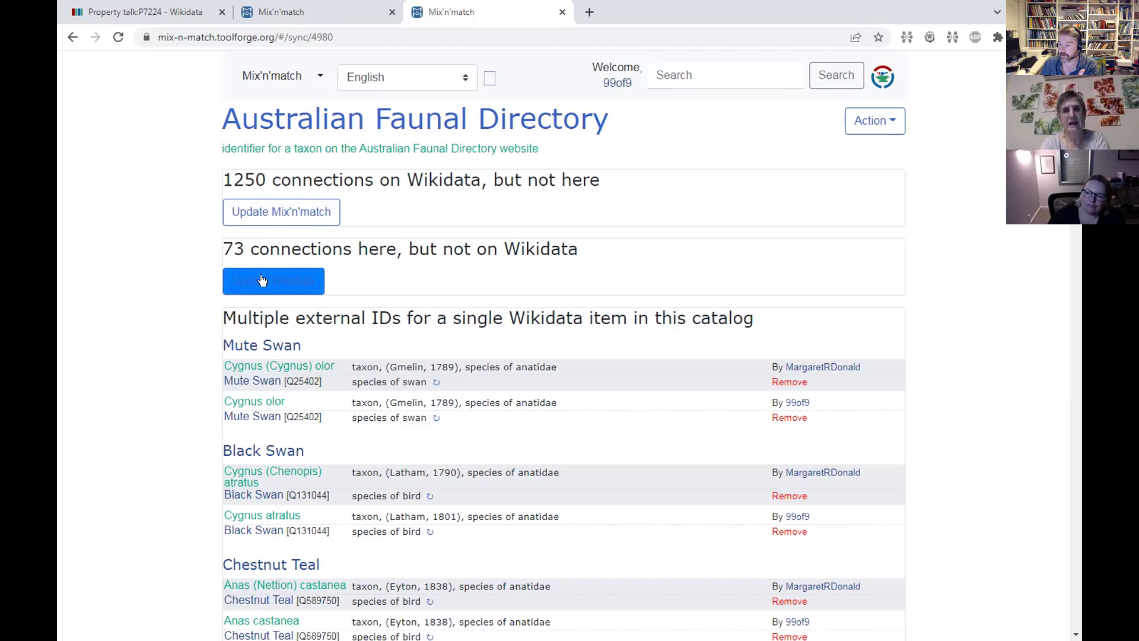
- Examine the connections that exist in Mix'n'match but not on Wikidata, and the option for updating Wikidata
{"action": "left_click_drag", "start_coordinate": [225, 249], "coordinate": [575, 253]}
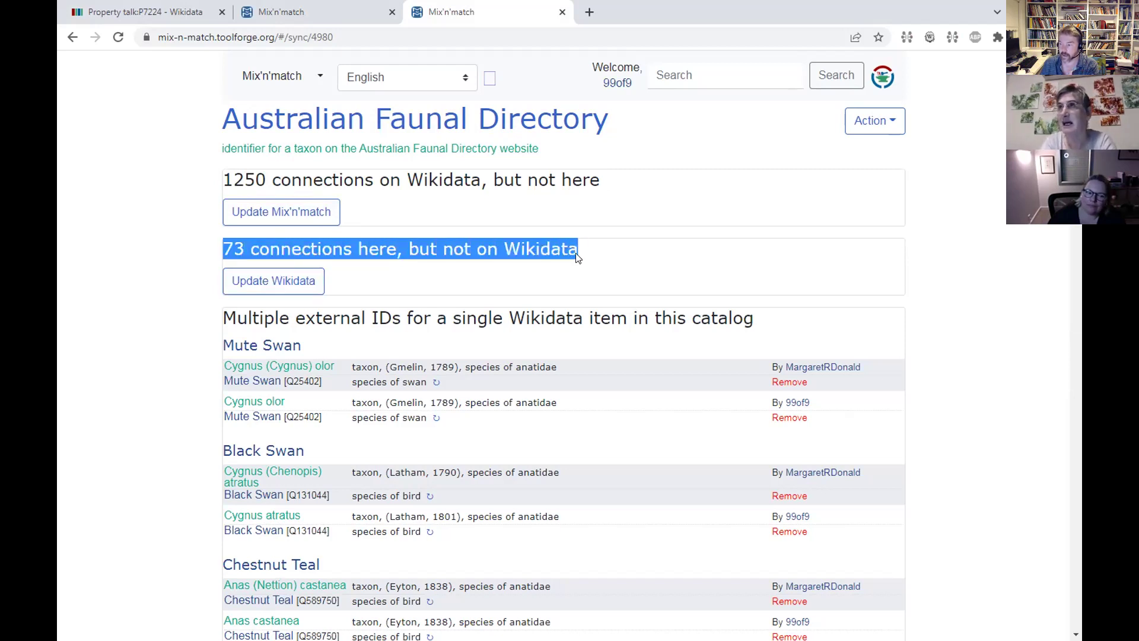
{"action": "left_click", "coordinate": [575, 253]}
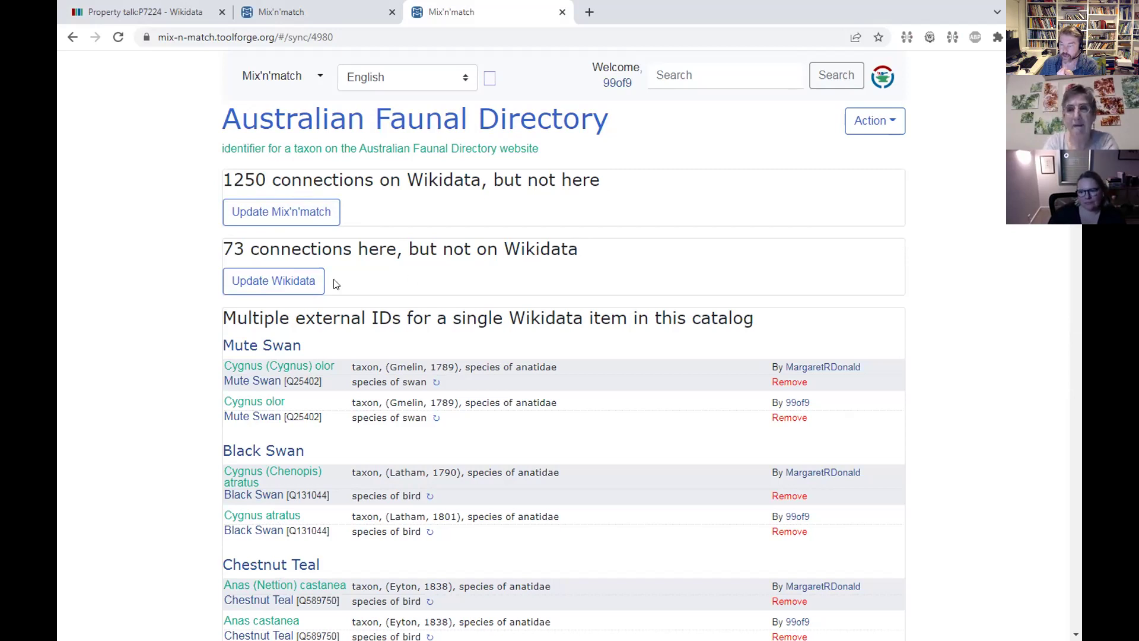
{"action": "left_click", "coordinate": [279, 277]}
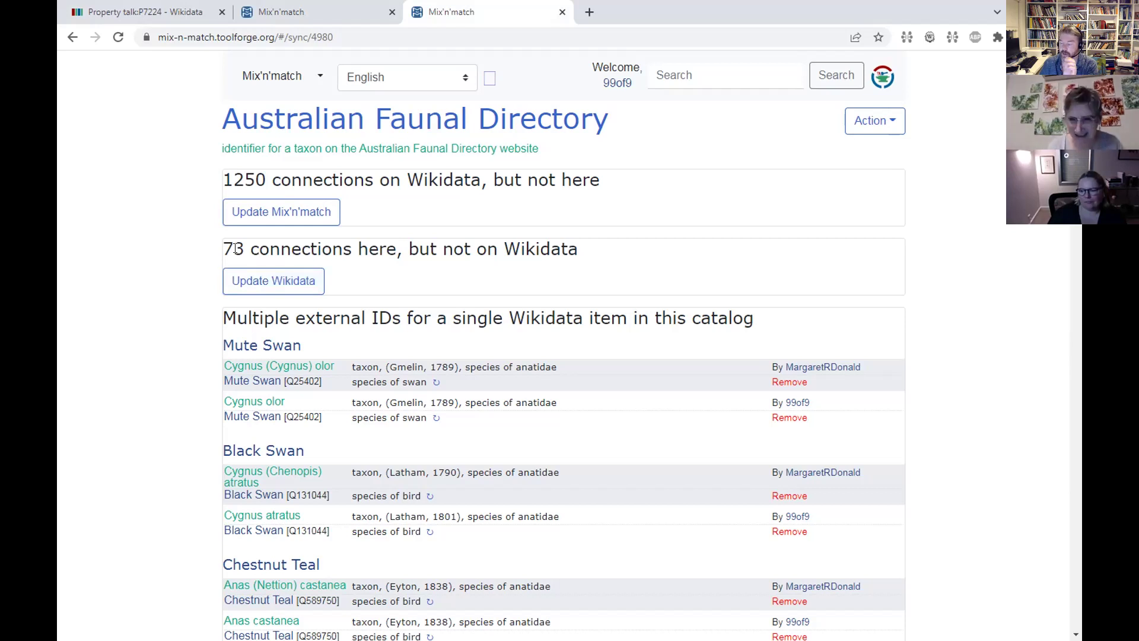
{"action": "left_click_drag", "start_coordinate": [228, 247], "coordinate": [290, 249]}
{"action": "left_click", "coordinate": [289, 250]}
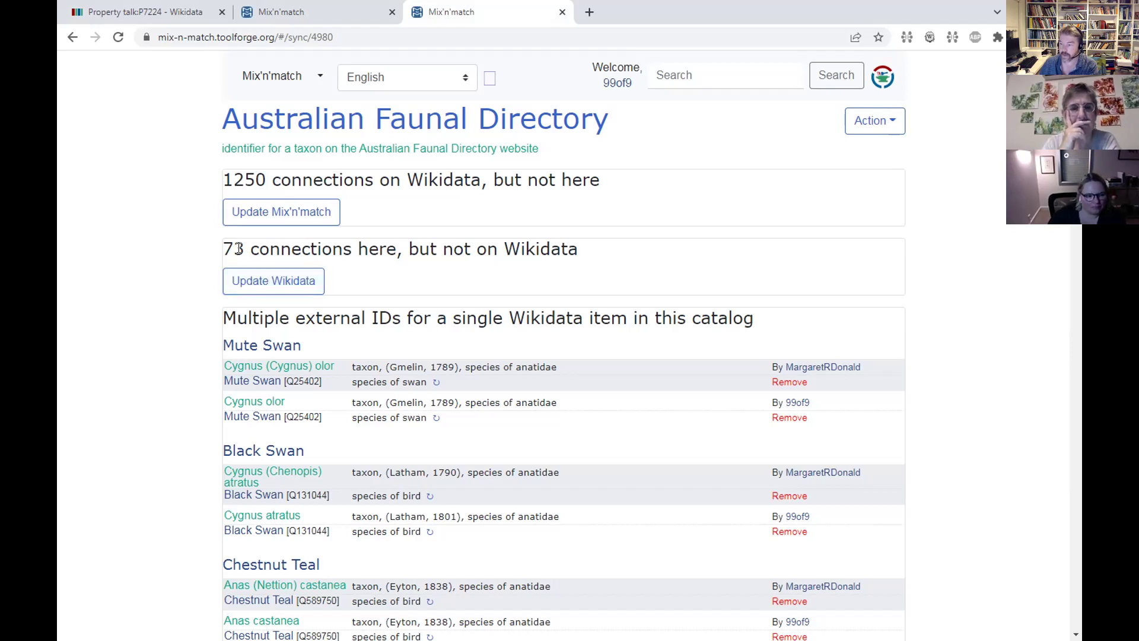
{"action": "left_click_drag", "start_coordinate": [227, 248], "coordinate": [395, 249]}
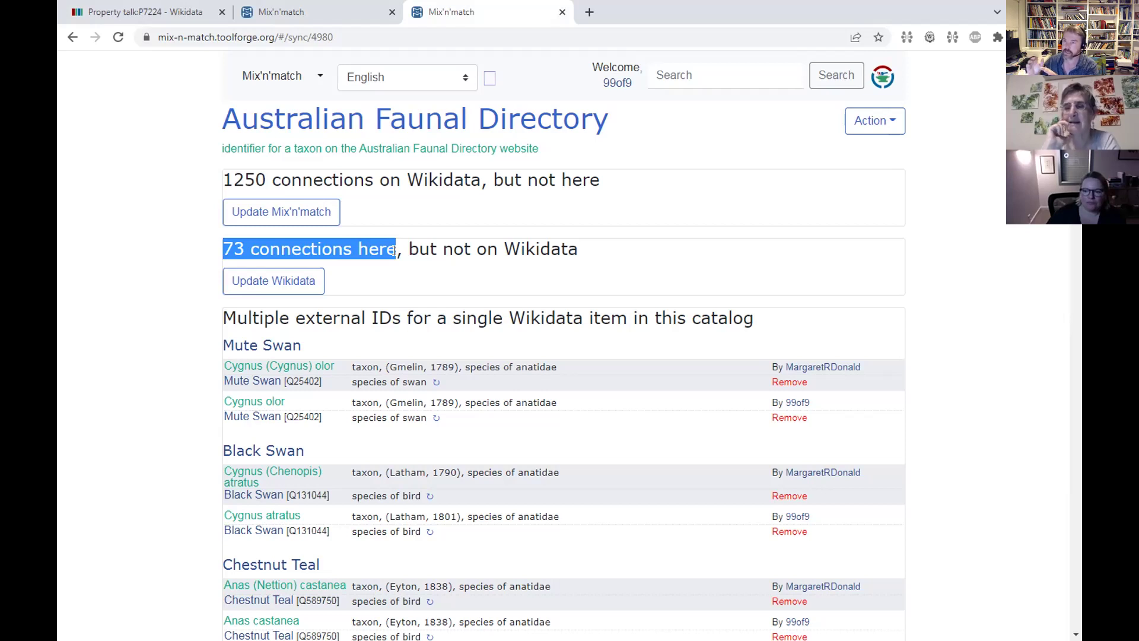
{"action": "left_click", "coordinate": [380, 276]}
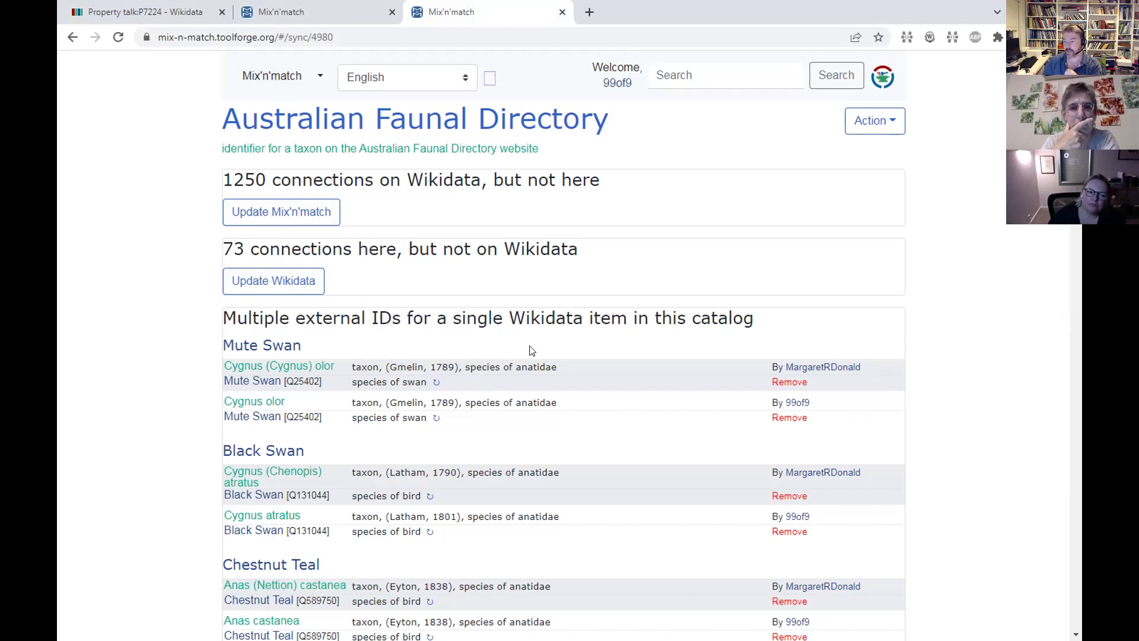
- Look through the list of Wikidata items with multiple external IDs in the Australian Faunal Directory catalogue
{"action": "scroll", "coordinate": [792, 385], "scroll_direction": "down", "scroll_amount": 5}
{"action": "scroll", "coordinate": [793, 385], "scroll_direction": "down", "scroll_amount": 20}
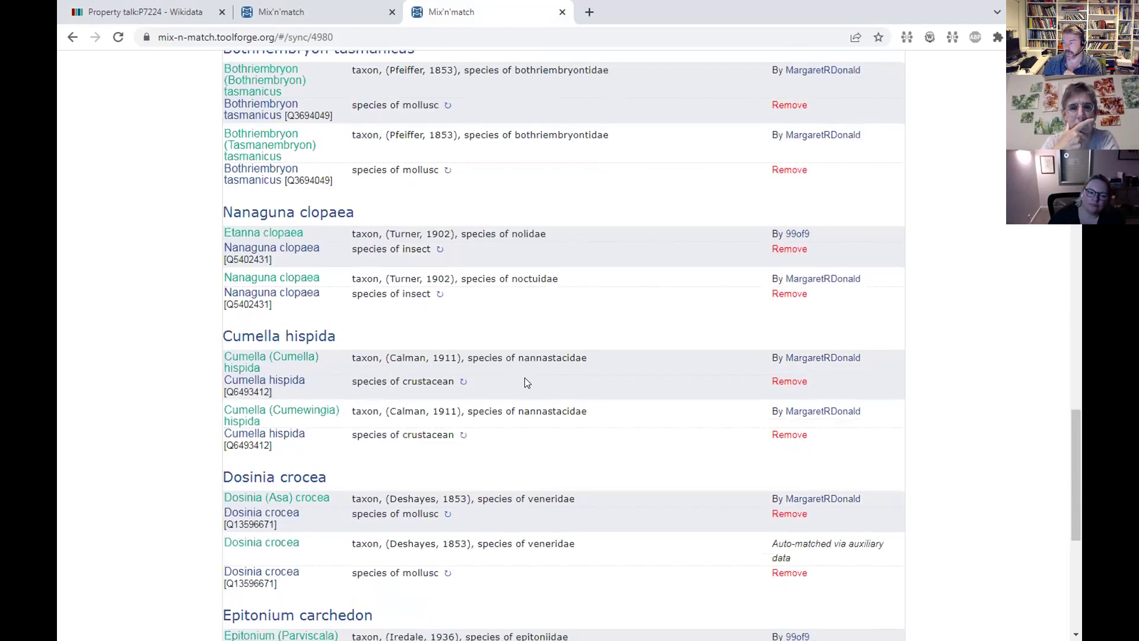
{"action": "scroll", "coordinate": [524, 382], "scroll_direction": "up", "scroll_amount": 20}
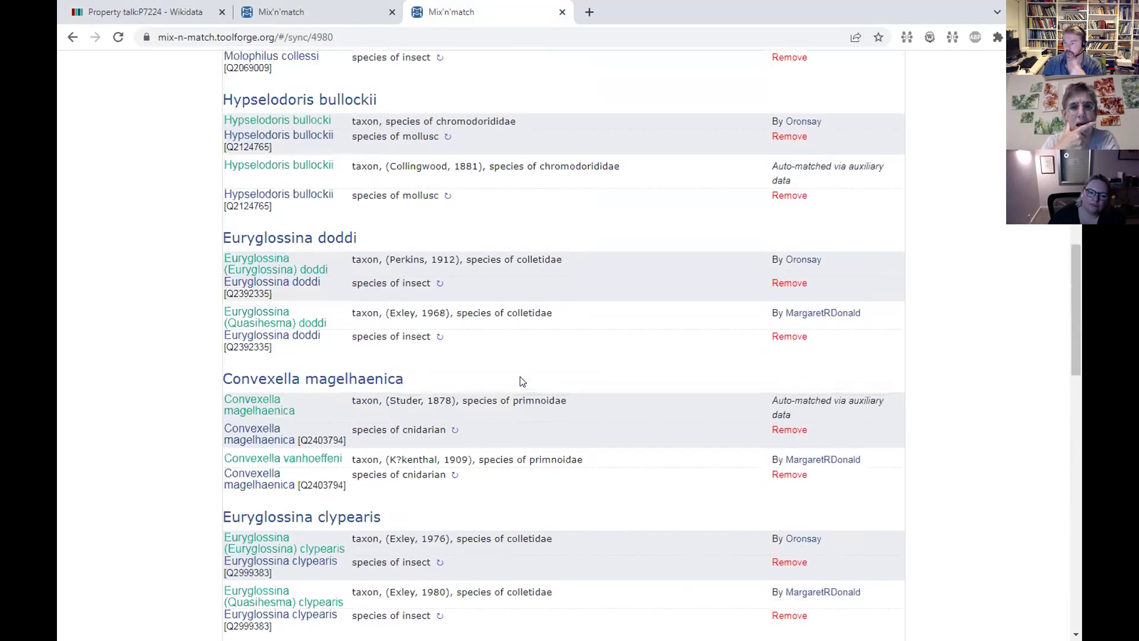
{"action": "scroll", "coordinate": [522, 381], "scroll_direction": "up", "scroll_amount": 7}
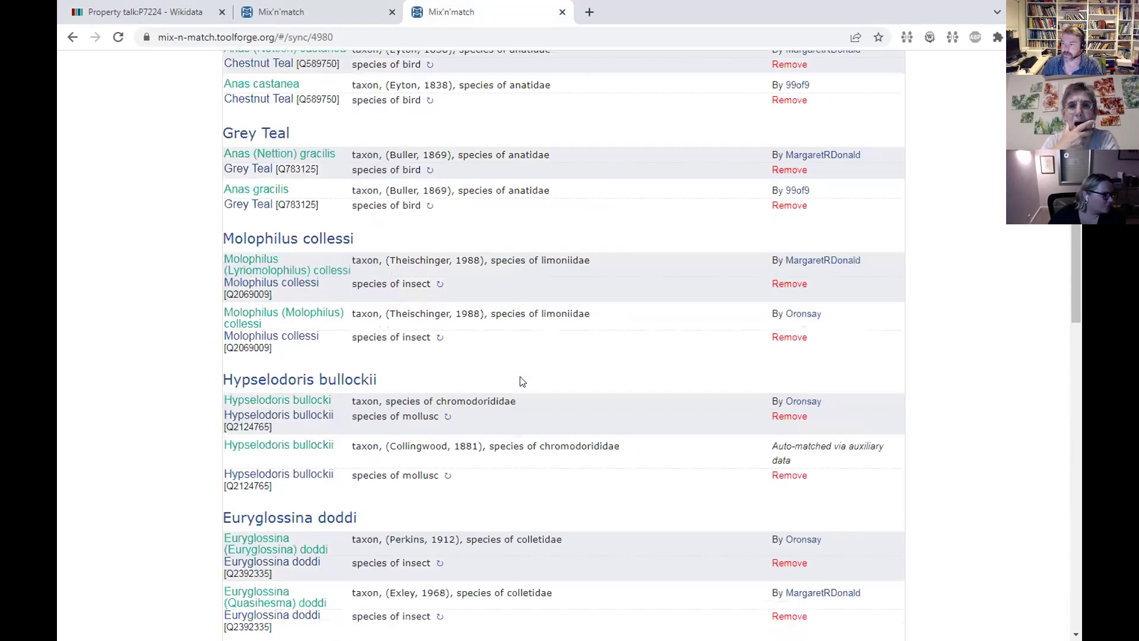
{"action": "scroll", "coordinate": [520, 379], "scroll_direction": "up", "scroll_amount": 4}
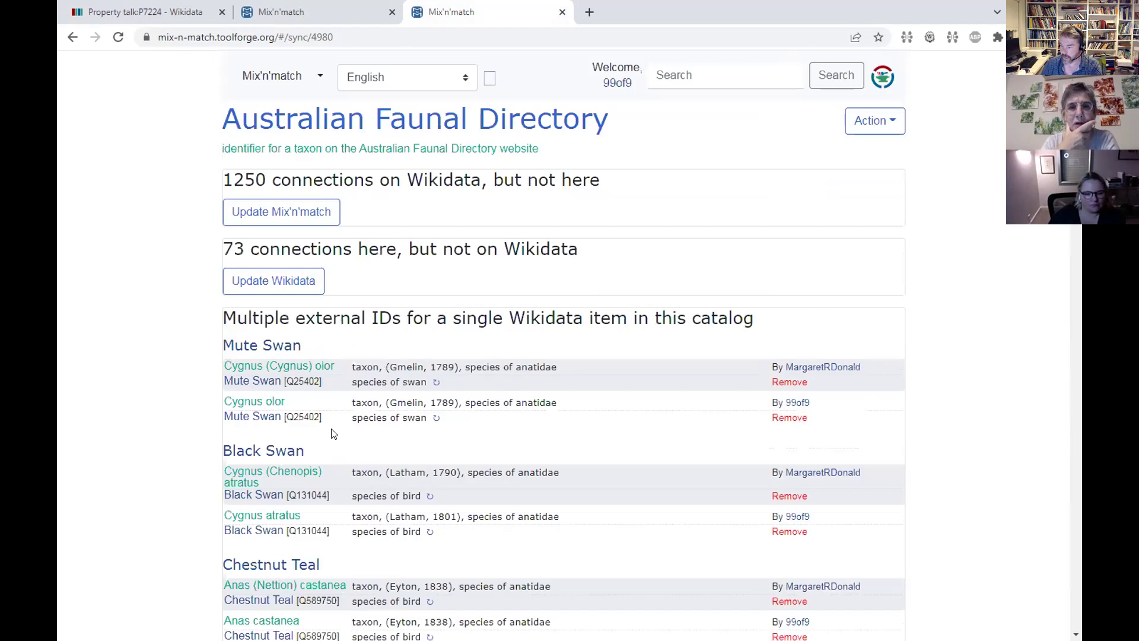
{"action": "scroll", "coordinate": [335, 434], "scroll_direction": "down", "scroll_amount": 1}
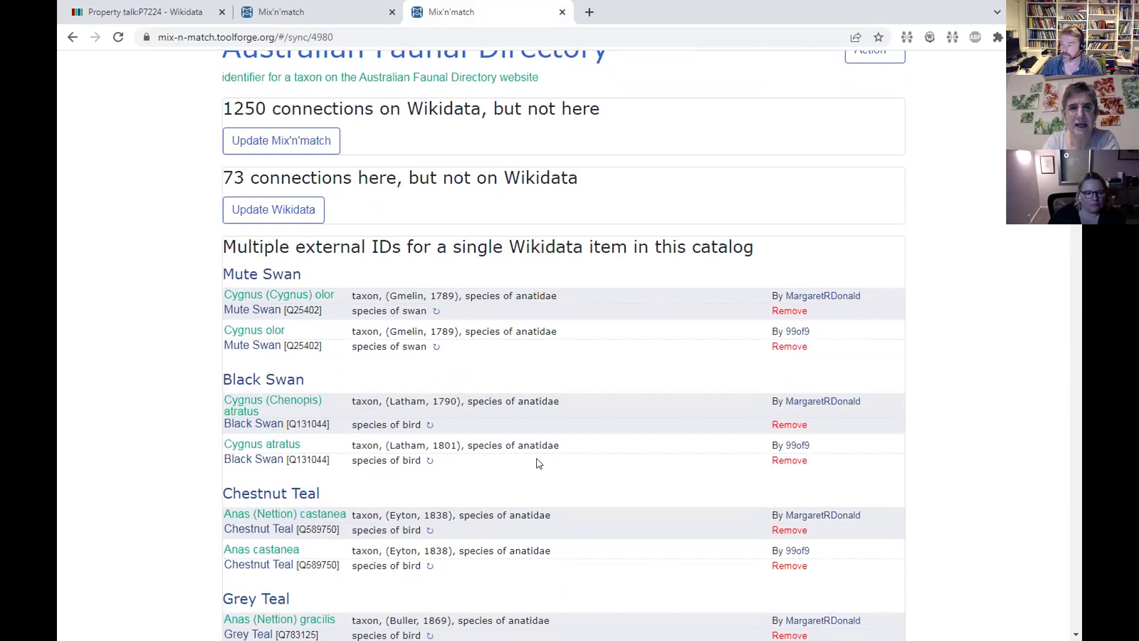
{"action": "scroll", "coordinate": [536, 460], "scroll_direction": "down", "scroll_amount": 3}
{"action": "scroll", "coordinate": [474, 397], "scroll_direction": "up", "scroll_amount": 4}
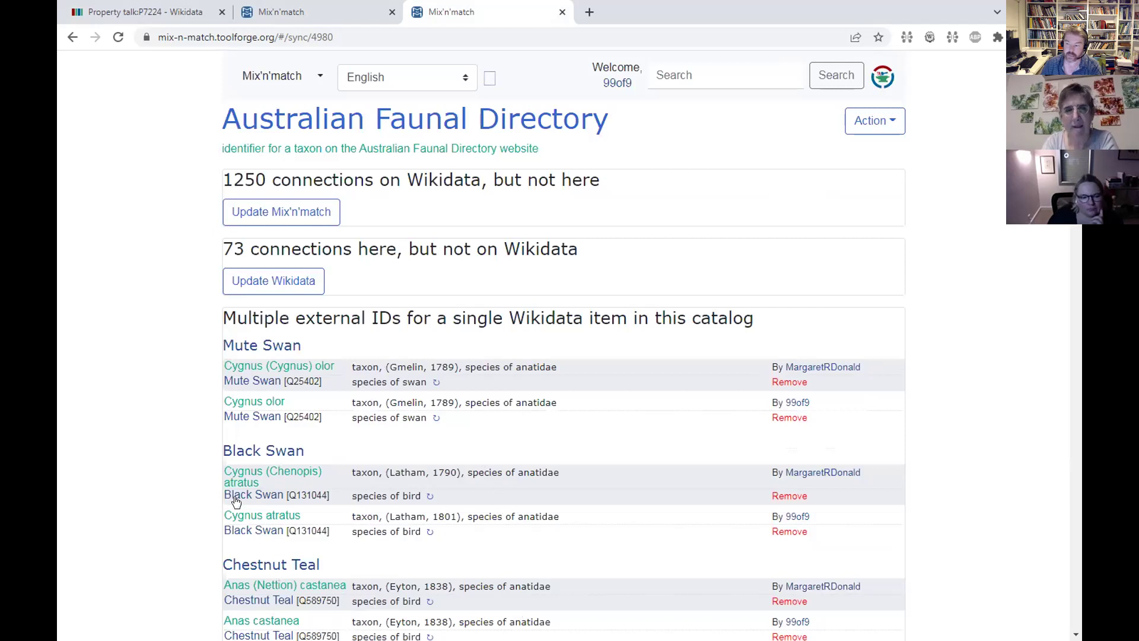
- Send the connections missing from Wikidata to a QuickStatements batch and review the Australian Faunal Directory ID (P6039) values it would add
{"action": "left_click", "coordinate": [269, 283]}
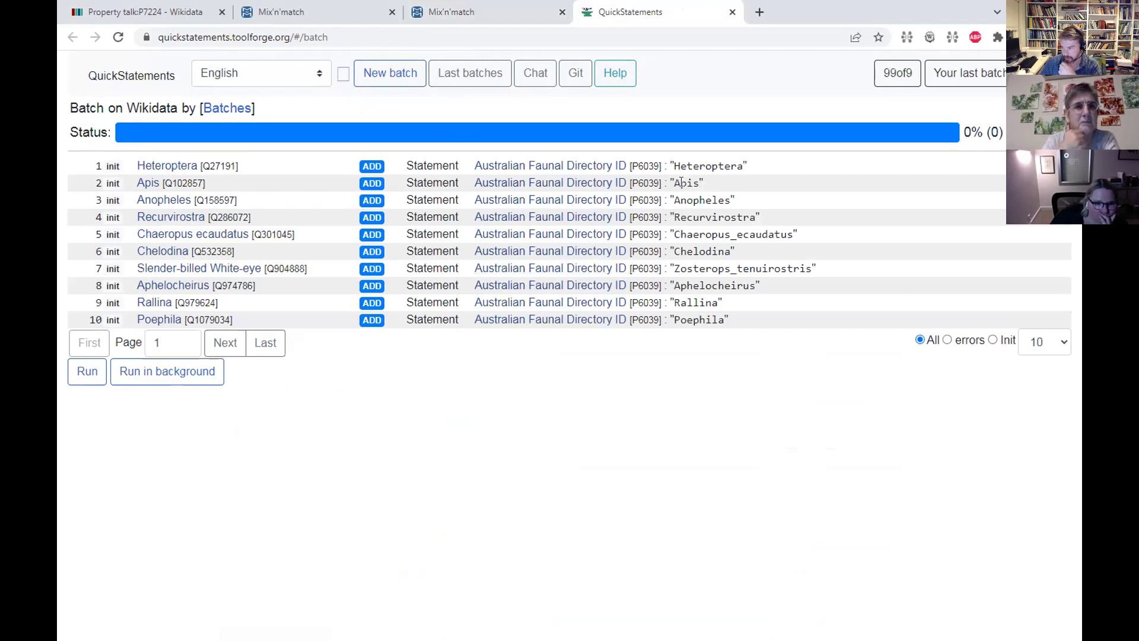
{"action": "left_click_drag", "start_coordinate": [672, 194], "coordinate": [724, 206]}
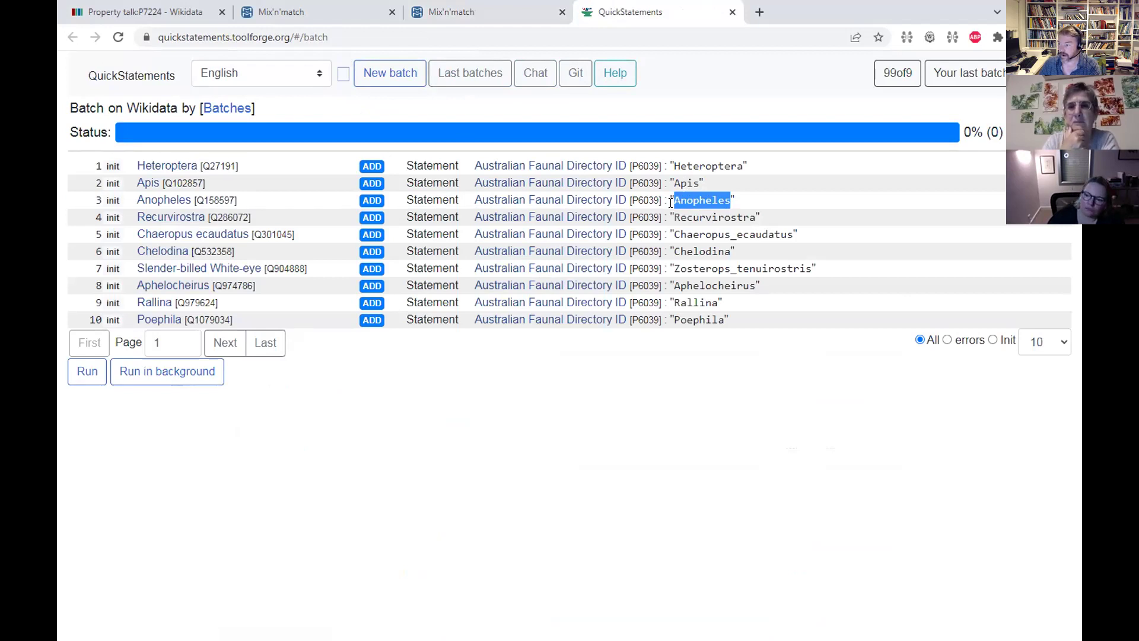
{"action": "left_click", "coordinate": [670, 201]}
{"action": "left_click_drag", "start_coordinate": [673, 201], "coordinate": [727, 201]}
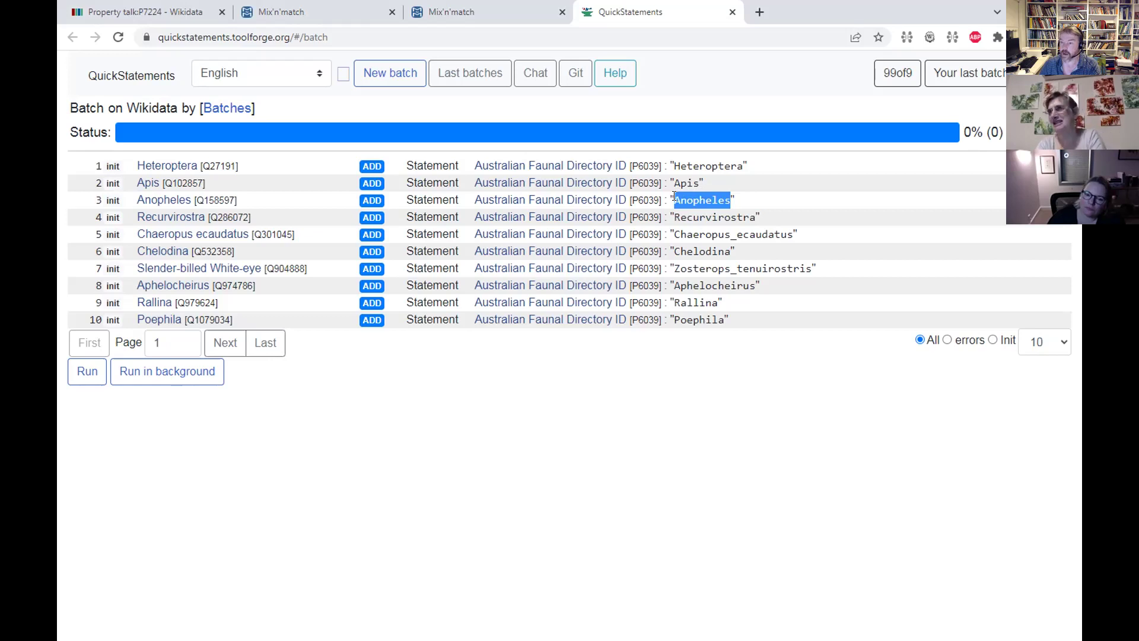
{"action": "left_click_drag", "start_coordinate": [673, 184], "coordinate": [692, 184]}
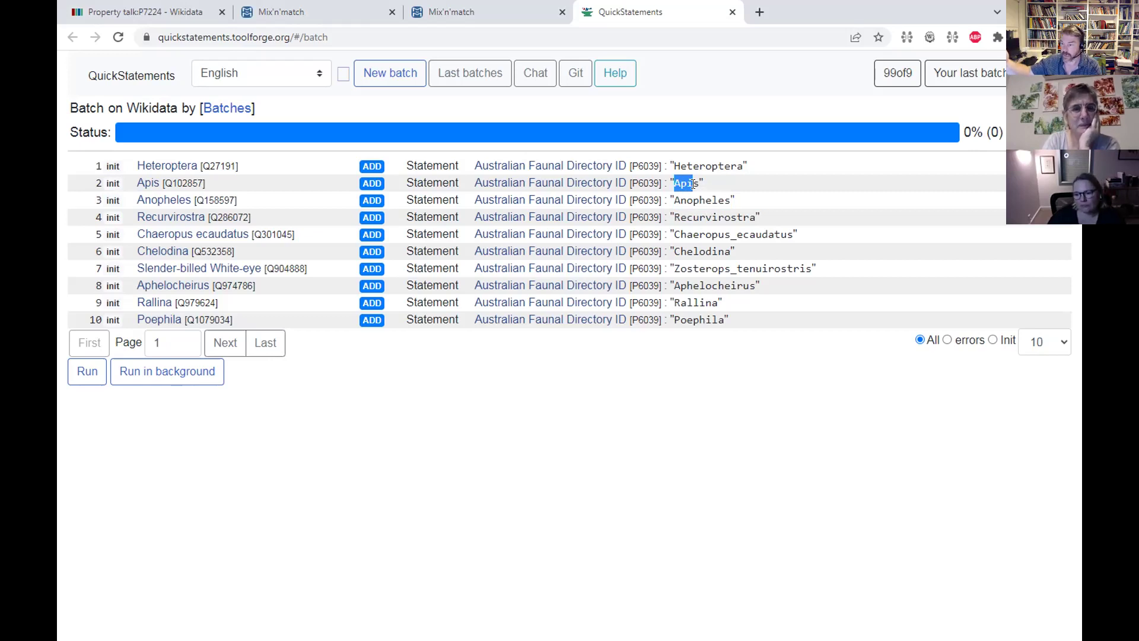
{"action": "left_click", "coordinate": [693, 183]}
{"action": "left_click_drag", "start_coordinate": [718, 200], "coordinate": [681, 201]}
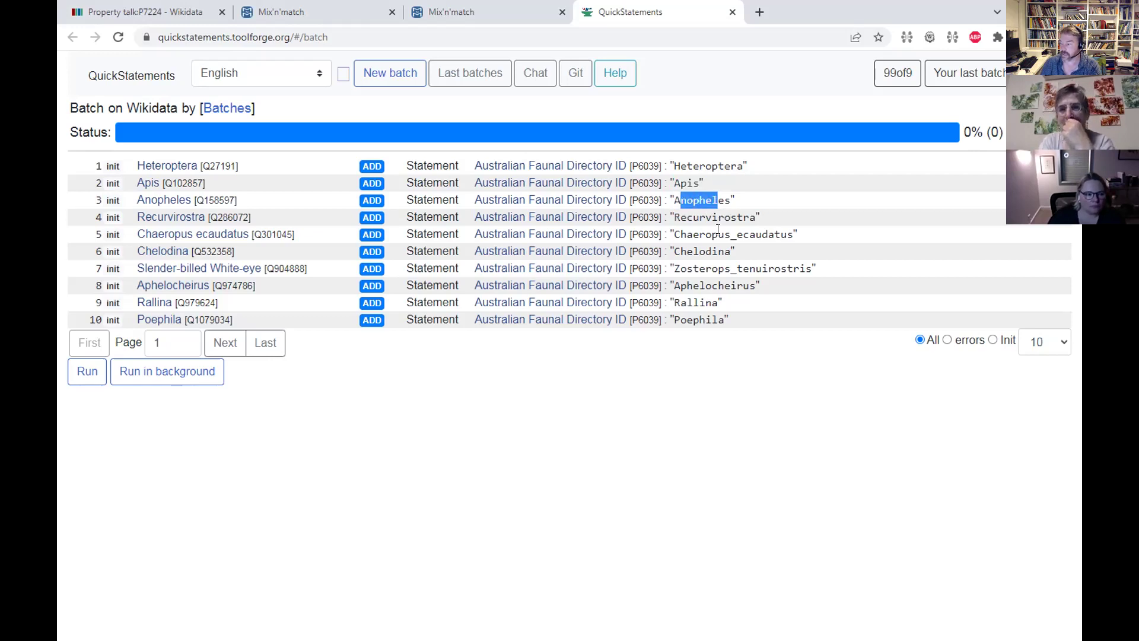
{"action": "left_click_drag", "start_coordinate": [722, 246], "coordinate": [680, 251]}
{"action": "left_click_drag", "start_coordinate": [749, 217], "coordinate": [687, 216]}
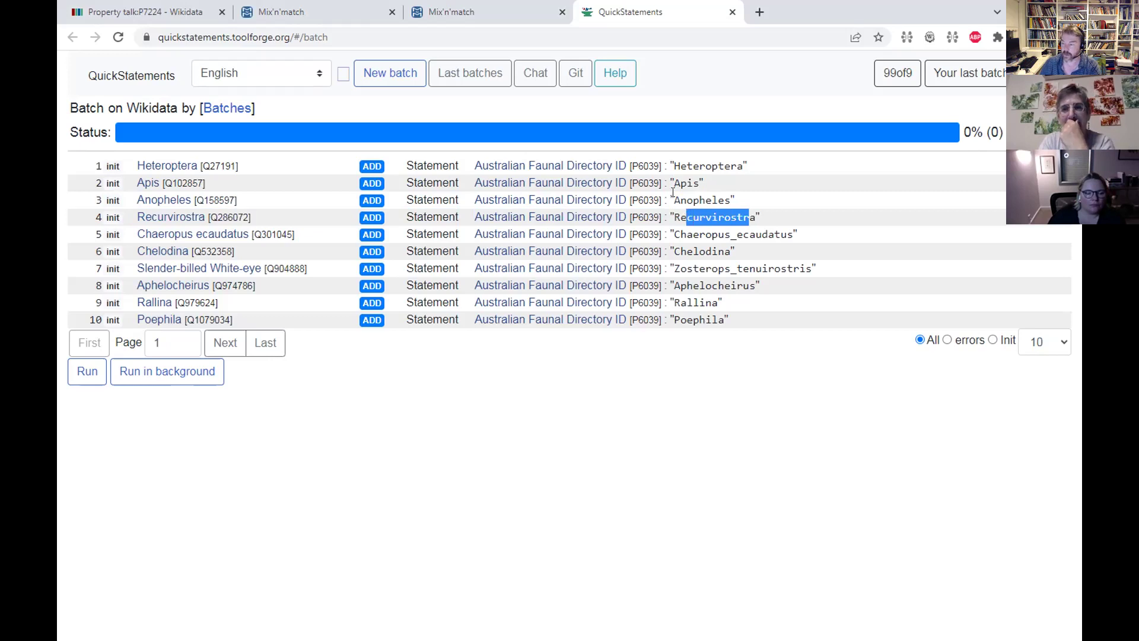
- Copy the ID value Recurvirostra from the QuickStatements batch and search for it only within Mix'n'match's Australian Faunal Directory catalogue
{"action": "double_click", "coordinate": [696, 217]}
{"action": "key", "text": "ctrl+c"}
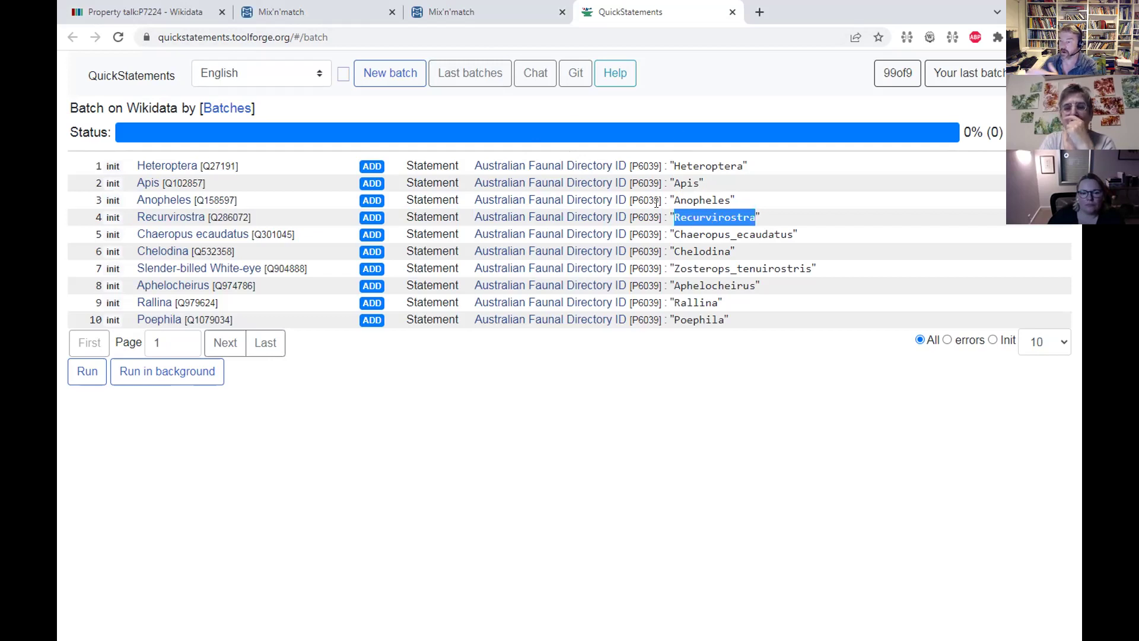
{"action": "left_click", "coordinate": [455, 13]}
{"action": "left_click", "coordinate": [326, 16]}
{"action": "left_click", "coordinate": [474, 11]}
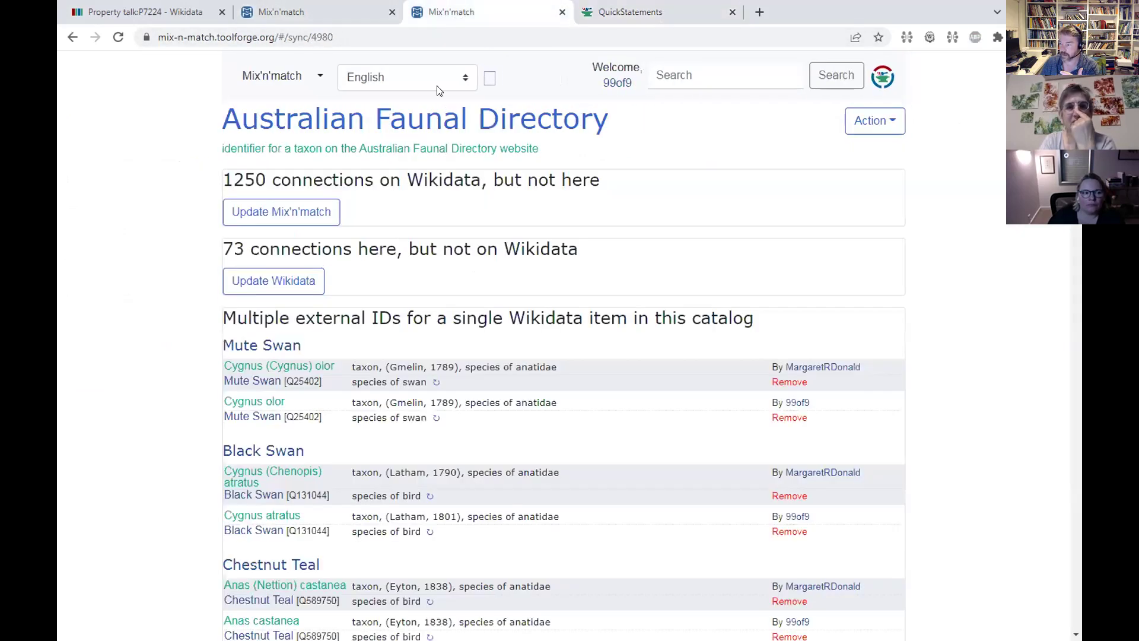
{"action": "left_click", "coordinate": [398, 124]}
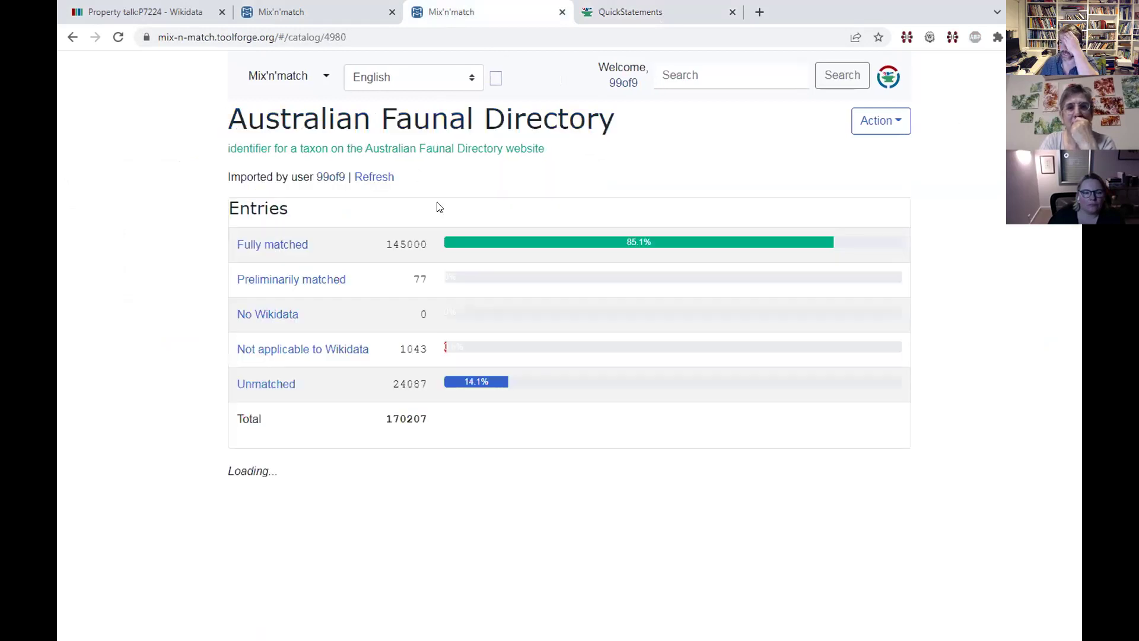
{"action": "left_click", "coordinate": [897, 135]}
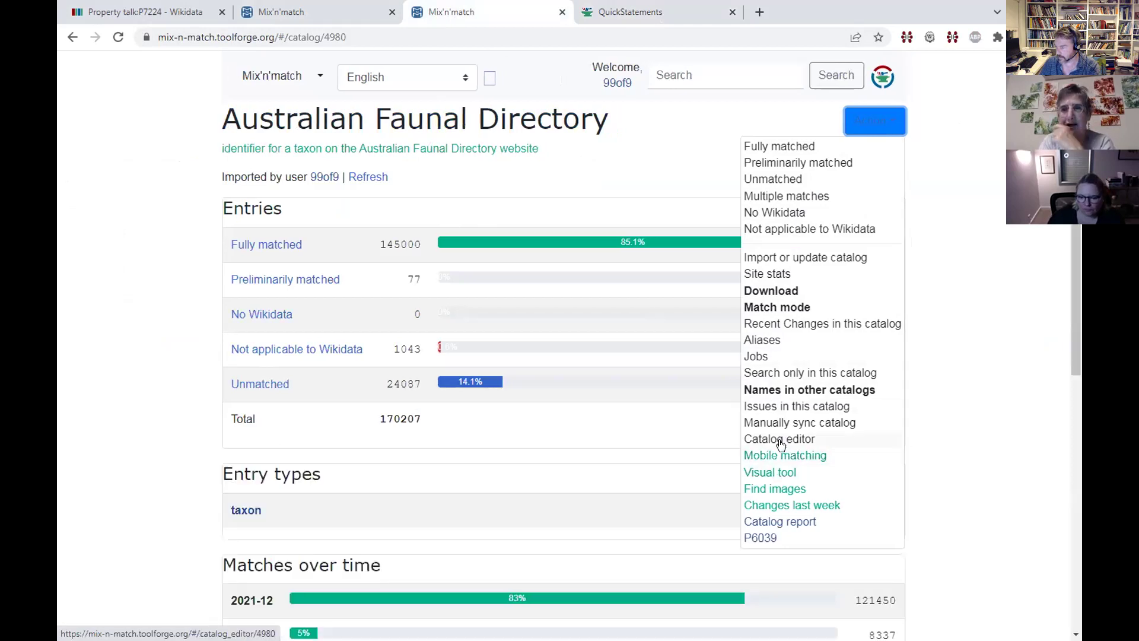
{"action": "left_click", "coordinate": [778, 374]}
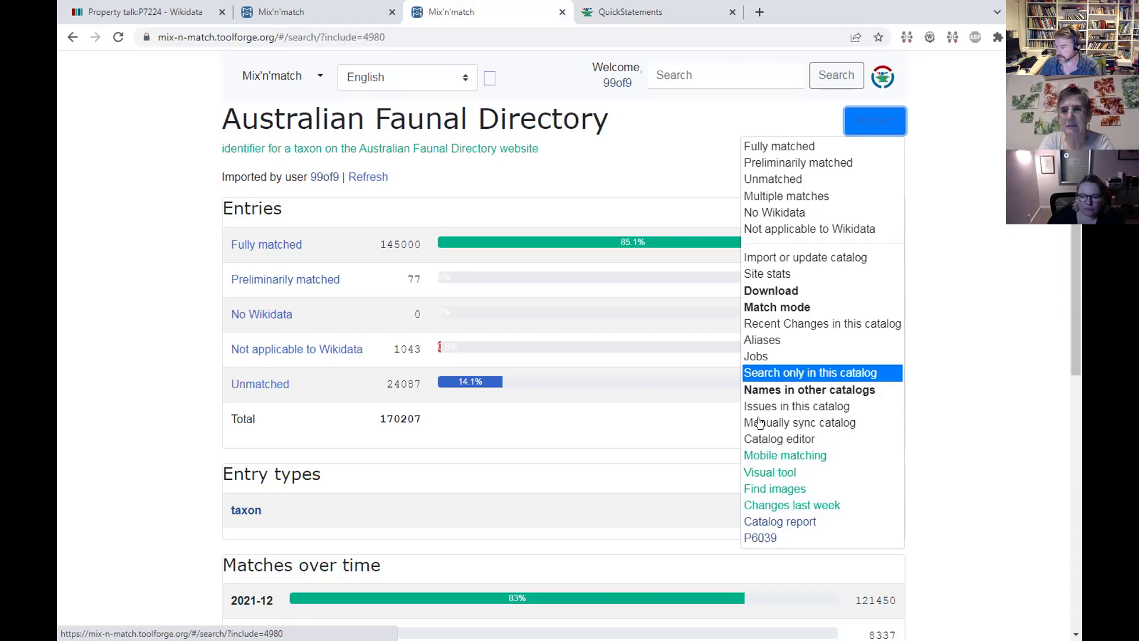
{"action": "key", "text": "ctrl+v"}
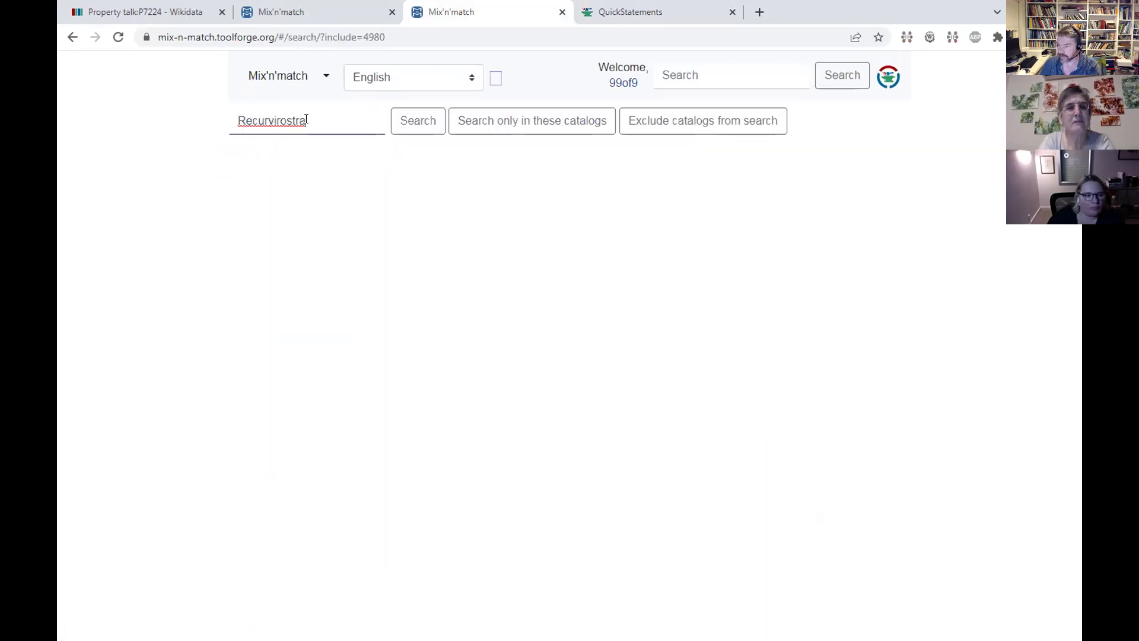
{"action": "left_click", "coordinate": [423, 122]}
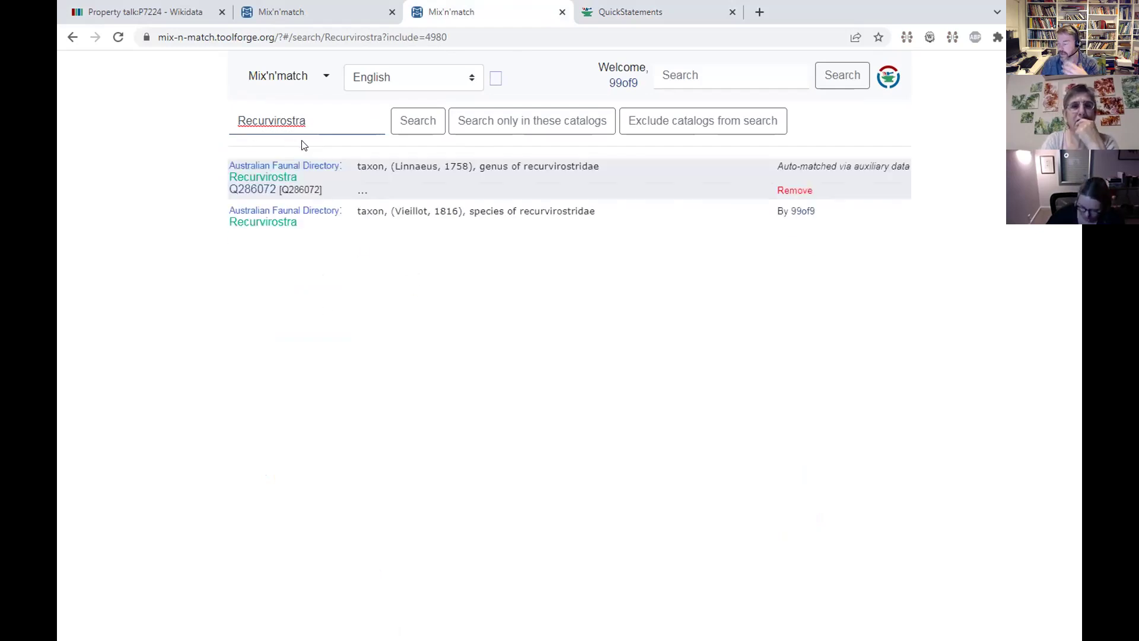
- Open the Recurvirostra entry's Australian Faunal Directory page separately and compare the ID in its address with the Mix'n'match entry
{"action": "right_click", "coordinate": [267, 179]}
{"action": "left_click", "coordinate": [305, 188]}
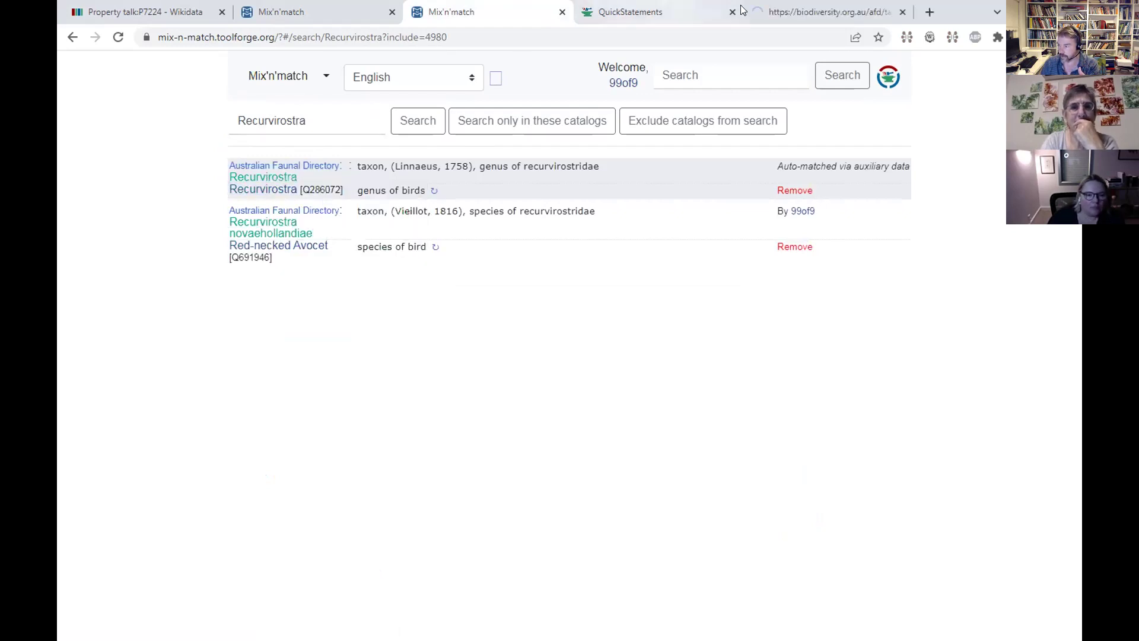
{"action": "left_click", "coordinate": [792, 12]}
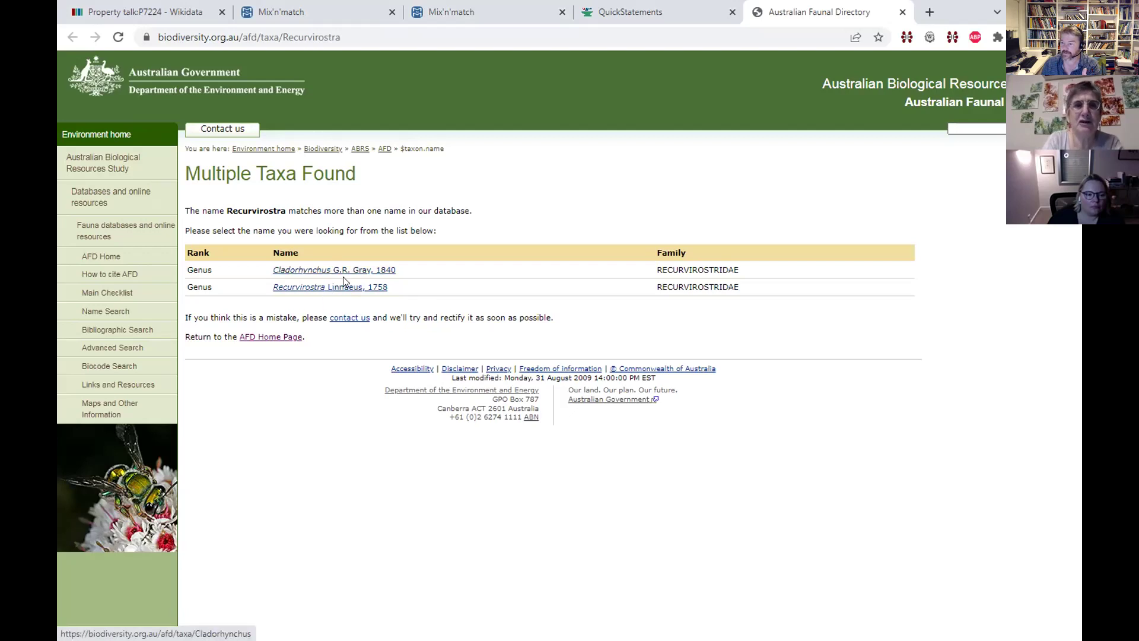
{"action": "double_click", "coordinate": [347, 36]}
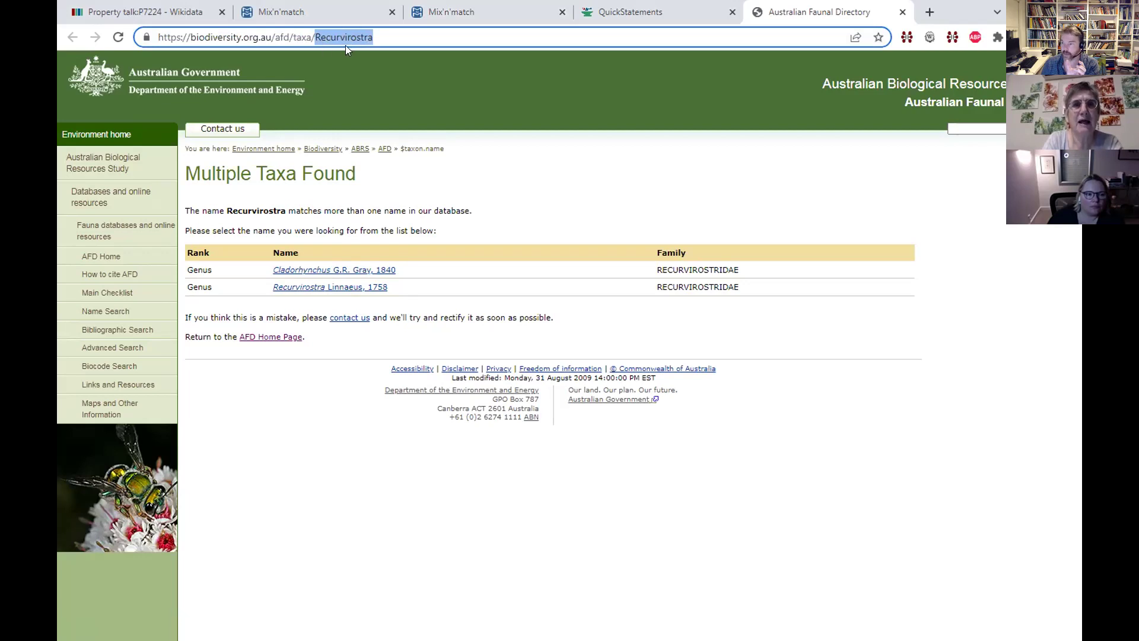
{"action": "left_click", "coordinate": [319, 36]}
{"action": "left_click_drag", "start_coordinate": [316, 37], "coordinate": [378, 37]}
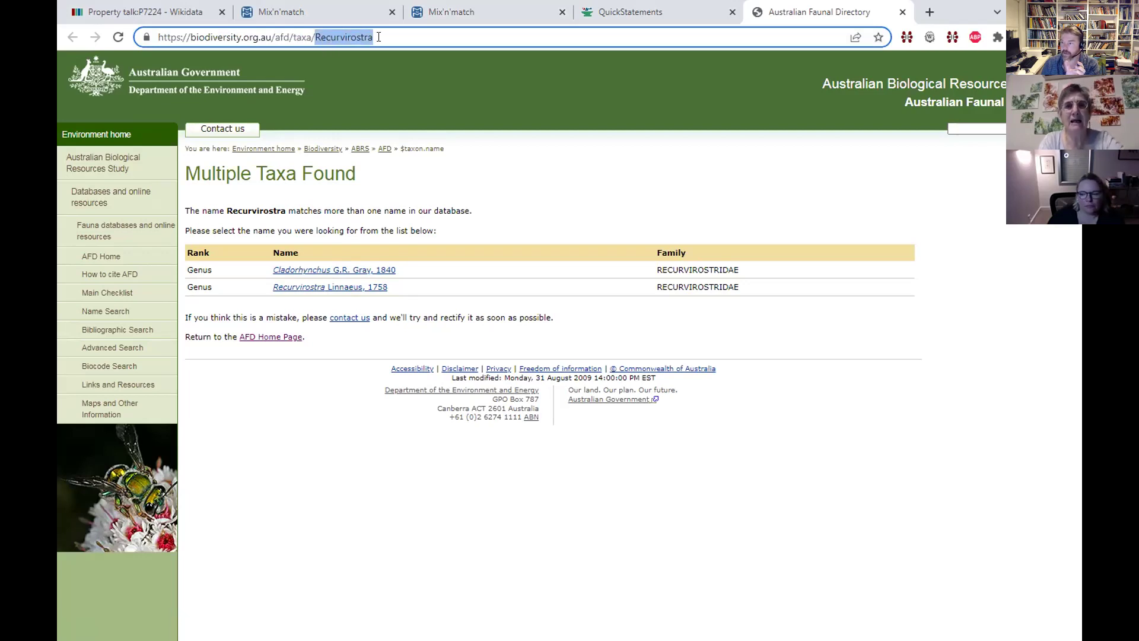
{"action": "left_click", "coordinate": [326, 8]}
{"action": "left_click", "coordinate": [449, 14]}
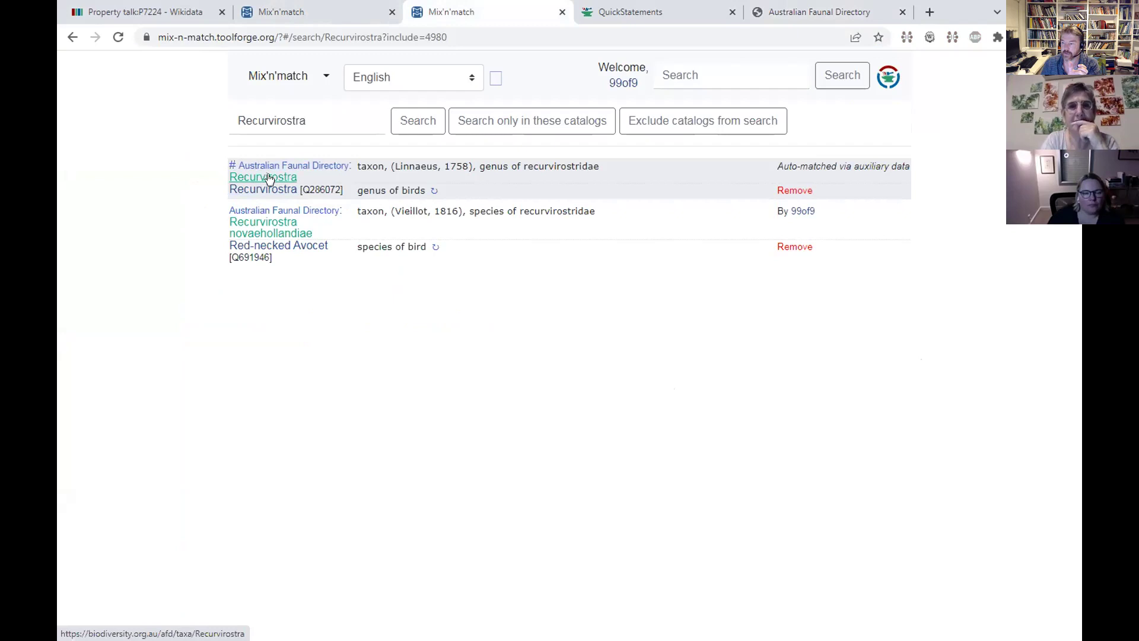
{"action": "left_click", "coordinate": [791, 10]}
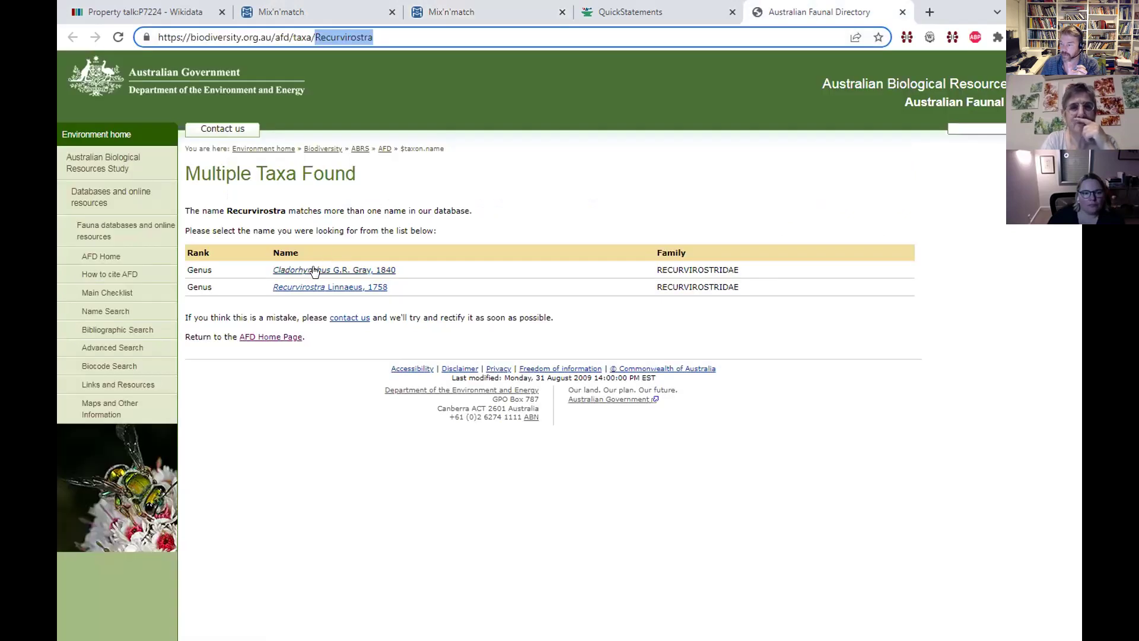
- Open the genus Recurvirostra Linnaeus, 1758 page from the Multiple Taxa Found list and examine the ID in its address
{"action": "right_click", "coordinate": [307, 290]}
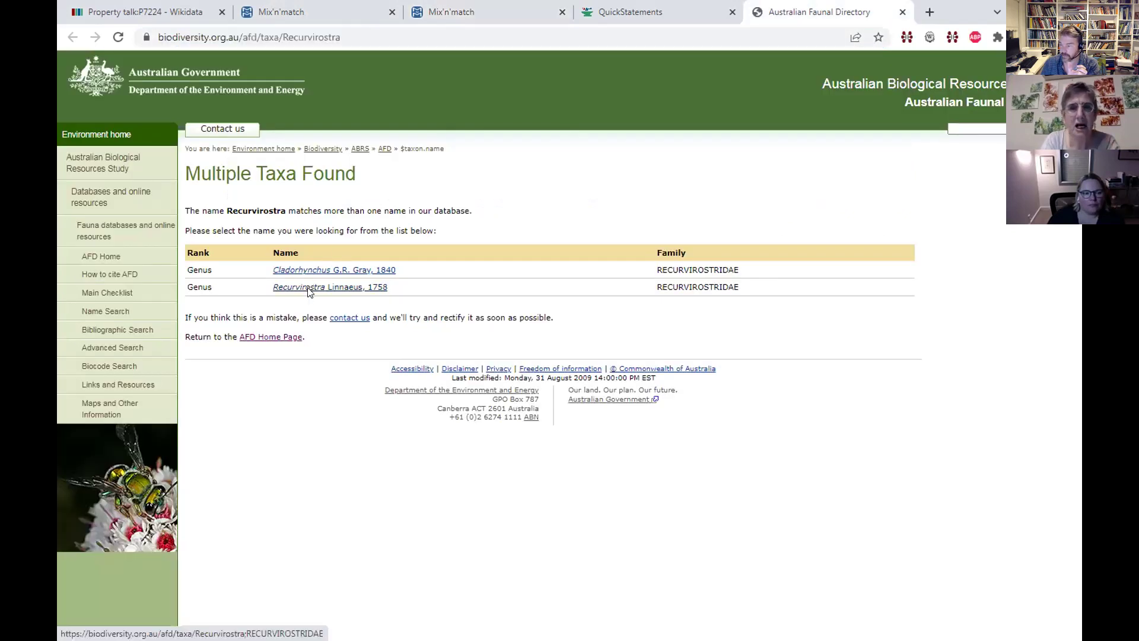
{"action": "left_click", "coordinate": [344, 233]}
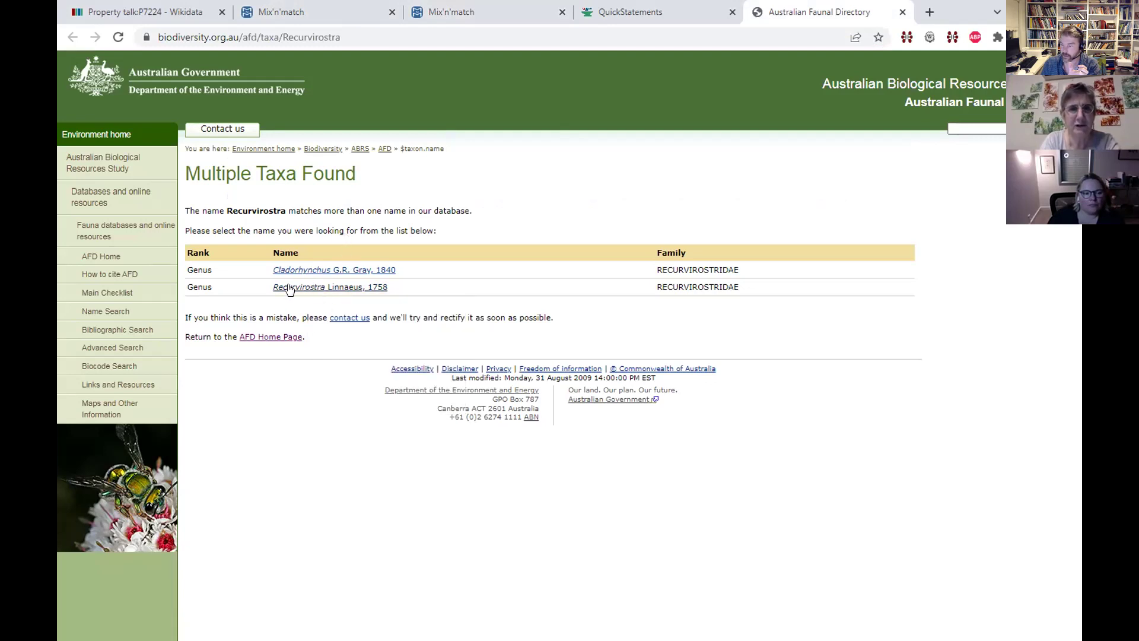
{"action": "right_click", "coordinate": [308, 291]}
{"action": "left_click", "coordinate": [356, 300]}
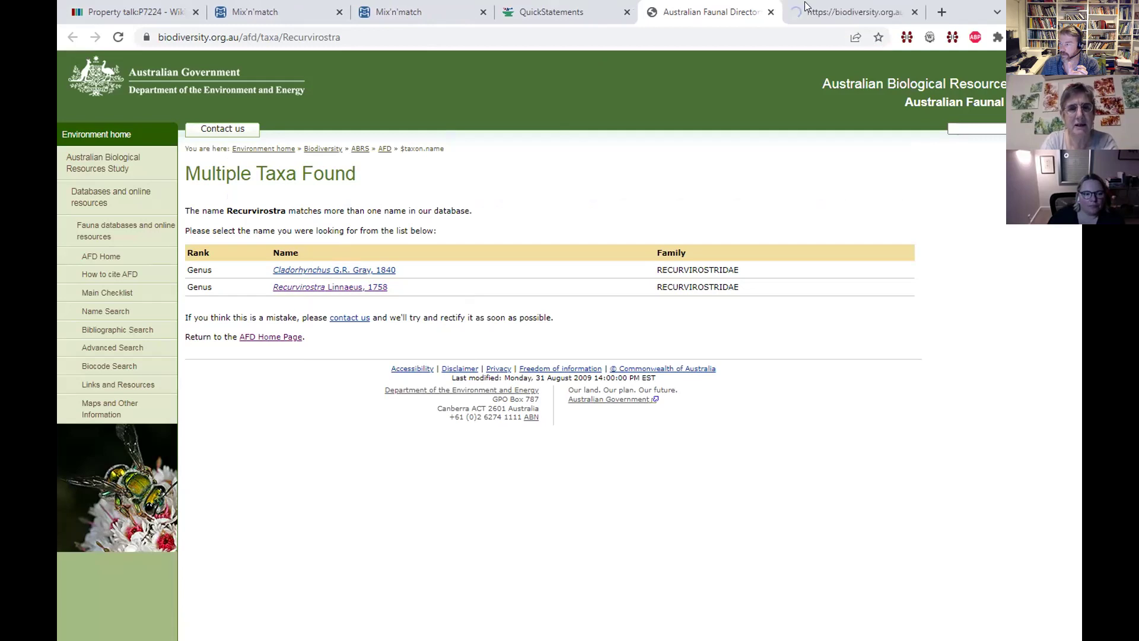
{"action": "left_click", "coordinate": [817, 19]}
{"action": "left_click_drag", "start_coordinate": [283, 37], "coordinate": [431, 40]}
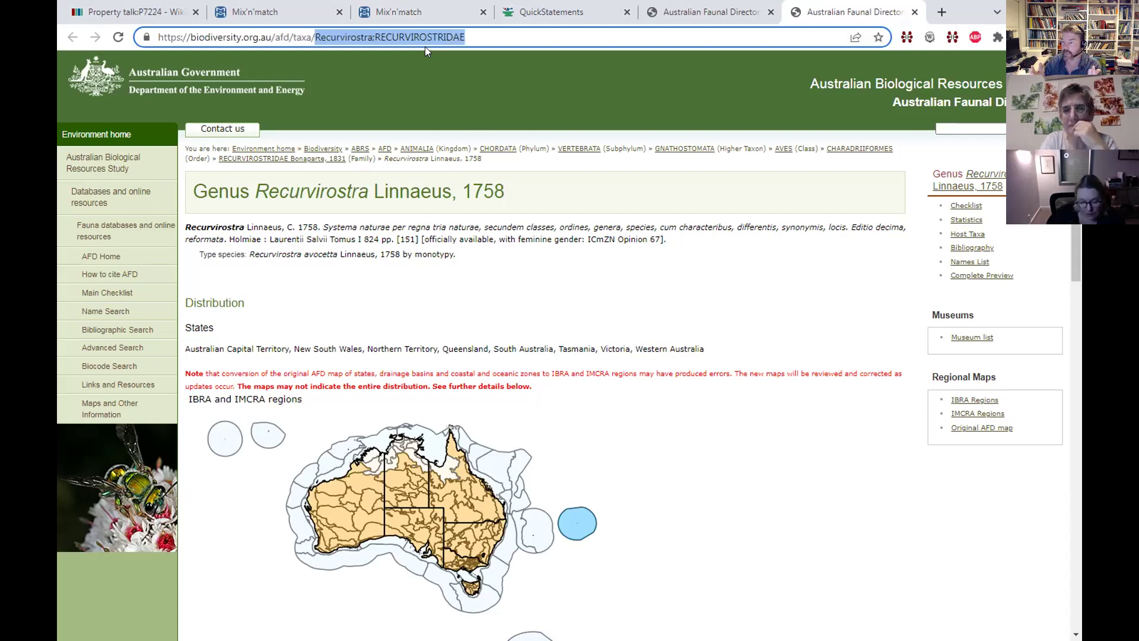
{"action": "left_click", "coordinate": [655, 9]}
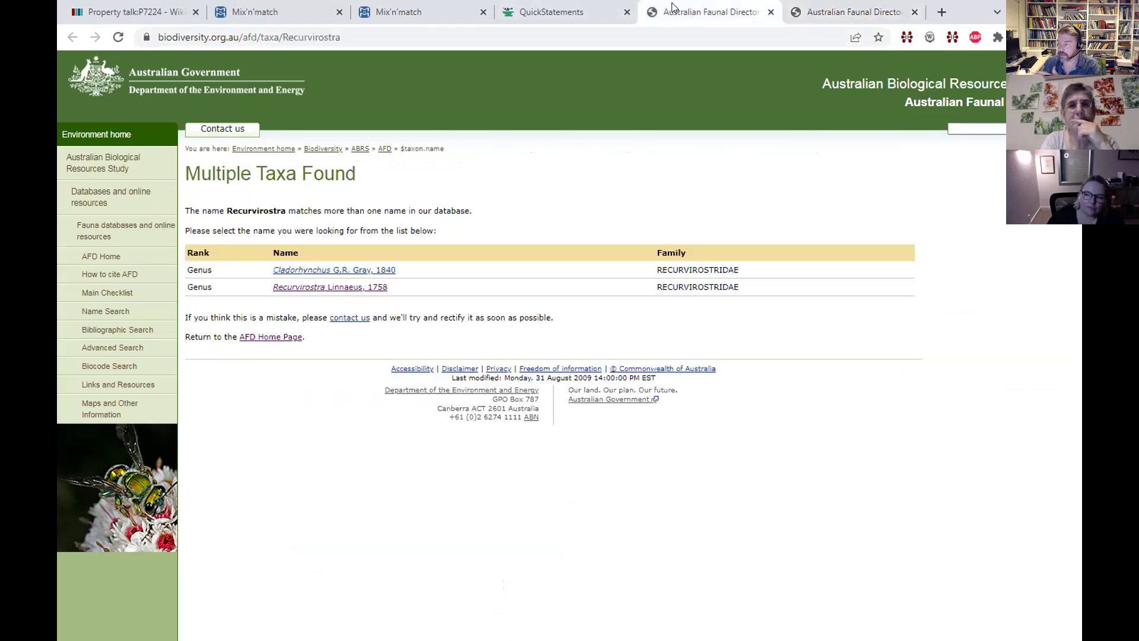
- Remove the Wikidata match from the genus Recurvirostra entry in Mix'n'match and mark the entry as N/A
{"action": "left_click", "coordinate": [424, 10]}
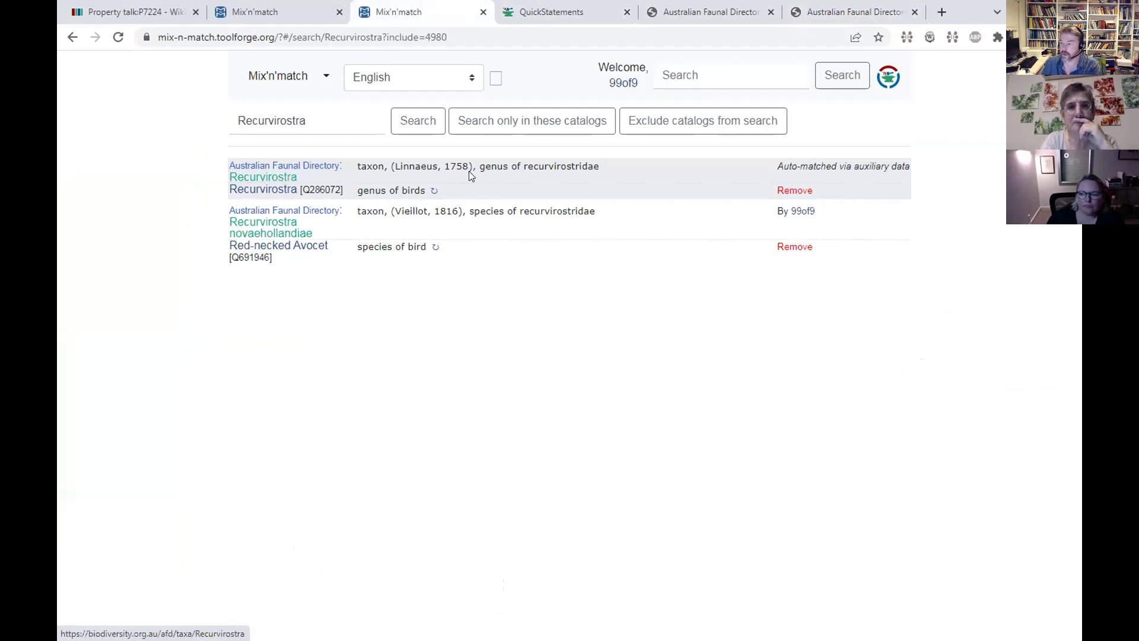
{"action": "left_click", "coordinate": [793, 191]}
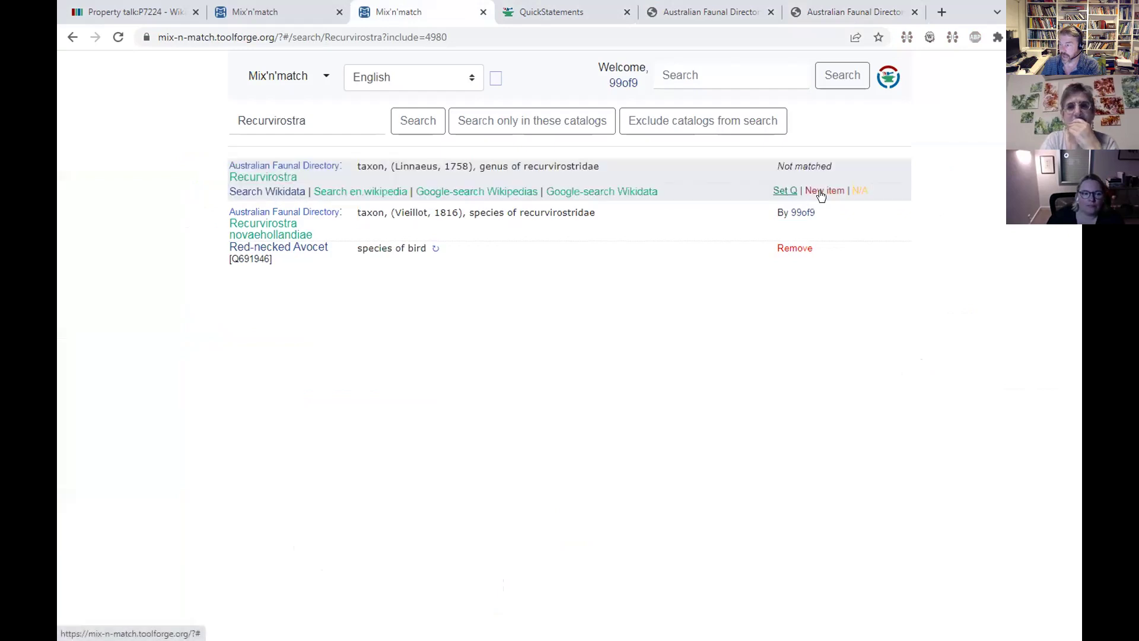
{"action": "left_click", "coordinate": [859, 192]}
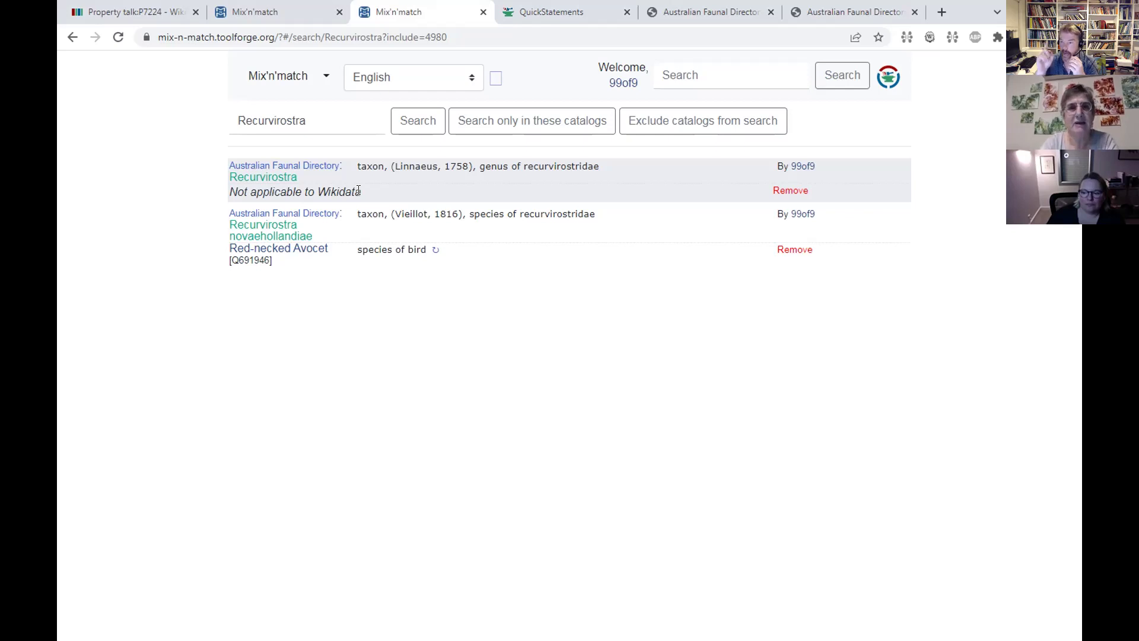
- Check the Insects (Insecta) of the World sync page and return to the Mix'n'match main page
{"action": "left_click", "coordinate": [265, 9]}
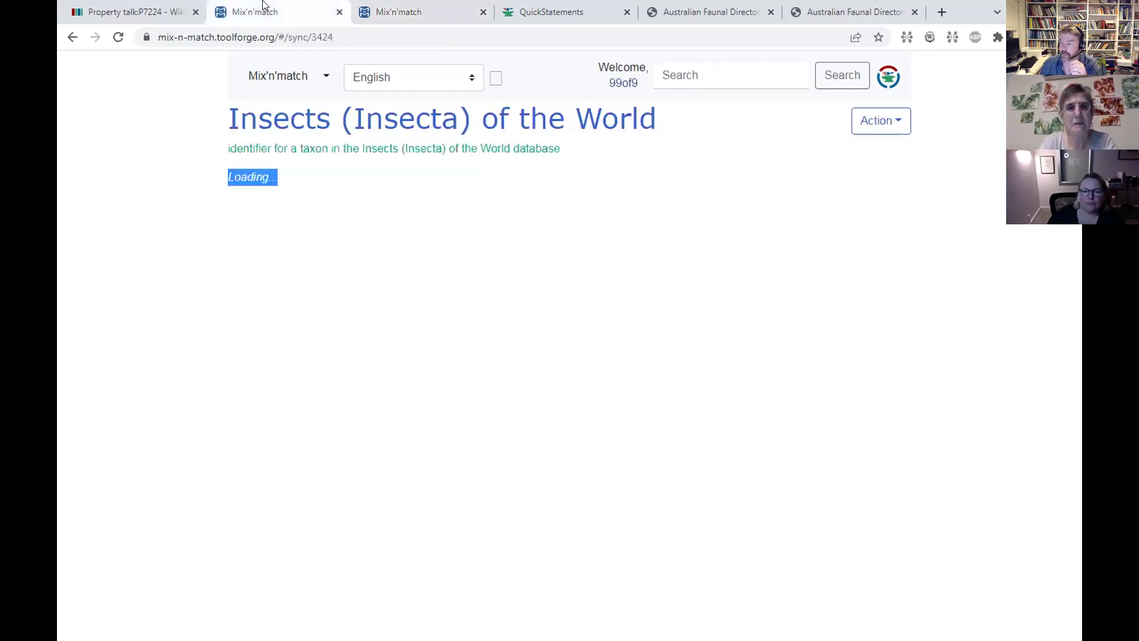
{"action": "left_click", "coordinate": [415, 15]}
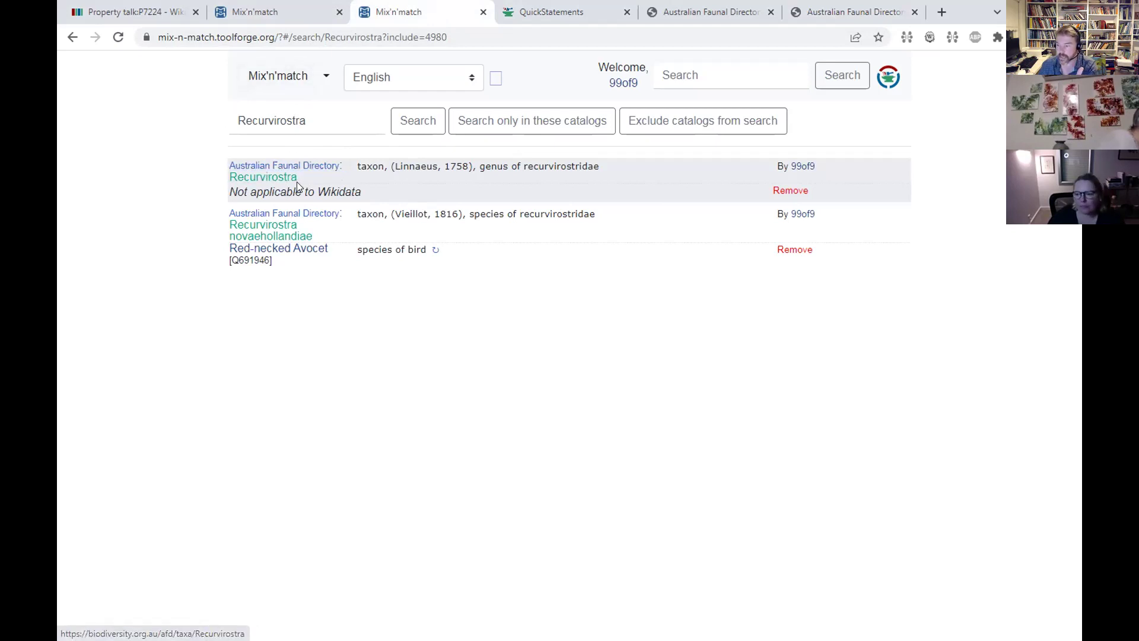
{"action": "left_click", "coordinate": [269, 87]}
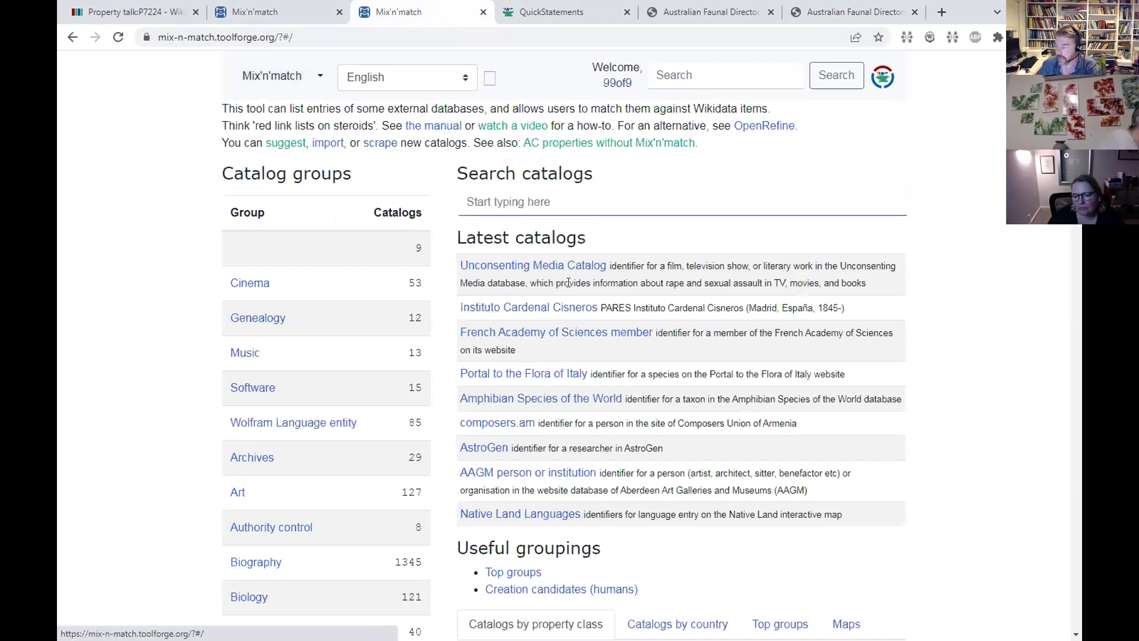
{"action": "left_click", "coordinate": [515, 205]}
{"action": "type", "text": "fauna"}
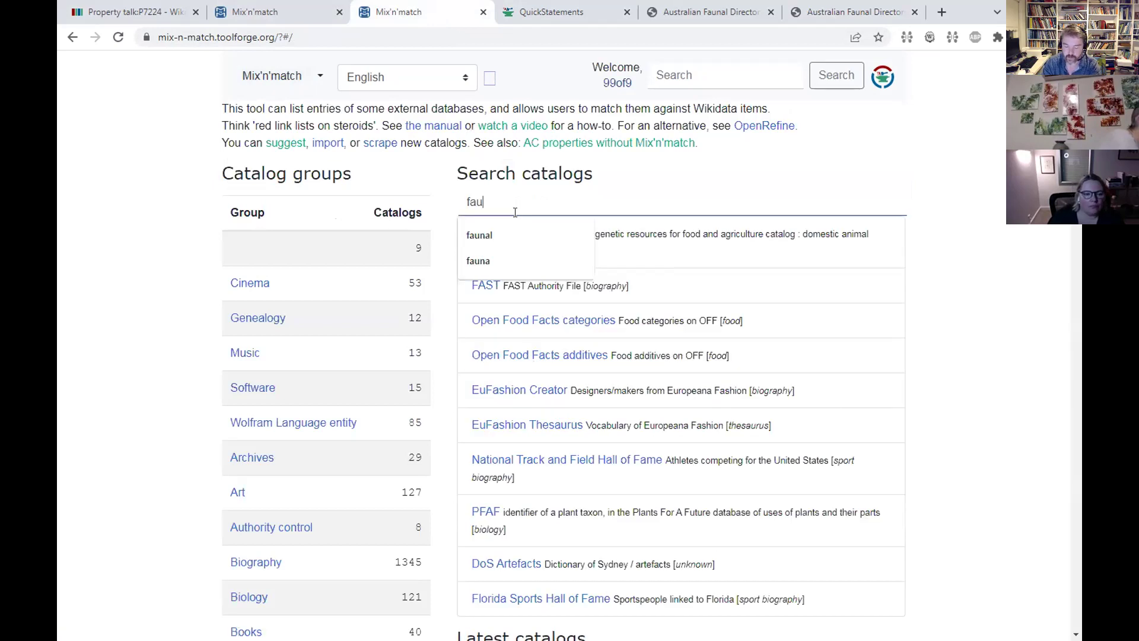
{"action": "key", "text": "BackSpace"}
{"action": "key", "text": "BackSpace"}
{"action": "key", "text": "BackSpace"}
{"action": "key", "text": "BackSpace"}
{"action": "key", "text": "BackSpace"}
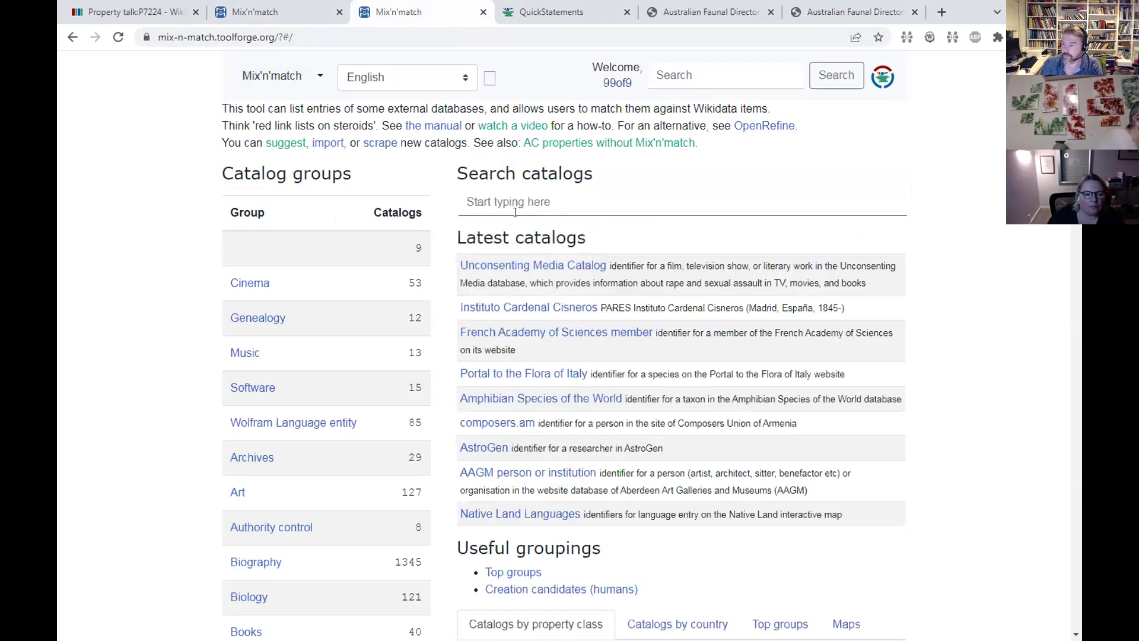
{"action": "left_click", "coordinate": [284, 7]}
{"action": "left_click", "coordinate": [407, 9]}
- Search the catalogues for "faun", open the Australian Faunal Directory catalogue and start its manual sync
{"action": "left_click", "coordinate": [514, 204]}
{"action": "type", "text": "faun"}
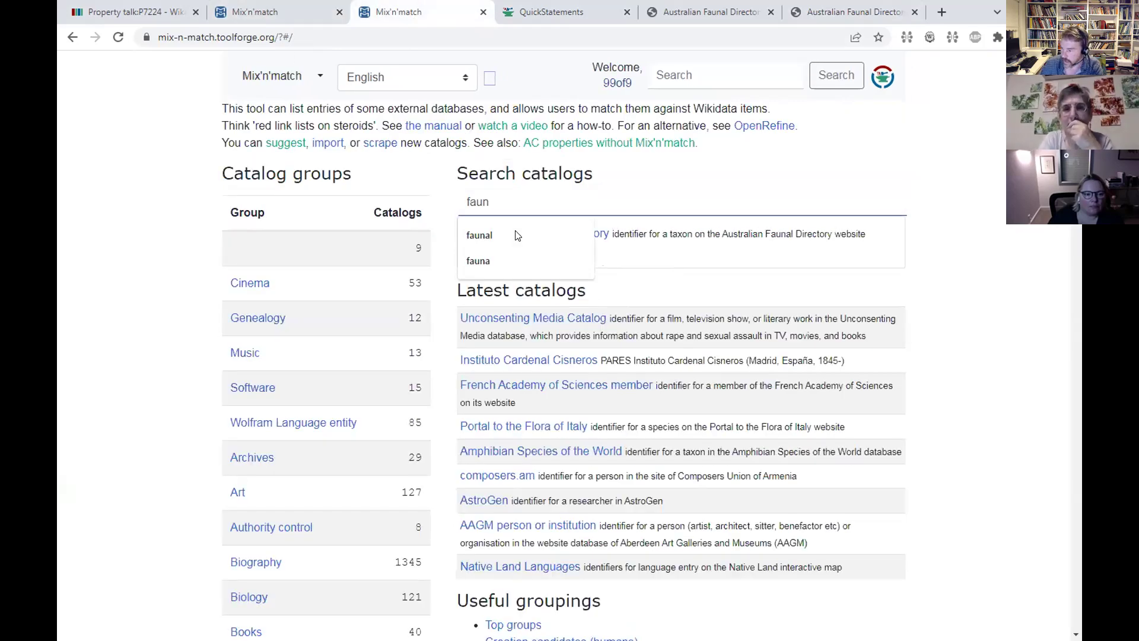
{"action": "left_click", "coordinate": [568, 235]}
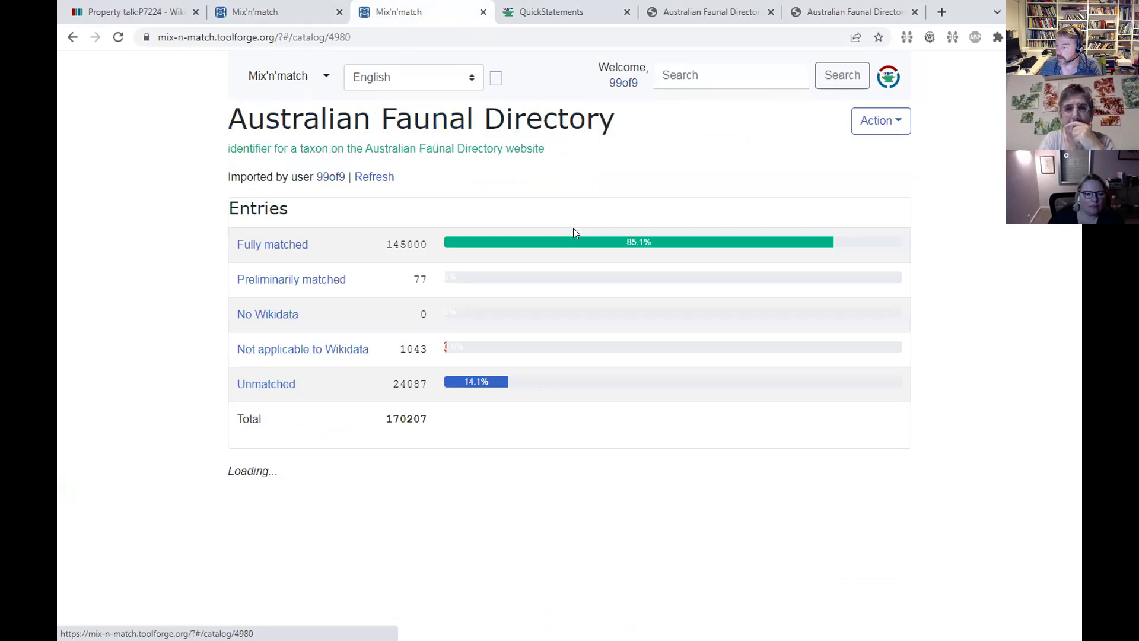
{"action": "left_click", "coordinate": [887, 122]}
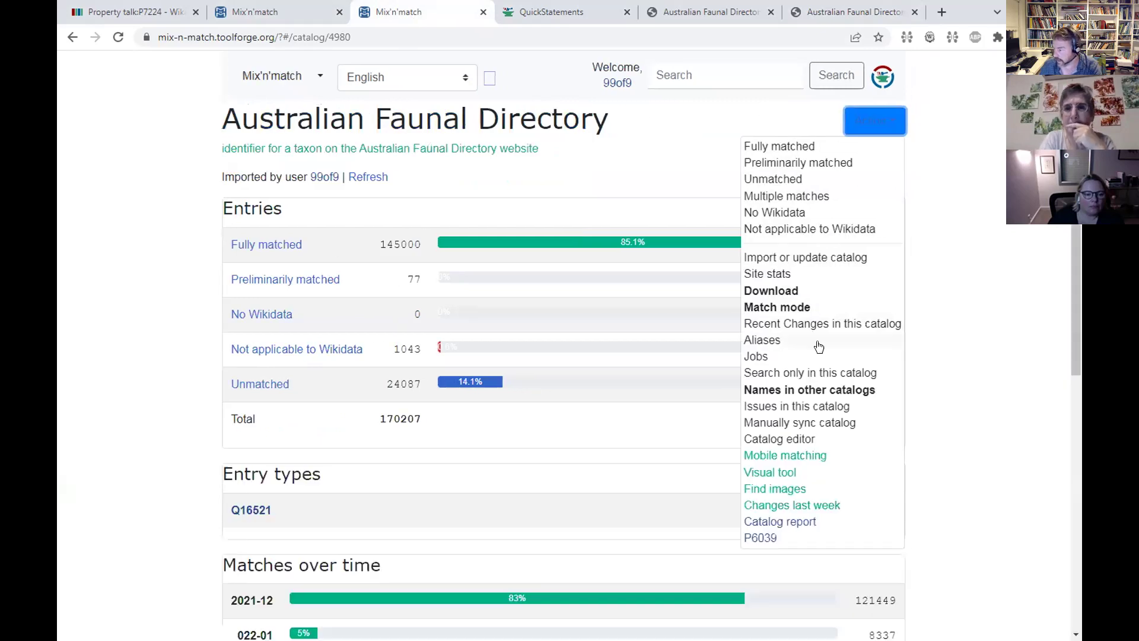
{"action": "left_click", "coordinate": [791, 424]}
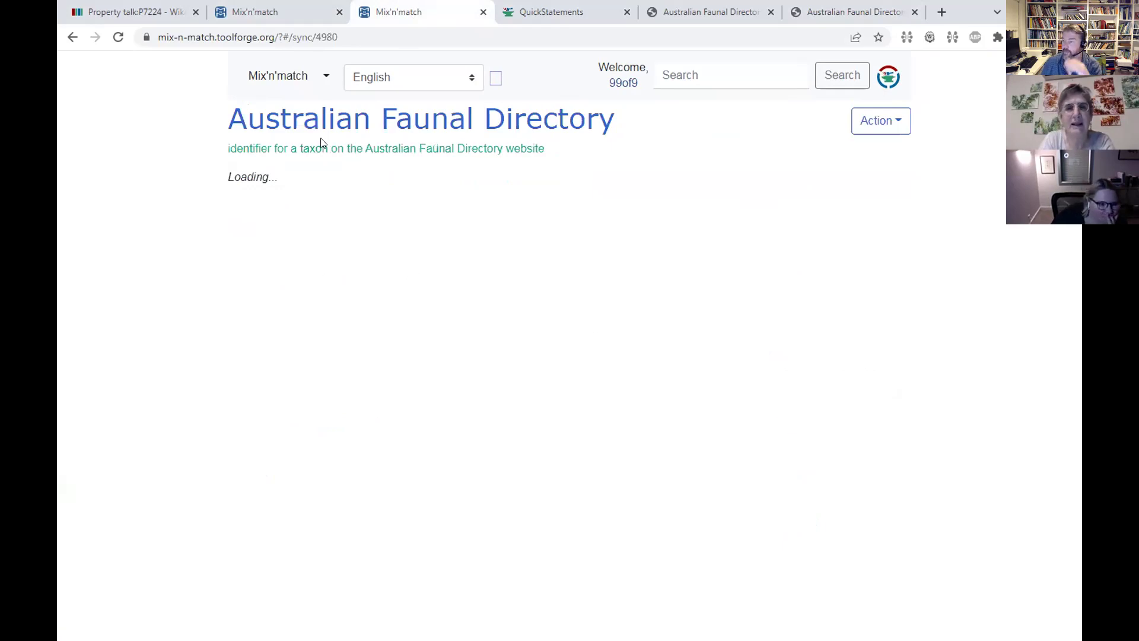
- Review the Wikidata Property talk:P7224 documentation and check the manual sync page of the Insects (Insecta) of the World catalogue
{"action": "left_click", "coordinate": [142, 12]}
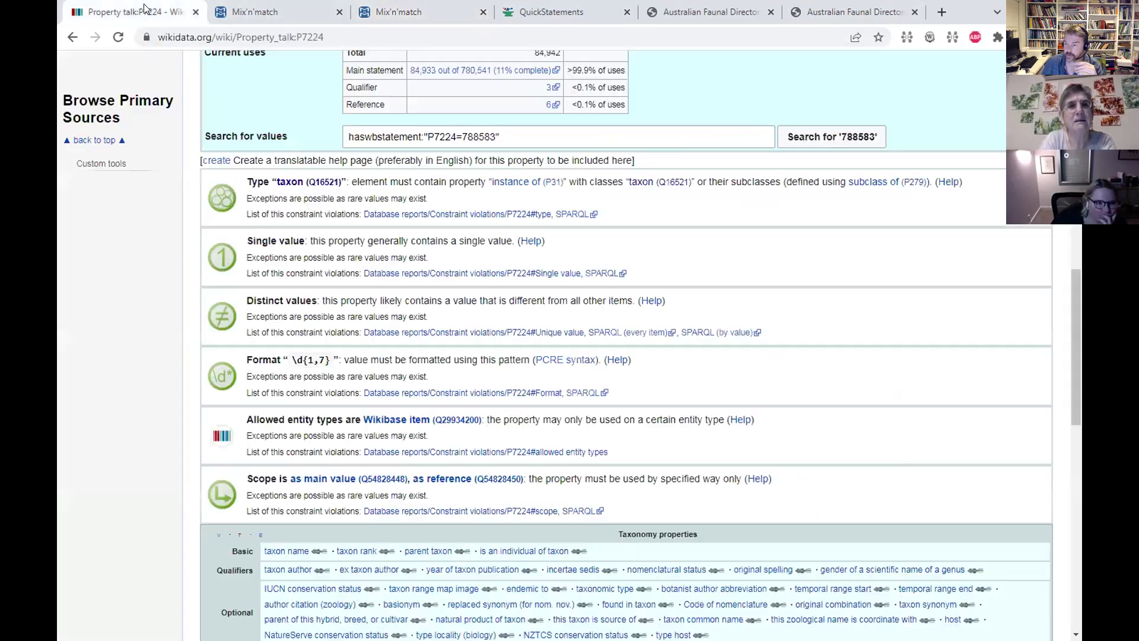
{"action": "scroll", "coordinate": [240, 245], "scroll_direction": "up", "scroll_amount": 15}
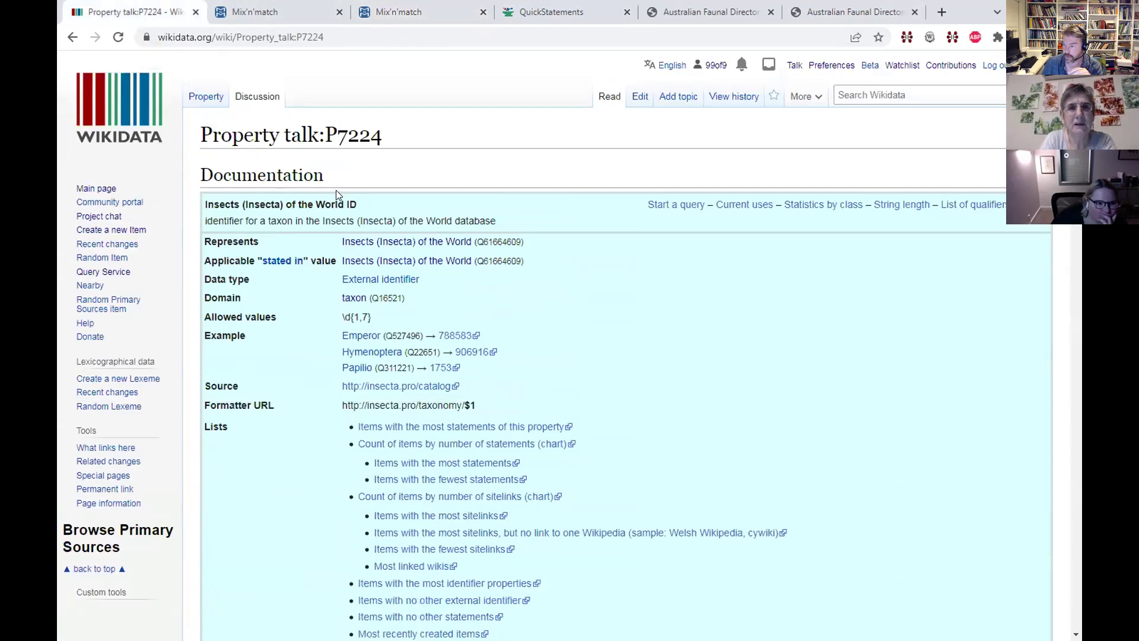
{"action": "left_click", "coordinate": [276, 10]}
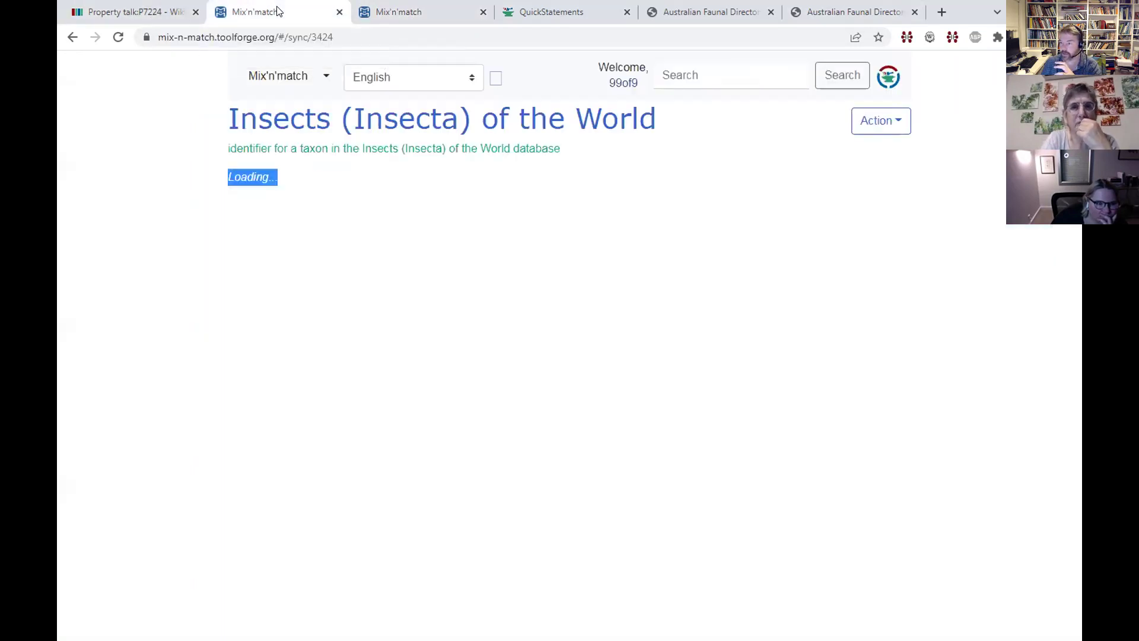
{"action": "left_click", "coordinate": [406, 8]}
{"action": "left_click", "coordinate": [265, 12]}
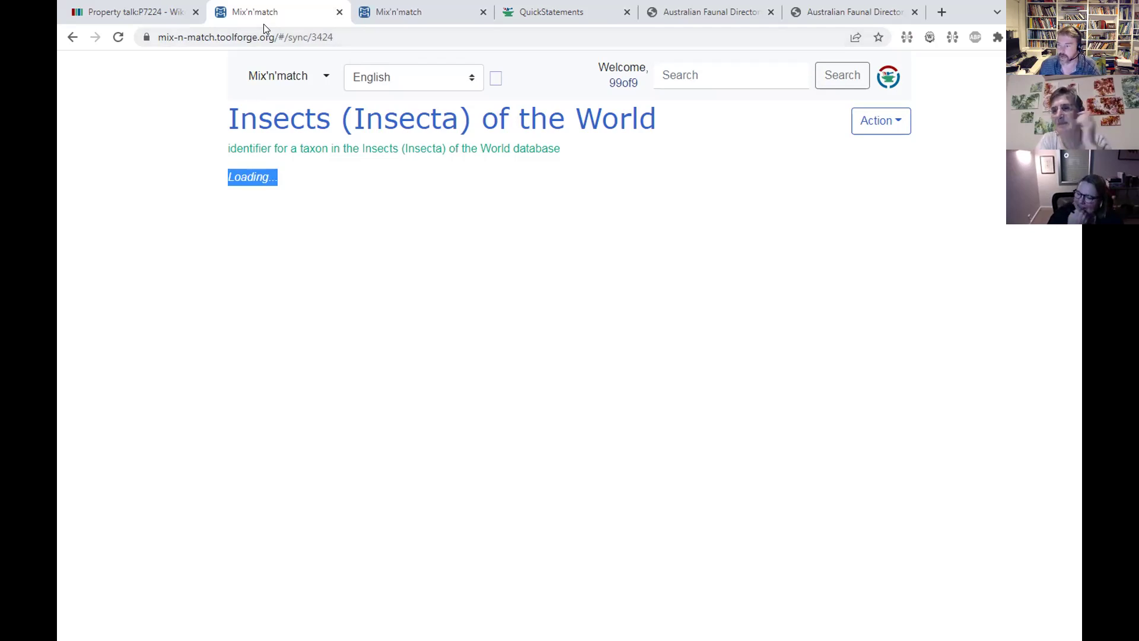
{"action": "left_click", "coordinate": [142, 66]}
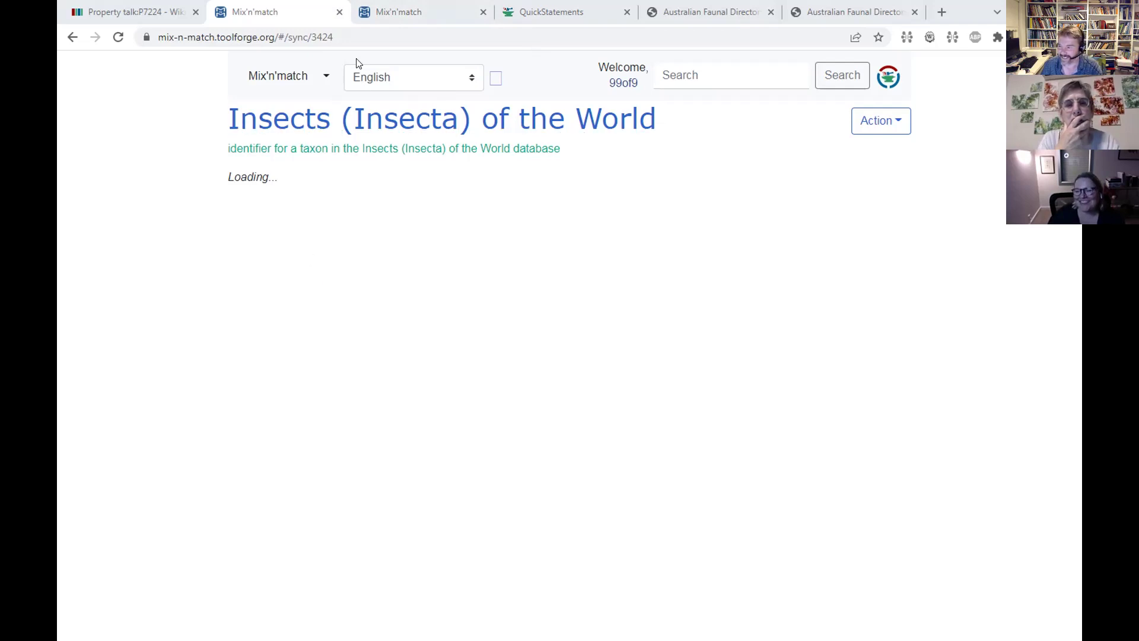
- Review the Australian Faunal Directory sync page for connections recorded in Mix'n'match but missing from Wikidata
{"action": "left_click", "coordinate": [418, 10]}
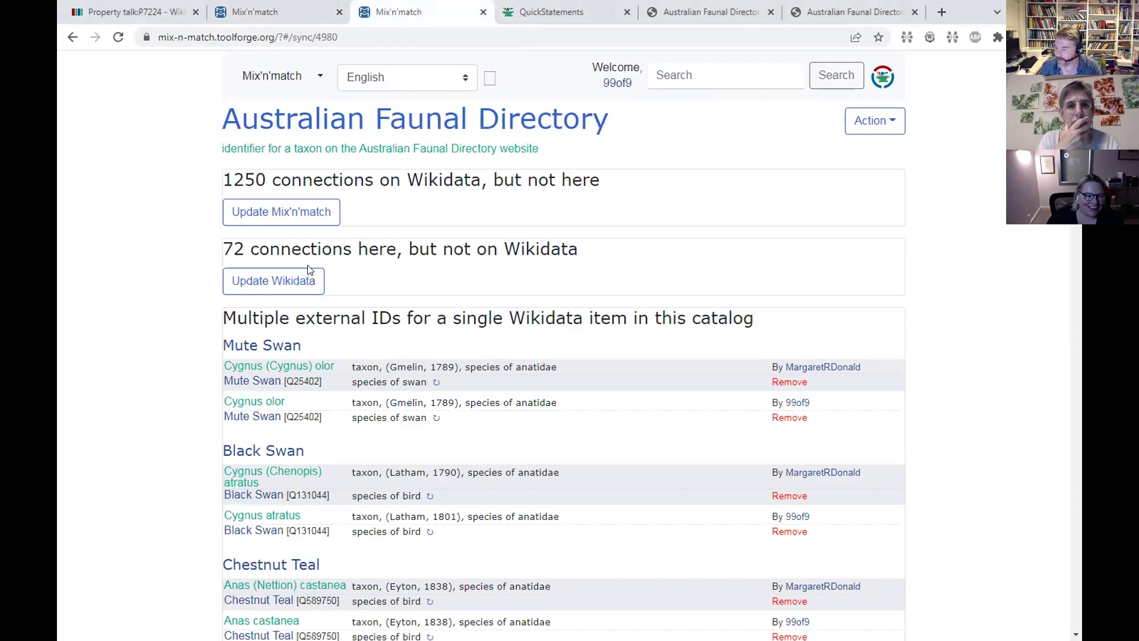
{"action": "left_click_drag", "start_coordinate": [223, 249], "coordinate": [565, 249]}
{"action": "left_click", "coordinate": [237, 248]}
{"action": "left_click_drag", "start_coordinate": [224, 249], "coordinate": [565, 263]}
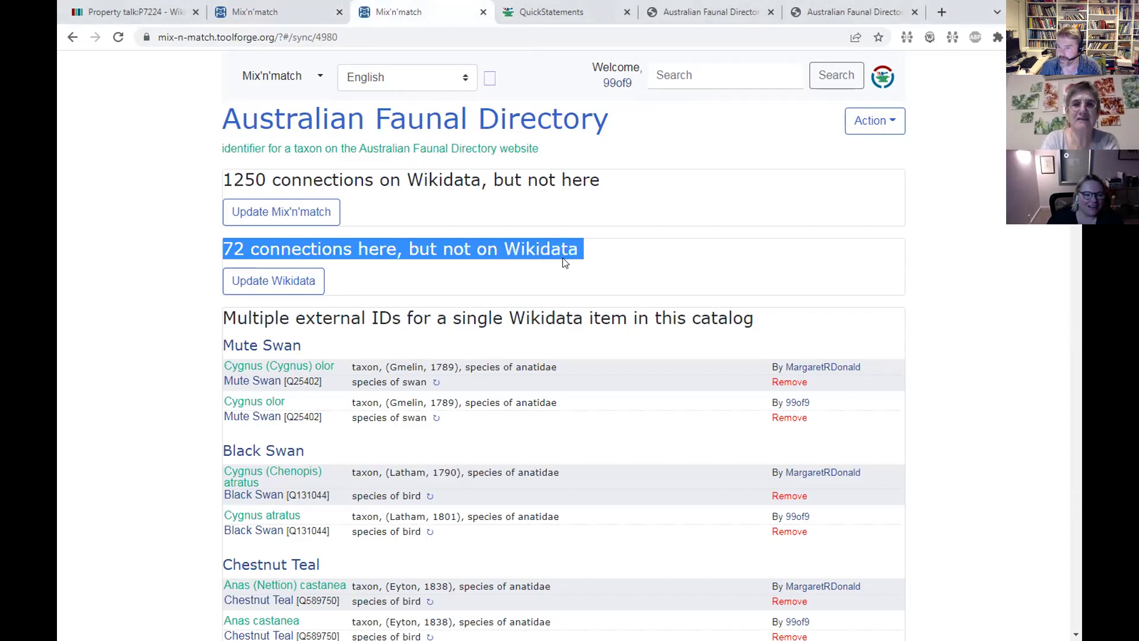
{"action": "left_click", "coordinate": [244, 249]}
{"action": "left_click_drag", "start_coordinate": [230, 249], "coordinate": [579, 251]}
{"action": "left_click", "coordinate": [236, 247]}
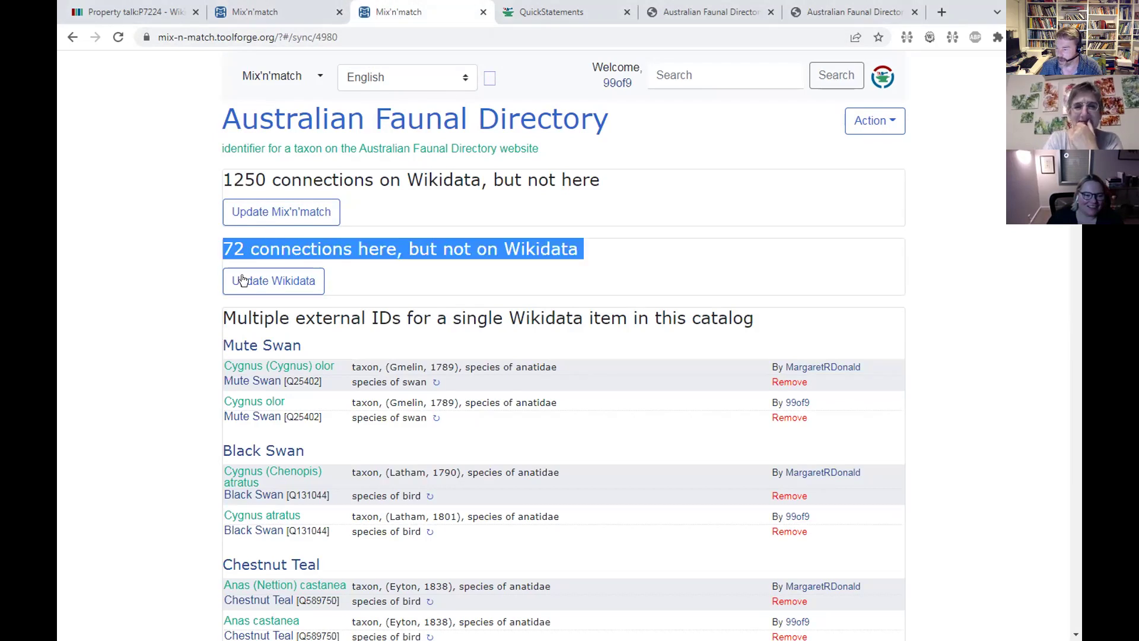
- Open the Insects (Insecta) of the World catalogue page and launch its manual sync in a separate tab
{"action": "left_click", "coordinate": [254, 16]}
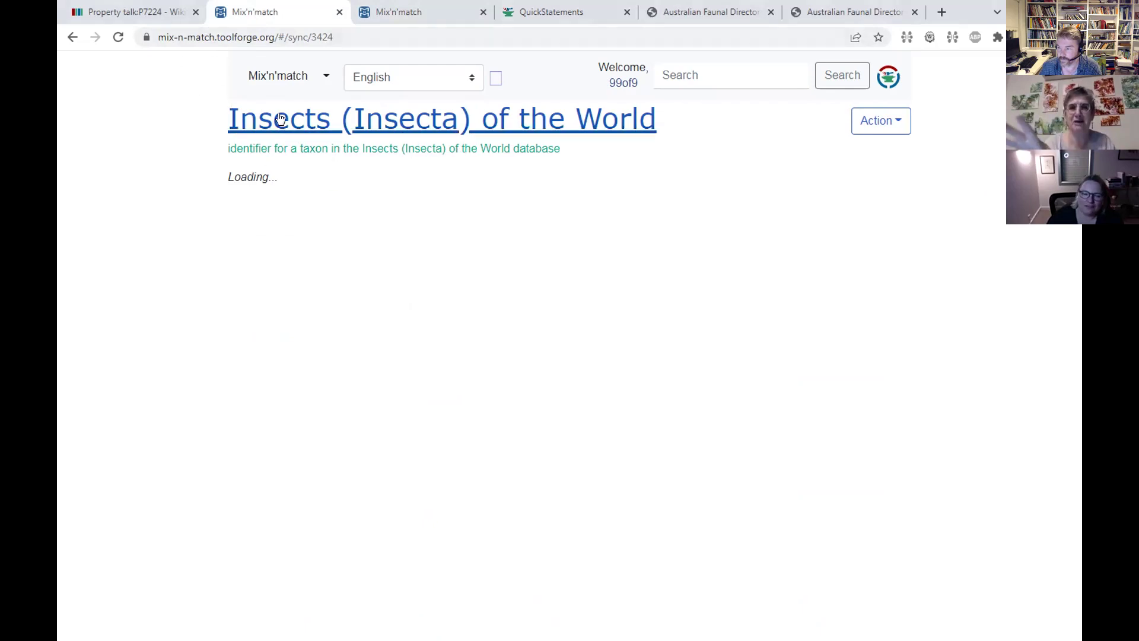
{"action": "left_click", "coordinate": [445, 120]}
{"action": "left_click", "coordinate": [887, 121]}
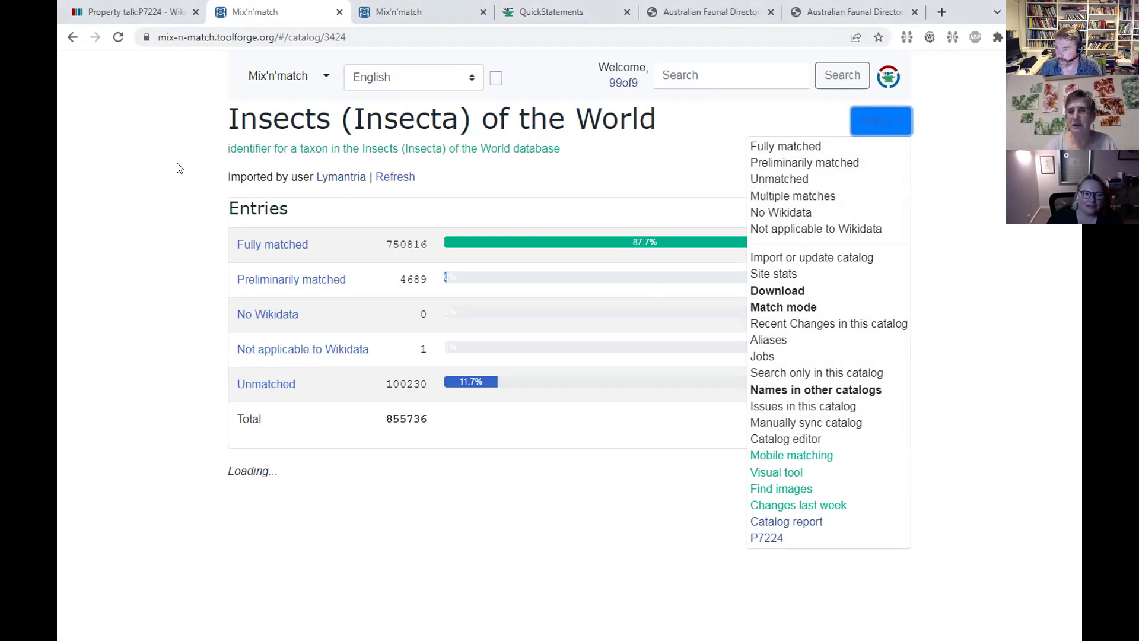
{"action": "left_click", "coordinate": [518, 198]}
{"action": "left_click", "coordinate": [877, 125]}
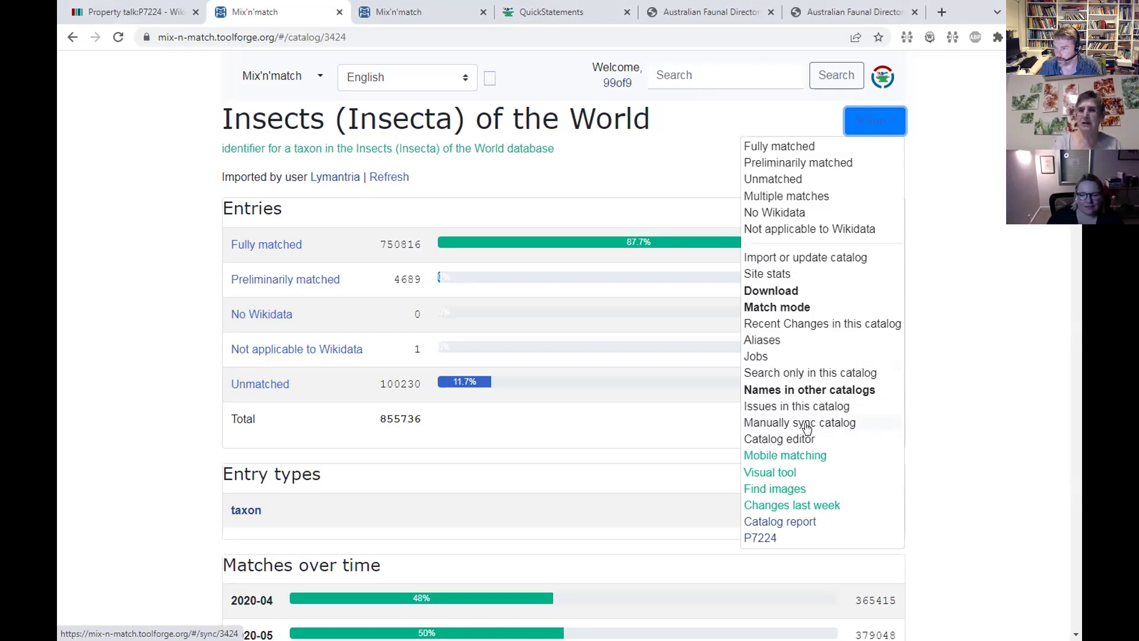
{"action": "left_click", "coordinate": [805, 427], "text": "ctrl"}
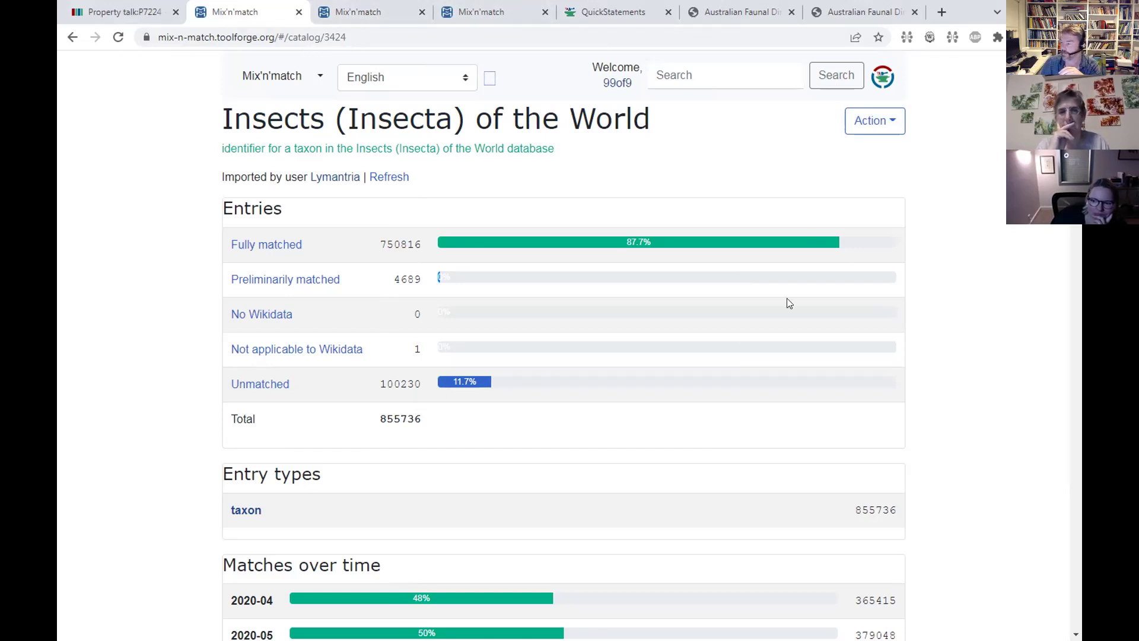
- Open the catalogue's download form, try to download its entries with the default options, and close the resulting tab
{"action": "left_click", "coordinate": [891, 134]}
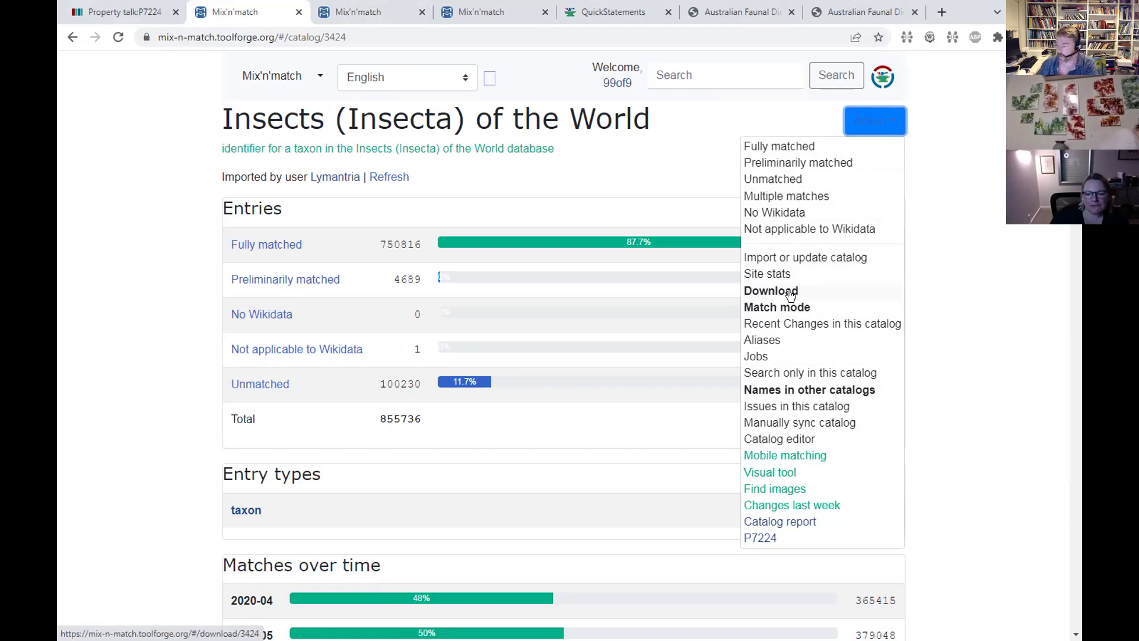
{"action": "left_click", "coordinate": [770, 290]}
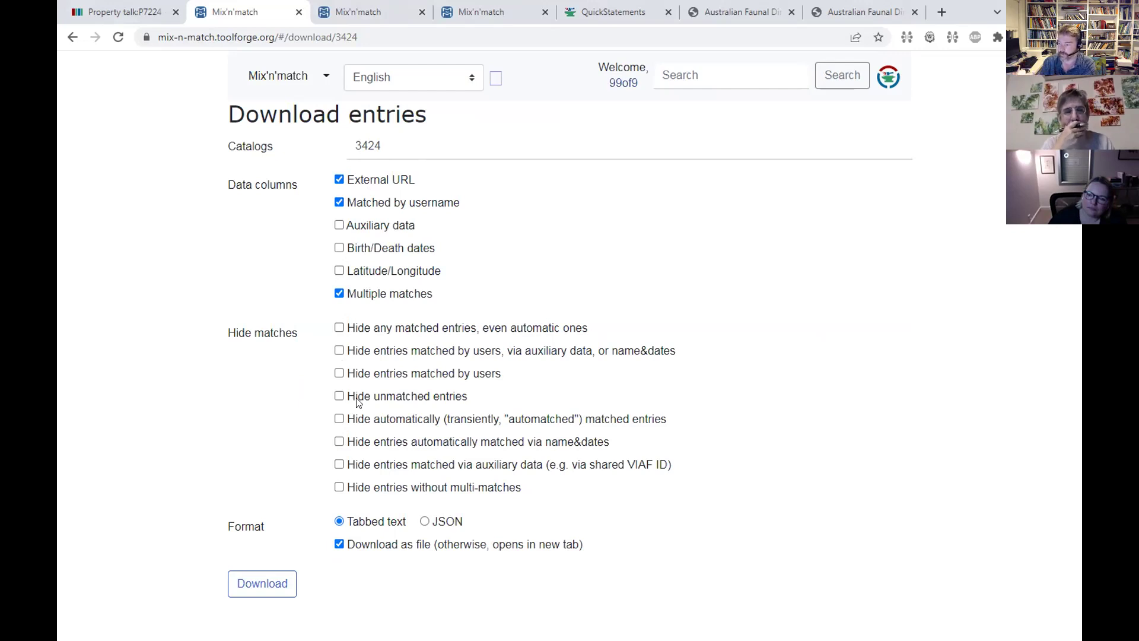
{"action": "left_click", "coordinate": [264, 587]}
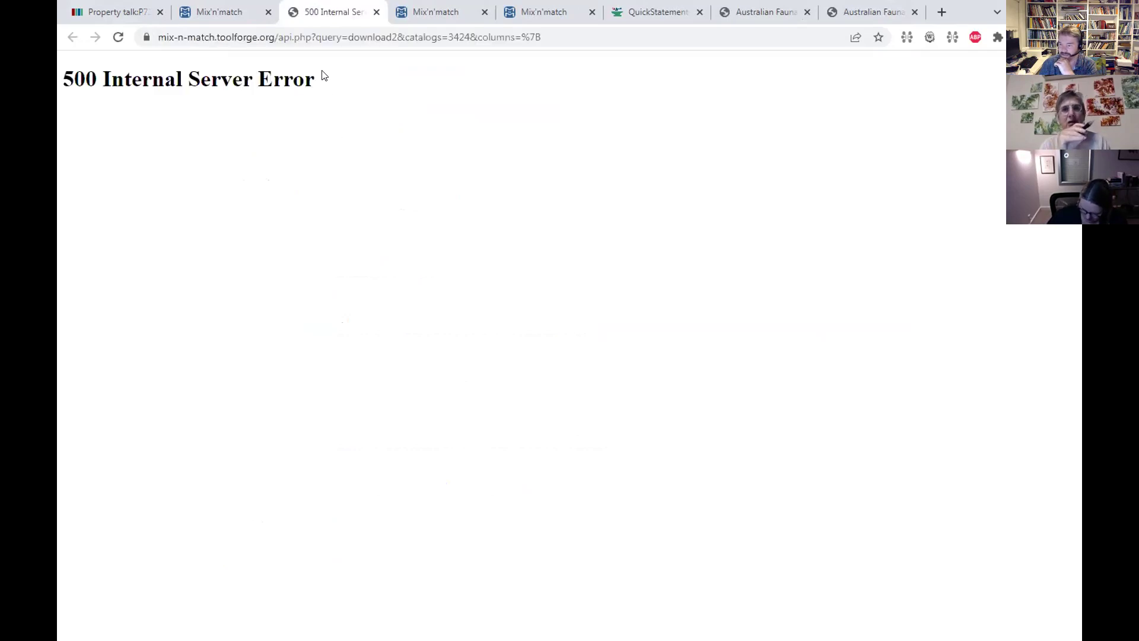
{"action": "left_click_drag", "start_coordinate": [59, 80], "coordinate": [320, 85]}
{"action": "left_click", "coordinate": [316, 86]}
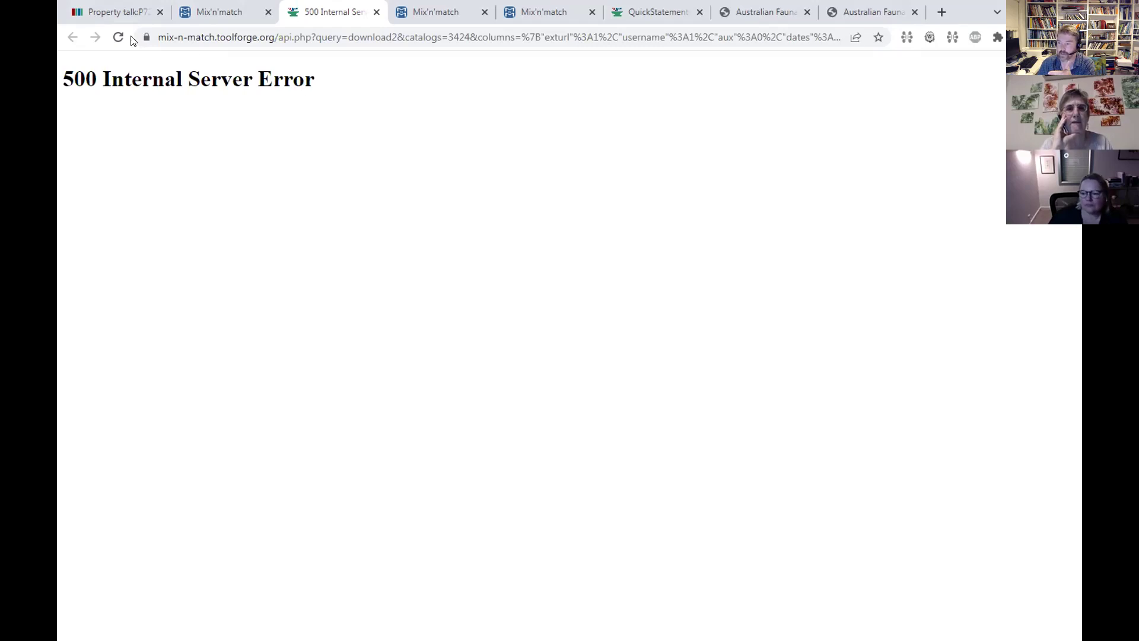
{"action": "left_click", "coordinate": [376, 12]}
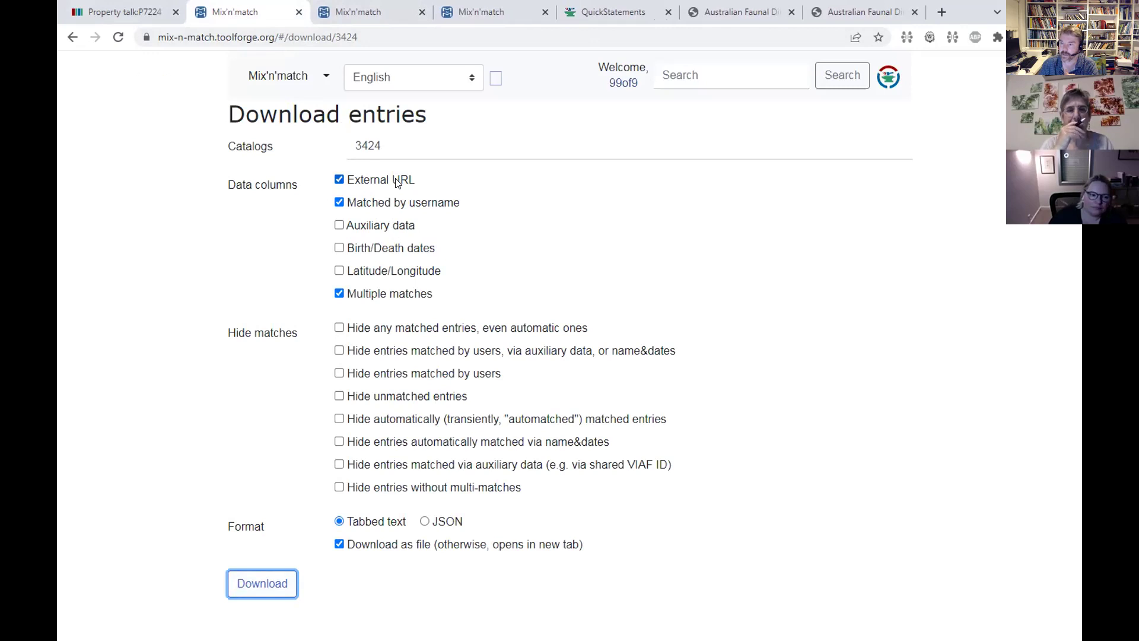
- Exclude the External URL column from the download and enable hiding of unmatched entries
{"action": "left_click", "coordinate": [339, 180]}
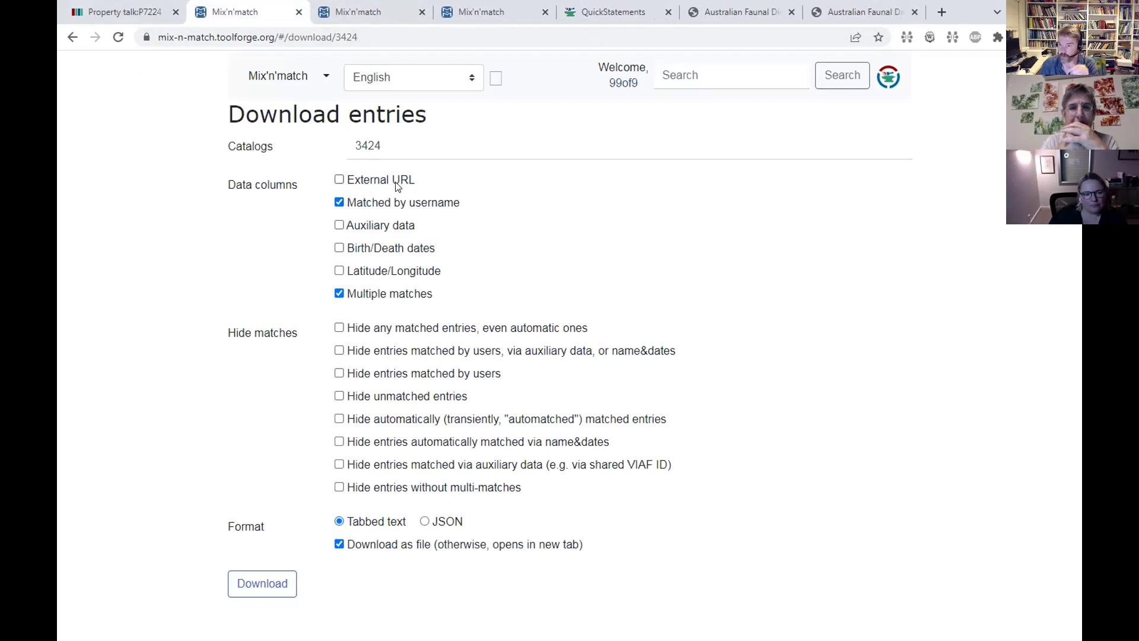
{"action": "left_click_drag", "start_coordinate": [365, 205], "coordinate": [455, 212]}
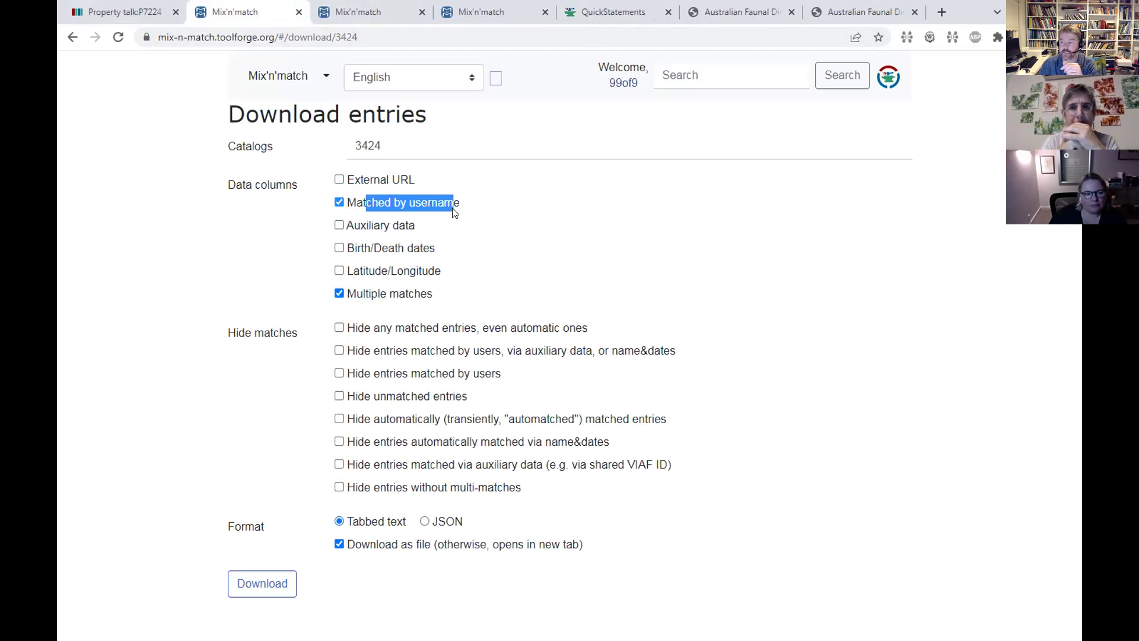
{"action": "left_click", "coordinate": [457, 209]}
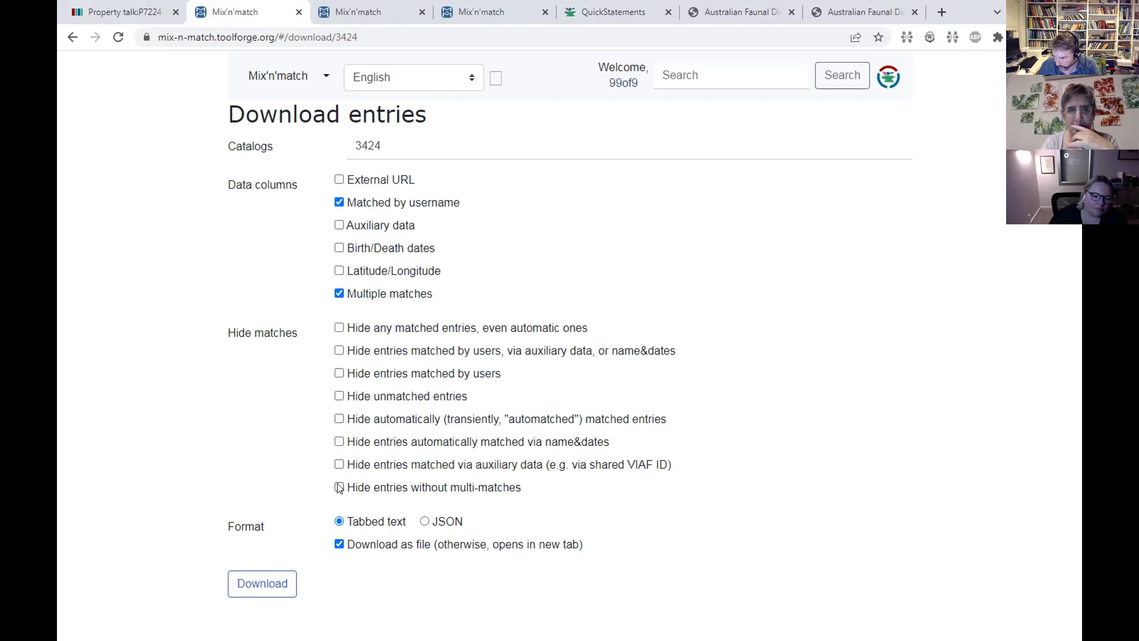
{"action": "left_click_drag", "start_coordinate": [472, 487], "coordinate": [401, 488]}
{"action": "left_click", "coordinate": [364, 488]}
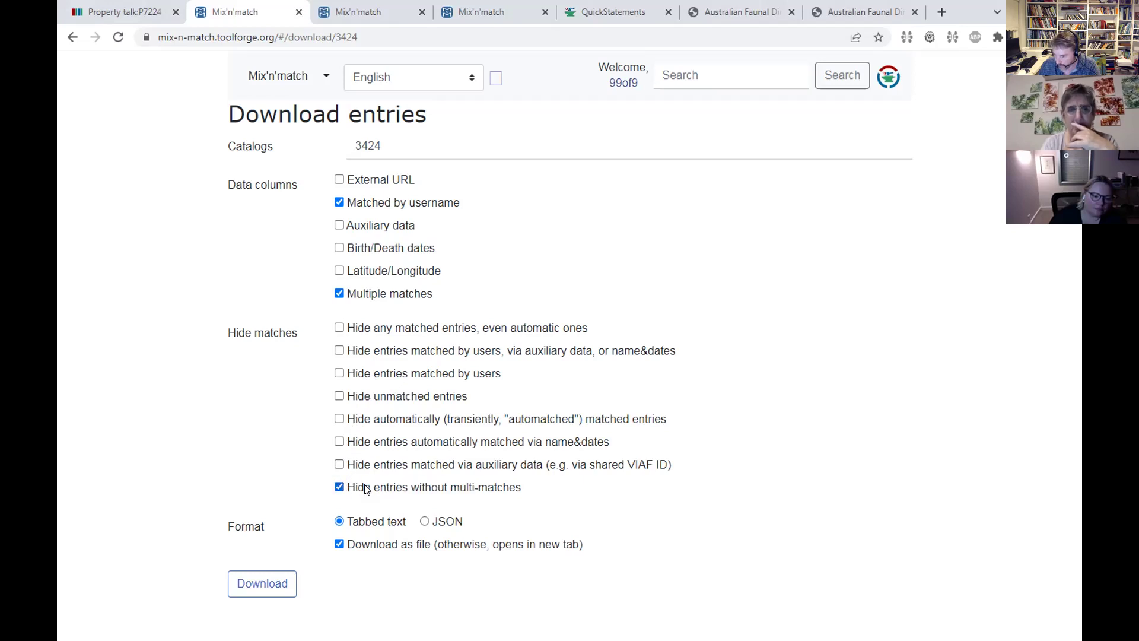
{"action": "left_click", "coordinate": [365, 487]}
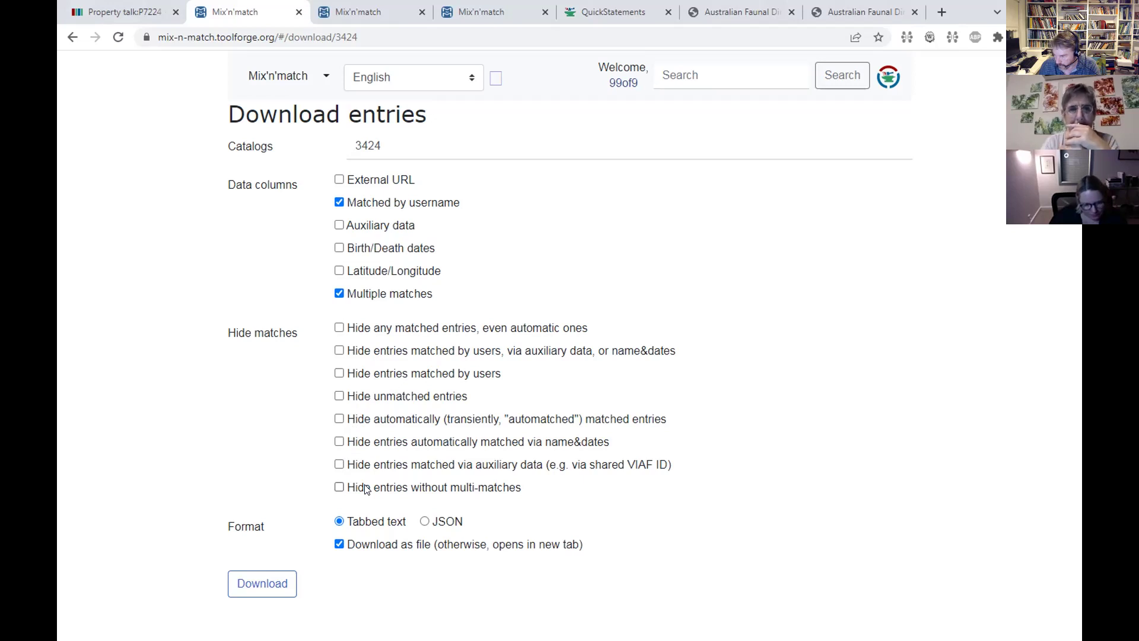
{"action": "left_click", "coordinate": [339, 397]}
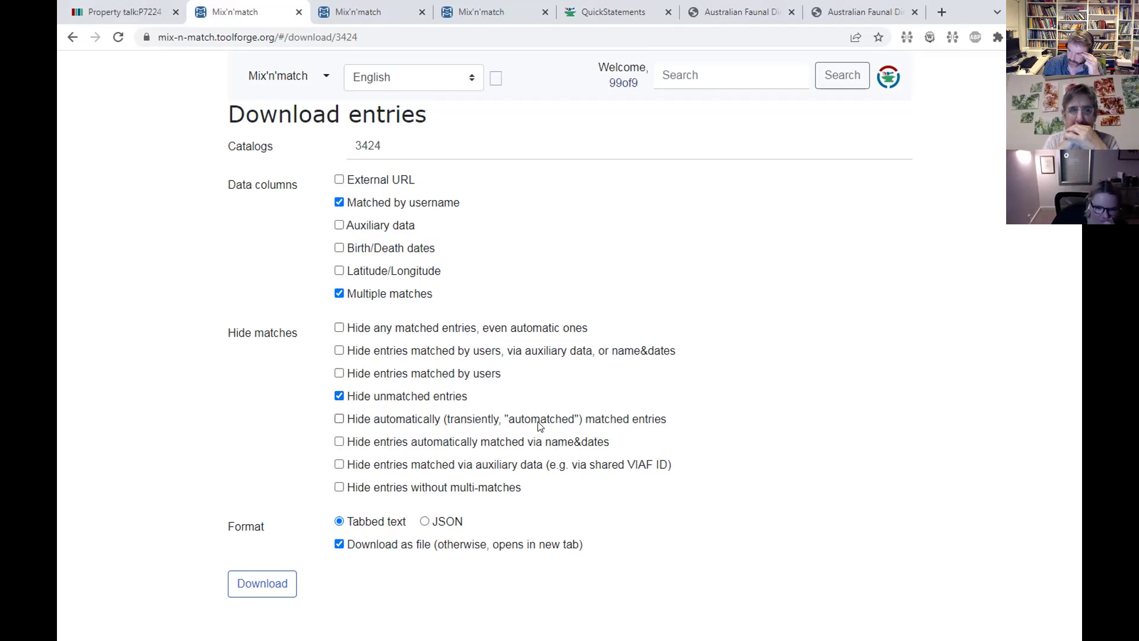
- Check the Insects sync page and the Australian Faunal Directory catalogue overview, and return to the download form
{"action": "left_click", "coordinate": [355, 16]}
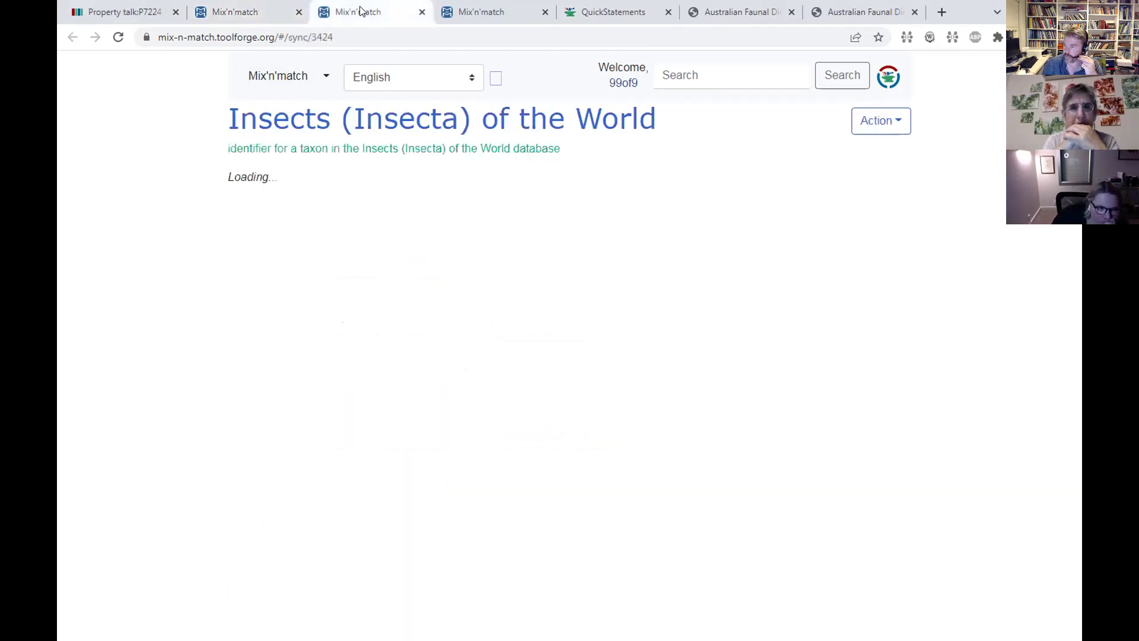
{"action": "left_click", "coordinate": [452, 14]}
{"action": "left_click", "coordinate": [386, 121]}
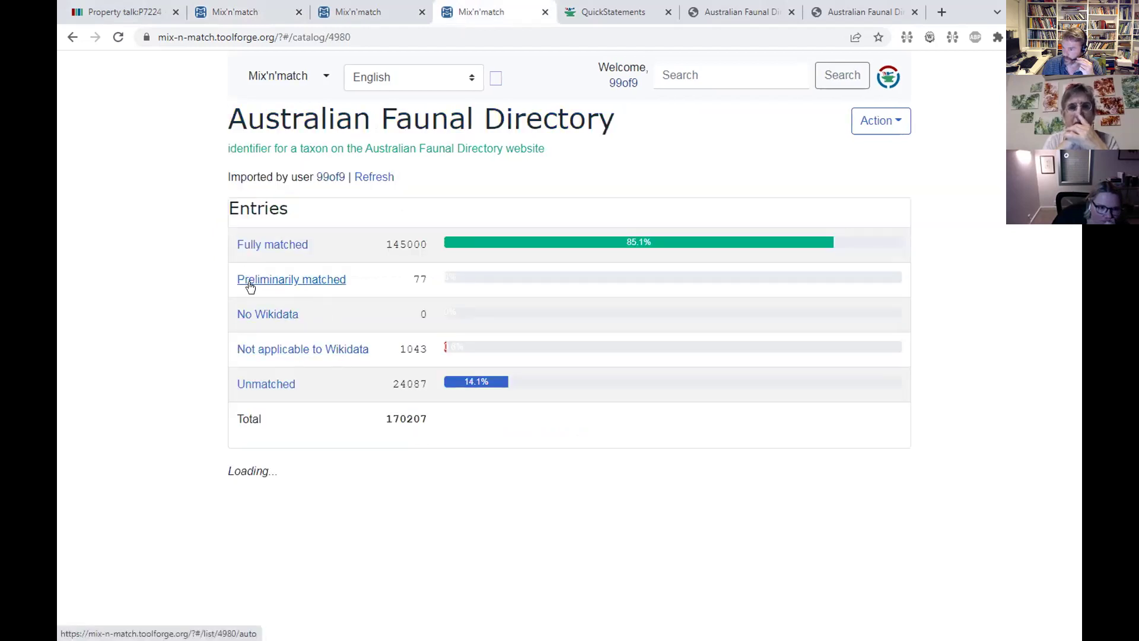
{"action": "left_click", "coordinate": [225, 14]}
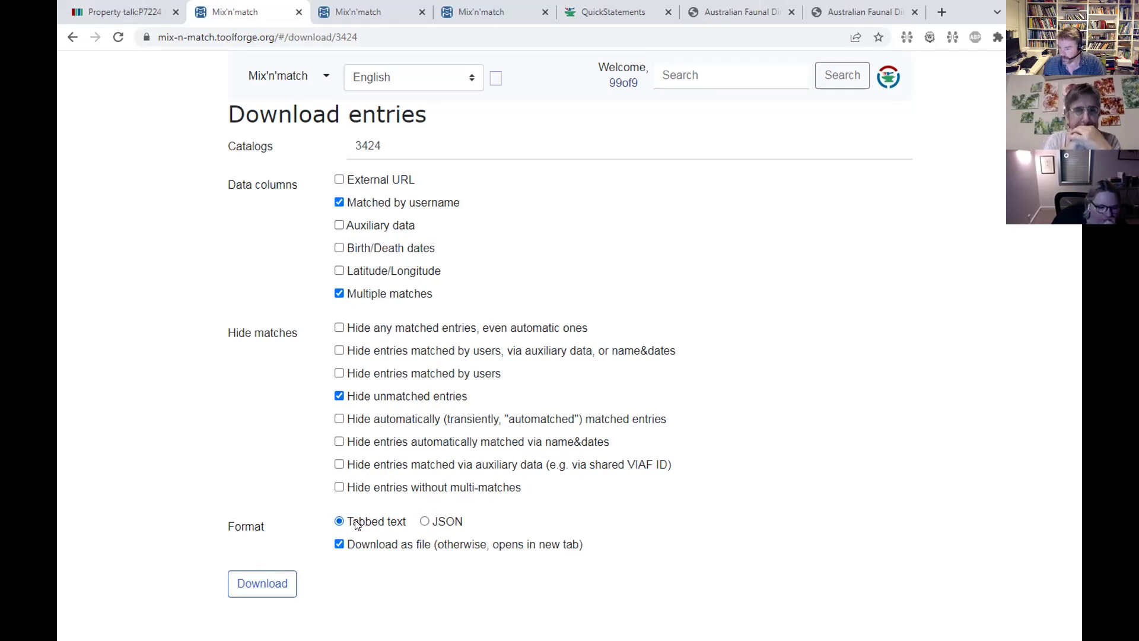
- Try to download the Insects catalogue entries as a tabbed text file with unmatched entries hidden
{"action": "left_click_drag", "start_coordinate": [583, 544], "coordinate": [432, 543]}
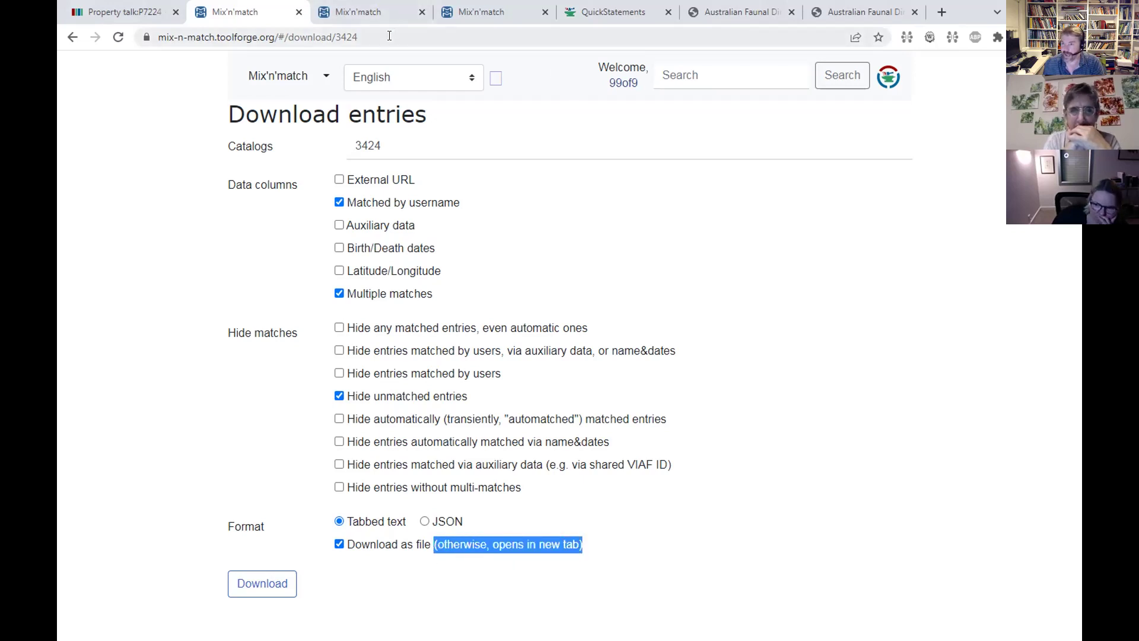
{"action": "left_click", "coordinate": [349, 547]}
{"action": "left_click", "coordinate": [362, 551]}
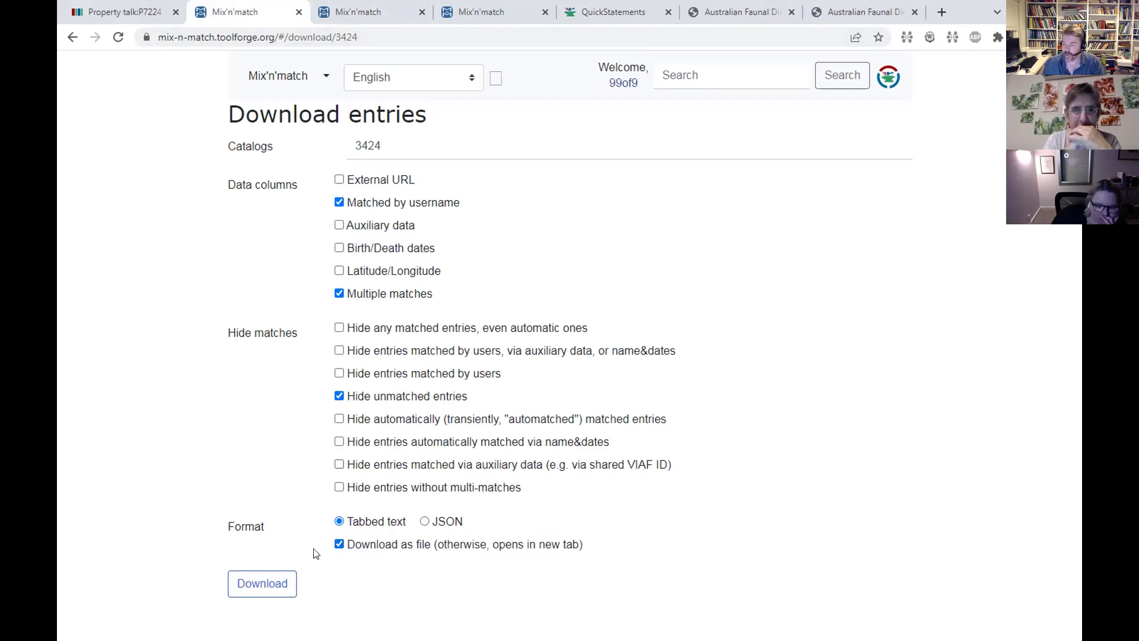
{"action": "left_click", "coordinate": [257, 580]}
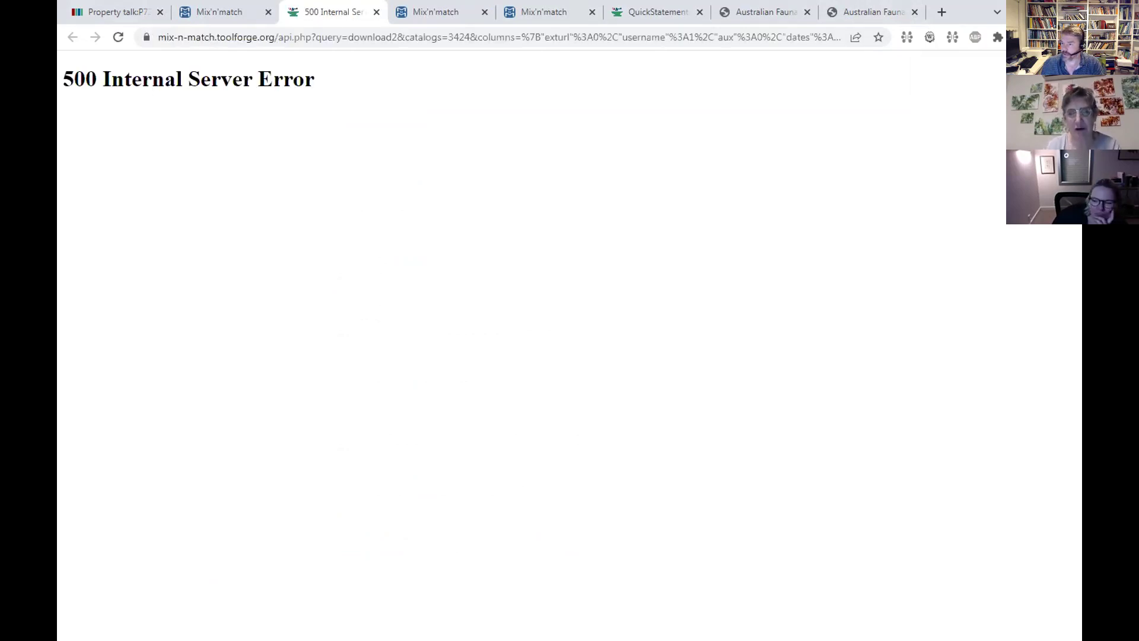
{"action": "left_click_drag", "start_coordinate": [313, 73], "coordinate": [110, 69]}
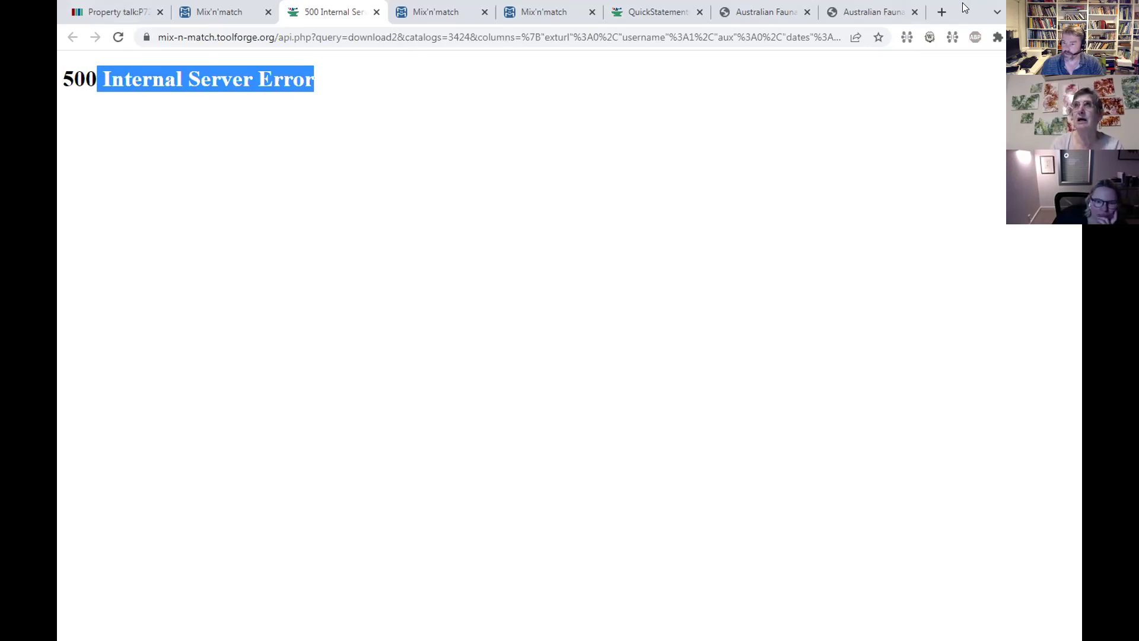
- Switch to the Firefox window and open the download form for the Insects (Insecta) of the World catalogue
{"action": "left_click", "coordinate": [1021, 8]}
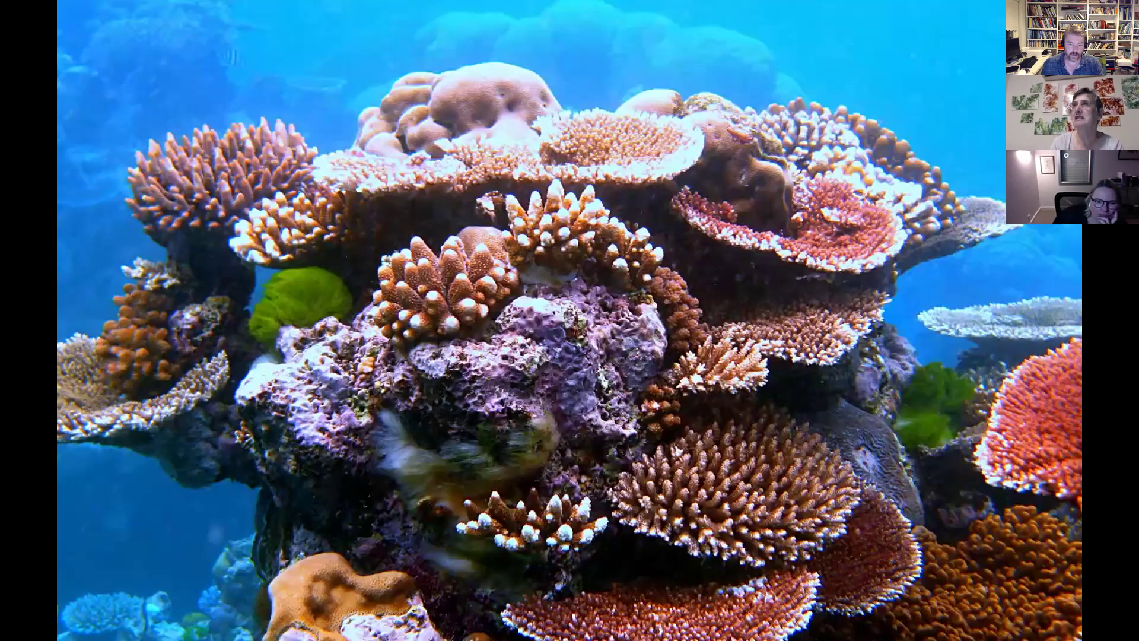
{"action": "key", "text": "alt+Tab"}
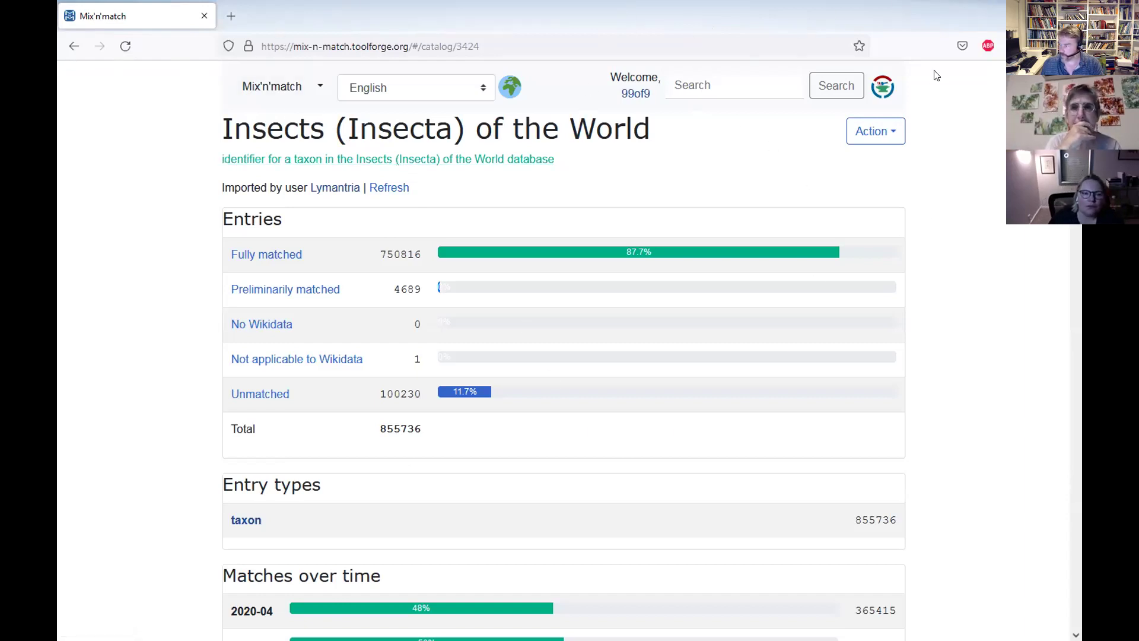
{"action": "left_click", "coordinate": [874, 132]}
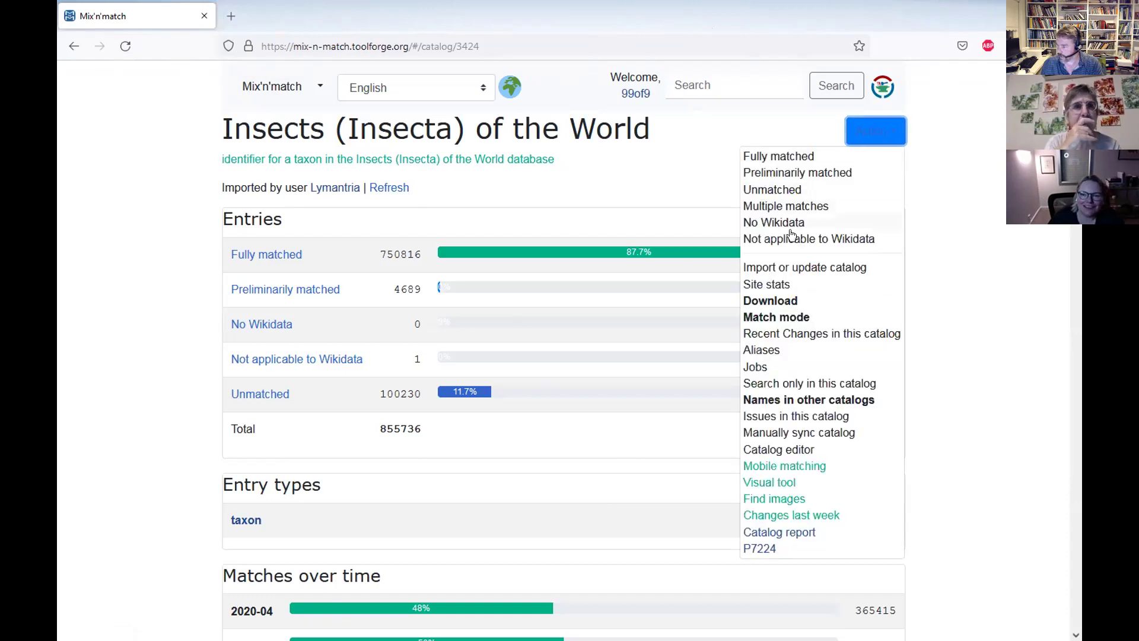
{"action": "left_click", "coordinate": [787, 301]}
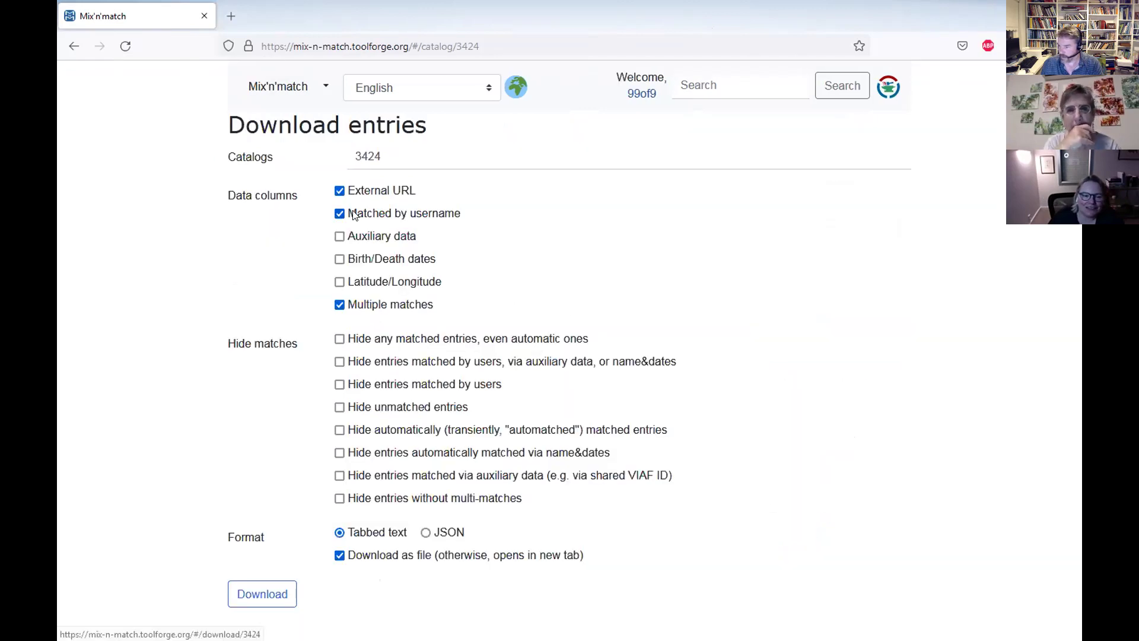
- Try to download the entries with only the Matched by username column, hiding unmatched entries
{"action": "left_click", "coordinate": [339, 191]}
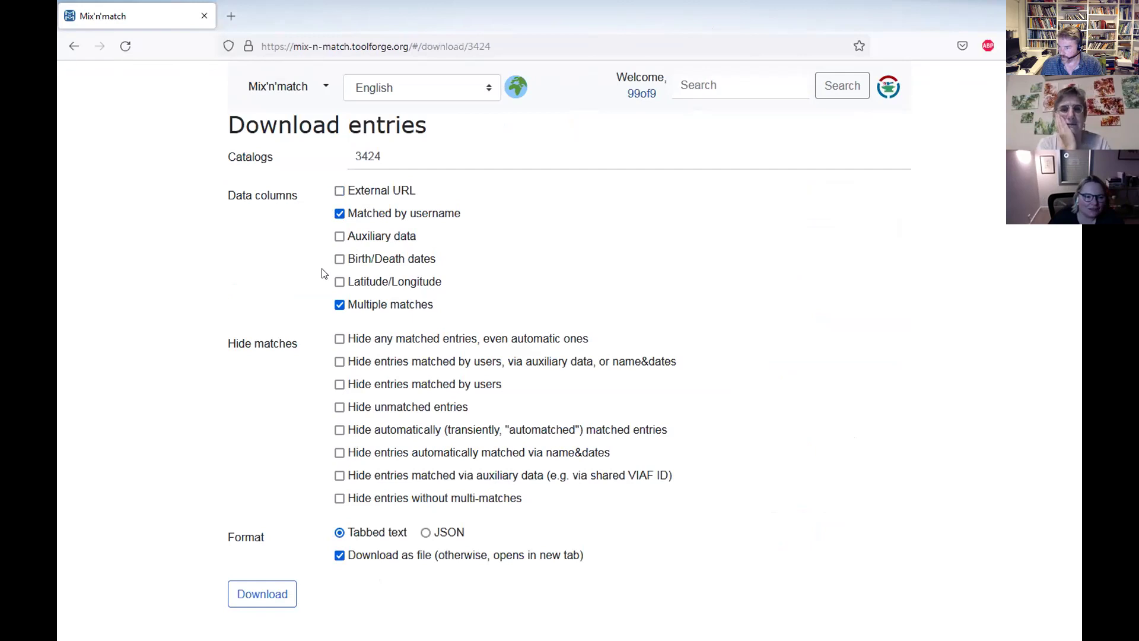
{"action": "left_click", "coordinate": [339, 305]}
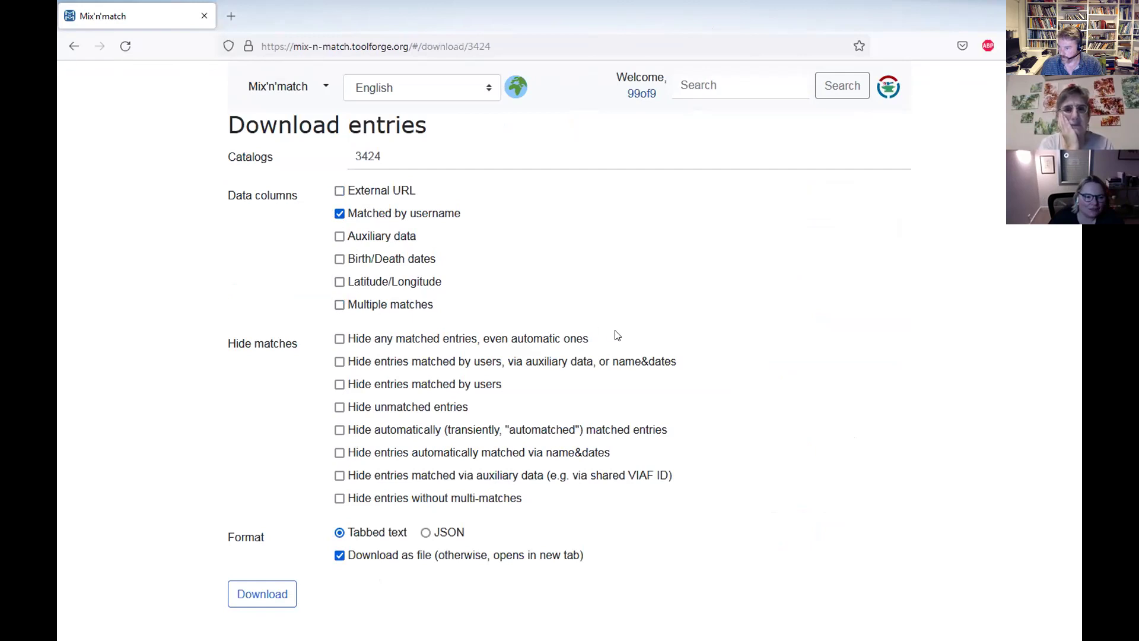
{"action": "left_click", "coordinate": [340, 407]}
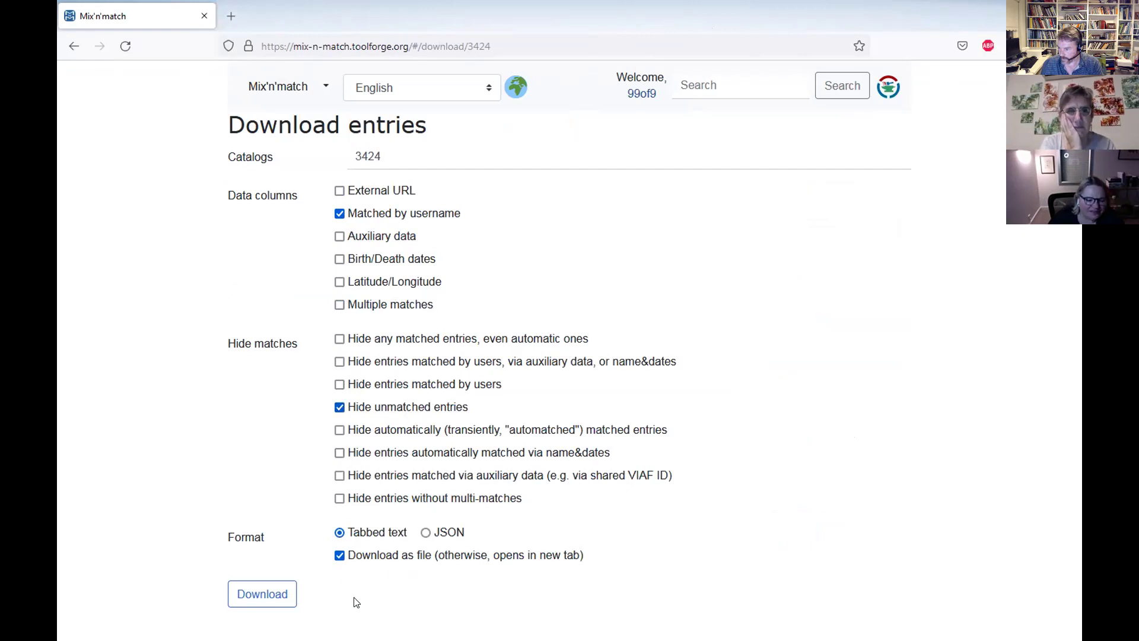
{"action": "left_click", "coordinate": [264, 593]}
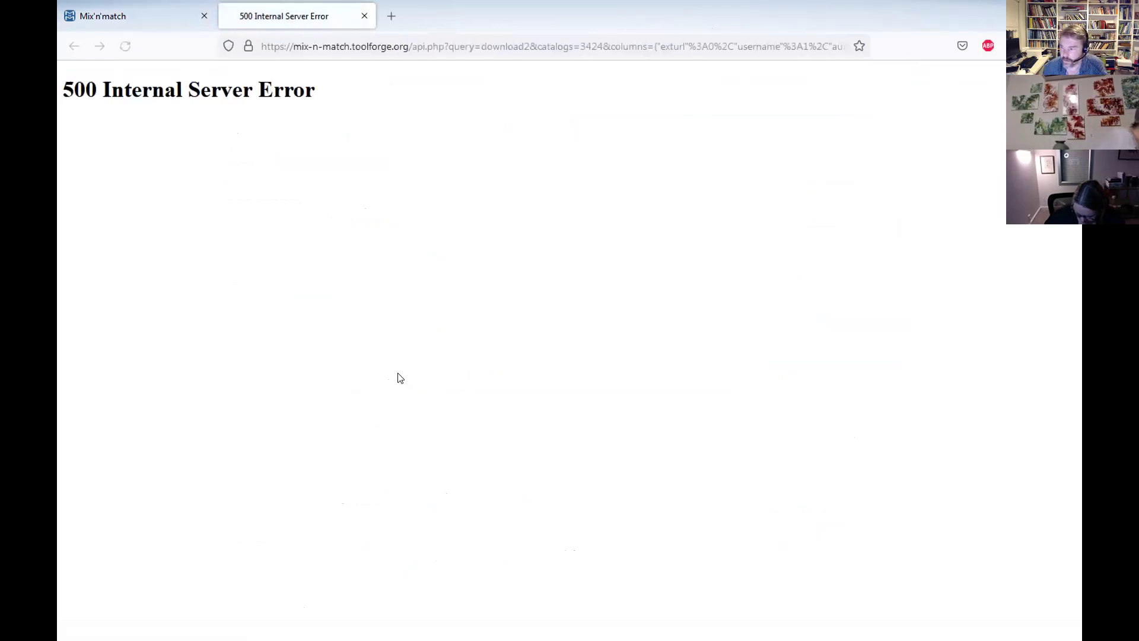
- Return to the download form and examine the option for downloading as a file
{"action": "left_click", "coordinate": [151, 6]}
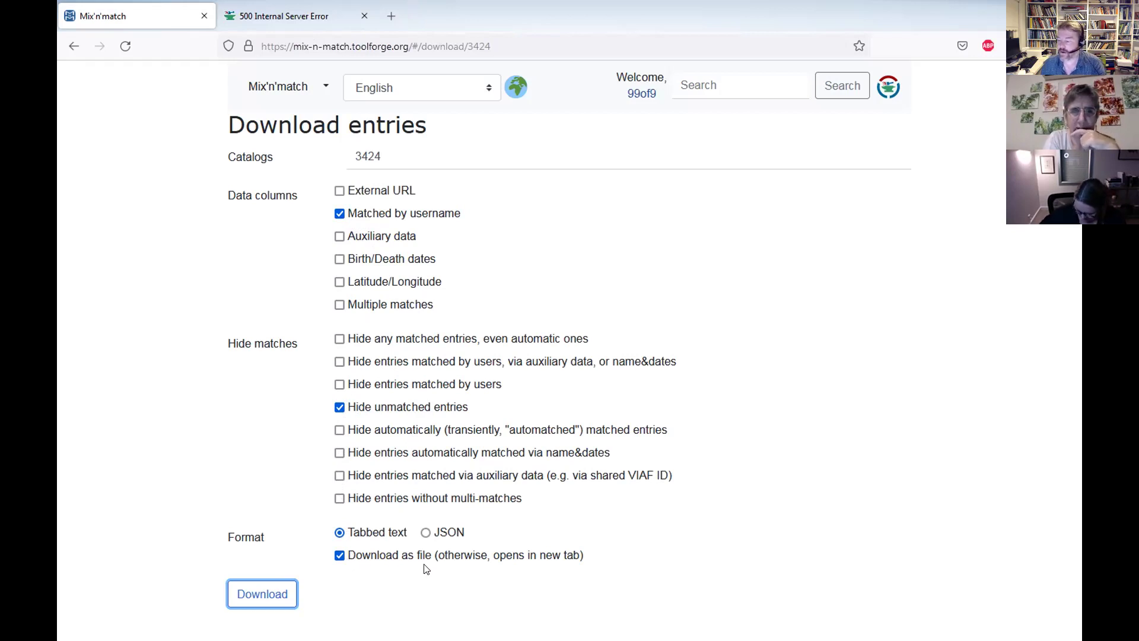
{"action": "left_click_drag", "start_coordinate": [408, 554], "coordinate": [565, 555]}
{"action": "left_click", "coordinate": [564, 555]}
{"action": "left_click", "coordinate": [469, 555]}
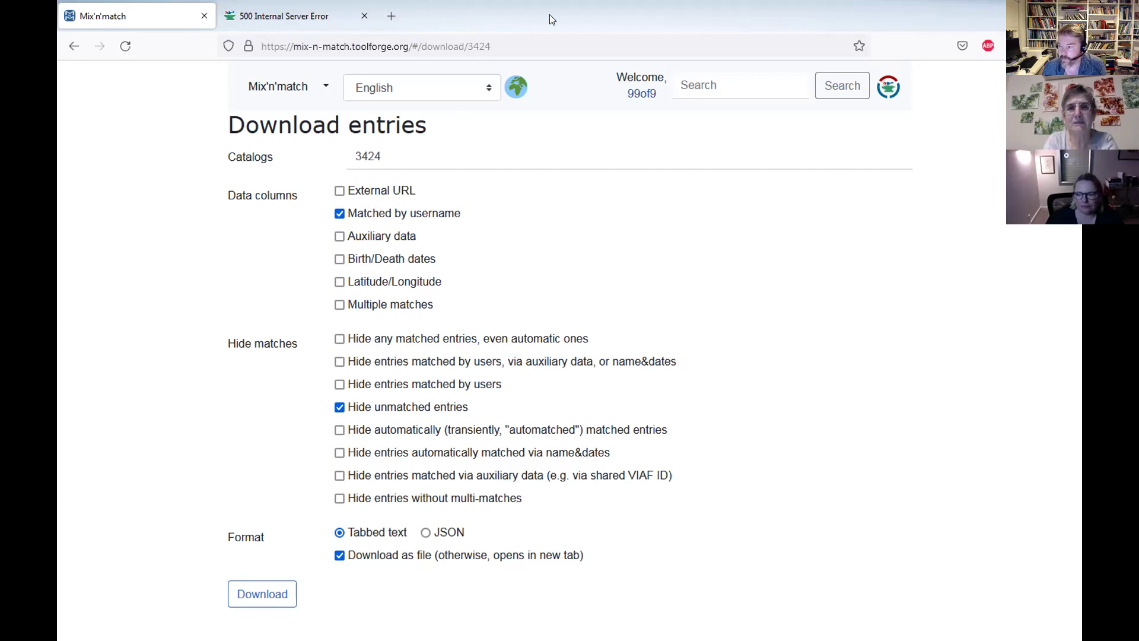
- Switch to Microsoft Excel, maximize its window and open the recent workbook insecta_2022_03_26.xlsx
{"action": "key", "text": "alt+Tab"}
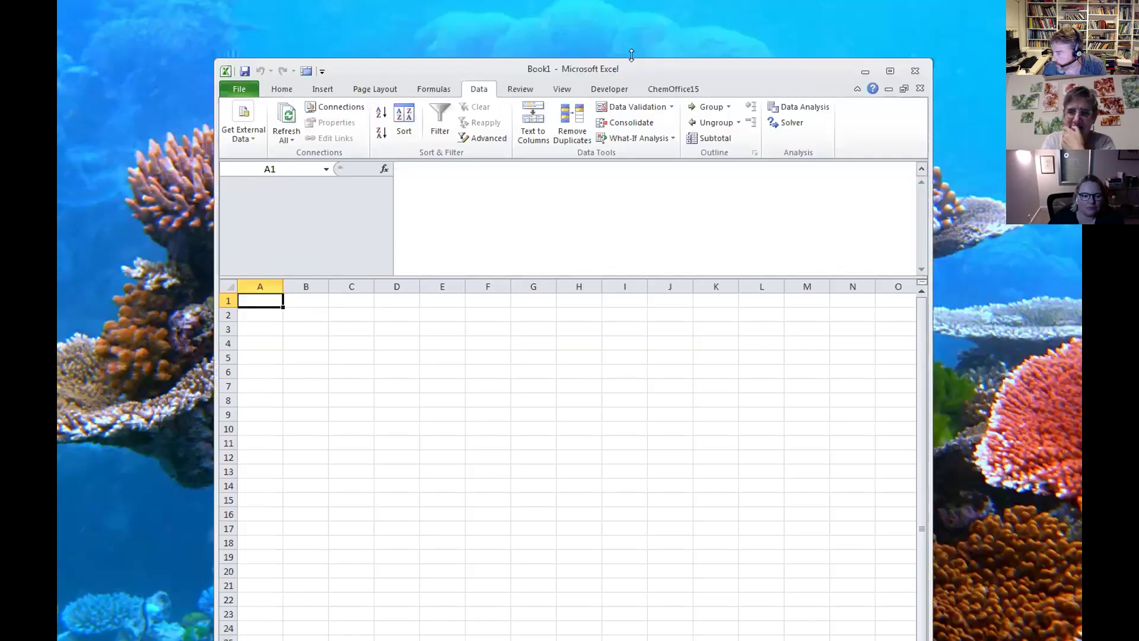
{"action": "left_click", "coordinate": [894, 69]}
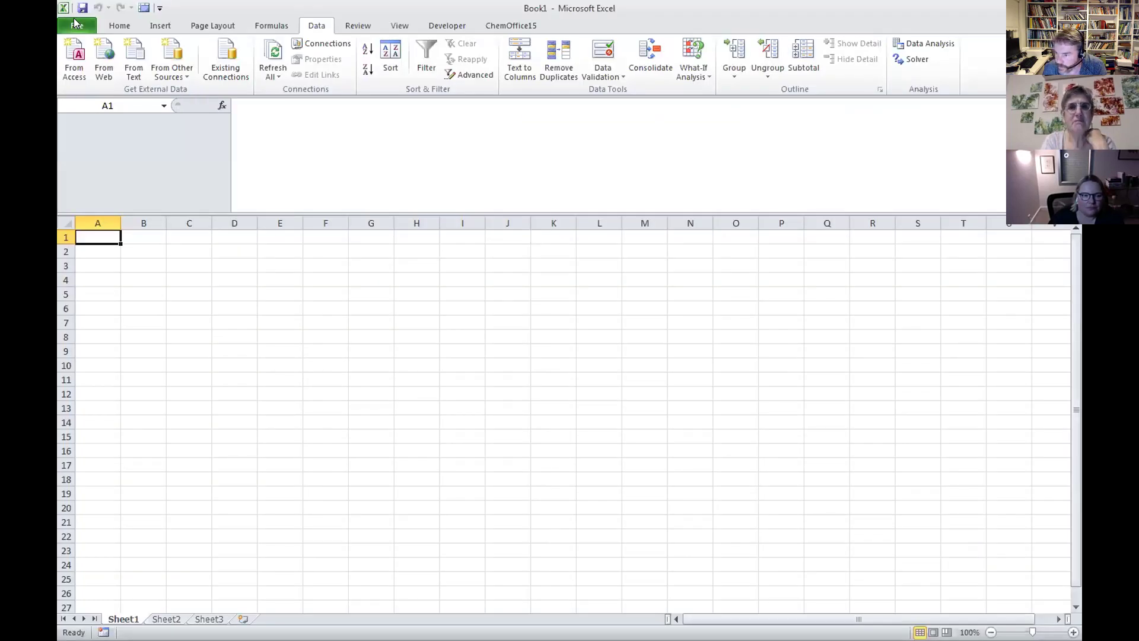
{"action": "left_click", "coordinate": [75, 26]}
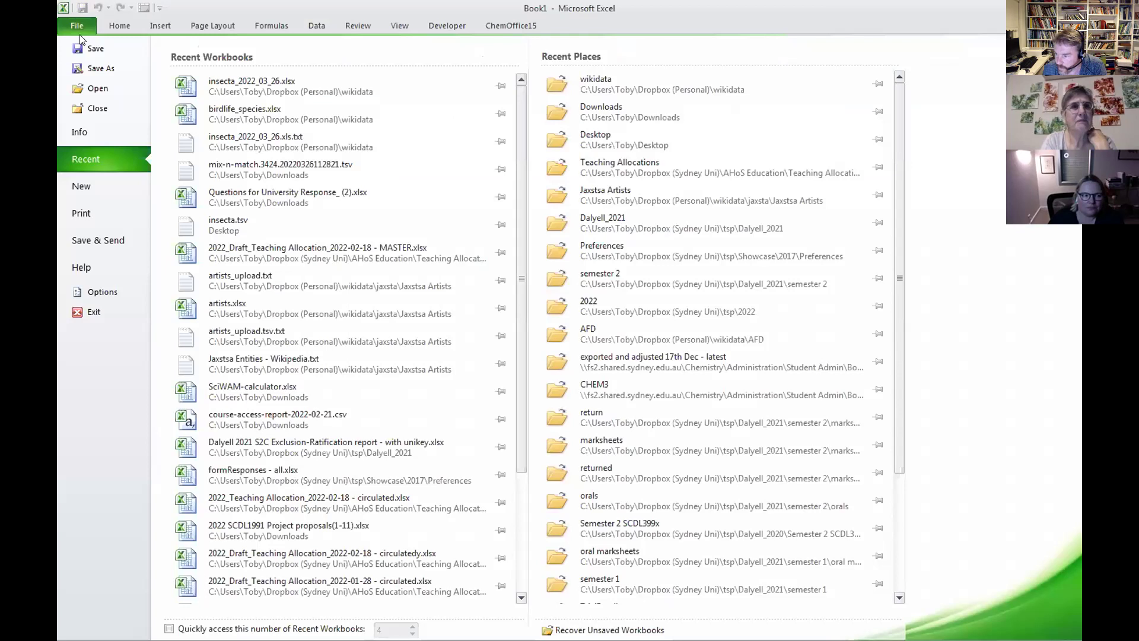
{"action": "left_click", "coordinate": [266, 87]}
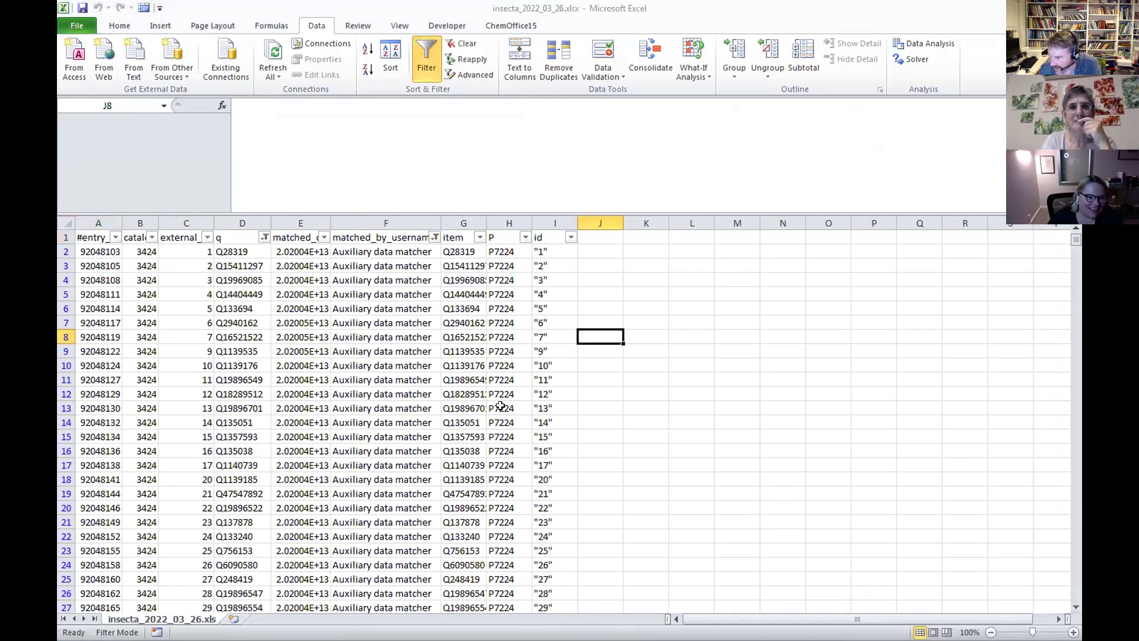
- Increase the height of the header row in the insecta sheet
{"action": "left_click_drag", "start_coordinate": [90, 227], "coordinate": [385, 218]}
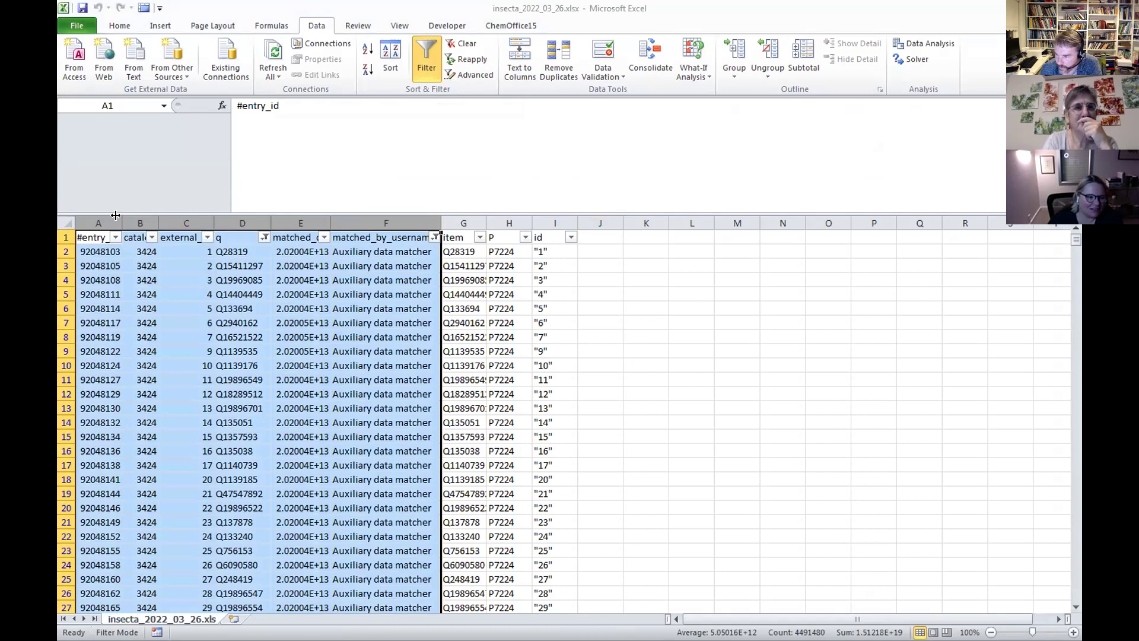
{"action": "left_click", "coordinate": [96, 237]}
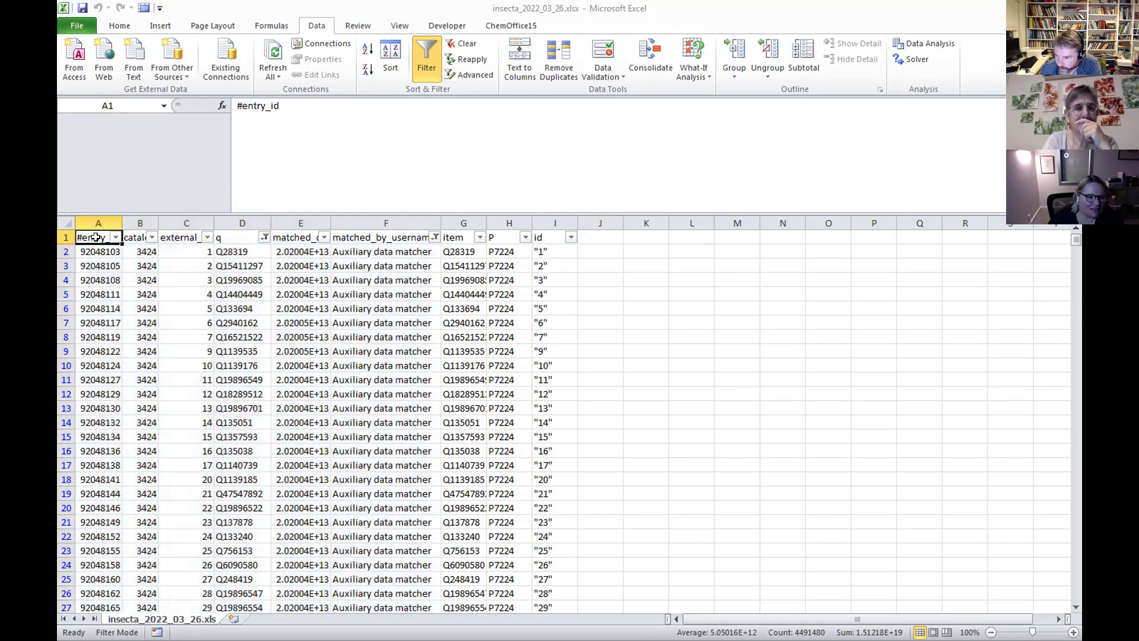
{"action": "key", "text": "shift+space"}
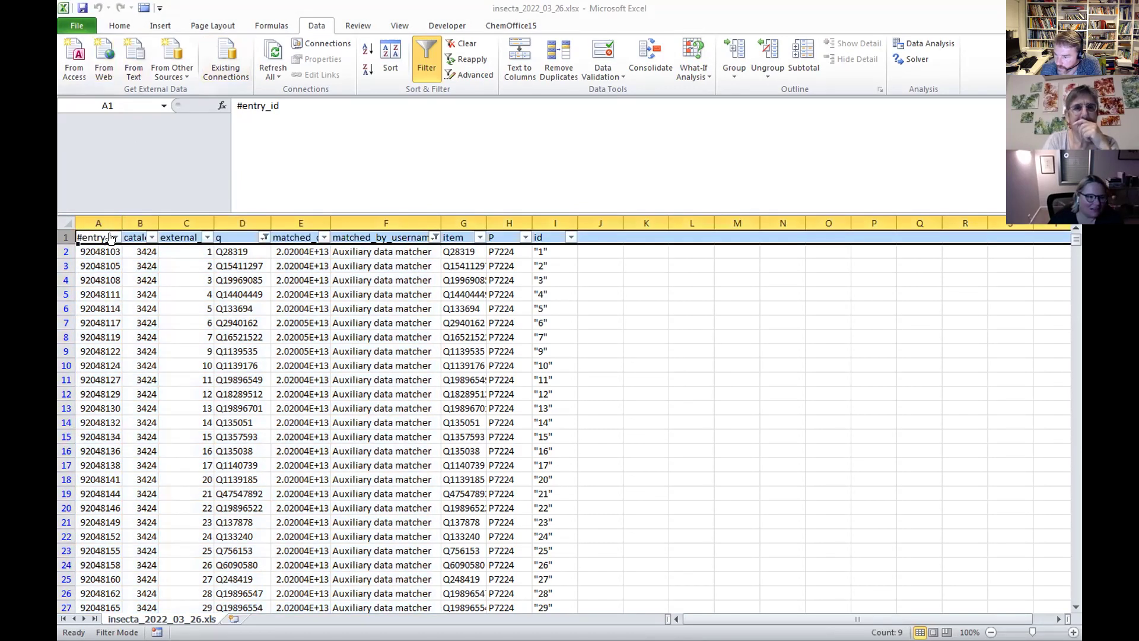
{"action": "left_click_drag", "start_coordinate": [66, 238], "coordinate": [65, 251]}
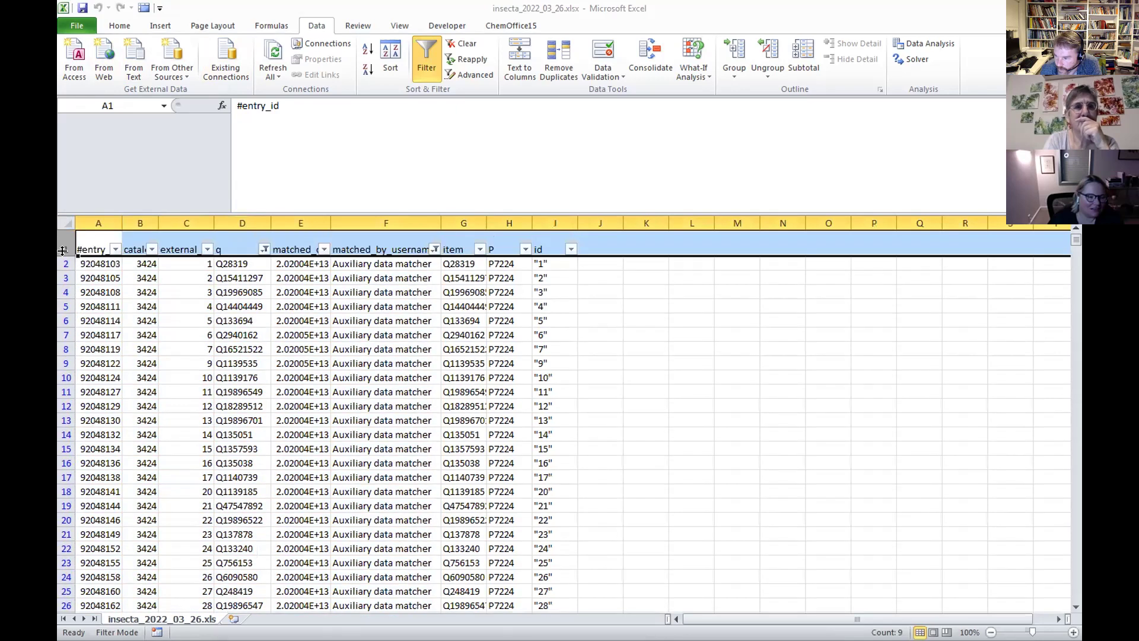
- Autofit the widths of the columns from #entry_id through matched_by_username so their headings fit
{"action": "double_click", "coordinate": [122, 222]}
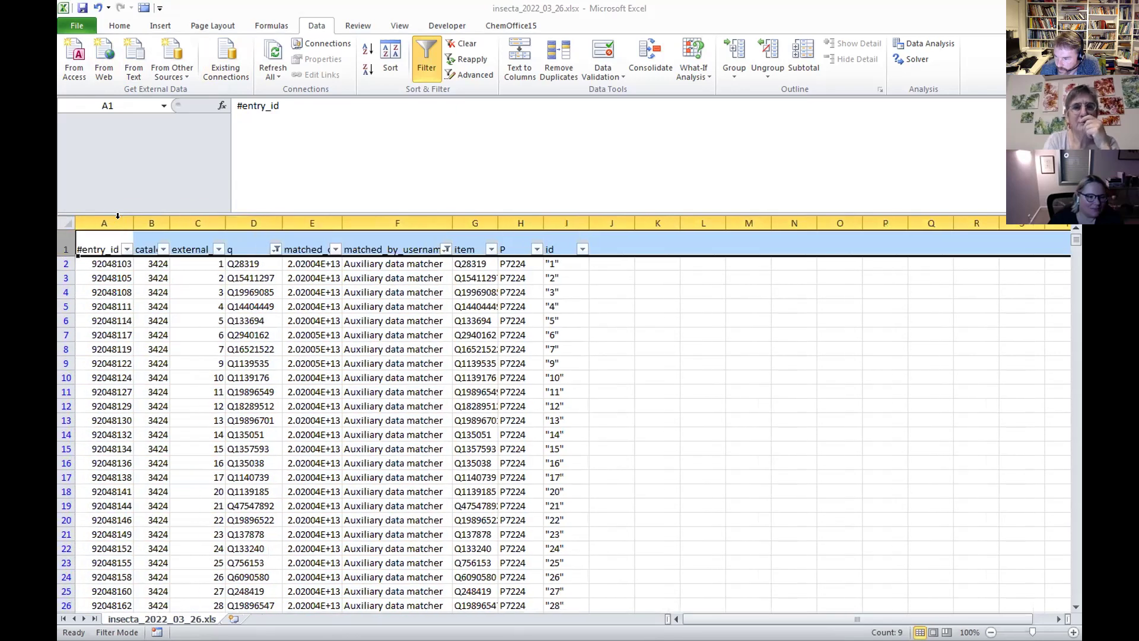
{"action": "double_click", "coordinate": [171, 223]}
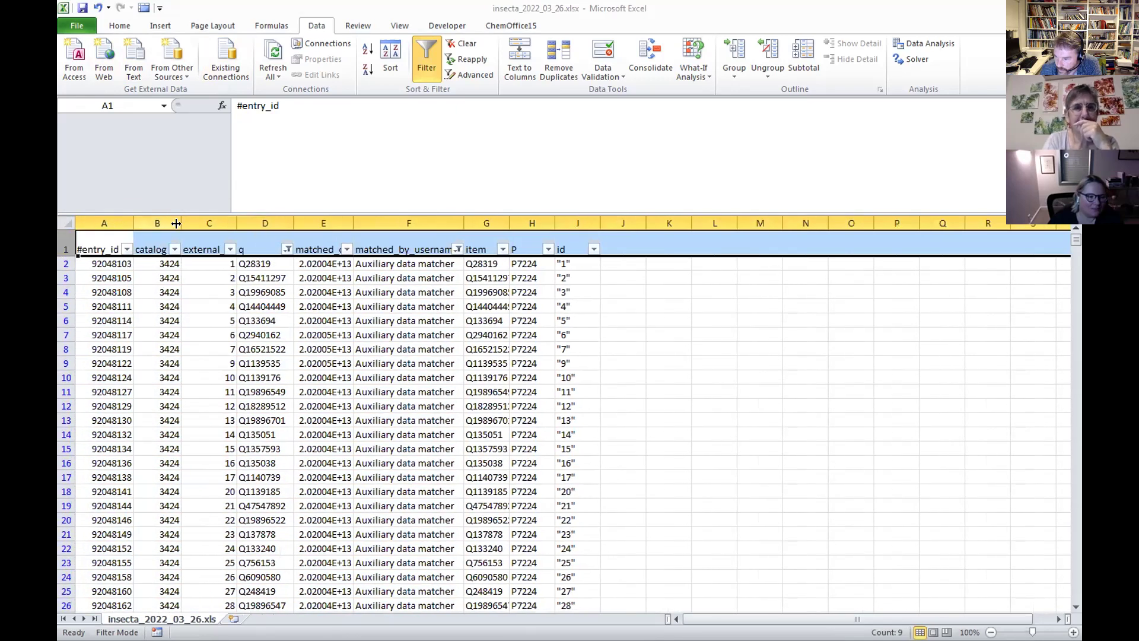
{"action": "double_click", "coordinate": [233, 222]}
{"action": "double_click", "coordinate": [301, 221]}
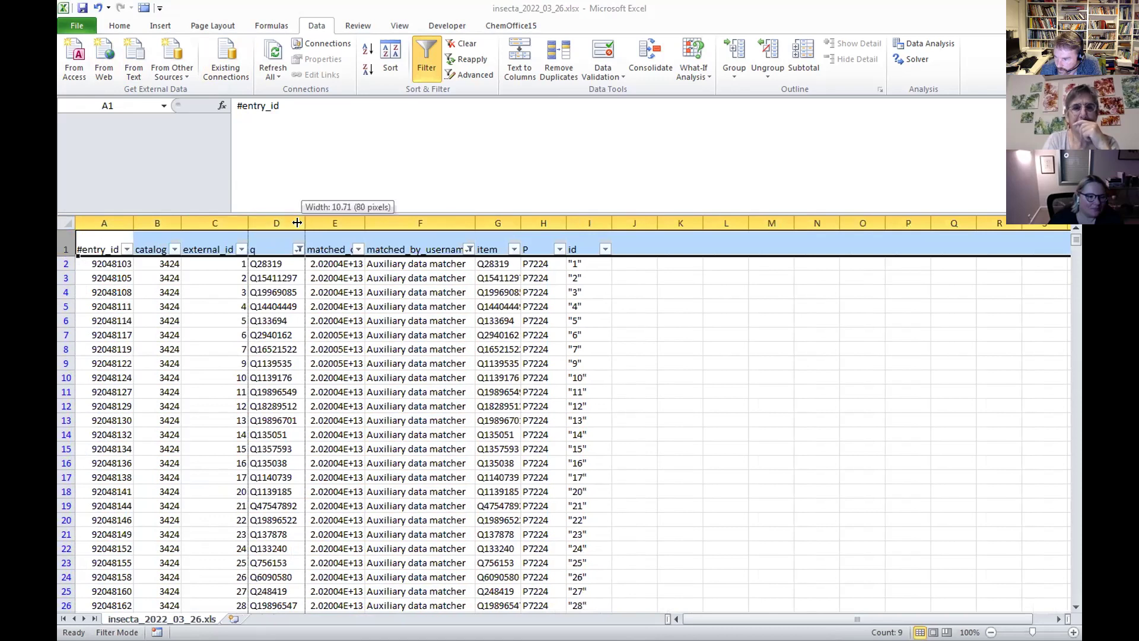
{"action": "double_click", "coordinate": [361, 220]}
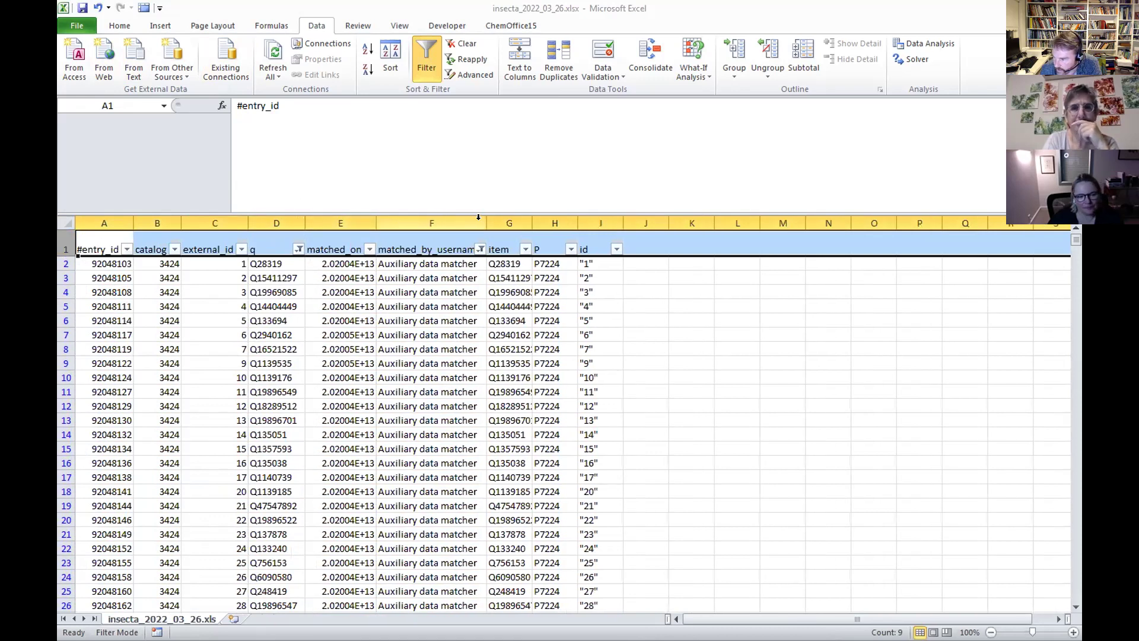
{"action": "double_click", "coordinate": [483, 217]}
- Make the header row's text bold
{"action": "left_click", "coordinate": [463, 266]}
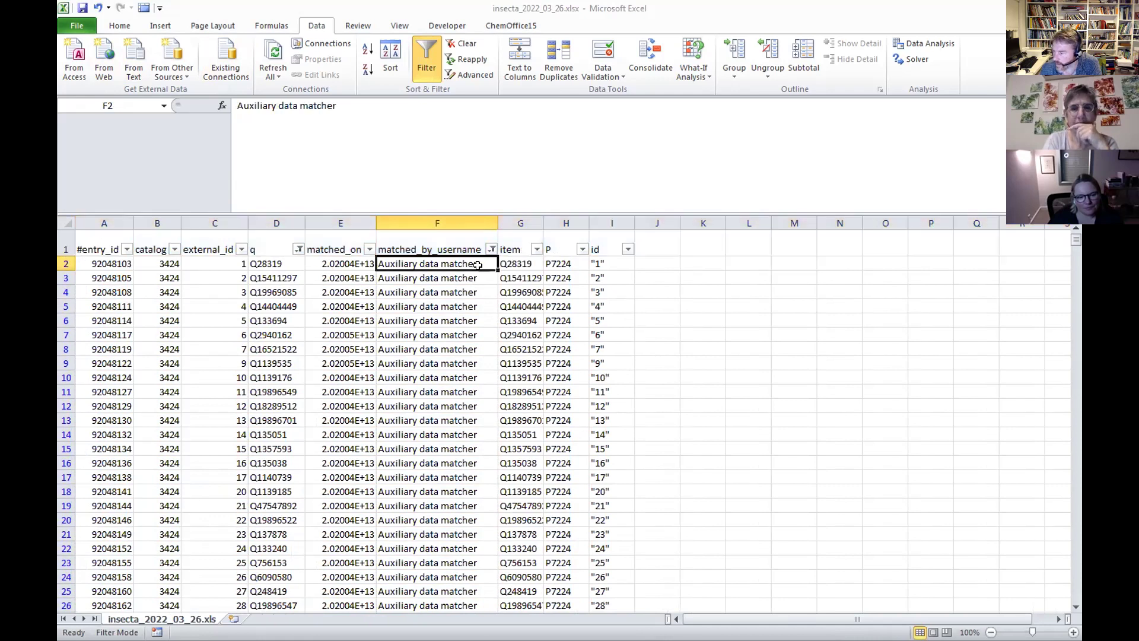
{"action": "left_click", "coordinate": [66, 249]}
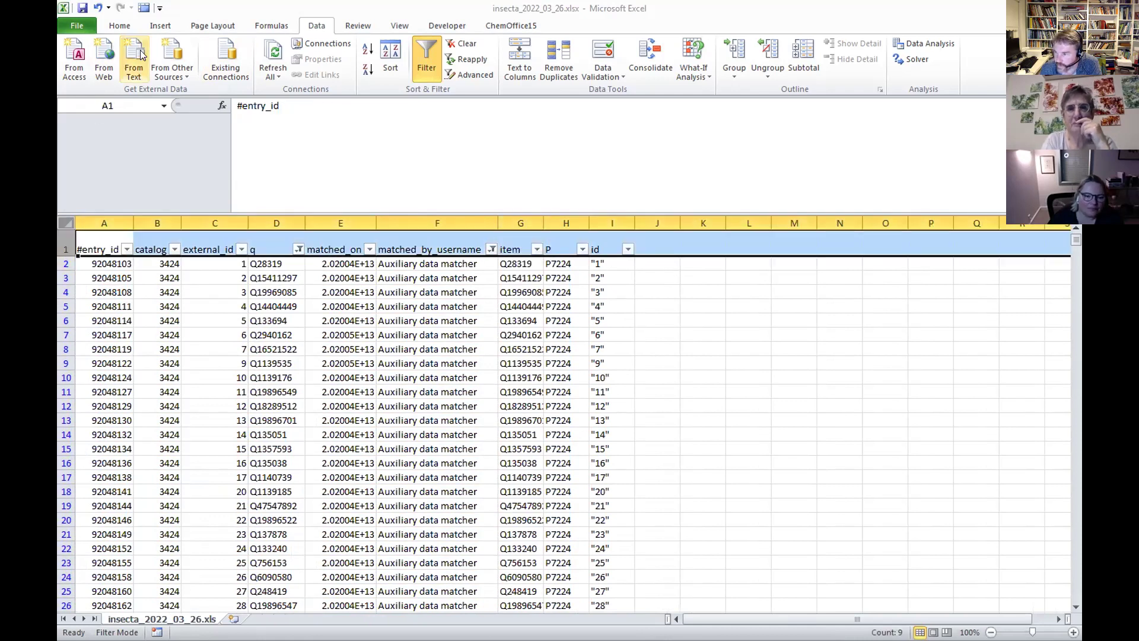
{"action": "left_click", "coordinate": [433, 291]}
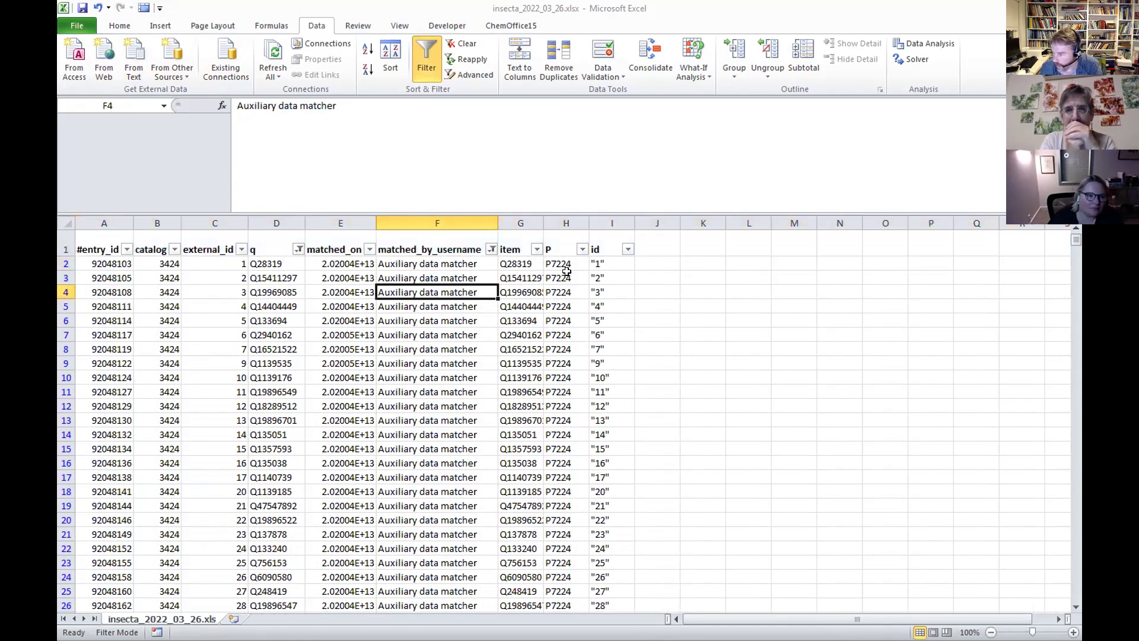
- Examine the added item, P and id columns and compare the first item value with its source in the q column
{"action": "left_click", "coordinate": [514, 218]}
{"action": "left_click_drag", "start_coordinate": [548, 217], "coordinate": [620, 220]}
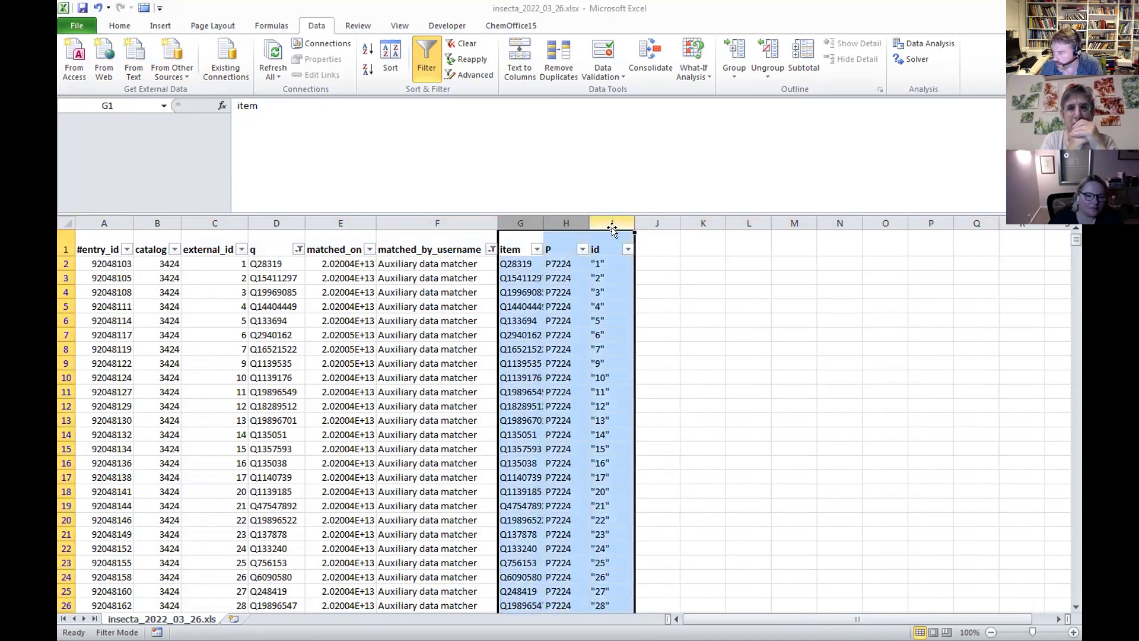
{"action": "left_click", "coordinate": [513, 264]}
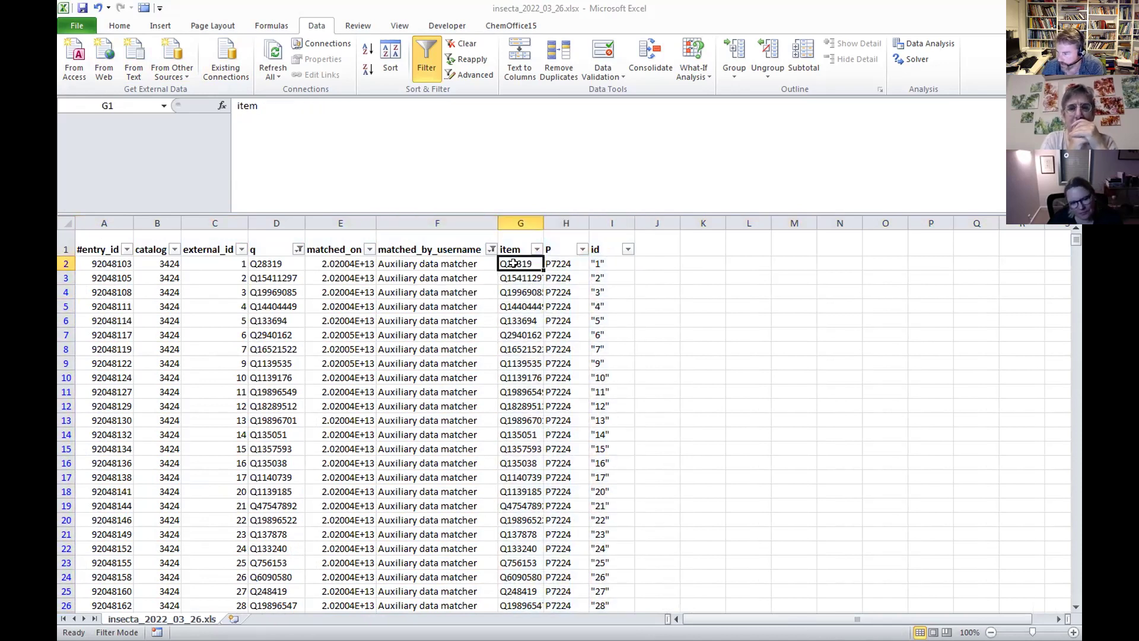
{"action": "left_click", "coordinate": [262, 262]}
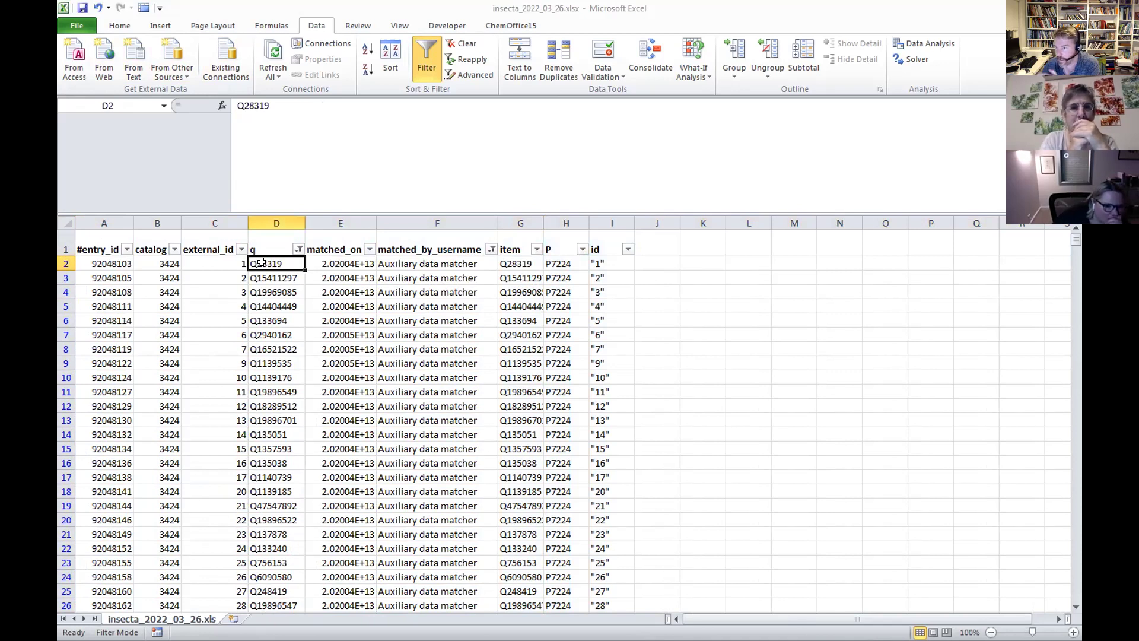
{"action": "left_click", "coordinate": [553, 262]}
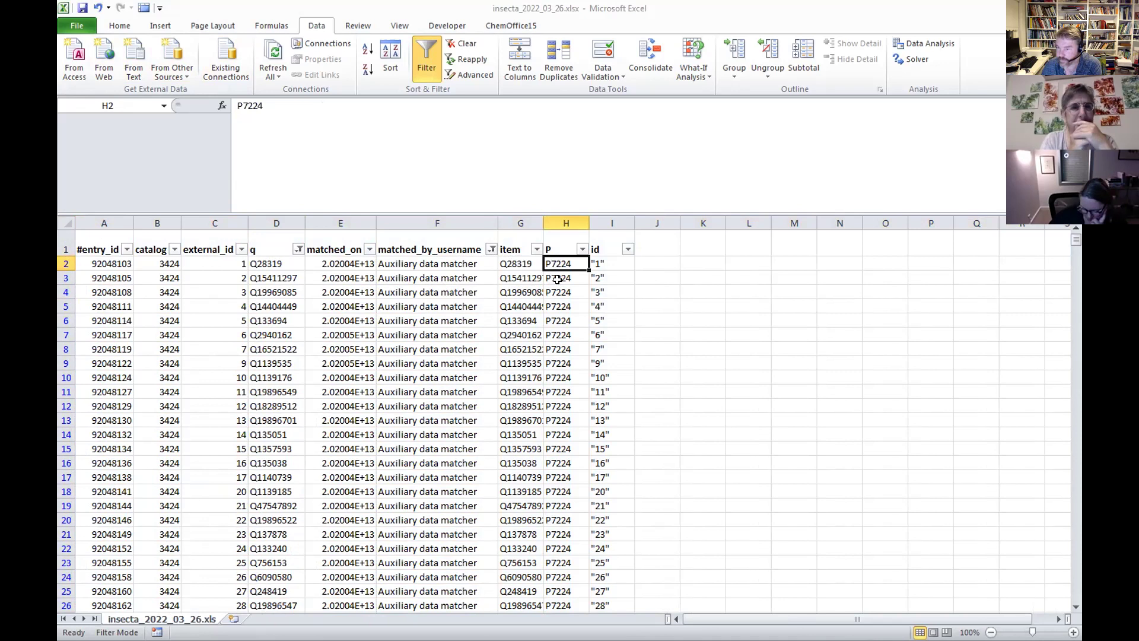
{"action": "left_click_drag", "start_coordinate": [512, 258], "coordinate": [599, 319]}
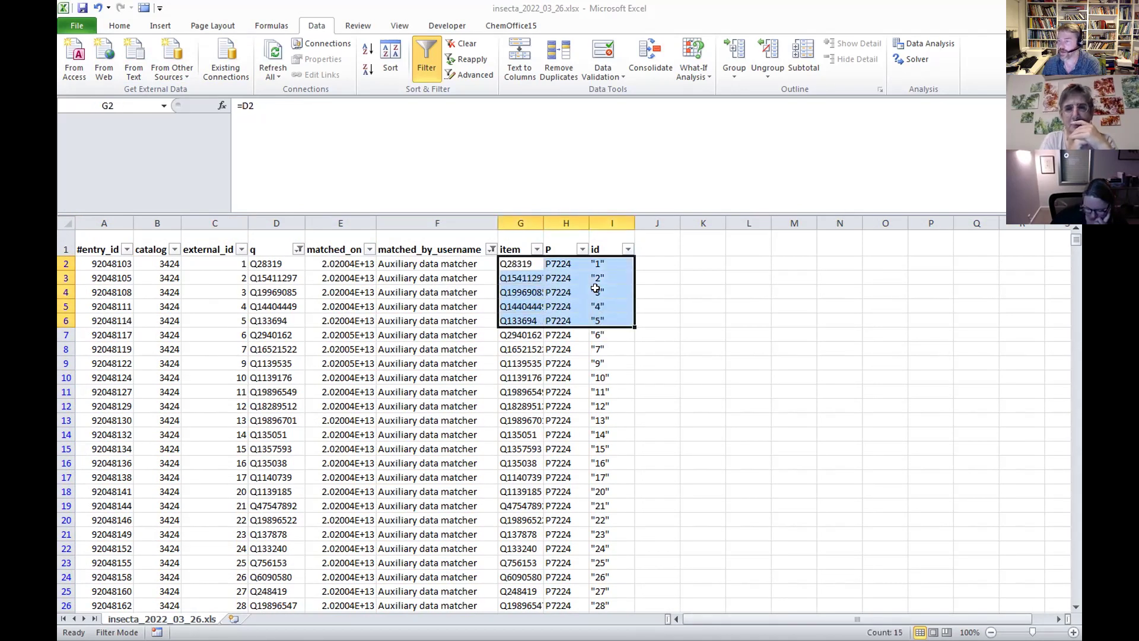
{"action": "left_click", "coordinate": [534, 277]}
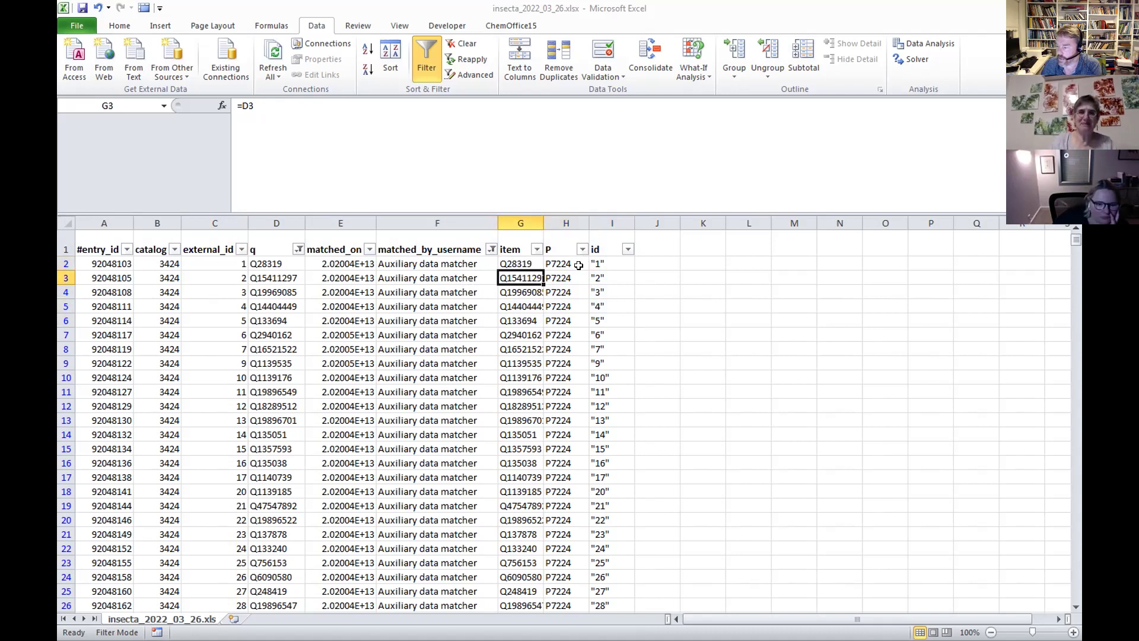
- Examine each argument of the CONCATENATE formula in cell I2 that wraps the external_id in quotation marks
{"action": "left_click", "coordinate": [600, 263]}
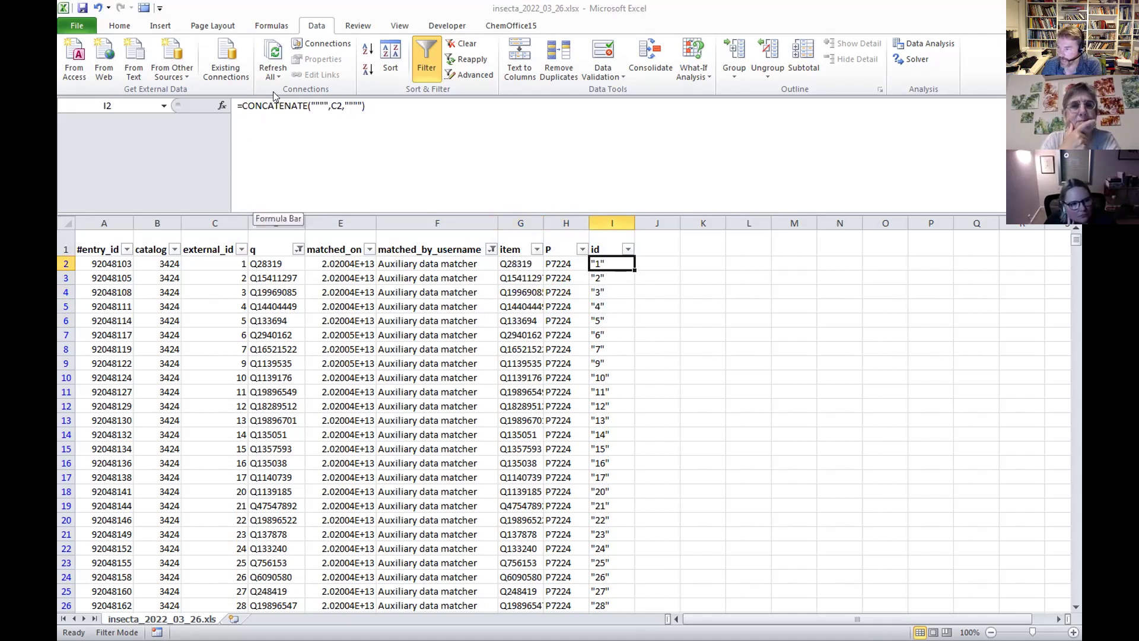
{"action": "left_click", "coordinate": [318, 106]}
{"action": "left_click_drag", "start_coordinate": [318, 104], "coordinate": [323, 105]}
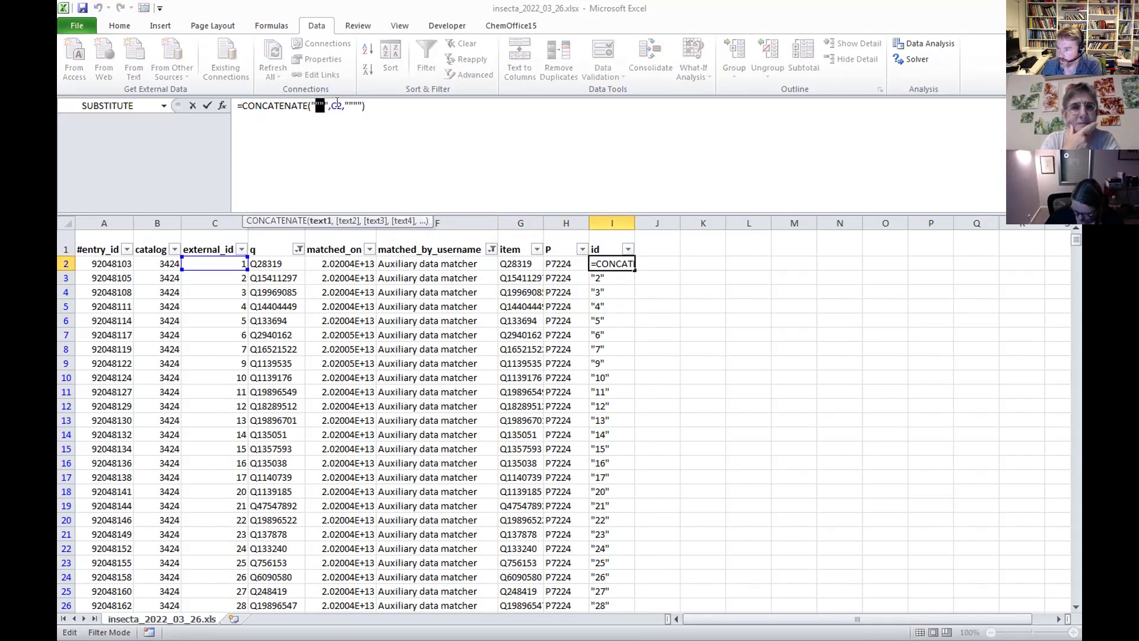
{"action": "double_click", "coordinate": [336, 106]}
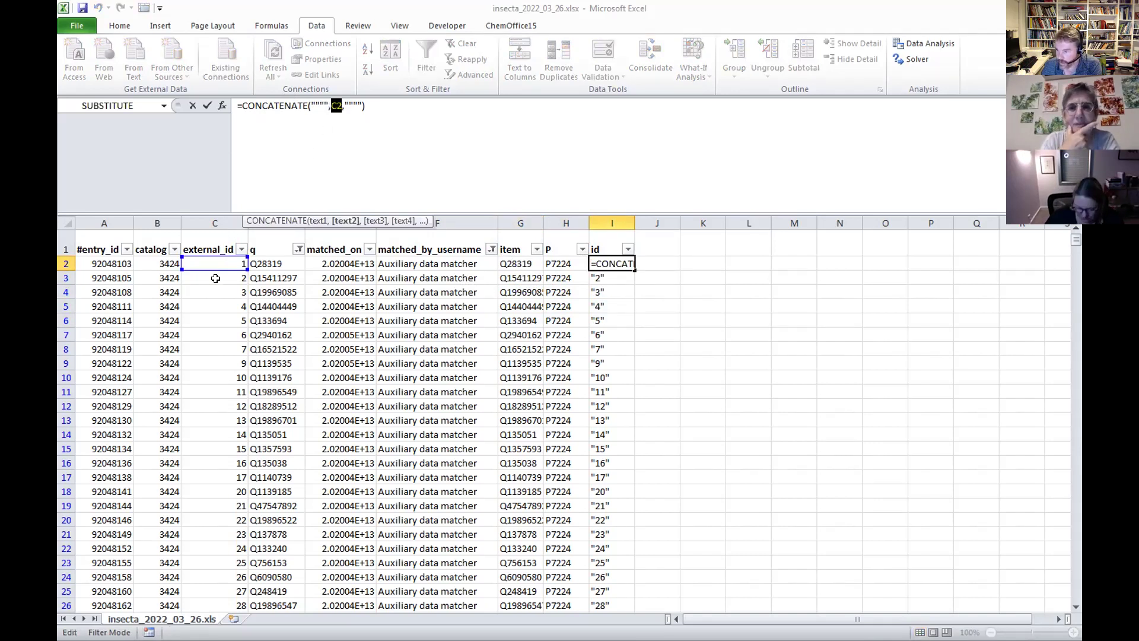
{"action": "left_click_drag", "start_coordinate": [348, 105], "coordinate": [358, 106]}
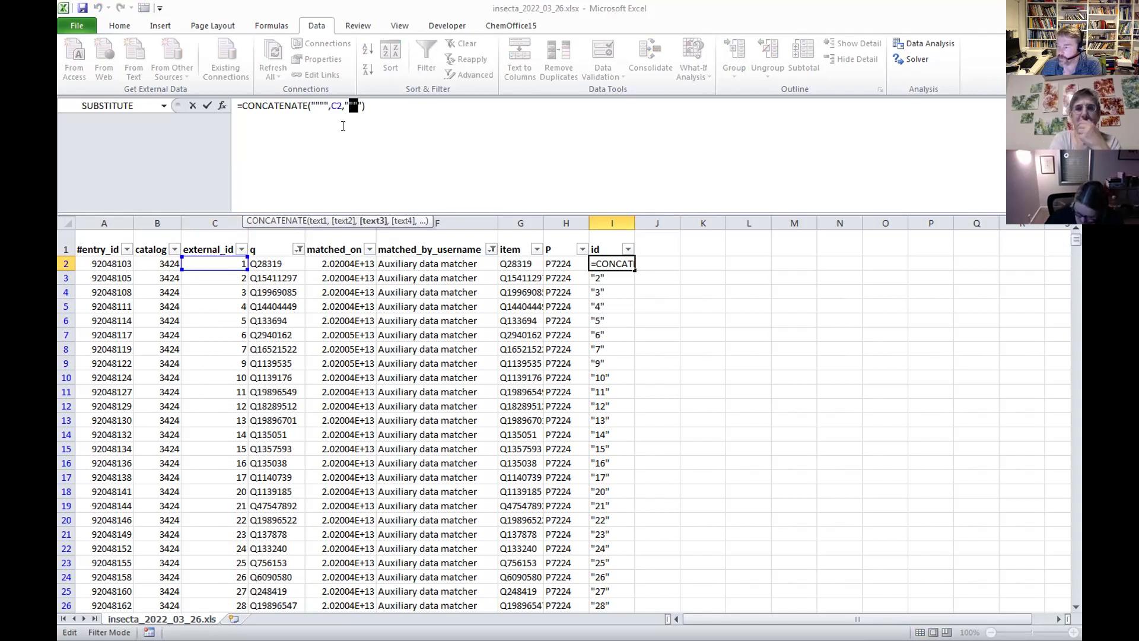
{"action": "left_click", "coordinate": [313, 105]}
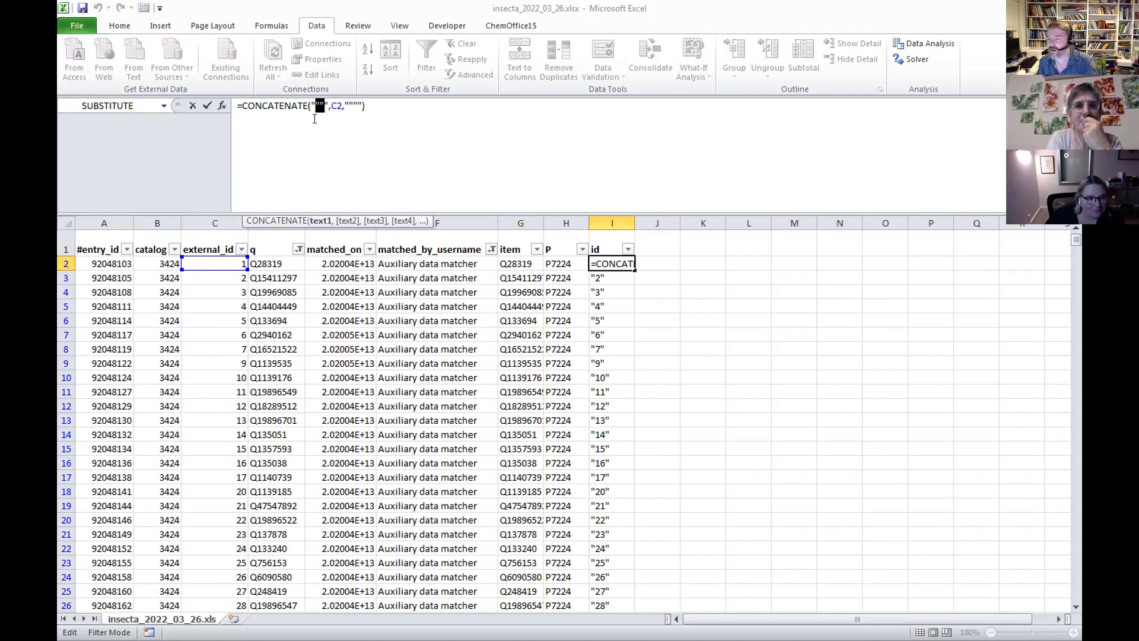
{"action": "key", "text": "End"}
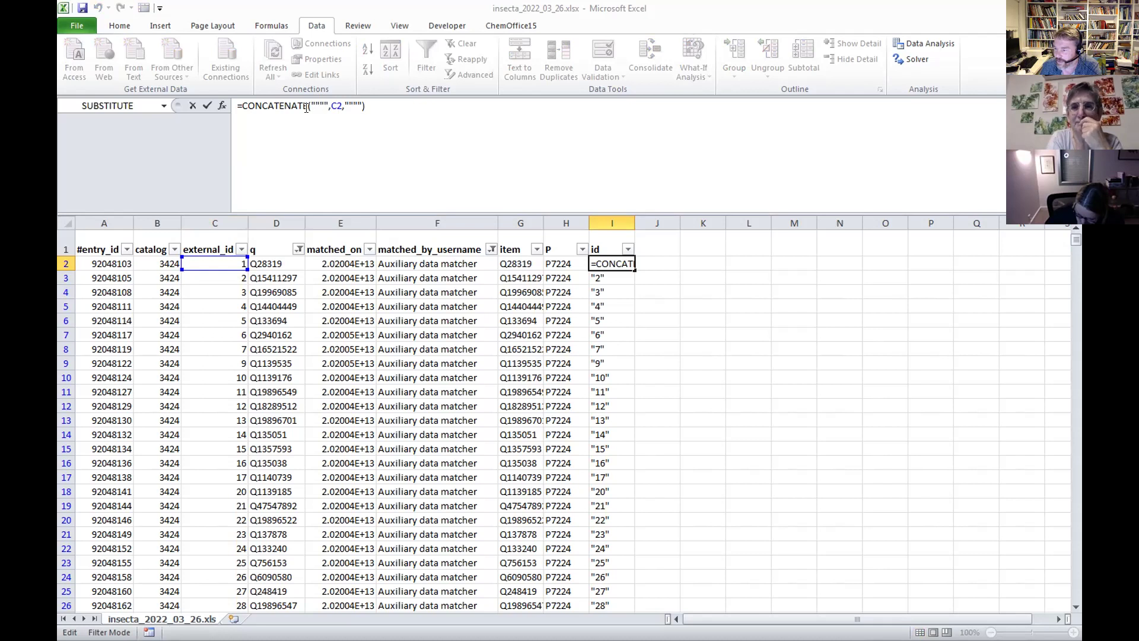
{"action": "left_click_drag", "start_coordinate": [309, 109], "coordinate": [328, 108]}
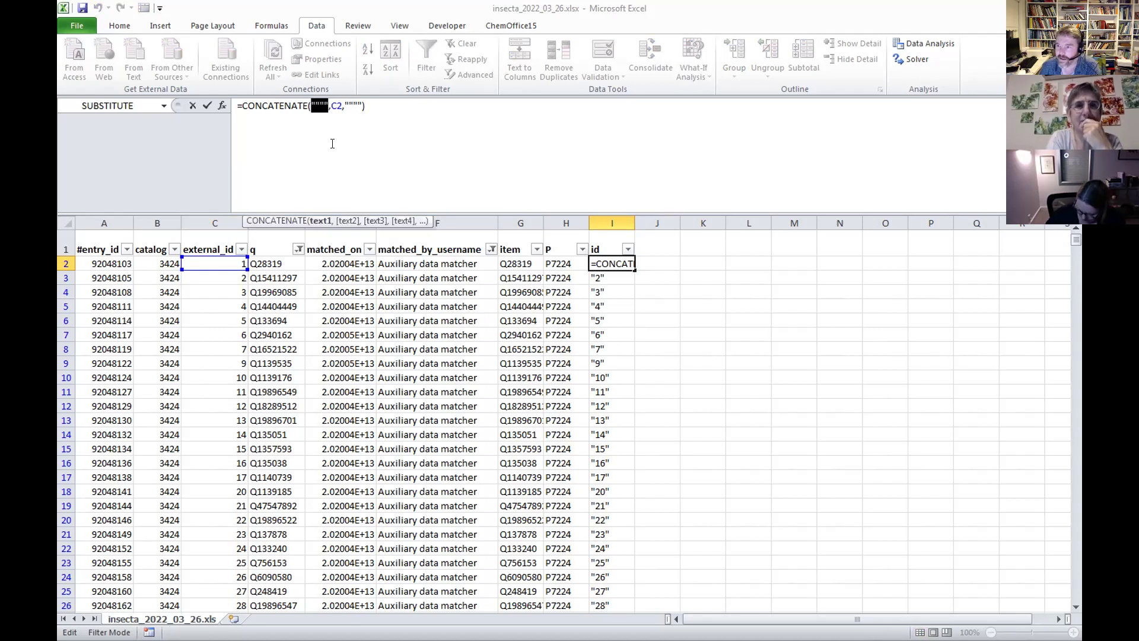
{"action": "key", "text": "Return"}
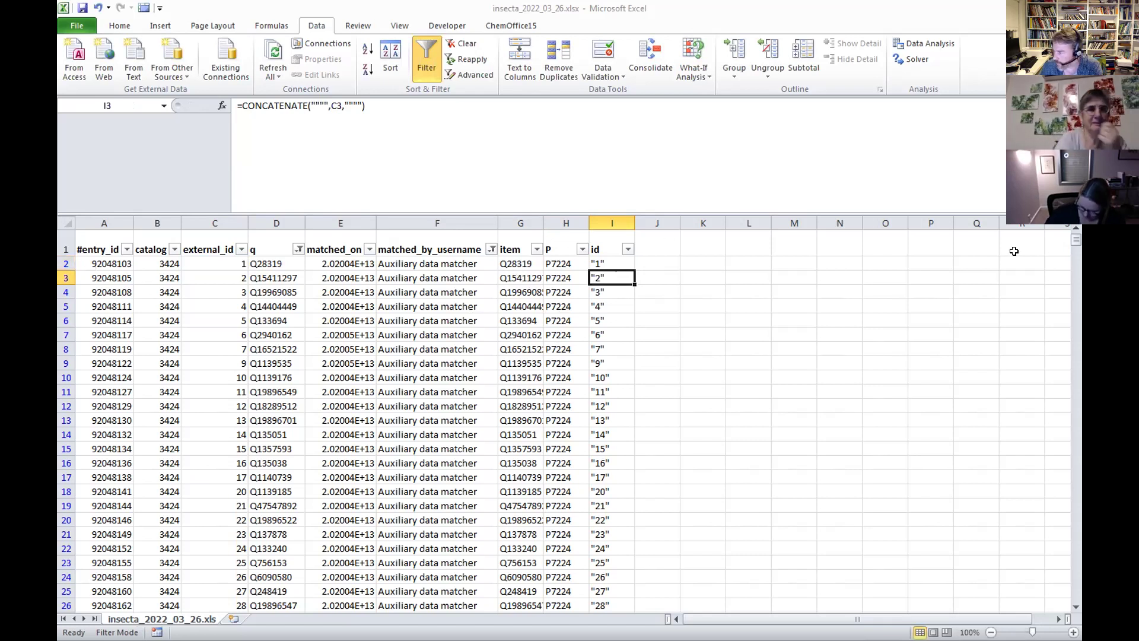
- Review the first item, P and id rows alongside the matched_by_username and q values
{"action": "left_click_drag", "start_coordinate": [510, 264], "coordinate": [598, 320]}
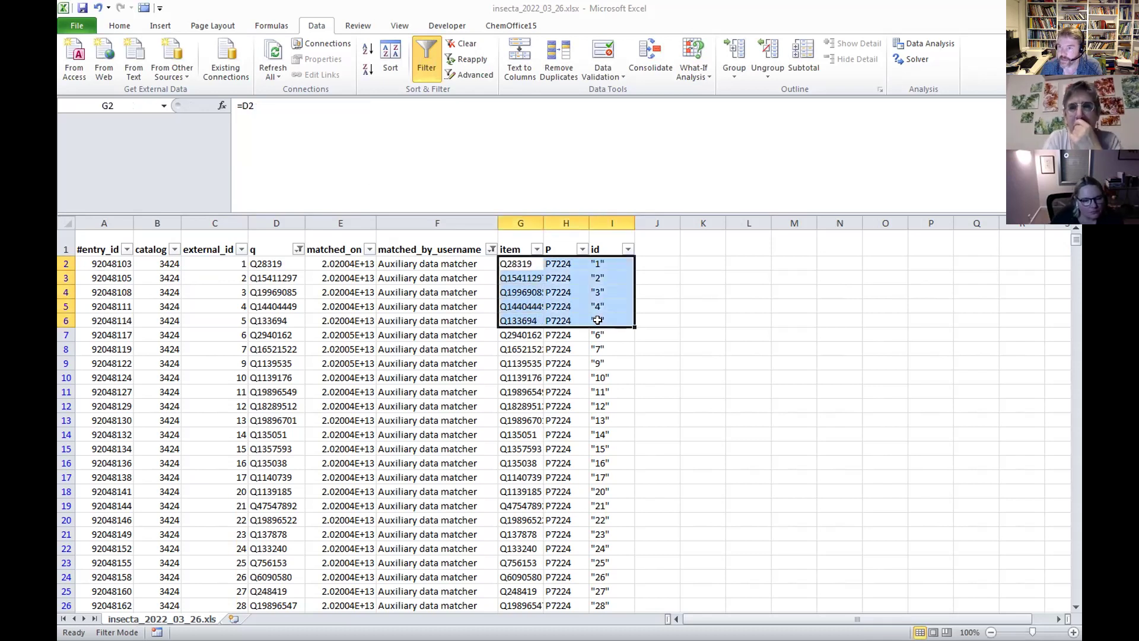
{"action": "left_click_drag", "start_coordinate": [403, 263], "coordinate": [416, 428]}
{"action": "left_click", "coordinate": [280, 420]}
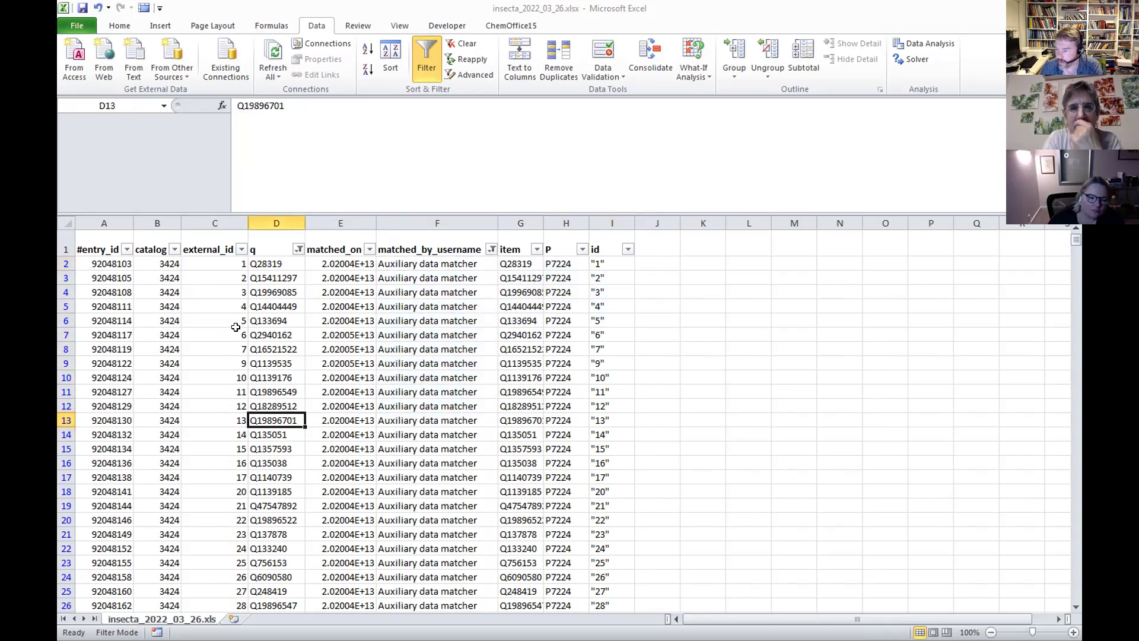
{"action": "left_click_drag", "start_coordinate": [279, 263], "coordinate": [279, 420]}
{"action": "left_click", "coordinate": [415, 348]}
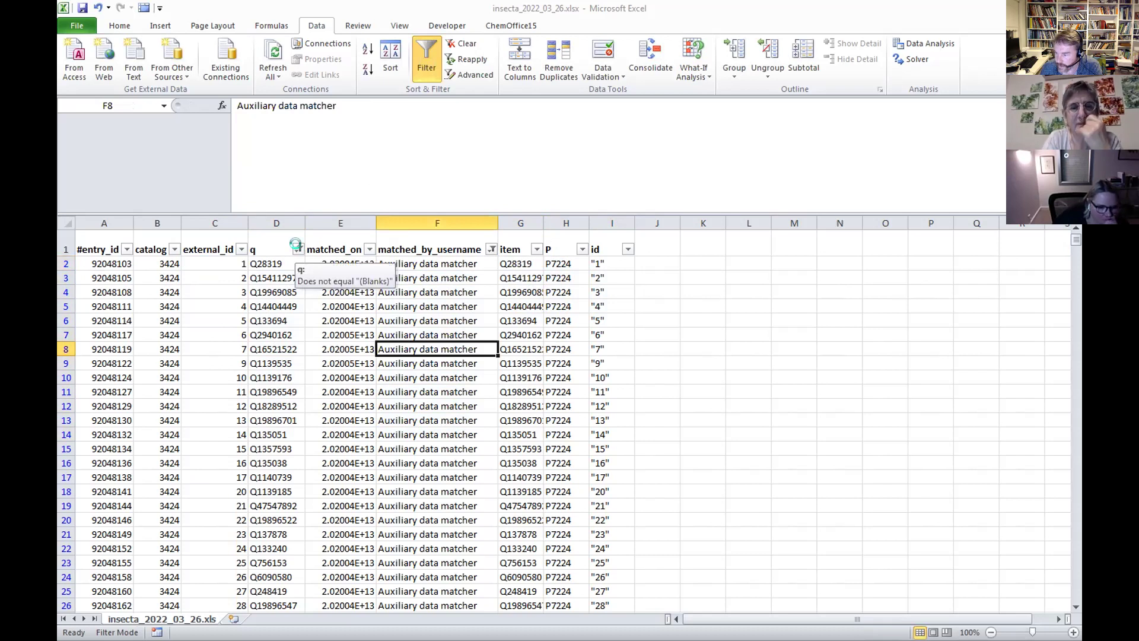
- Reset the q column's filter to select all values, including blanks
{"action": "left_click", "coordinate": [299, 250]}
{"action": "left_click_drag", "start_coordinate": [296, 393], "coordinate": [300, 357]}
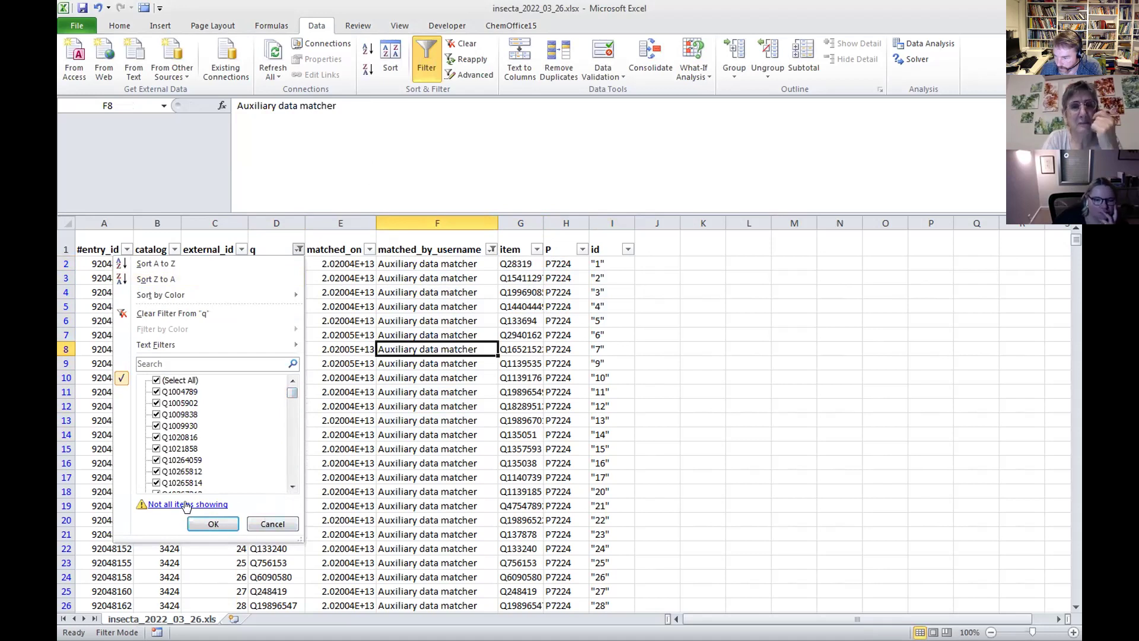
{"action": "left_click", "coordinate": [156, 382]}
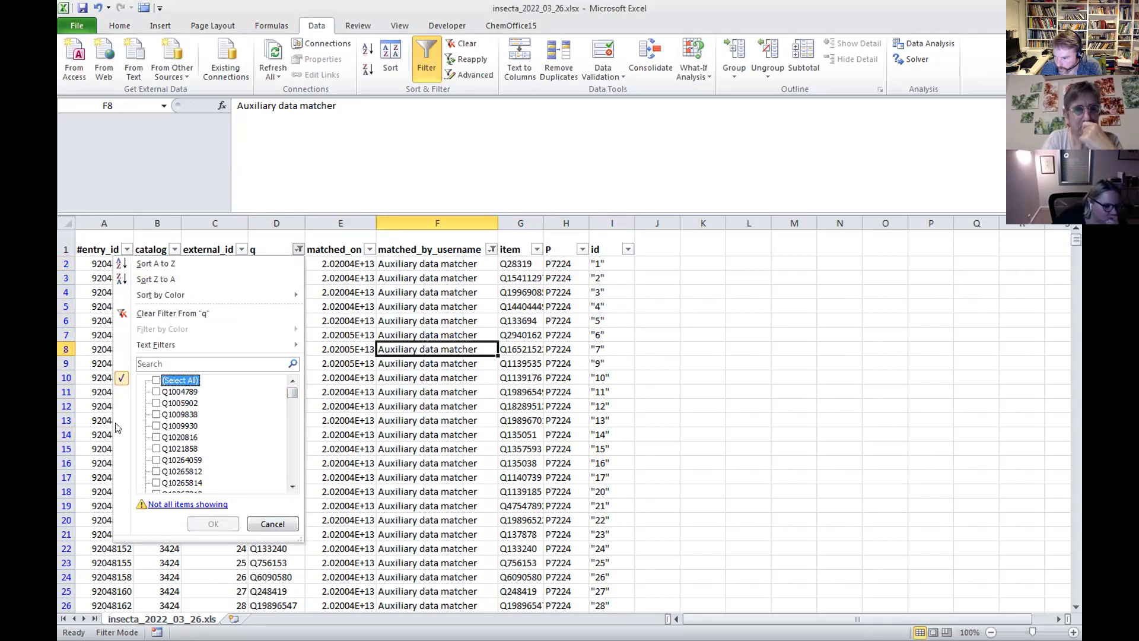
{"action": "left_click", "coordinate": [155, 380]}
{"action": "left_click", "coordinate": [212, 523]}
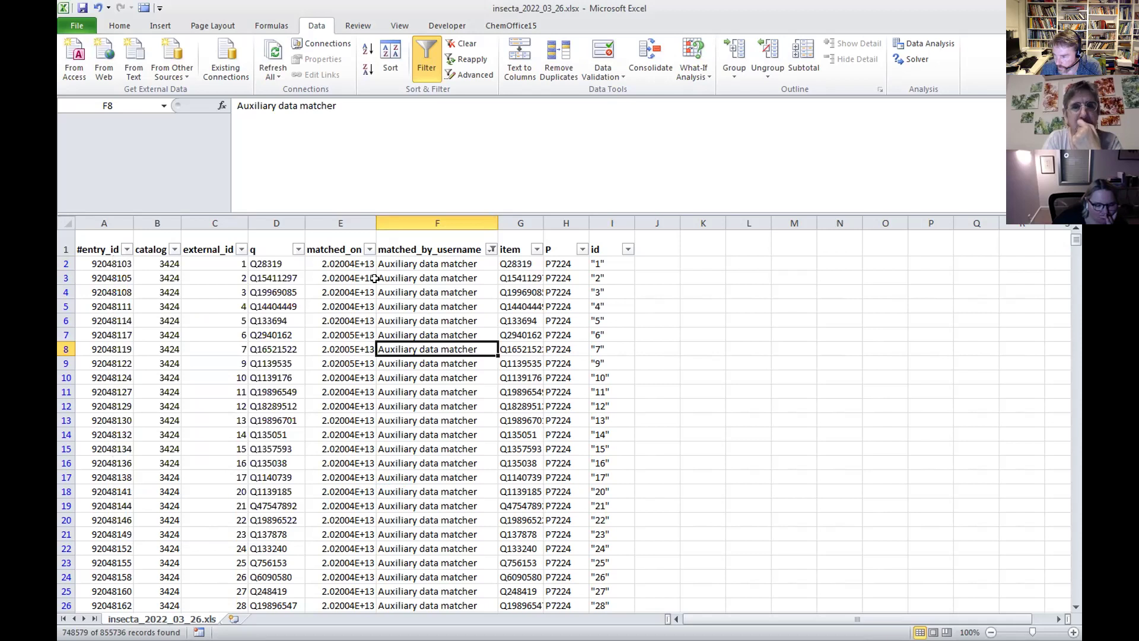
- Reset the matched_by_username column's filter to select all values, including automatic
{"action": "left_click", "coordinate": [267, 319]}
{"action": "left_click", "coordinate": [491, 249]}
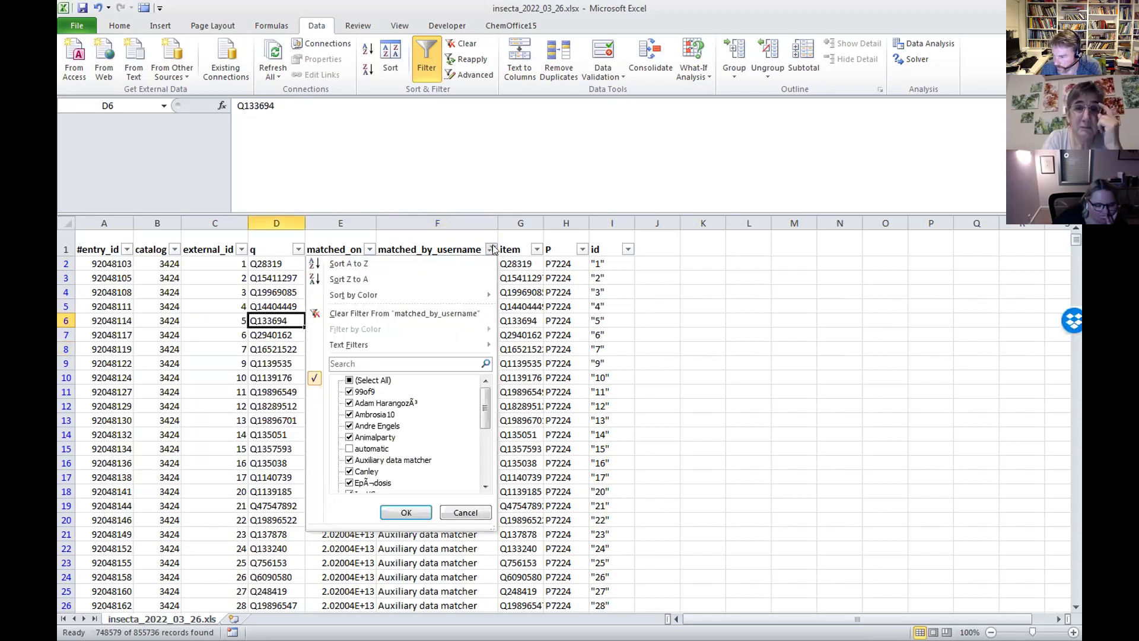
{"action": "left_click", "coordinate": [376, 379]}
{"action": "left_click", "coordinate": [376, 379]}
{"action": "left_click", "coordinate": [408, 511]}
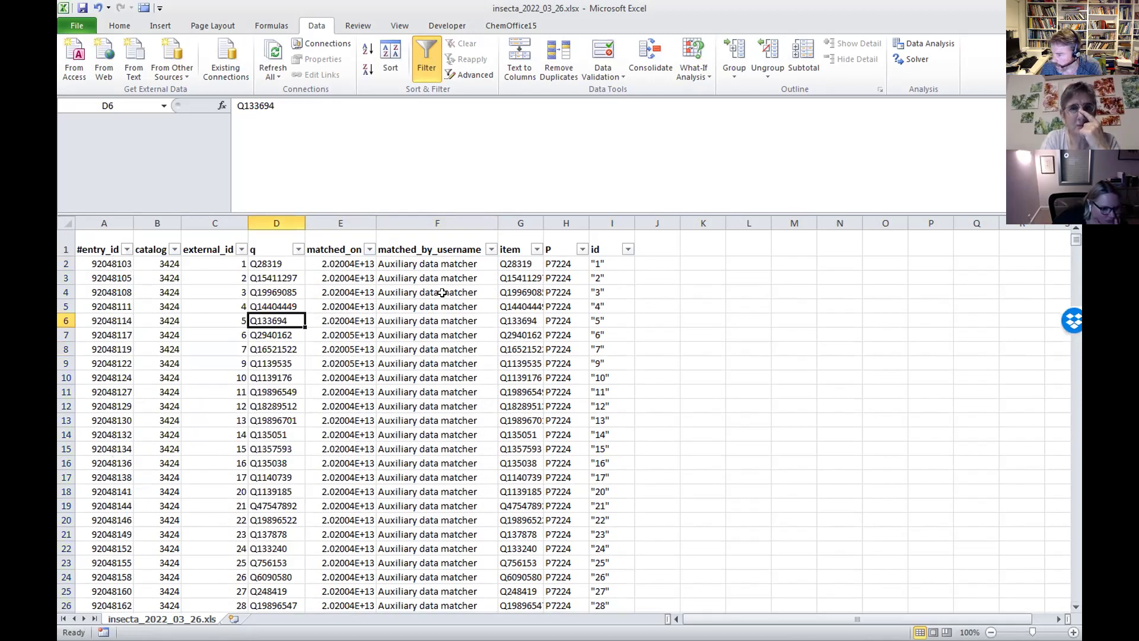
- Examine the row with the blank q cell near the sheet's end, comparing its item, P and id values with its source columns
{"action": "left_click_drag", "start_coordinate": [1076, 239], "coordinate": [1051, 601]}
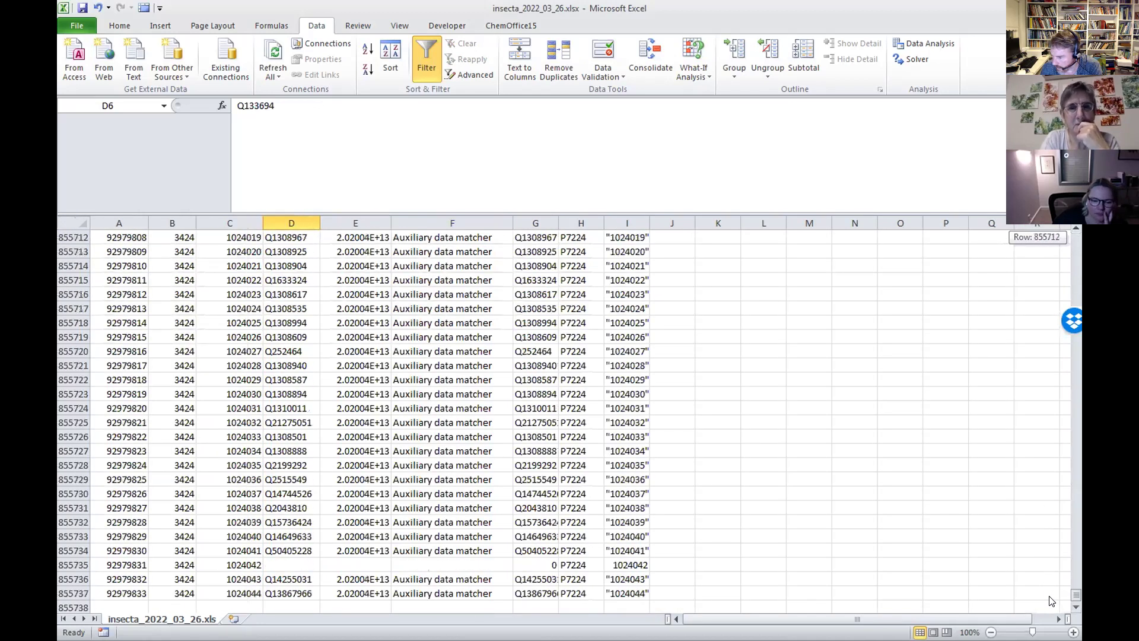
{"action": "left_click", "coordinate": [284, 562]}
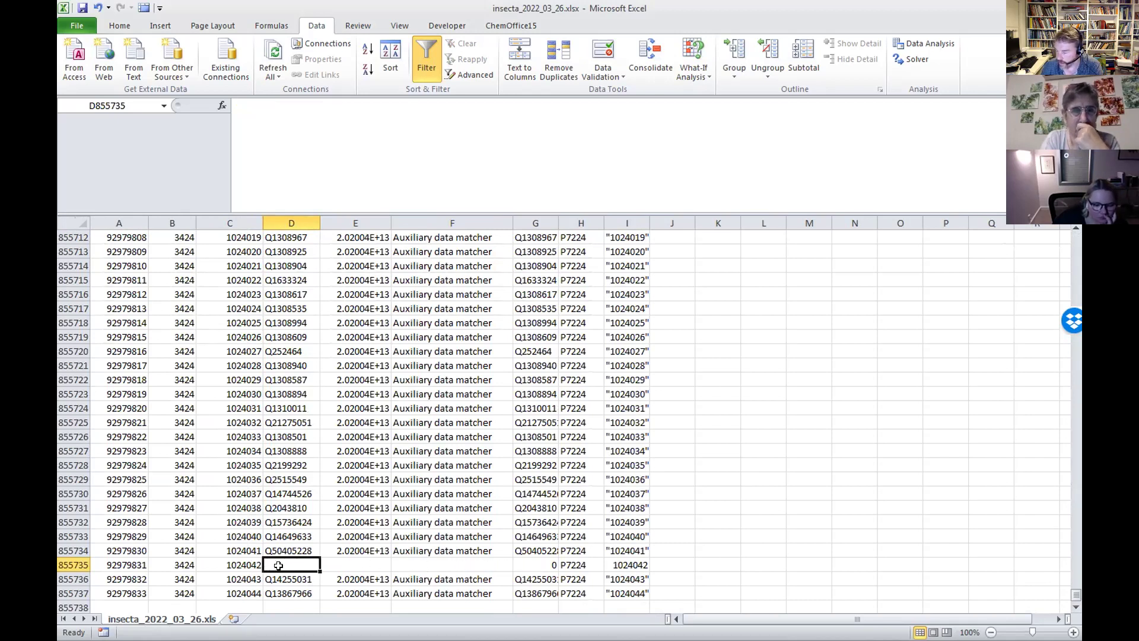
{"action": "left_click_drag", "start_coordinate": [528, 564], "coordinate": [619, 564]}
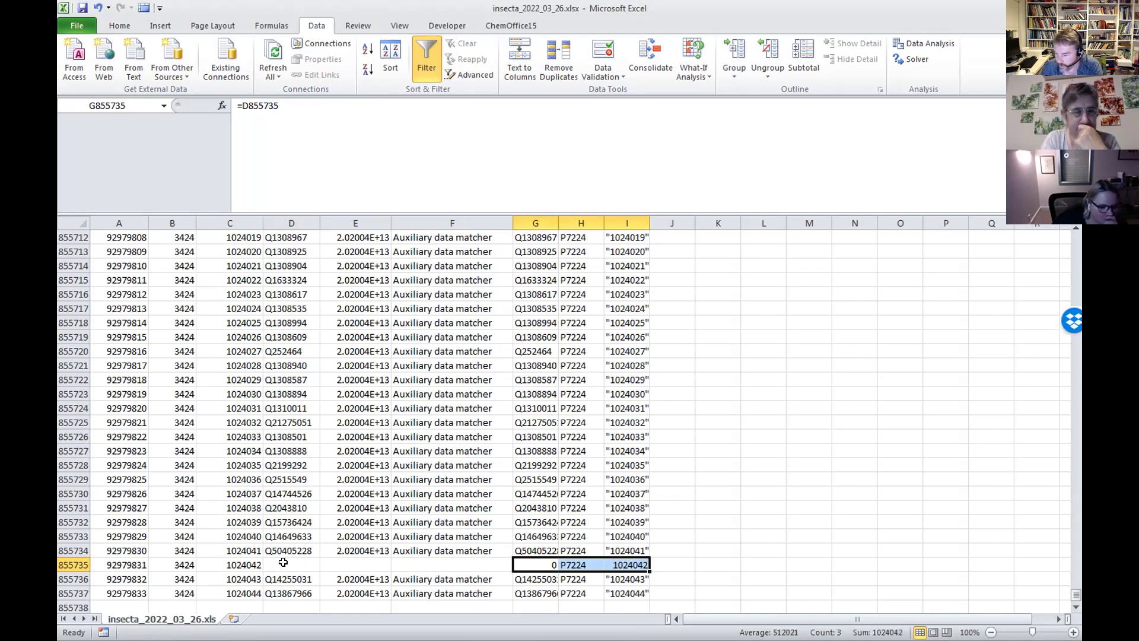
{"action": "left_click", "coordinate": [102, 565]}
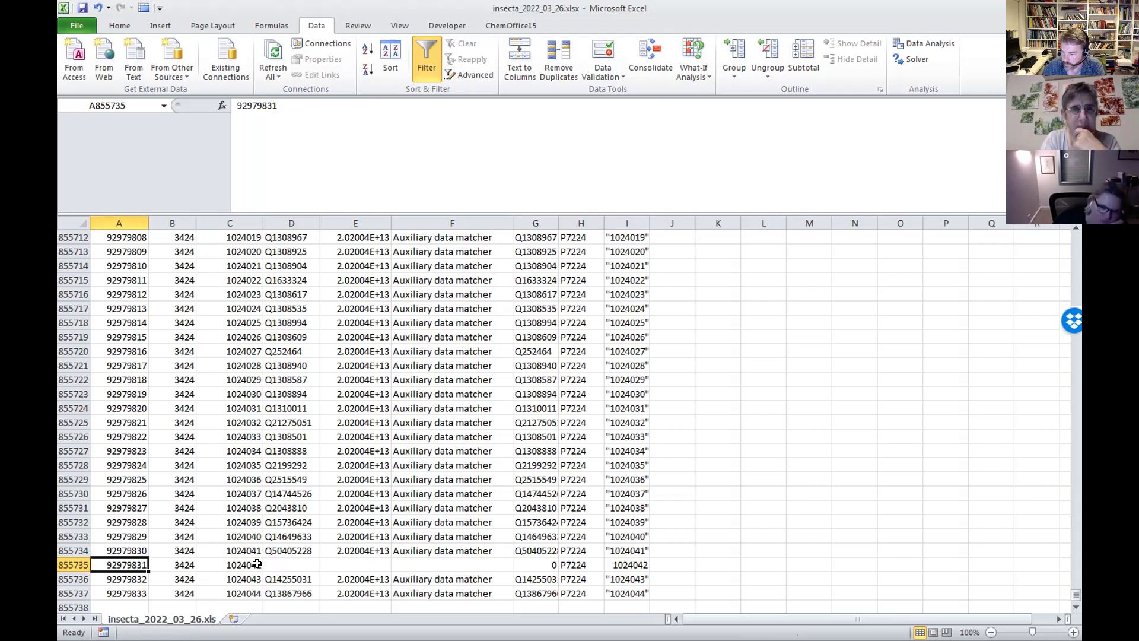
{"action": "key", "text": "Right"}
{"action": "key", "text": "Right"}
{"action": "key", "text": "Right"}
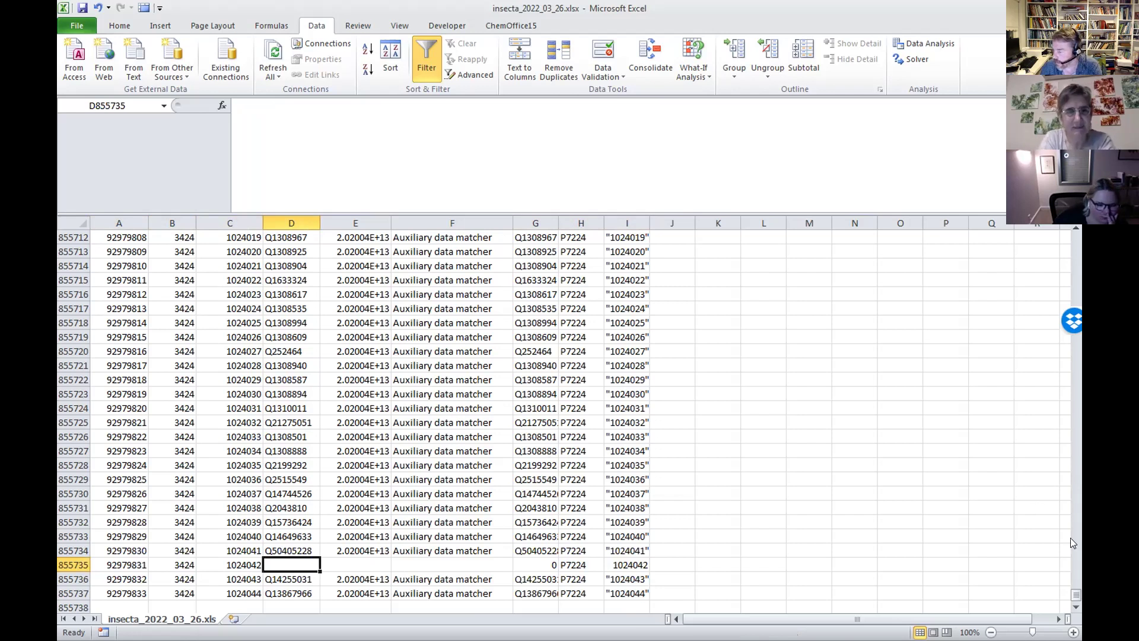
- Filter the q column to exclude blanks
{"action": "left_click_drag", "start_coordinate": [1076, 594], "coordinate": [1074, 230]}
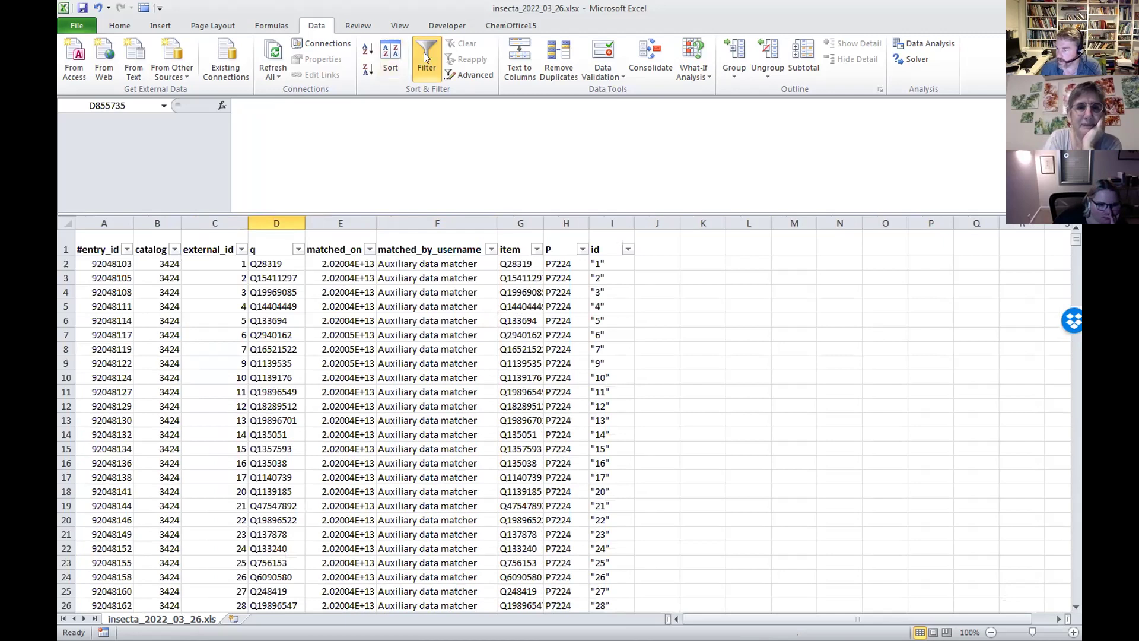
{"action": "left_click", "coordinate": [298, 249]}
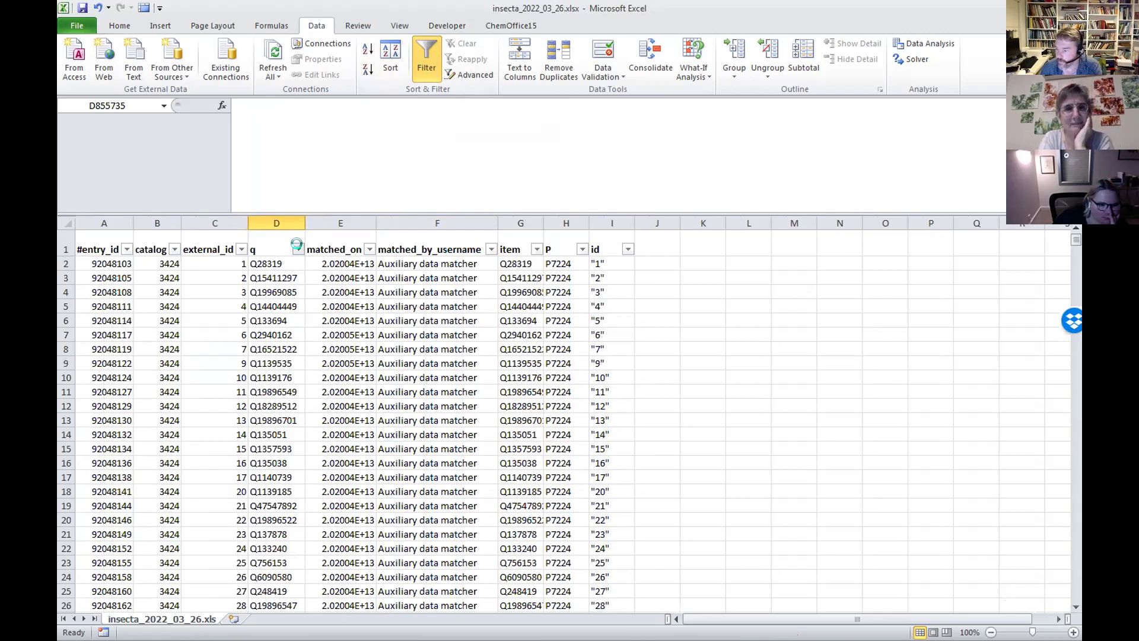
{"action": "left_click_drag", "start_coordinate": [291, 393], "coordinate": [291, 474]}
{"action": "left_click", "coordinate": [156, 483]}
{"action": "left_click", "coordinate": [213, 523]}
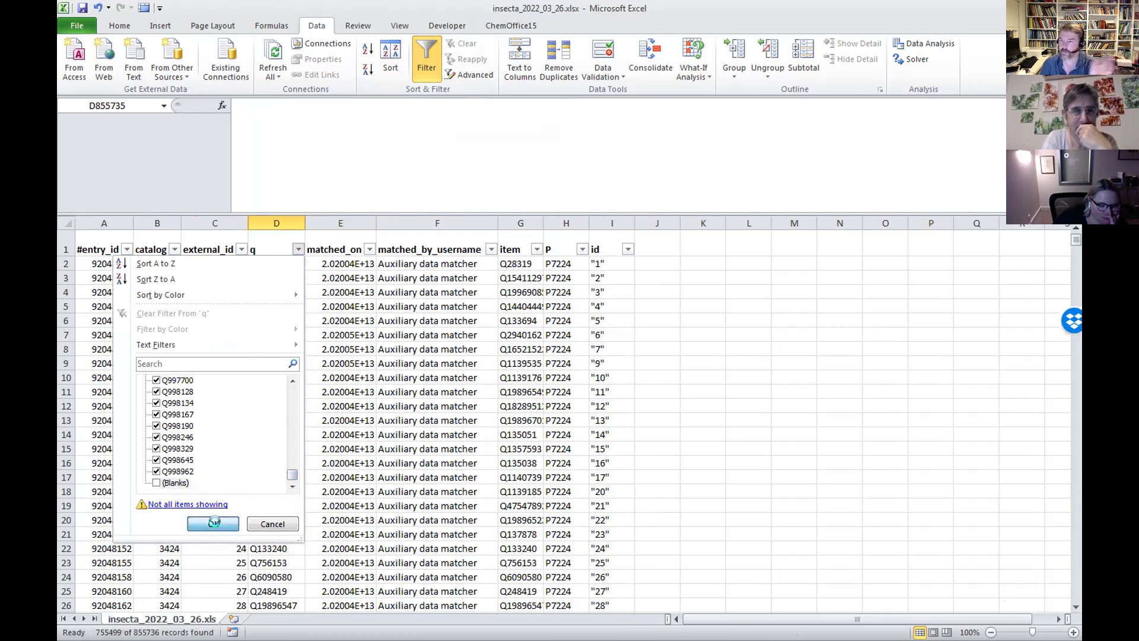
- Review the matched_by_username header and its first entries in the filtered rows
{"action": "left_click", "coordinate": [341, 321]}
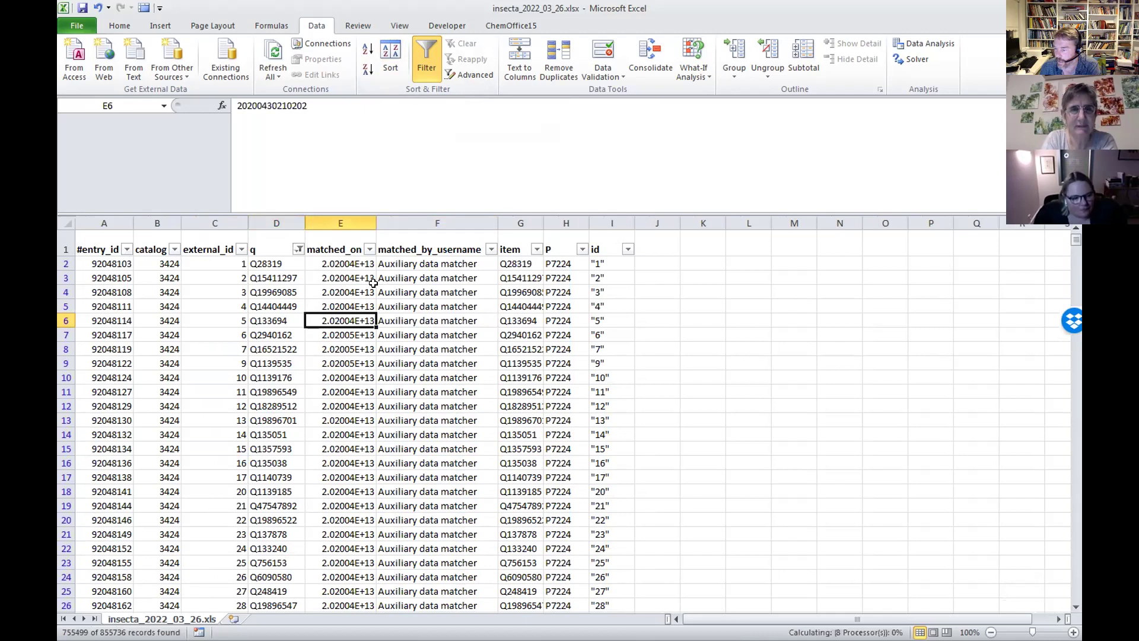
{"action": "left_click", "coordinate": [454, 262]}
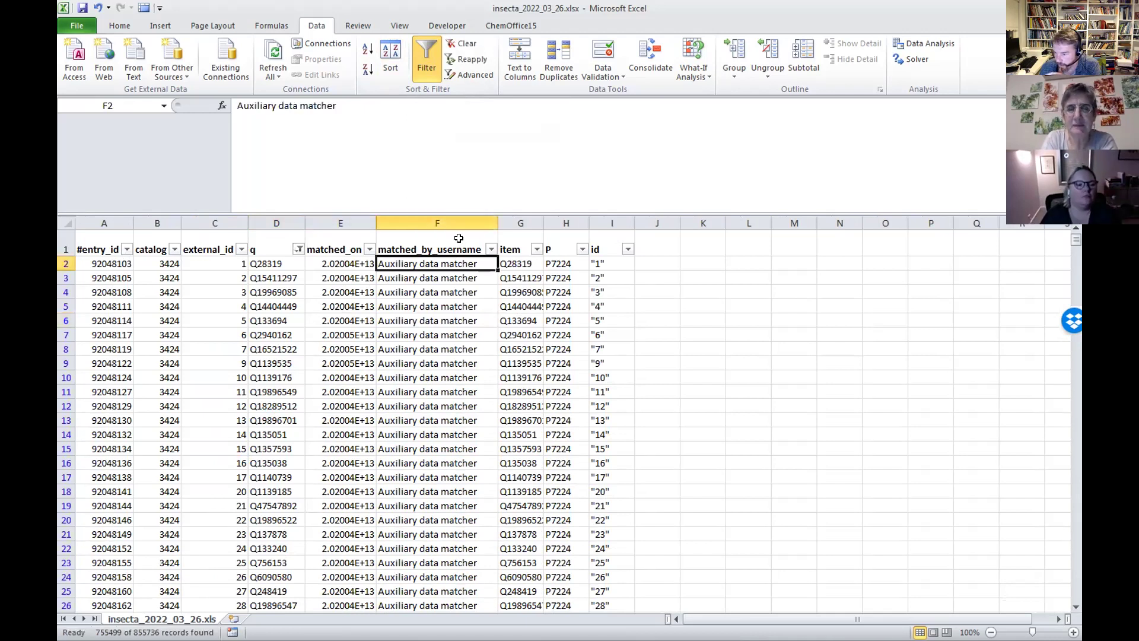
{"action": "left_click", "coordinate": [454, 248]}
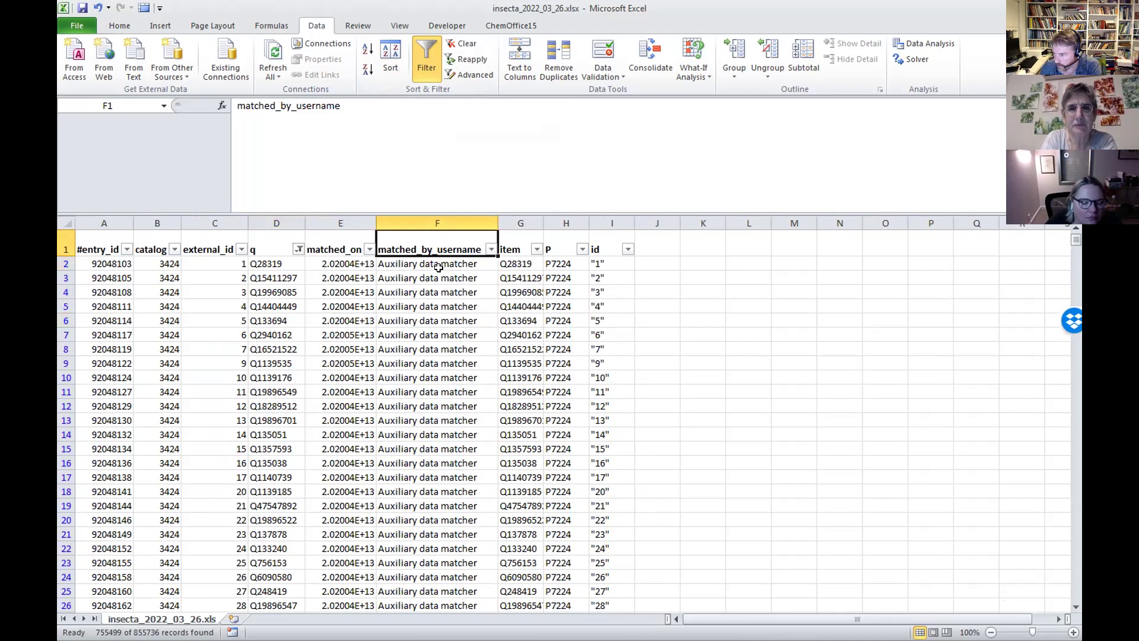
{"action": "left_click_drag", "start_coordinate": [436, 278], "coordinate": [405, 376]}
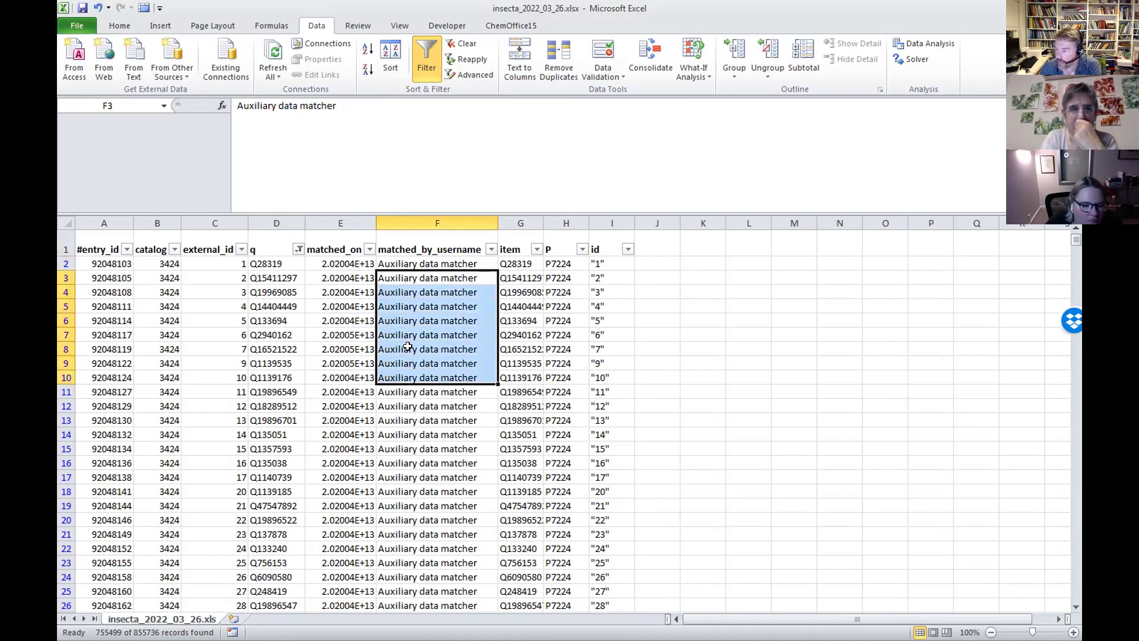
{"action": "left_click", "coordinate": [409, 357]}
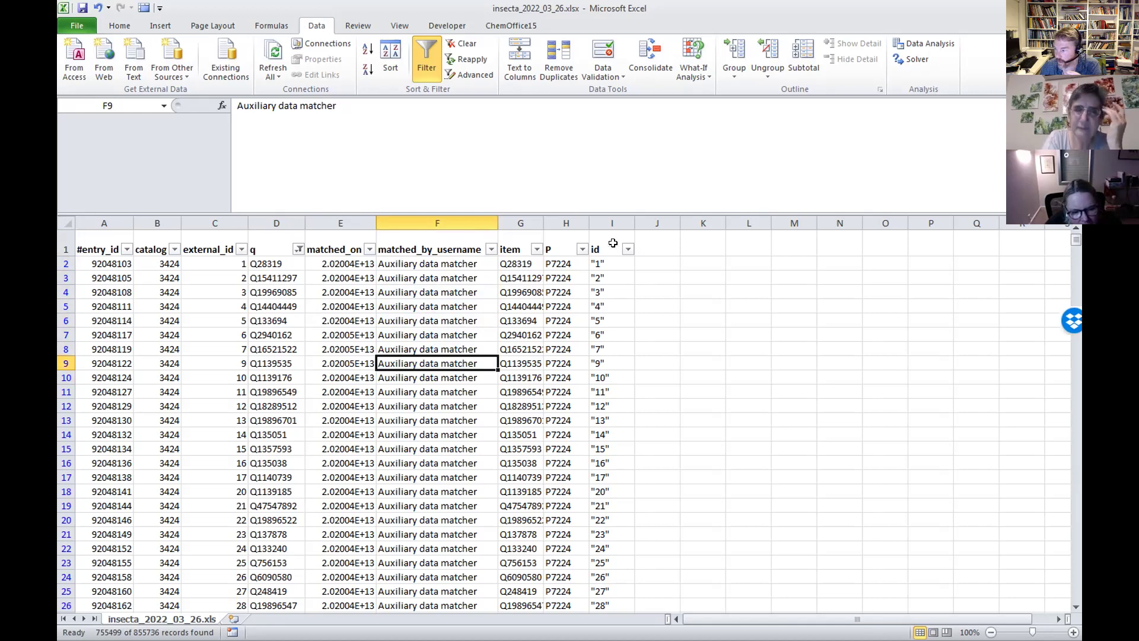
{"action": "mouse_move", "coordinate": [1073, 241]}
{"action": "left_mouse_down"}
{"action": "mouse_move", "coordinate": [1074, 592]}
{"action": "mouse_move", "coordinate": [1045, 601]}
{"action": "mouse_move", "coordinate": [1065, 236]}
{"action": "left_mouse_up"}
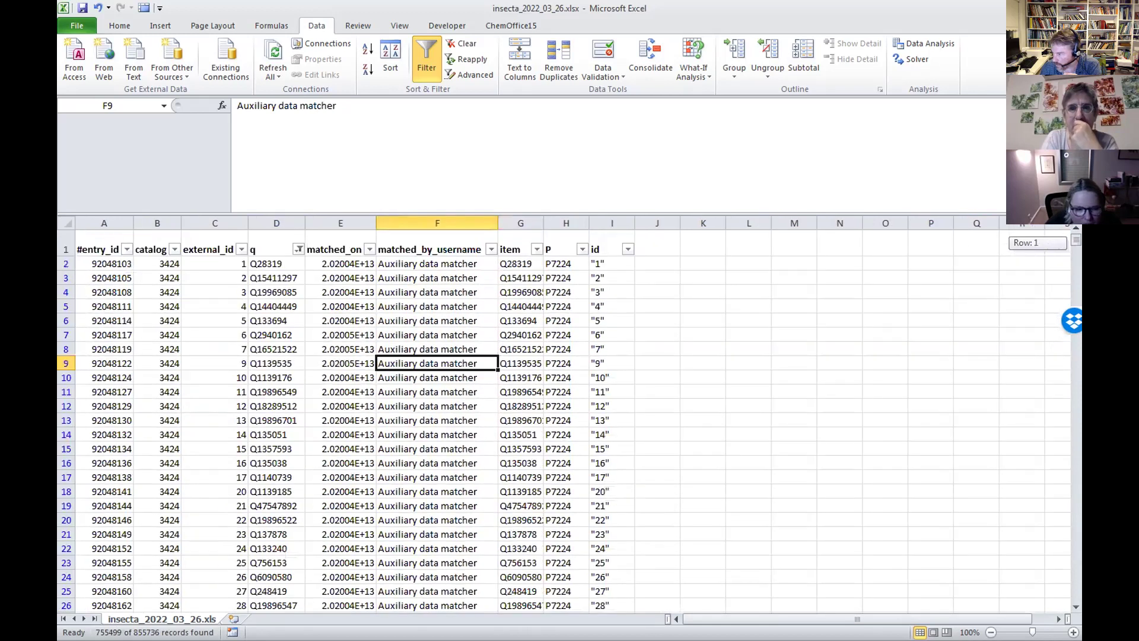
- Review the list of usernames in the matched_by_username filter without applying a change
{"action": "left_click", "coordinate": [491, 249]}
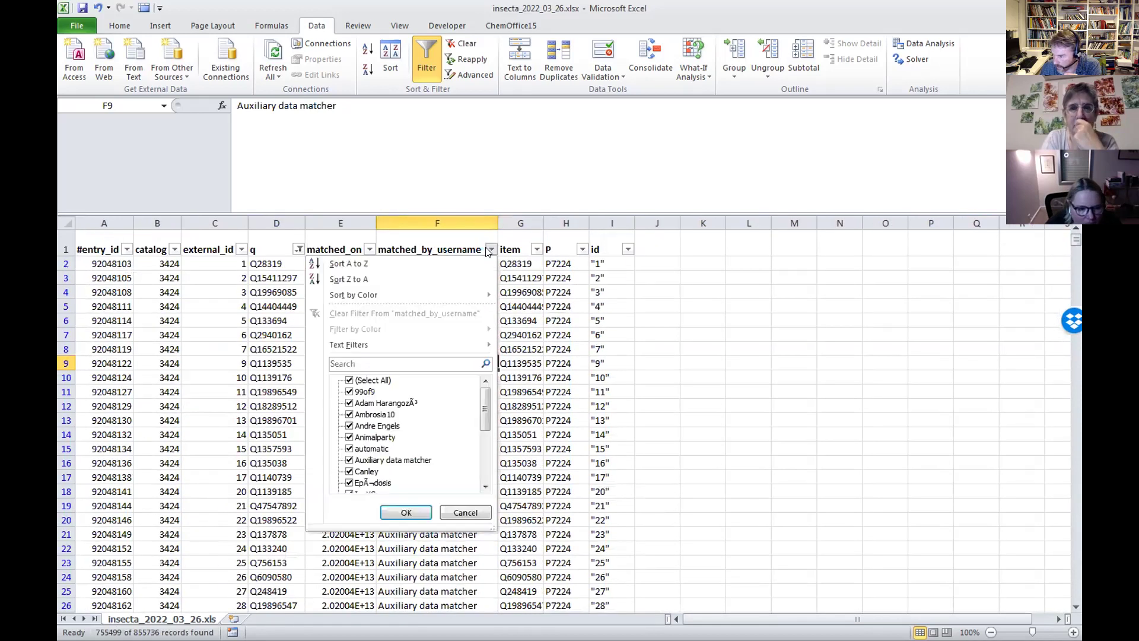
{"action": "left_click", "coordinate": [350, 393]}
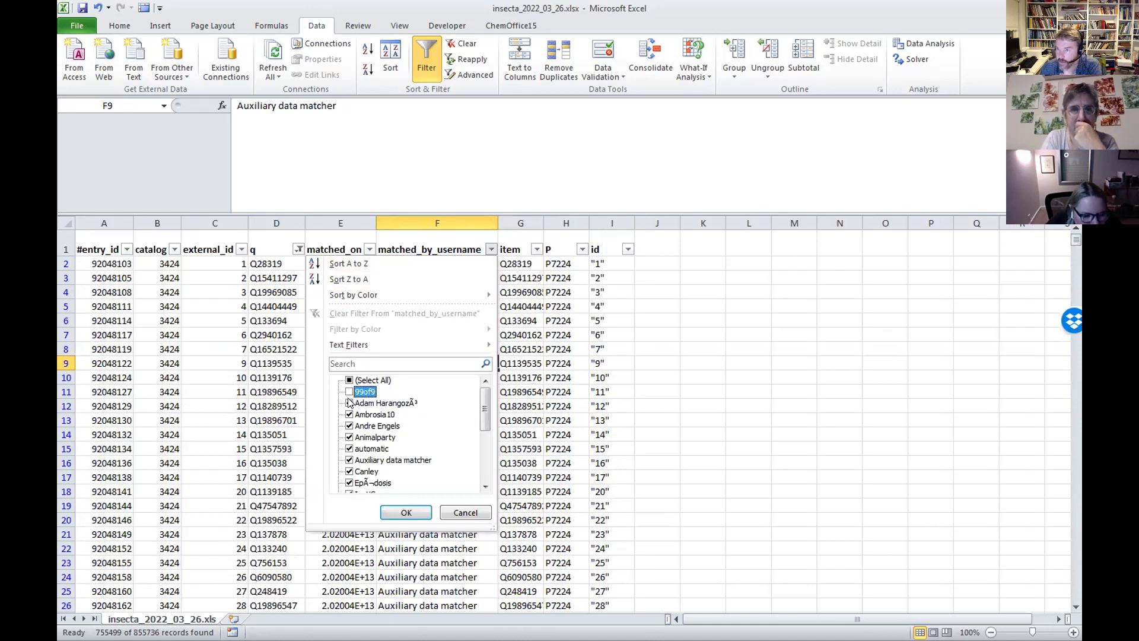
{"action": "left_click", "coordinate": [349, 392]}
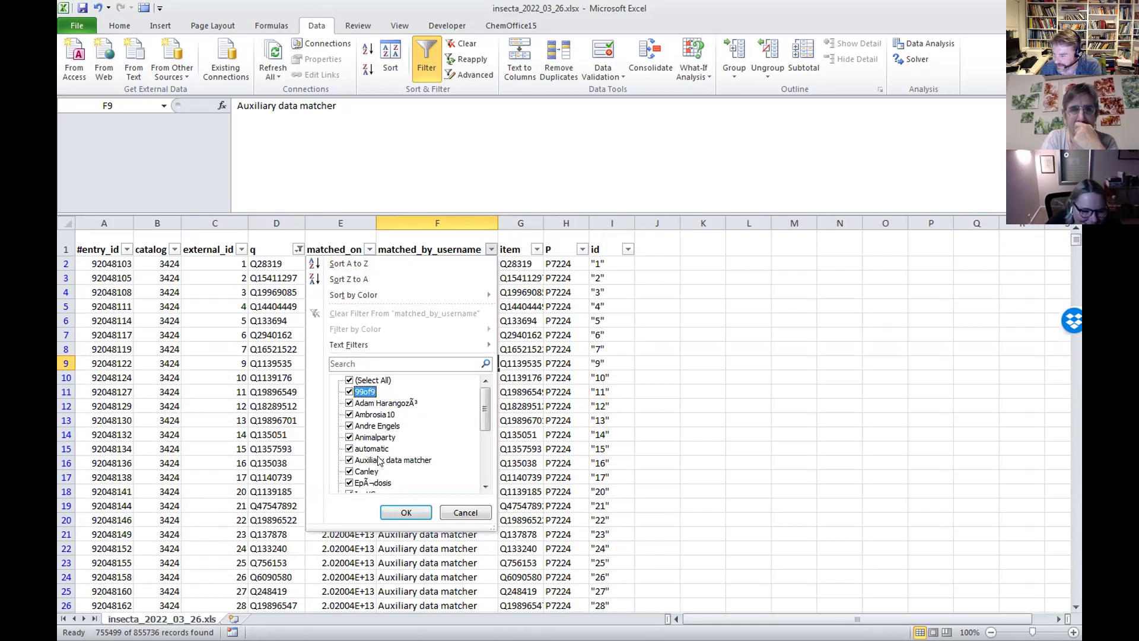
{"action": "left_click_drag", "start_coordinate": [479, 402], "coordinate": [482, 419]}
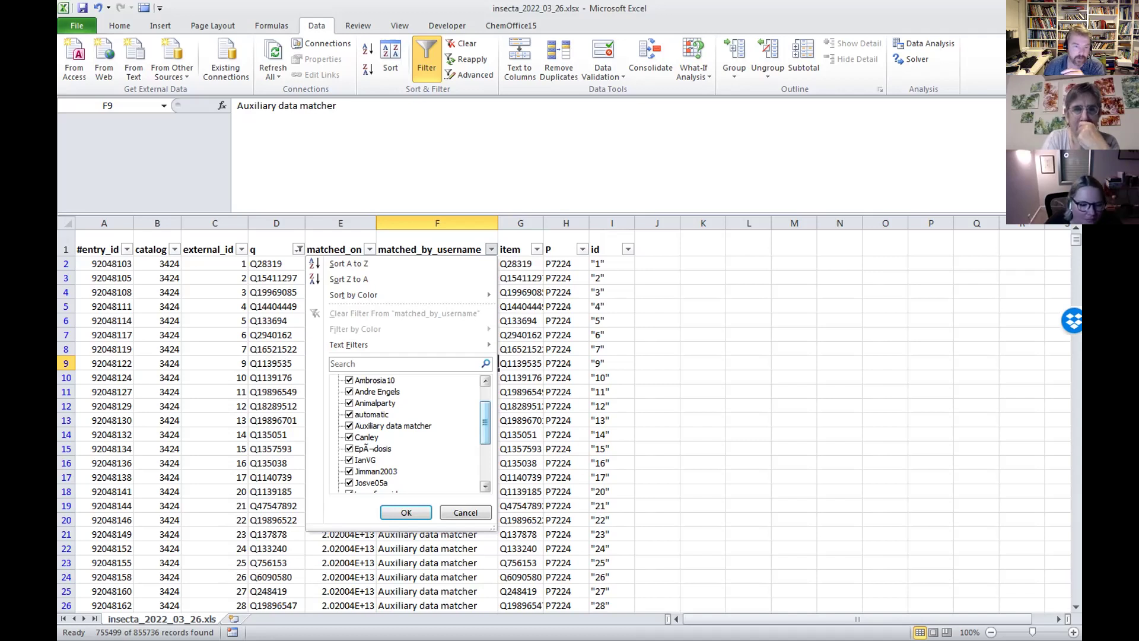
{"action": "key", "text": "alt+Tab"}
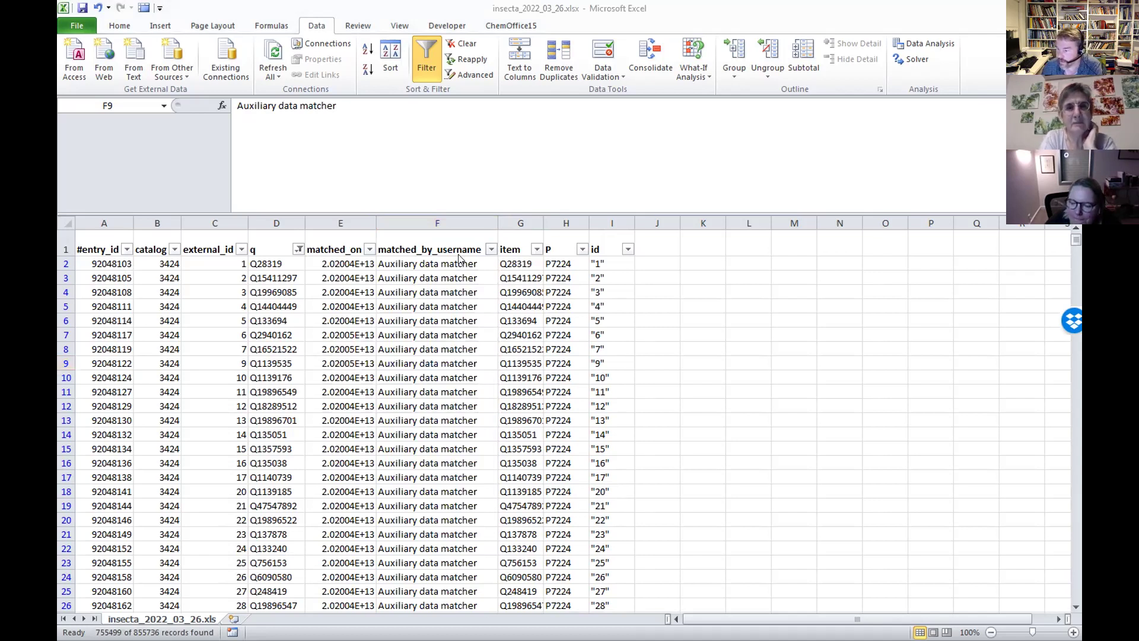
{"action": "left_click", "coordinate": [490, 249]}
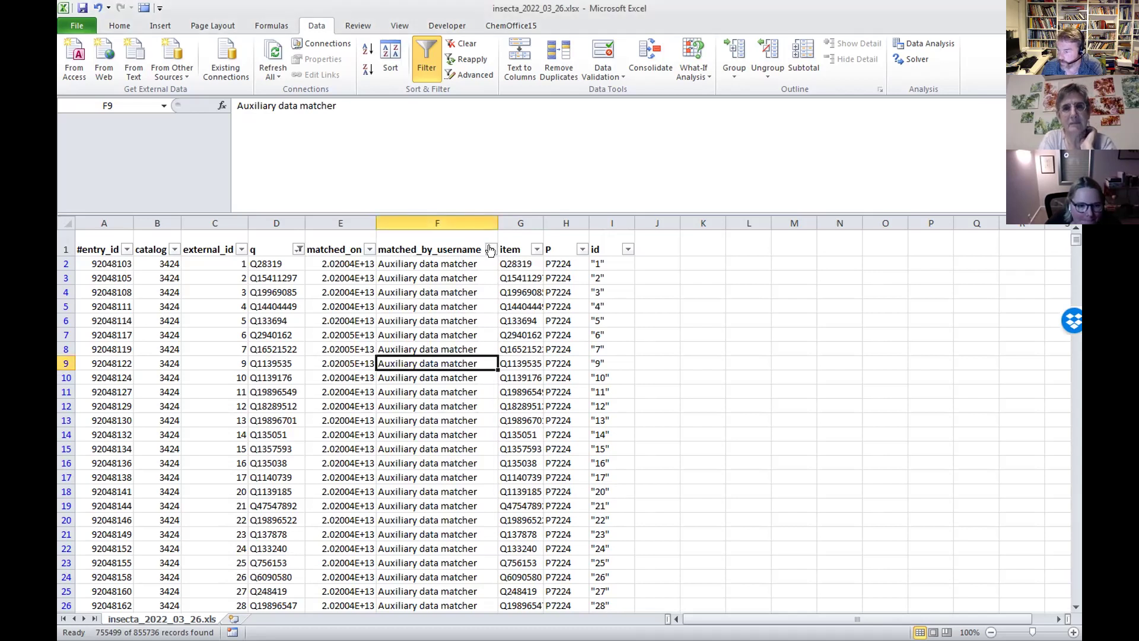
{"action": "left_click", "coordinate": [490, 249]}
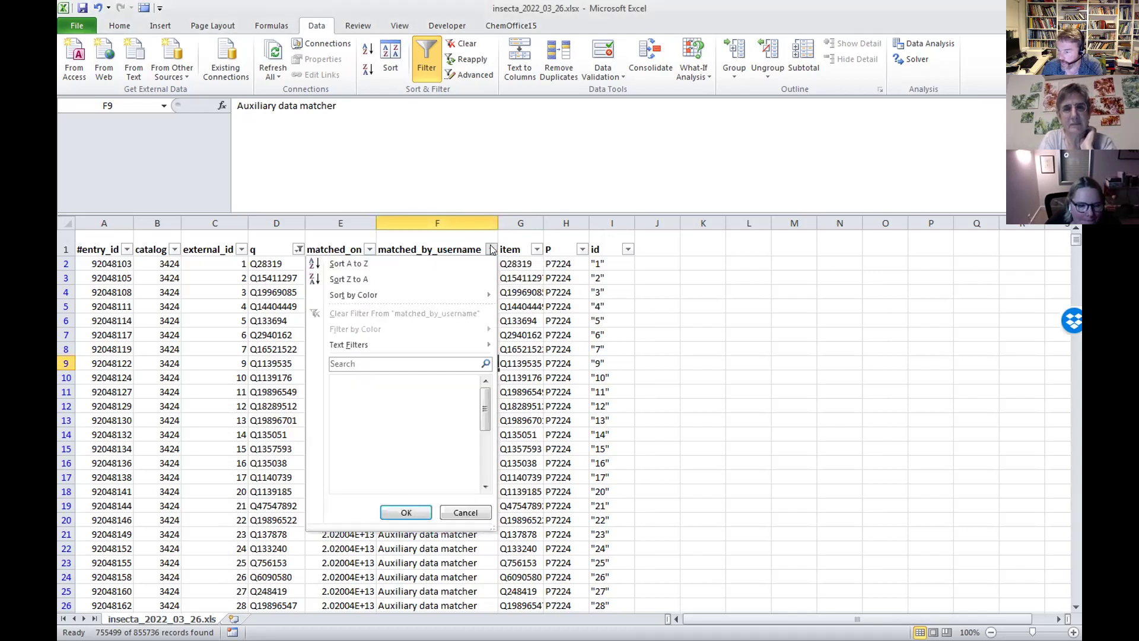
{"action": "left_click", "coordinate": [710, 283]}
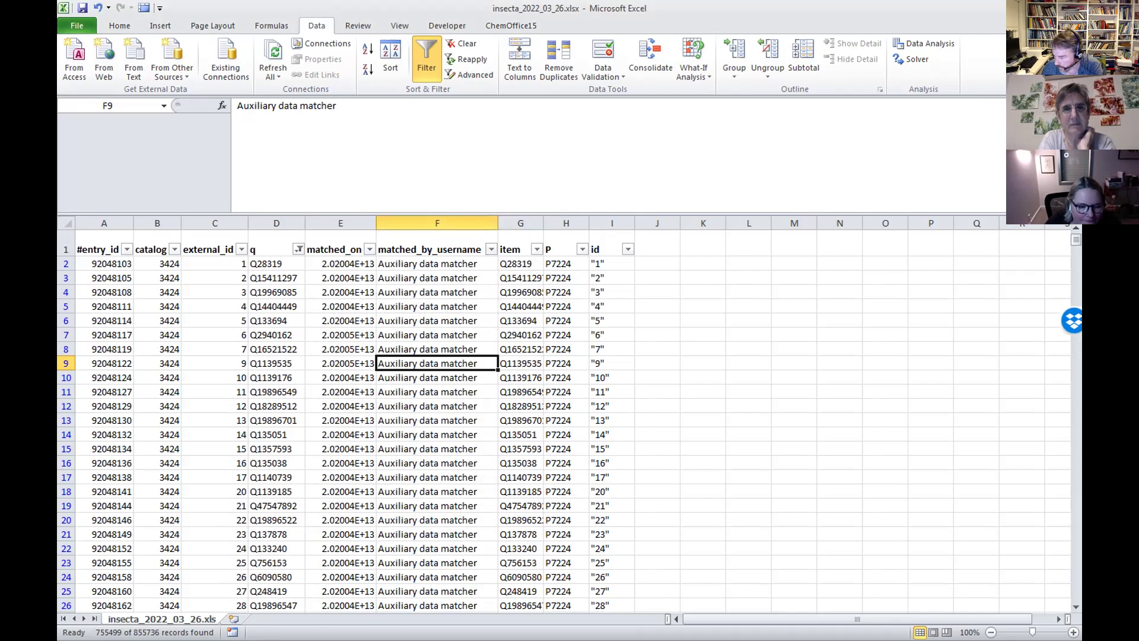
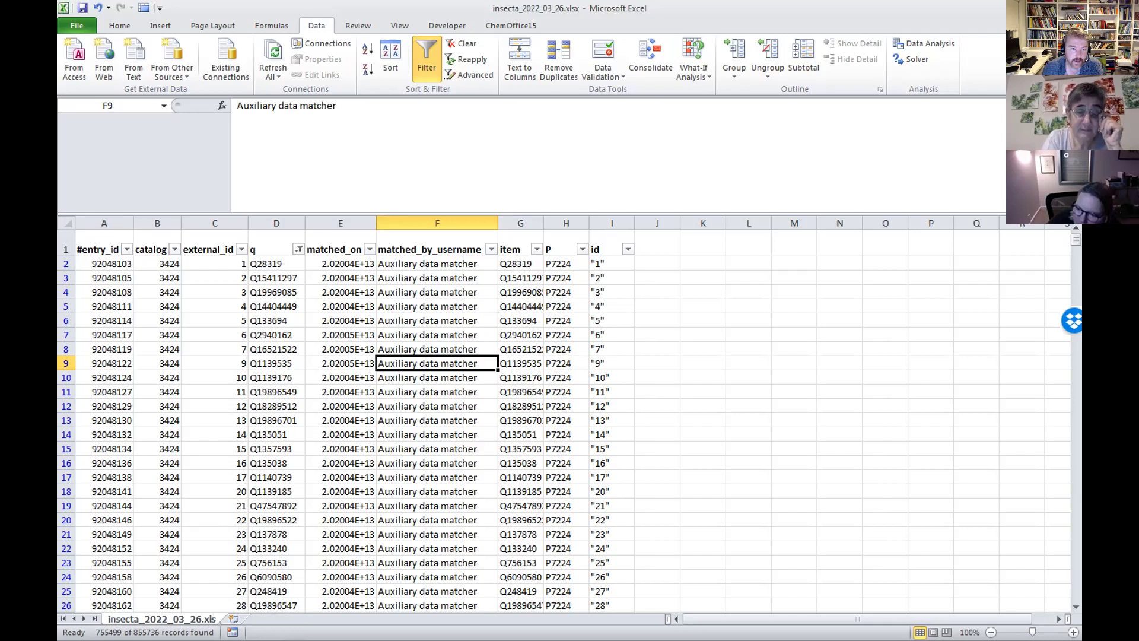
- Check the unmatched and preliminarily matched counts on the Insects (Insecta) of the World catalogue page in Mix'n'match, and return to Excel
{"action": "key", "text": "alt+Tab"}
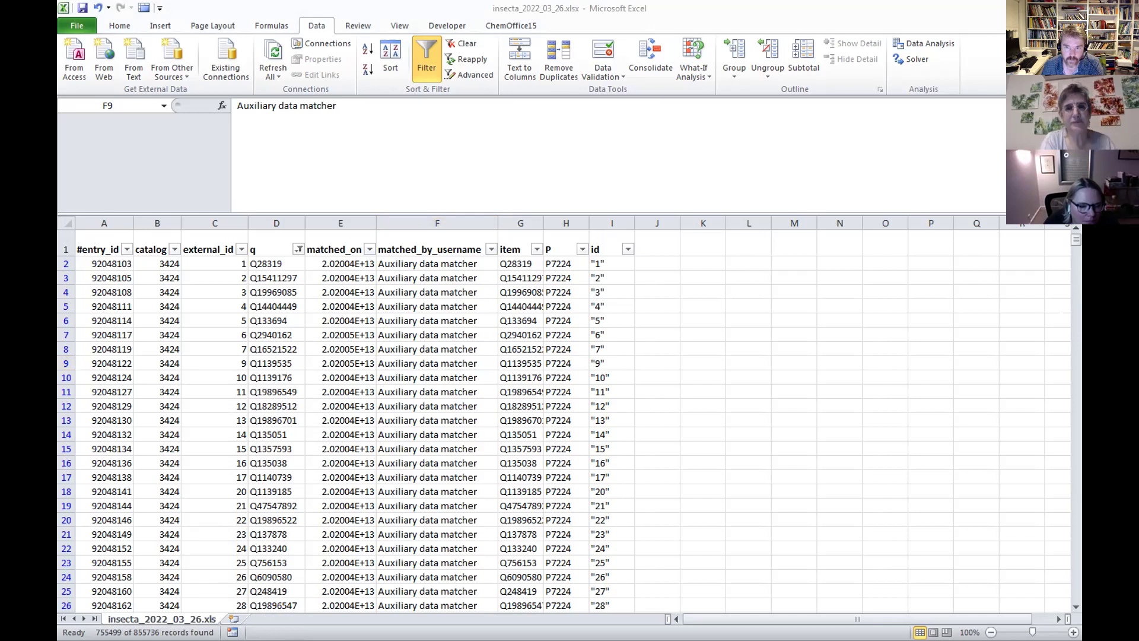
{"action": "key", "text": "alt+Tab"}
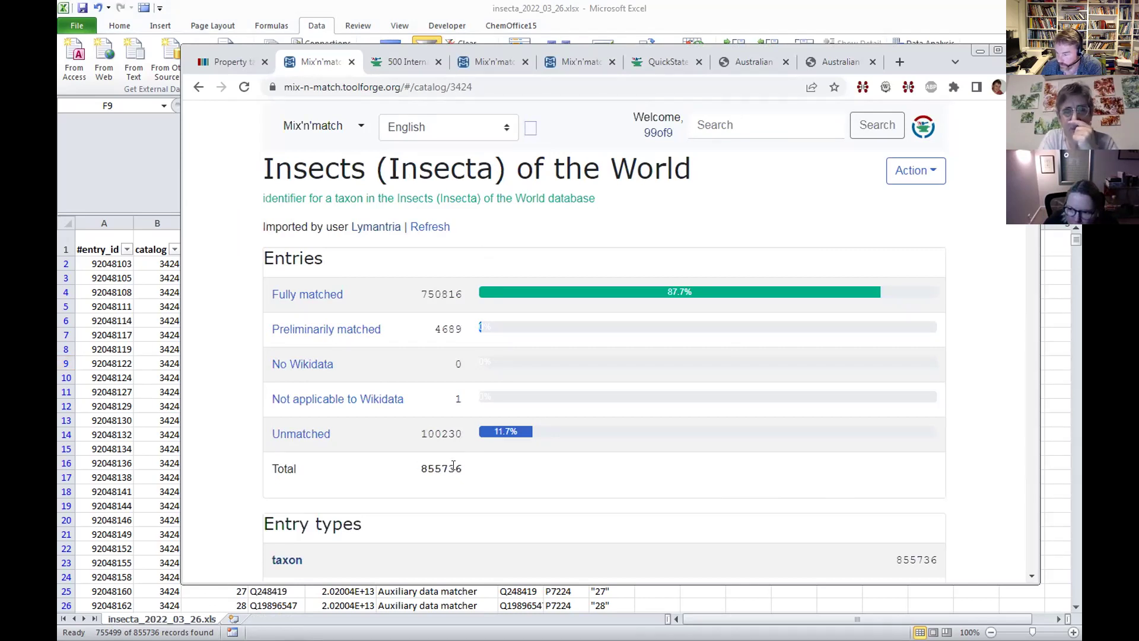
{"action": "left_click_drag", "start_coordinate": [420, 434], "coordinate": [440, 431]}
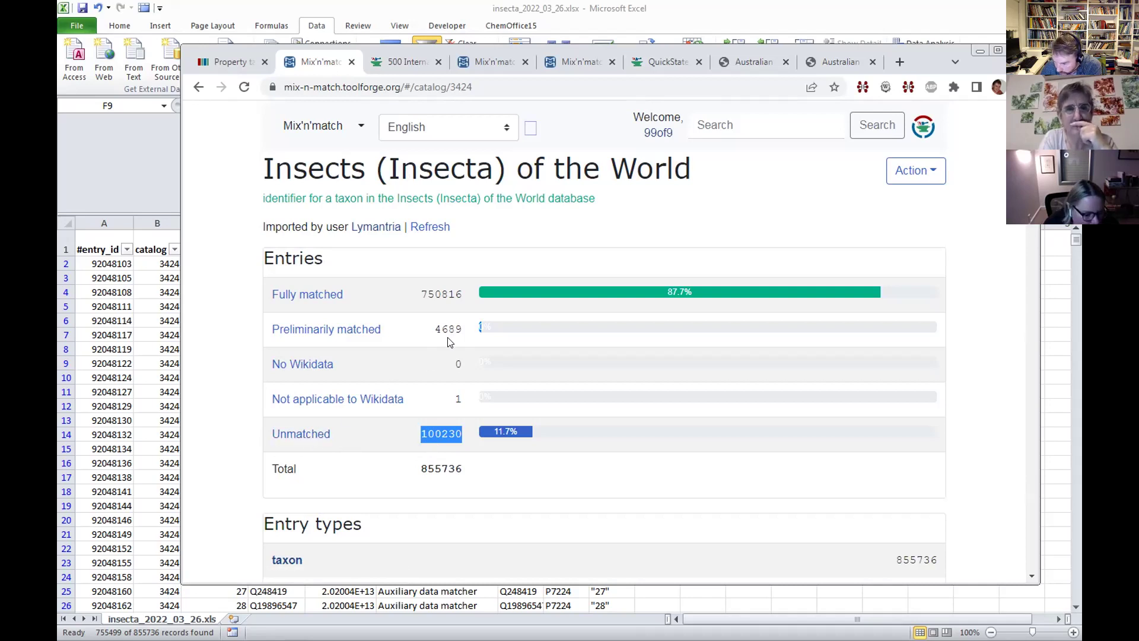
{"action": "left_click_drag", "start_coordinate": [434, 326], "coordinate": [444, 326]}
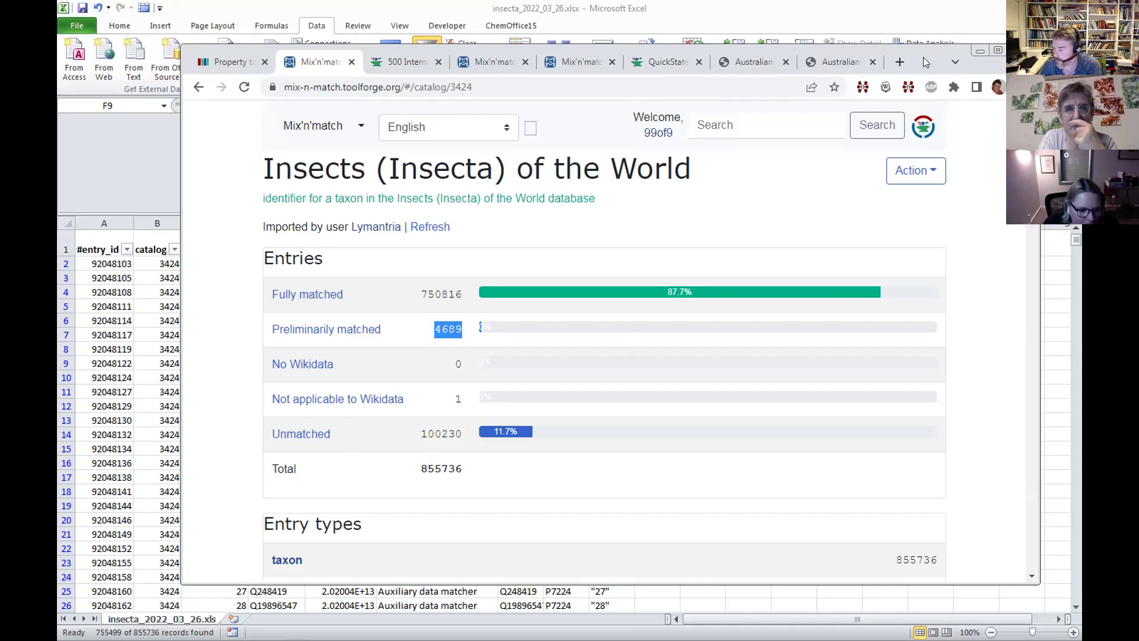
{"action": "left_click", "coordinate": [980, 51]}
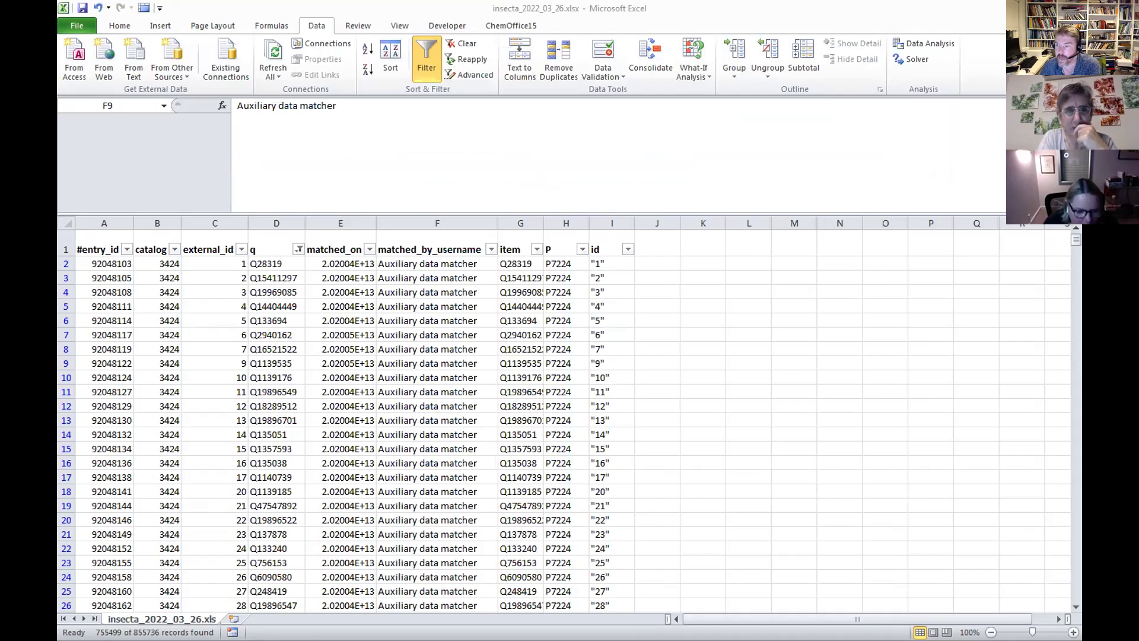
- Filter the matched_by_username column to exclude the automatic matches
{"action": "left_click", "coordinate": [491, 249]}
{"action": "left_click", "coordinate": [490, 250]}
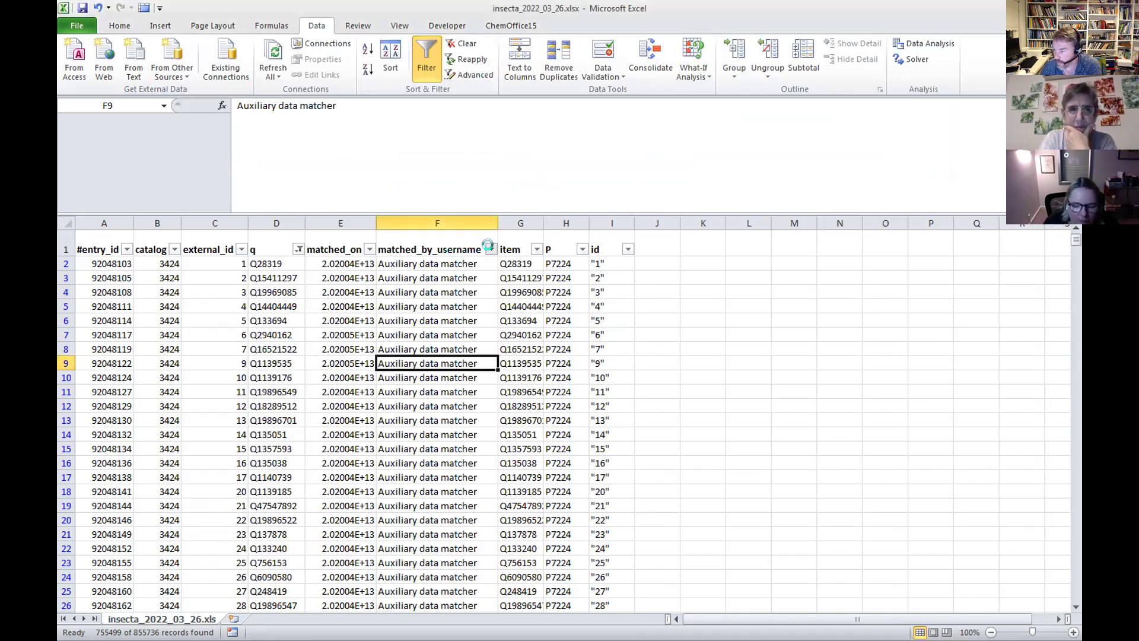
{"action": "left_click", "coordinate": [354, 449]}
{"action": "mouse_move", "coordinate": [482, 401]}
{"action": "left_mouse_down"}
{"action": "mouse_move", "coordinate": [482, 462]}
{"action": "mouse_move", "coordinate": [483, 409]}
{"action": "left_mouse_up"}
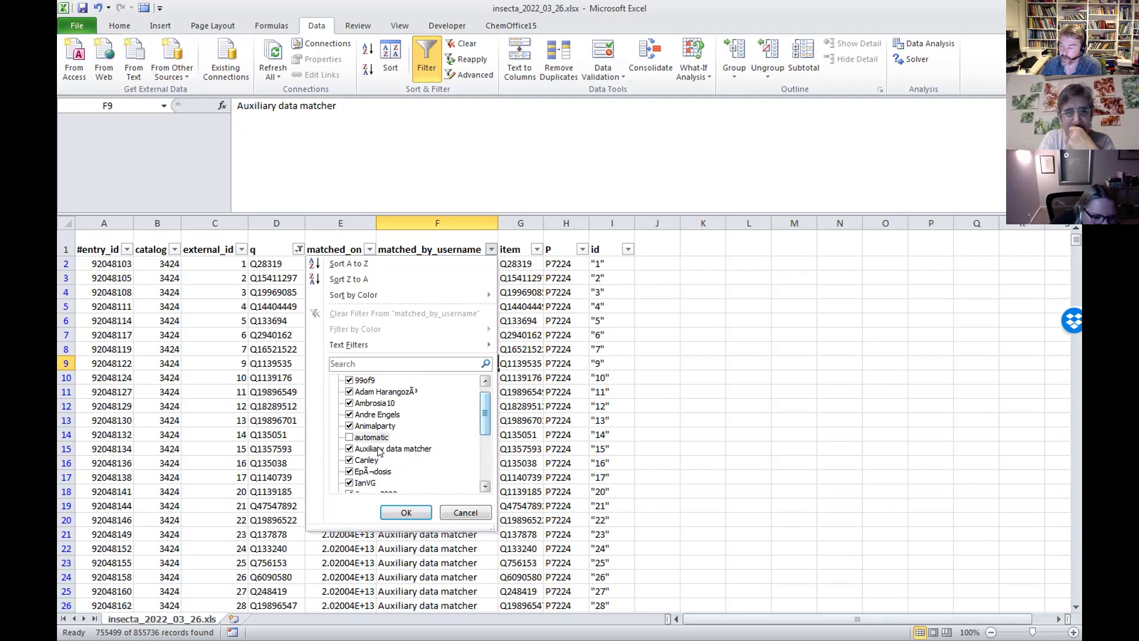
{"action": "left_click", "coordinate": [396, 507]}
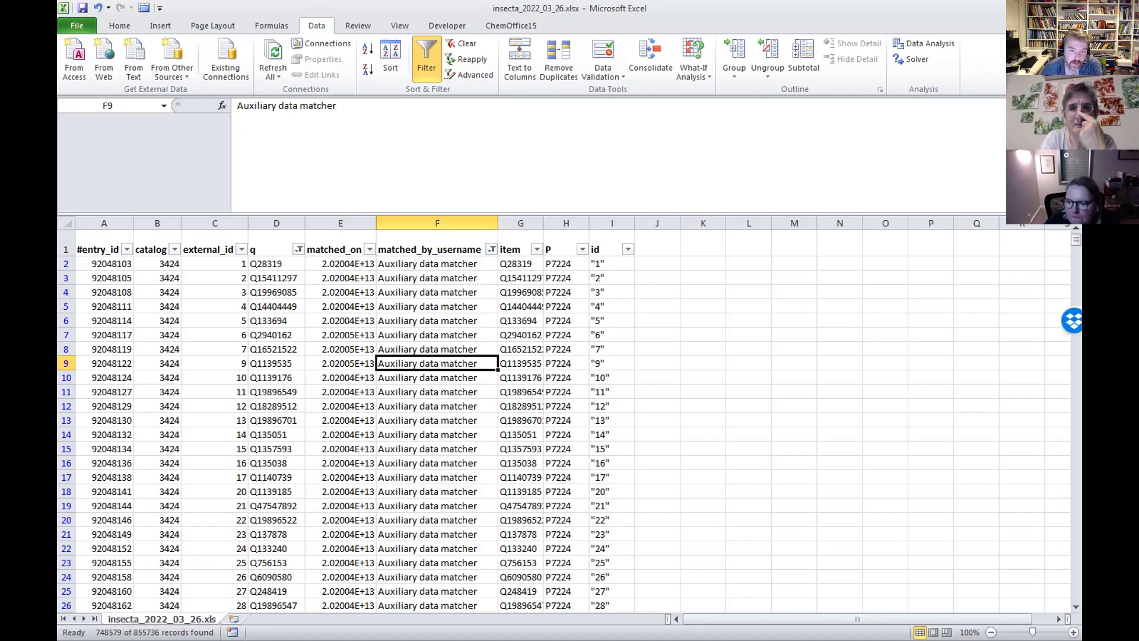
- Switch to the Mix'n'match catalogue page to compare its fully matched count with the filtered record count
{"action": "key", "text": "alt+Tab"}
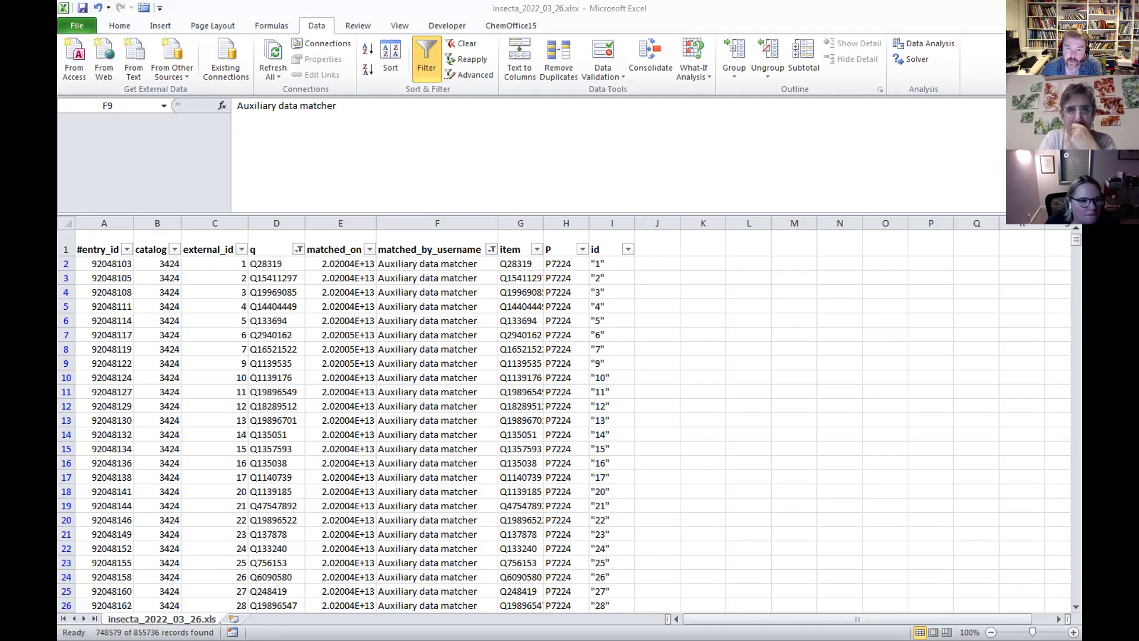
{"action": "key", "text": "alt+Tab"}
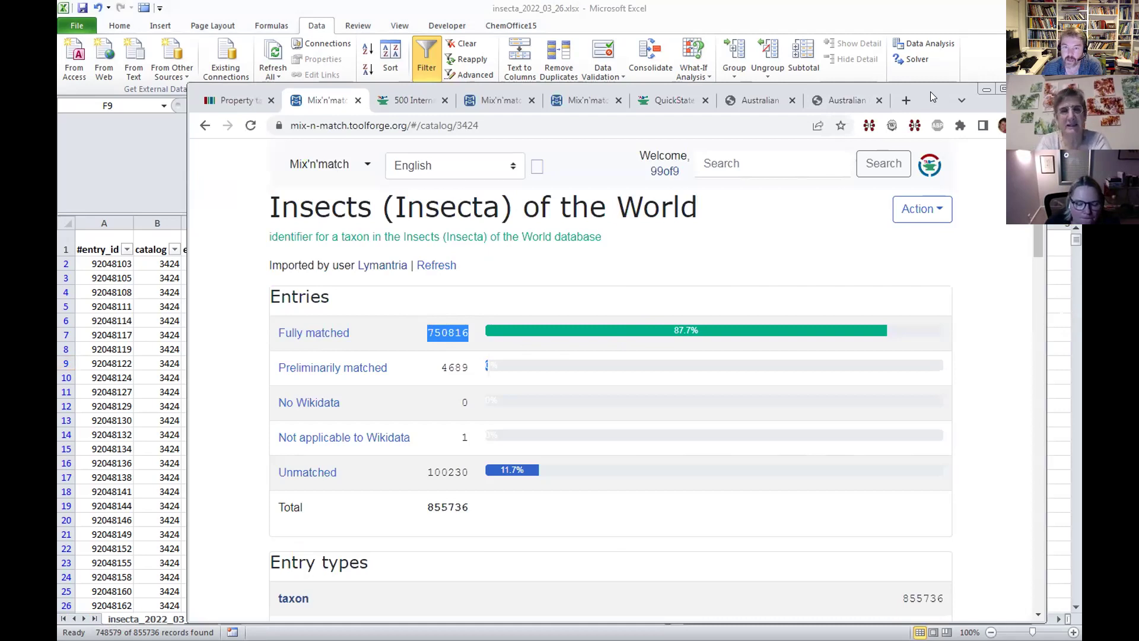
- Check the monthly match counts, especially 2022-03, and the entry totals on the Mix'n'match catalogue page, and return to Excel
{"action": "key", "text": "alt+Tab"}
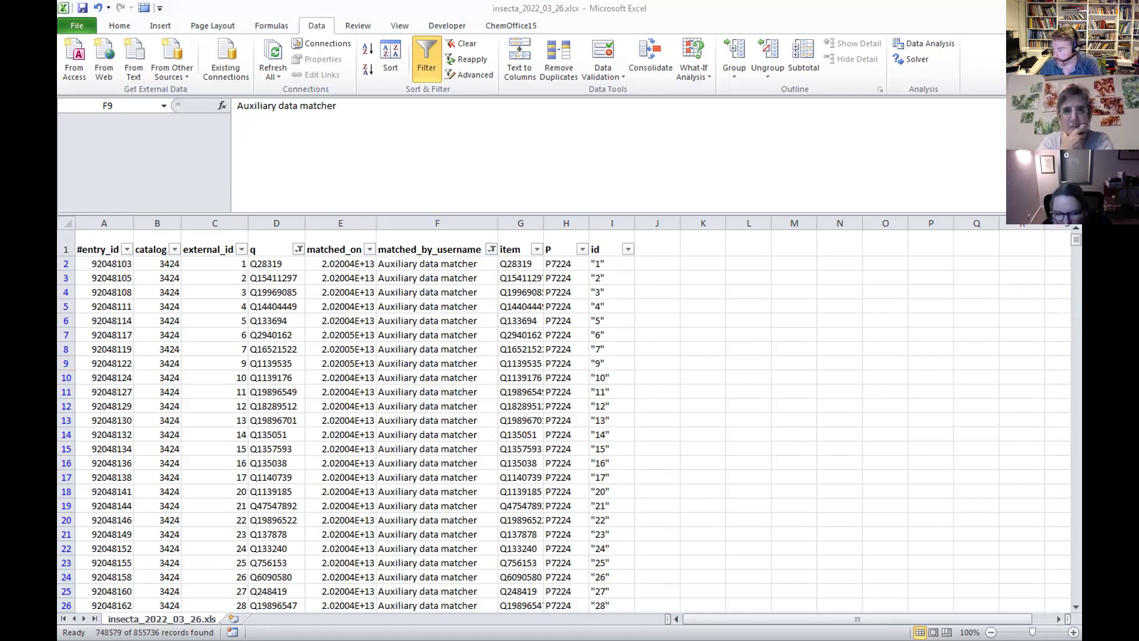
{"action": "key", "text": "alt+Tab"}
{"action": "left_click_drag", "start_coordinate": [270, 345], "coordinate": [309, 351]}
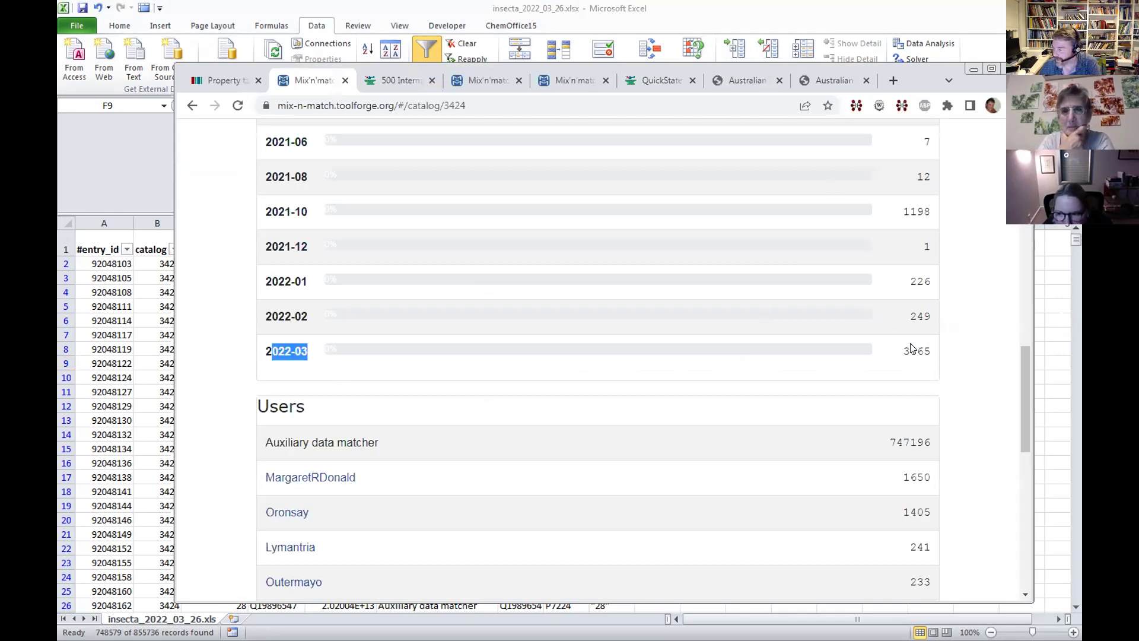
{"action": "left_click_drag", "start_coordinate": [902, 351], "coordinate": [928, 350]}
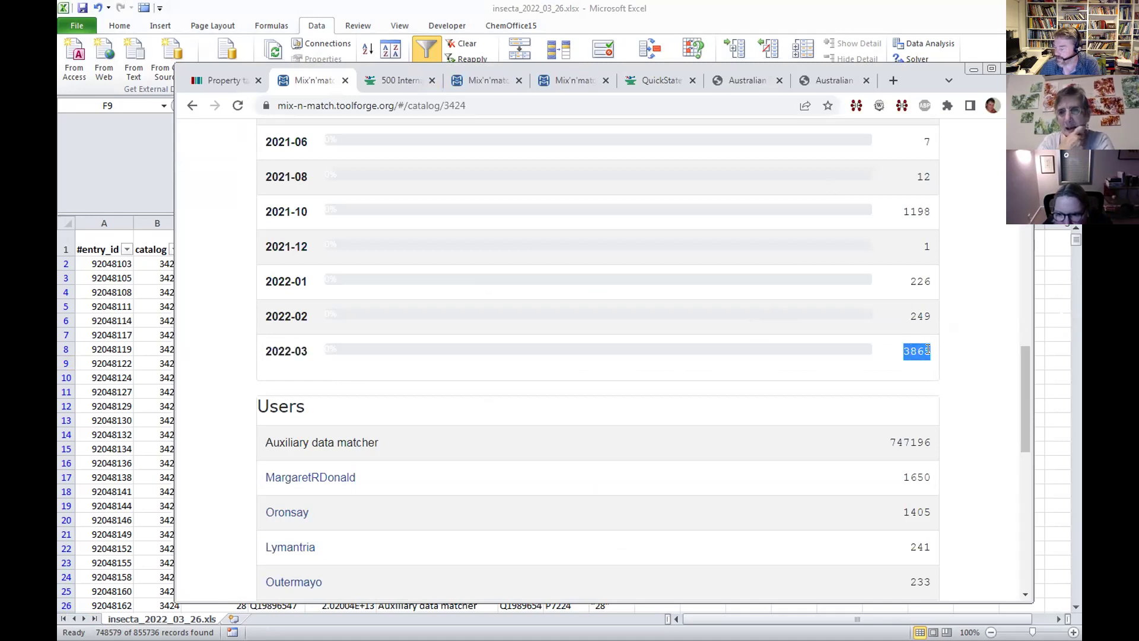
{"action": "left_click", "coordinate": [905, 348]}
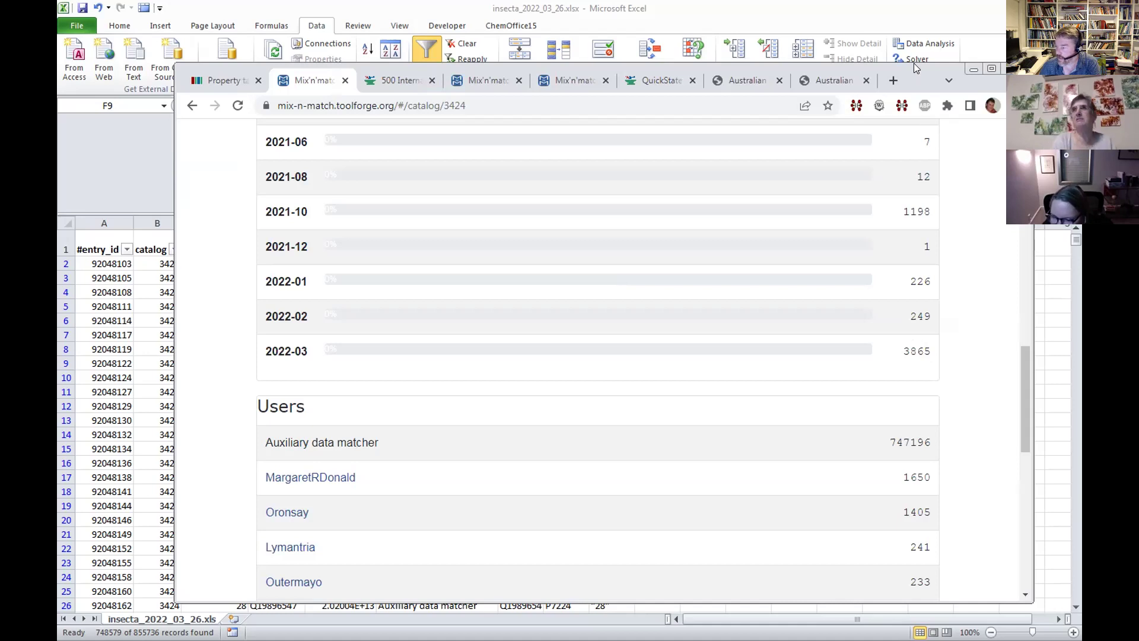
{"action": "scroll", "coordinate": [919, 372], "scroll_direction": "up", "scroll_amount": 10}
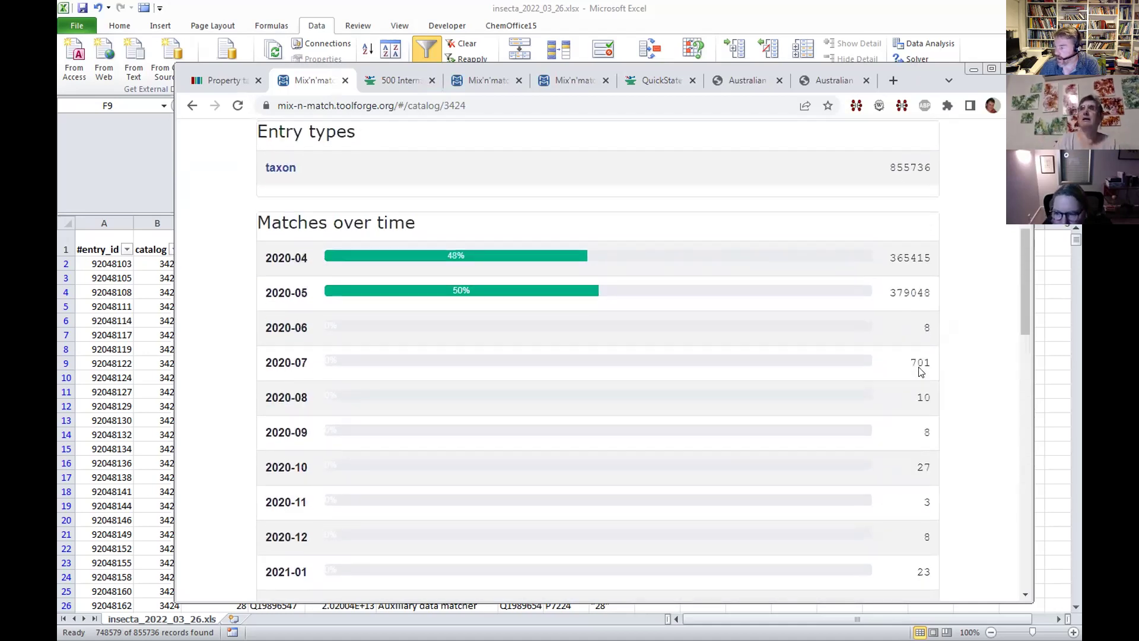
{"action": "scroll", "coordinate": [920, 373], "scroll_direction": "up", "scroll_amount": 7}
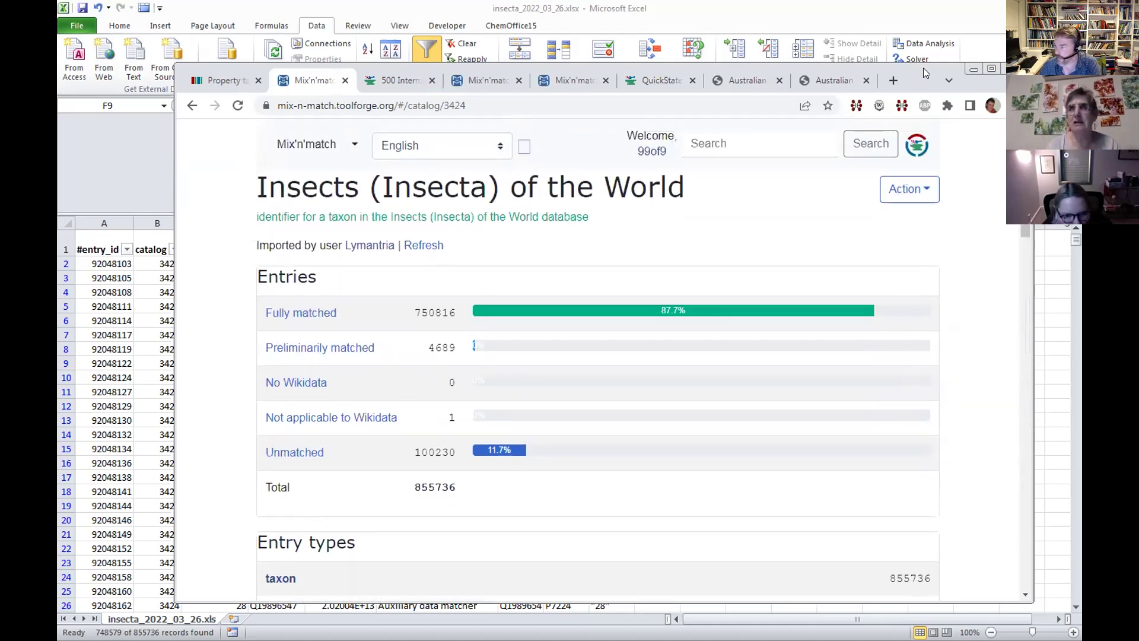
{"action": "left_click", "coordinate": [973, 70]}
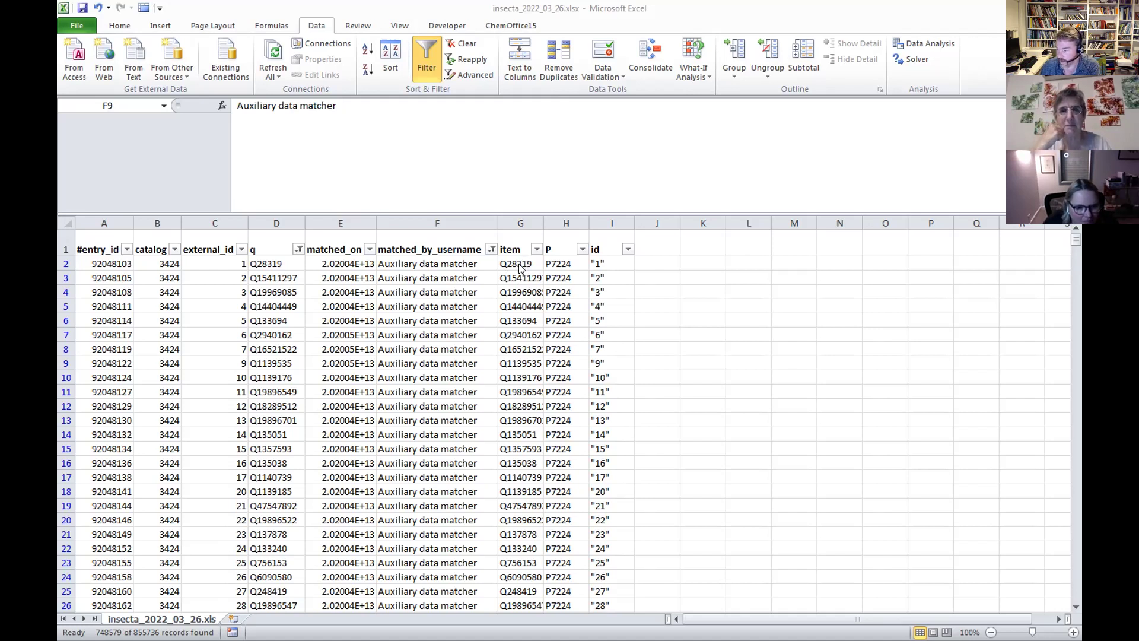
- Copy the item, P and id cells of rows 2 to 6 into a new QuickStatements batch and import them as V1 commands
{"action": "left_click_drag", "start_coordinate": [519, 266], "coordinate": [595, 316]}
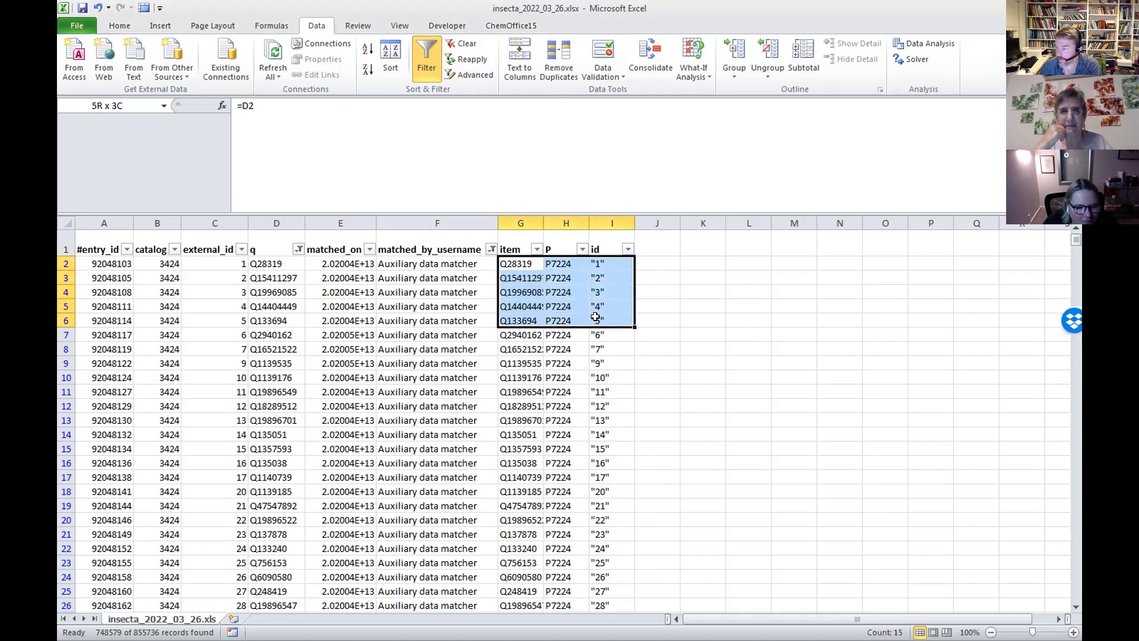
{"action": "left_click_drag", "start_coordinate": [595, 316], "coordinate": [594, 316]}
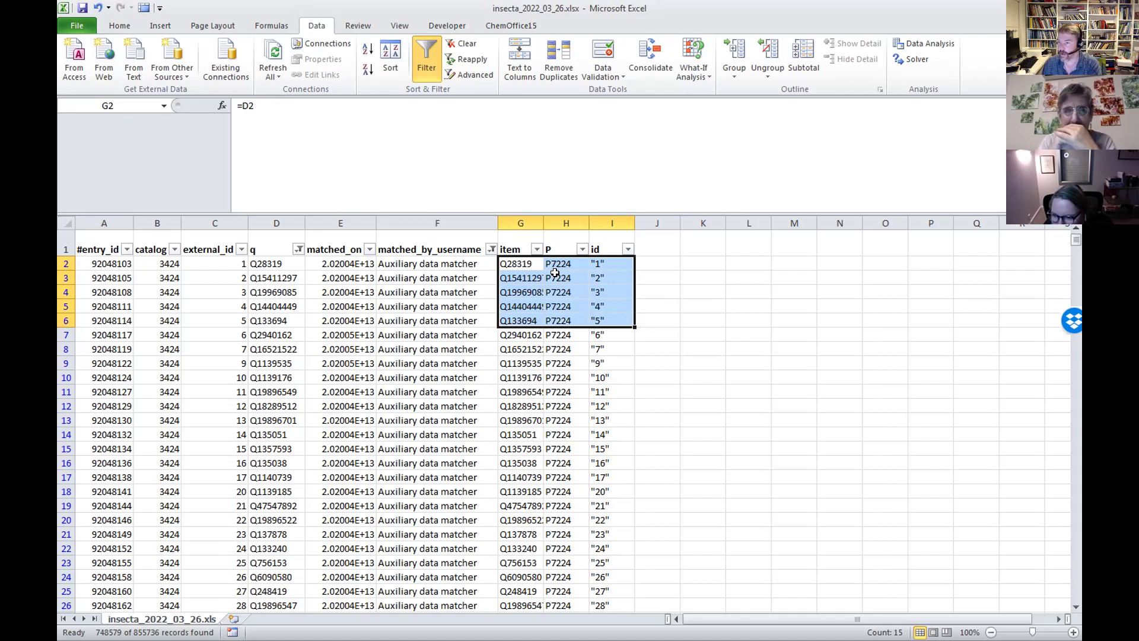
{"action": "key", "text": "ctrl+c"}
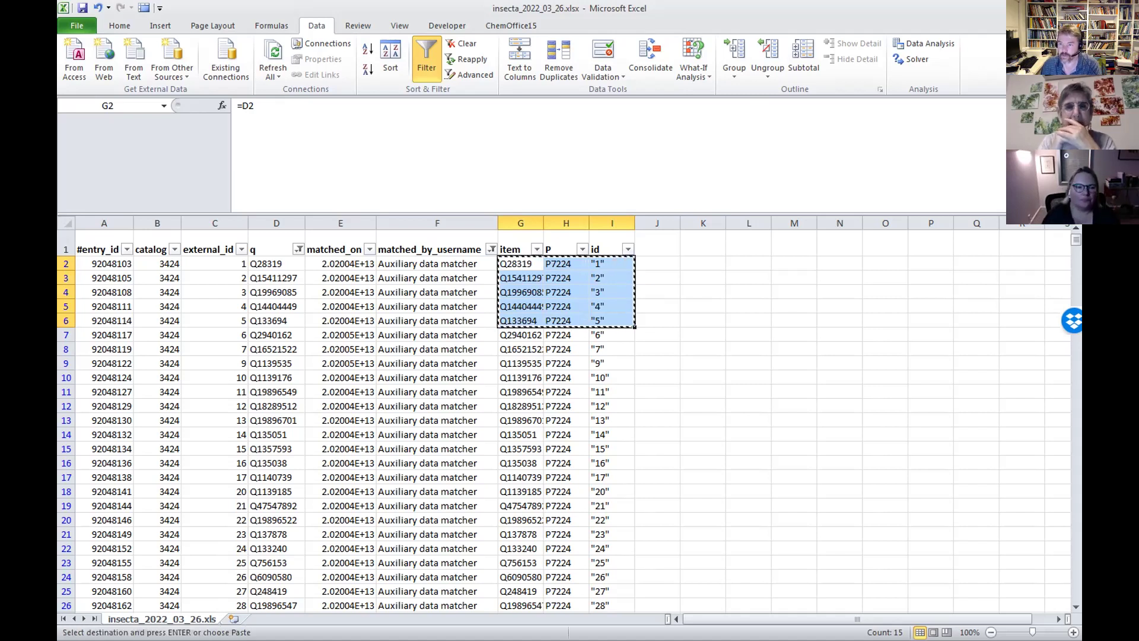
{"action": "key", "text": "alt+Tab"}
{"action": "left_click", "coordinate": [475, 234]}
{"action": "key", "text": "ctrl+v"}
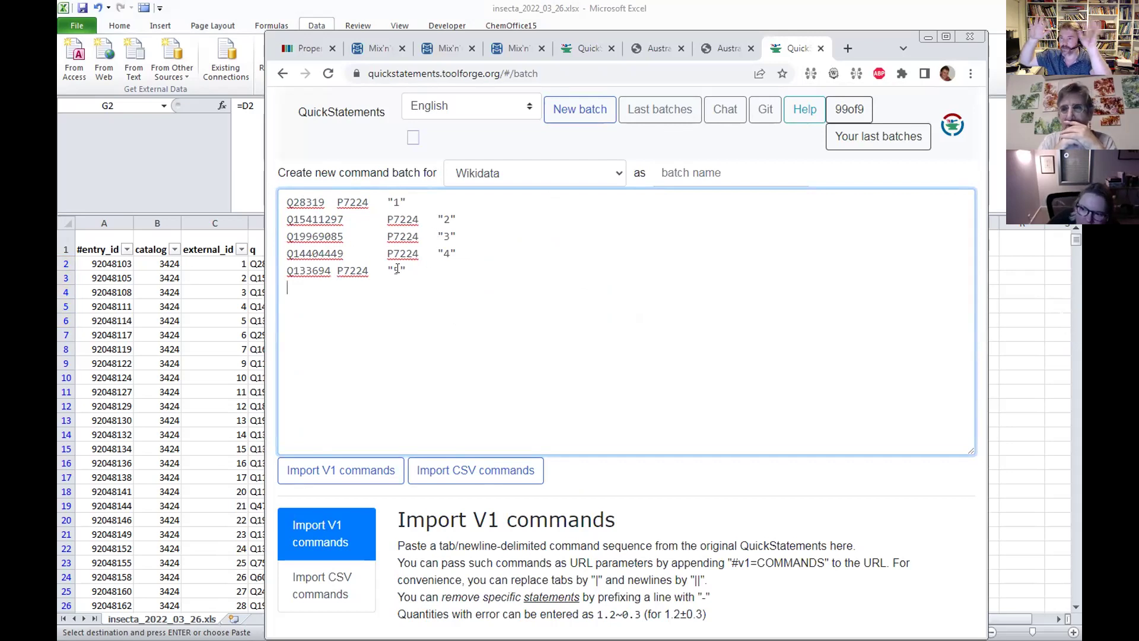
{"action": "left_click", "coordinate": [352, 473]}
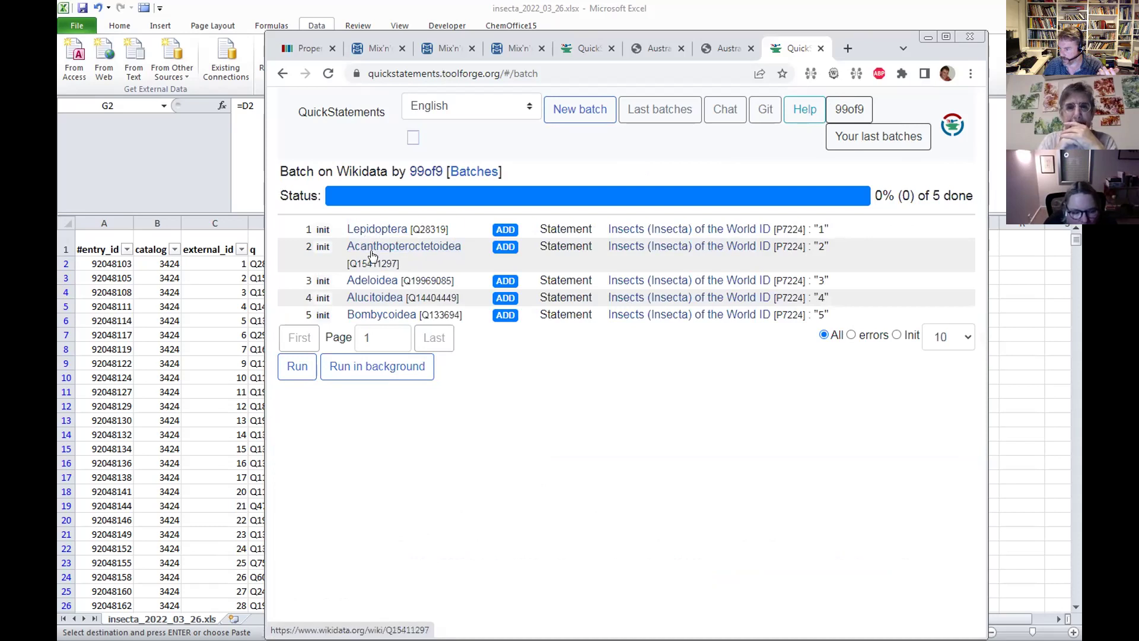
- Open the Wikidata item for Bombycoidea from the batch and find its Insects (Insecta) of the World ID statement
{"action": "right_click", "coordinate": [394, 319]}
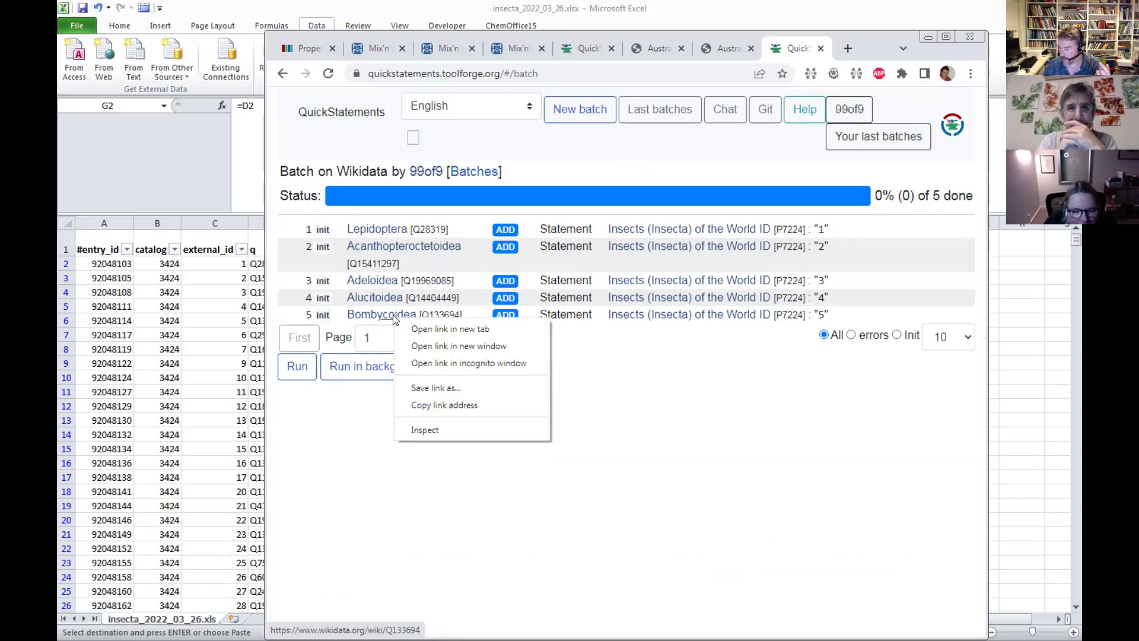
{"action": "left_click", "coordinate": [425, 328]}
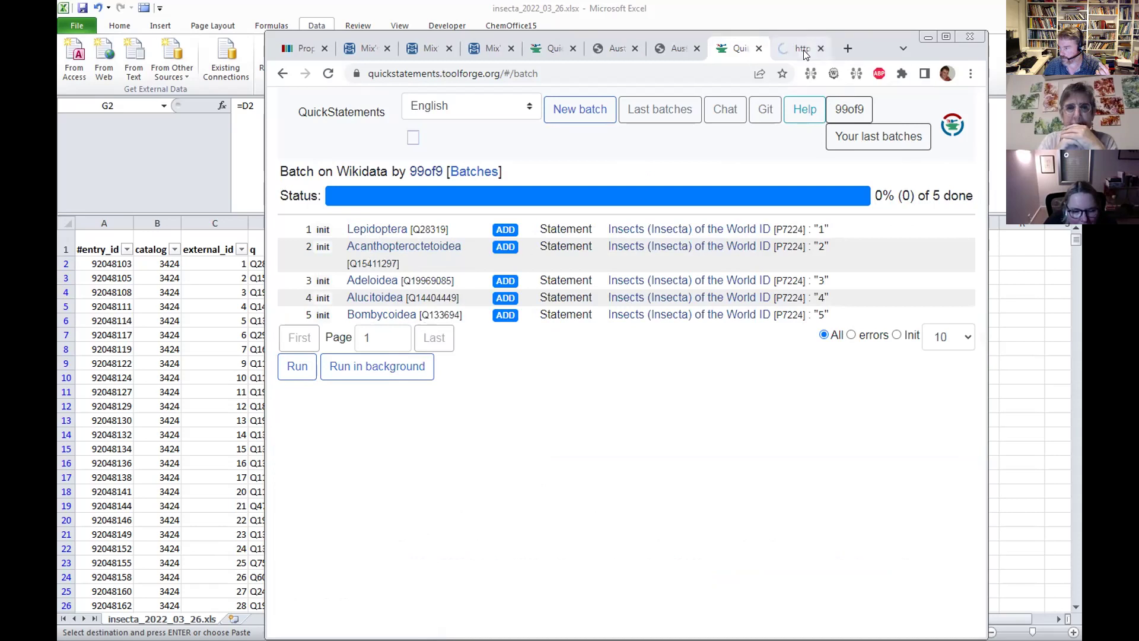
{"action": "left_click", "coordinate": [801, 48]}
{"action": "left_click_drag", "start_coordinate": [980, 128], "coordinate": [987, 447]}
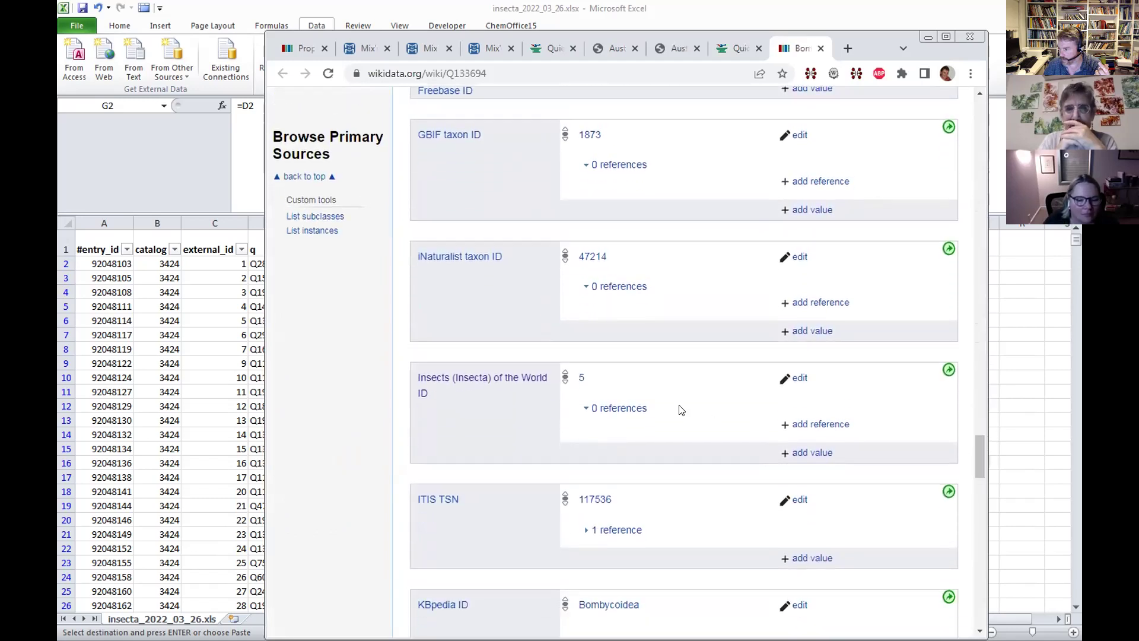
- Open the insecta.pro page linked from the Insects (Insecta) of the World ID and check its URL and taxon name against Bombycoidea
{"action": "right_click", "coordinate": [582, 382]}
{"action": "left_click", "coordinate": [602, 392]}
{"action": "left_click", "coordinate": [799, 49]}
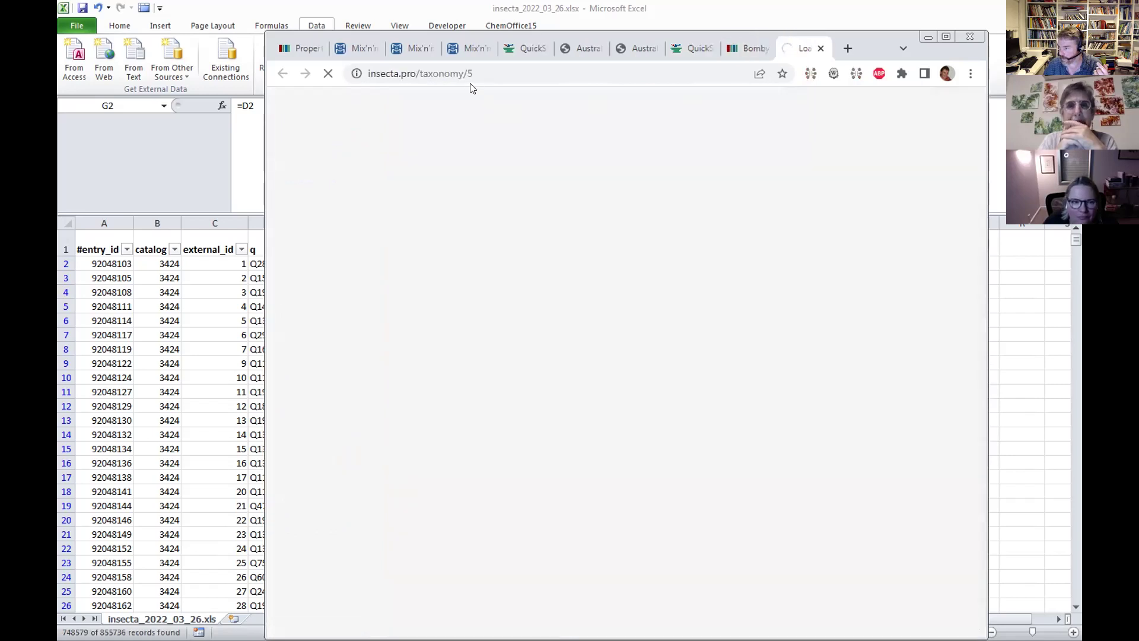
{"action": "left_click", "coordinate": [481, 73]}
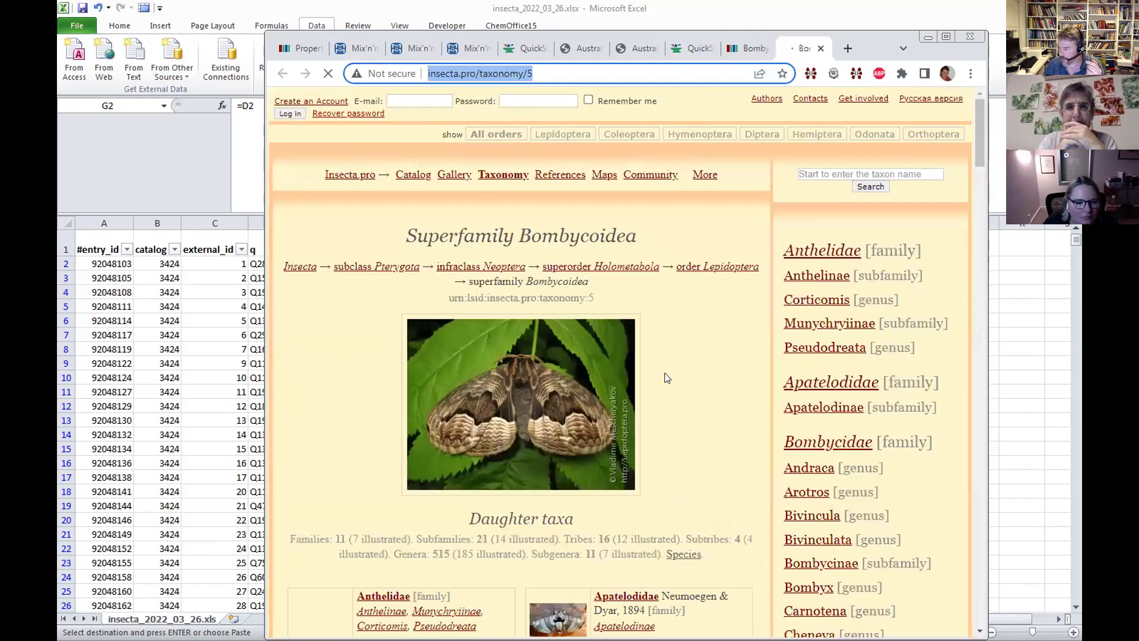
{"action": "scroll", "coordinate": [710, 409], "scroll_direction": "down", "scroll_amount": 1}
{"action": "scroll", "coordinate": [712, 409], "scroll_direction": "up", "scroll_amount": 1}
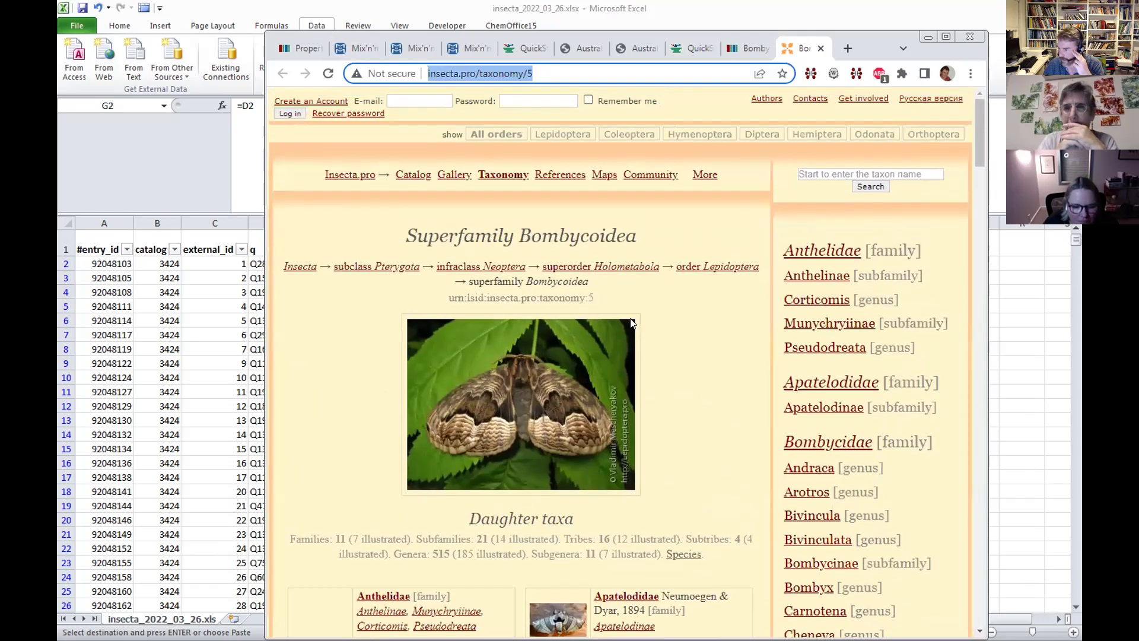
{"action": "left_click_drag", "start_coordinate": [521, 231], "coordinate": [645, 243]}
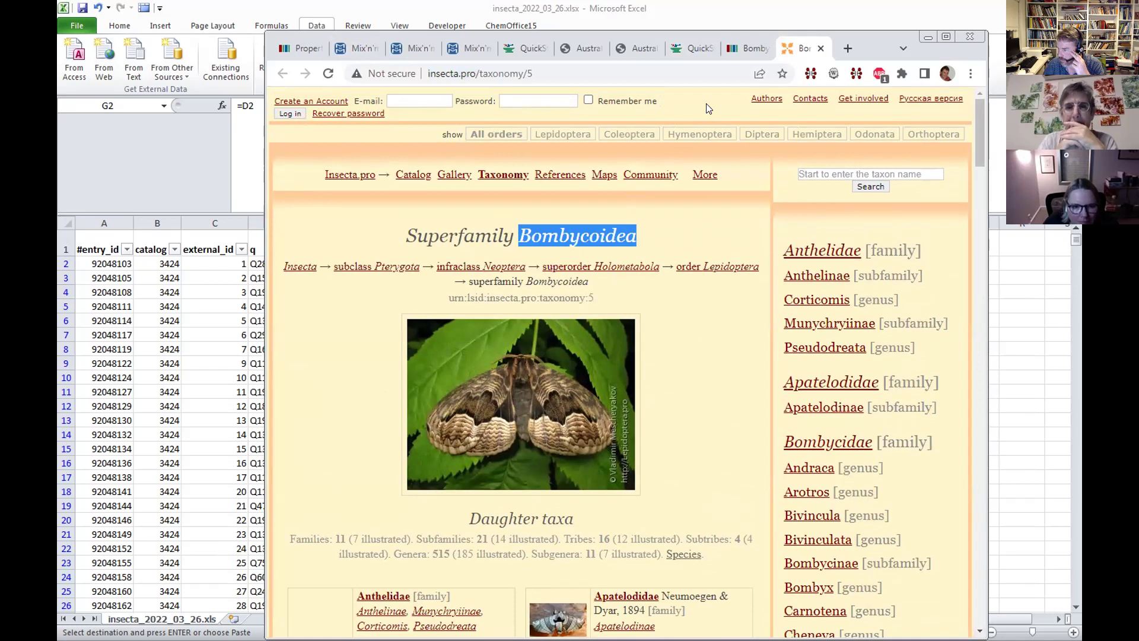
- Return to the QuickStatements batch of five P7224 statements and run it in the background
{"action": "left_click", "coordinate": [746, 48]}
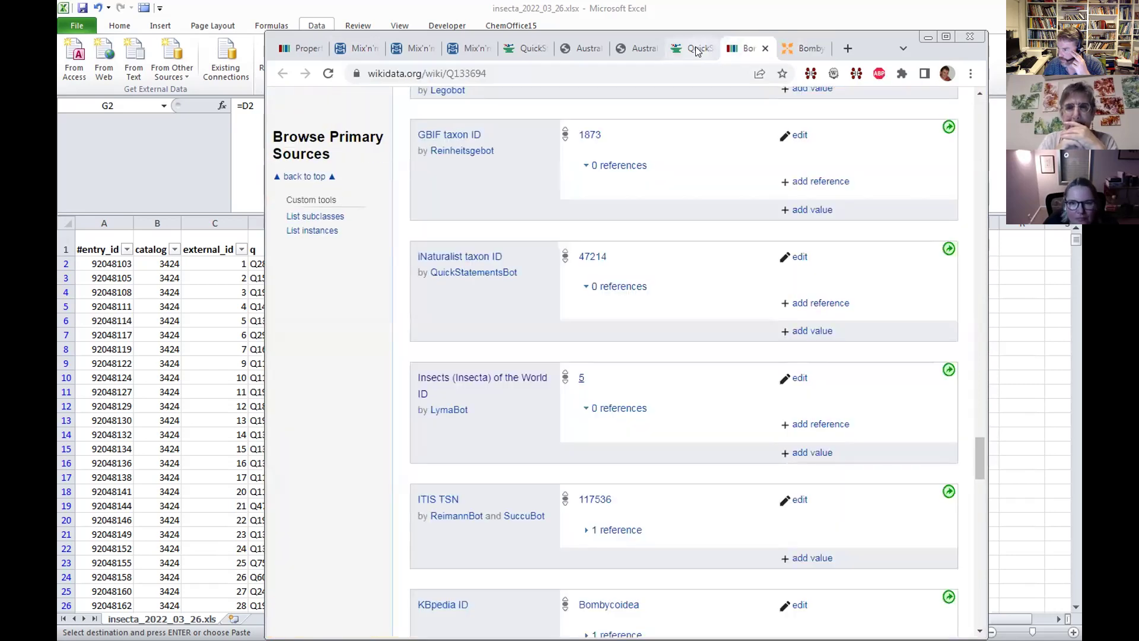
{"action": "left_click", "coordinate": [698, 51]}
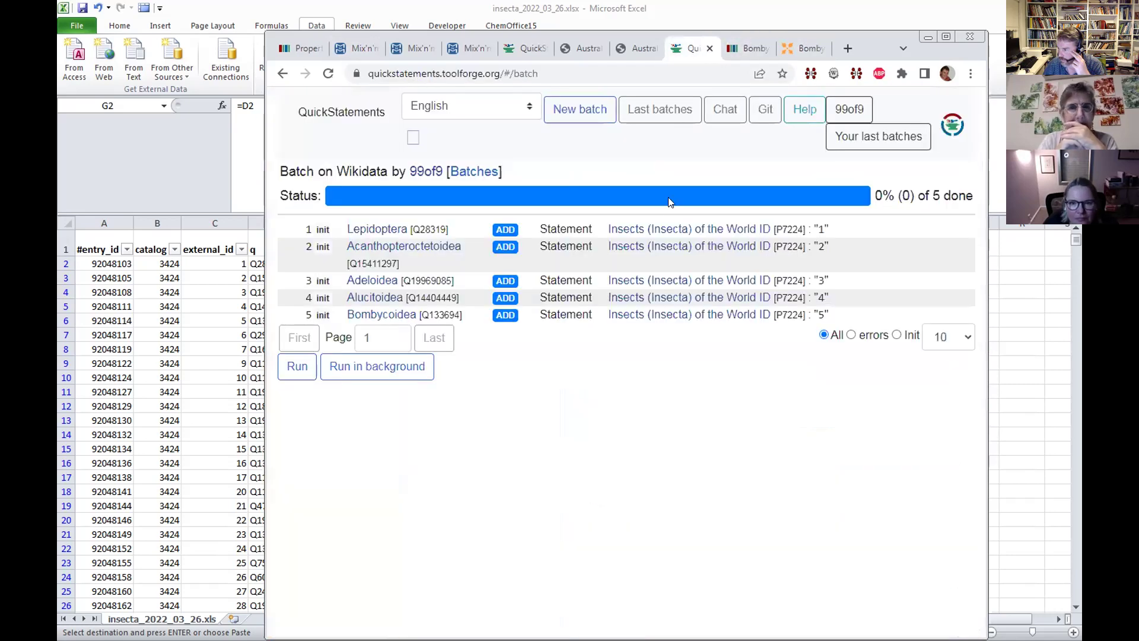
{"action": "right_click", "coordinate": [384, 316]}
{"action": "left_click", "coordinate": [415, 323]}
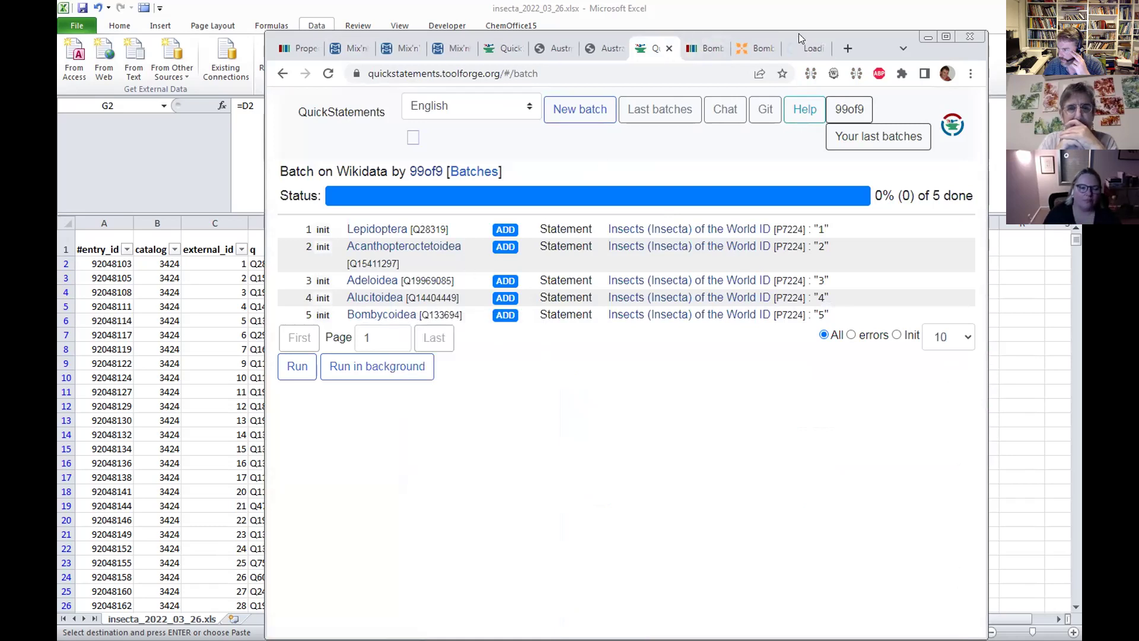
{"action": "left_click", "coordinate": [768, 43]}
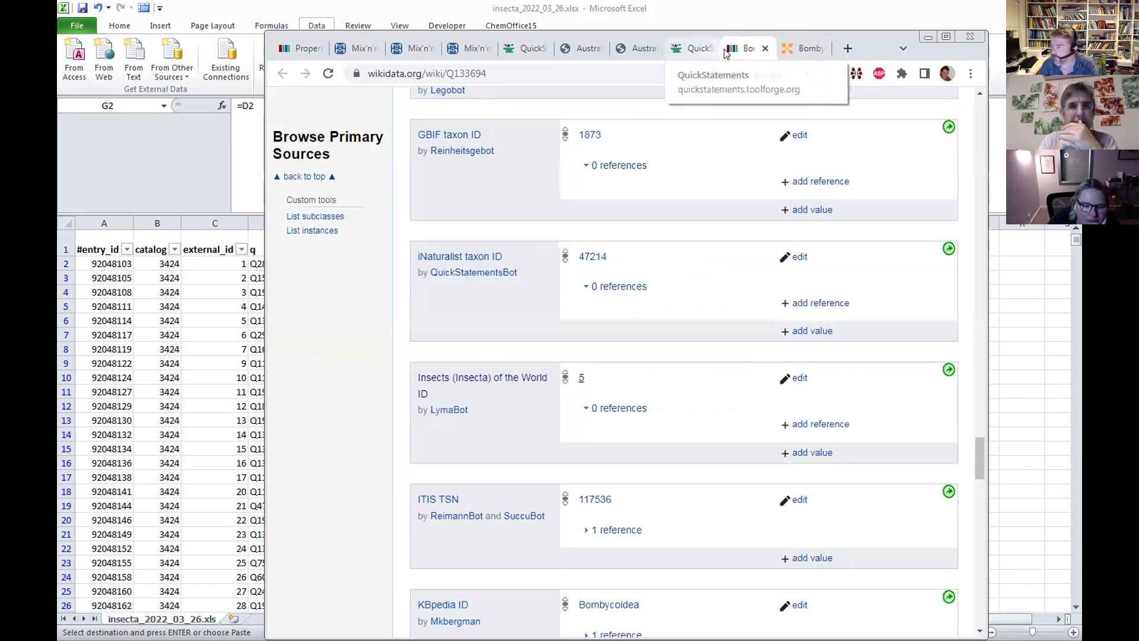
{"action": "left_click", "coordinate": [691, 48]}
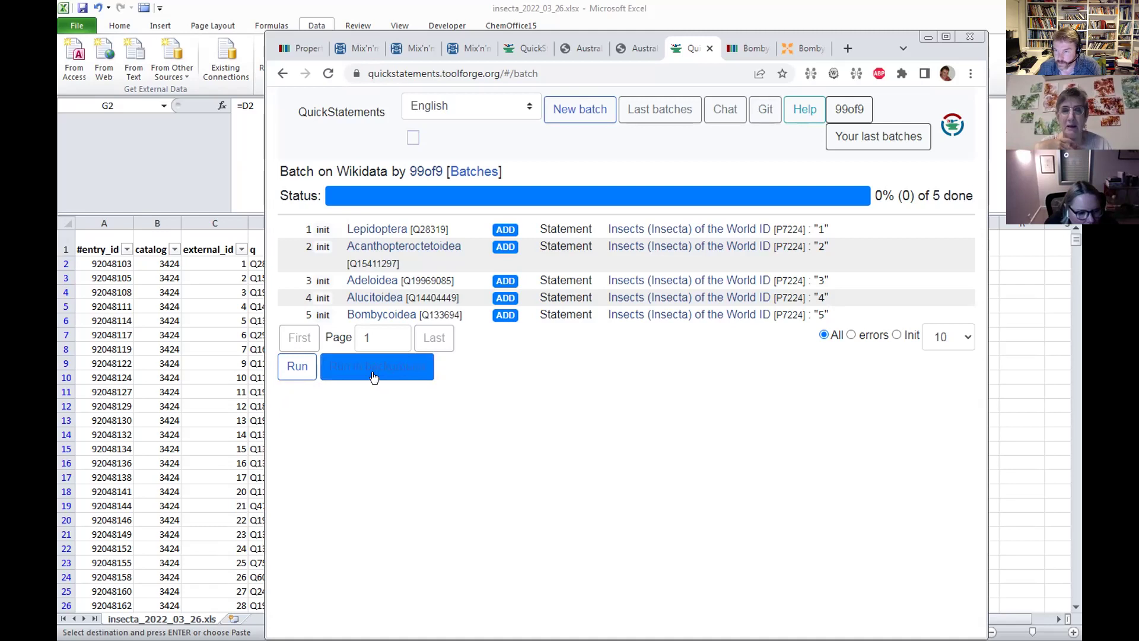
{"action": "left_click", "coordinate": [376, 371]}
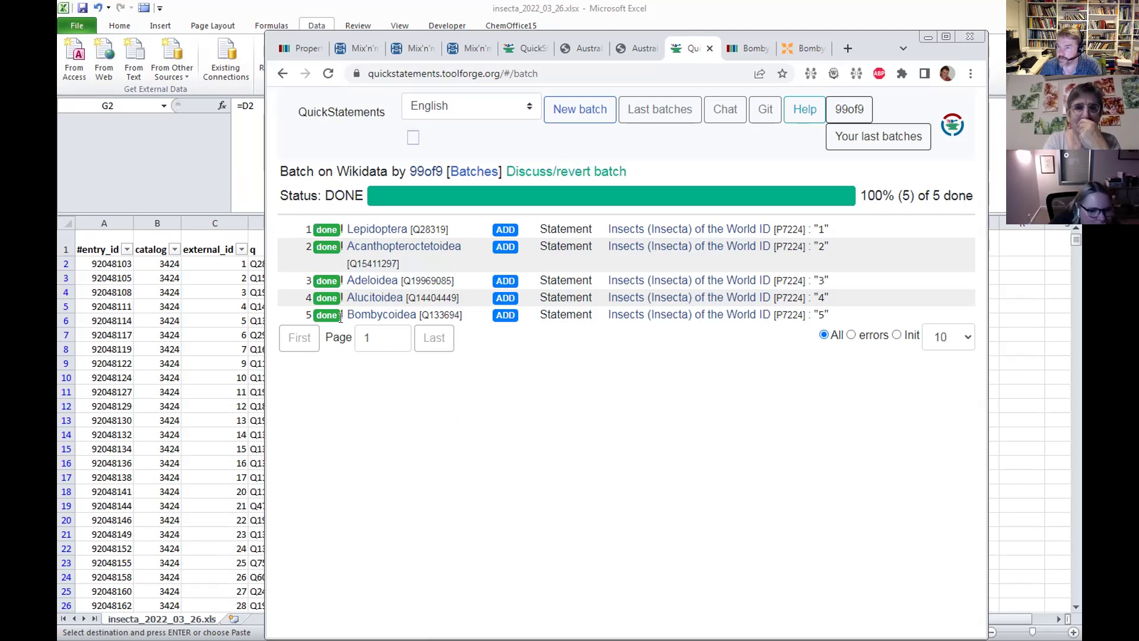
- Open the account's Wikidata contributions from the Bombycoidea item page and look for edits made by the batch
{"action": "mouse_move", "coordinate": [340, 317]}
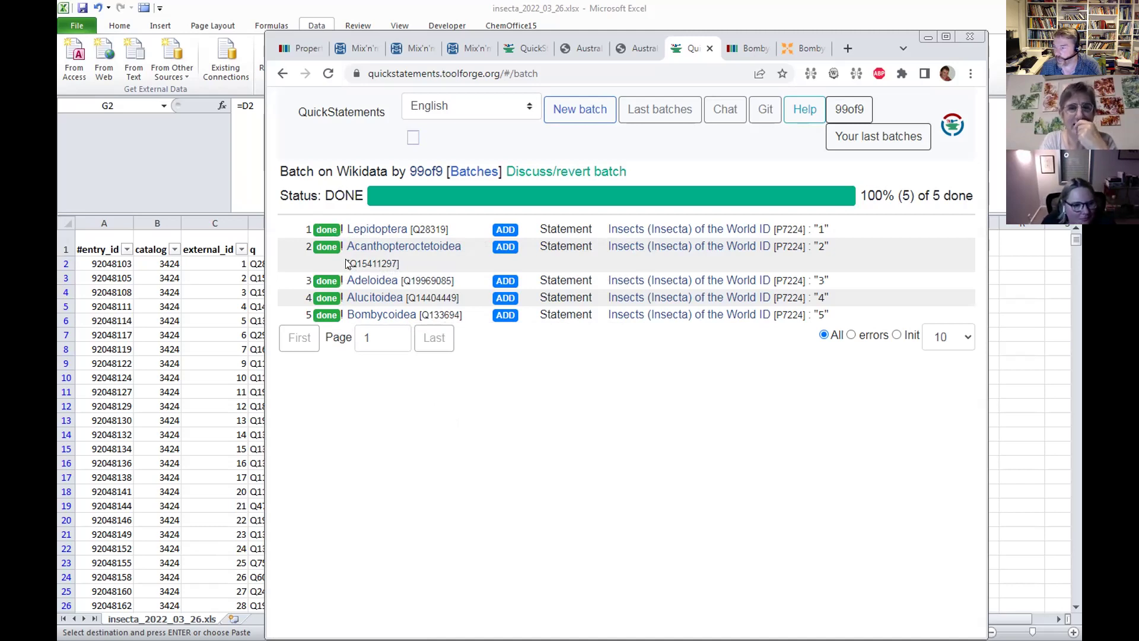
{"action": "left_click", "coordinate": [749, 48]}
{"action": "left_click_drag", "start_coordinate": [980, 409], "coordinate": [981, 110]}
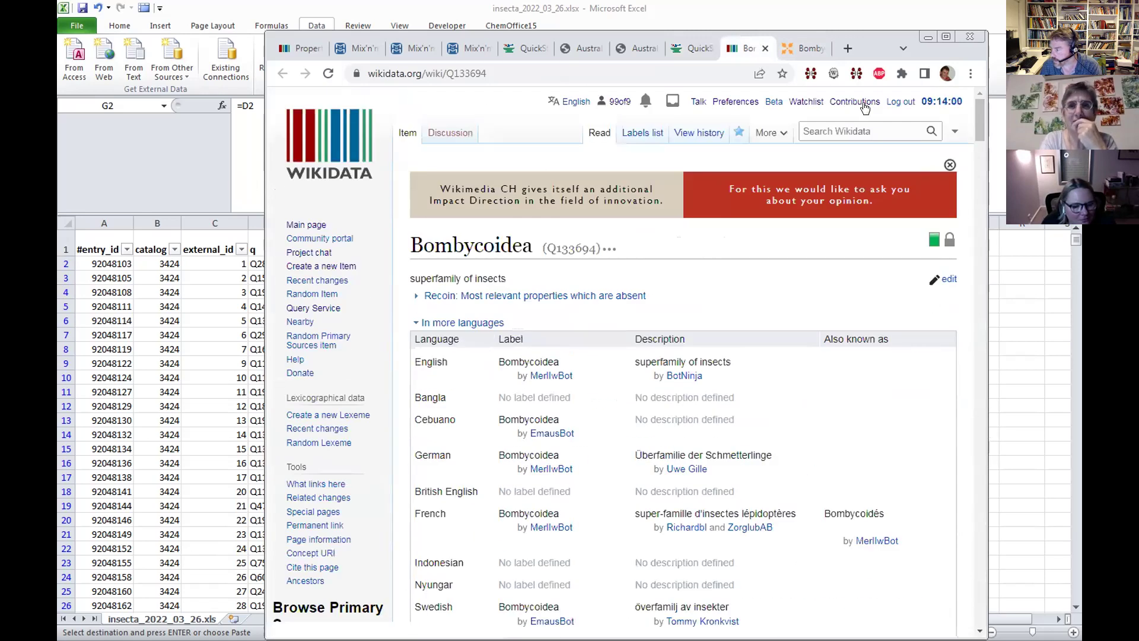
{"action": "left_click", "coordinate": [866, 105]}
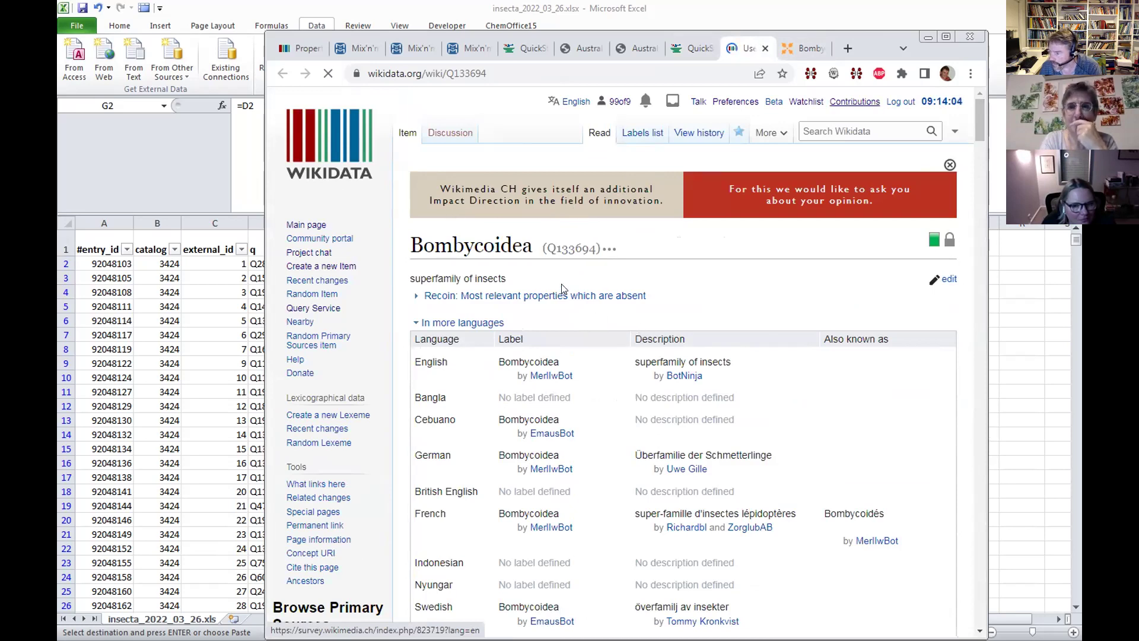
{"action": "scroll", "coordinate": [485, 171], "scroll_direction": "down", "scroll_amount": 1}
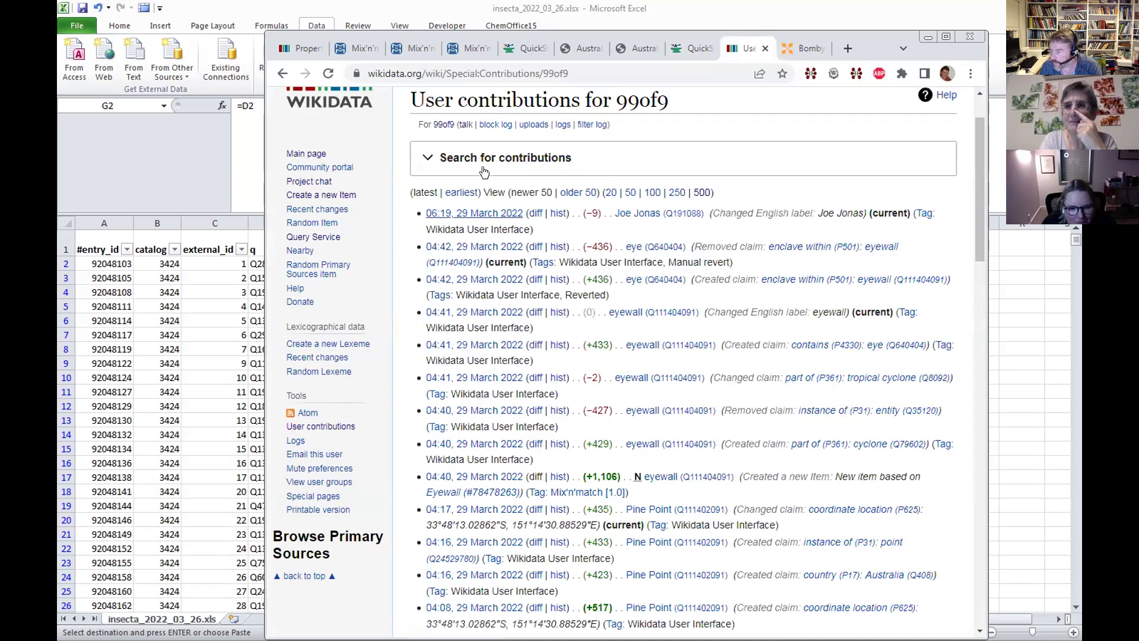
{"action": "scroll", "coordinate": [485, 171], "scroll_direction": "up", "scroll_amount": 1}
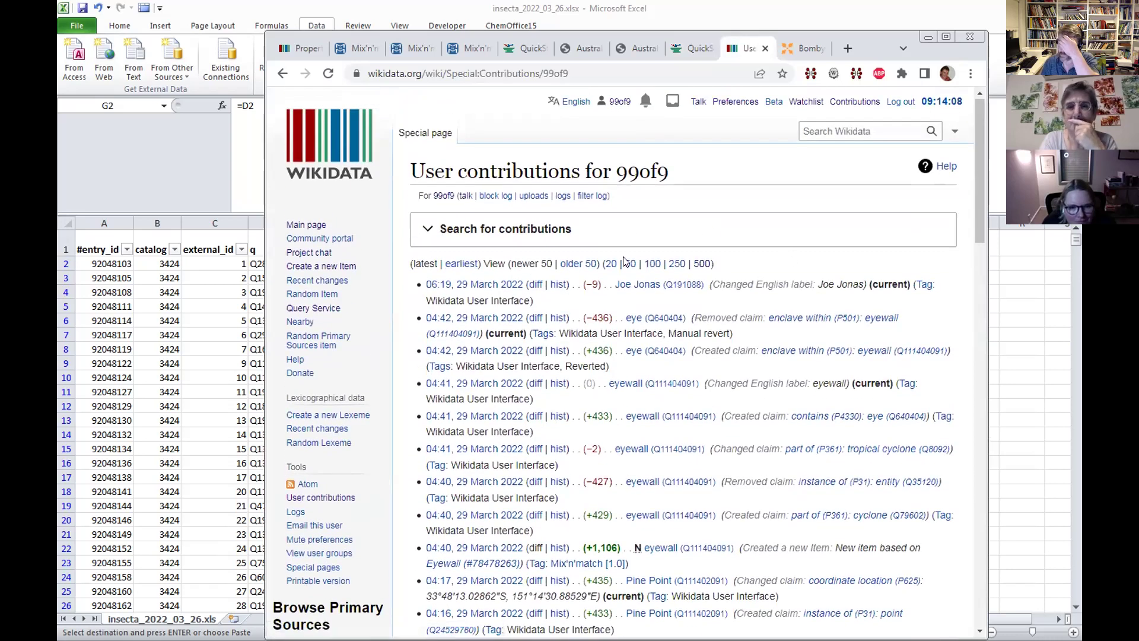
- Start a new QuickStatements batch with the item, P and id cells of rows 7 to 97 and import them as V1 commands
{"action": "left_click", "coordinate": [682, 49]}
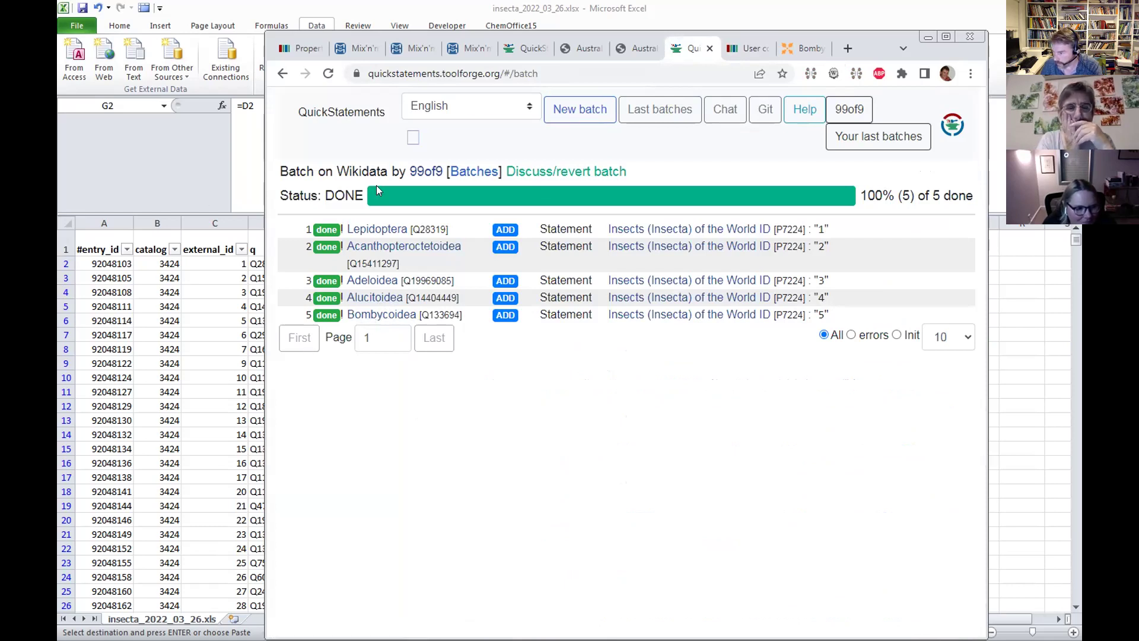
{"action": "left_click", "coordinate": [575, 120]}
{"action": "left_click", "coordinate": [178, 202]}
{"action": "left_click_drag", "start_coordinate": [520, 334], "coordinate": [598, 394]}
{"action": "key", "text": "ctrl+c"}
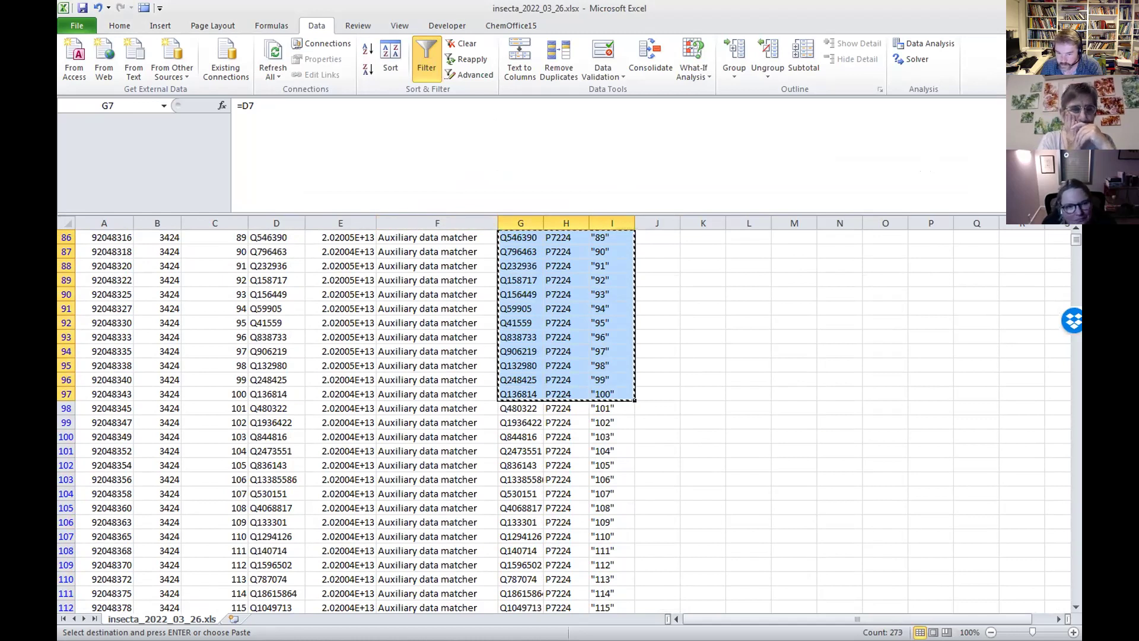
{"action": "key", "text": "alt+Tab"}
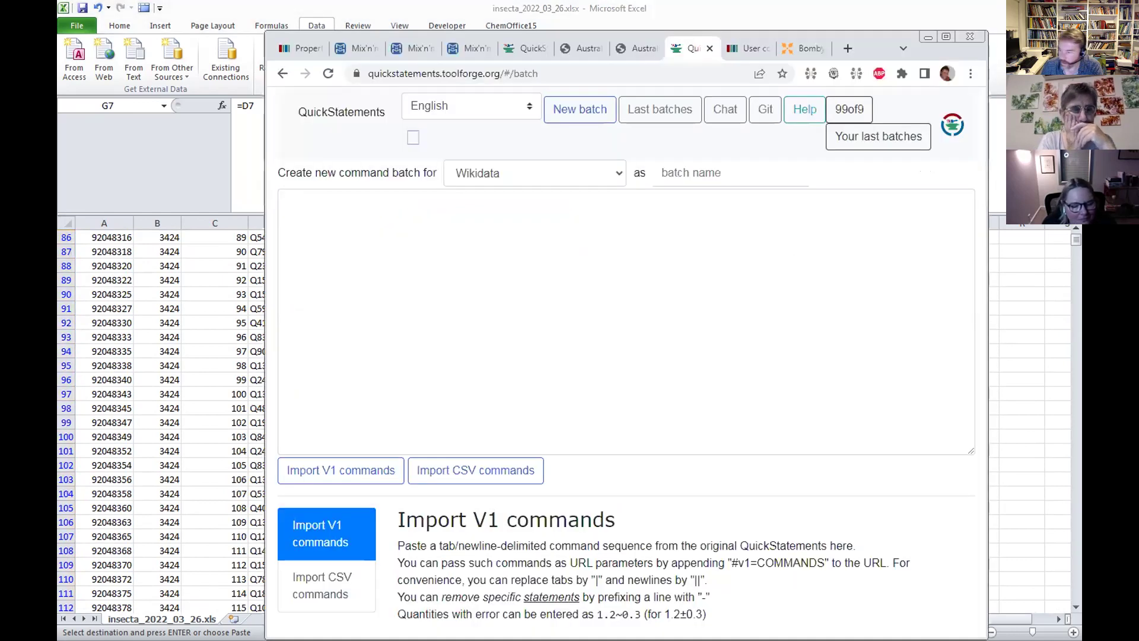
{"action": "left_click", "coordinate": [462, 306]}
{"action": "key", "text": "ctrl+v"}
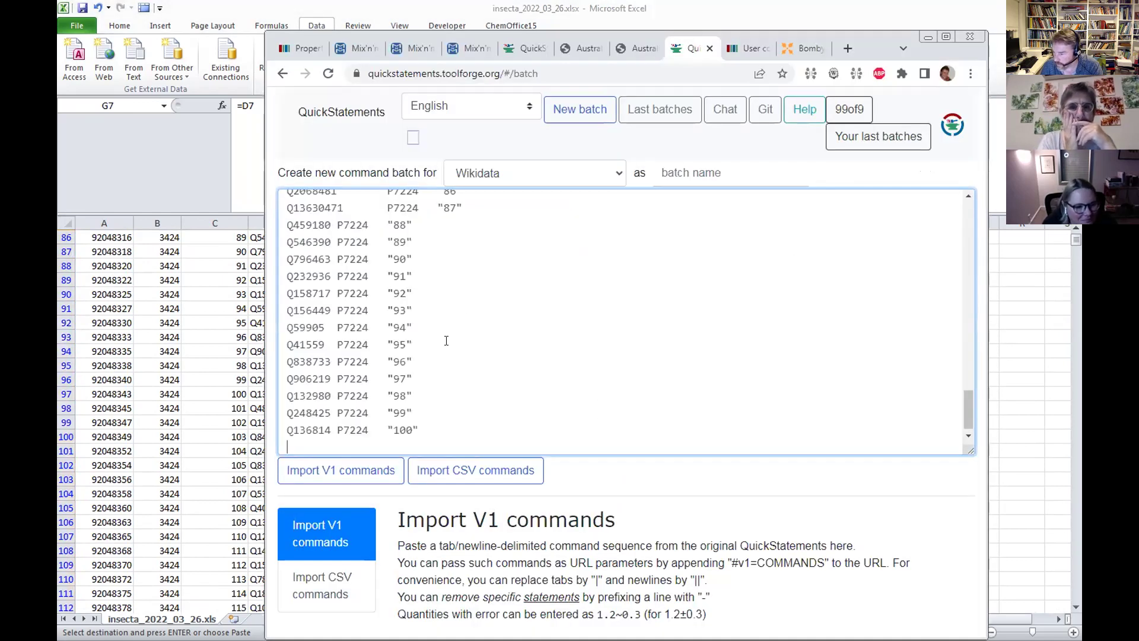
{"action": "left_click", "coordinate": [363, 472]}
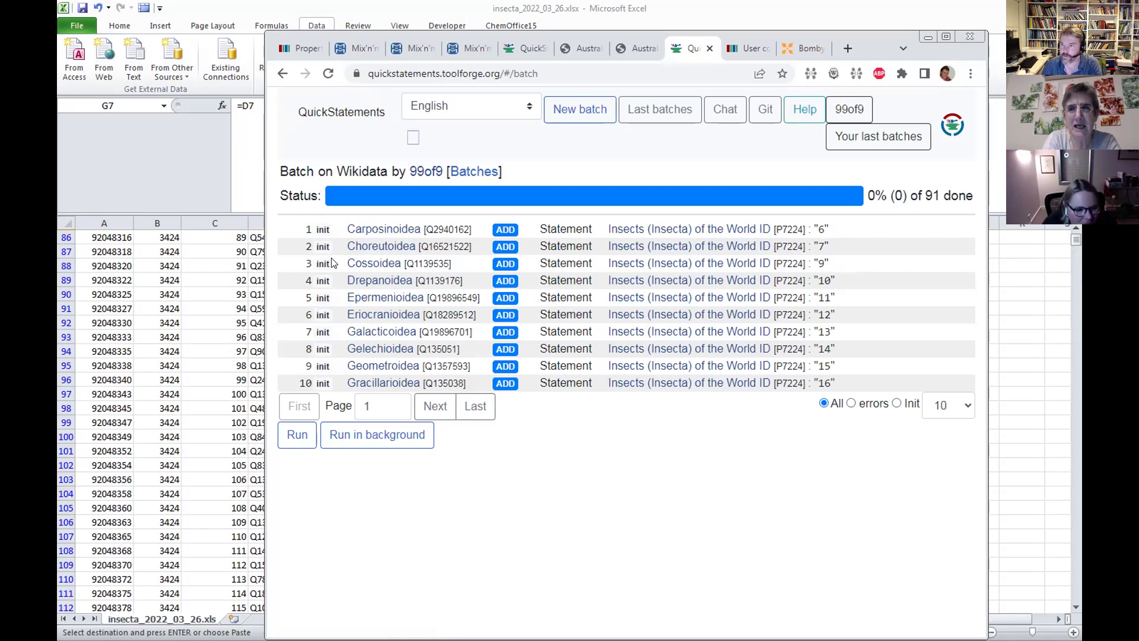
- Run the QuickStatements batch of P7224 statements in the browser and show 500 commands per page
{"action": "left_click", "coordinate": [298, 436]}
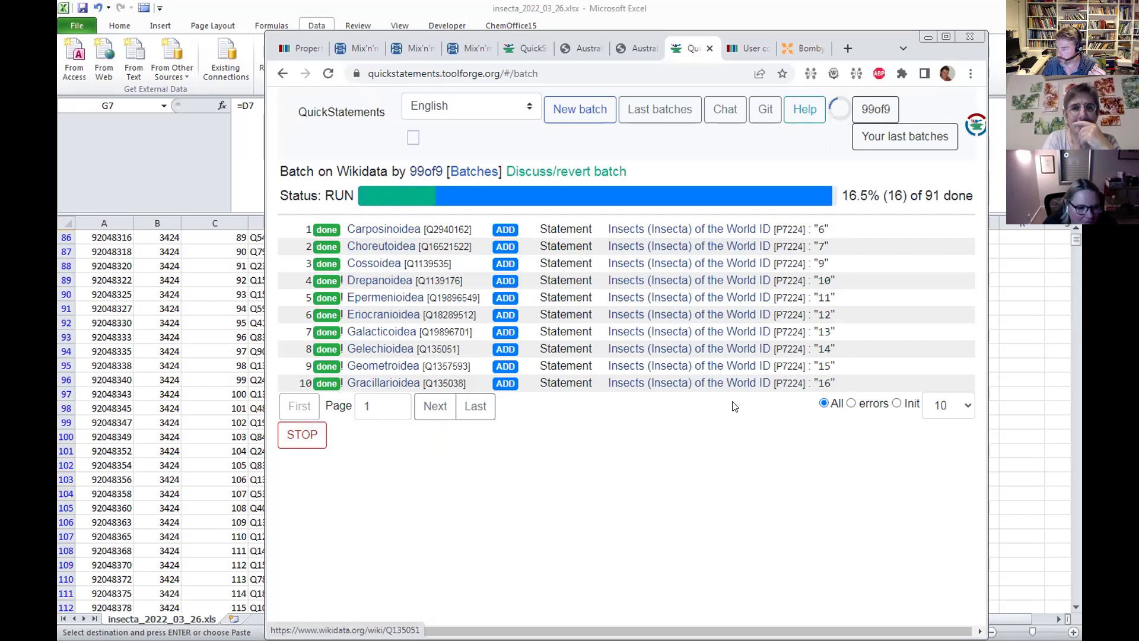
{"action": "left_click", "coordinate": [949, 405]}
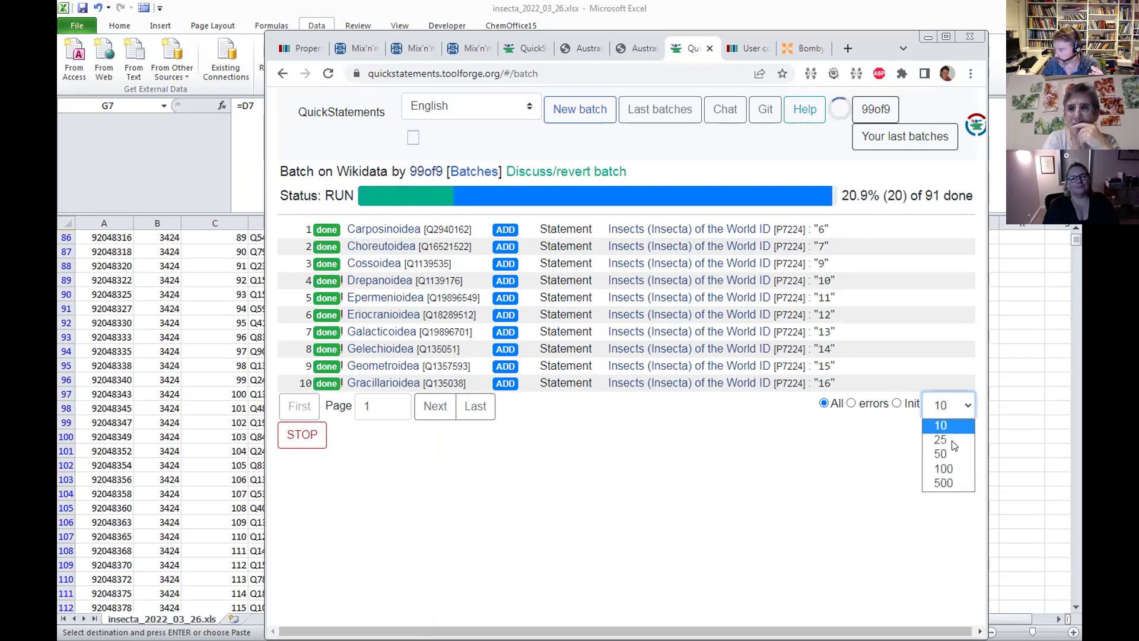
{"action": "left_click", "coordinate": [948, 483]}
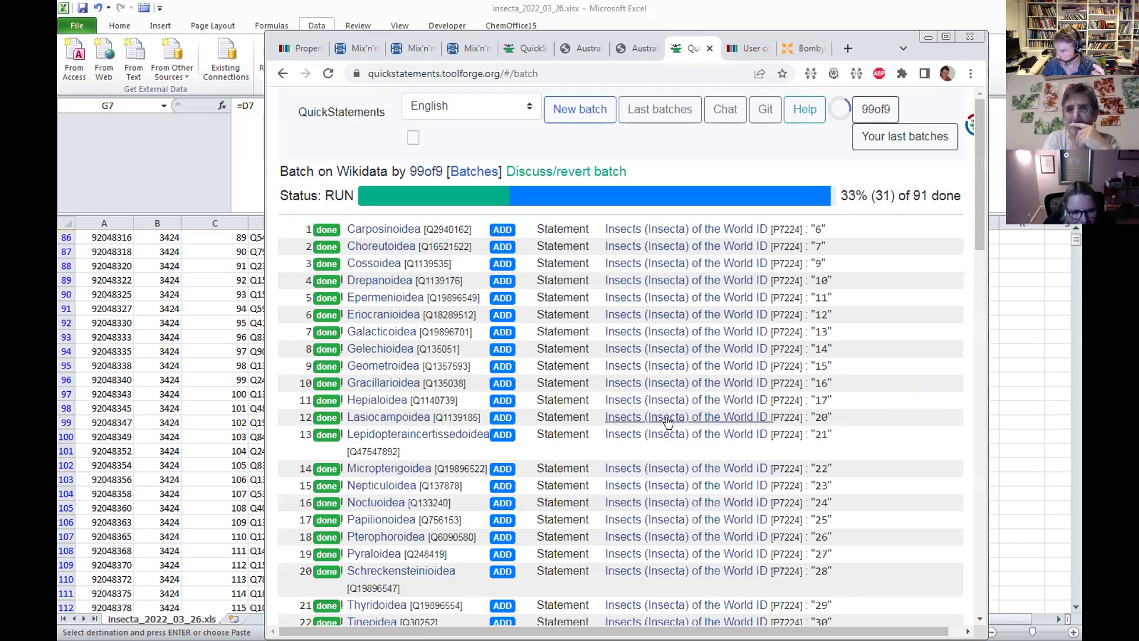
- Look through the command list to follow the status of each P7224 statement while the batch runs
{"action": "scroll", "coordinate": [700, 422], "scroll_direction": "down", "scroll_amount": 3}
{"action": "scroll", "coordinate": [341, 373], "scroll_direction": "down", "scroll_amount": 4}
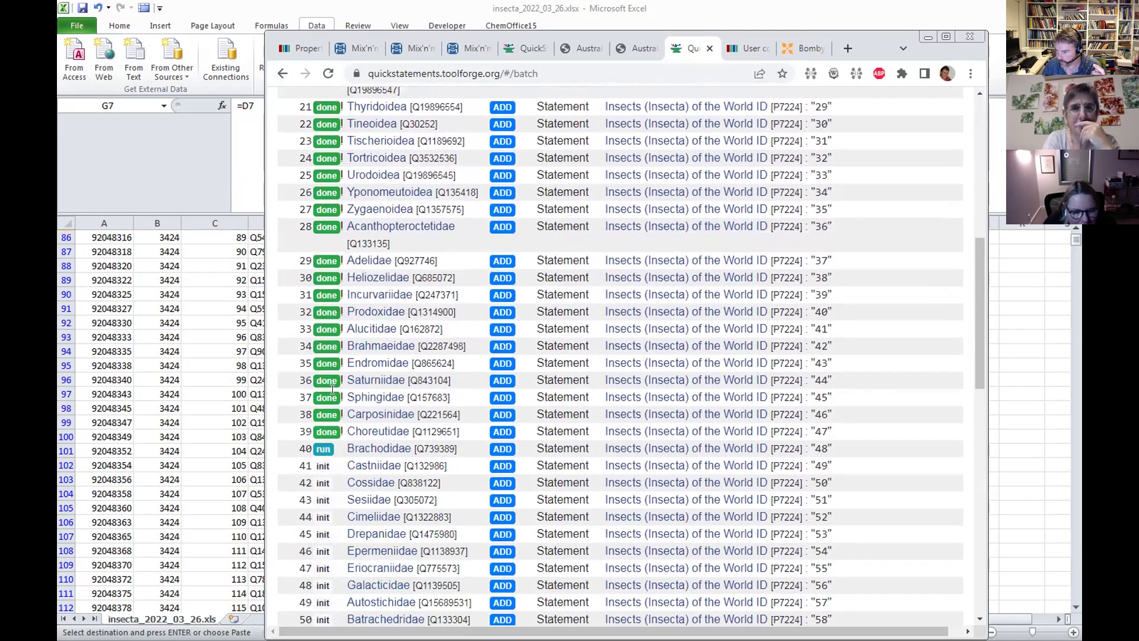
{"action": "scroll", "coordinate": [335, 356], "scroll_direction": "down", "scroll_amount": 3}
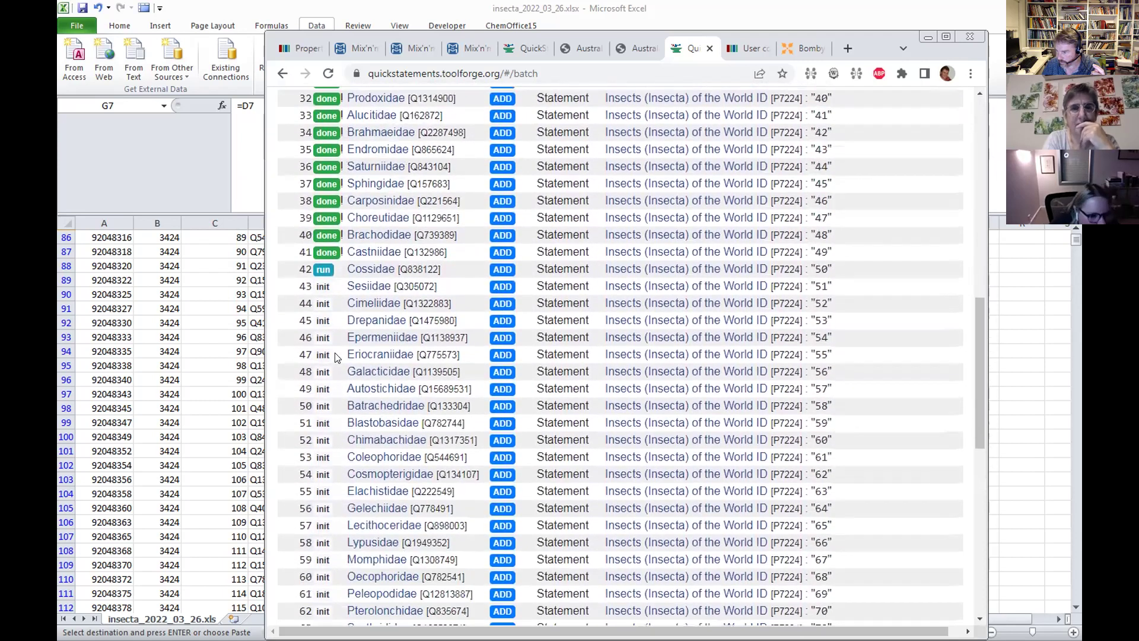
{"action": "scroll", "coordinate": [336, 356], "scroll_direction": "down", "scroll_amount": 1}
{"action": "scroll", "coordinate": [336, 355], "scroll_direction": "up", "scroll_amount": 5}
{"action": "scroll", "coordinate": [334, 353], "scroll_direction": "up", "scroll_amount": 6}
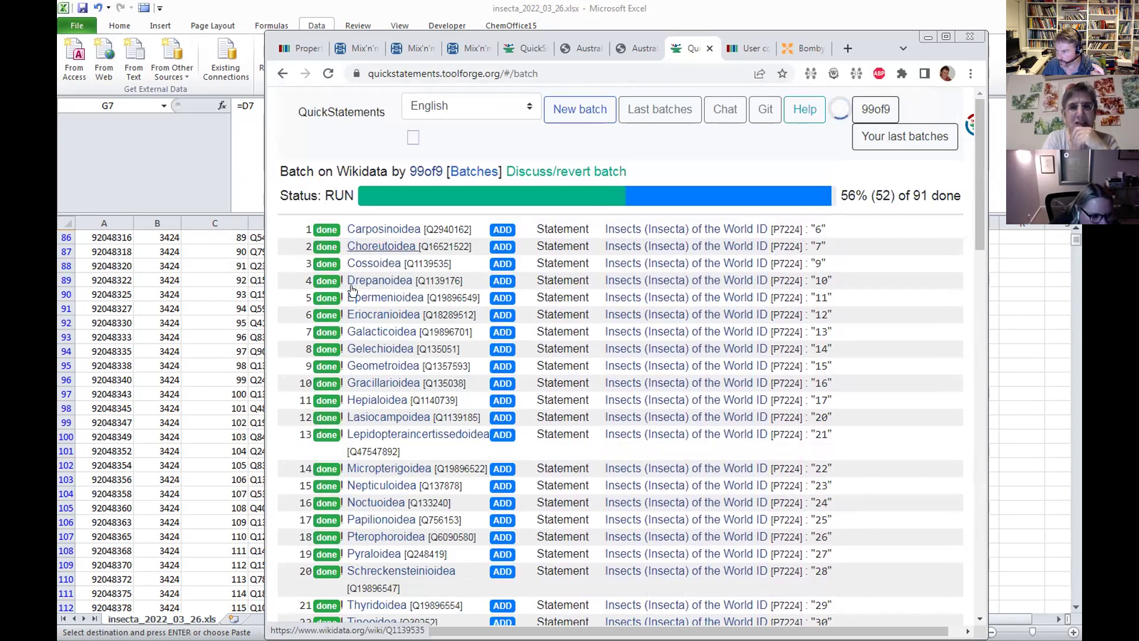
{"action": "scroll", "coordinate": [350, 356], "scroll_direction": "down", "scroll_amount": 9}
{"action": "scroll", "coordinate": [348, 363], "scroll_direction": "down", "scroll_amount": 5}
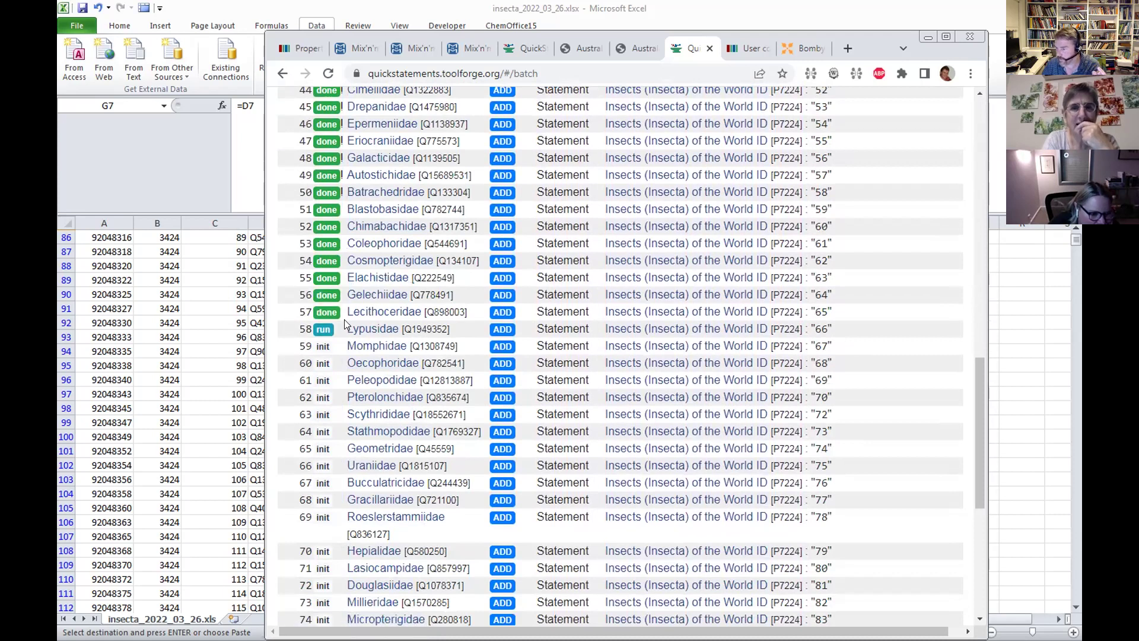
{"action": "scroll", "coordinate": [472, 460], "scroll_direction": "down", "scroll_amount": 6}
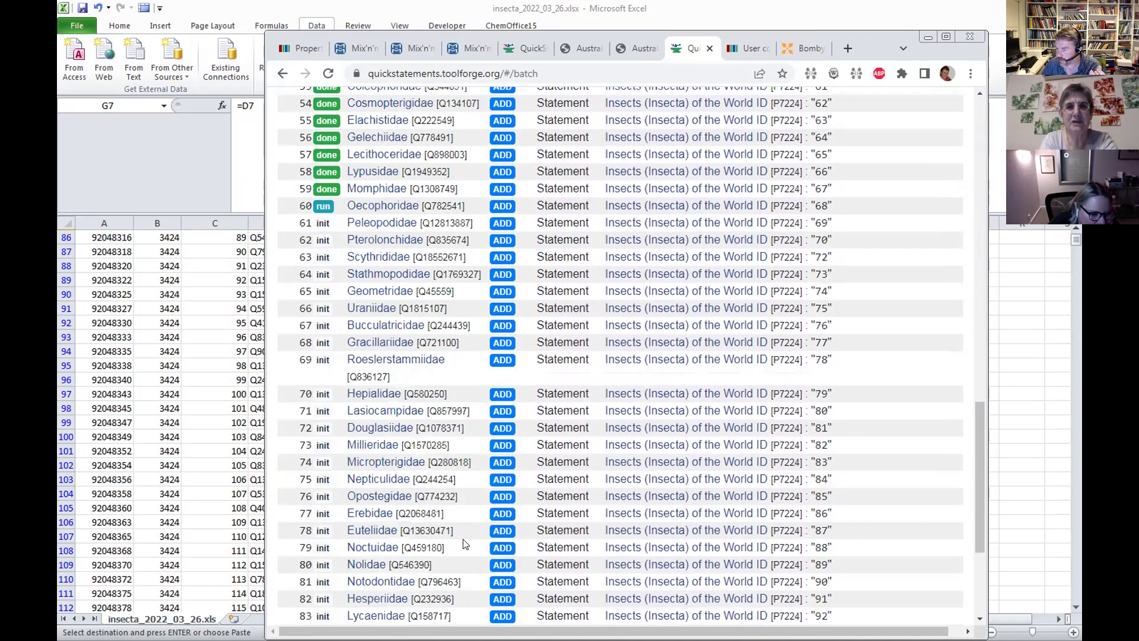
- Stop the running batch and review which commands in the list have been carried out
{"action": "left_click", "coordinate": [303, 605]}
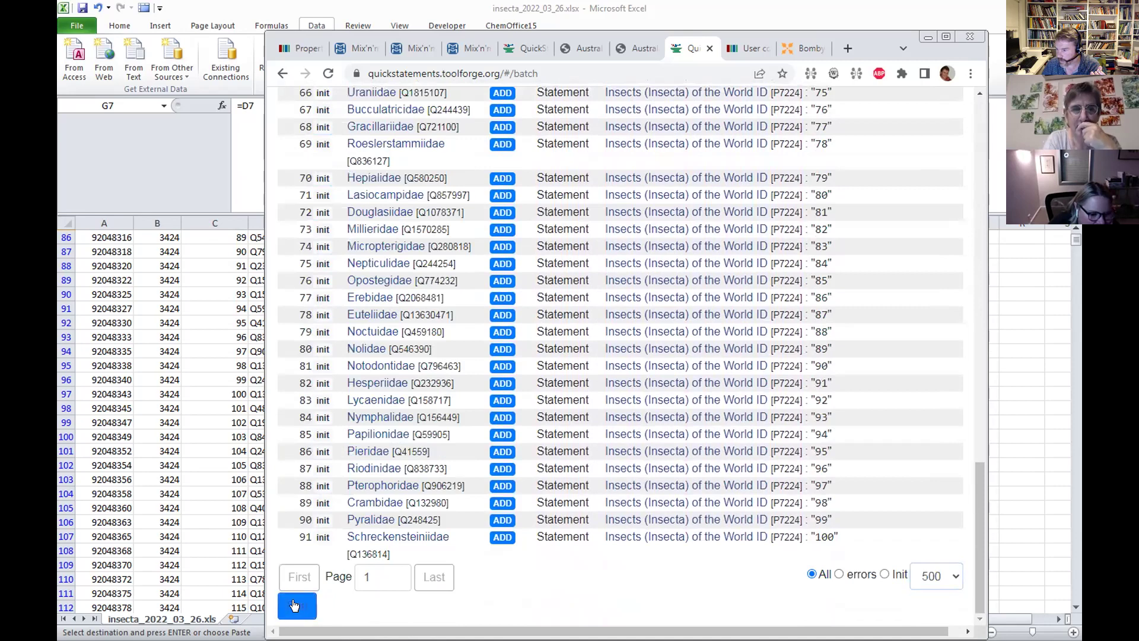
{"action": "scroll", "coordinate": [422, 457], "scroll_direction": "up", "scroll_amount": 5}
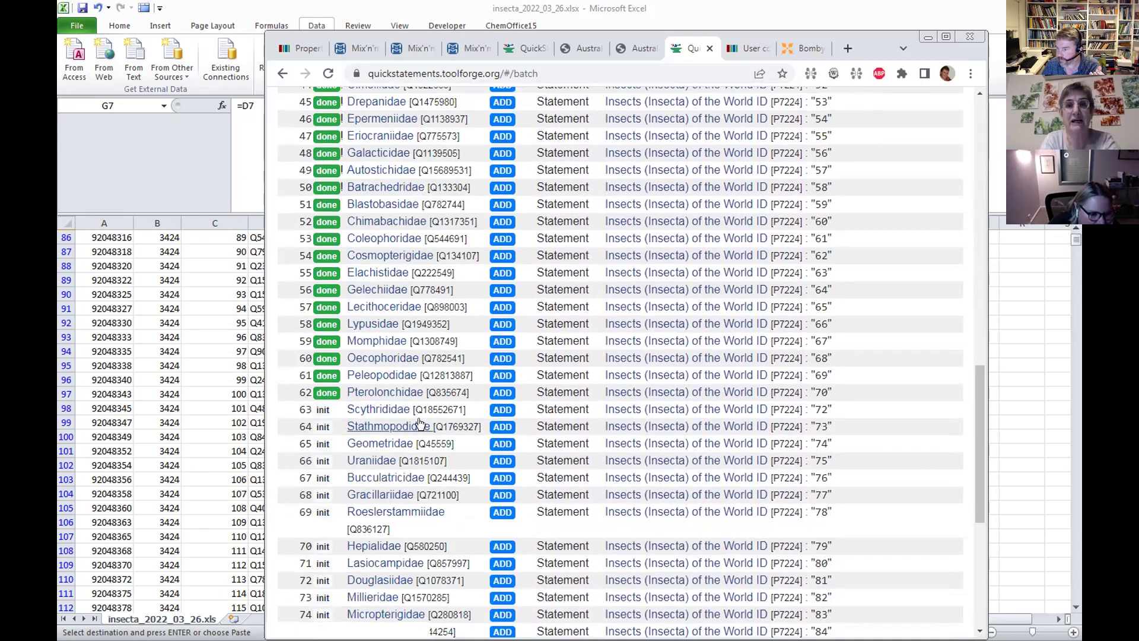
{"action": "scroll", "coordinate": [353, 299], "scroll_direction": "up", "scroll_amount": 12}
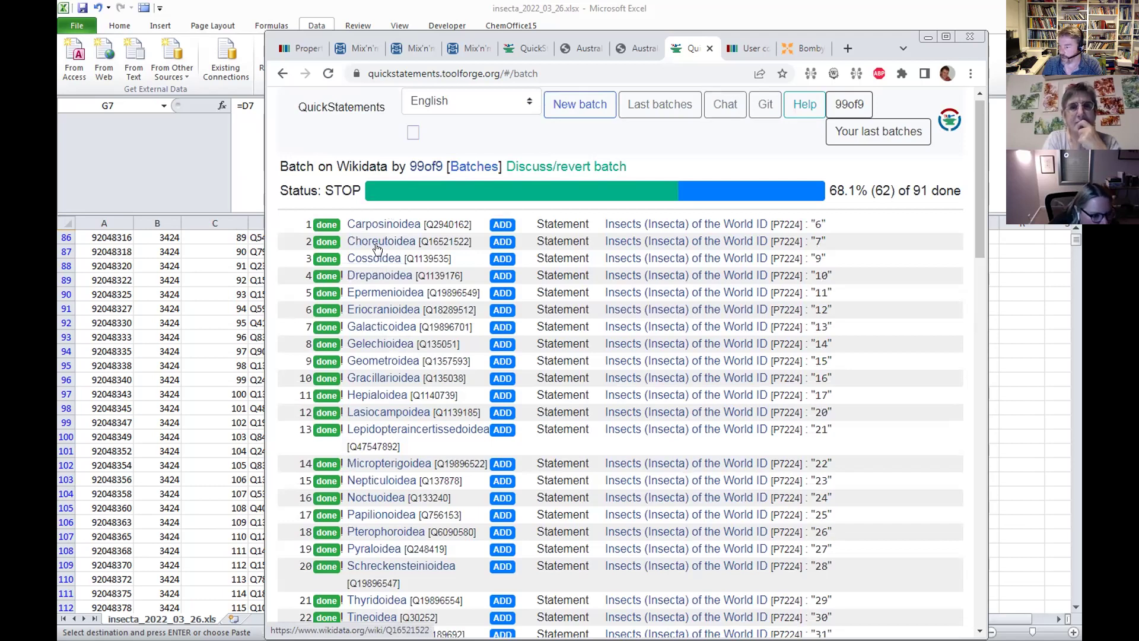
{"action": "scroll", "coordinate": [593, 450], "scroll_direction": "down", "scroll_amount": 5}
{"action": "scroll", "coordinate": [594, 453], "scroll_direction": "down", "scroll_amount": 15}
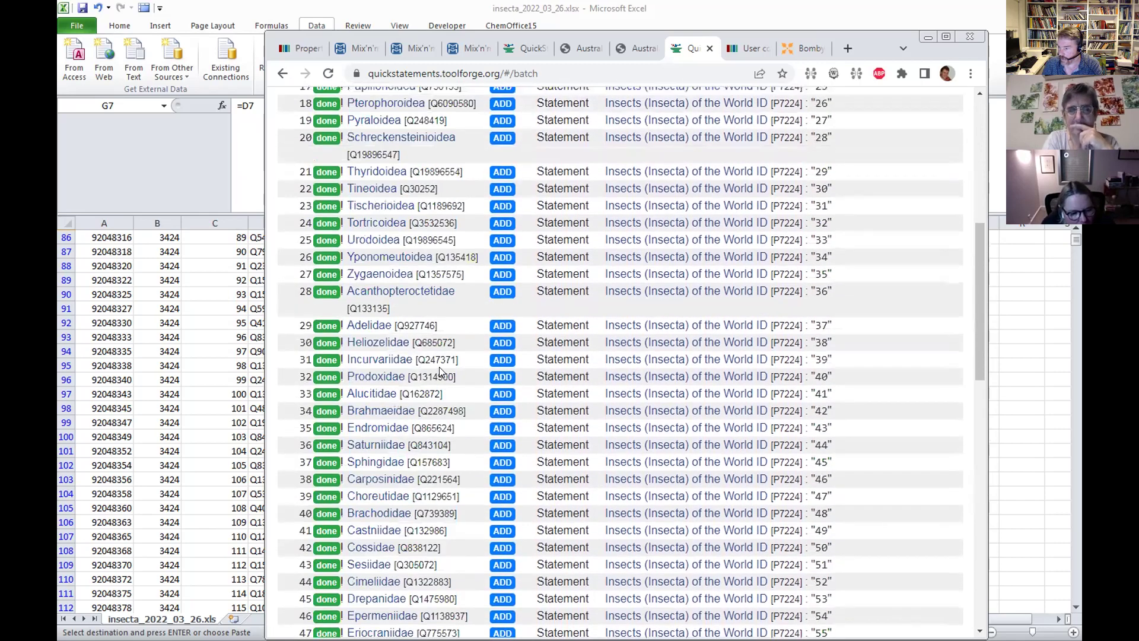
{"action": "scroll", "coordinate": [439, 366], "scroll_direction": "up", "scroll_amount": 6}
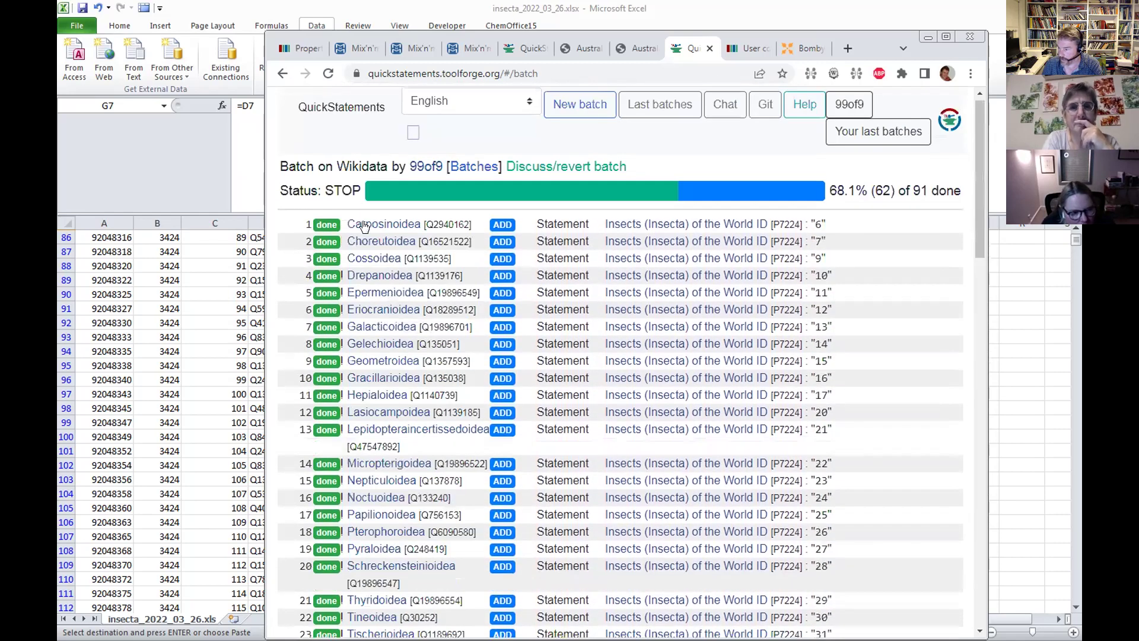
- Reload the account's Wikidata contributions and widen the browser window to inspect the edits made by the batch
{"action": "left_click", "coordinate": [745, 42]}
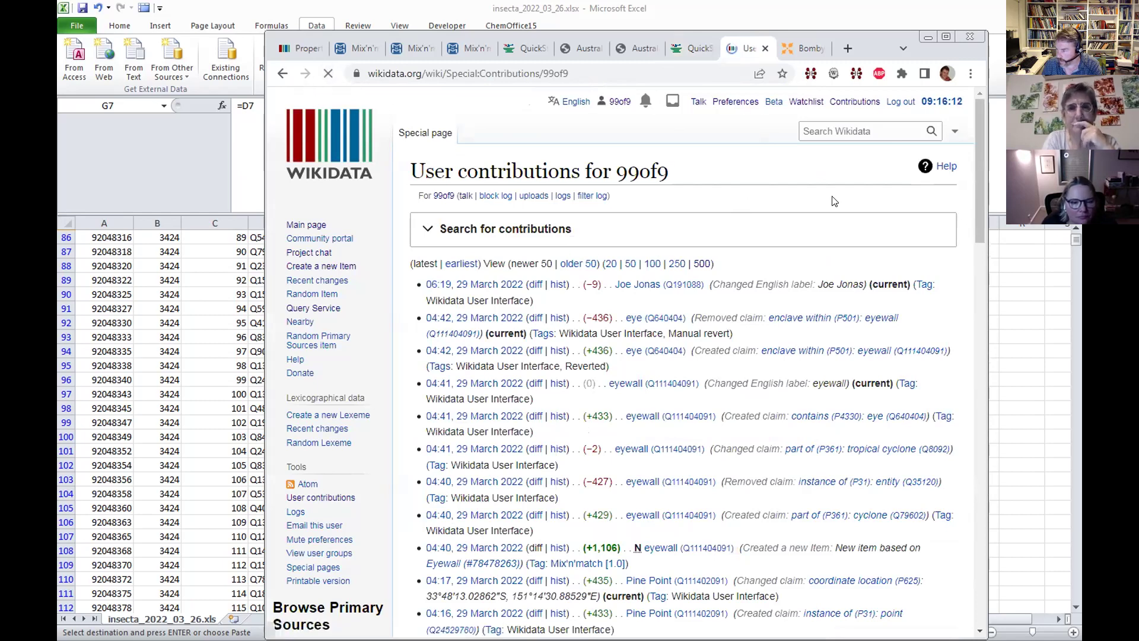
{"action": "scroll", "coordinate": [833, 202], "scroll_direction": "down", "scroll_amount": 1}
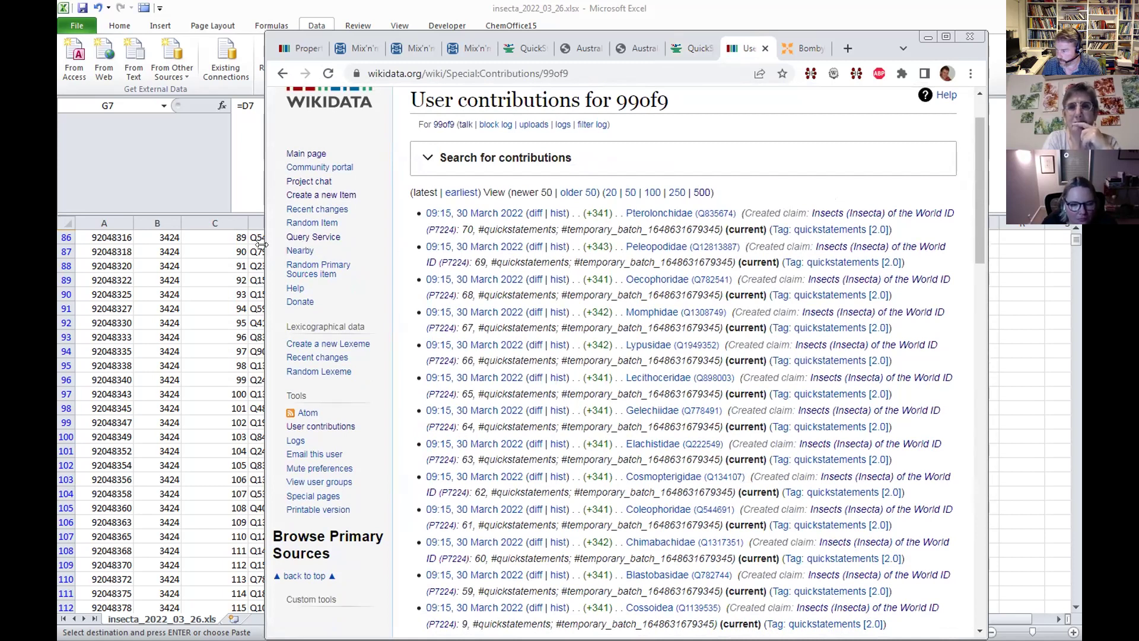
{"action": "left_click_drag", "start_coordinate": [262, 244], "coordinate": [65, 244]}
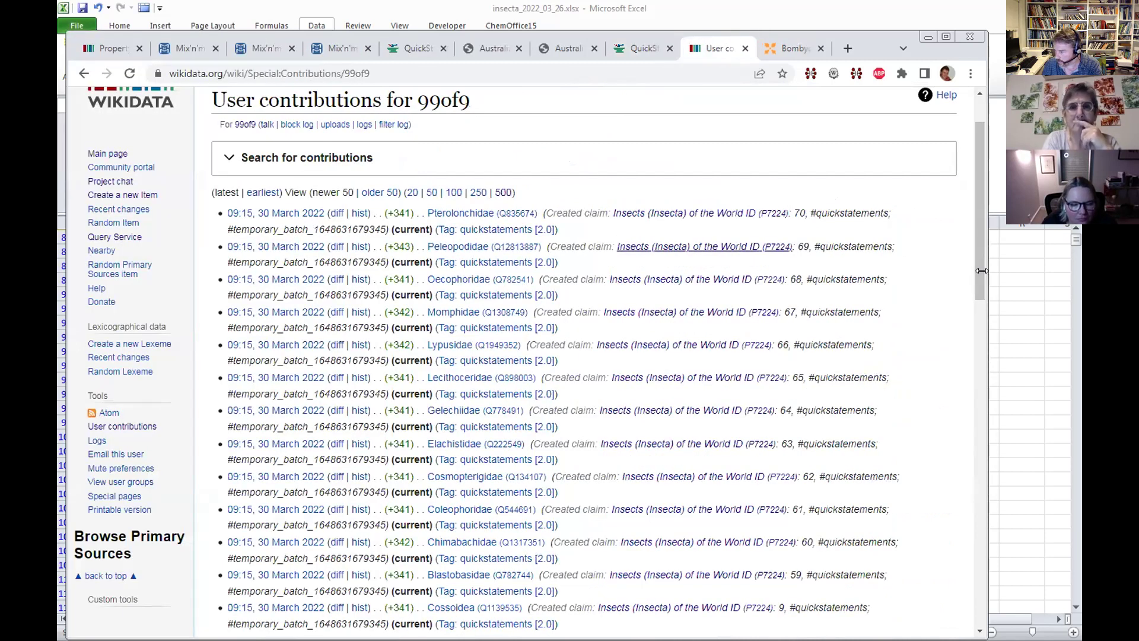
{"action": "left_click_drag", "start_coordinate": [981, 270], "coordinate": [1048, 271]}
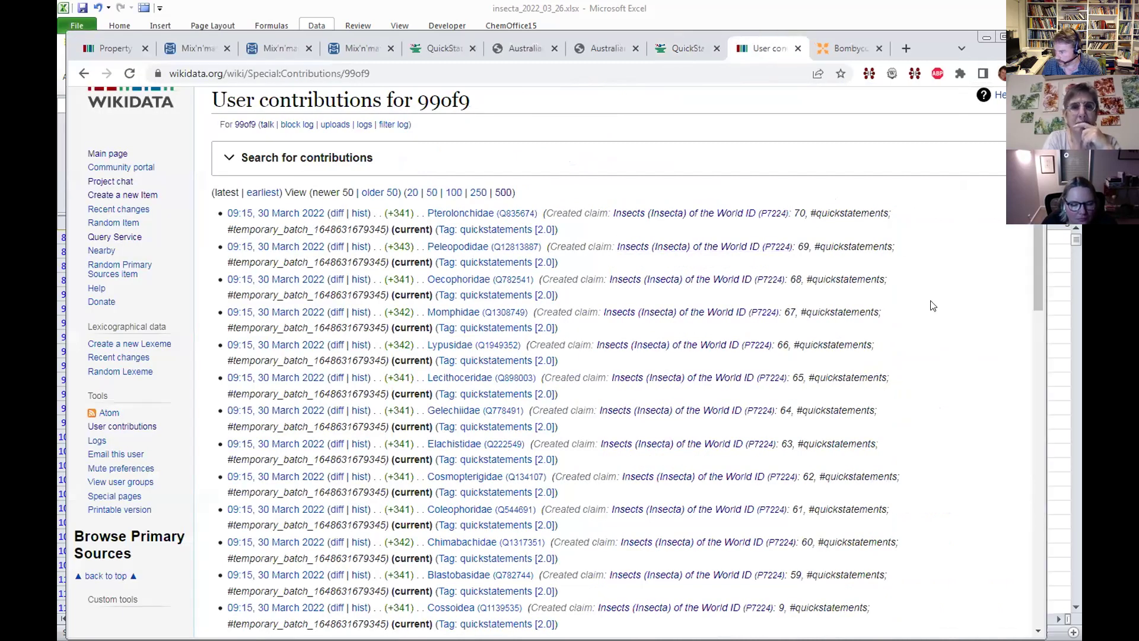
- Open the Lecithoceridae item from the contributions in a new tab and find its Insects (Insecta) of the World ID
{"action": "right_click", "coordinate": [457, 380]}
{"action": "left_click", "coordinate": [481, 387]}
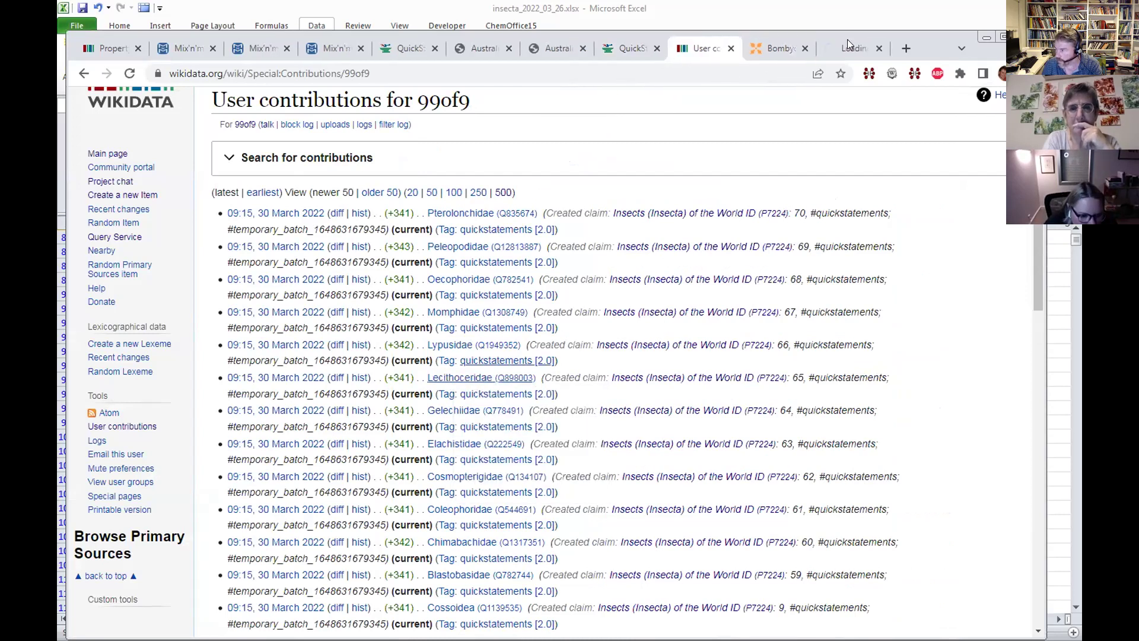
{"action": "left_click", "coordinate": [848, 45]}
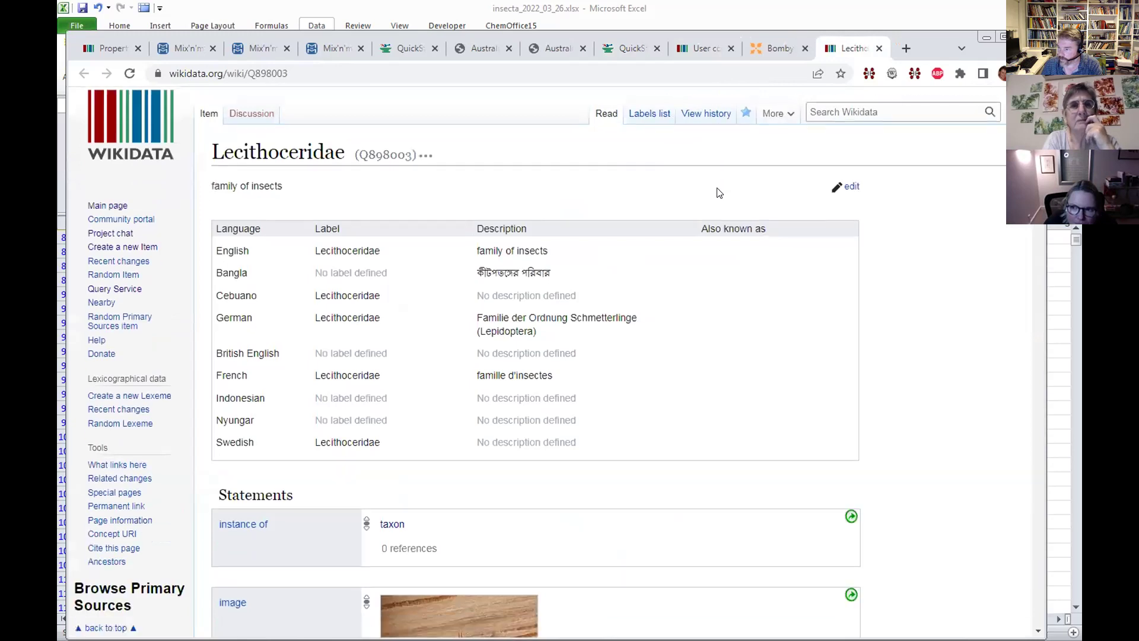
{"action": "scroll", "coordinate": [718, 193], "scroll_direction": "down", "scroll_amount": 20}
{"action": "scroll", "coordinate": [716, 198], "scroll_direction": "up", "scroll_amount": 15}
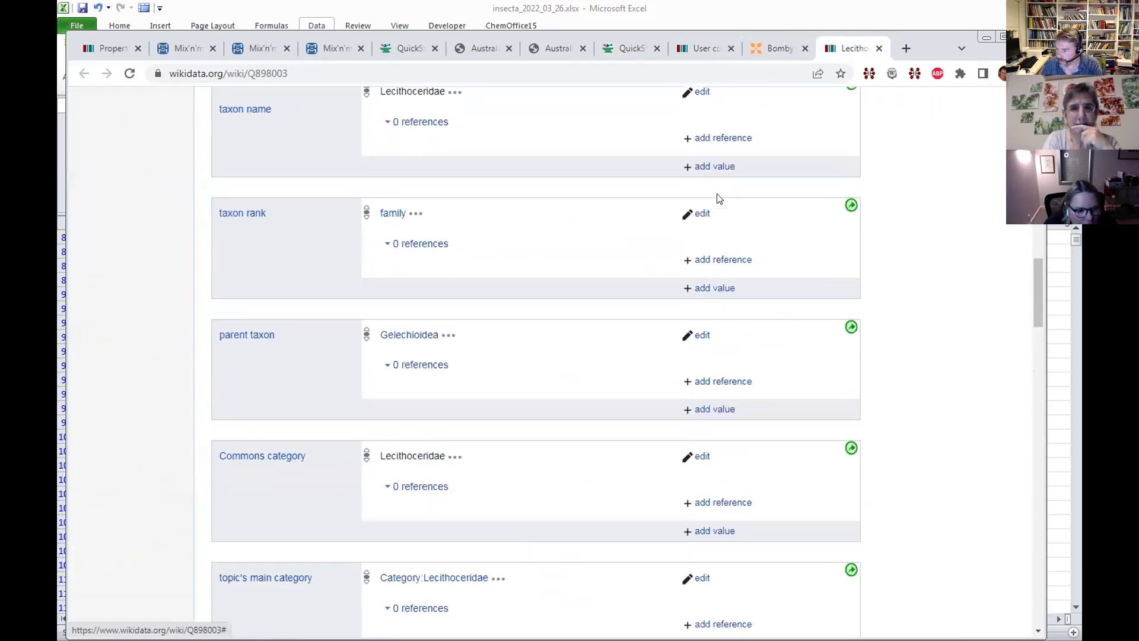
{"action": "scroll", "coordinate": [717, 198], "scroll_direction": "up", "scroll_amount": 8}
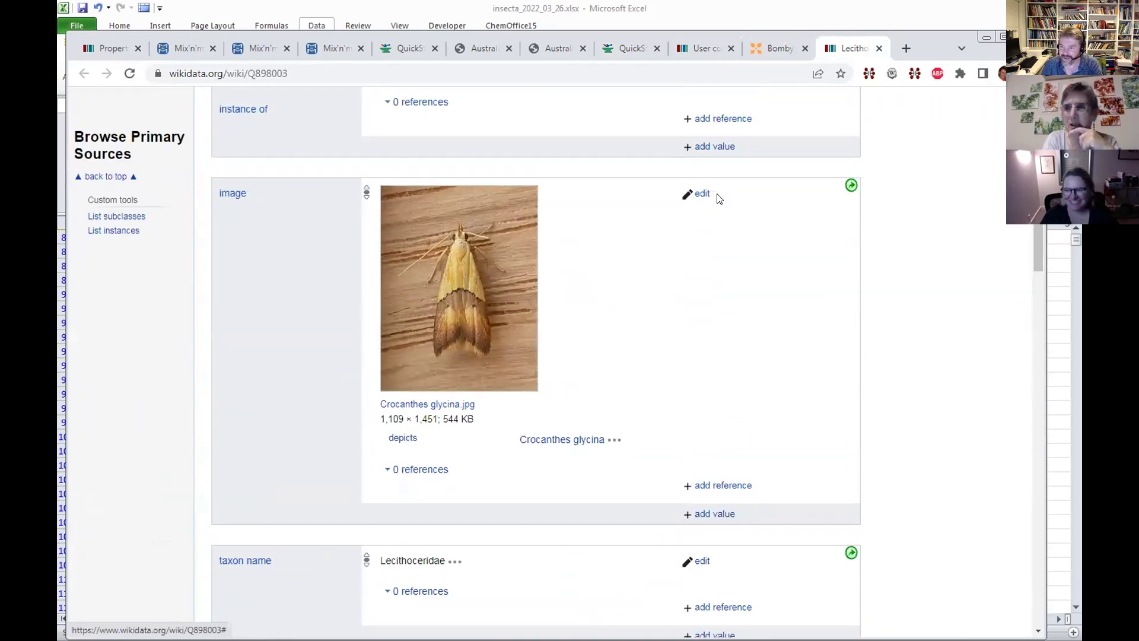
{"action": "scroll", "coordinate": [718, 198], "scroll_direction": "down", "scroll_amount": 18}
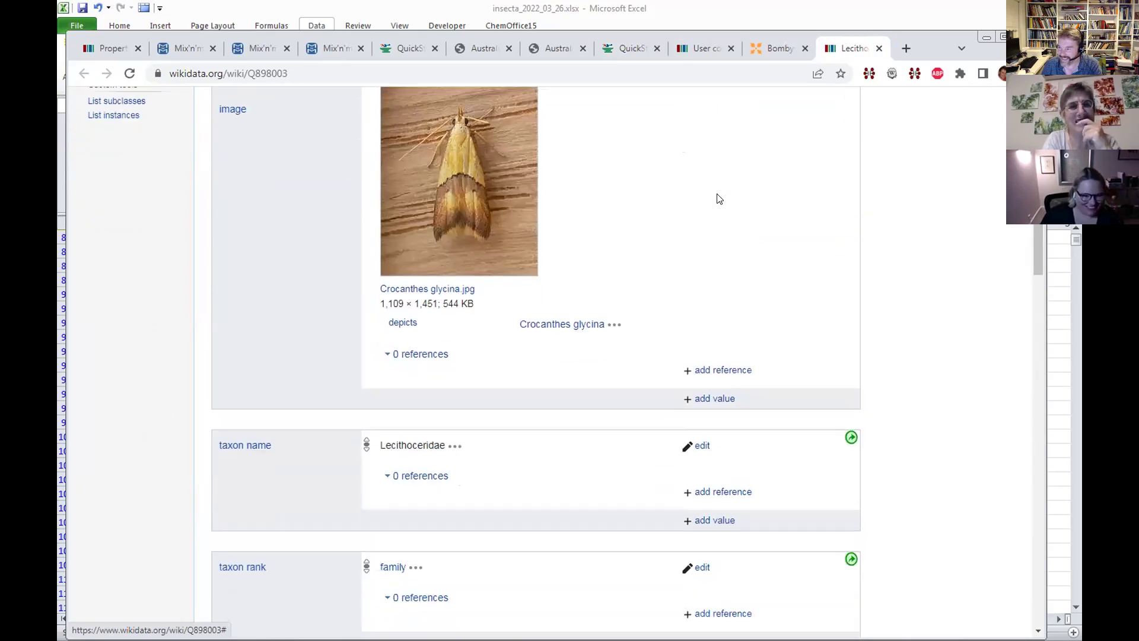
{"action": "scroll", "coordinate": [712, 203], "scroll_direction": "up", "scroll_amount": 2}
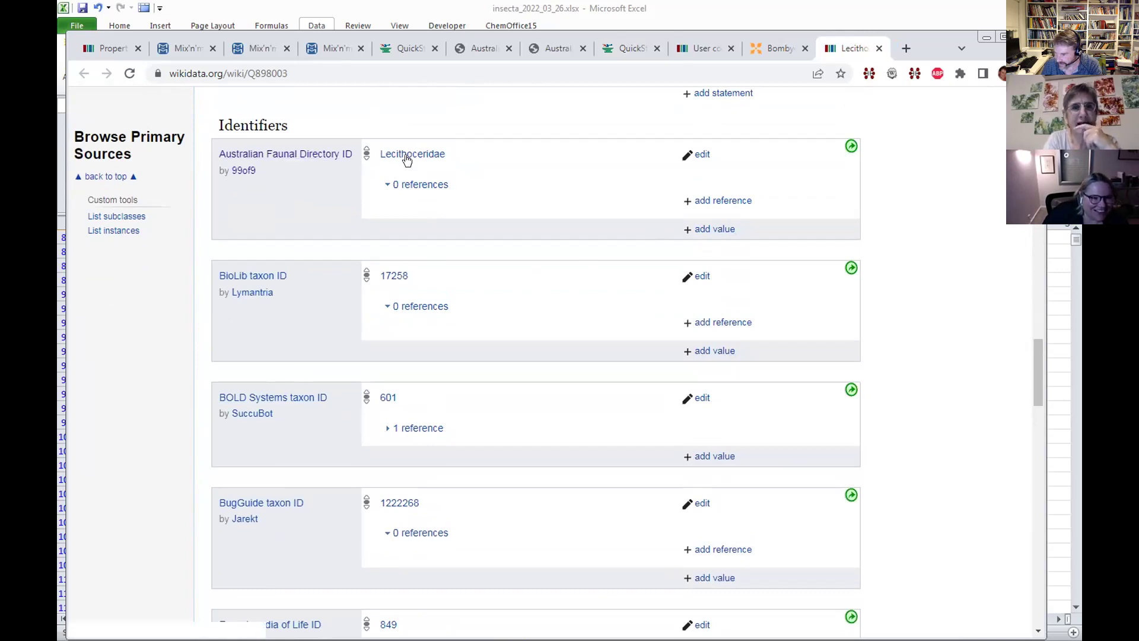
{"action": "scroll", "coordinate": [263, 245], "scroll_direction": "down", "scroll_amount": 7}
{"action": "scroll", "coordinate": [263, 326], "scroll_direction": "down", "scroll_amount": 9}
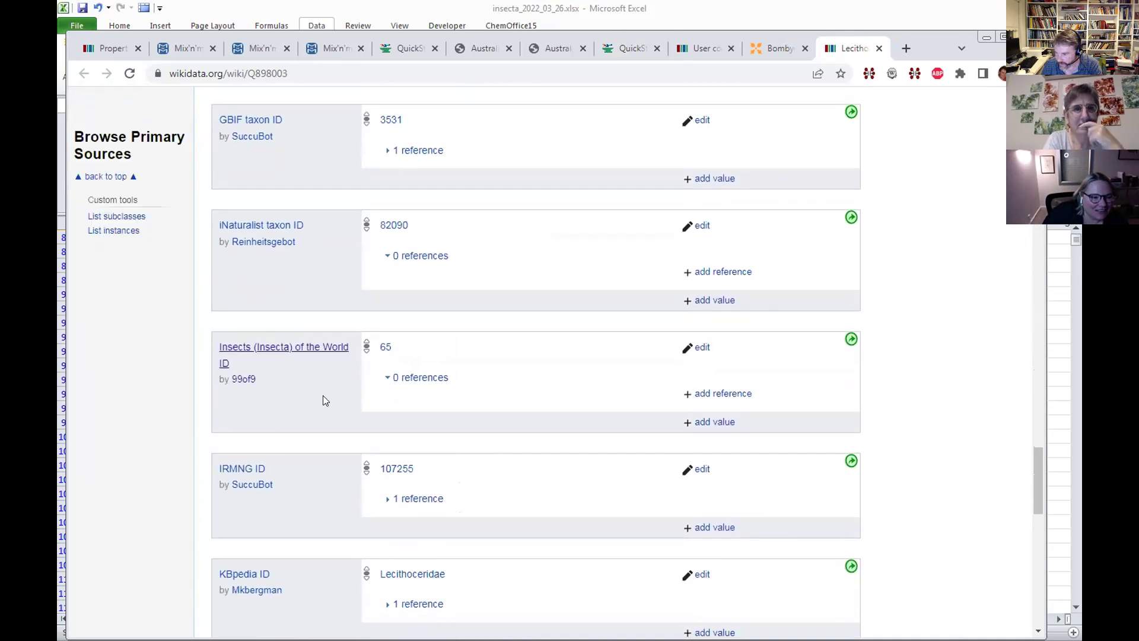
- Open the insecta.pro page linked from Lecithoceridae's Insects (Insecta) of the World ID and compare its taxon name with the item
{"action": "right_click", "coordinate": [386, 349]}
{"action": "left_click", "coordinate": [415, 355]}
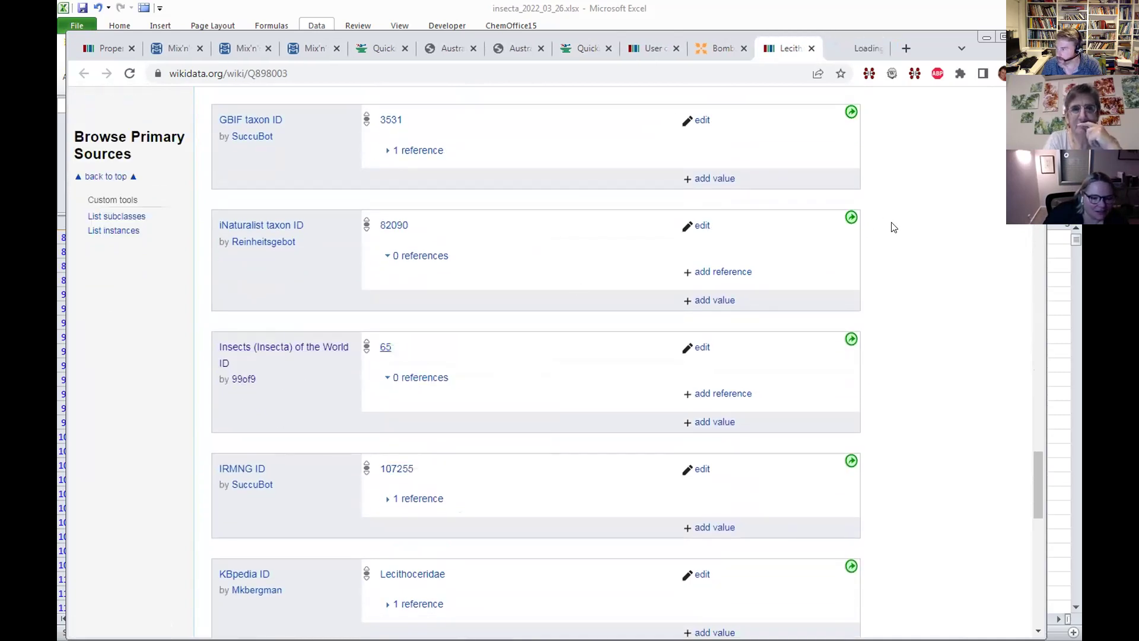
{"action": "left_click_drag", "start_coordinate": [1037, 482], "coordinate": [1031, 118]}
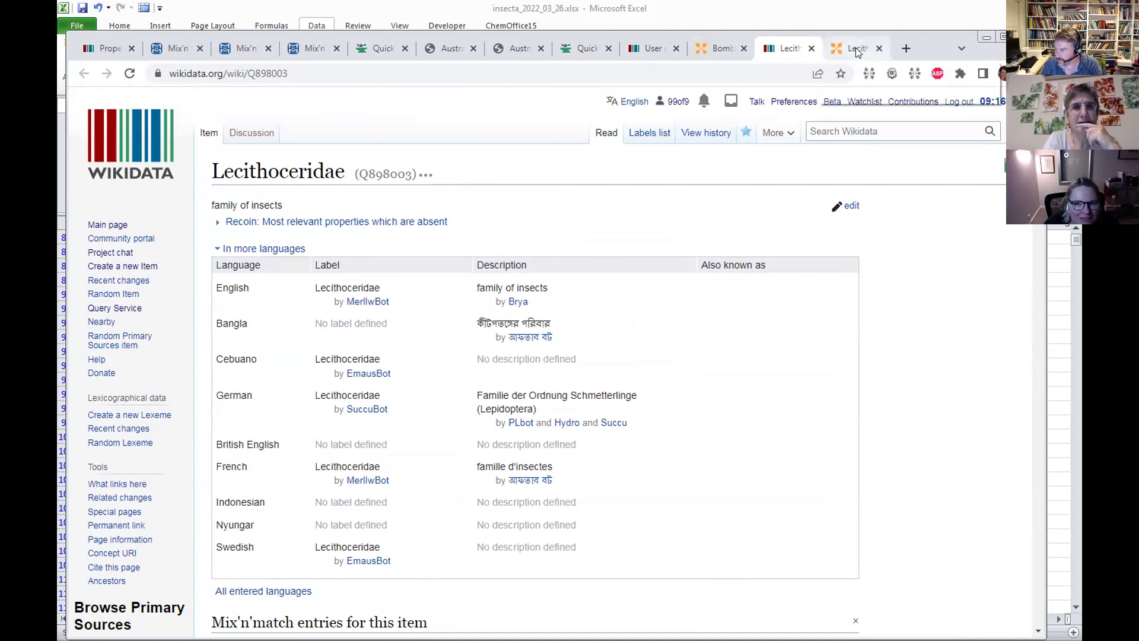
{"action": "left_click", "coordinate": [881, 55]}
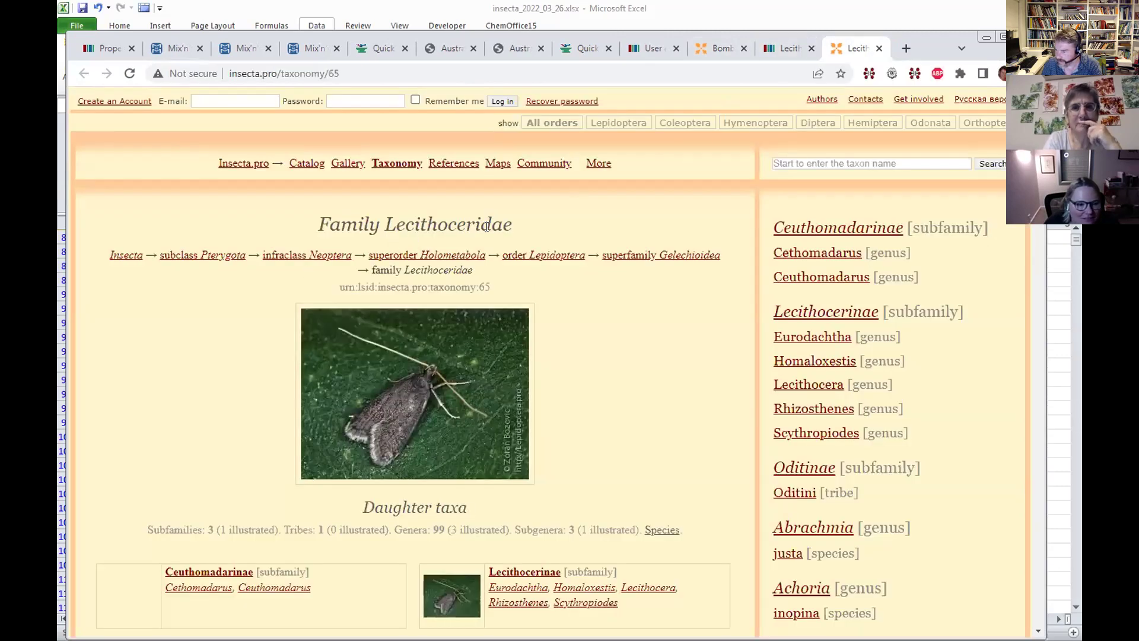
{"action": "left_click_drag", "start_coordinate": [499, 226], "coordinate": [457, 226]}
{"action": "left_click", "coordinate": [539, 191]}
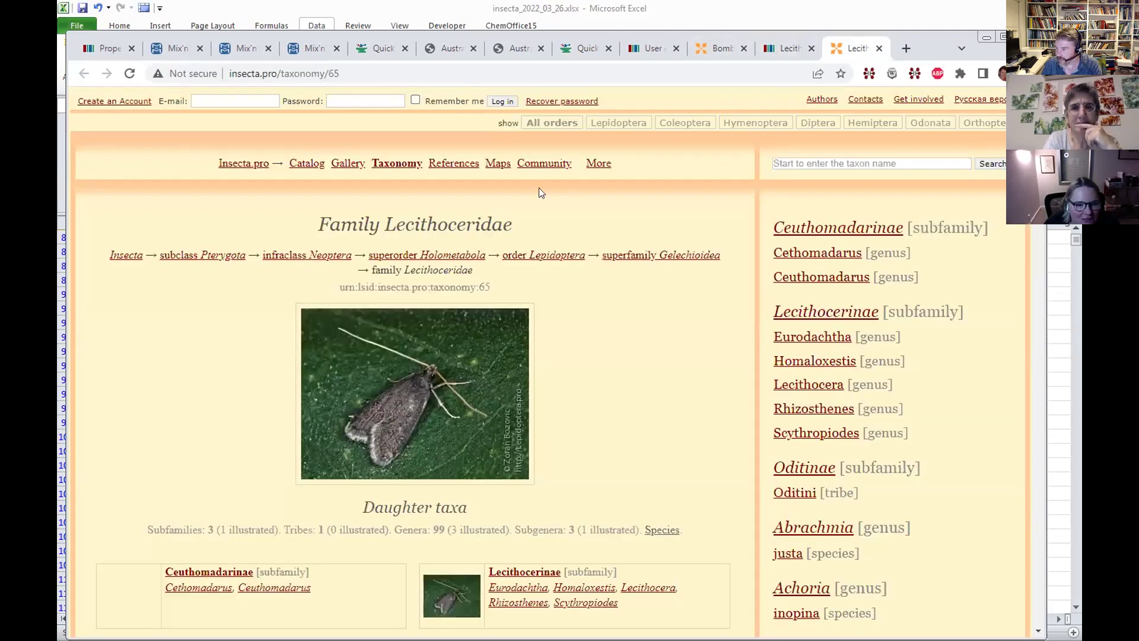
- Return to the account's contributions and open the Cossoidea item edited by the batch in a new tab
{"action": "left_click", "coordinate": [779, 51]}
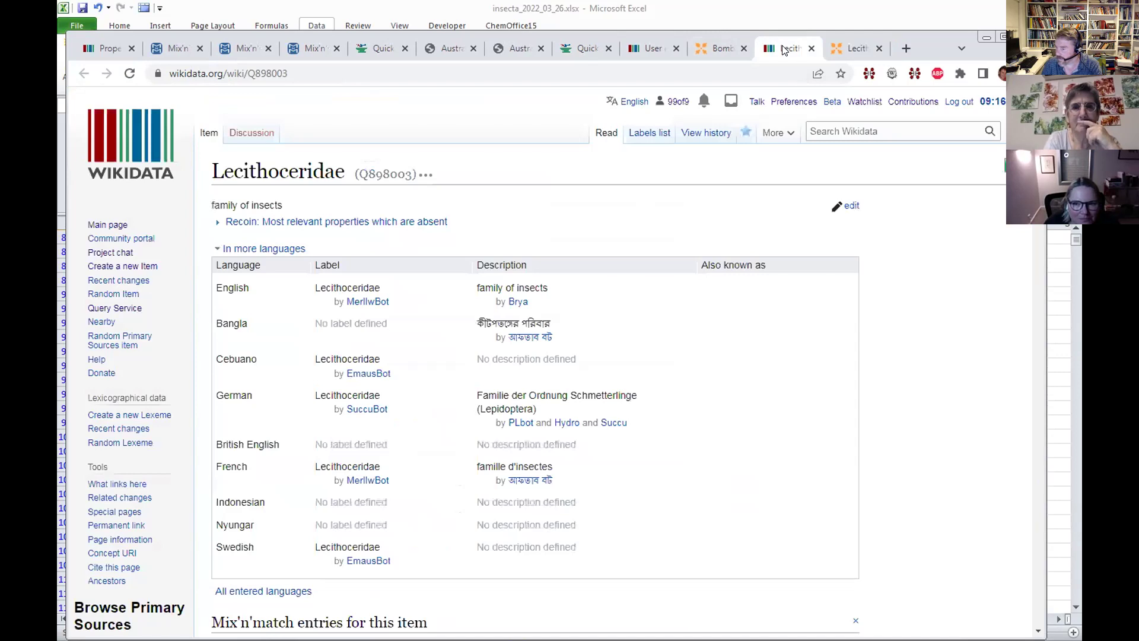
{"action": "left_click", "coordinate": [654, 48]}
{"action": "scroll", "coordinate": [613, 337], "scroll_direction": "down", "scroll_amount": 8}
{"action": "scroll", "coordinate": [489, 281], "scroll_direction": "up", "scroll_amount": 3}
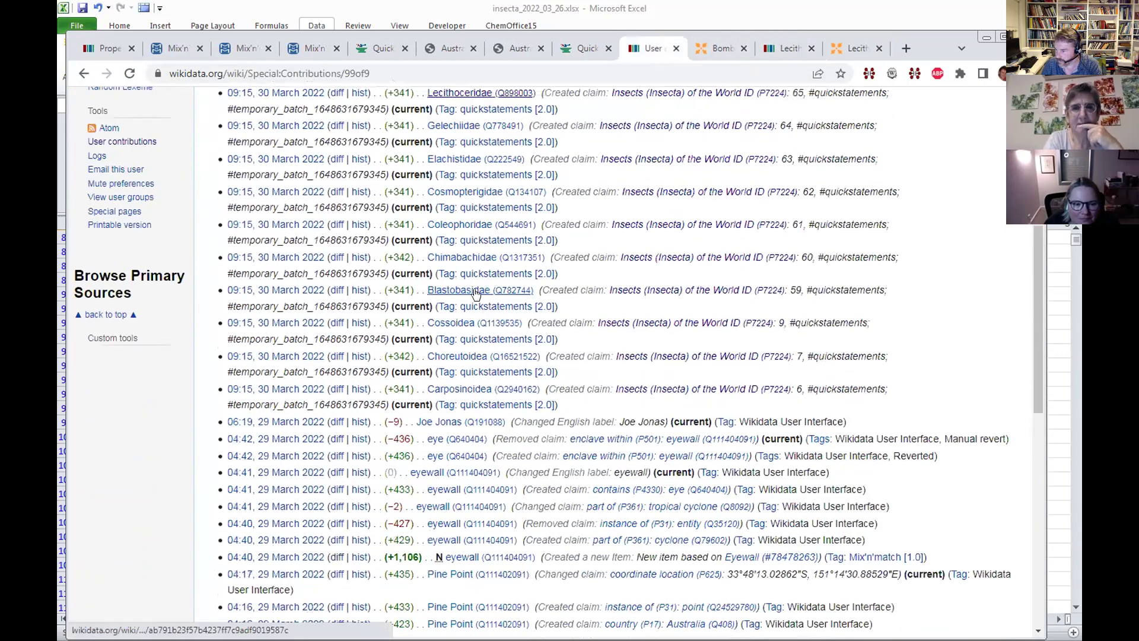
{"action": "right_click", "coordinate": [457, 323]}
{"action": "left_click", "coordinate": [483, 332]}
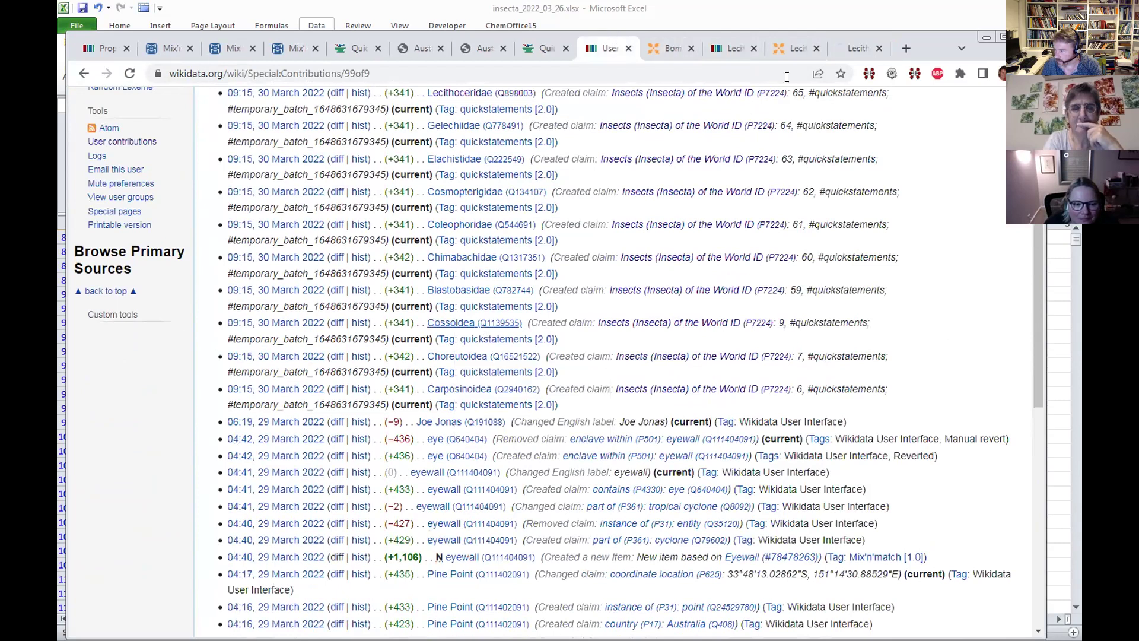
{"action": "left_click", "coordinate": [842, 43]}
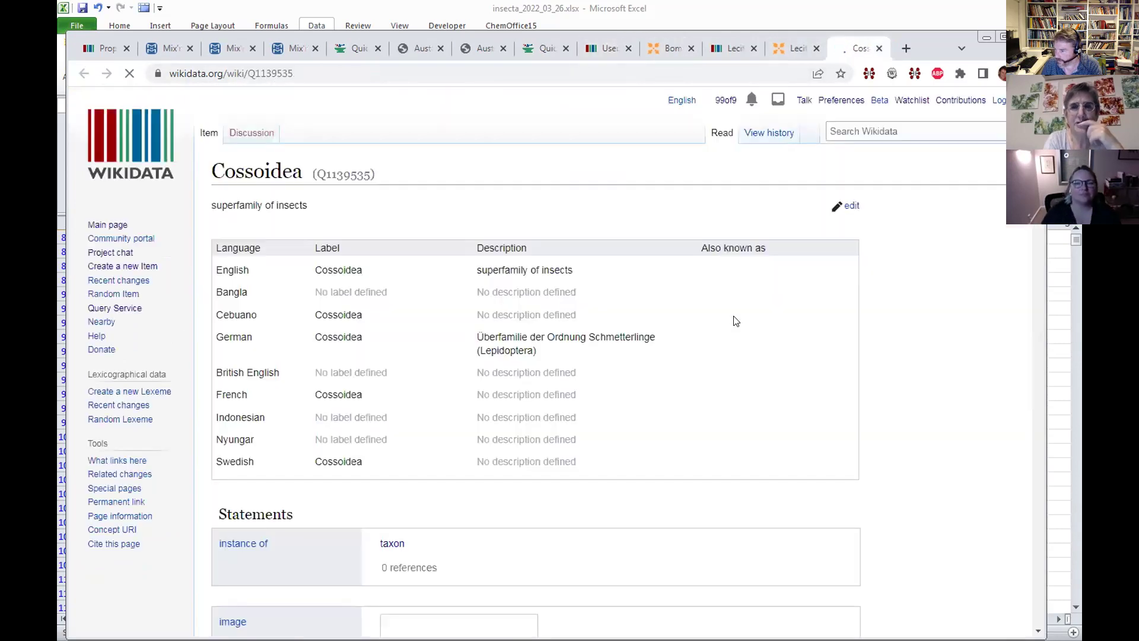
- Find the Insects (Insecta) of the World ID among the Cossoidea item's identifiers
{"action": "scroll", "coordinate": [735, 314], "scroll_direction": "down", "scroll_amount": 8}
{"action": "scroll", "coordinate": [734, 320], "scroll_direction": "down", "scroll_amount": 15}
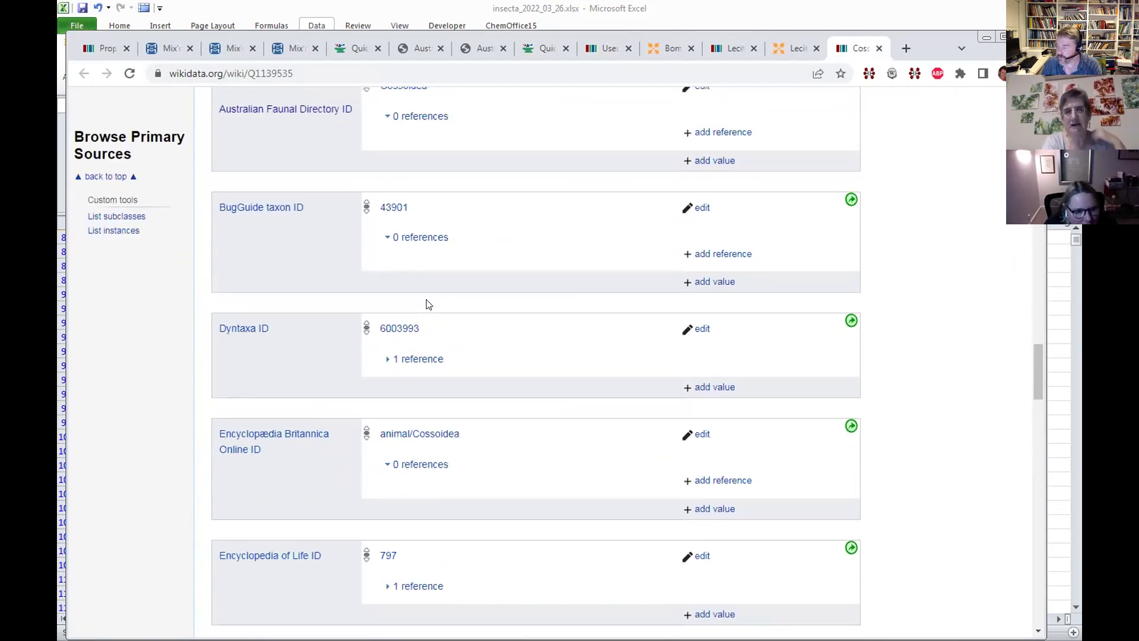
{"action": "scroll", "coordinate": [427, 303], "scroll_direction": "down", "scroll_amount": 5}
{"action": "scroll", "coordinate": [424, 303], "scroll_direction": "down", "scroll_amount": 1}
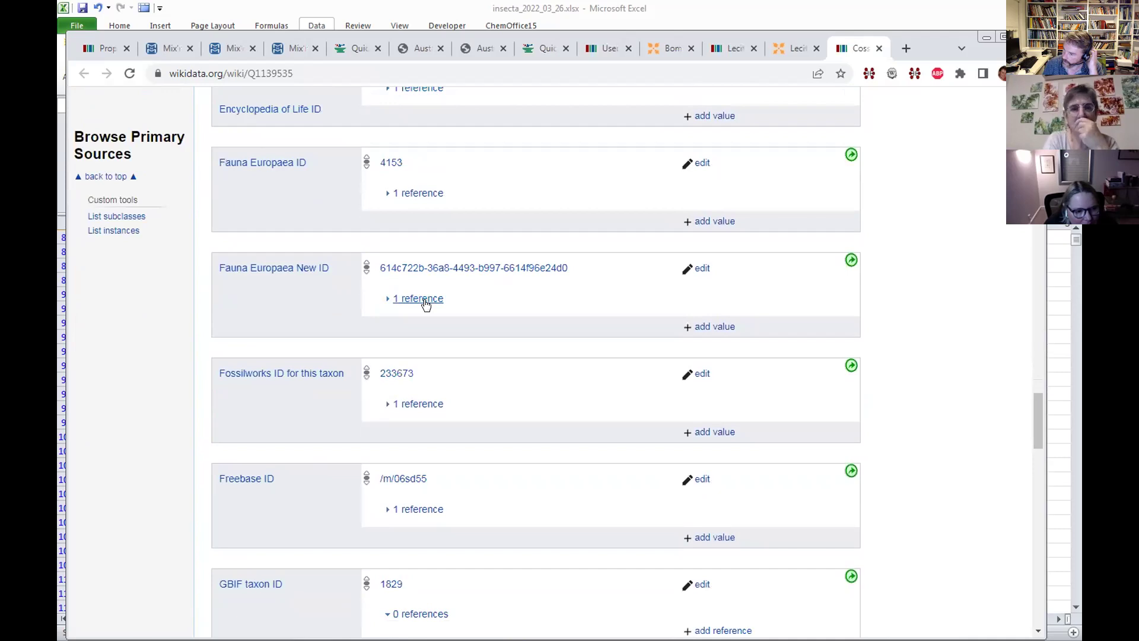
{"action": "scroll", "coordinate": [424, 303], "scroll_direction": "down", "scroll_amount": 2}
{"action": "scroll", "coordinate": [426, 304], "scroll_direction": "down", "scroll_amount": 2}
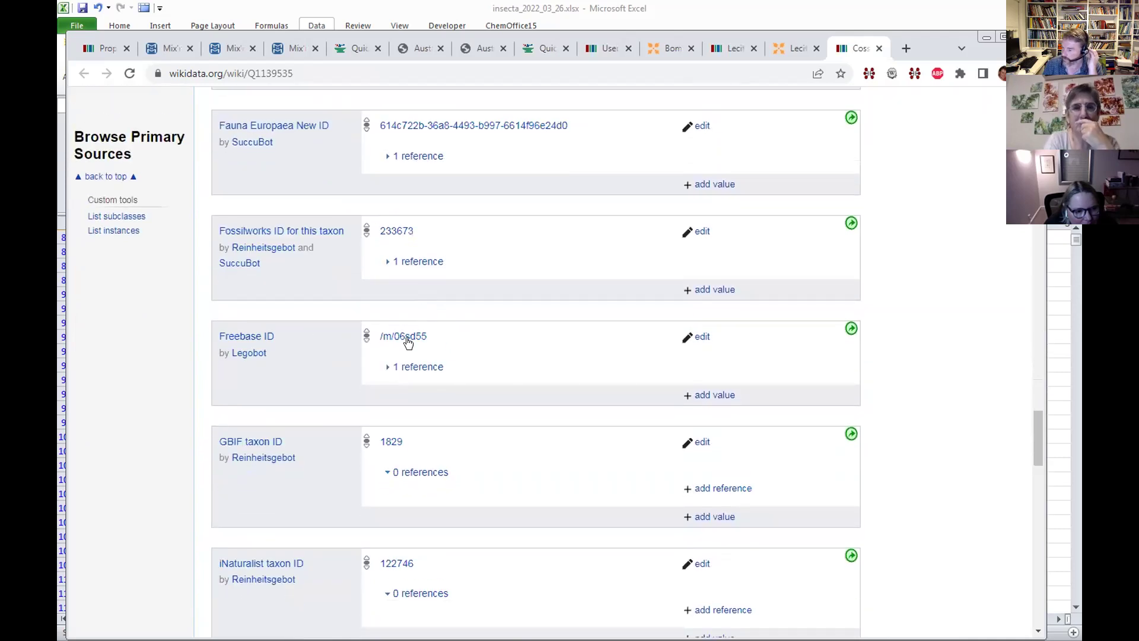
{"action": "scroll", "coordinate": [326, 499], "scroll_direction": "down", "scroll_amount": 4}
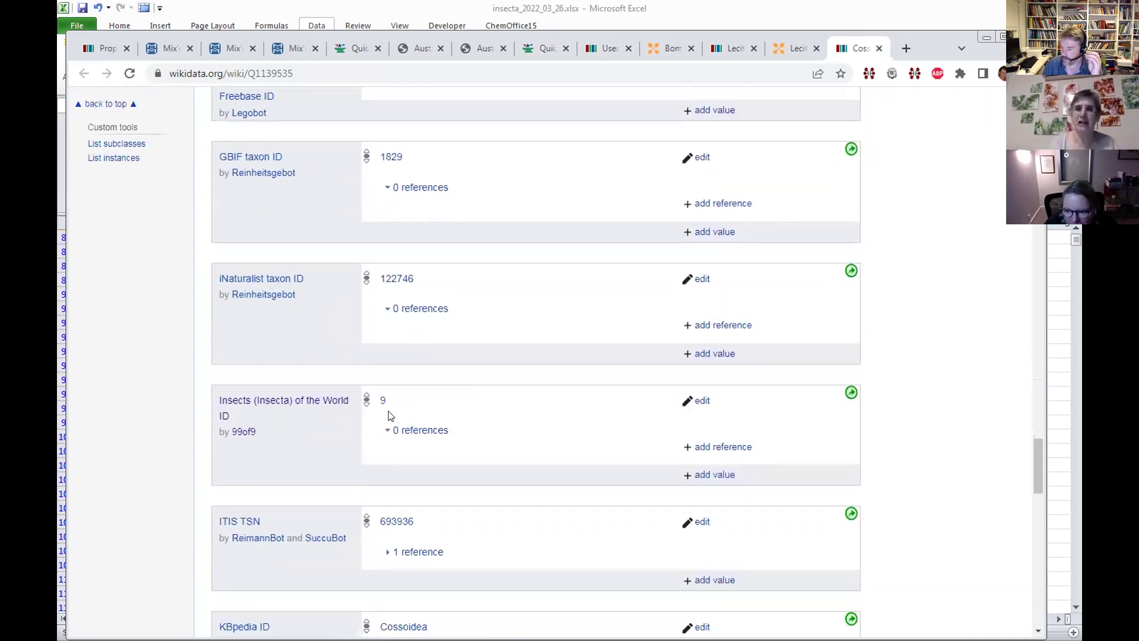
- Open the insecta.pro page linked from Cossoidea's Insects (Insecta) of the World ID and compare its taxon name with the Wikidata item
{"action": "right_click", "coordinate": [382, 405]}
{"action": "left_click", "coordinate": [415, 413]}
{"action": "left_click", "coordinate": [863, 49]}
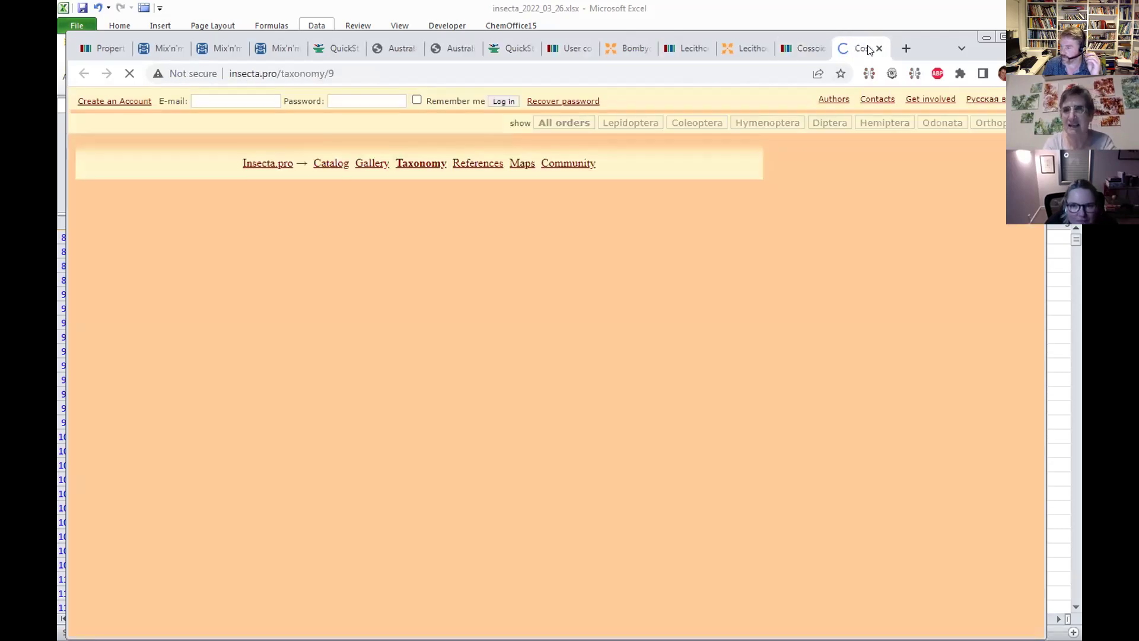
{"action": "left_click", "coordinate": [801, 52]}
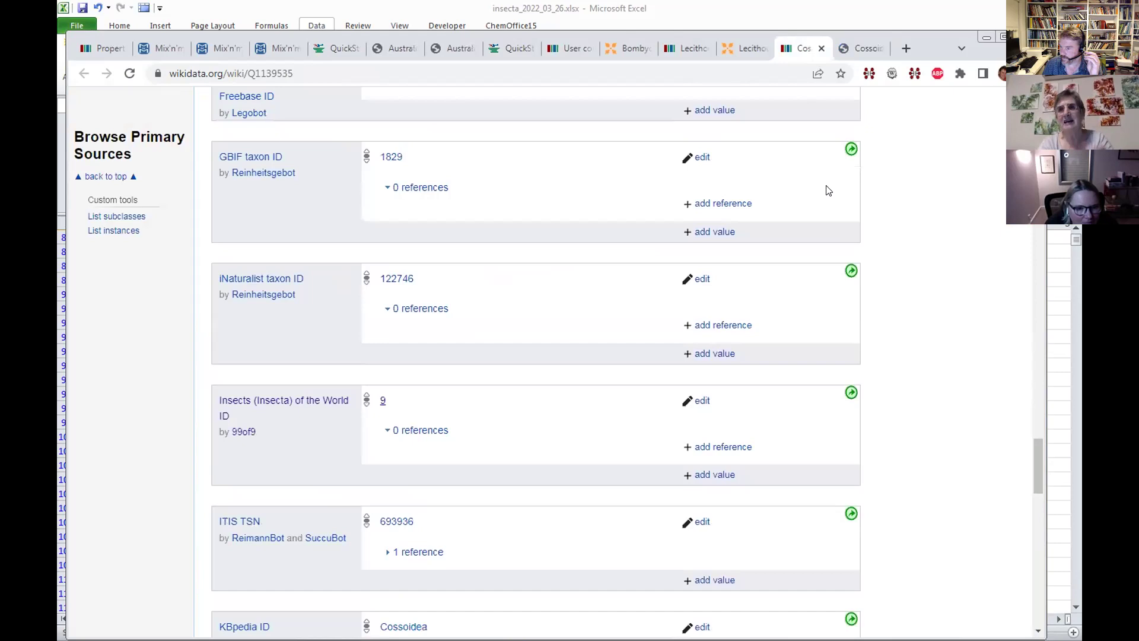
{"action": "left_click_drag", "start_coordinate": [1039, 453], "coordinate": [1037, 104]}
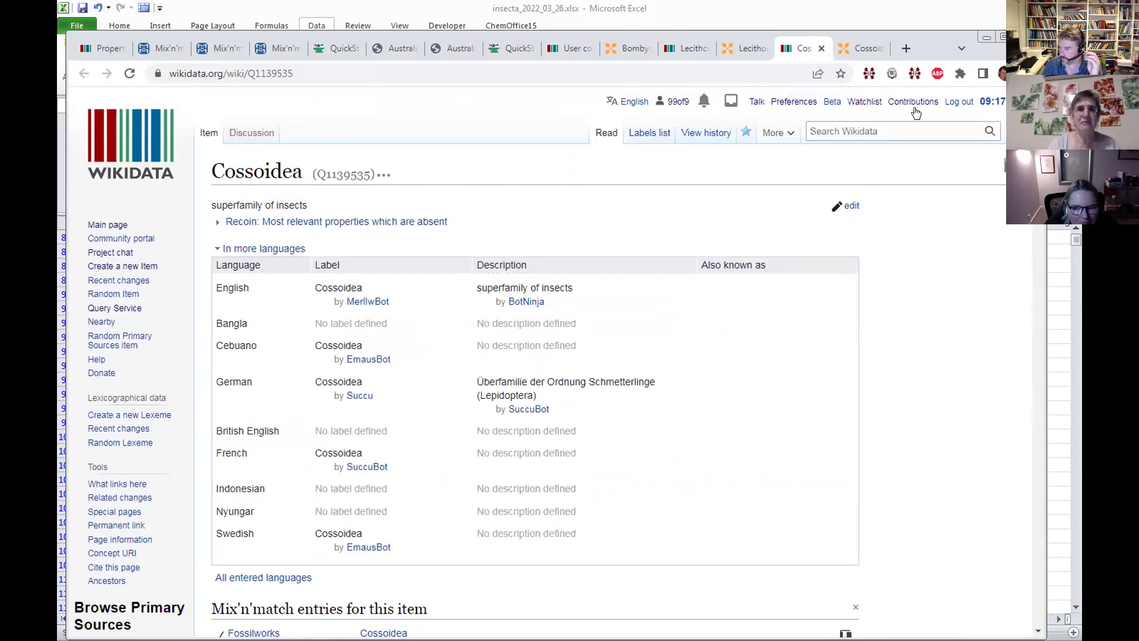
{"action": "left_click", "coordinate": [860, 48]}
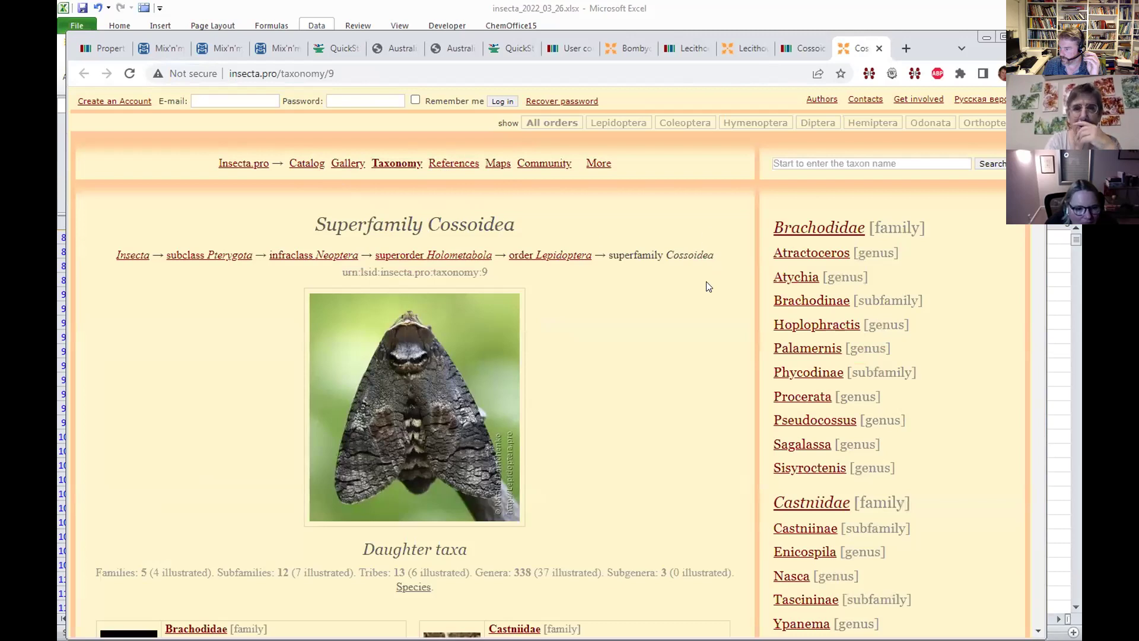
{"action": "left_click", "coordinate": [796, 51]}
{"action": "scroll", "coordinate": [390, 356], "scroll_direction": "down", "scroll_amount": 5}
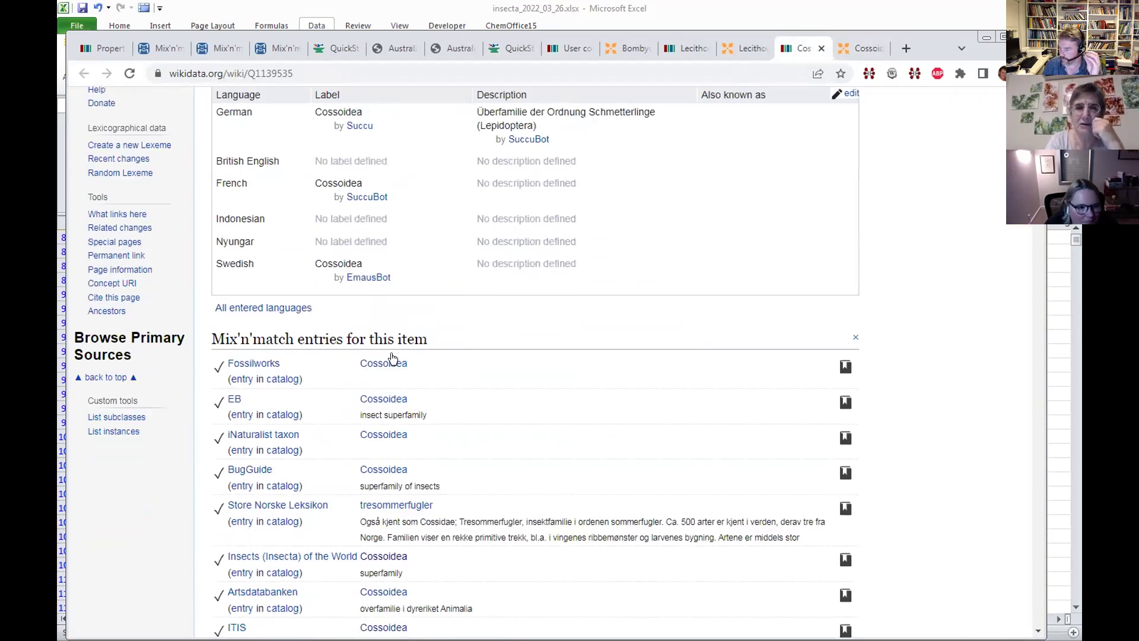
{"action": "scroll", "coordinate": [391, 356], "scroll_direction": "down", "scroll_amount": 10}
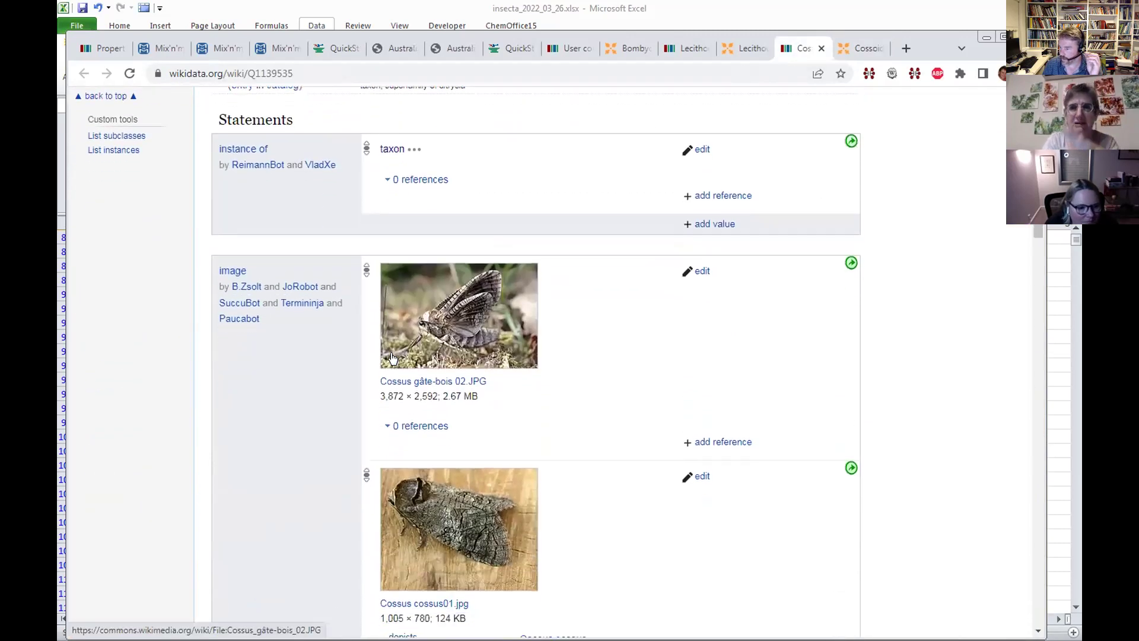
- Close the Bombycoidea, Lecithoceridae and Cossoidea check pages and return to the account's contributions
{"action": "left_click", "coordinate": [650, 47]}
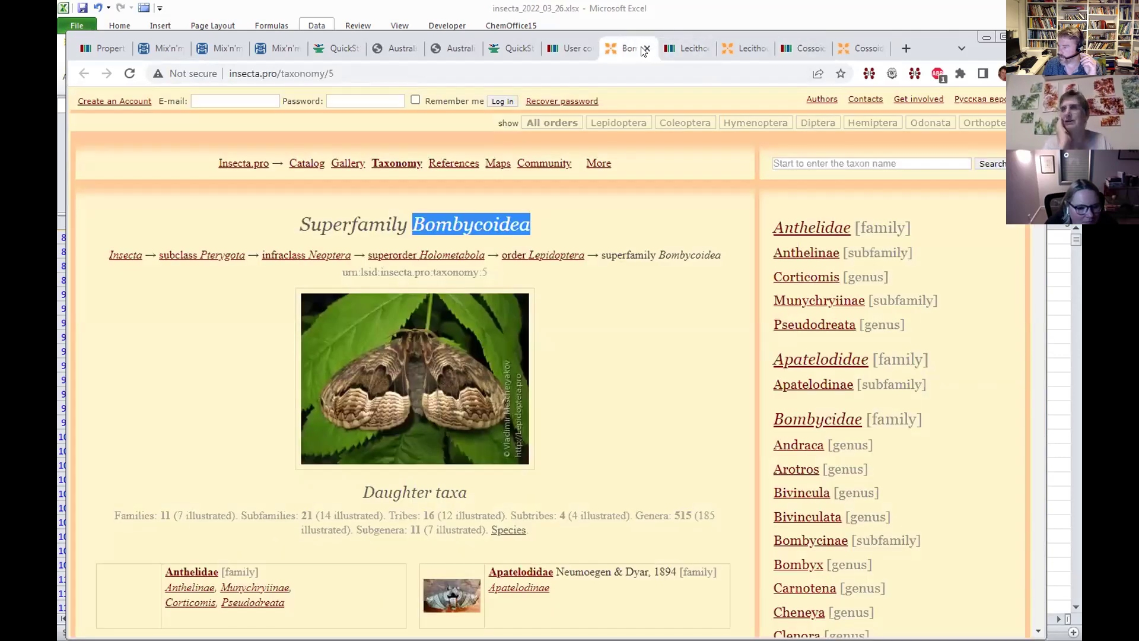
{"action": "left_click", "coordinate": [647, 48]}
{"action": "left_click", "coordinate": [648, 48]}
{"action": "left_click", "coordinate": [647, 49]}
{"action": "left_click", "coordinate": [648, 48]}
{"action": "left_click", "coordinate": [647, 48]}
{"action": "scroll", "coordinate": [620, 258], "scroll_direction": "up", "scroll_amount": 6}
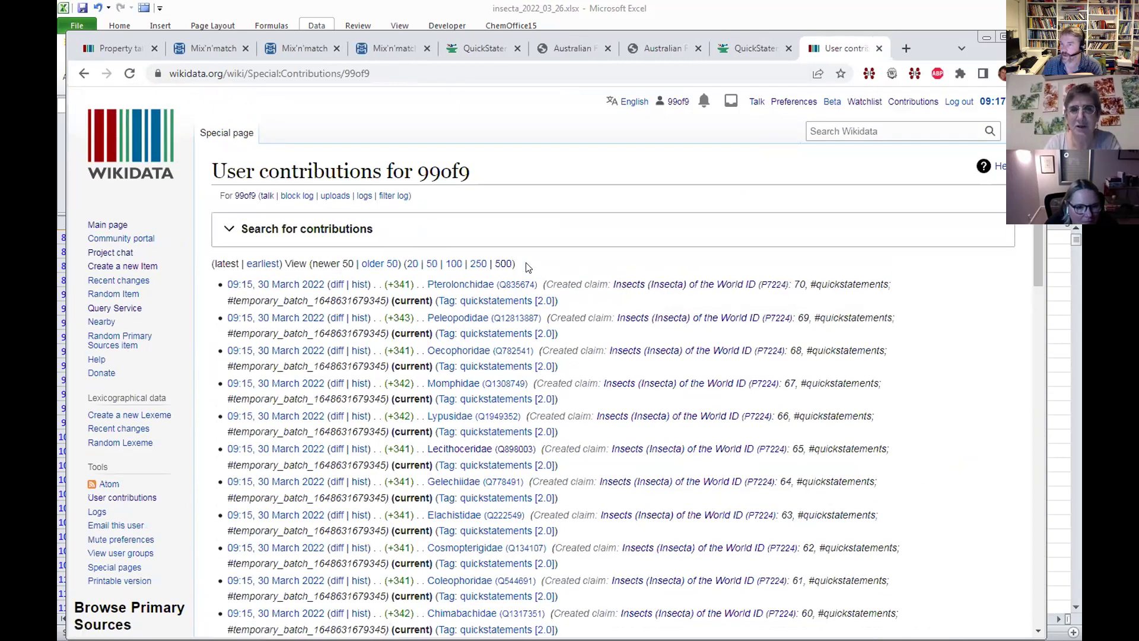
- Switch to the stopped QuickStatements batch, open the Gelechioidea item in a new tab and close it again
{"action": "left_click", "coordinate": [753, 48]}
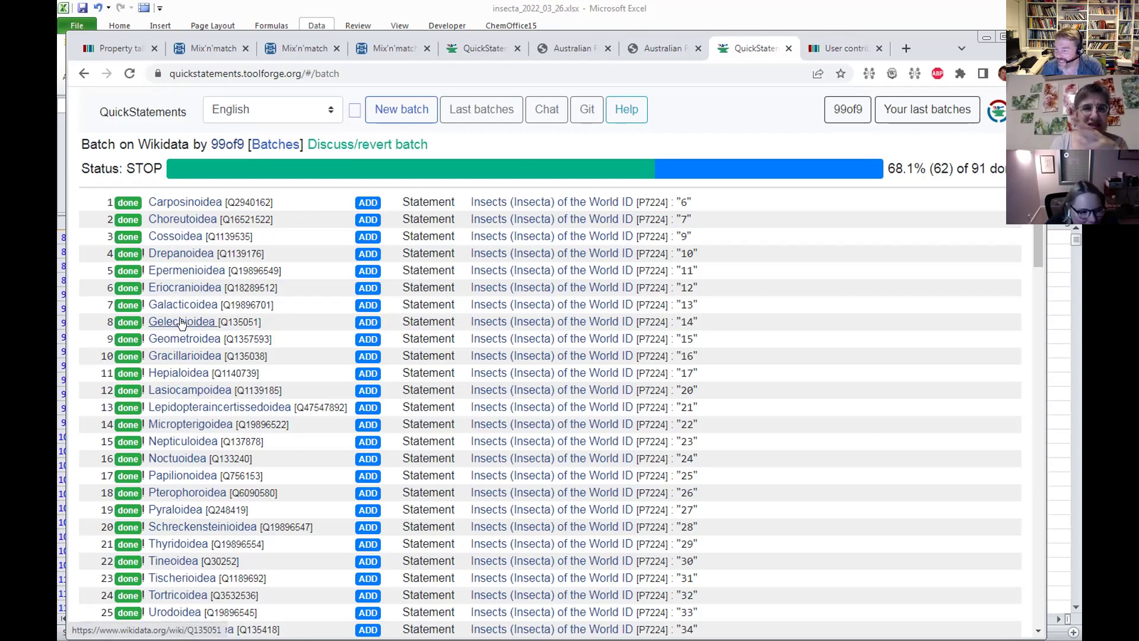
{"action": "right_click", "coordinate": [181, 322]}
{"action": "left_click", "coordinate": [296, 328]}
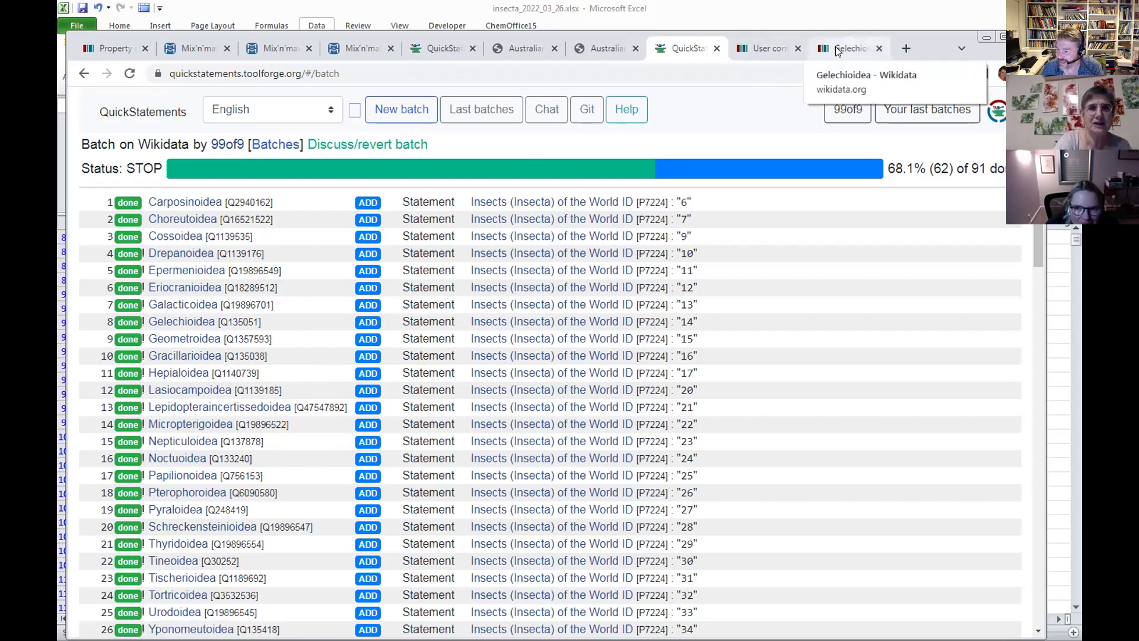
{"action": "left_click", "coordinate": [877, 50]}
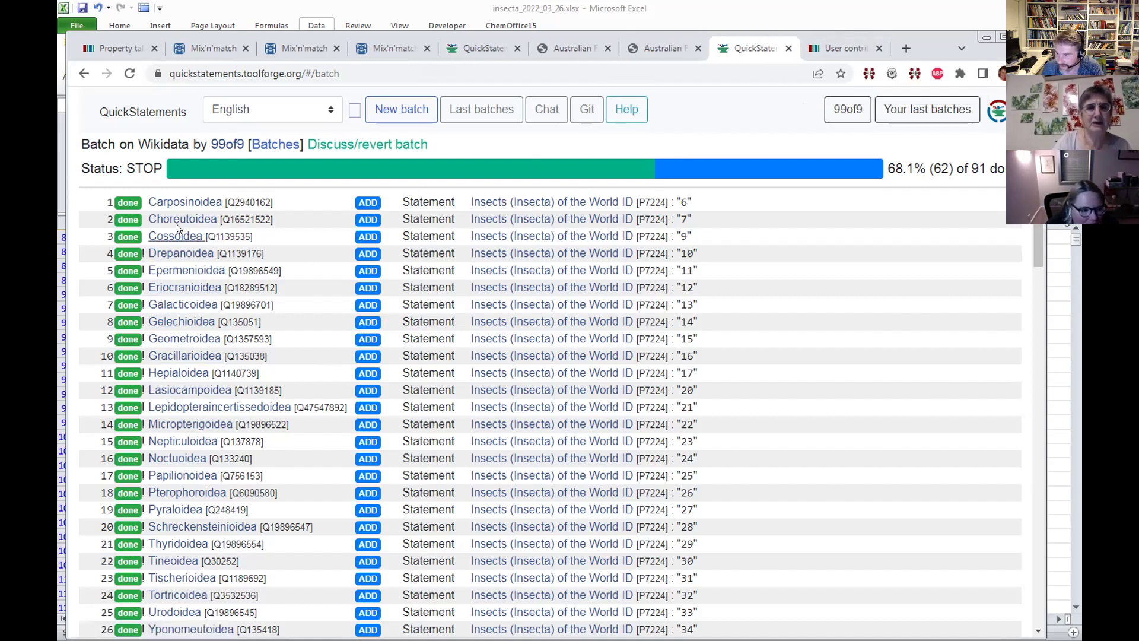
- Open the Cossoidea item from the batch list in a new tab, look through its identifiers and close it
{"action": "right_click", "coordinate": [185, 241]}
{"action": "left_click", "coordinate": [219, 245]}
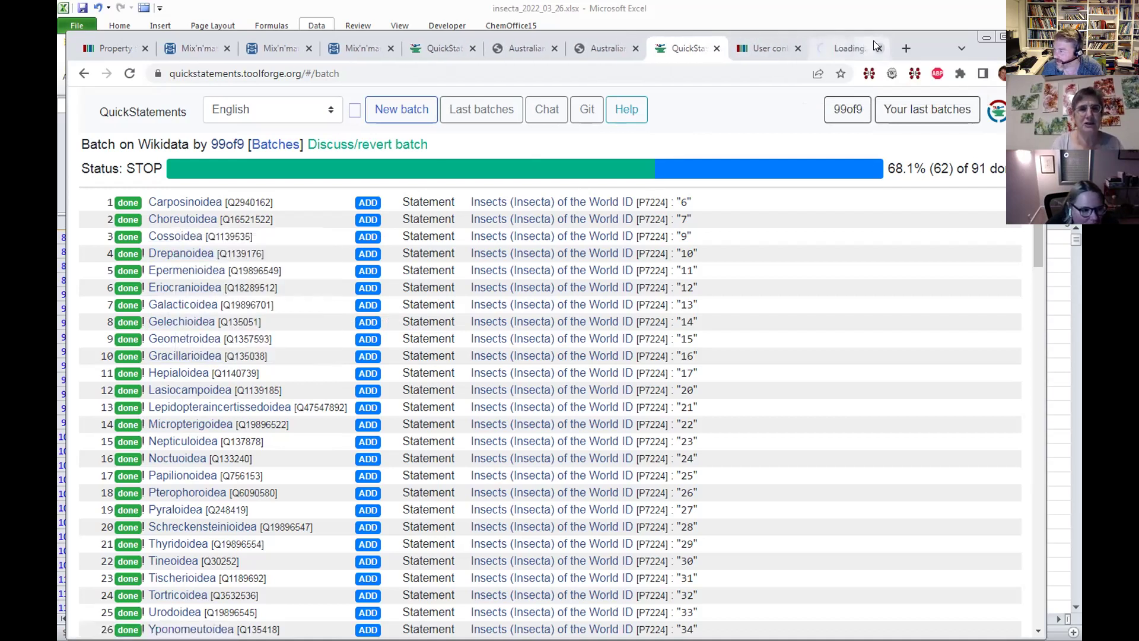
{"action": "left_click", "coordinate": [860, 48]}
{"action": "scroll", "coordinate": [566, 293], "scroll_direction": "down", "scroll_amount": 15}
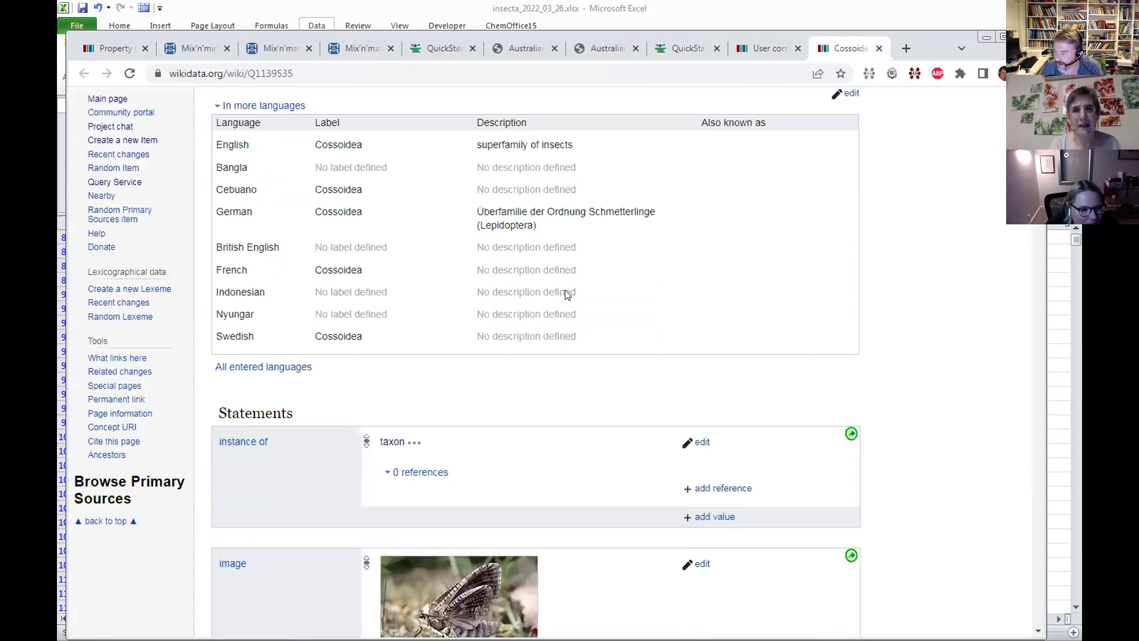
{"action": "scroll", "coordinate": [567, 302], "scroll_direction": "down", "scroll_amount": 8}
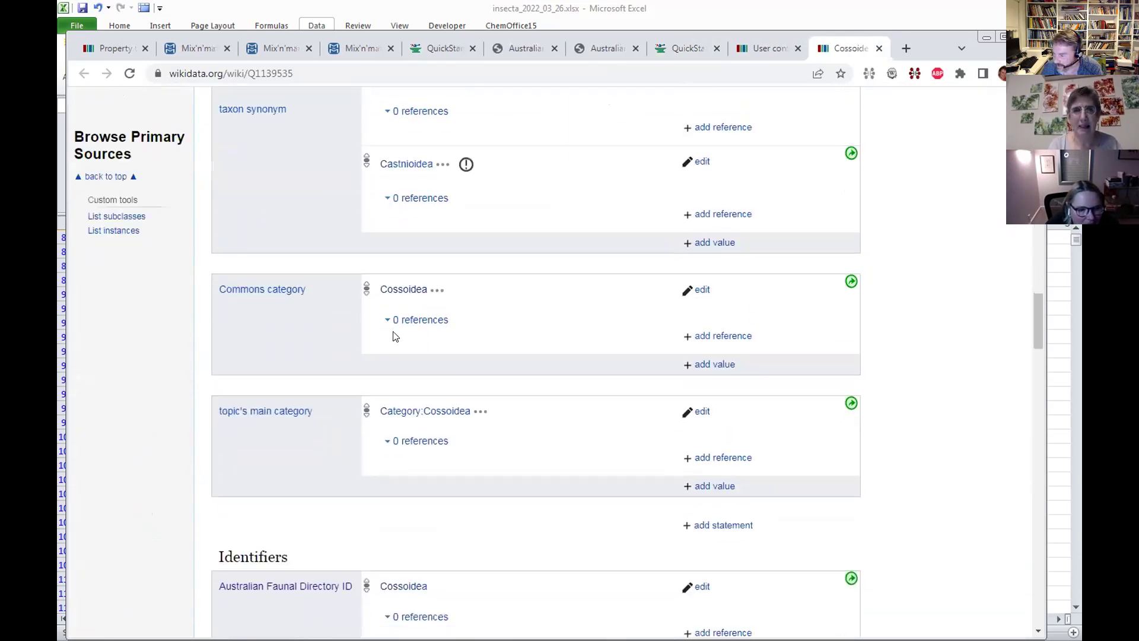
{"action": "scroll", "coordinate": [462, 328], "scroll_direction": "down", "scroll_amount": 8}
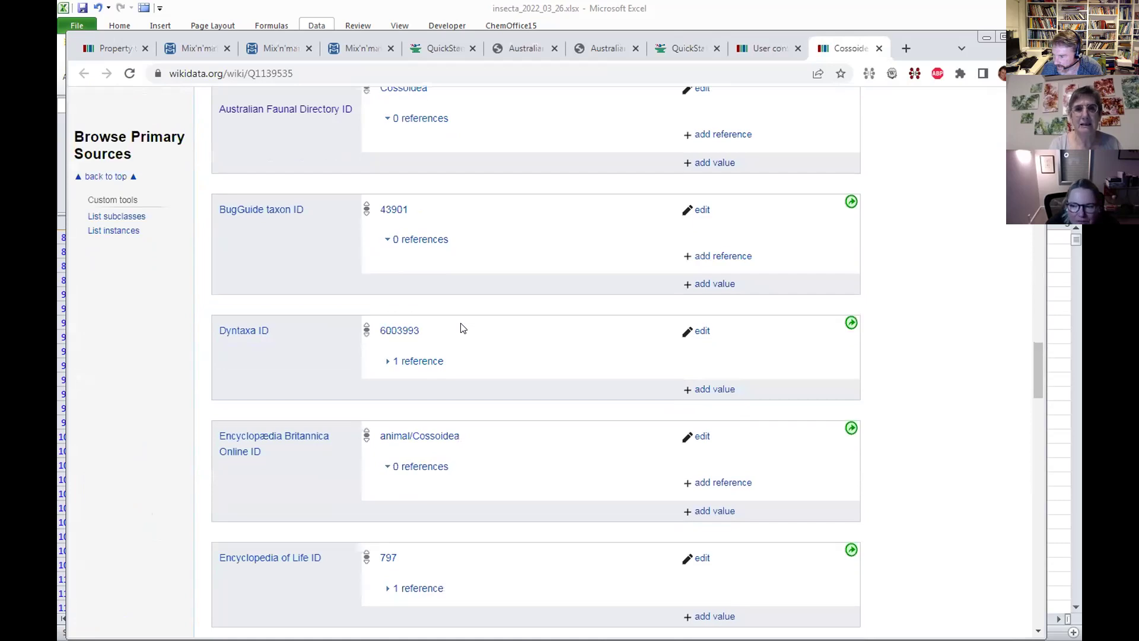
{"action": "scroll", "coordinate": [462, 328], "scroll_direction": "down", "scroll_amount": 6}
{"action": "left_click", "coordinate": [879, 48]}
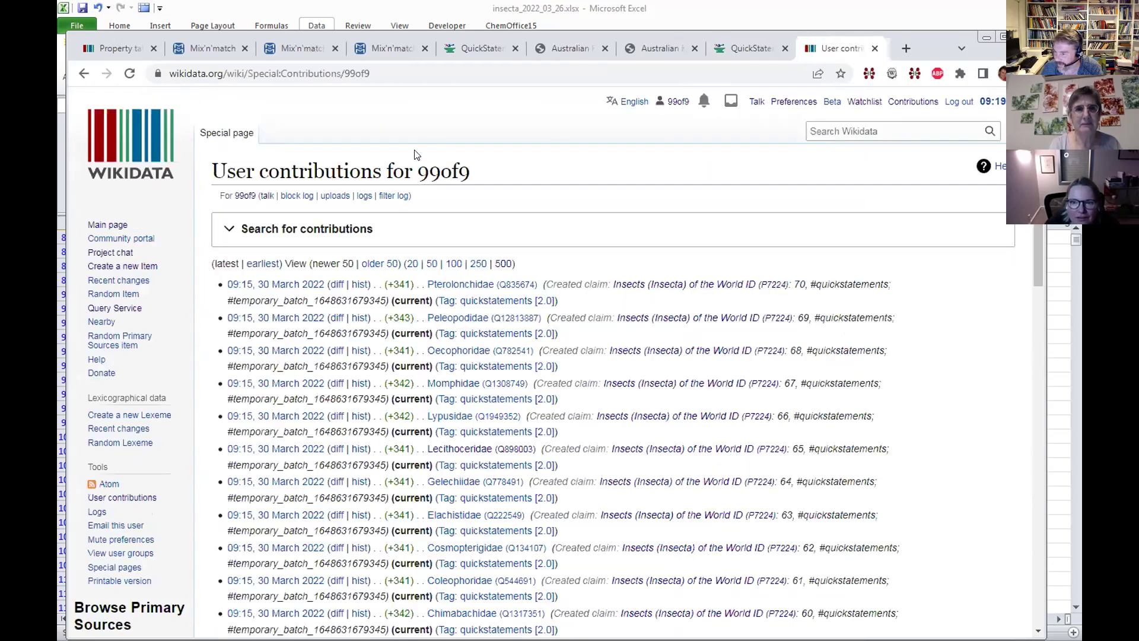
- Return to the QuickStatements batch and open the Momphidae item from the completed statements in a new tab
{"action": "left_click", "coordinate": [743, 48]}
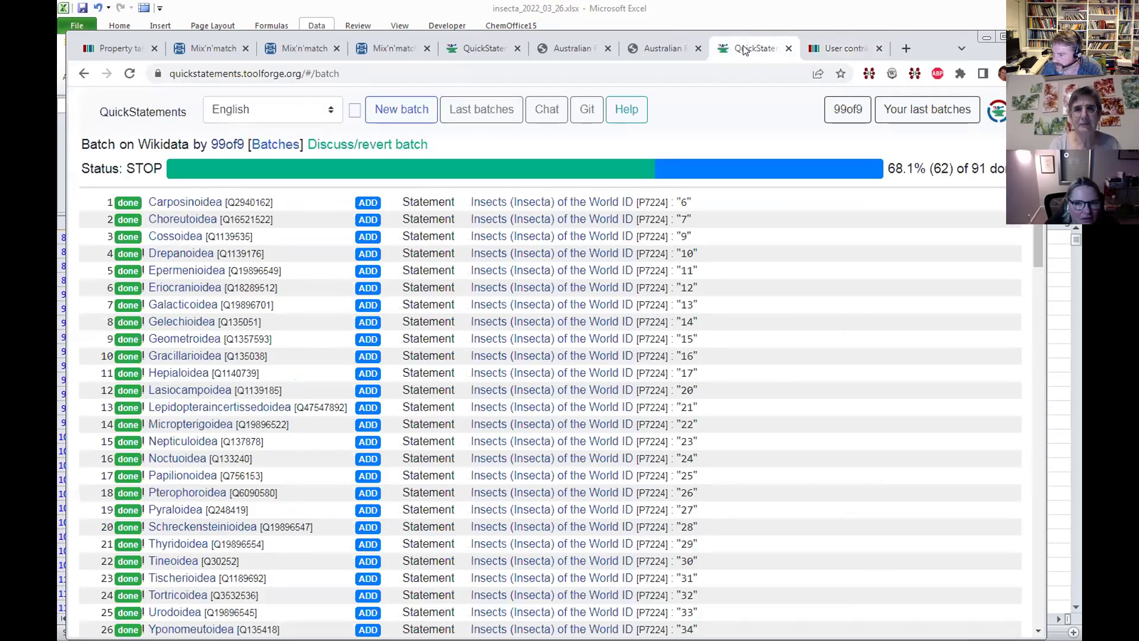
{"action": "scroll", "coordinate": [205, 180], "scroll_direction": "down", "scroll_amount": 15}
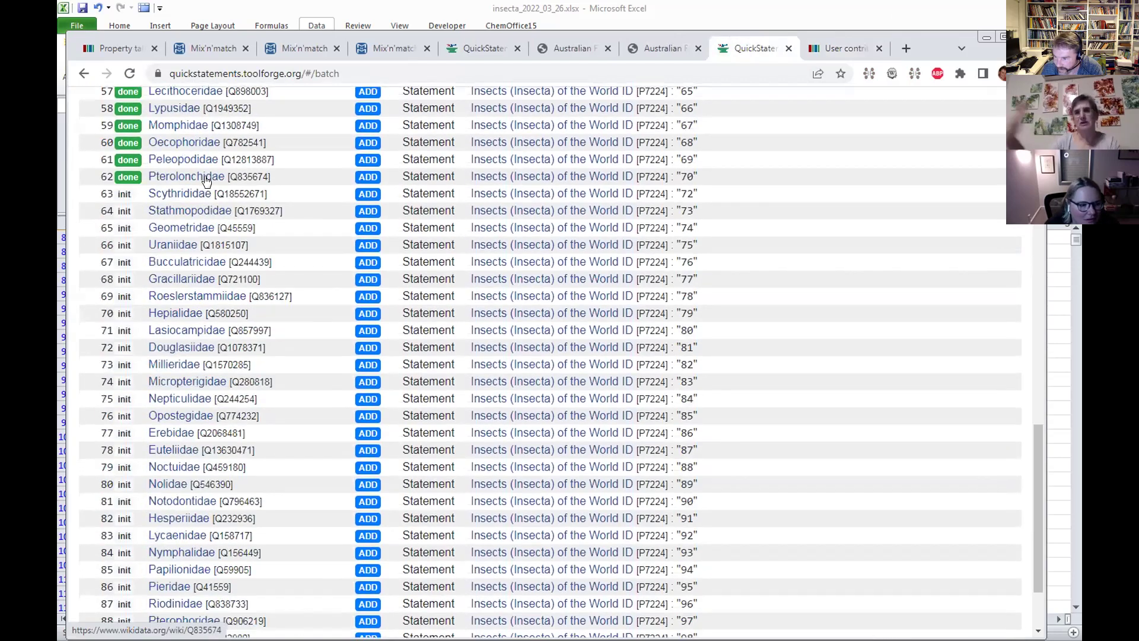
{"action": "scroll", "coordinate": [206, 179], "scroll_direction": "up", "scroll_amount": 1}
{"action": "right_click", "coordinate": [163, 199]}
{"action": "left_click", "coordinate": [197, 209]}
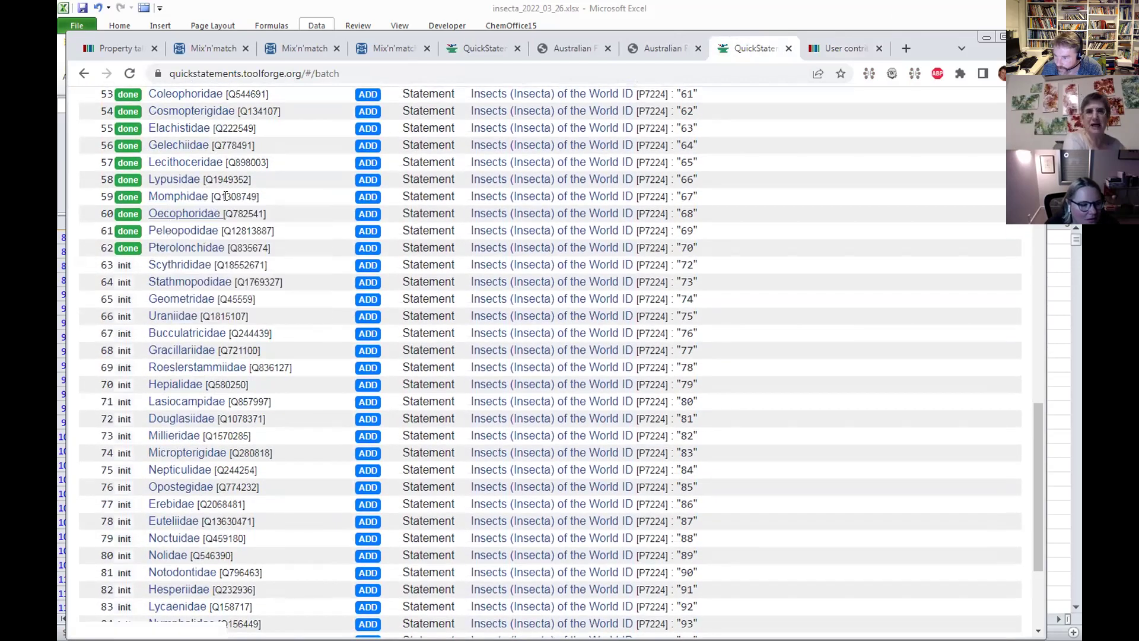
{"action": "left_click", "coordinate": [828, 47]}
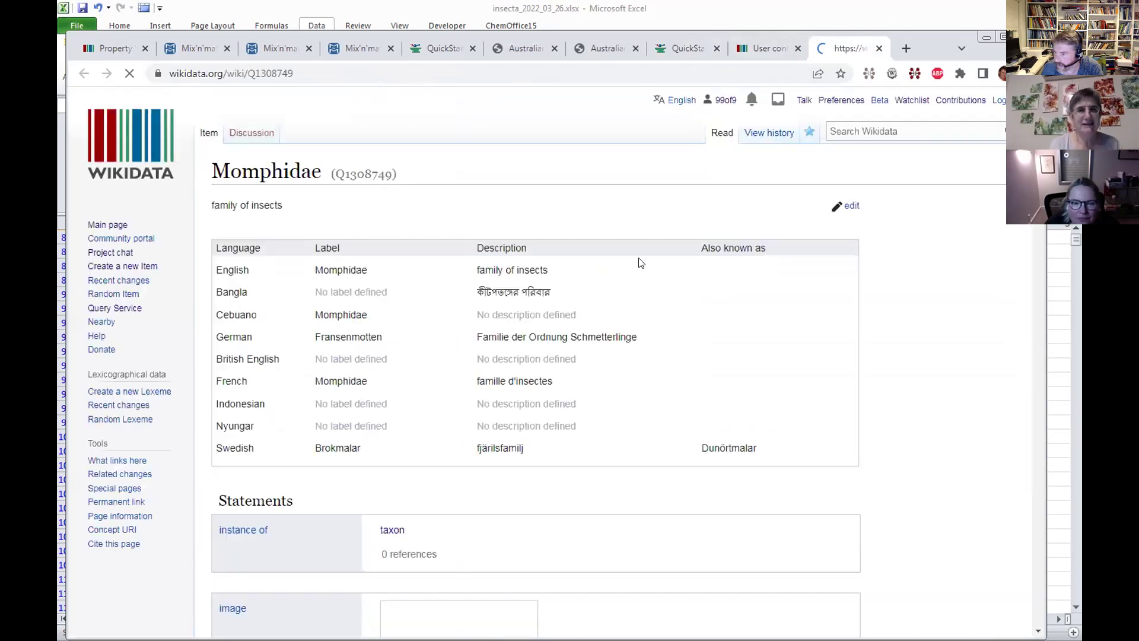
- Find Momphidae's Insects (Insecta) of the World ID and open its linked insecta.pro page to check the taxon name
{"action": "scroll", "coordinate": [640, 263], "scroll_direction": "down", "scroll_amount": 8}
{"action": "scroll", "coordinate": [569, 280], "scroll_direction": "down", "scroll_amount": 18}
{"action": "scroll", "coordinate": [368, 360], "scroll_direction": "down", "scroll_amount": 11}
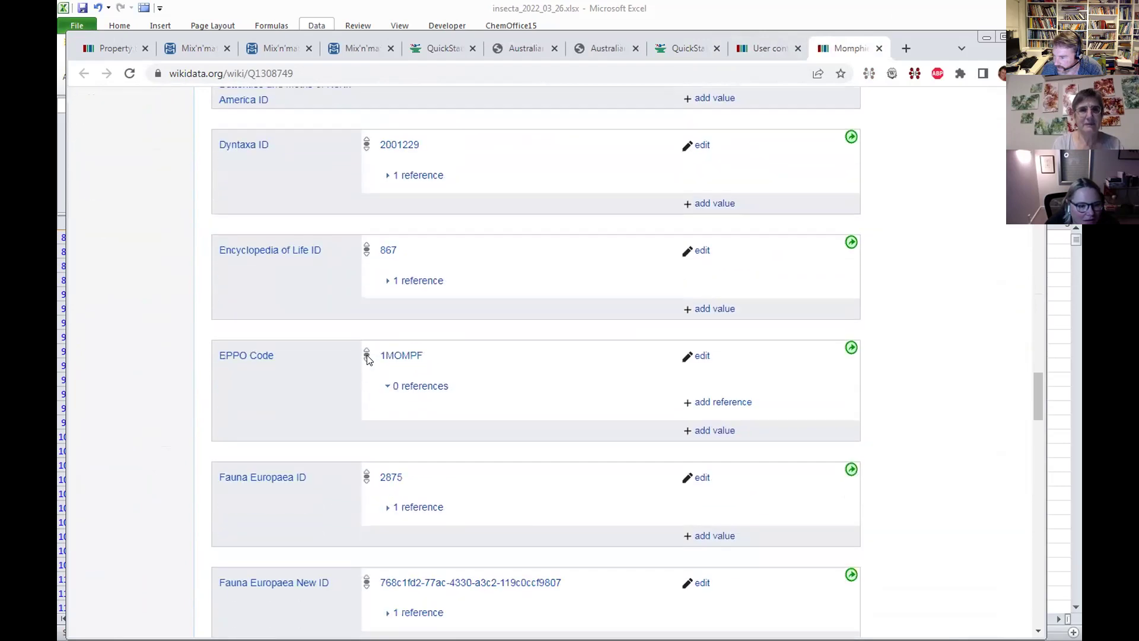
{"action": "scroll", "coordinate": [368, 360], "scroll_direction": "down", "scroll_amount": 13}
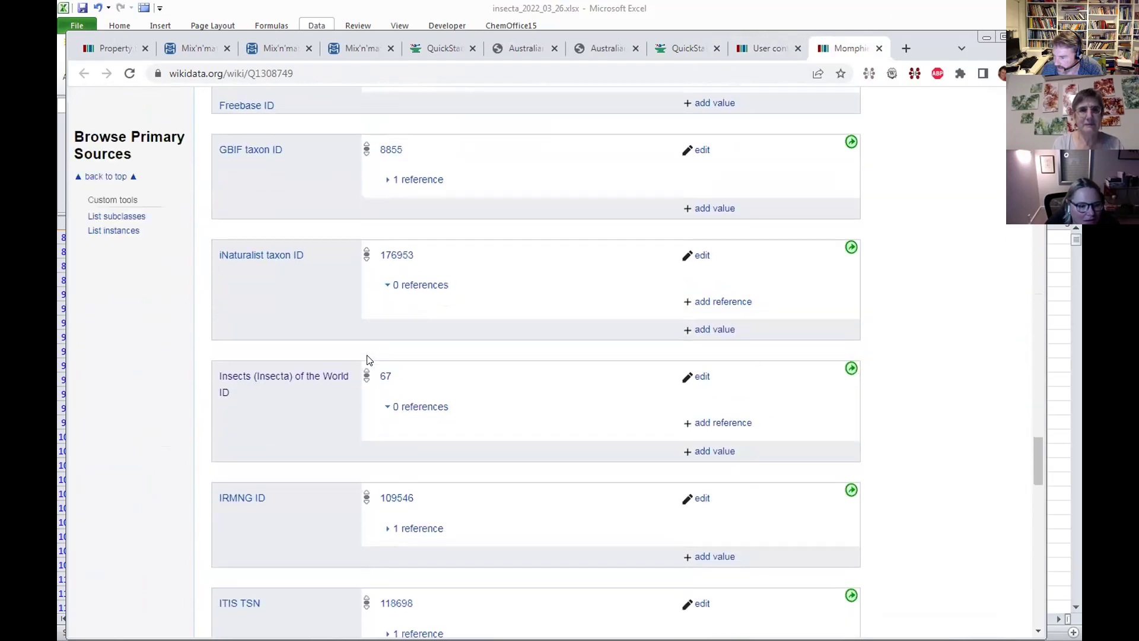
{"action": "right_click", "coordinate": [387, 377]}
{"action": "left_click", "coordinate": [419, 384]}
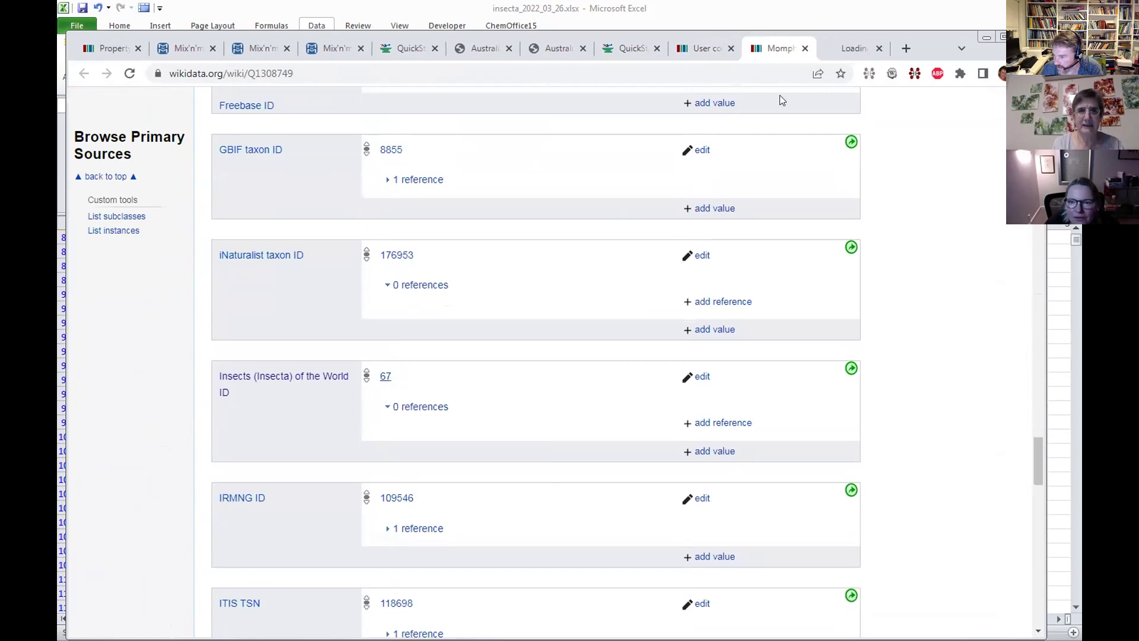
{"action": "left_click", "coordinate": [838, 54]}
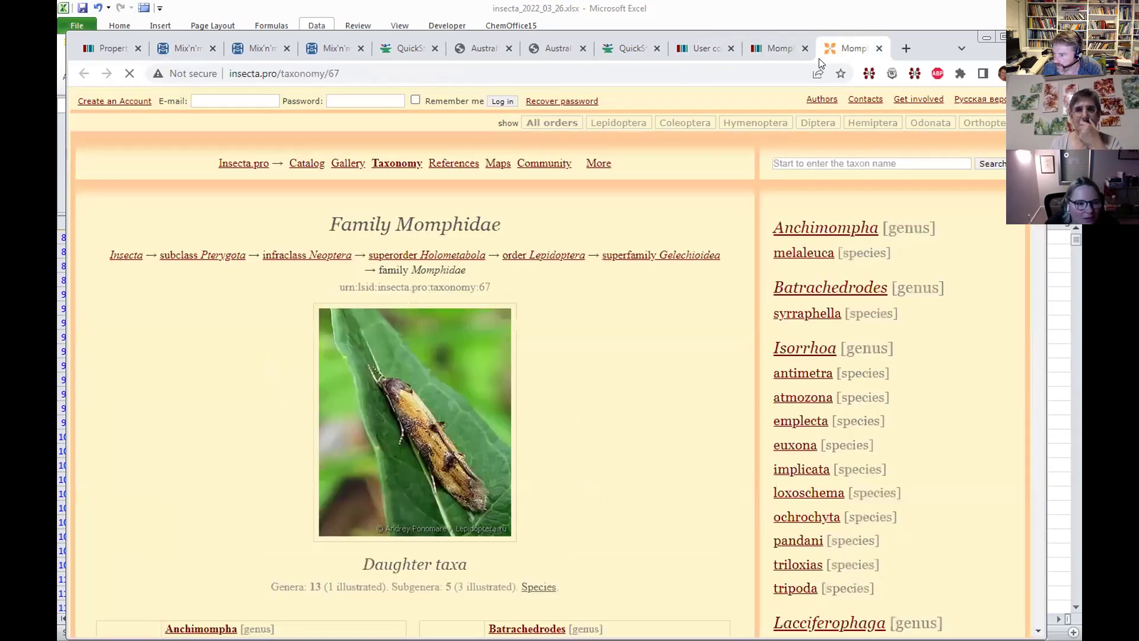
- Close the Momphidae pages and the account's contributions to return to the QuickStatements batch
{"action": "left_click", "coordinate": [804, 48]}
{"action": "left_click", "coordinate": [803, 49]}
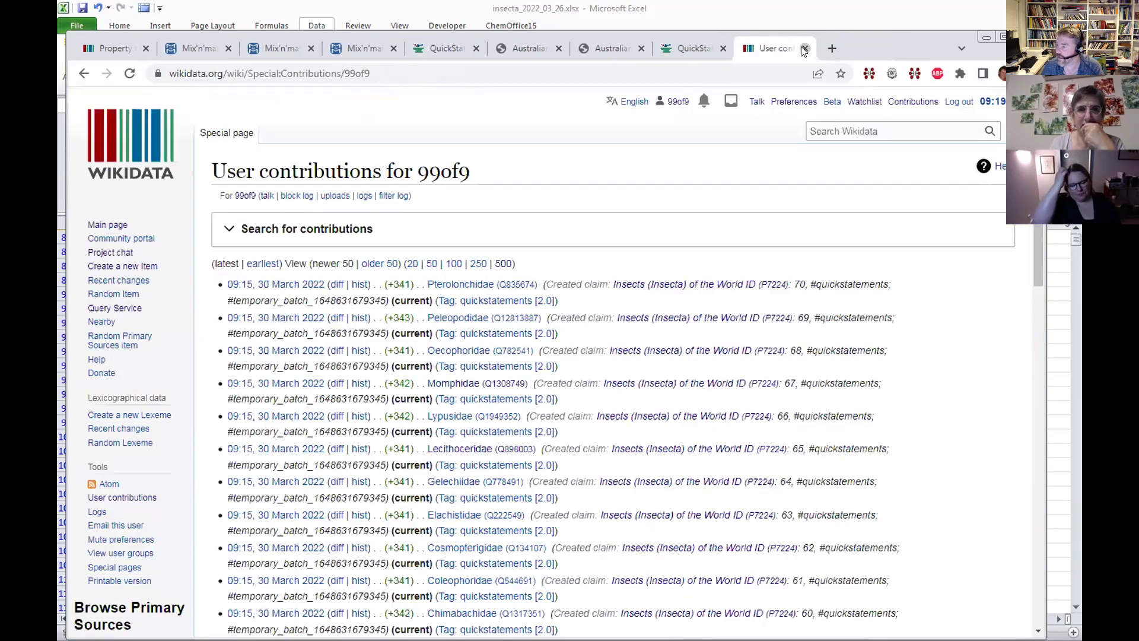
{"action": "left_click", "coordinate": [804, 48]}
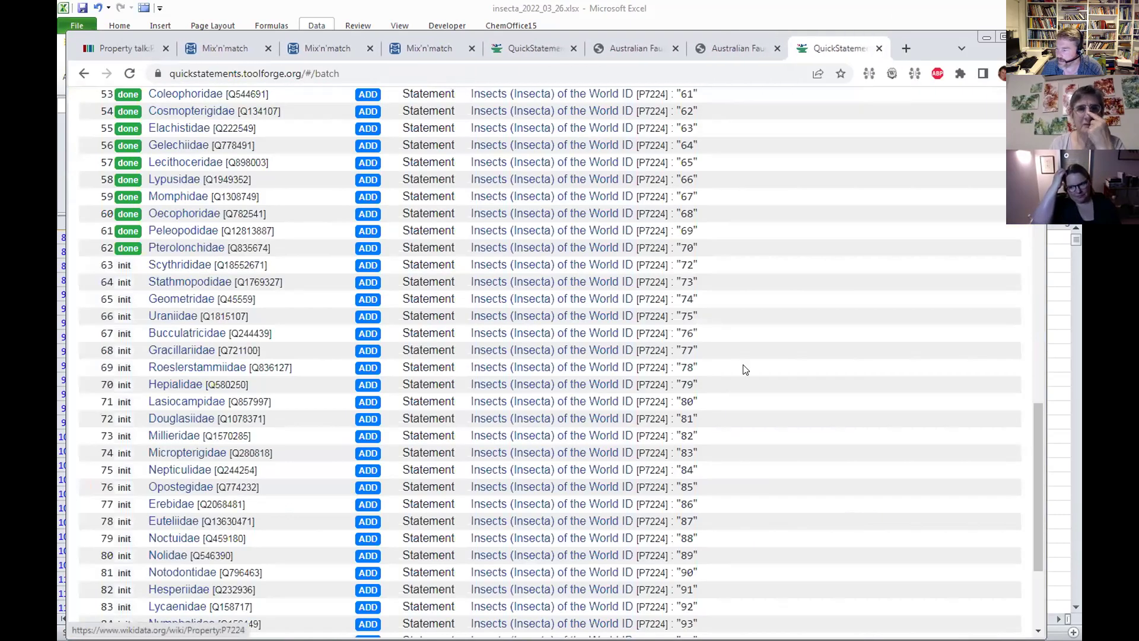
- Resume the stopped QuickStatements batch to add the remaining P7224 statements and check their status through the end of the list
{"action": "scroll", "coordinate": [678, 417], "scroll_direction": "down", "scroll_amount": 3}
{"action": "left_click", "coordinate": [101, 616]}
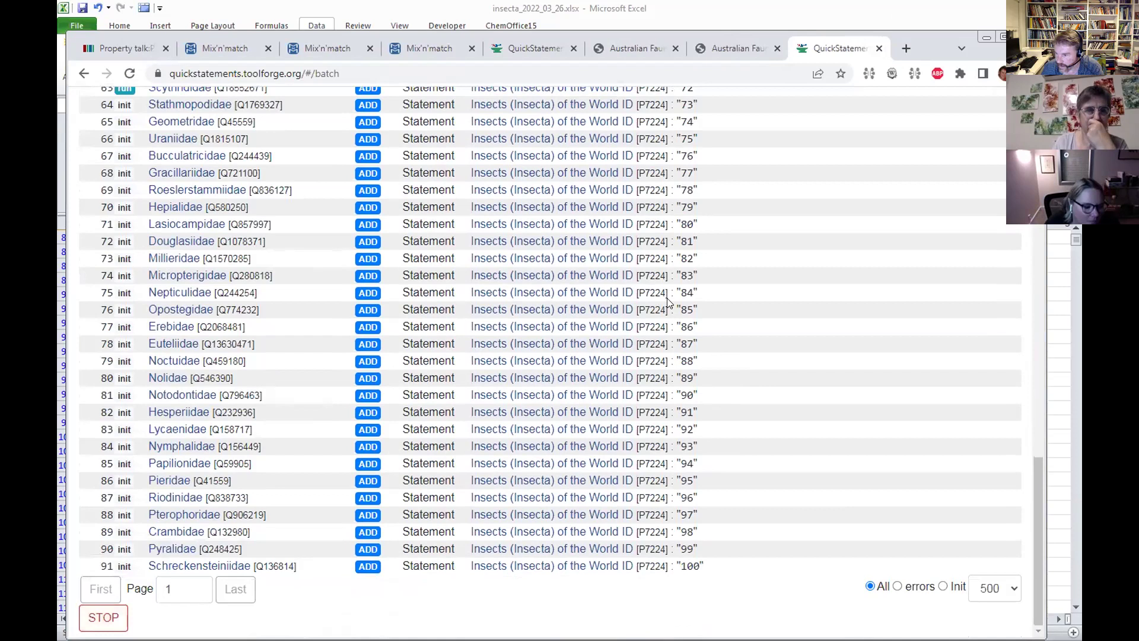
{"action": "scroll", "coordinate": [764, 294], "scroll_direction": "up", "scroll_amount": 3}
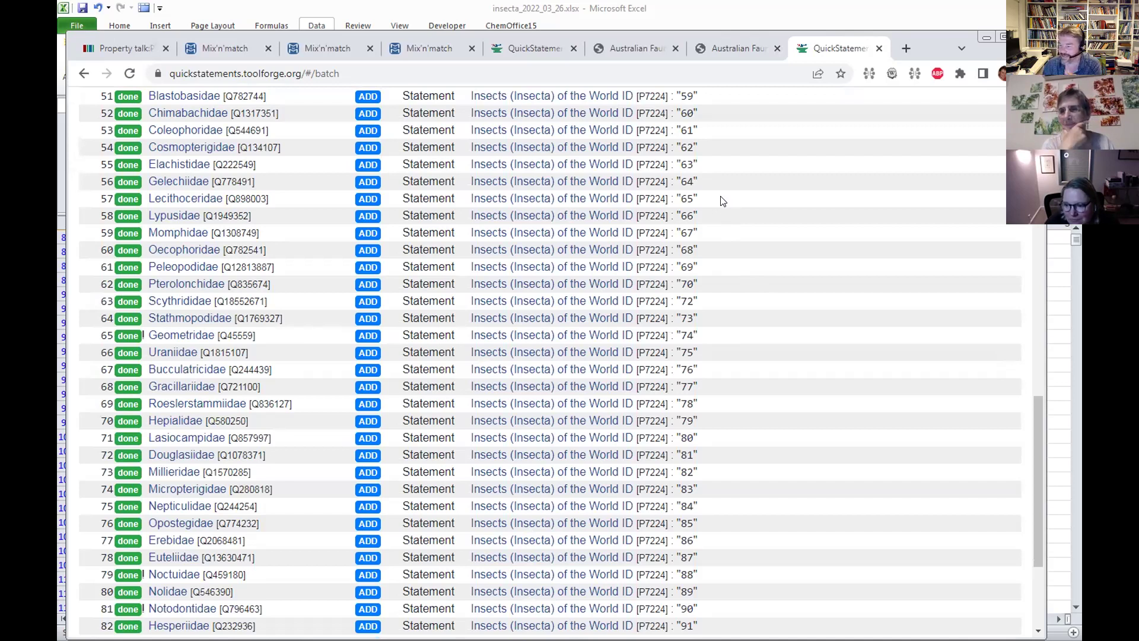
{"action": "scroll", "coordinate": [880, 444], "scroll_direction": "down", "scroll_amount": 3}
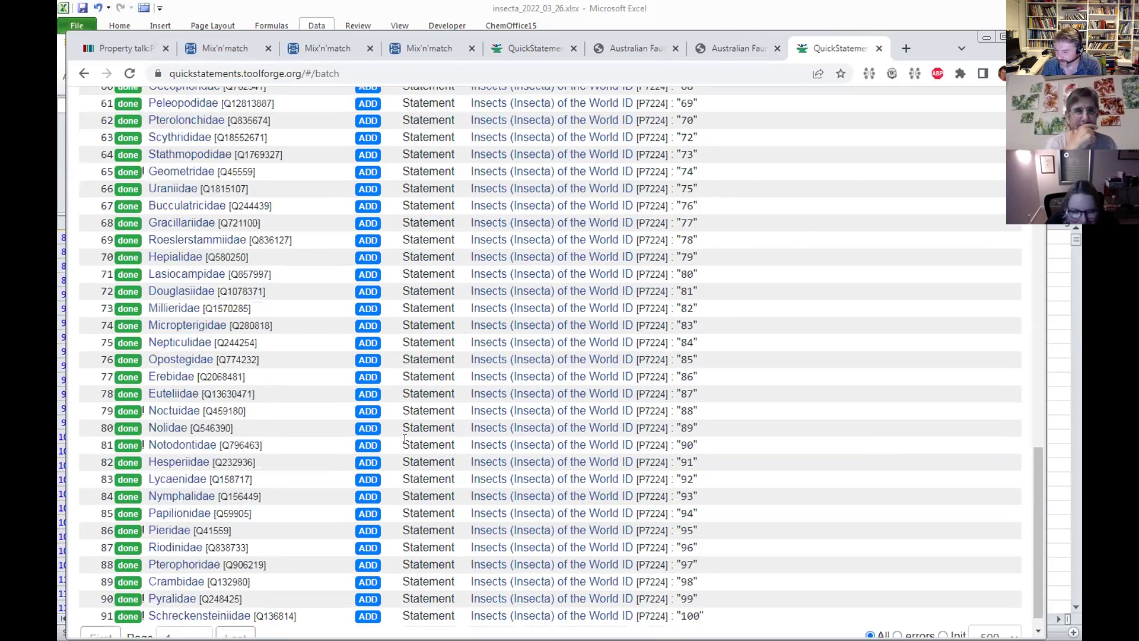
{"action": "scroll", "coordinate": [711, 457], "scroll_direction": "down", "scroll_amount": 1}
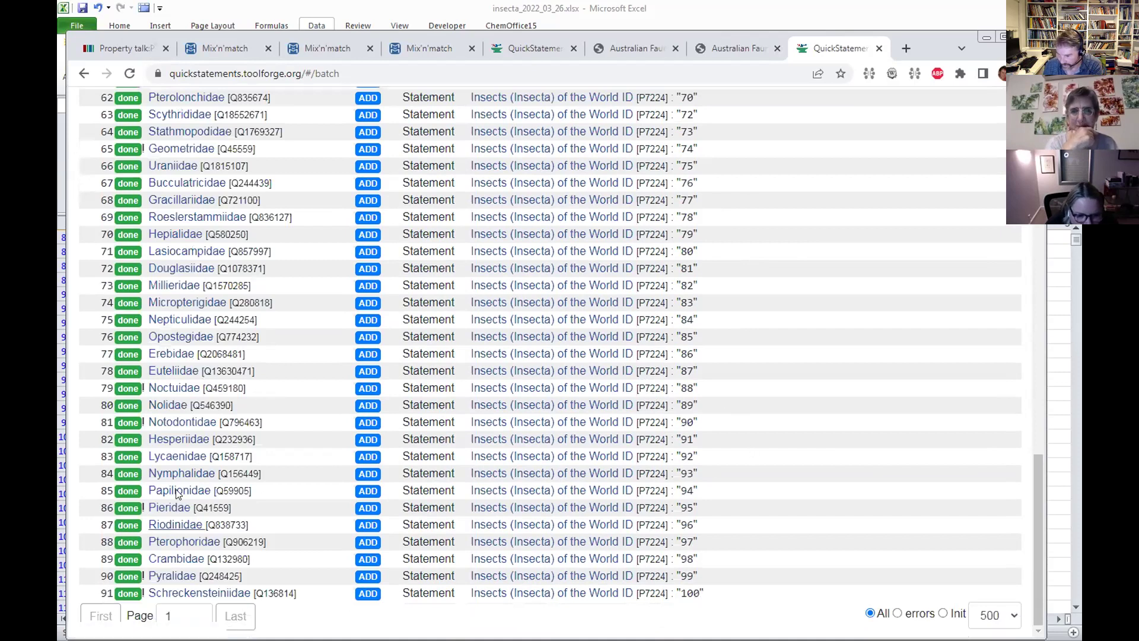
- Open the Wikidata item for Crambidae from the QuickStatements batch list in a new tab
{"action": "scroll", "coordinate": [404, 520], "scroll_direction": "up", "scroll_amount": 2}
{"action": "scroll", "coordinate": [403, 520], "scroll_direction": "down", "scroll_amount": 2}
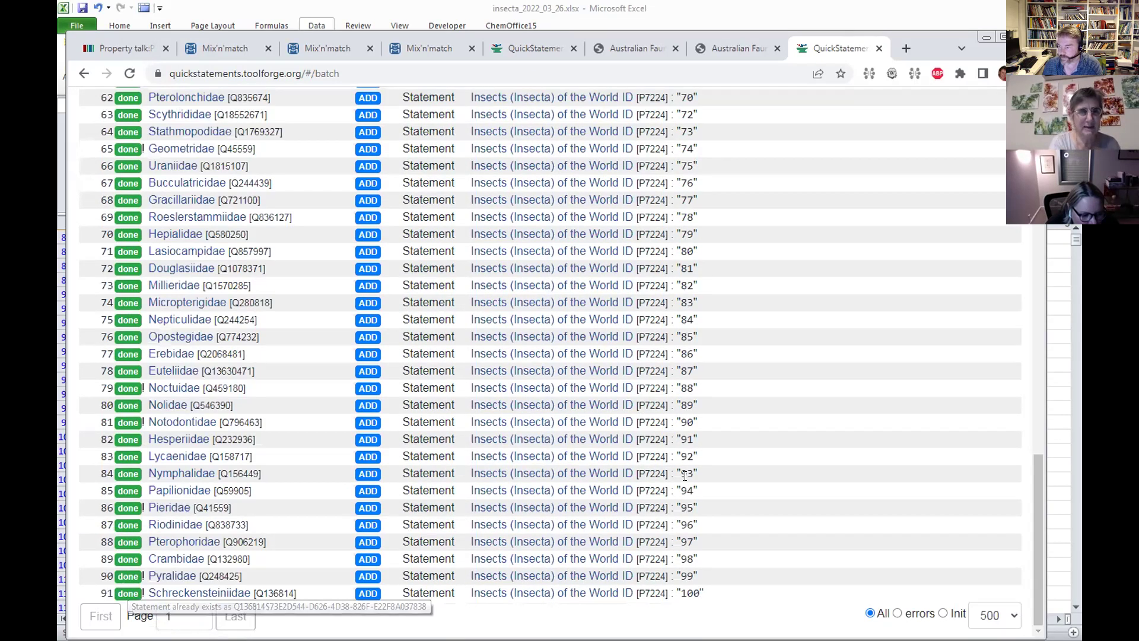
{"action": "right_click", "coordinate": [175, 434]}
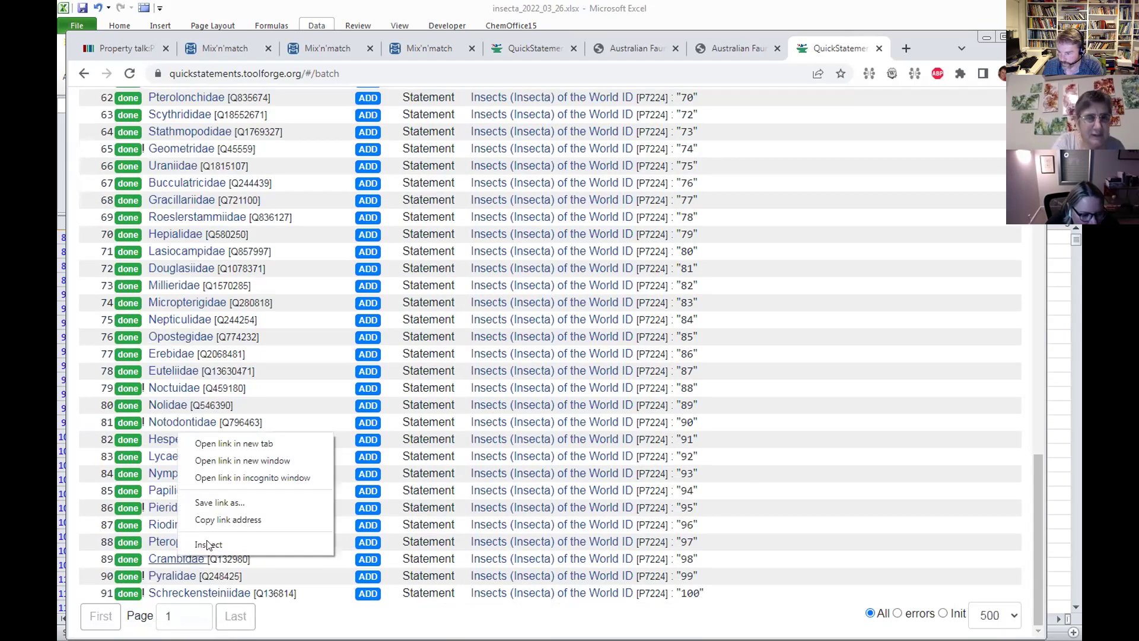
{"action": "left_click", "coordinate": [253, 441]}
{"action": "left_click", "coordinate": [842, 48]}
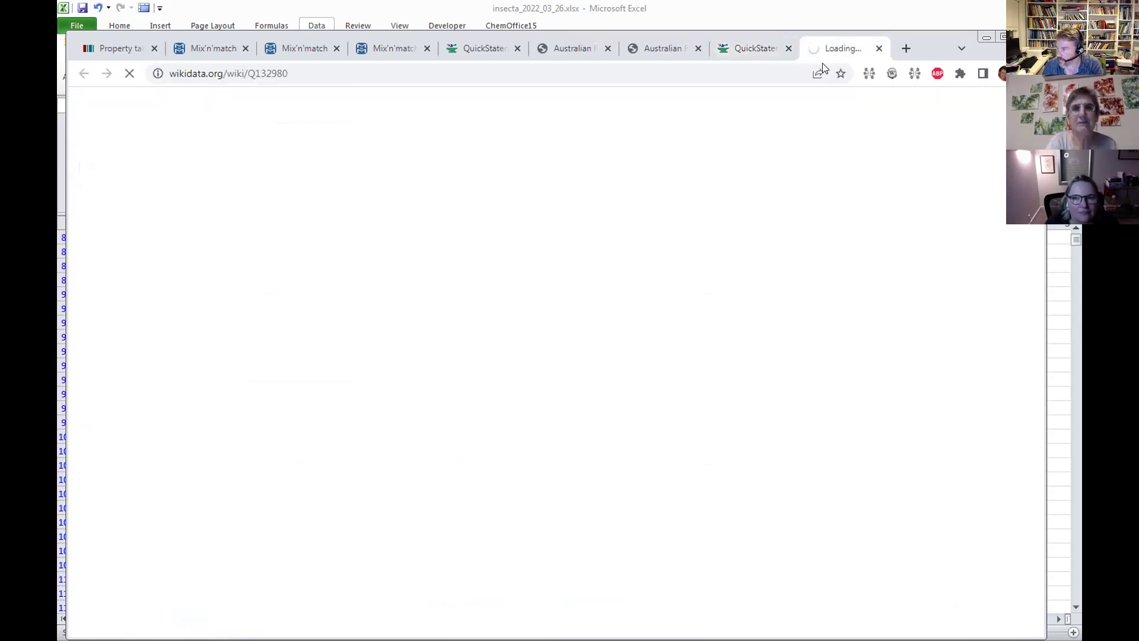
- Open the Insects (Insecta) of the World ID link on the Crambidae item in a new tab and view its page
{"action": "scroll", "coordinate": [352, 329], "scroll_direction": "down", "scroll_amount": 15}
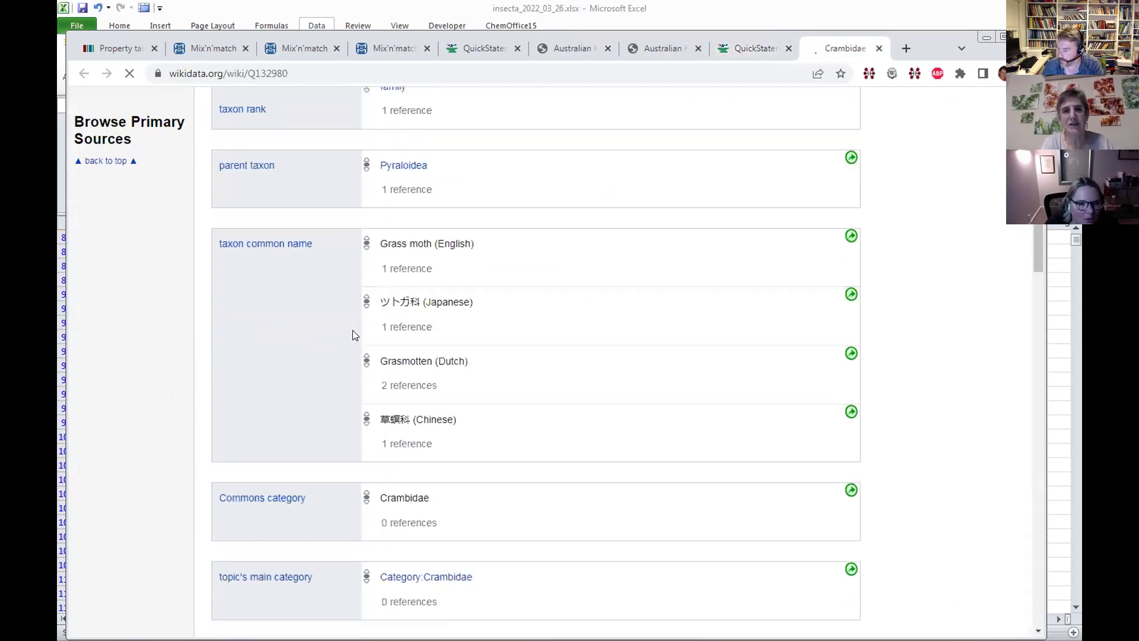
{"action": "scroll", "coordinate": [352, 335], "scroll_direction": "down", "scroll_amount": 15}
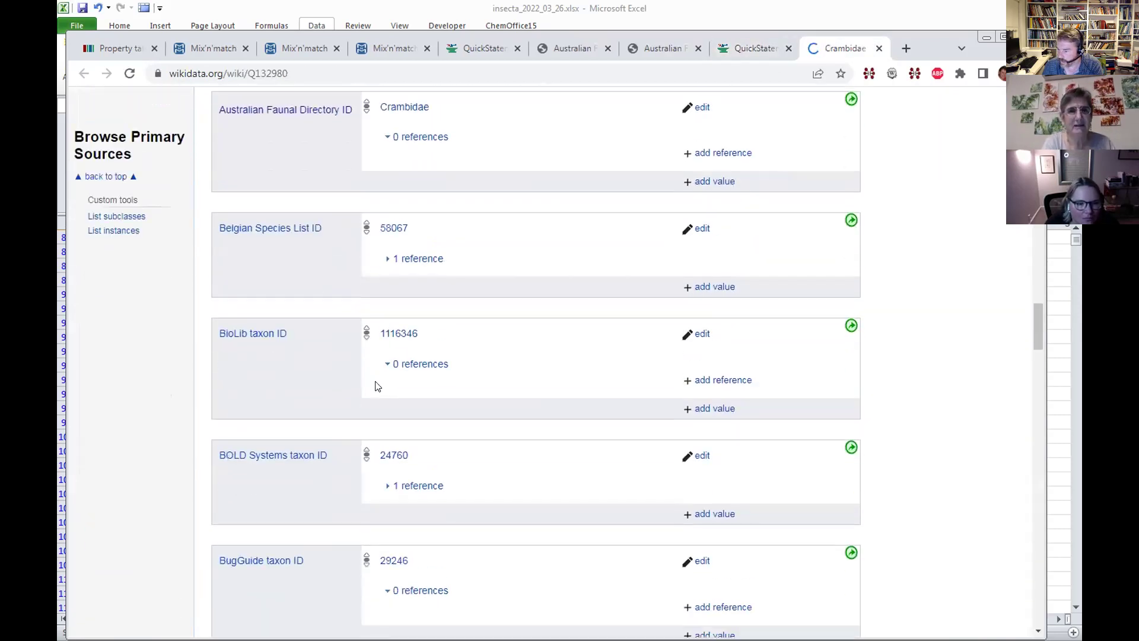
{"action": "scroll", "coordinate": [375, 386], "scroll_direction": "down", "scroll_amount": 10}
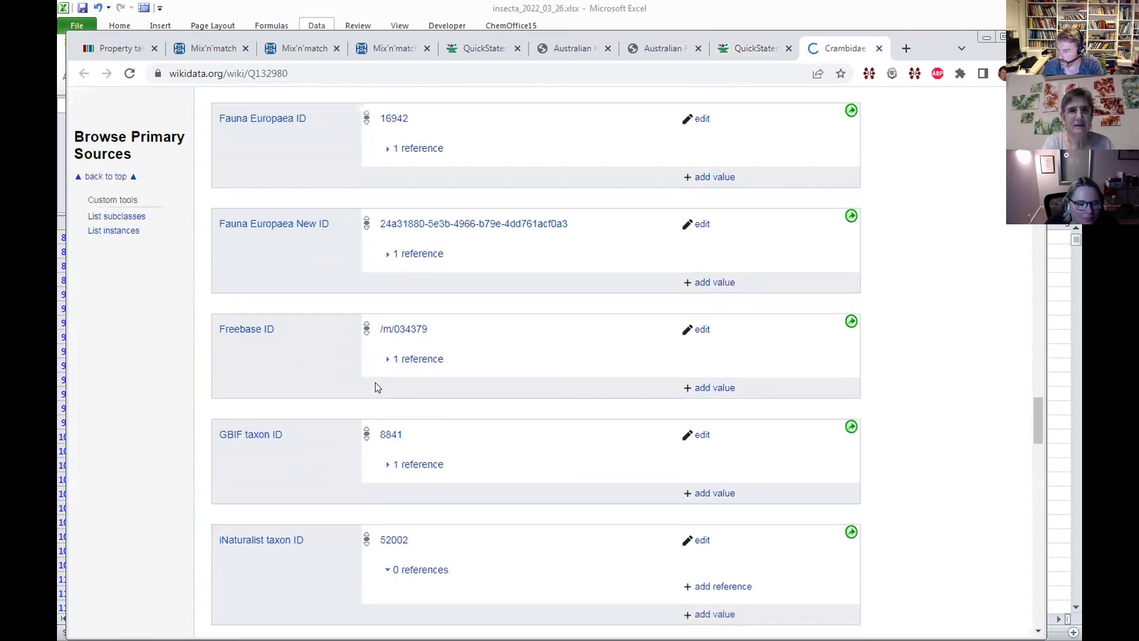
{"action": "right_click", "coordinate": [387, 306]}
{"action": "left_click", "coordinate": [439, 319]}
{"action": "left_click", "coordinate": [838, 42]}
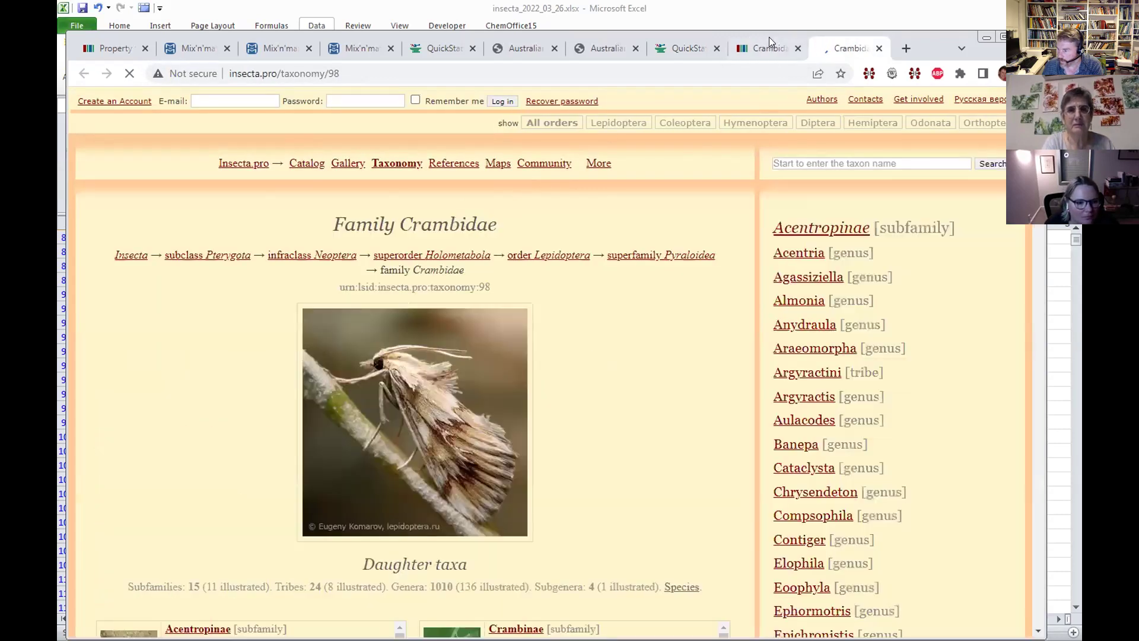
- Return to the Crambidae Wikidata item and inspect the reference behind its IRMNG ID
{"action": "left_click", "coordinate": [769, 50]}
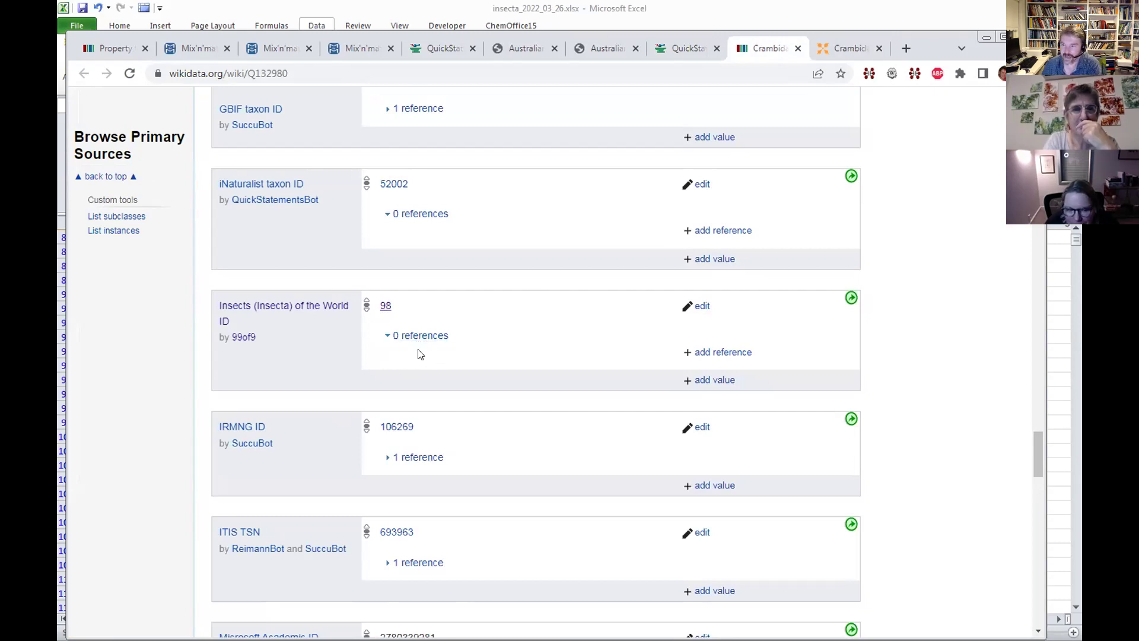
{"action": "left_click", "coordinate": [419, 457]}
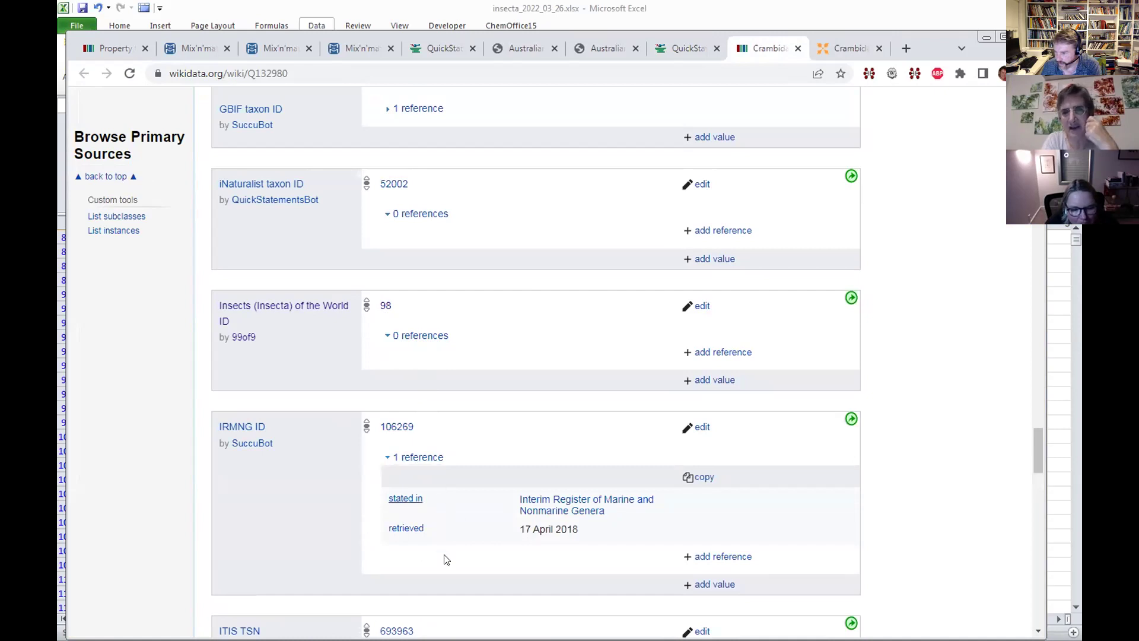
{"action": "left_click", "coordinate": [409, 458]}
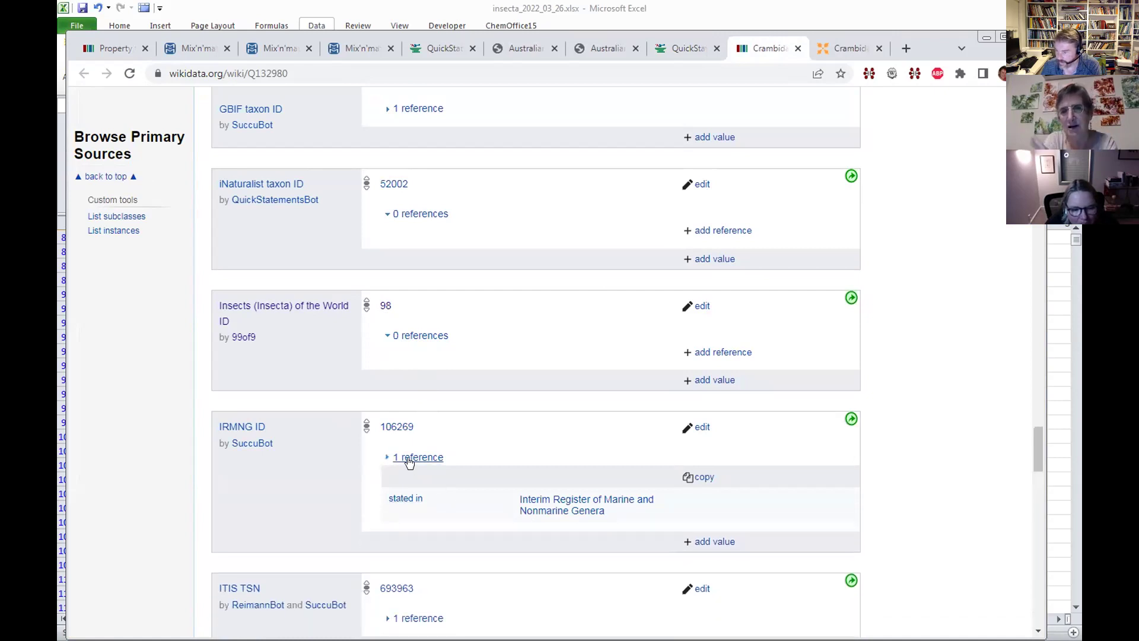
{"action": "scroll", "coordinate": [281, 470], "scroll_direction": "down", "scroll_amount": 3}
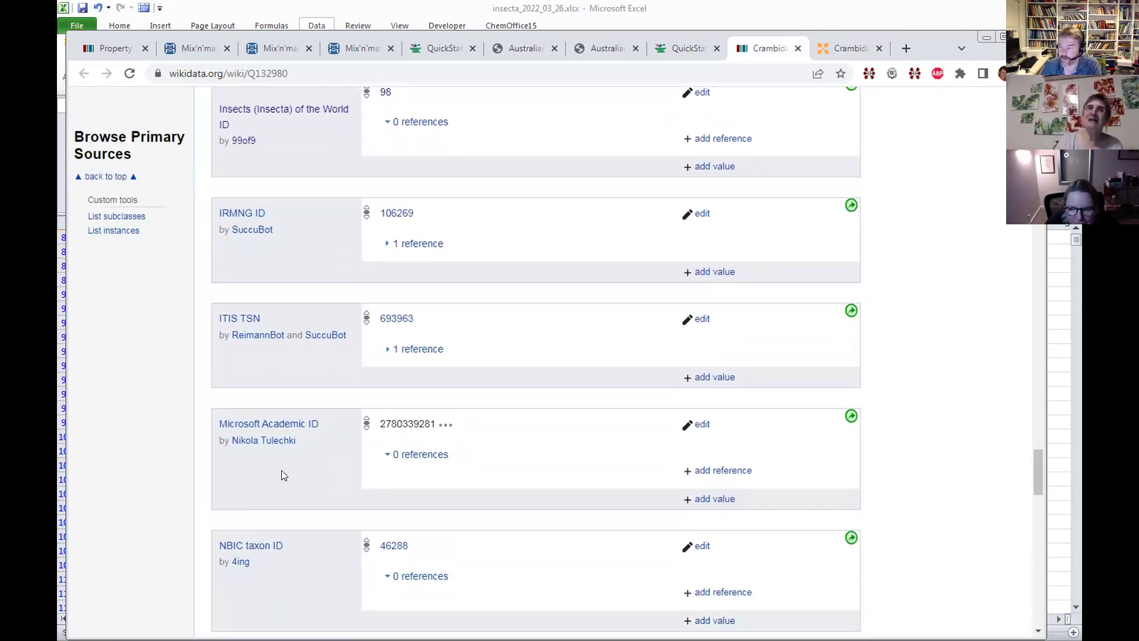
{"action": "scroll", "coordinate": [281, 470], "scroll_direction": "down", "scroll_amount": 5}
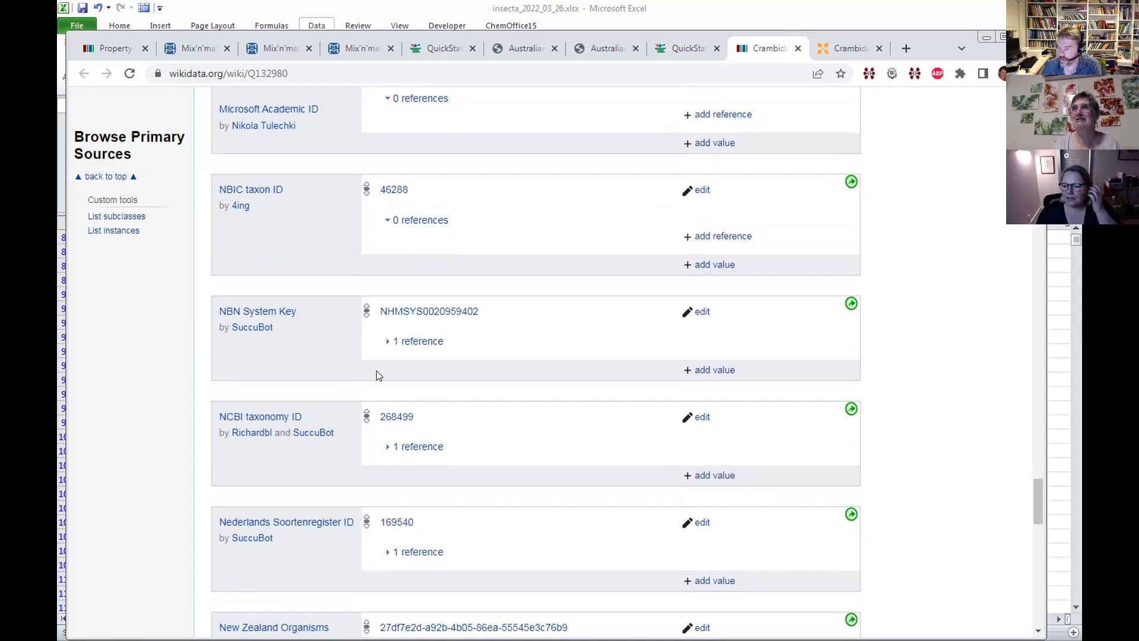
- Expand the references of the NBN System Key, NCBI taxonomy ID and Nederlands Soortenregister ID statements
{"action": "left_click", "coordinate": [417, 348]}
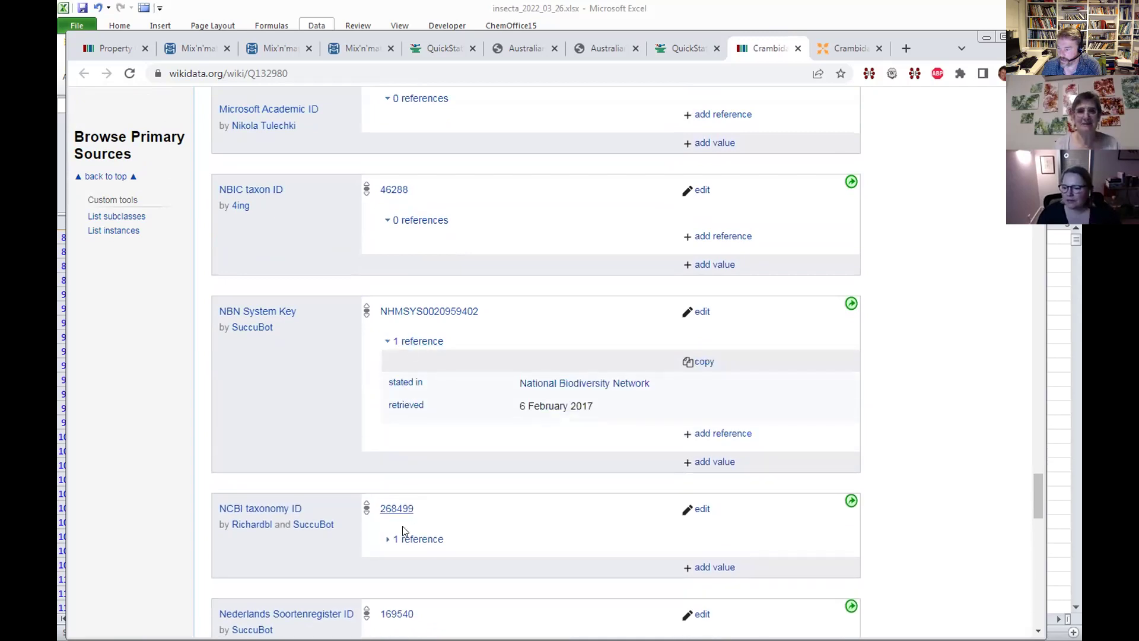
{"action": "left_click", "coordinate": [405, 539]}
{"action": "scroll", "coordinate": [467, 450], "scroll_direction": "down", "scroll_amount": 5}
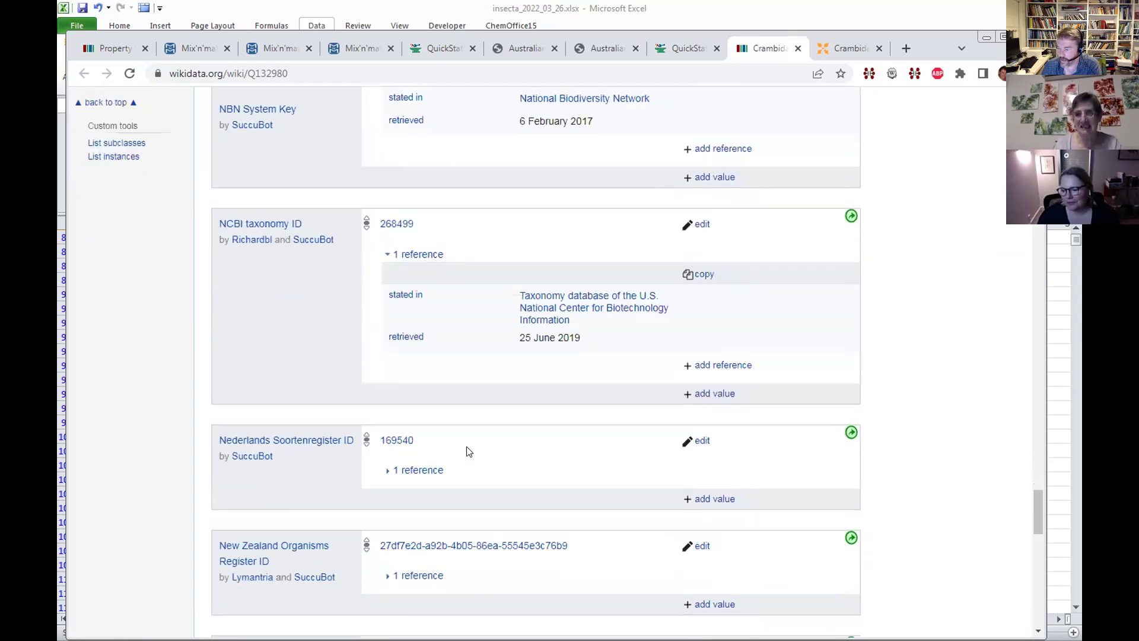
{"action": "left_click", "coordinate": [420, 469]}
{"action": "scroll", "coordinate": [457, 514], "scroll_direction": "down", "scroll_amount": 5}
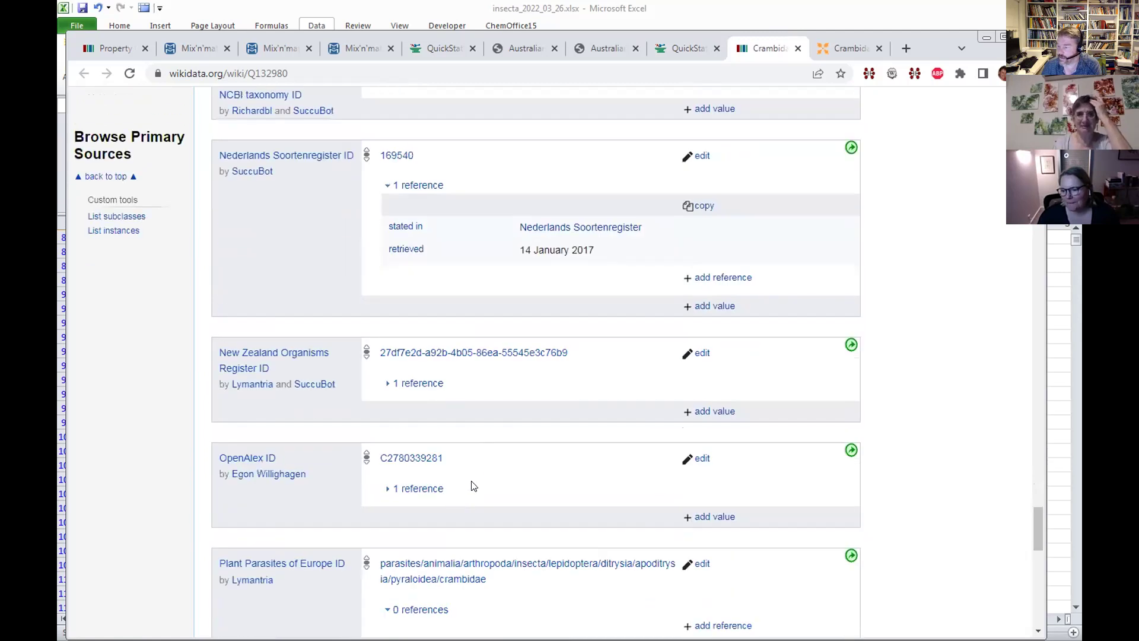
{"action": "scroll", "coordinate": [481, 403], "scroll_direction": "up", "scroll_amount": 4}
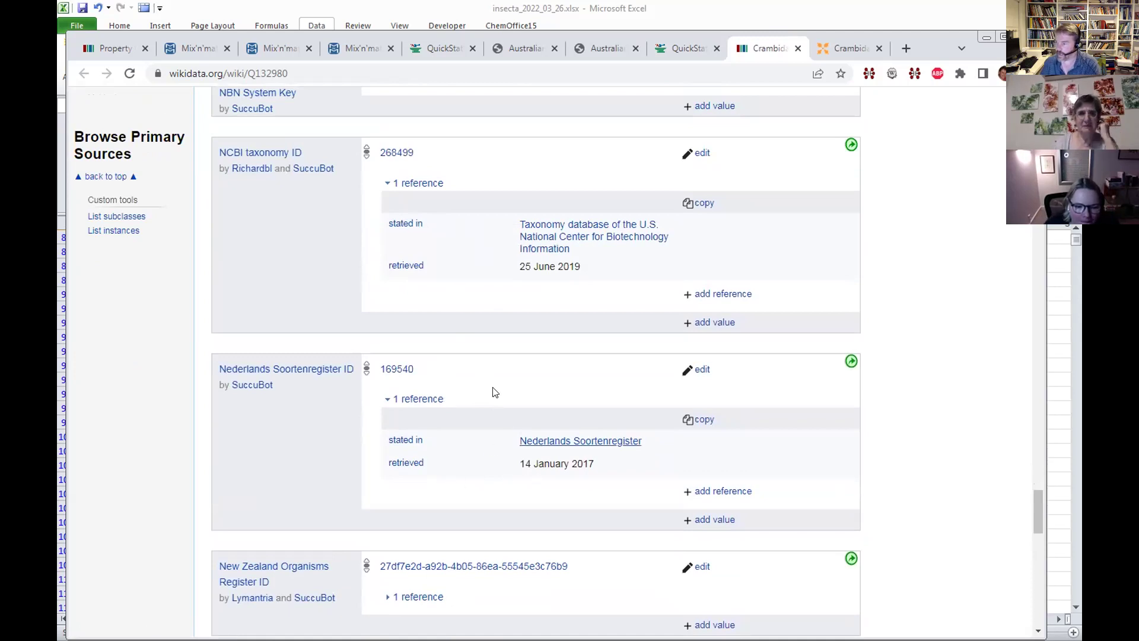
- Go to the Australian Faunal Directory batch in QuickStatements and leave it for the tool's start page
{"action": "left_click", "coordinate": [669, 47]}
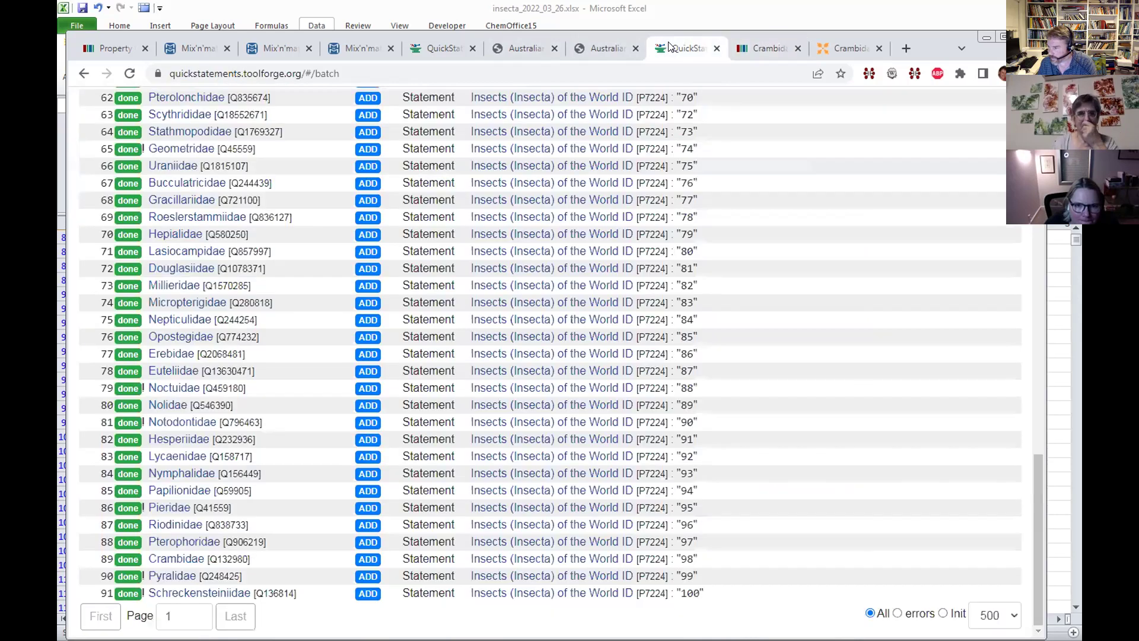
{"action": "left_click", "coordinate": [440, 48]}
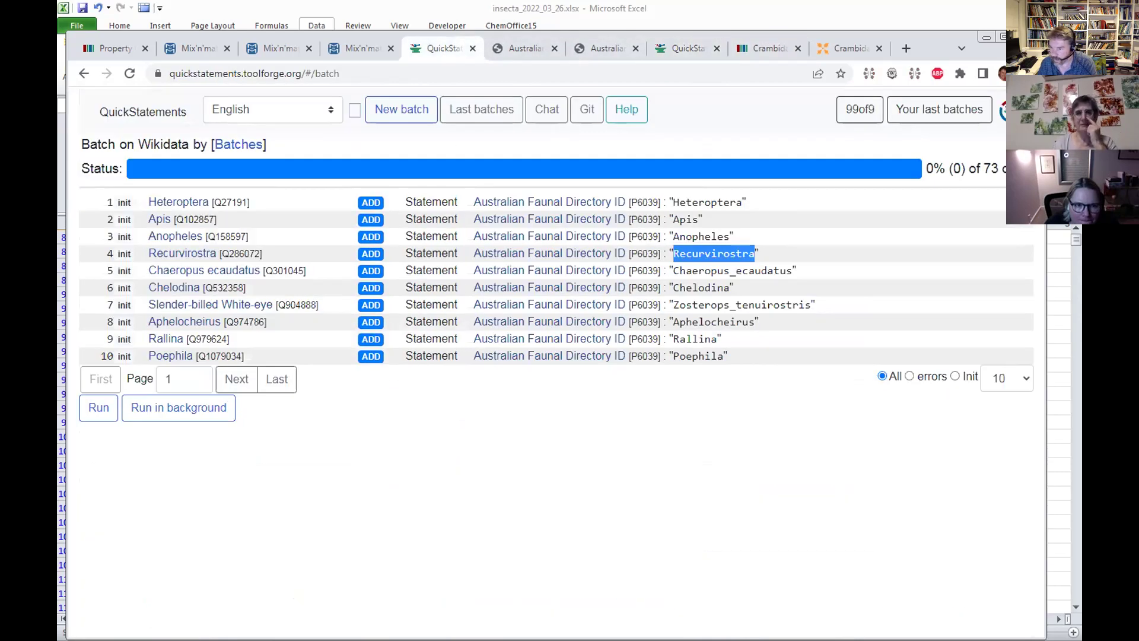
{"action": "left_click", "coordinate": [111, 116]}
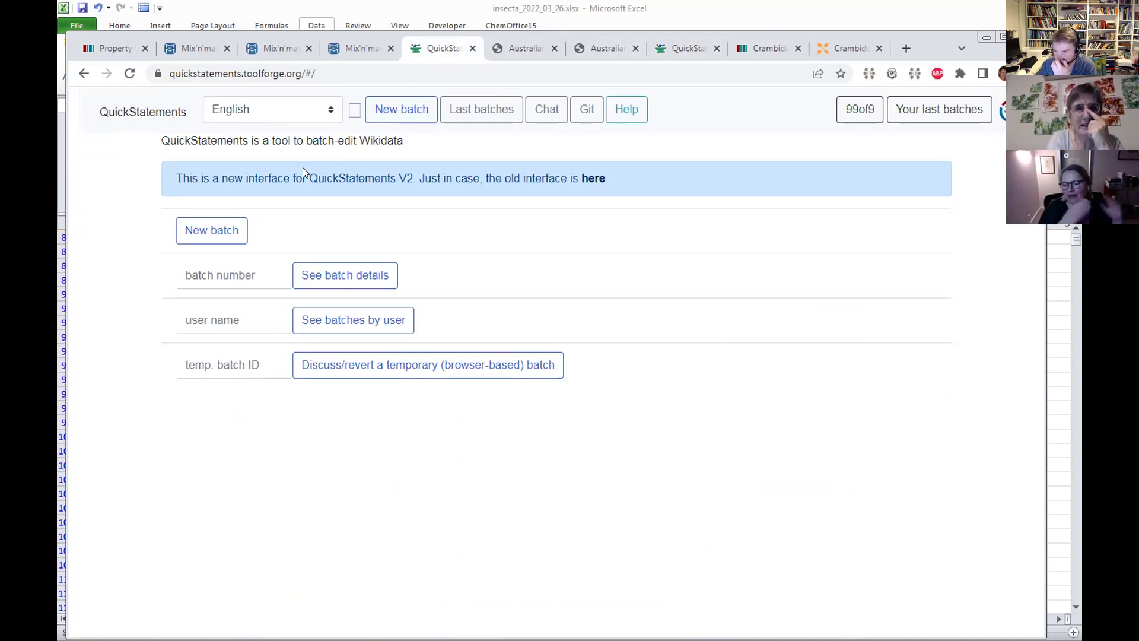
- Return to the Crambidae item and examine the stated in and retrieved entries of the NCBI taxonomy ID reference
{"action": "left_click", "coordinate": [830, 48]}
{"action": "left_click", "coordinate": [769, 52]}
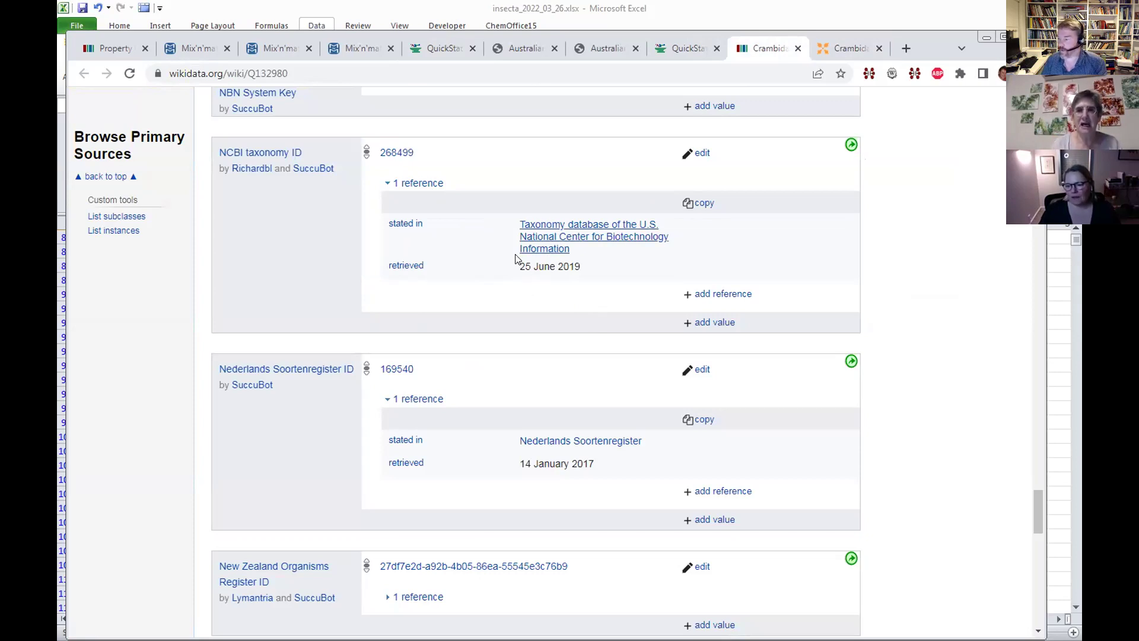
{"action": "mouse_move", "coordinate": [409, 267]}
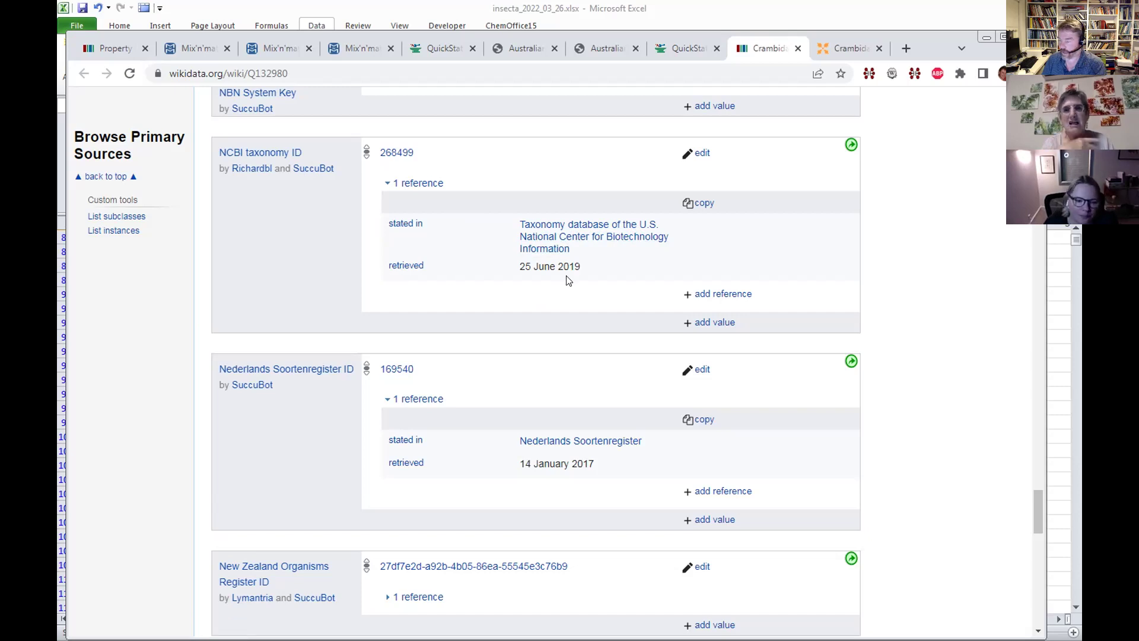
{"action": "scroll", "coordinate": [565, 280], "scroll_direction": "up", "scroll_amount": 2}
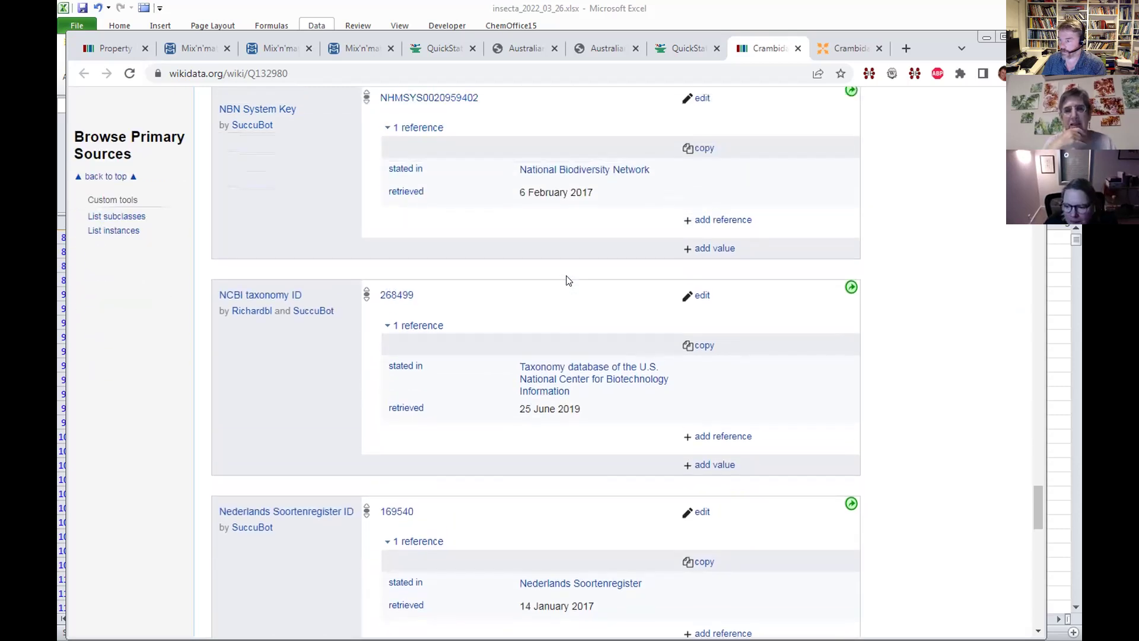
{"action": "scroll", "coordinate": [566, 280], "scroll_direction": "down", "scroll_amount": 1}
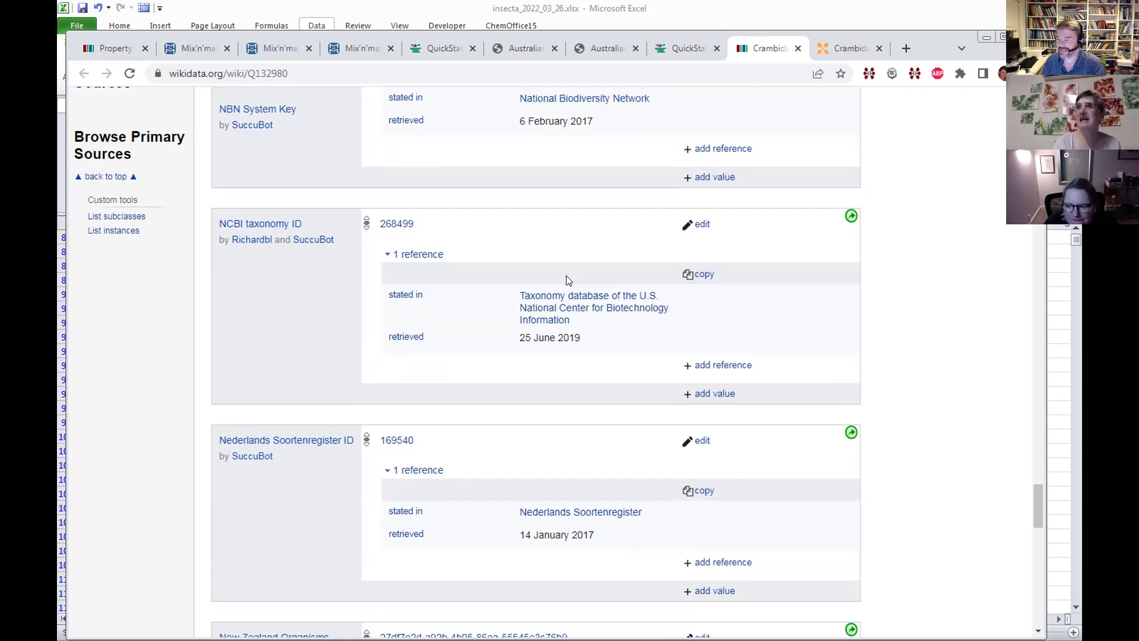
{"action": "mouse_move", "coordinate": [567, 292]}
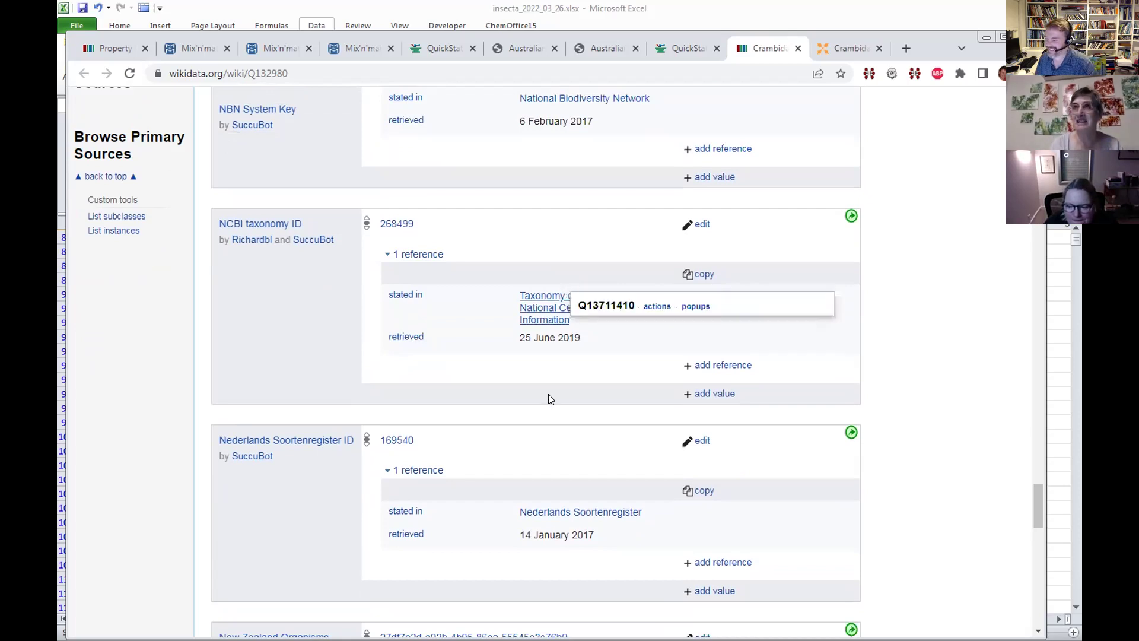
- Expand the references of the New Zealand Organisms Register ID and OpenAlex ID statements
{"action": "scroll", "coordinate": [929, 392], "scroll_direction": "down", "scroll_amount": 3}
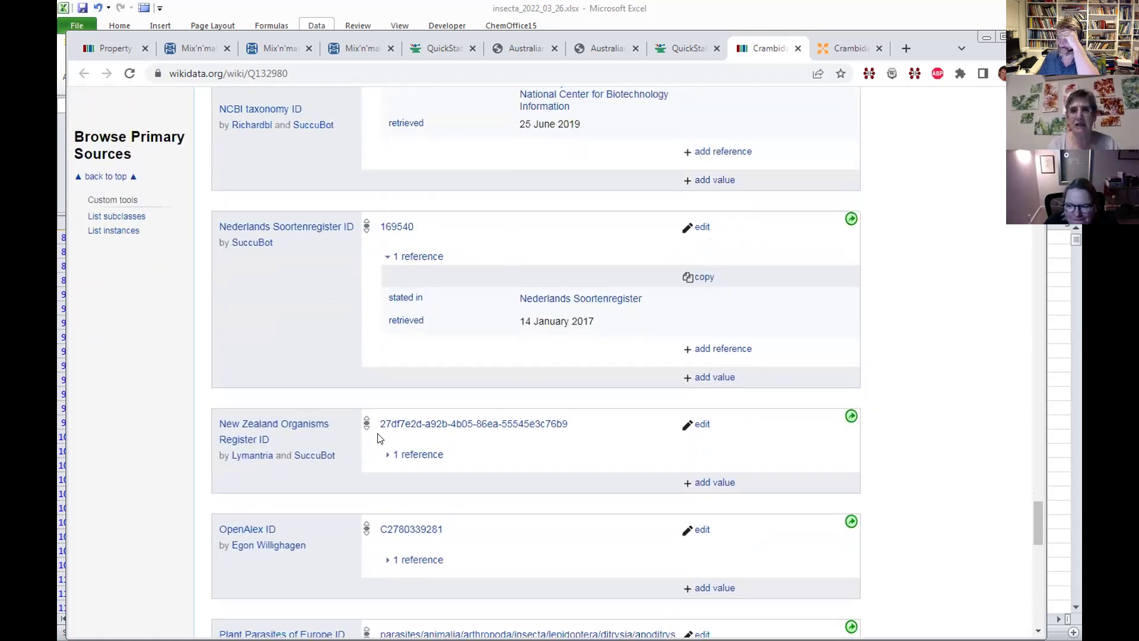
{"action": "left_click", "coordinate": [400, 455]}
{"action": "scroll", "coordinate": [401, 457], "scroll_direction": "down", "scroll_amount": 3}
{"action": "left_click", "coordinate": [403, 439]}
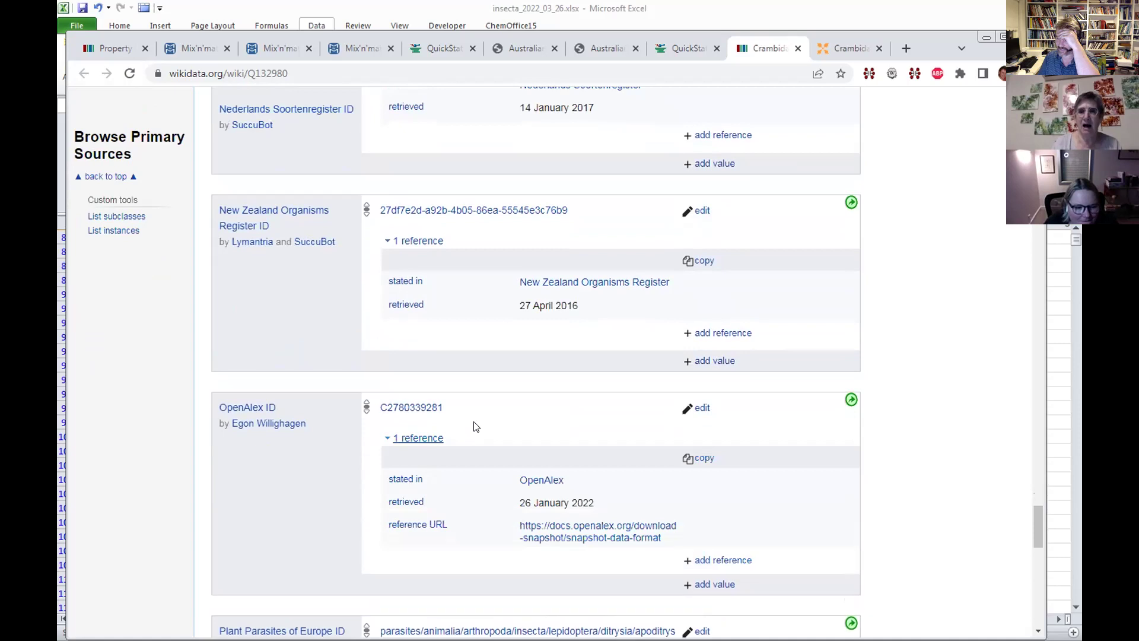
{"action": "scroll", "coordinate": [473, 425], "scroll_direction": "down", "scroll_amount": 3}
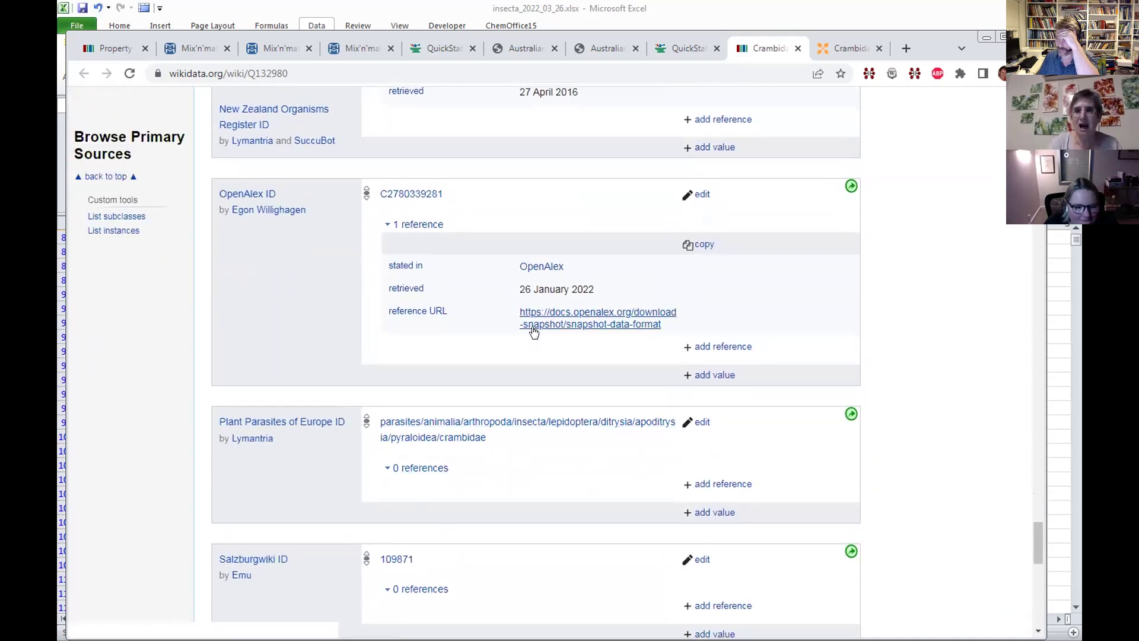
- Compare the referenced and unreferenced identifier statements on the Crambidae item, from OpenAlex ID back up past Microsoft Academic ID
{"action": "scroll", "coordinate": [531, 327], "scroll_direction": "up", "scroll_amount": 4}
{"action": "scroll", "coordinate": [484, 381], "scroll_direction": "up", "scroll_amount": 3}
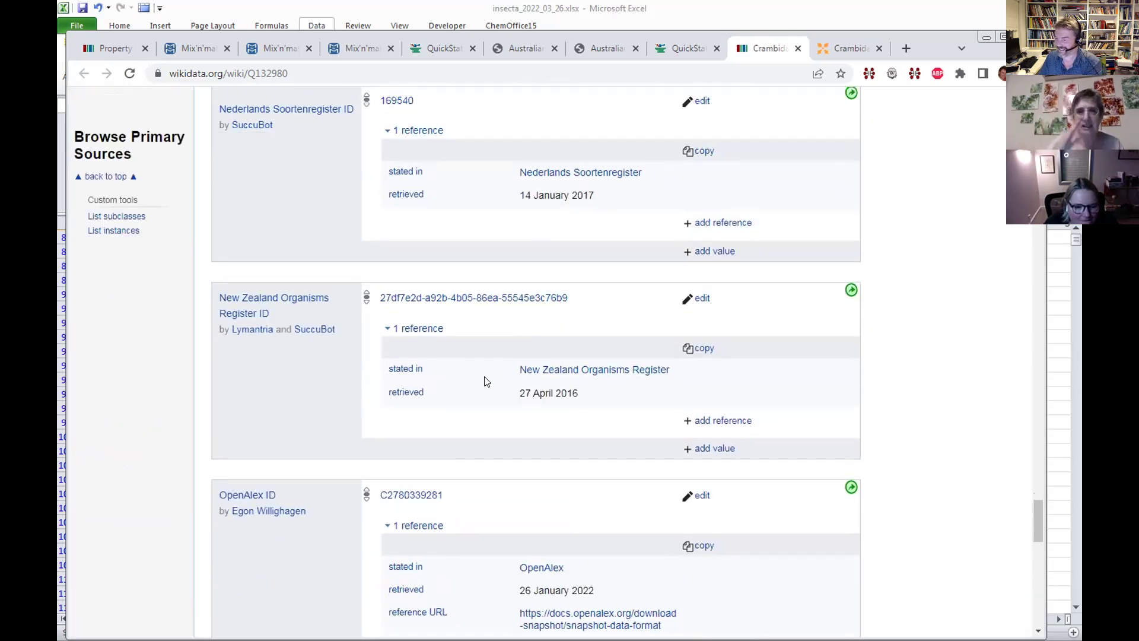
{"action": "scroll", "coordinate": [484, 381], "scroll_direction": "down", "scroll_amount": 2}
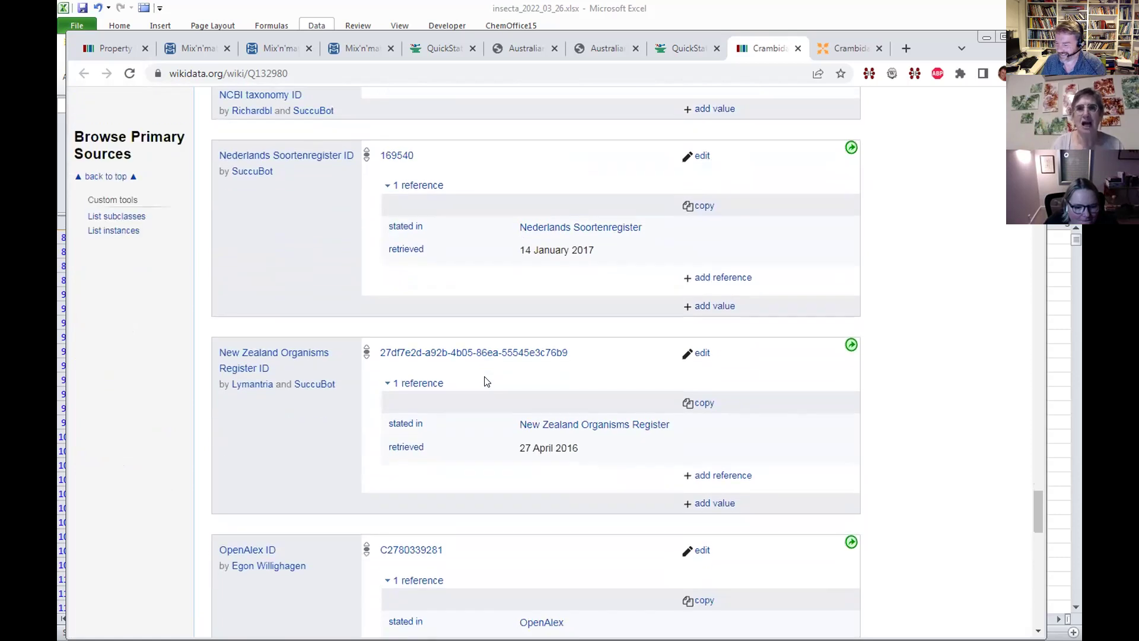
{"action": "scroll", "coordinate": [458, 419], "scroll_direction": "down", "scroll_amount": 2}
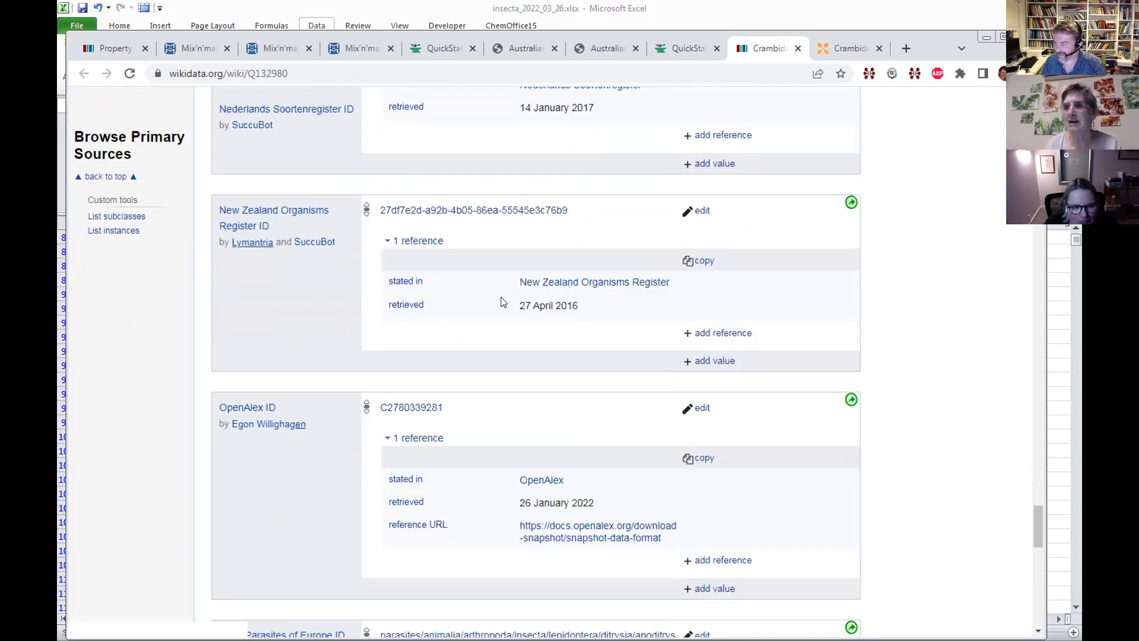
{"action": "scroll", "coordinate": [501, 302], "scroll_direction": "up", "scroll_amount": 3}
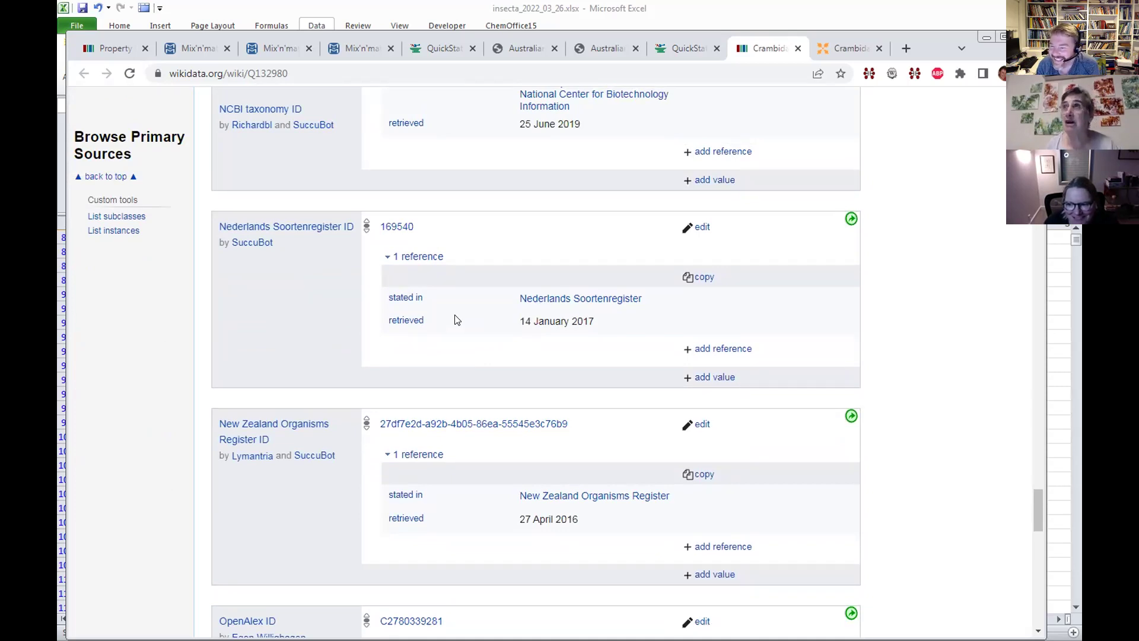
{"action": "scroll", "coordinate": [456, 320], "scroll_direction": "up", "scroll_amount": 5}
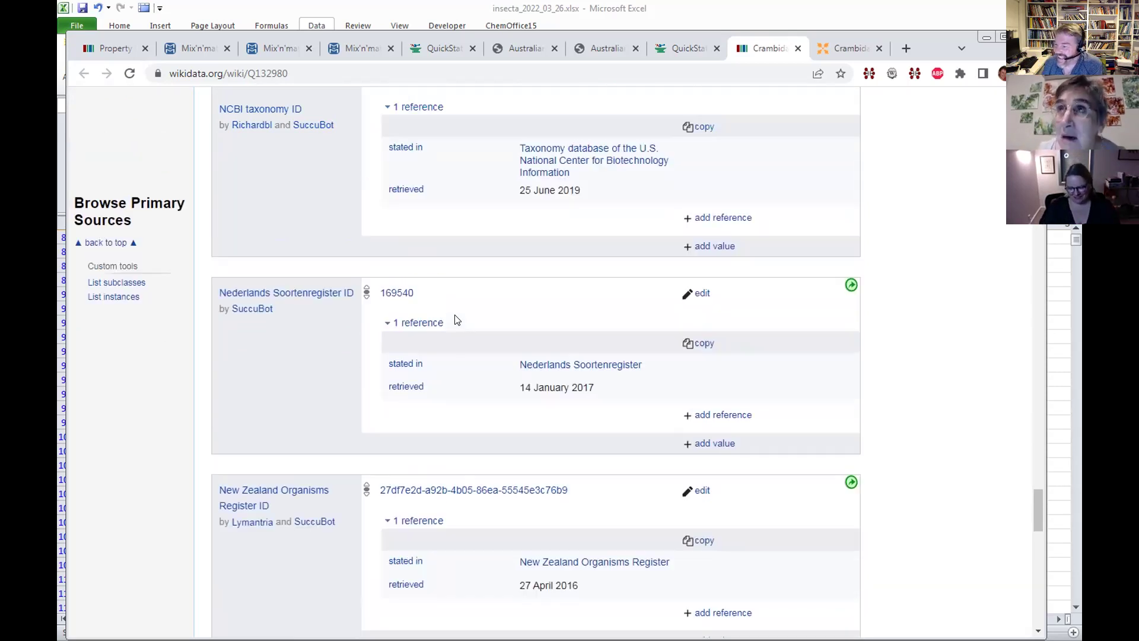
{"action": "scroll", "coordinate": [454, 319], "scroll_direction": "up", "scroll_amount": 3}
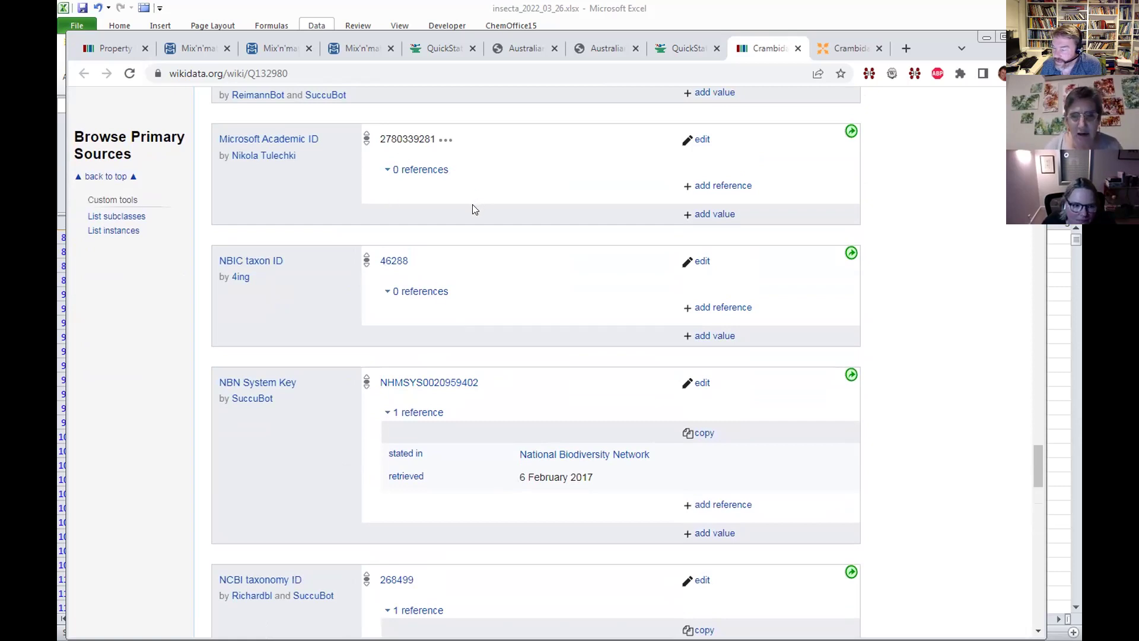
{"action": "scroll", "coordinate": [473, 205], "scroll_direction": "up", "scroll_amount": 2}
{"action": "scroll", "coordinate": [472, 210], "scroll_direction": "up", "scroll_amount": 8}
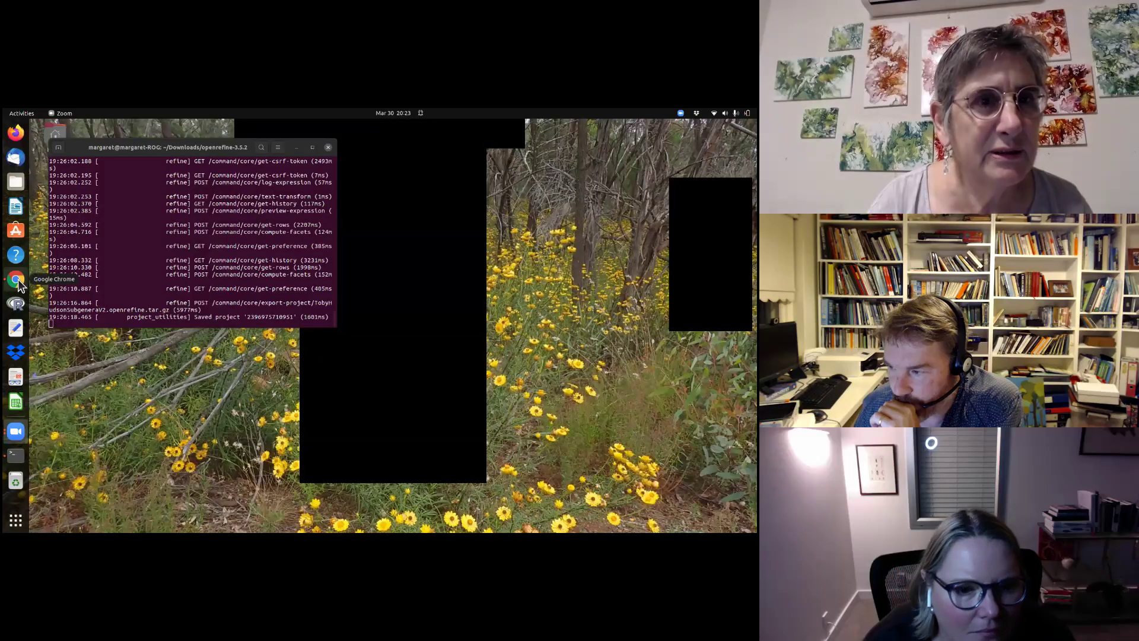
- Switch to Google Chrome to show the Hyperomyzus subgenus item on Wikidata
{"action": "left_click", "coordinate": [17, 281]}
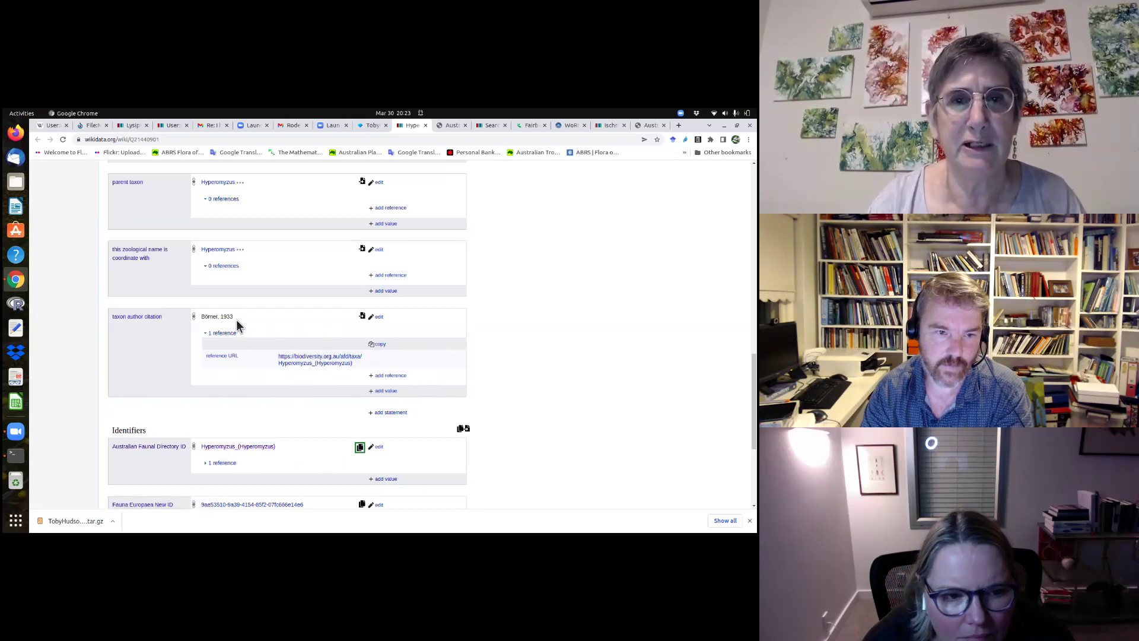
- Open the Australian Faunal Directory page cited for the taxon author citation and return to the Hyperomyzus item
{"action": "left_click", "coordinate": [338, 363]}
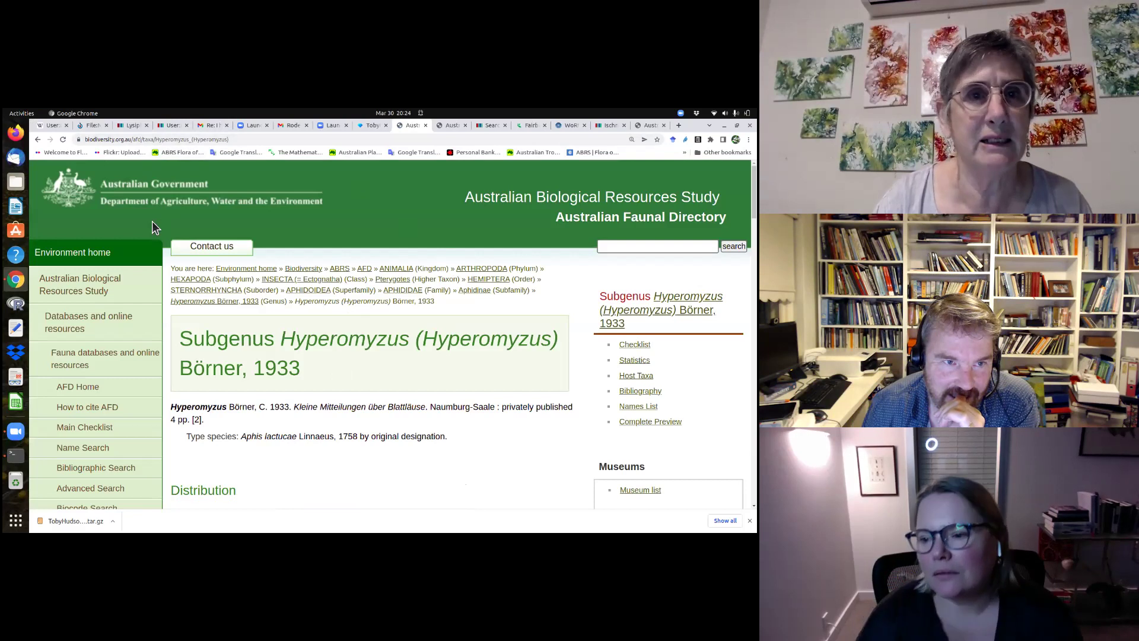
{"action": "left_click", "coordinate": [38, 141]}
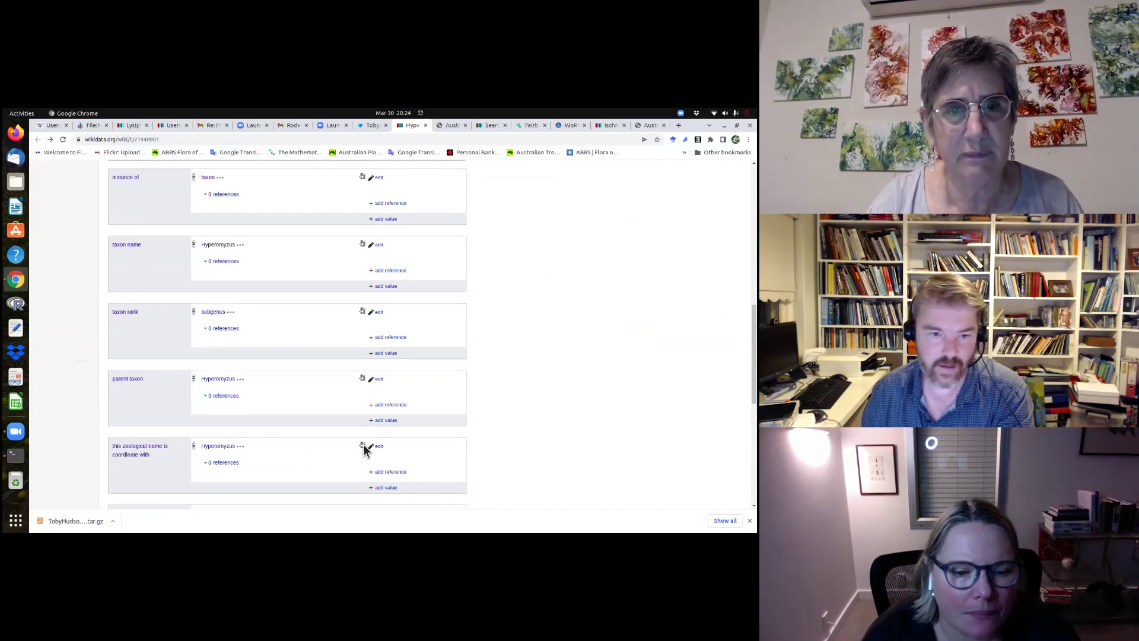
- Copy a reference from the Australian Faunal Directory ID statement and add it to the taxon name statement
{"action": "scroll", "coordinate": [375, 450], "scroll_direction": "down", "scroll_amount": 1}
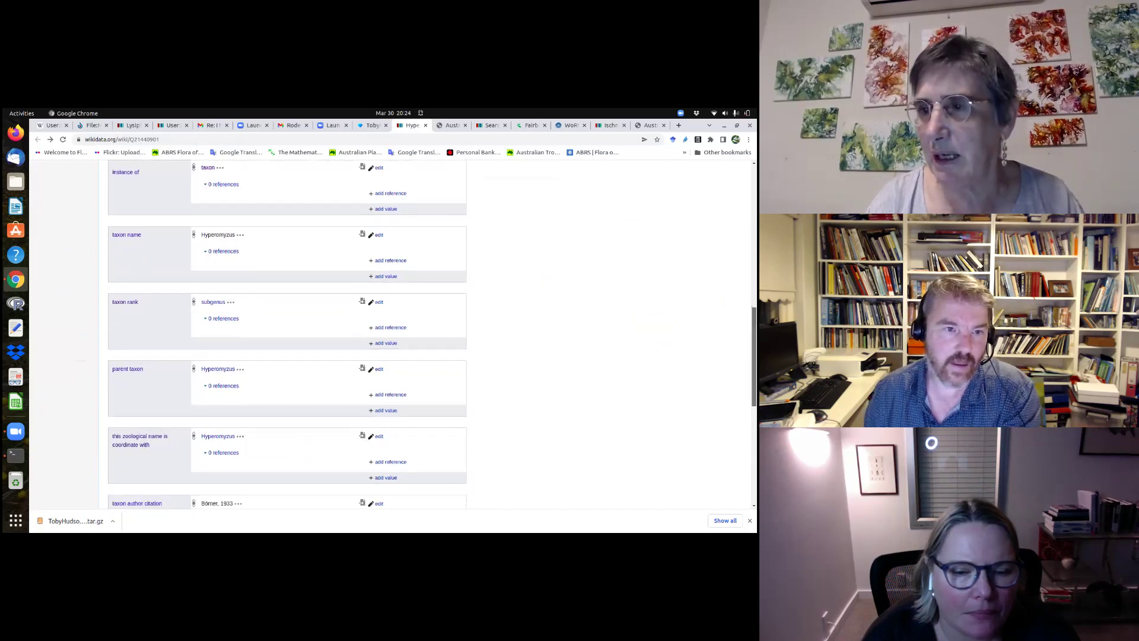
{"action": "scroll", "coordinate": [405, 337], "scroll_direction": "down", "scroll_amount": 10}
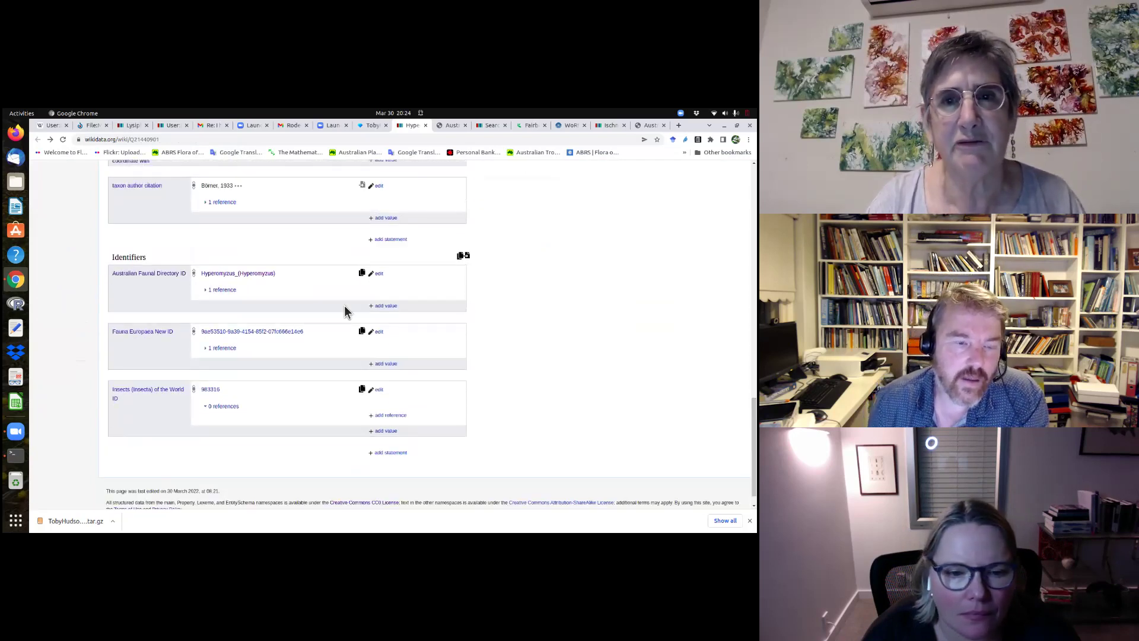
{"action": "left_click", "coordinate": [362, 273]}
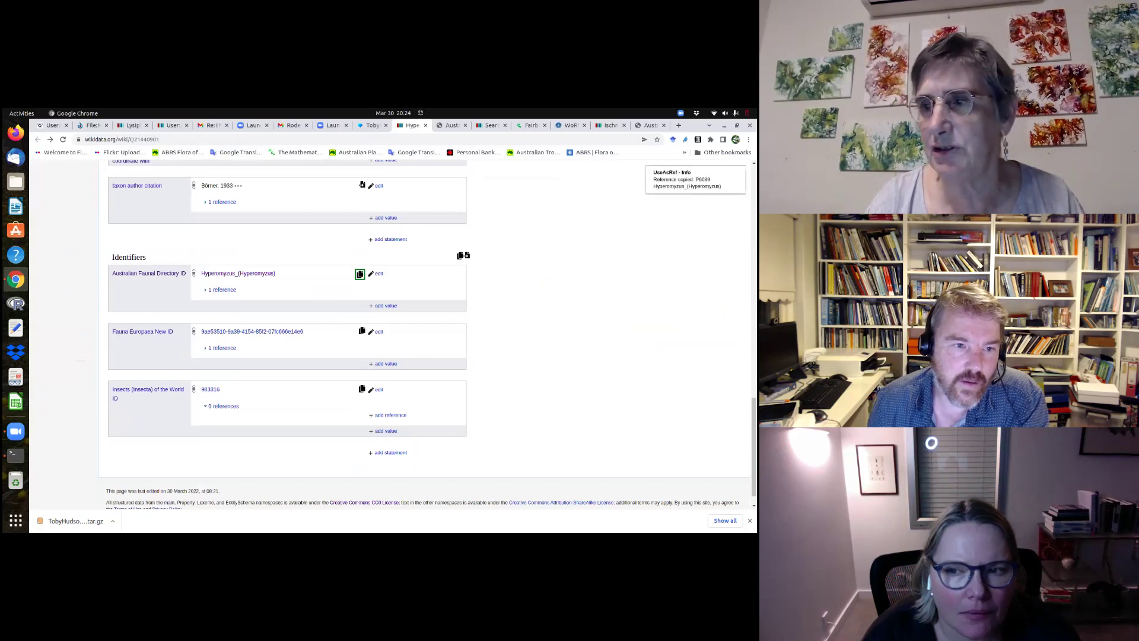
{"action": "scroll", "coordinate": [345, 423], "scroll_direction": "up", "scroll_amount": 20}
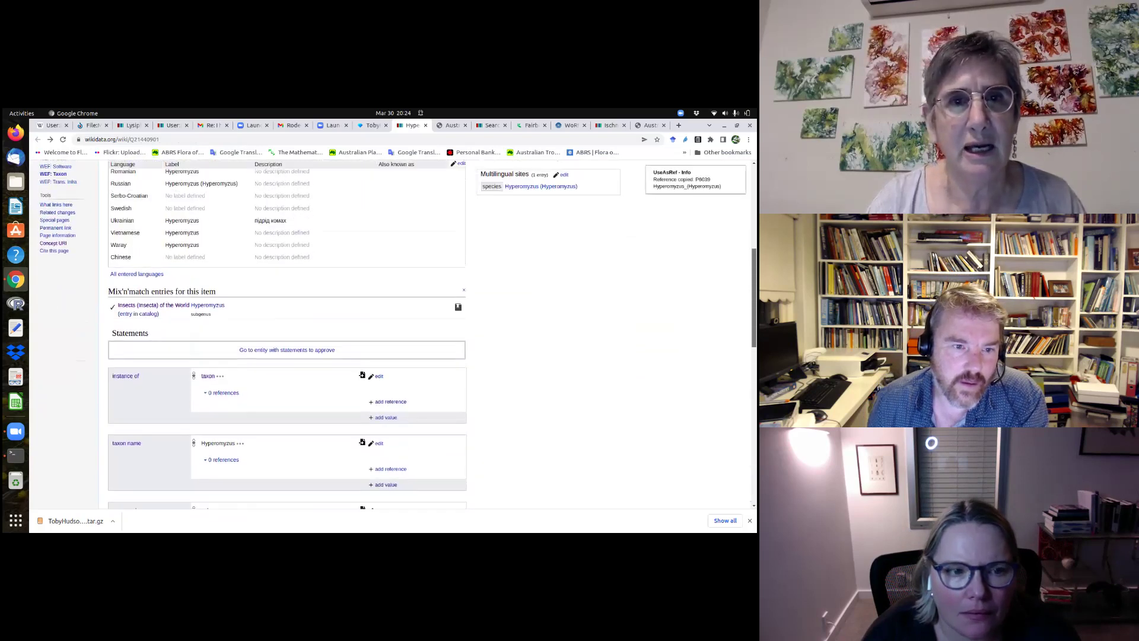
{"action": "scroll", "coordinate": [344, 362], "scroll_direction": "up", "scroll_amount": 1}
{"action": "scroll", "coordinate": [344, 362], "scroll_direction": "down", "scroll_amount": 1}
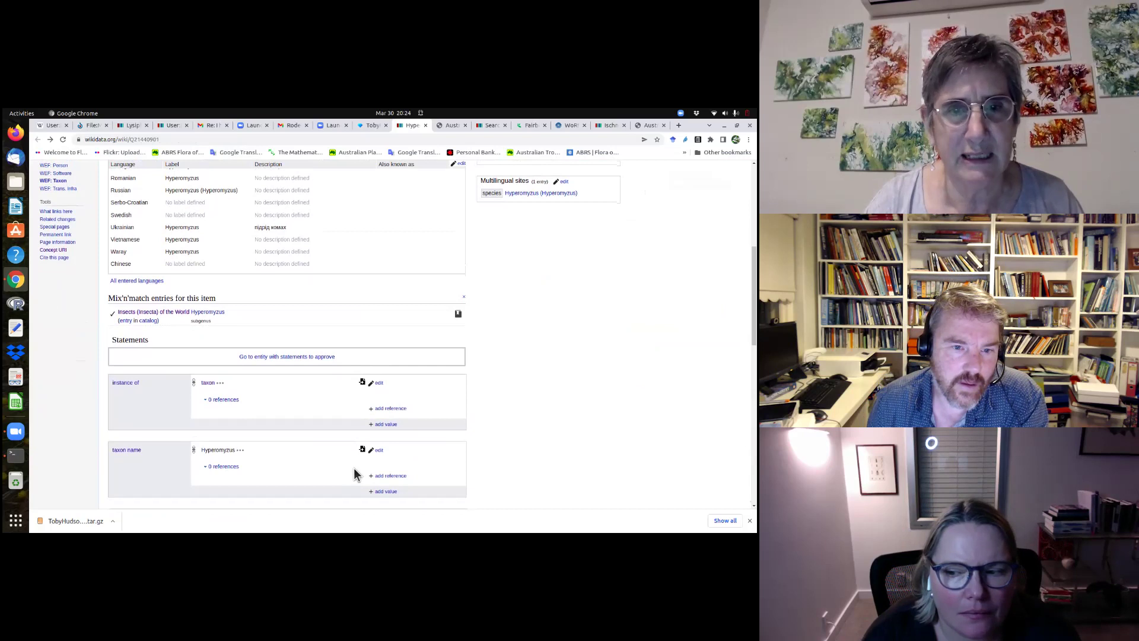
{"action": "left_click", "coordinate": [362, 449]}
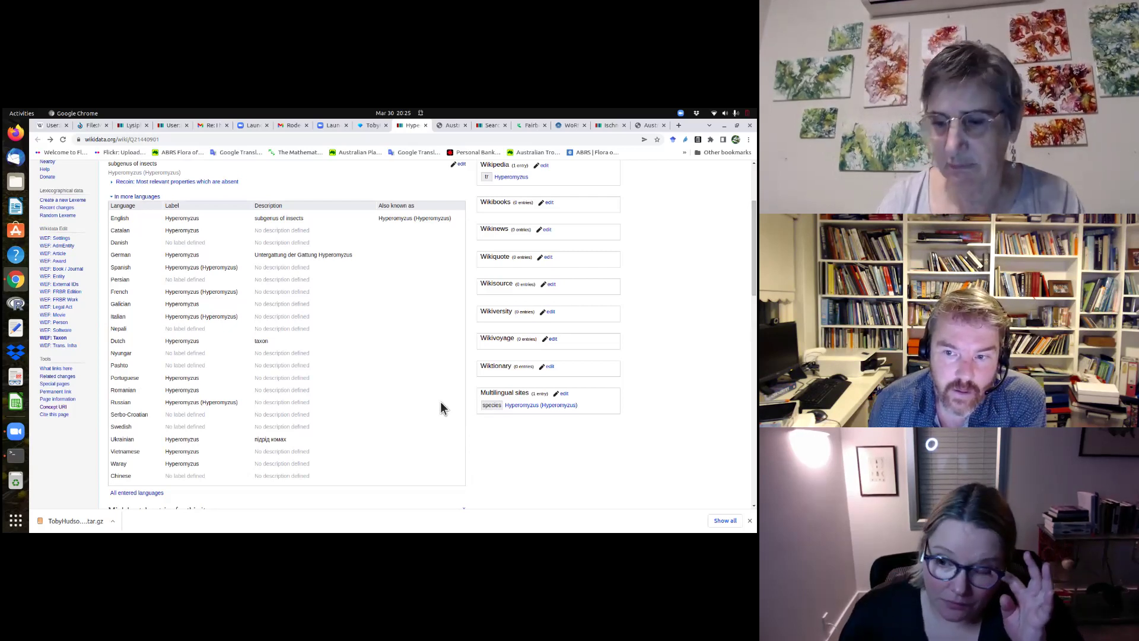
- Start a new reference on the taxon author citation statement and remove its existing reference URL reference
{"action": "scroll", "coordinate": [440, 401], "scroll_direction": "down", "scroll_amount": 6}
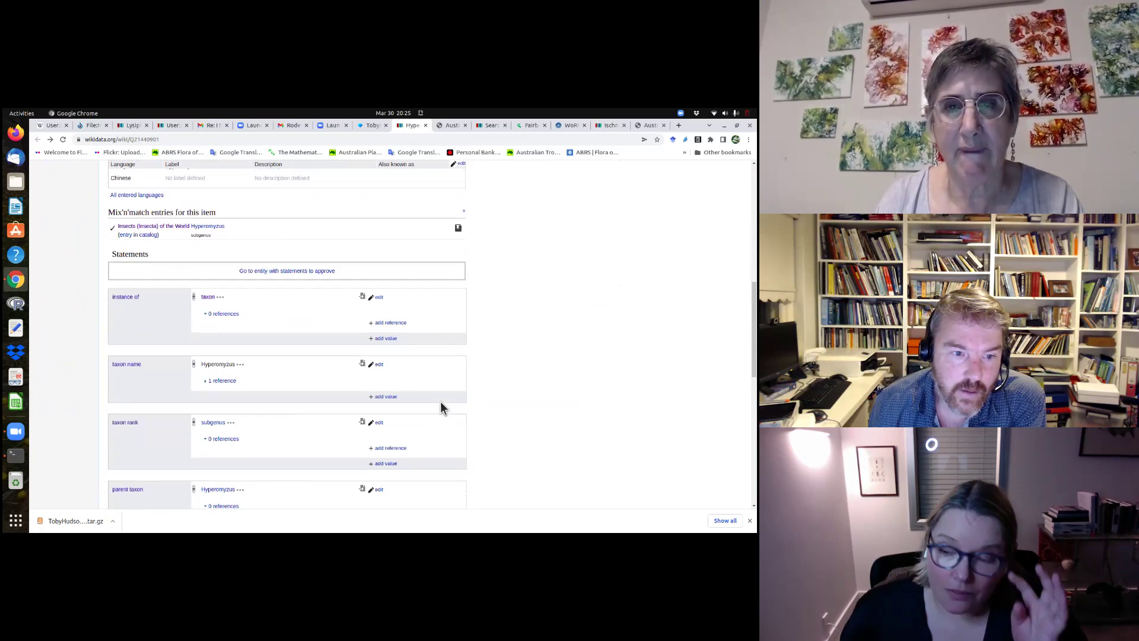
{"action": "scroll", "coordinate": [440, 401], "scroll_direction": "down", "scroll_amount": 5}
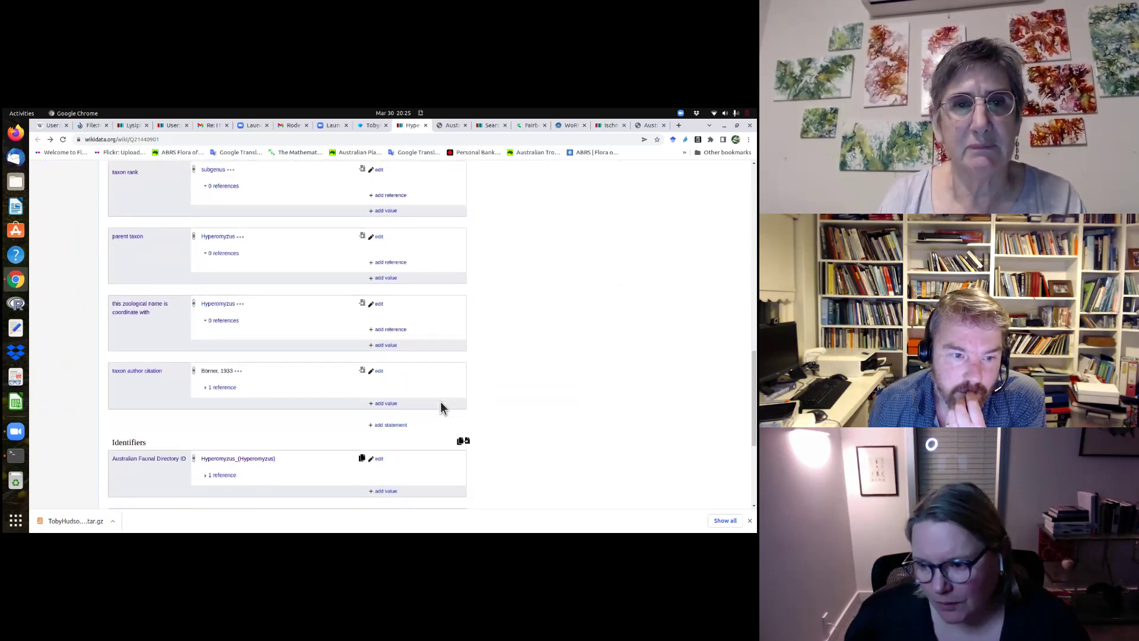
{"action": "scroll", "coordinate": [440, 406], "scroll_direction": "down", "scroll_amount": 1}
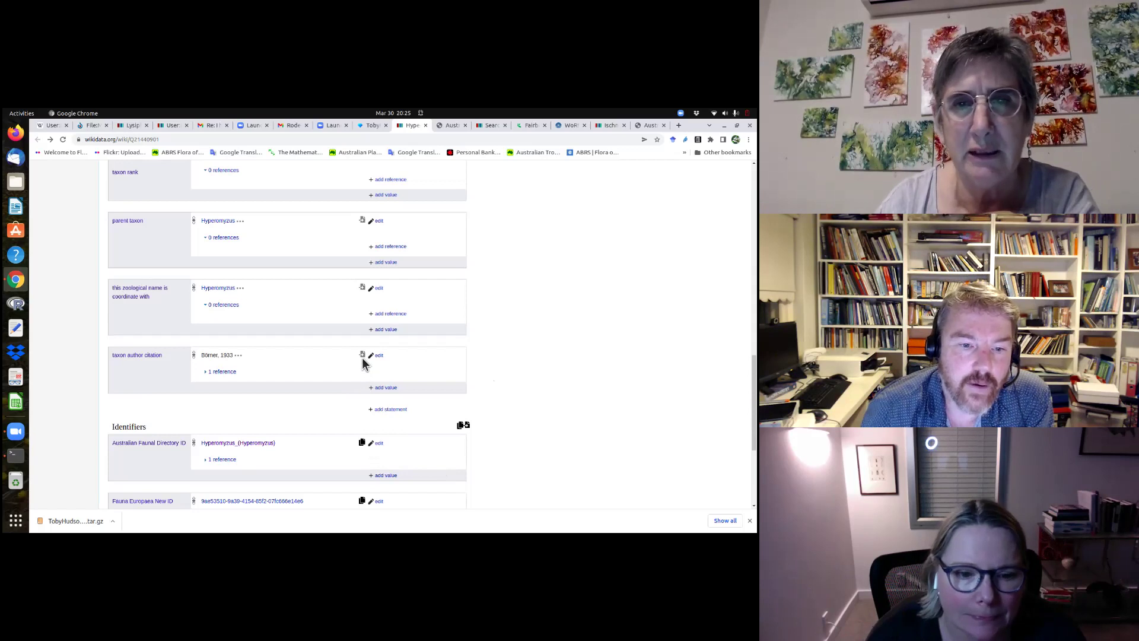
{"action": "left_click", "coordinate": [217, 373]}
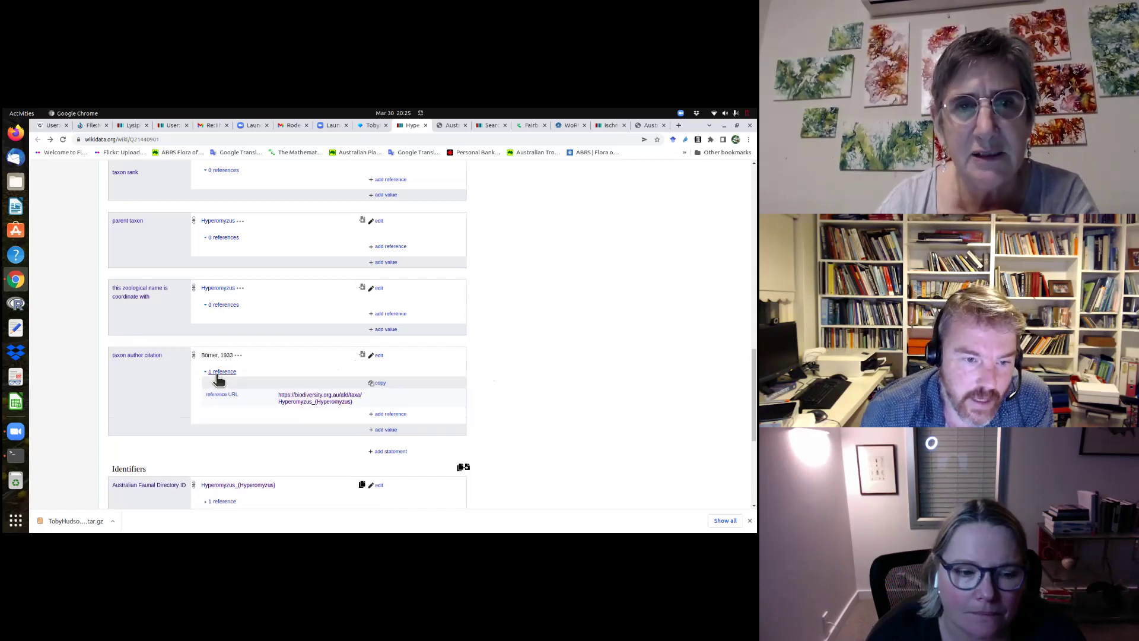
{"action": "left_click", "coordinate": [391, 414]}
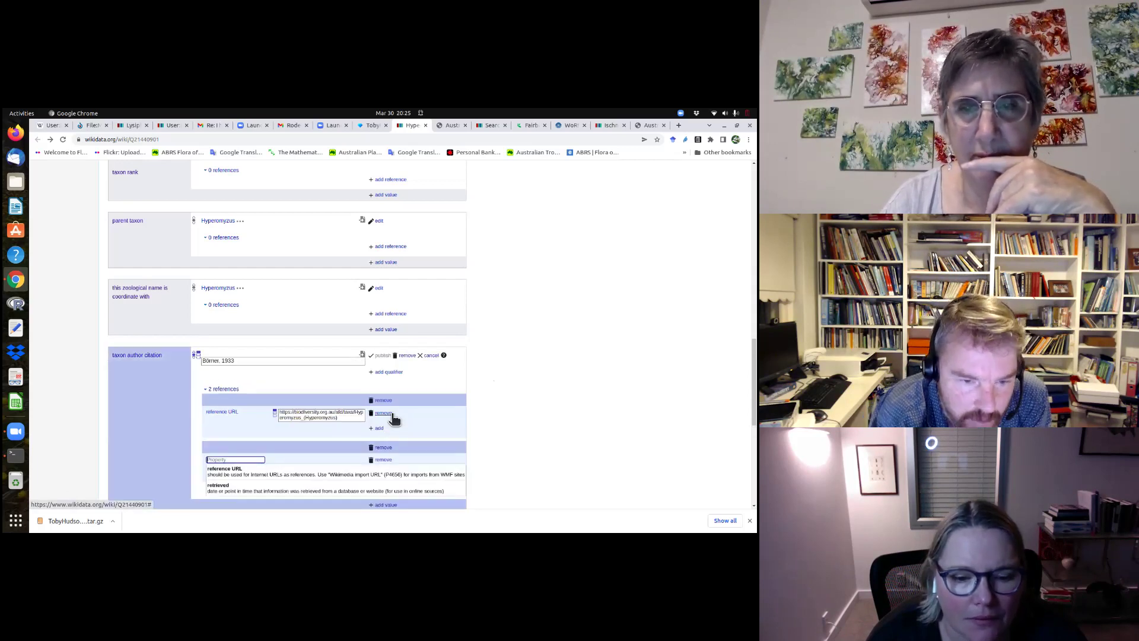
{"action": "left_click", "coordinate": [422, 383]}
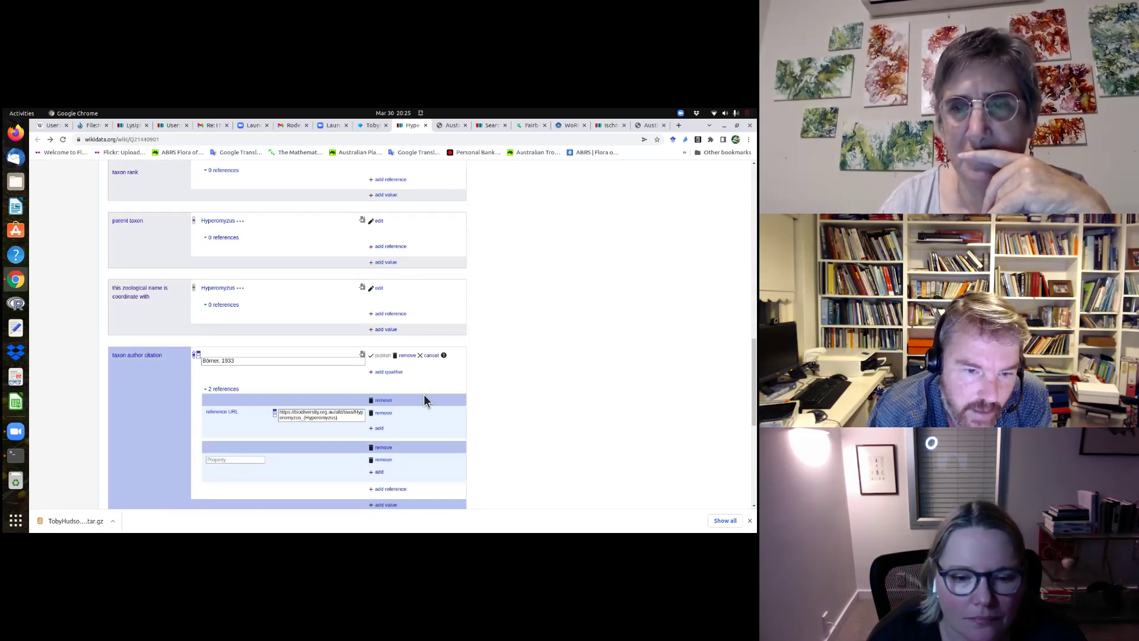
{"action": "left_click", "coordinate": [383, 400]}
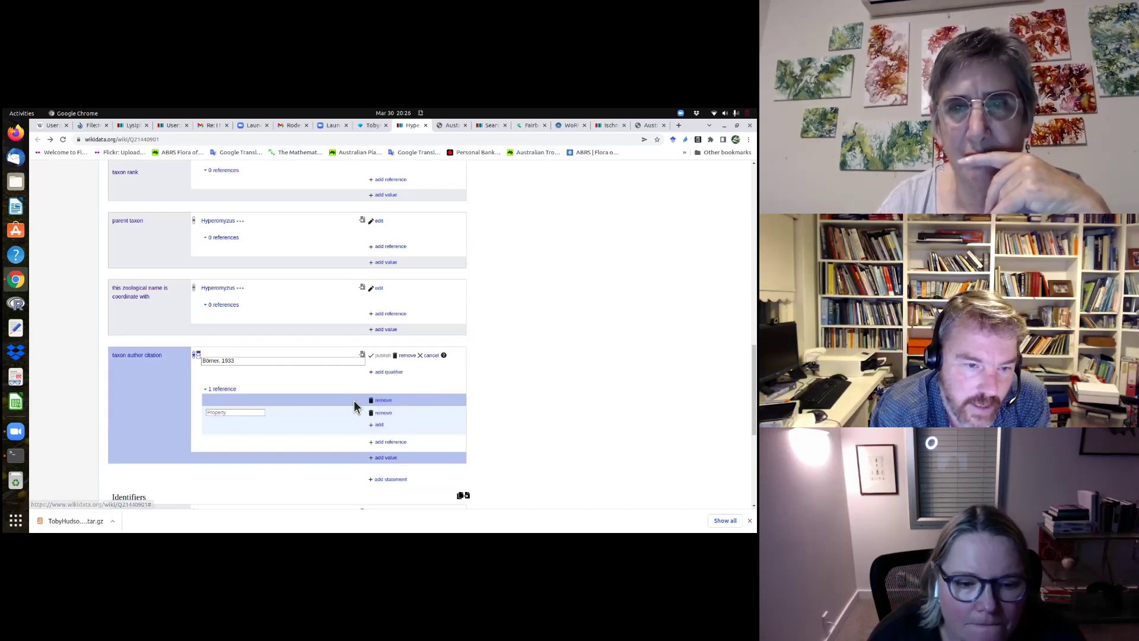
- Fill the new reference with the property Australian Faunal Directory ID and the value Hyperomyzus_(Hyperomyzus) copied from the identifier statement
{"action": "left_click", "coordinate": [230, 414]}
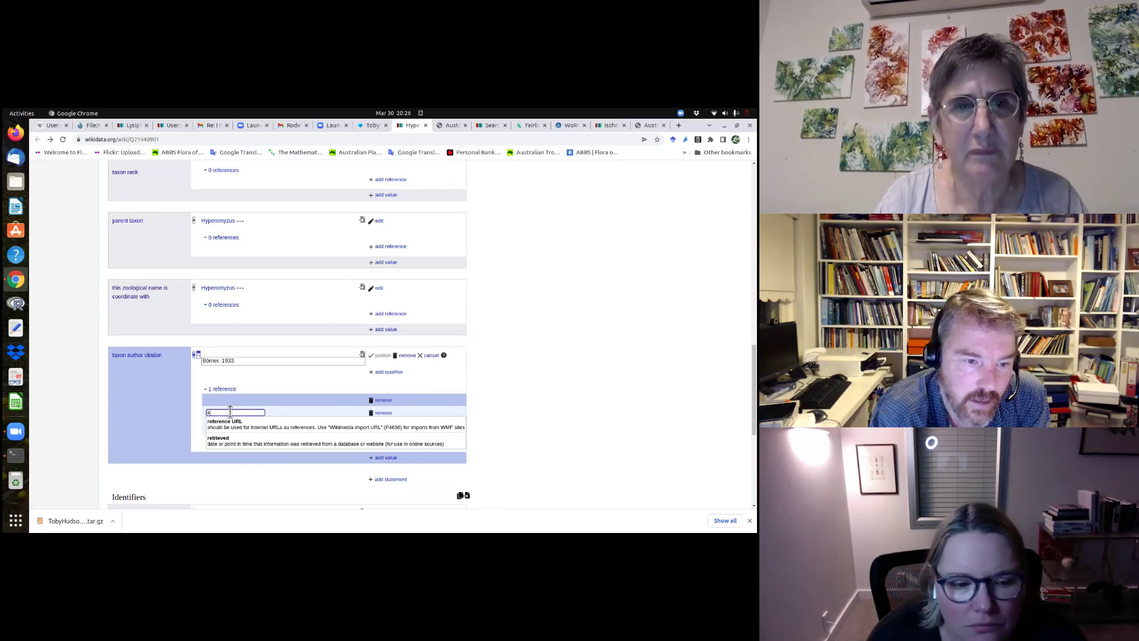
{"action": "type", "text": "afd"}
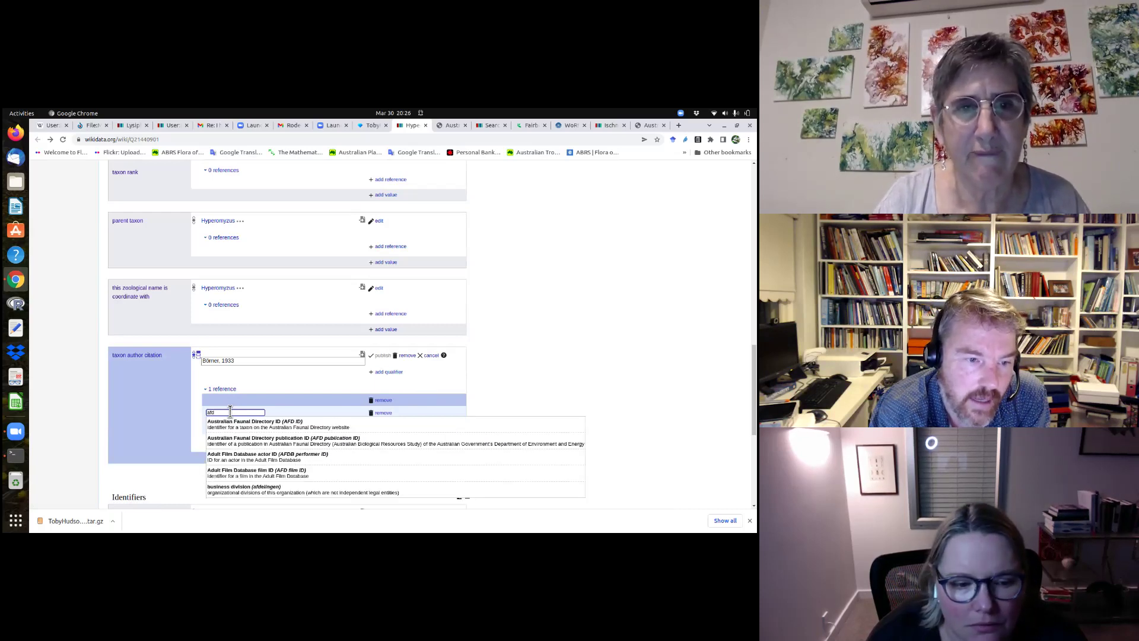
{"action": "left_click", "coordinate": [283, 423]}
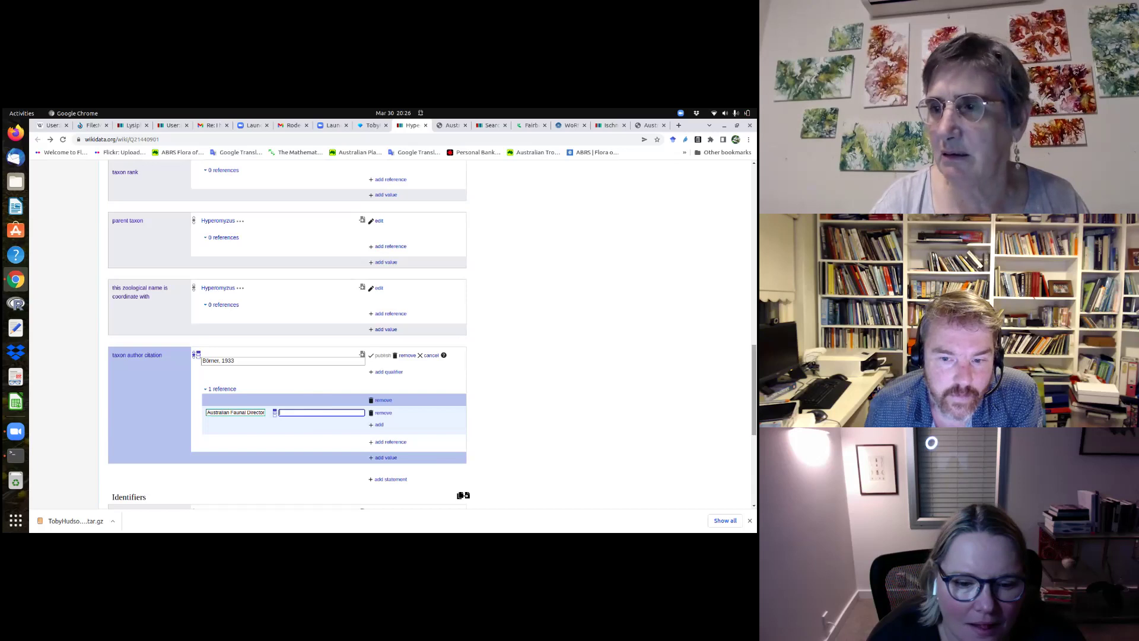
{"action": "scroll", "coordinate": [431, 333], "scroll_direction": "down", "scroll_amount": 4}
{"action": "left_click_drag", "start_coordinate": [277, 391], "coordinate": [204, 394]}
{"action": "key", "text": "ctrl+c"}
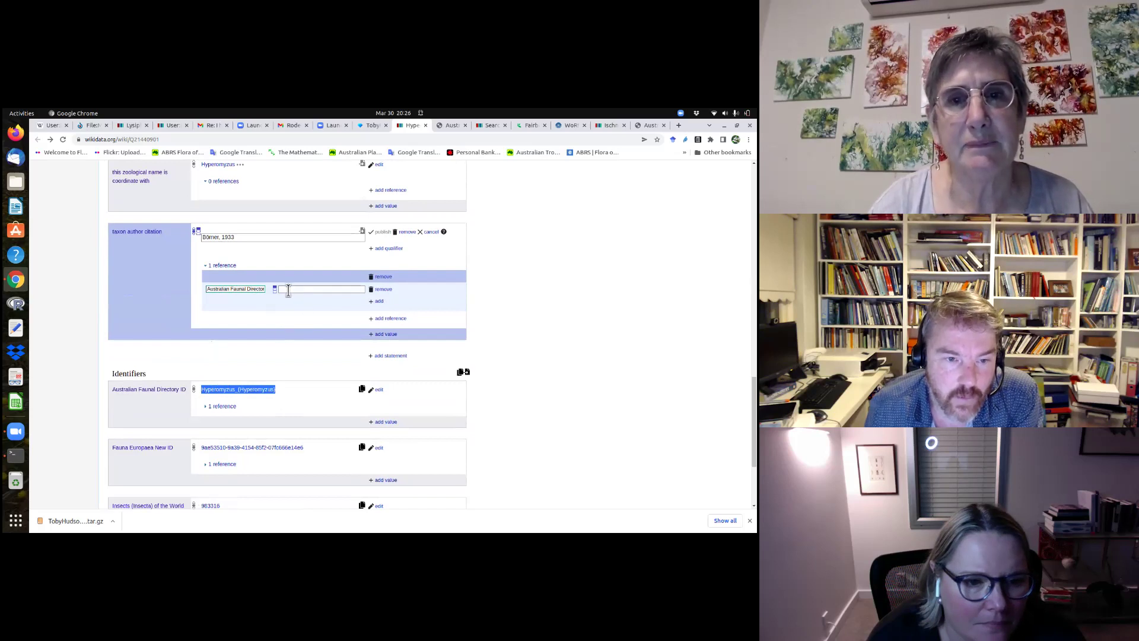
{"action": "left_click", "coordinate": [287, 290]}
{"action": "key", "text": "ctrl+v"}
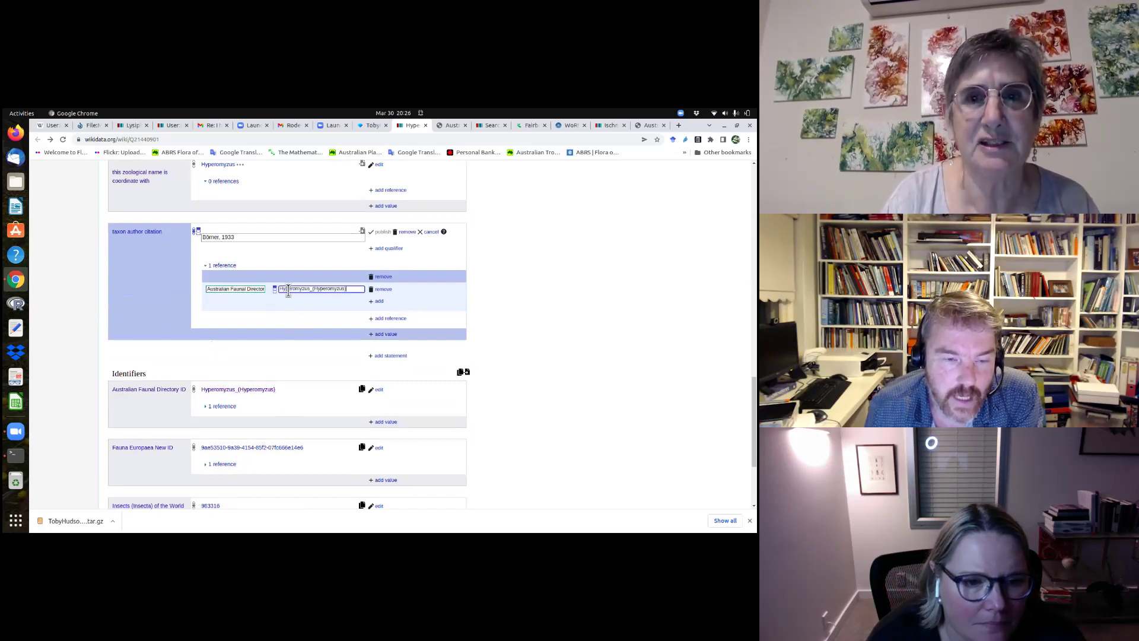
- Add the retrieved date 2022-03-30 to the taxon author citation's reference and publish the statement
{"action": "left_click", "coordinate": [378, 301]}
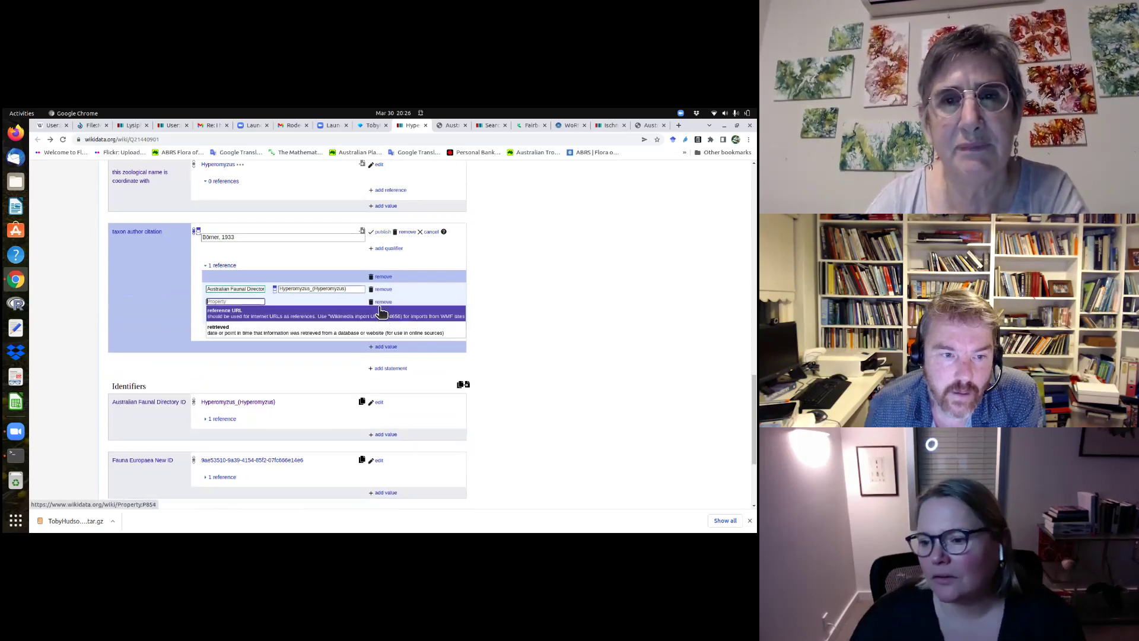
{"action": "left_click", "coordinate": [364, 331]}
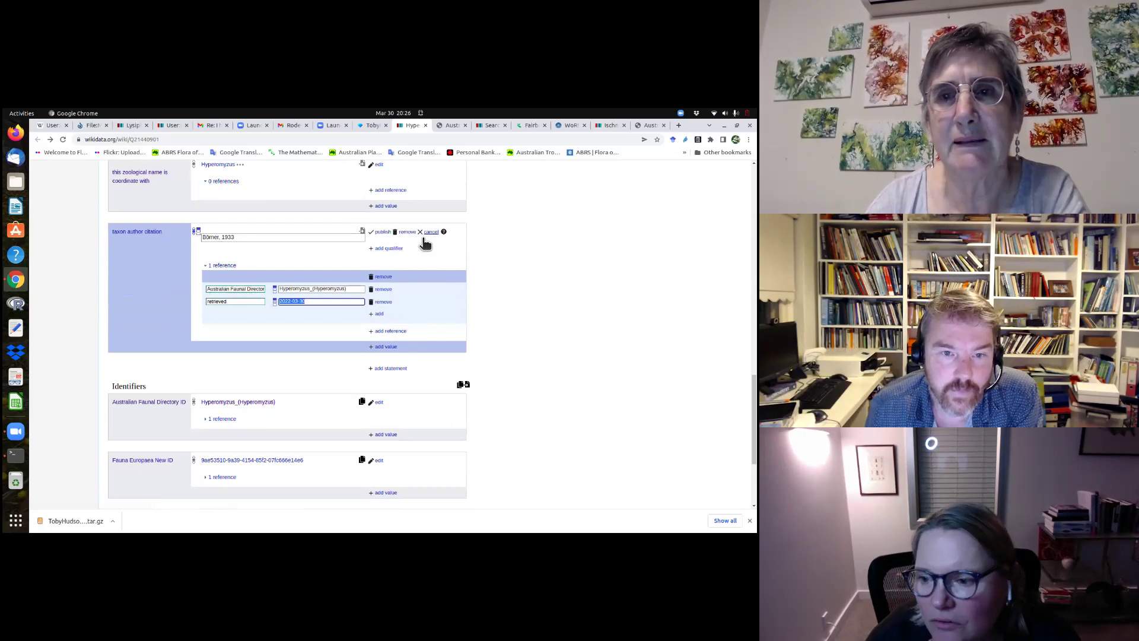
{"action": "left_click", "coordinate": [389, 234]}
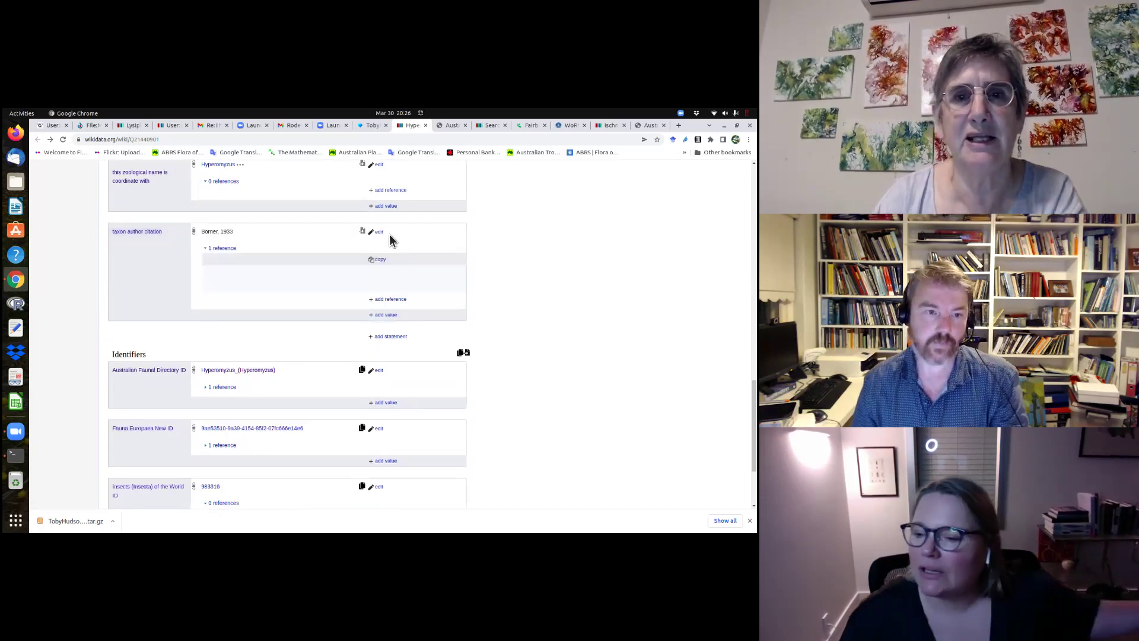
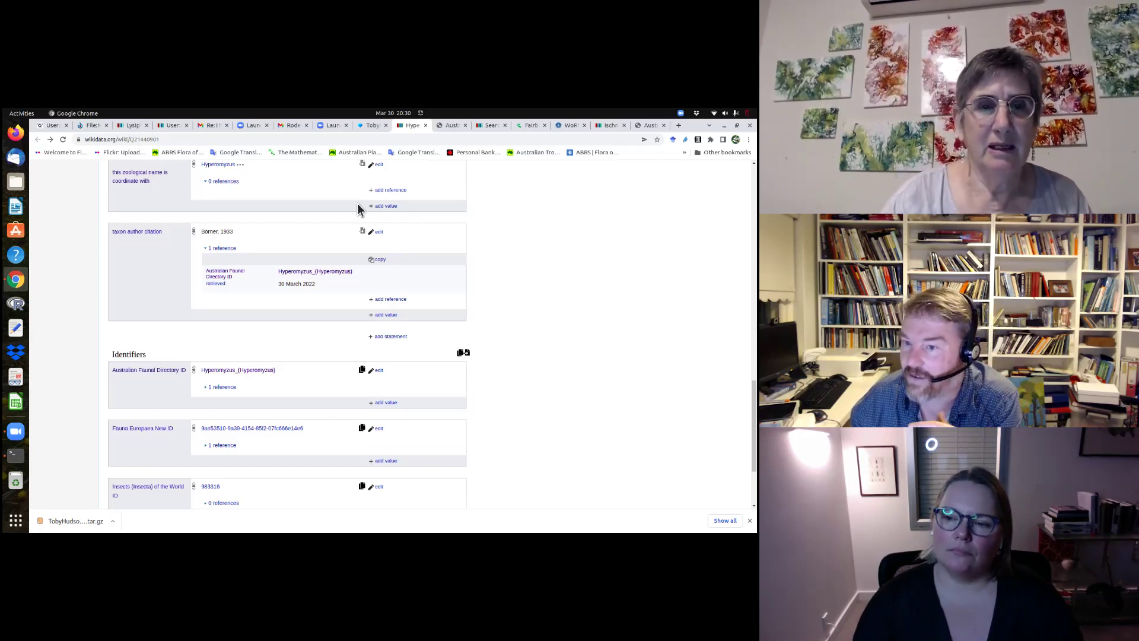
{"action": "left_click", "coordinate": [223, 445]}
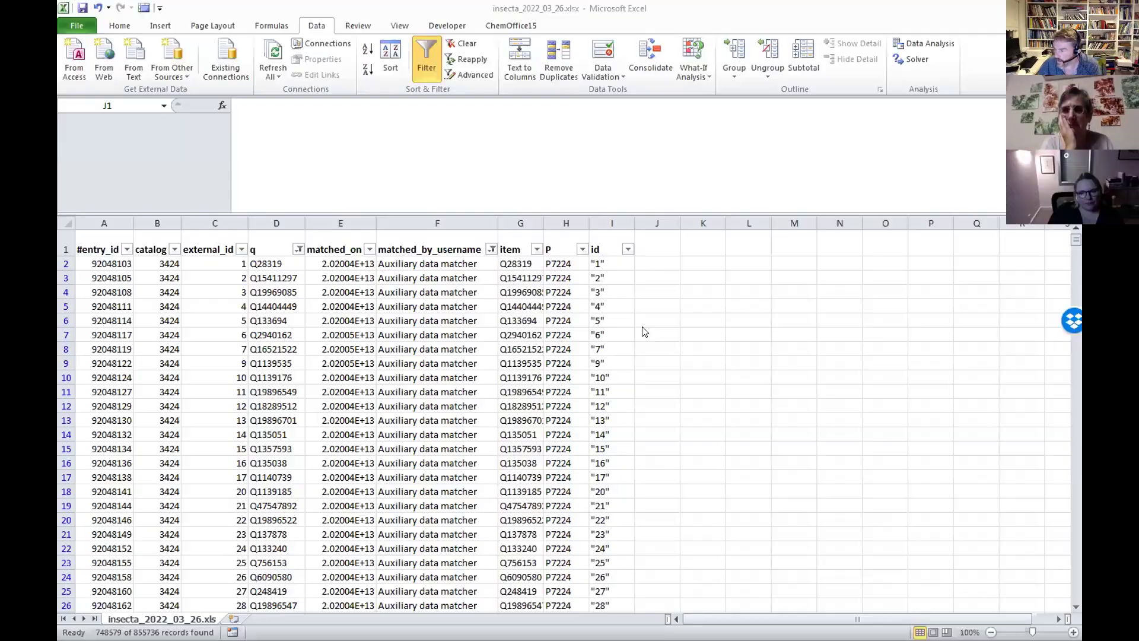
{"action": "left_click", "coordinate": [664, 246]}
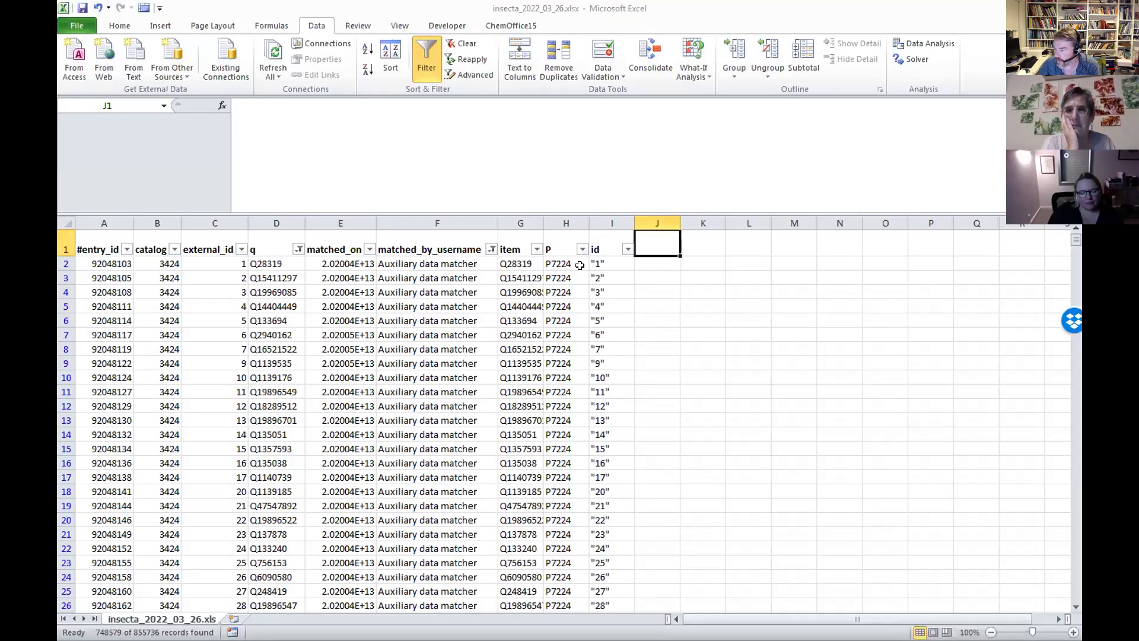
{"action": "left_click", "coordinate": [650, 263]}
{"action": "left_click", "coordinate": [703, 265]}
{"action": "left_click", "coordinate": [741, 267]}
{"action": "left_click", "coordinate": [667, 245]}
{"action": "type", "text": "ref1"}
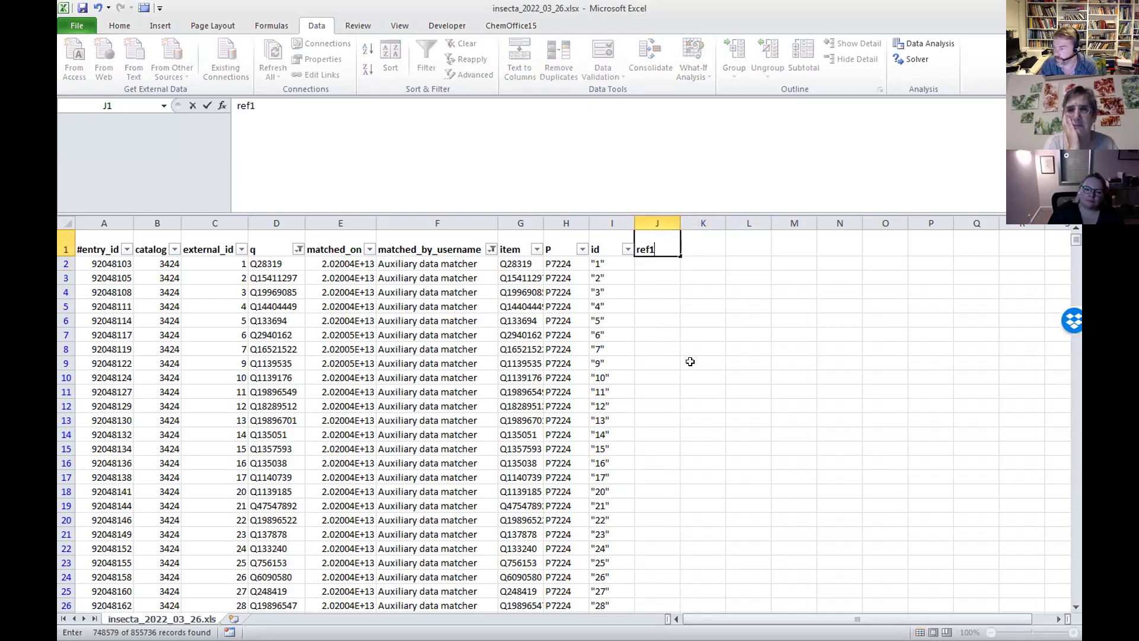
{"action": "key", "text": "Tab"}
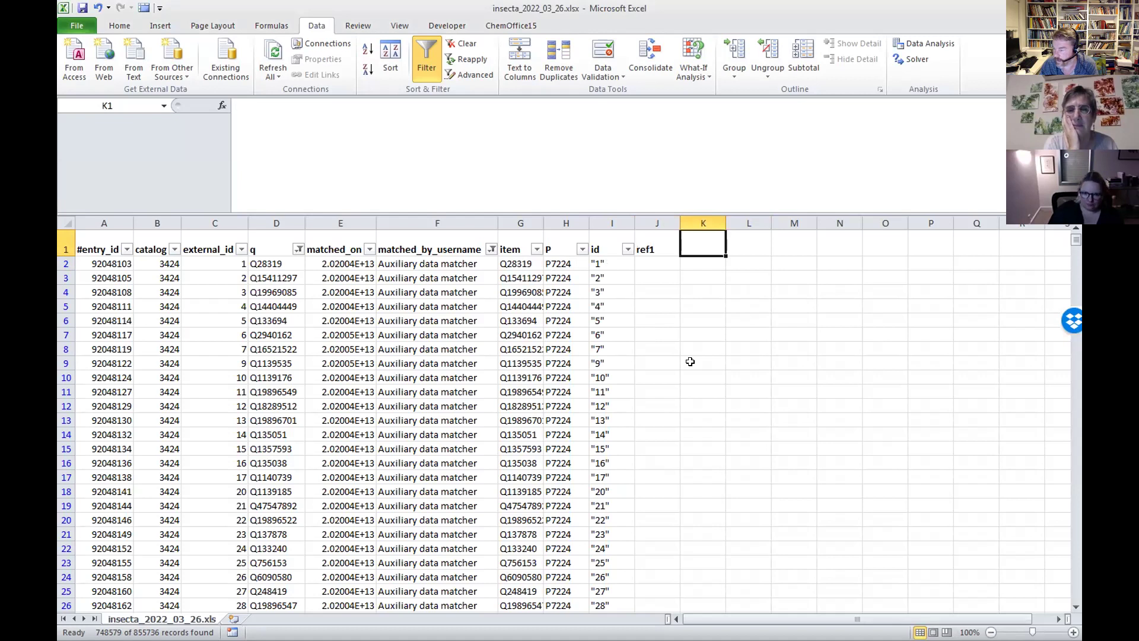
- In the insecta_2022_03_26.xlsx sheet in Microsoft Excel, enter the headers refP, refV, refP2 and refV2 in cells J1 to M1
{"action": "key", "text": "Left"}
{"action": "type", "text": "refP"}
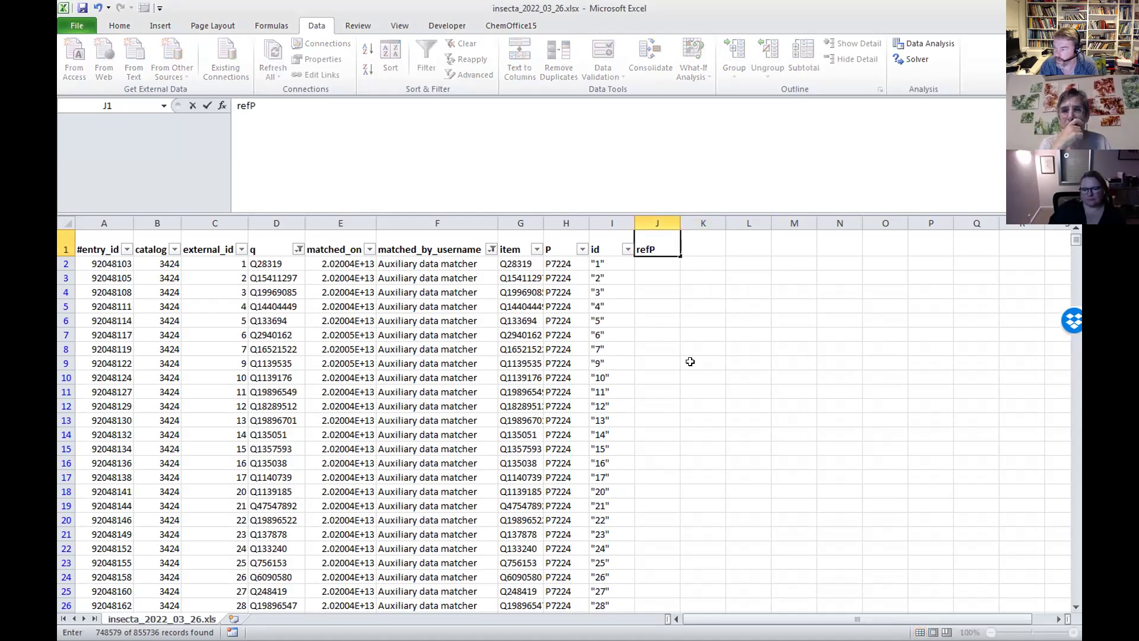
{"action": "key", "text": "Tab"}
{"action": "type", "text": "refV"}
{"action": "key", "text": "Tab"}
{"action": "type", "text": "refP"}
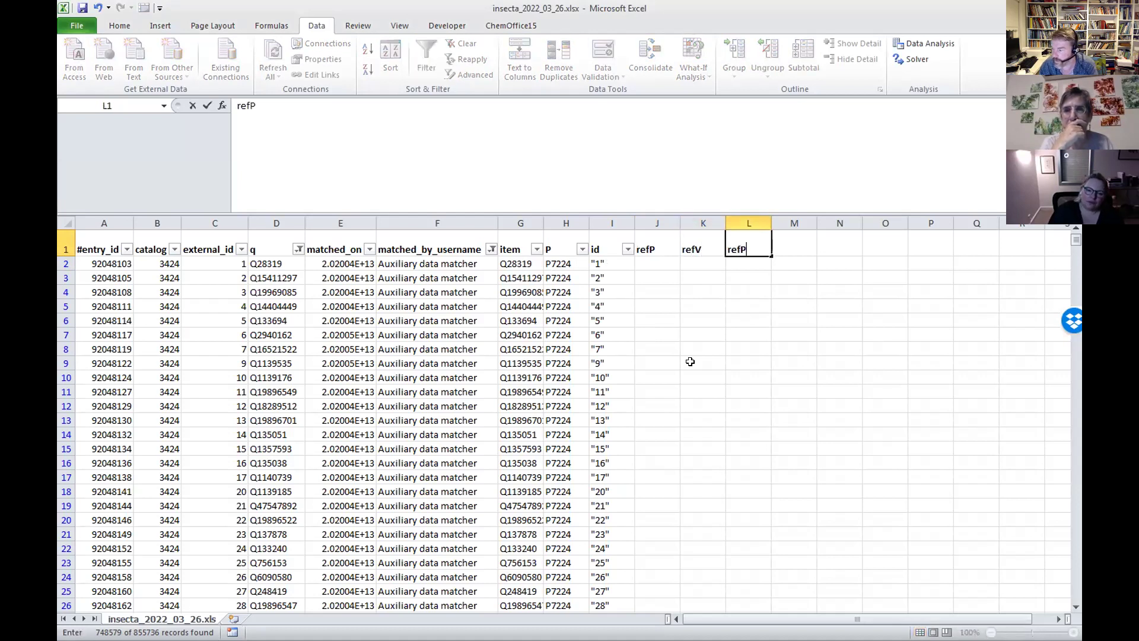
{"action": "type", "text": "2"}
{"action": "key", "text": "Tab"}
{"action": "type", "text": "refV2"}
{"action": "key", "text": "Return"}
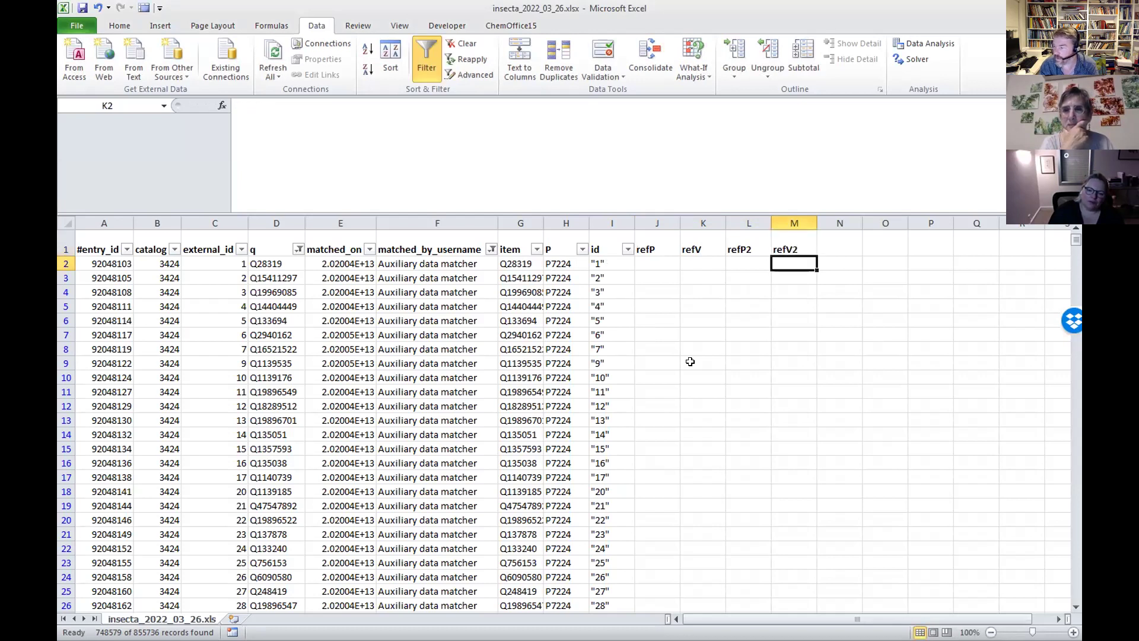
- Remove the existing filter and apply a new one across columns A to M, including the four reference columns
{"action": "left_click_drag", "start_coordinate": [794, 223], "coordinate": [83, 192]}
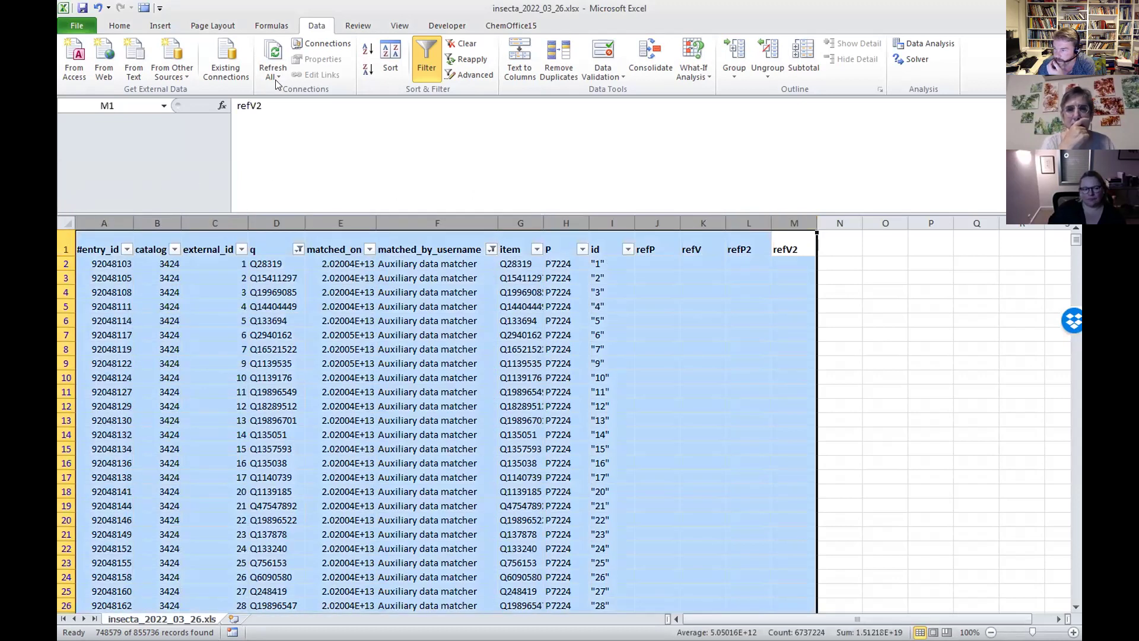
{"action": "left_click", "coordinate": [423, 57]}
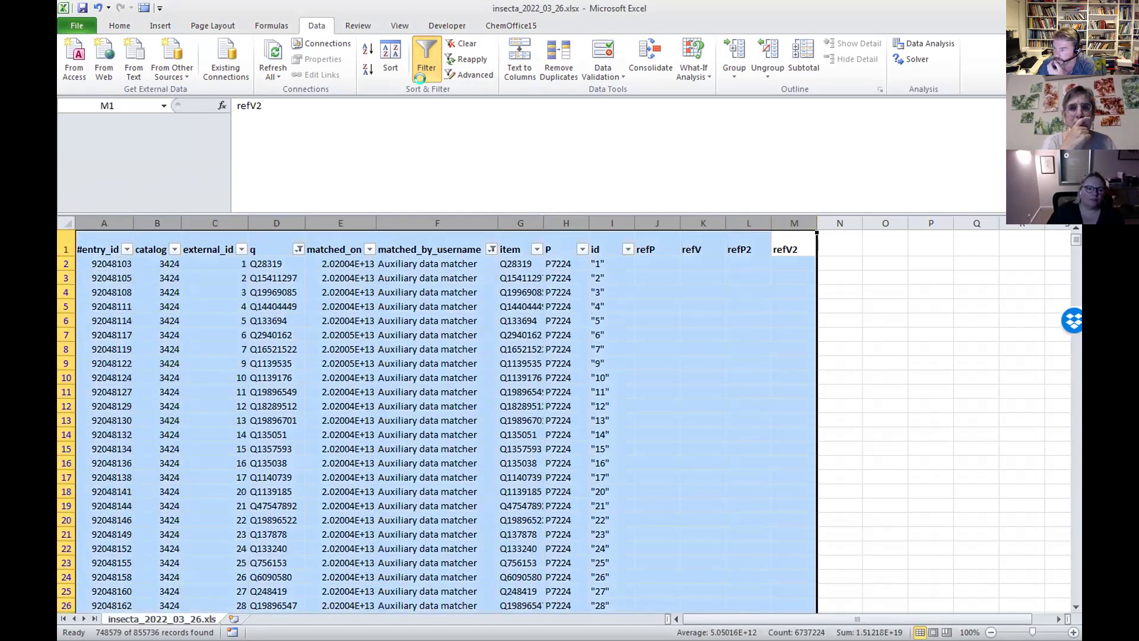
{"action": "left_click", "coordinate": [426, 71]}
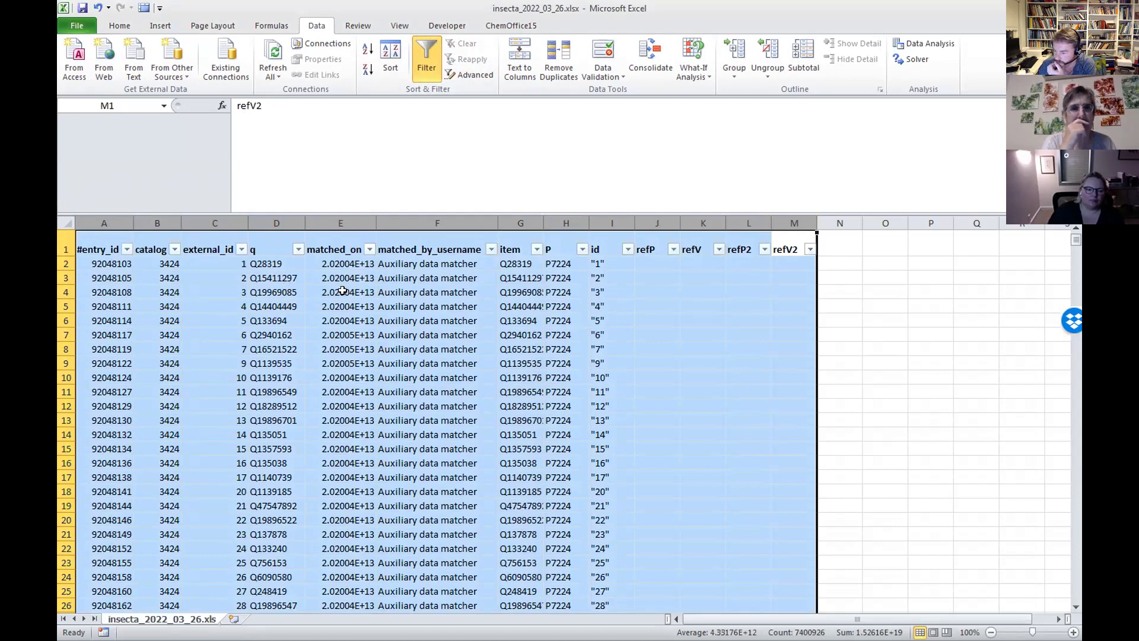
{"action": "left_click", "coordinate": [700, 313]}
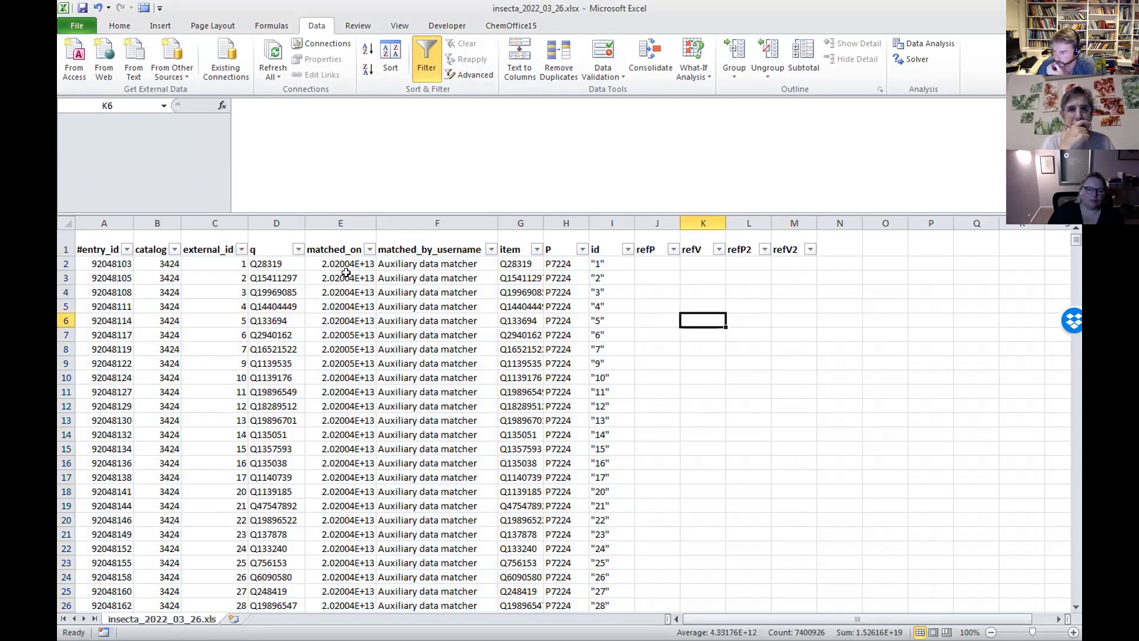
- Filter the q column to exclude rows with blank values
{"action": "left_click", "coordinate": [298, 249]}
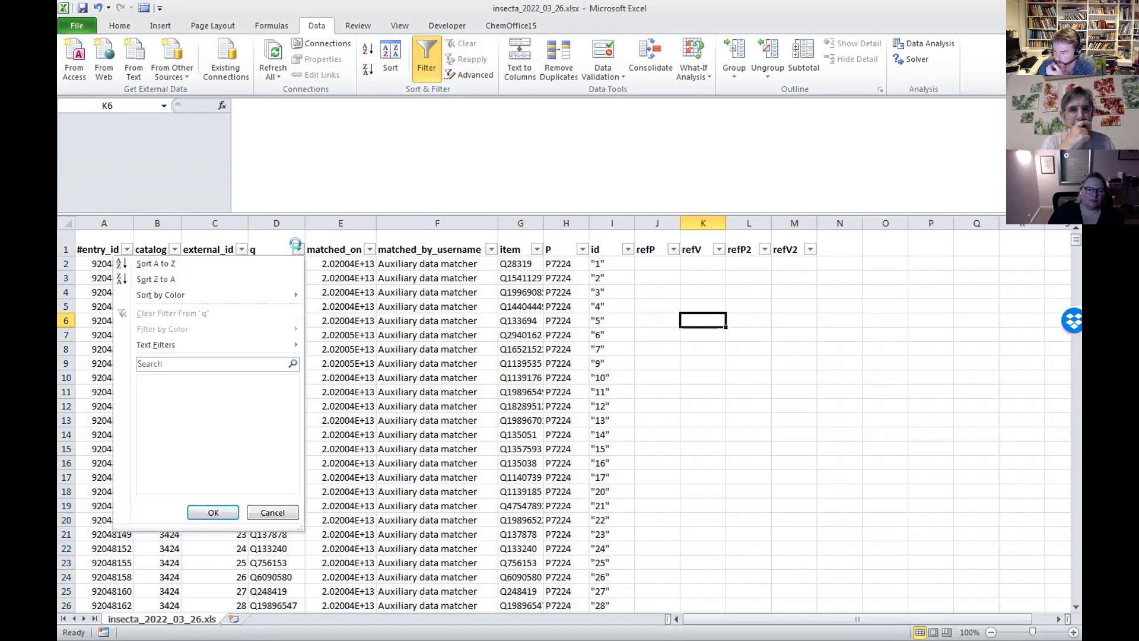
{"action": "left_click_drag", "start_coordinate": [290, 384], "coordinate": [292, 475]}
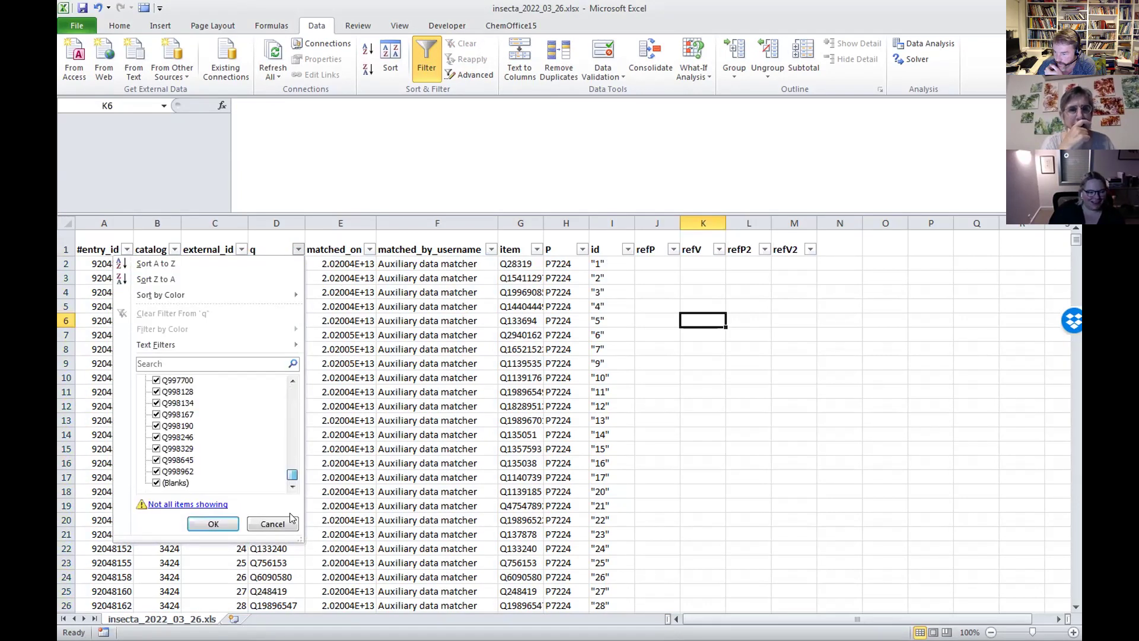
{"action": "left_click", "coordinate": [156, 482]}
{"action": "left_click", "coordinate": [212, 523]}
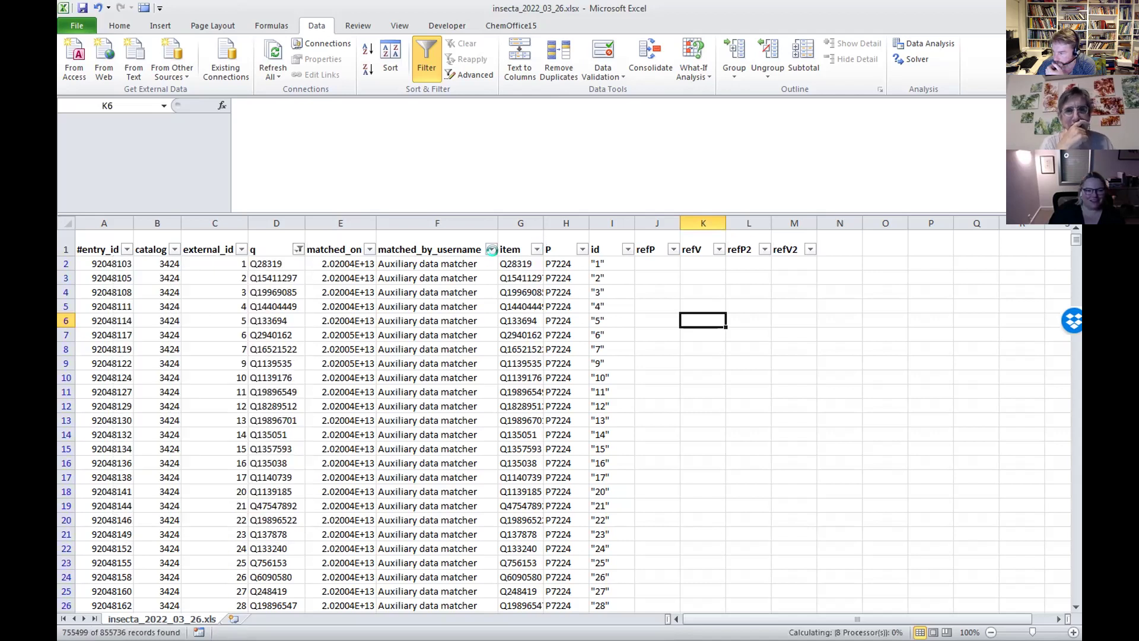
- Filter the matched_by_username column to exclude the rows matched by "automatic"
{"action": "left_click", "coordinate": [491, 250]}
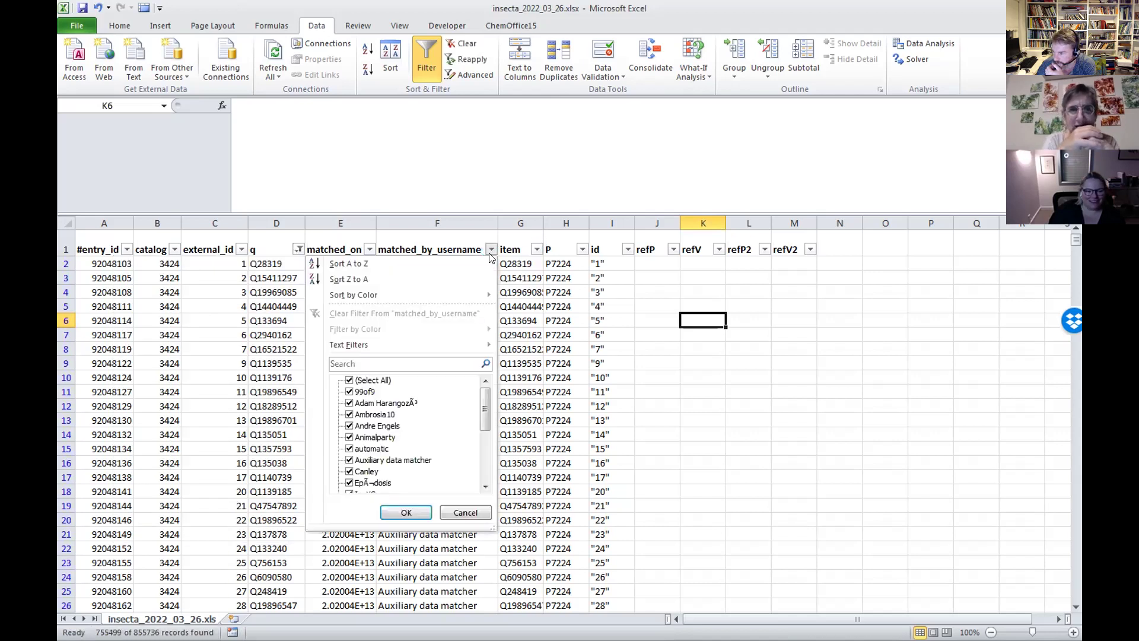
{"action": "left_click_drag", "start_coordinate": [484, 405], "coordinate": [482, 433]}
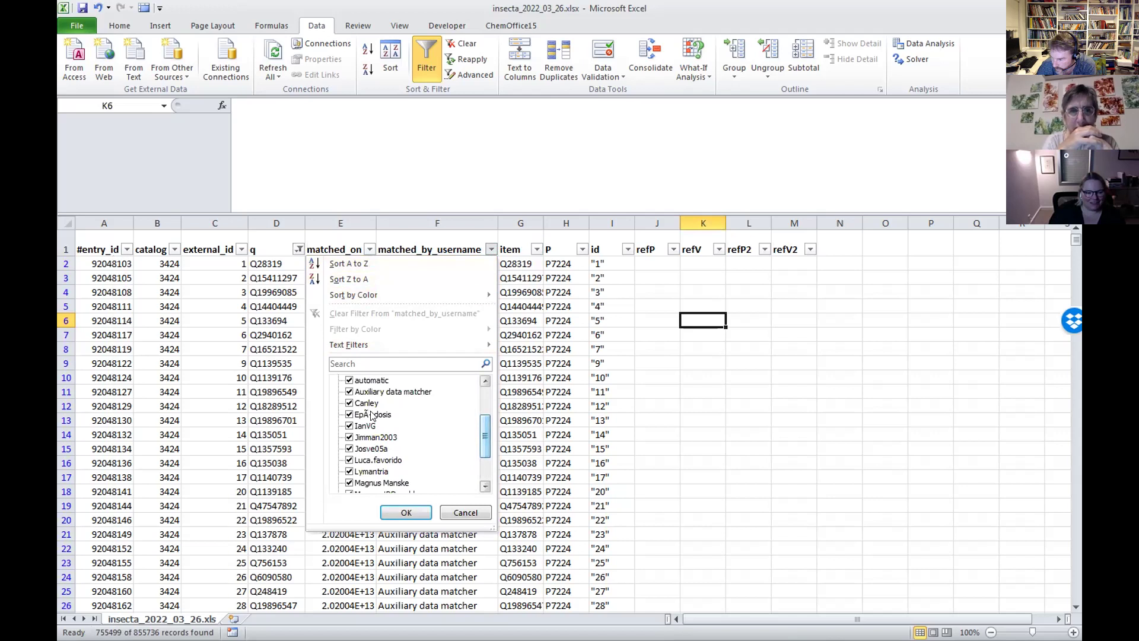
{"action": "left_click", "coordinate": [349, 380]}
{"action": "left_click", "coordinate": [406, 512]}
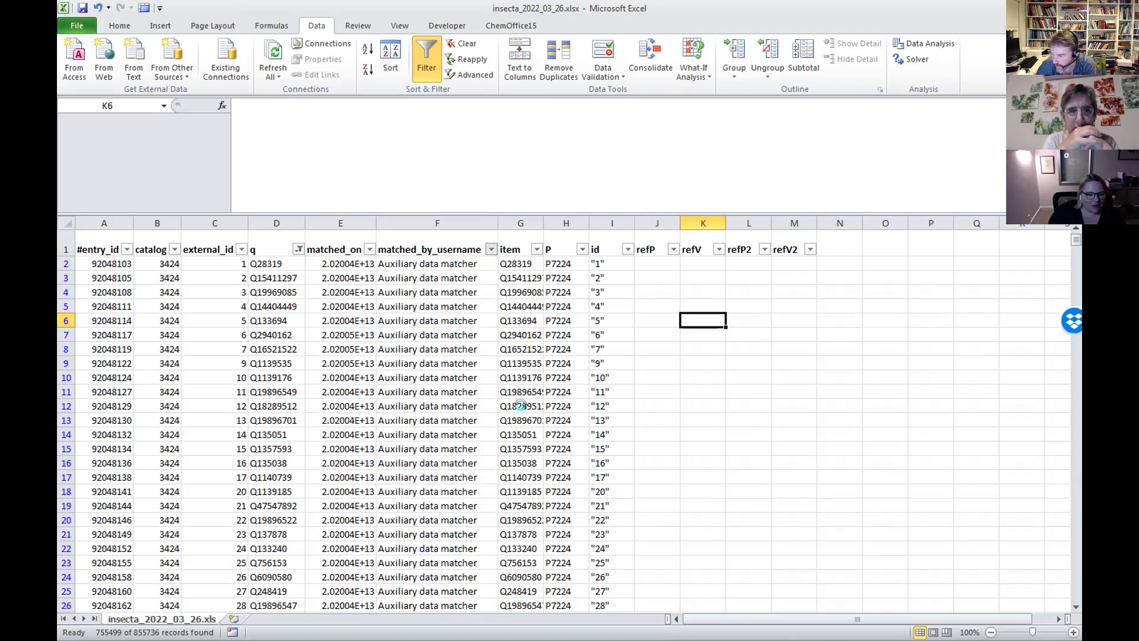
{"action": "left_click", "coordinate": [727, 261]}
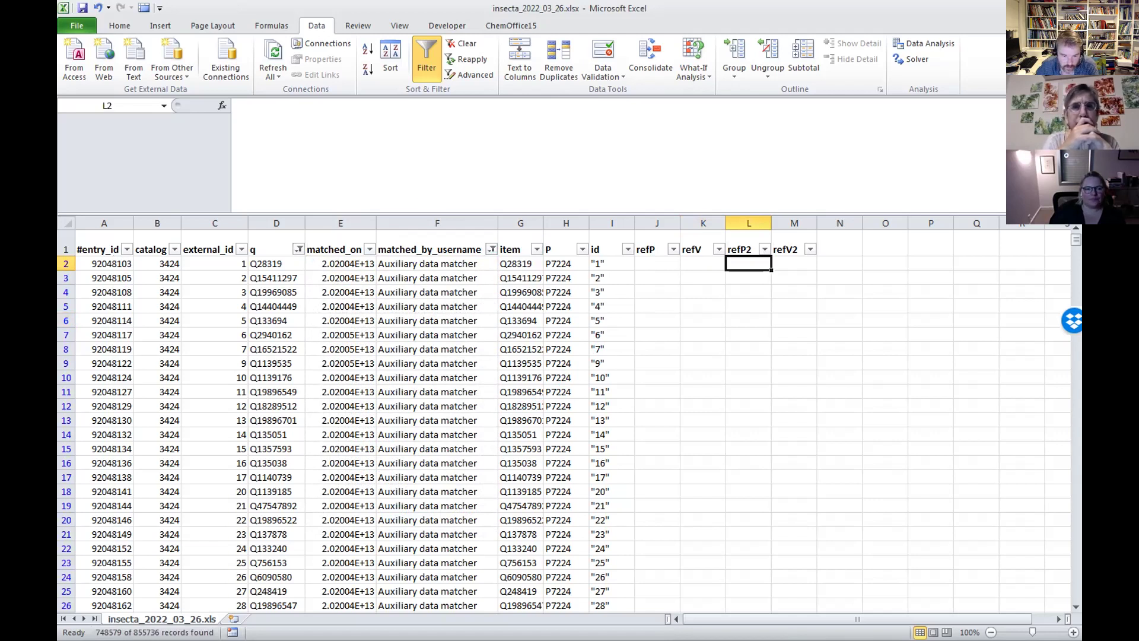
- Copy the example date +2017-10-04T00:00:00Z/11 from the QuickStatements help page in the browser into cell M2 of the Excel sheet, under refV2
{"action": "key", "text": "alt+Tab"}
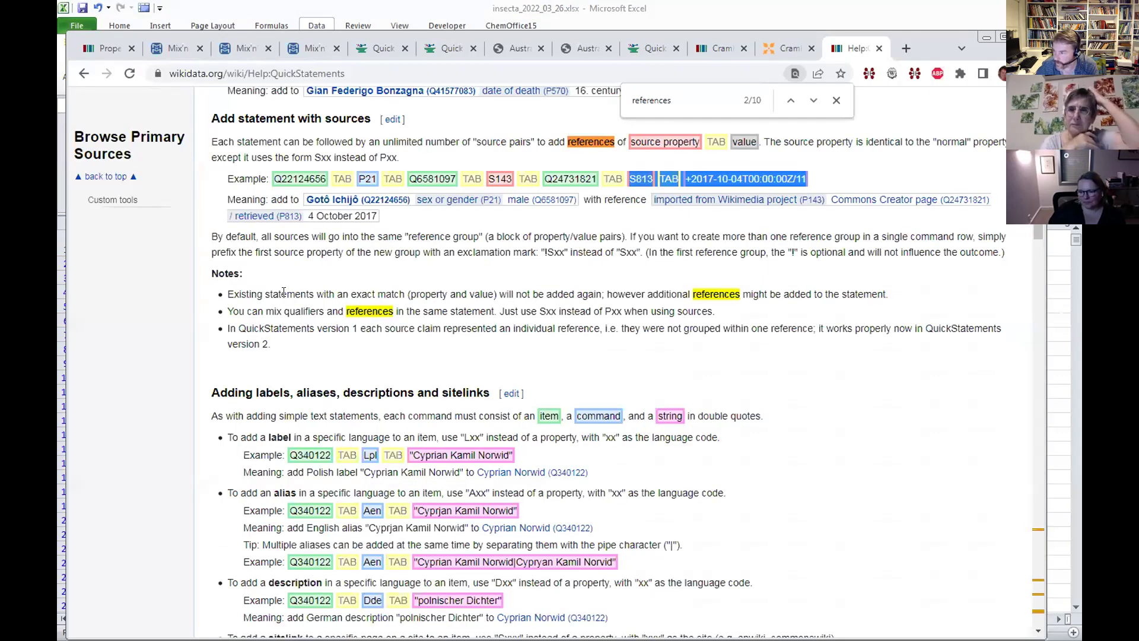
{"action": "left_click_drag", "start_coordinate": [947, 42], "coordinate": [955, 27]}
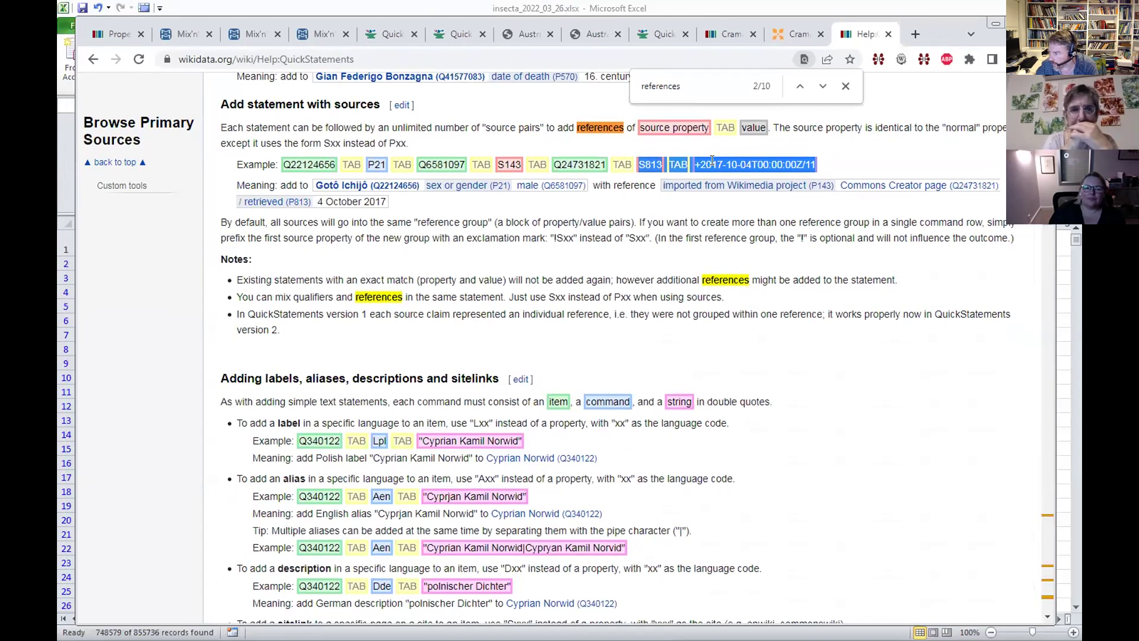
{"action": "left_click", "coordinate": [573, 146]}
{"action": "left_click_drag", "start_coordinate": [269, 102], "coordinate": [356, 104]}
{"action": "left_click", "coordinate": [608, 159]}
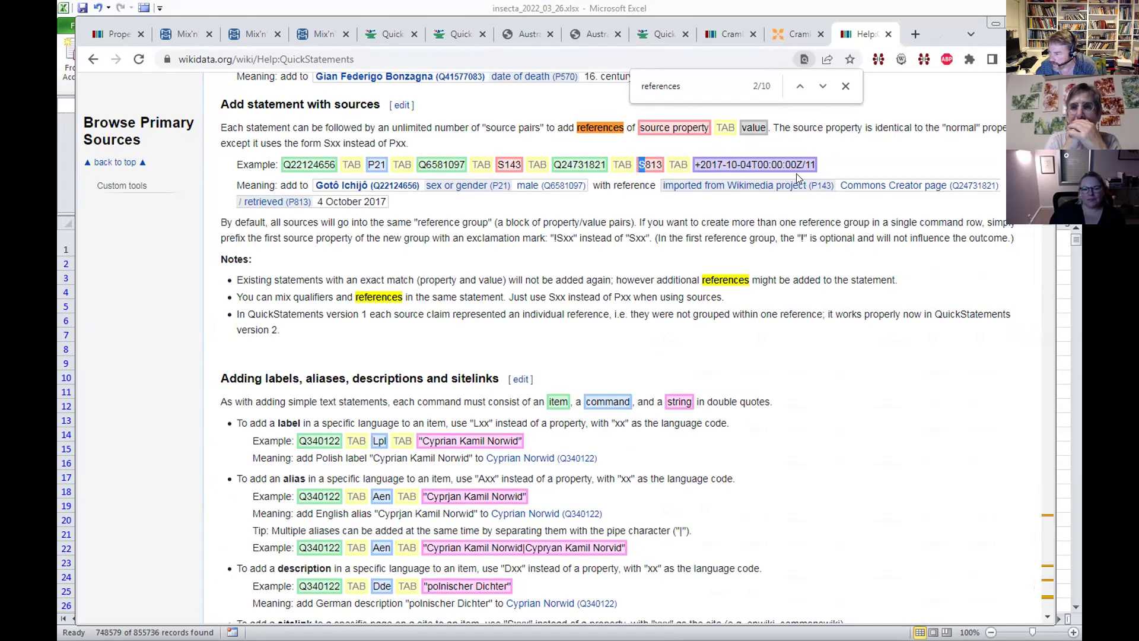
{"action": "left_click_drag", "start_coordinate": [693, 165], "coordinate": [799, 169]}
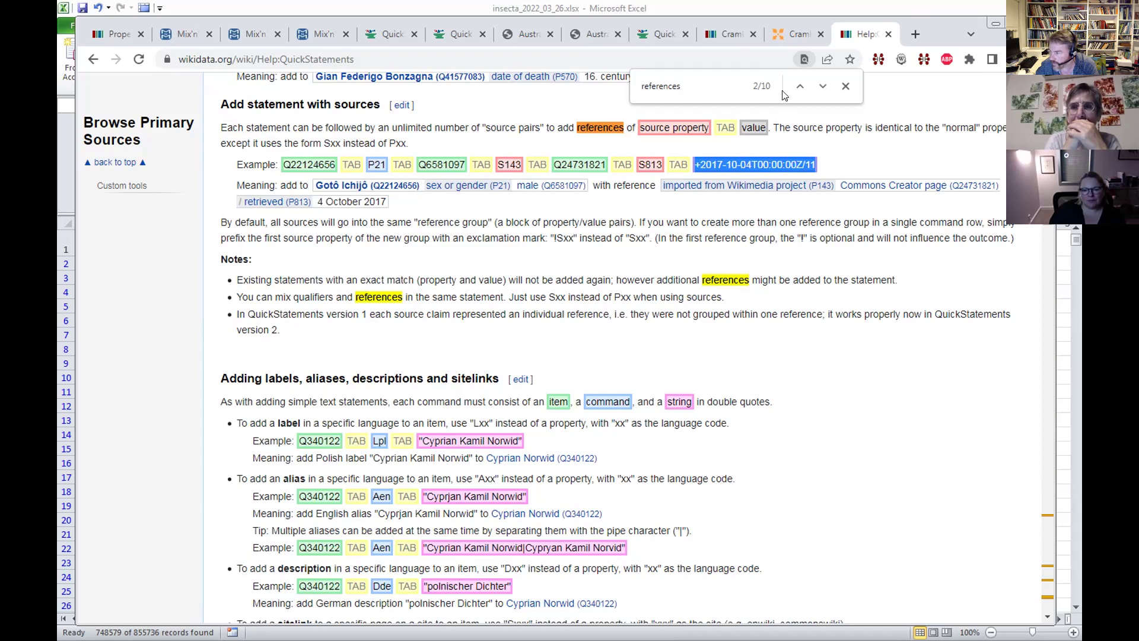
{"action": "key", "text": "alt+Tab"}
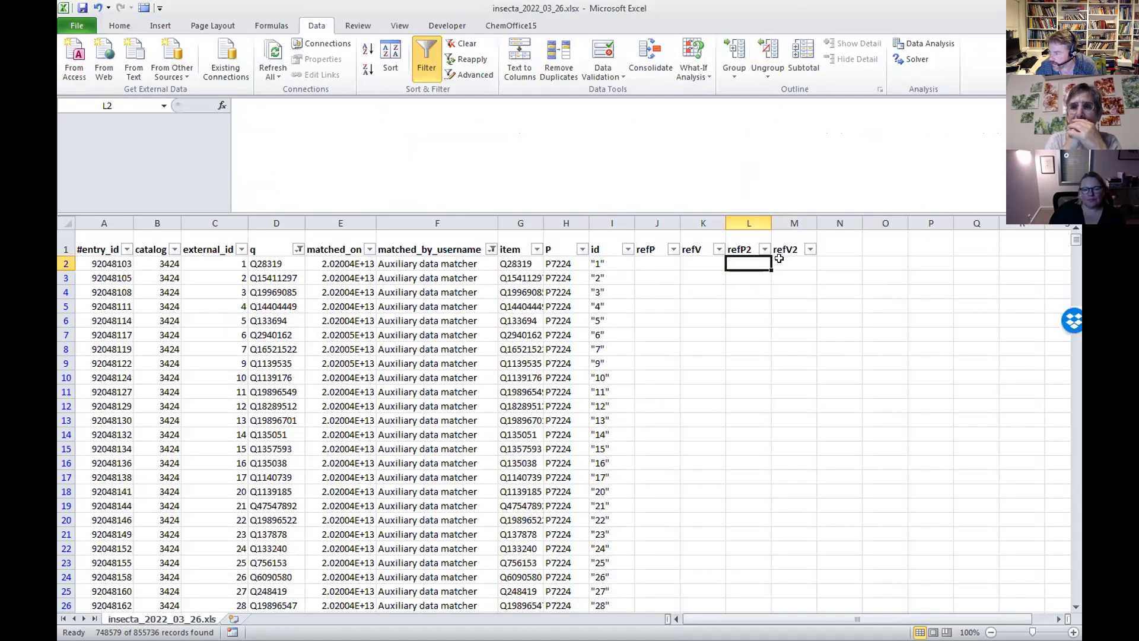
{"action": "left_click", "coordinate": [779, 263]}
{"action": "type", "text": "+2017-10-04T00:00:00Z/11"}
{"action": "key", "text": "Left"}
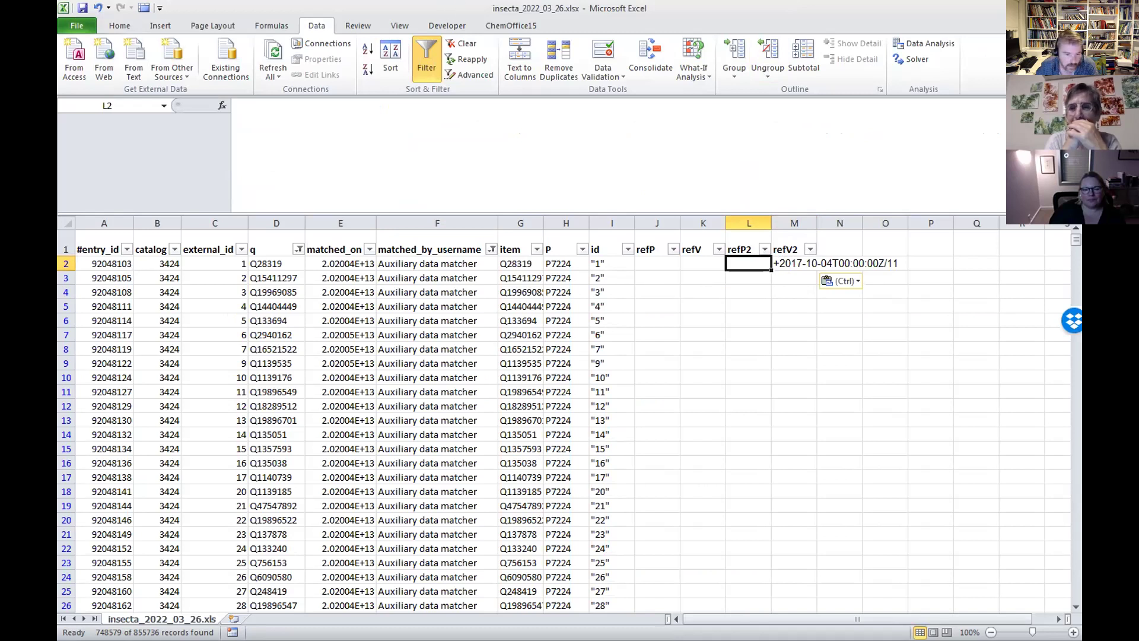
- Copy the source property S813 from the QuickStatements help page in the browser into cell L2 of the Excel sheet, under refP2
{"action": "key", "text": "alt+Tab"}
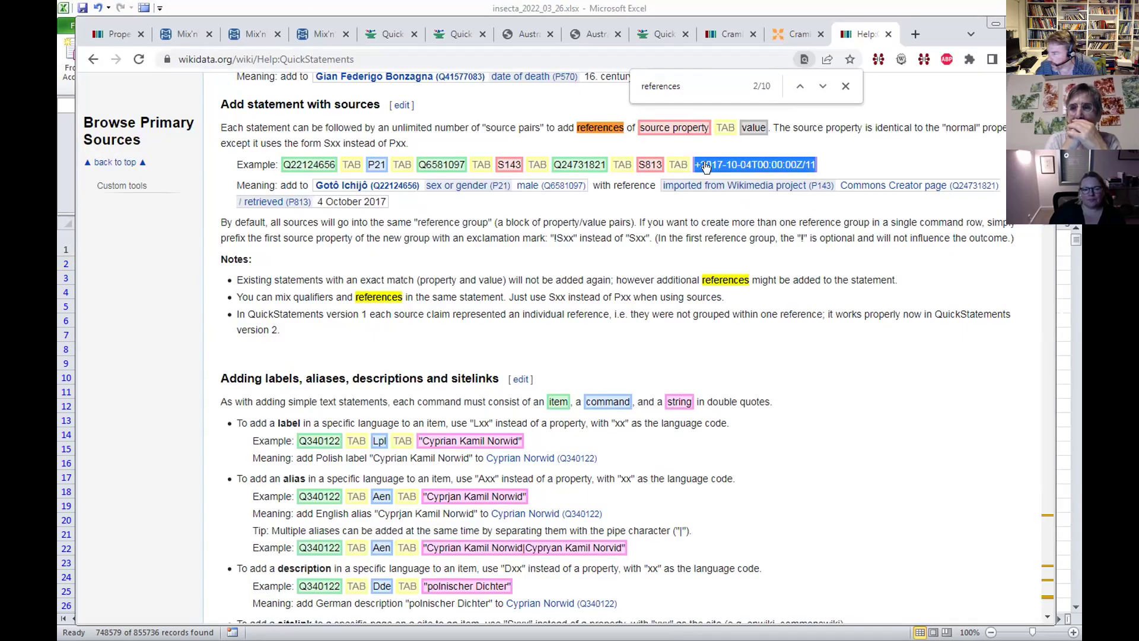
{"action": "left_click_drag", "start_coordinate": [637, 166], "coordinate": [661, 168]}
{"action": "key", "text": "ctrl+c"}
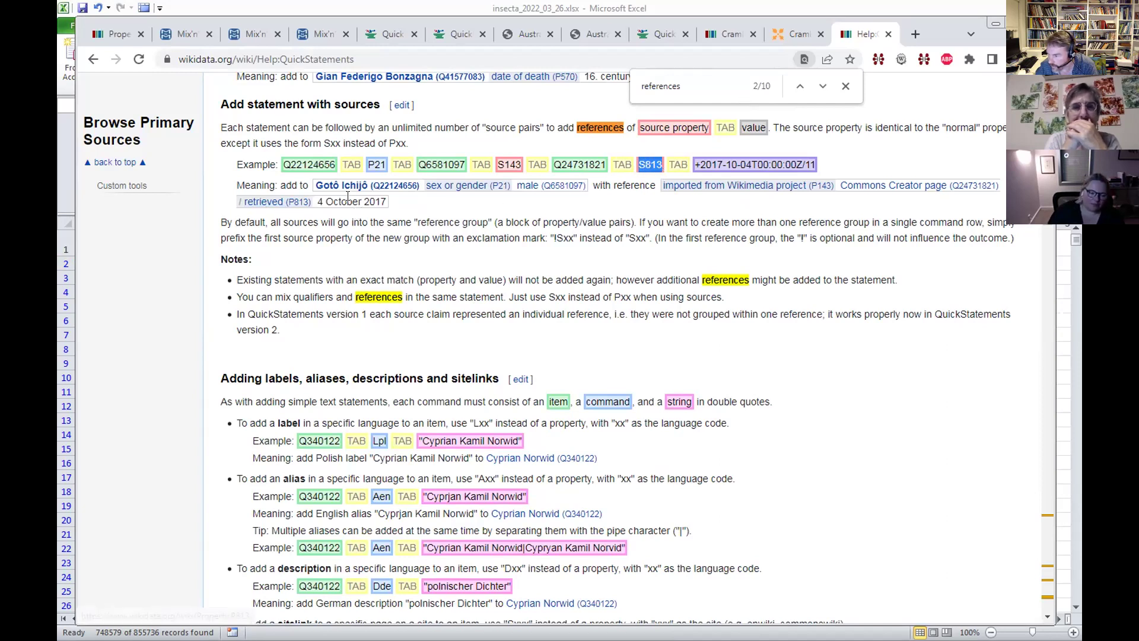
{"action": "left_click", "coordinate": [829, 13]}
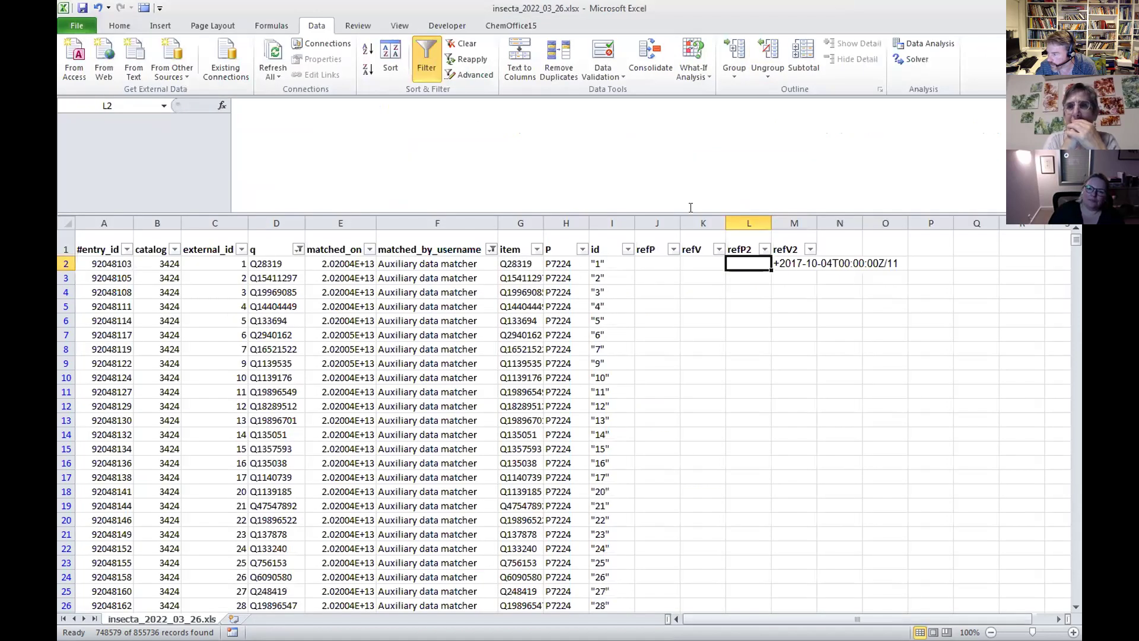
{"action": "key", "text": "ctrl+v"}
{"action": "left_click", "coordinate": [744, 303]}
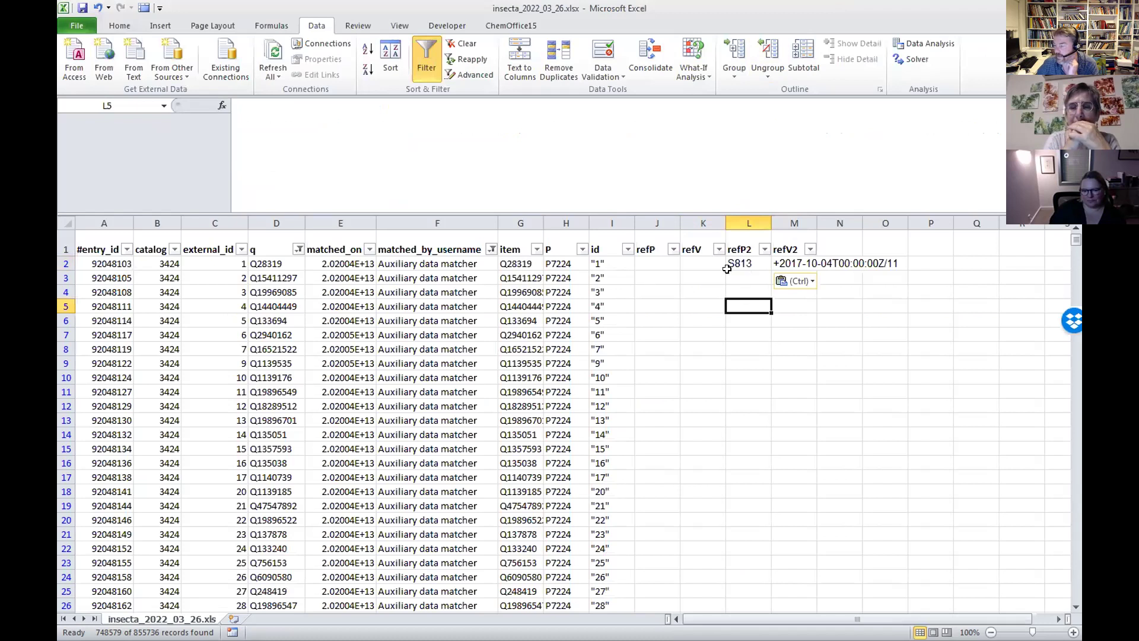
- Enclose the refV2 date in M2 in double quotes and widen columns L and M so the full value fits
{"action": "double_click", "coordinate": [817, 223]}
{"action": "double_click", "coordinate": [778, 263]}
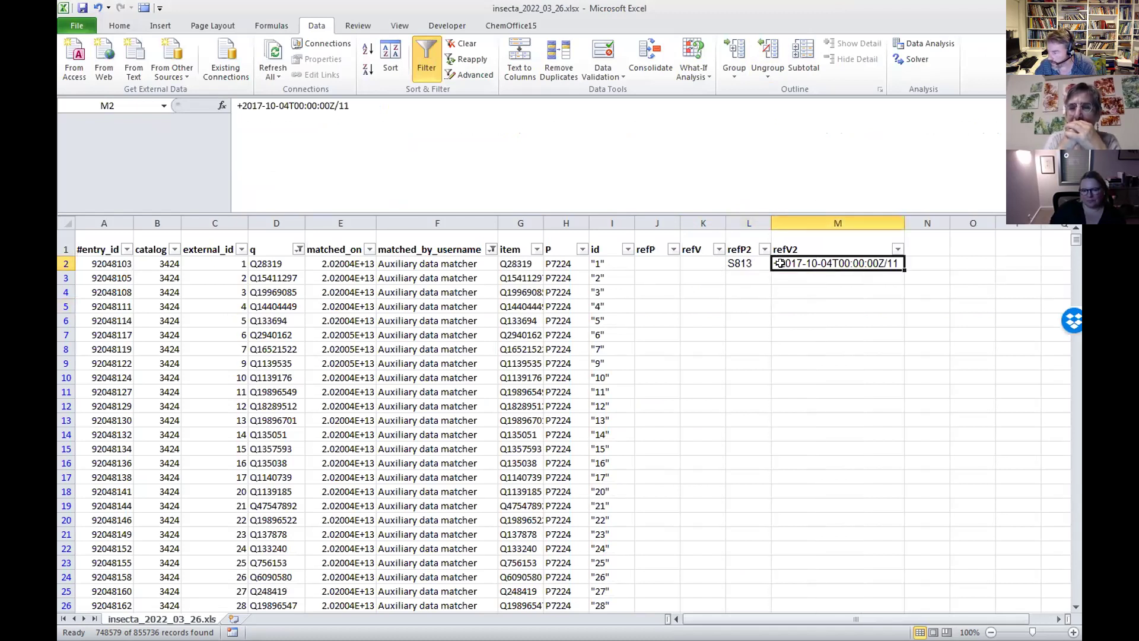
{"action": "left_click", "coordinate": [235, 105]}
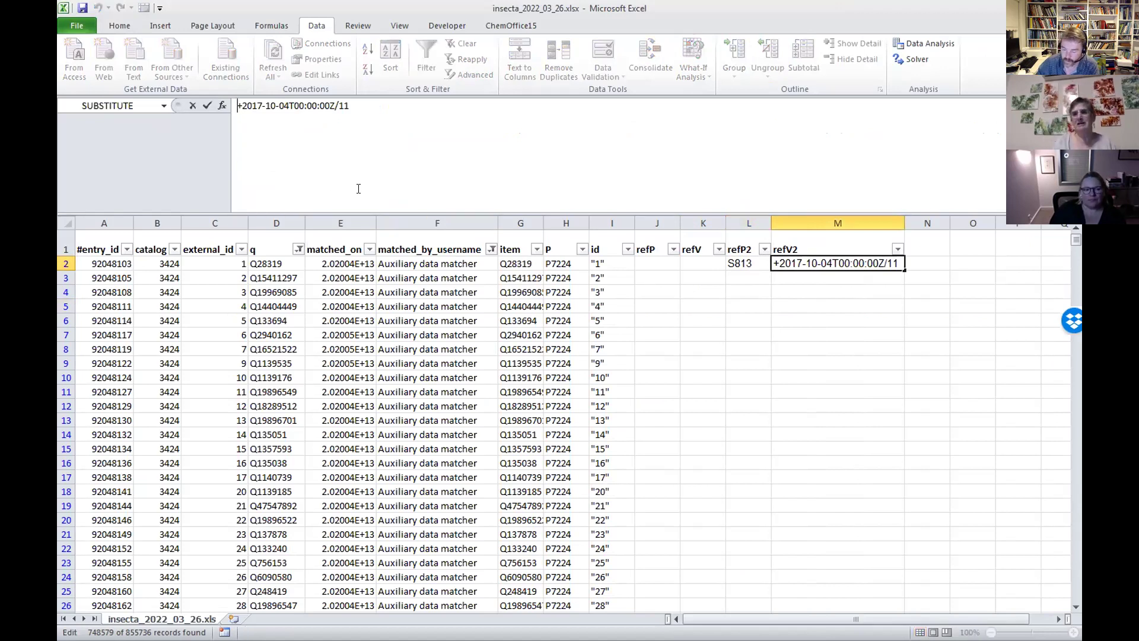
{"action": "type", "text": "\""}
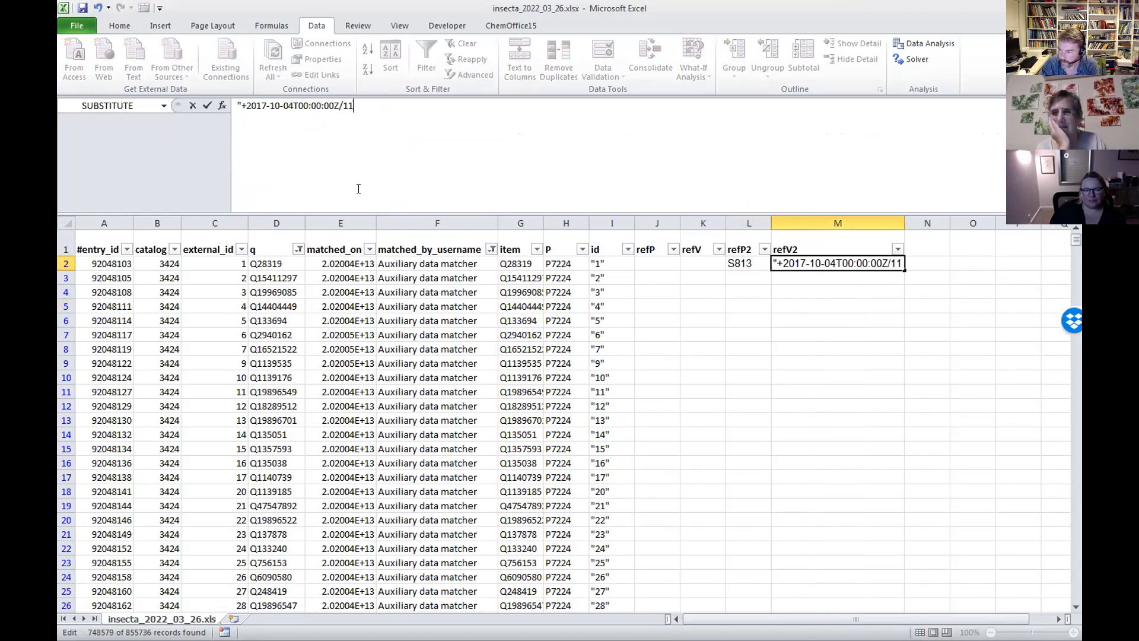
{"action": "key", "text": "Return"}
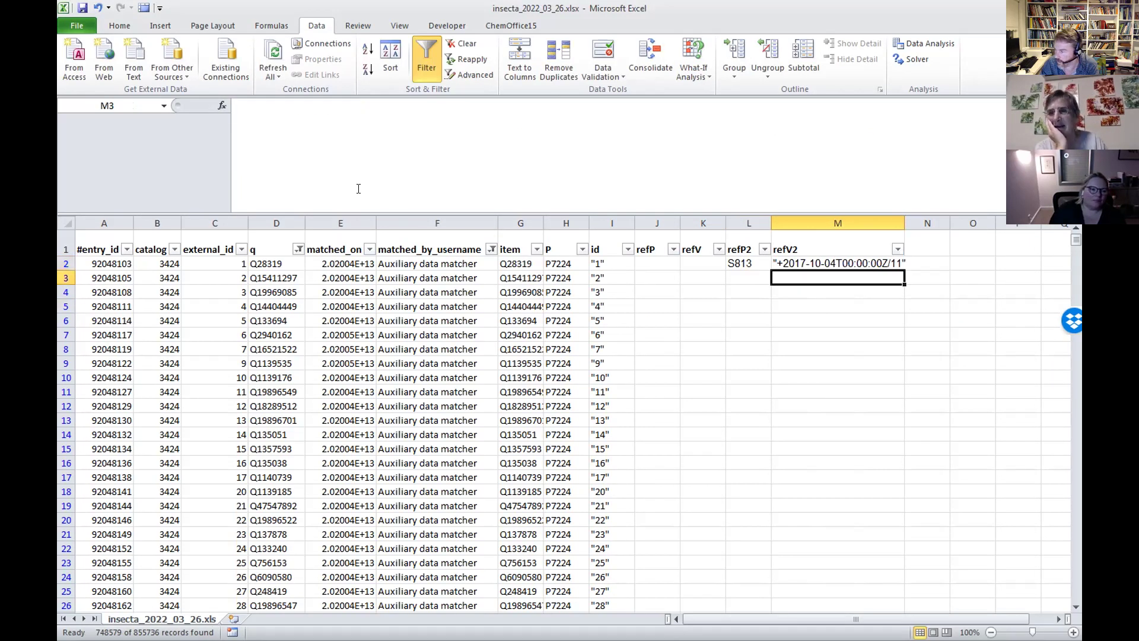
{"action": "left_click_drag", "start_coordinate": [905, 223], "coordinate": [915, 223]}
{"action": "left_click_drag", "start_coordinate": [771, 223], "coordinate": [776, 223]}
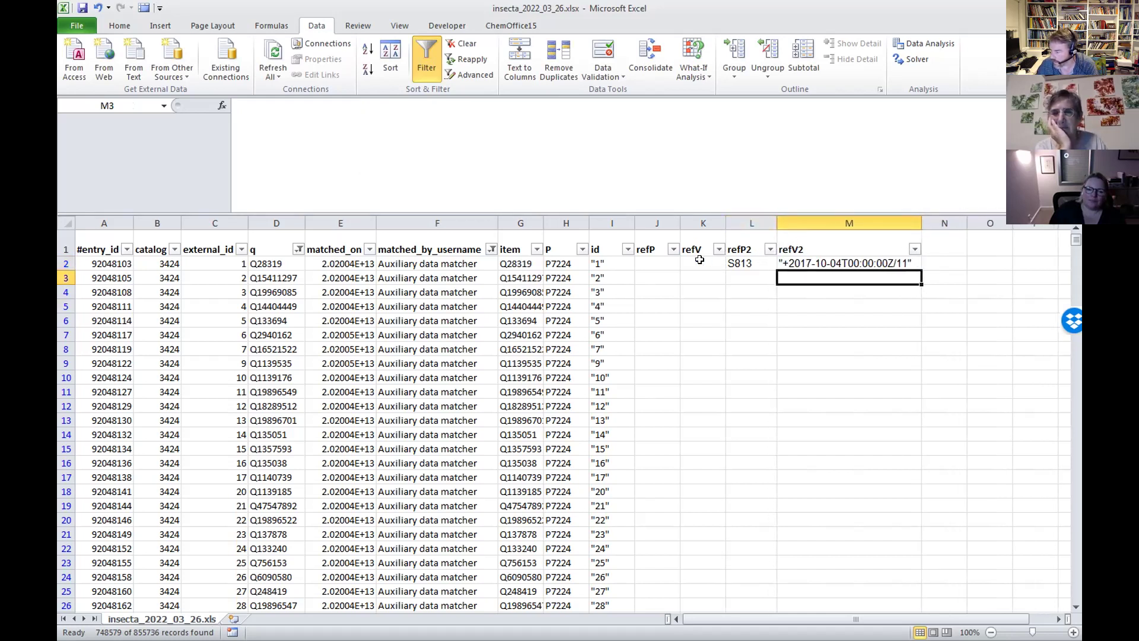
- Look up the property number of "stated in" on the Wikidata item Q132980 in the browser and enter S248 under refP in Excel cell J2
{"action": "left_click", "coordinate": [653, 265]}
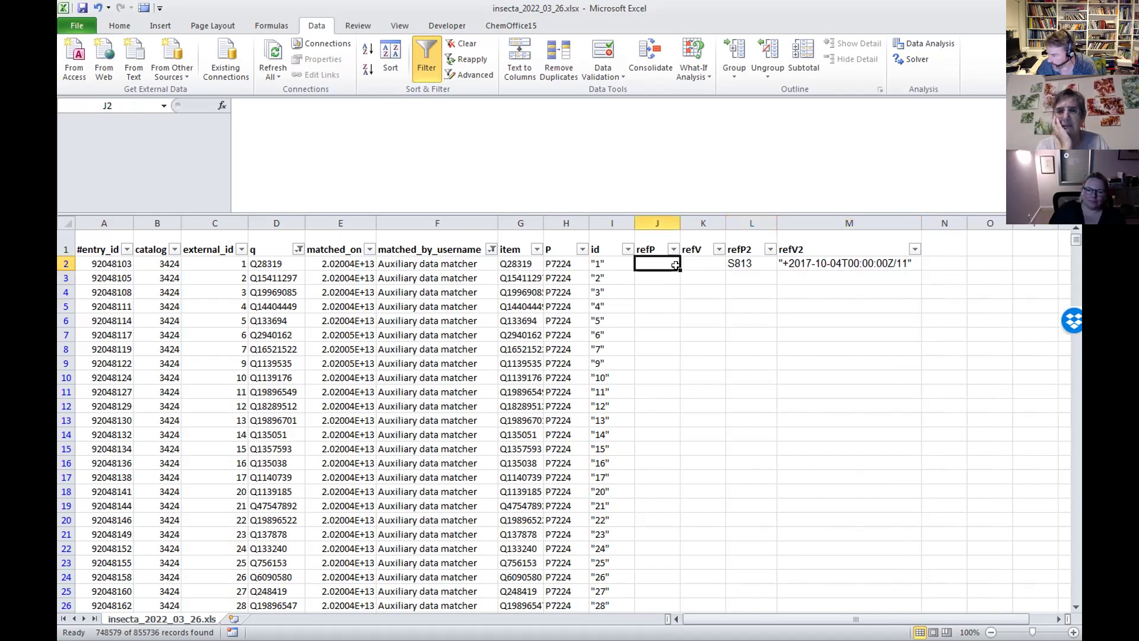
{"action": "left_click", "coordinate": [695, 261]}
{"action": "left_click", "coordinate": [645, 261]}
{"action": "left_click", "coordinate": [694, 261]}
{"action": "left_click", "coordinate": [660, 262]}
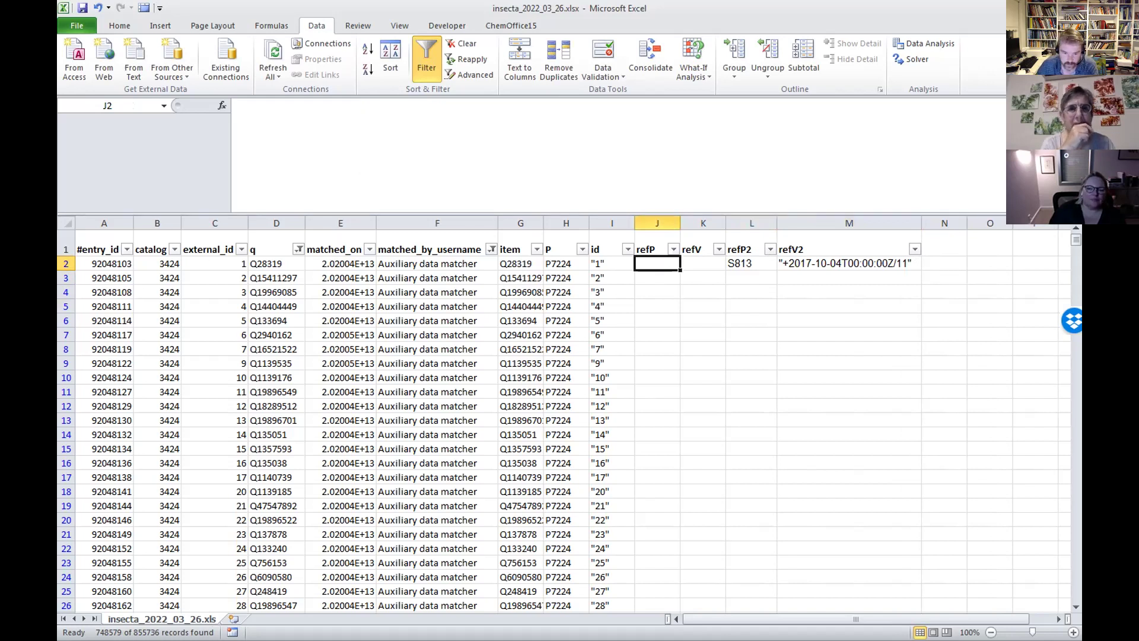
{"action": "key", "text": "alt+Tab"}
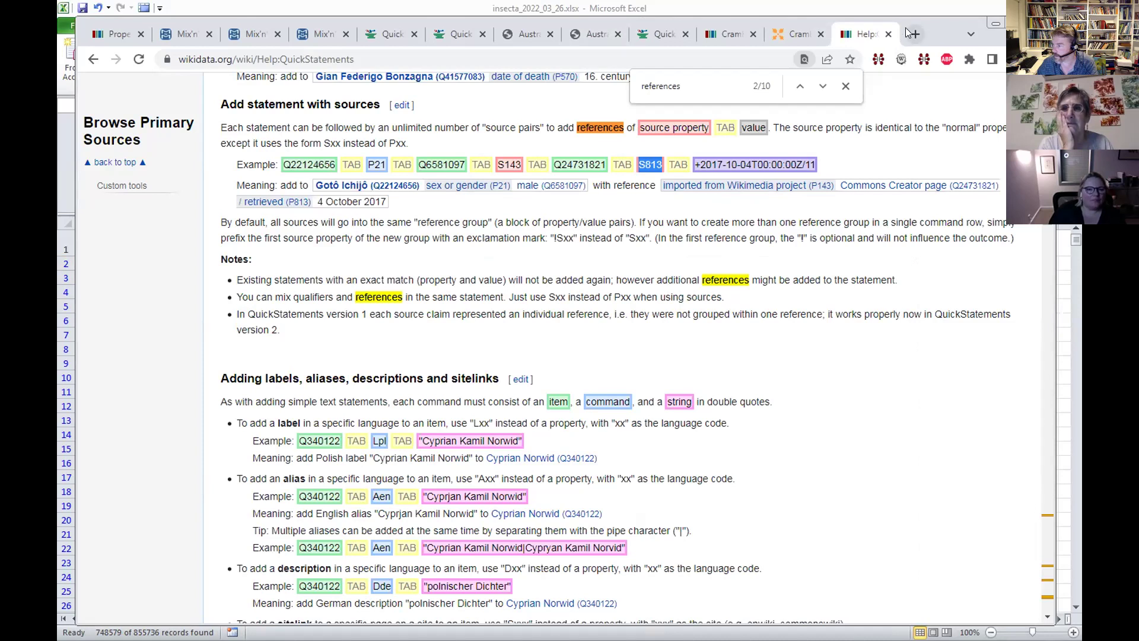
{"action": "left_click", "coordinate": [731, 34]}
{"action": "scroll", "coordinate": [465, 335], "scroll_direction": "down", "scroll_amount": 1}
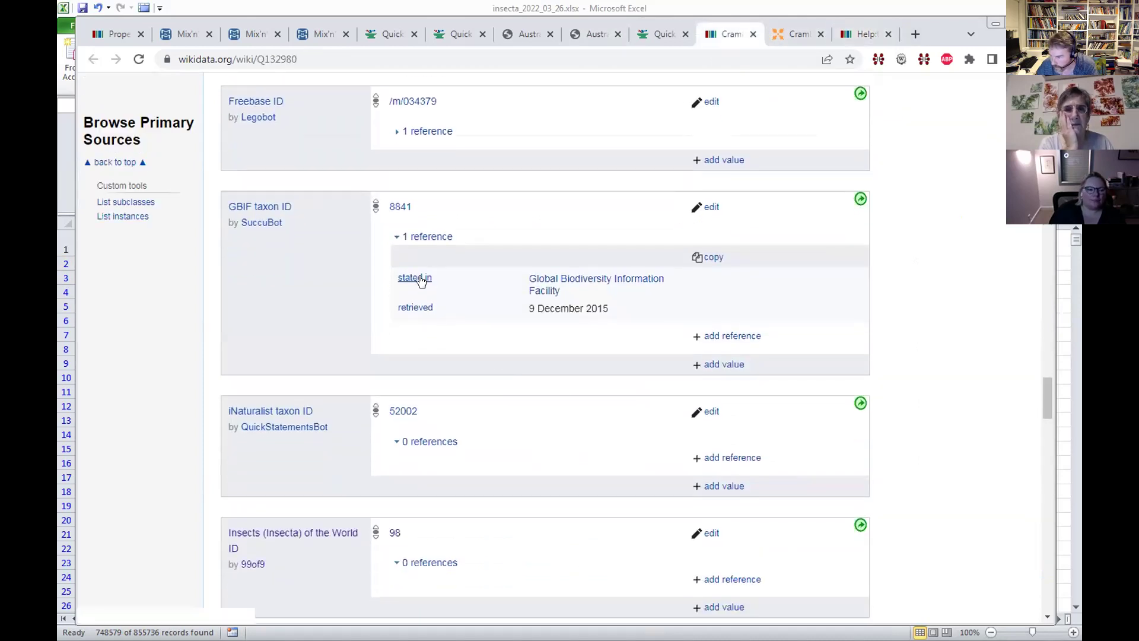
{"action": "mouse_move", "coordinate": [421, 280]}
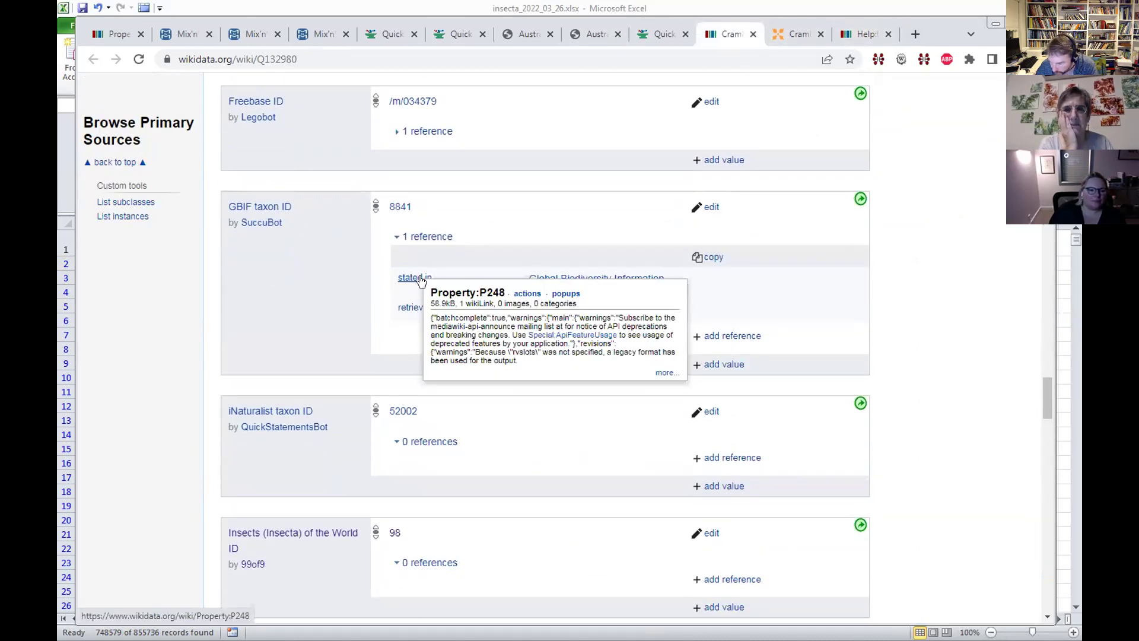
{"action": "key", "text": "alt+Tab"}
{"action": "type", "text": "S248"}
{"action": "key", "text": "Tab"}
- In the browser, open property P7224 from Wikidata item Q132980 and follow its 'applicable stated in value' to the Insects (Insecta) of the World item
{"action": "type", "text": "Q"}
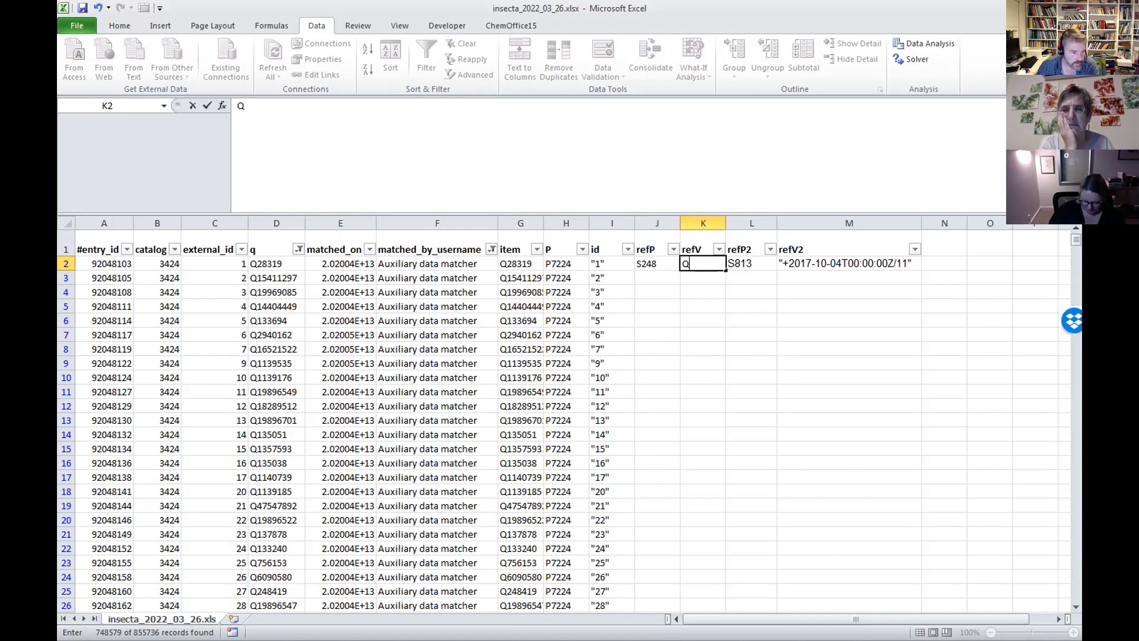
{"action": "key", "text": "alt+Tab"}
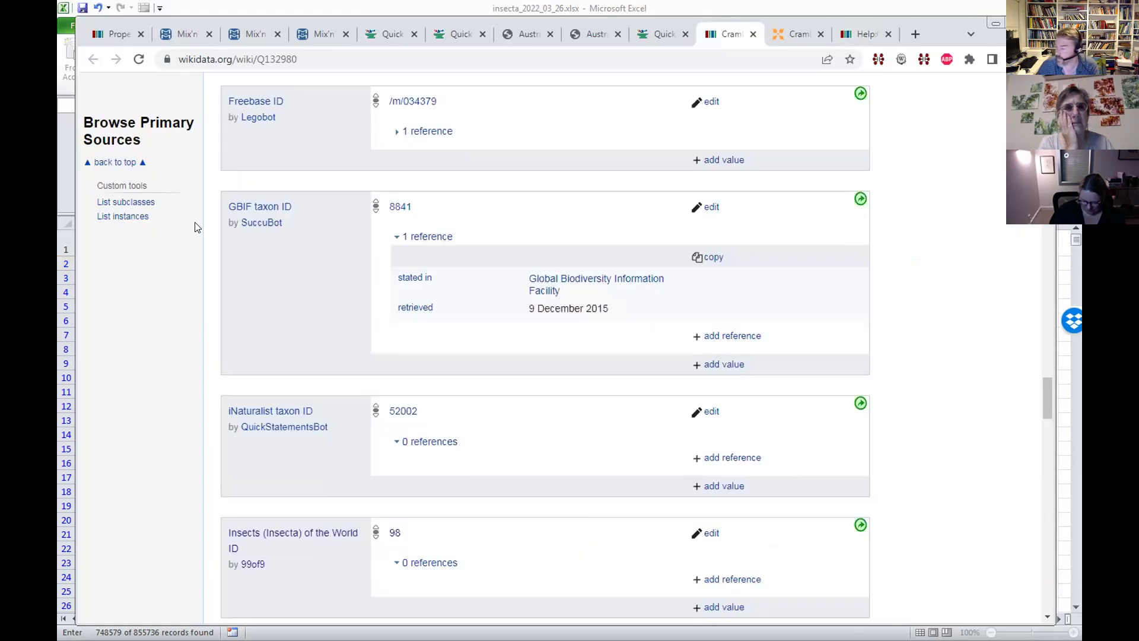
{"action": "scroll", "coordinate": [405, 411], "scroll_direction": "up", "scroll_amount": 5}
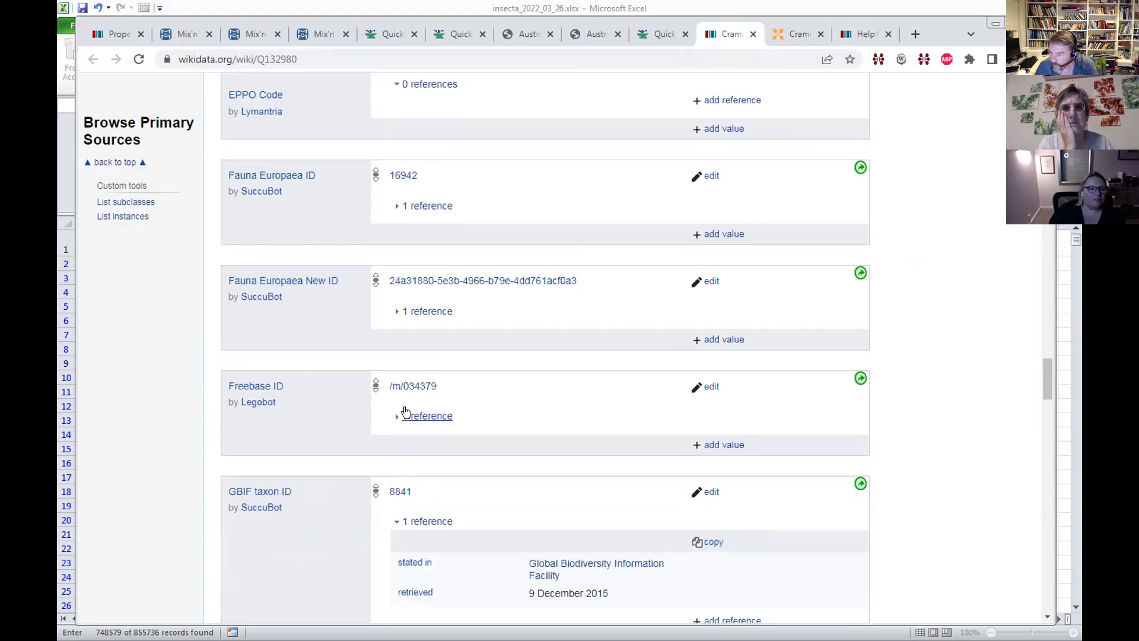
{"action": "scroll", "coordinate": [405, 411], "scroll_direction": "down", "scroll_amount": 7}
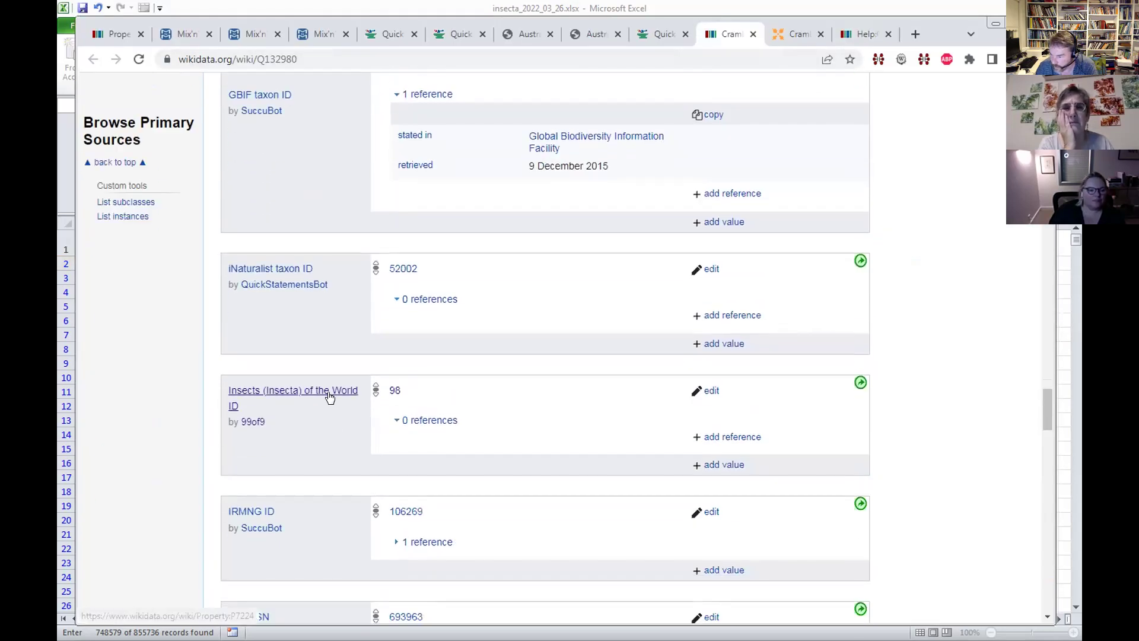
{"action": "right_click", "coordinate": [331, 397]}
{"action": "key", "text": "Escape"}
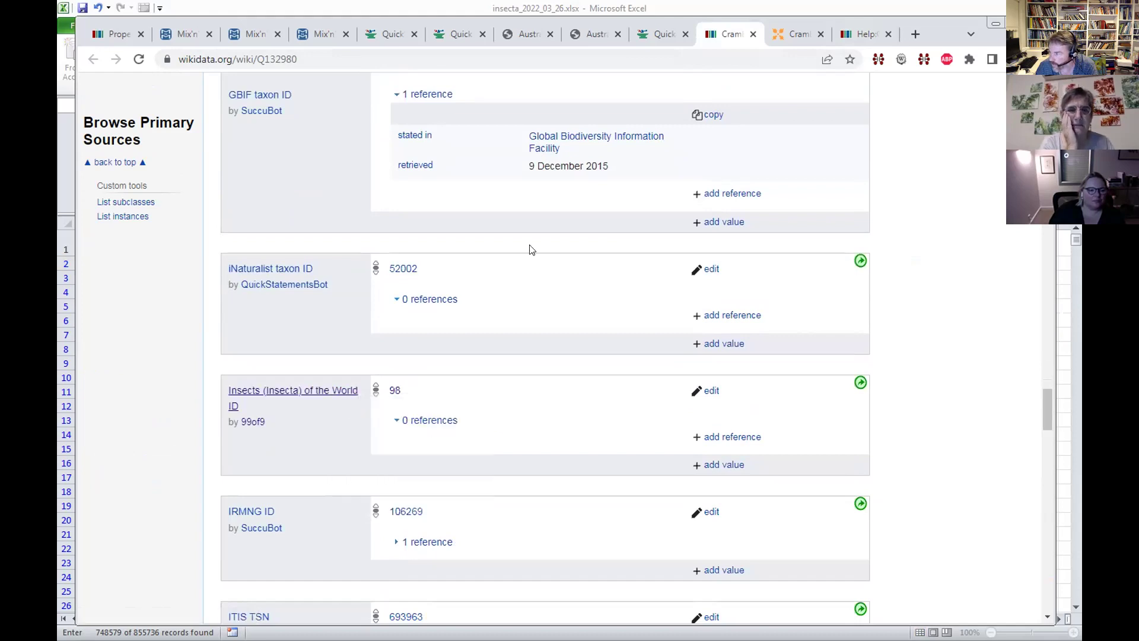
{"action": "left_click", "coordinate": [743, 34]}
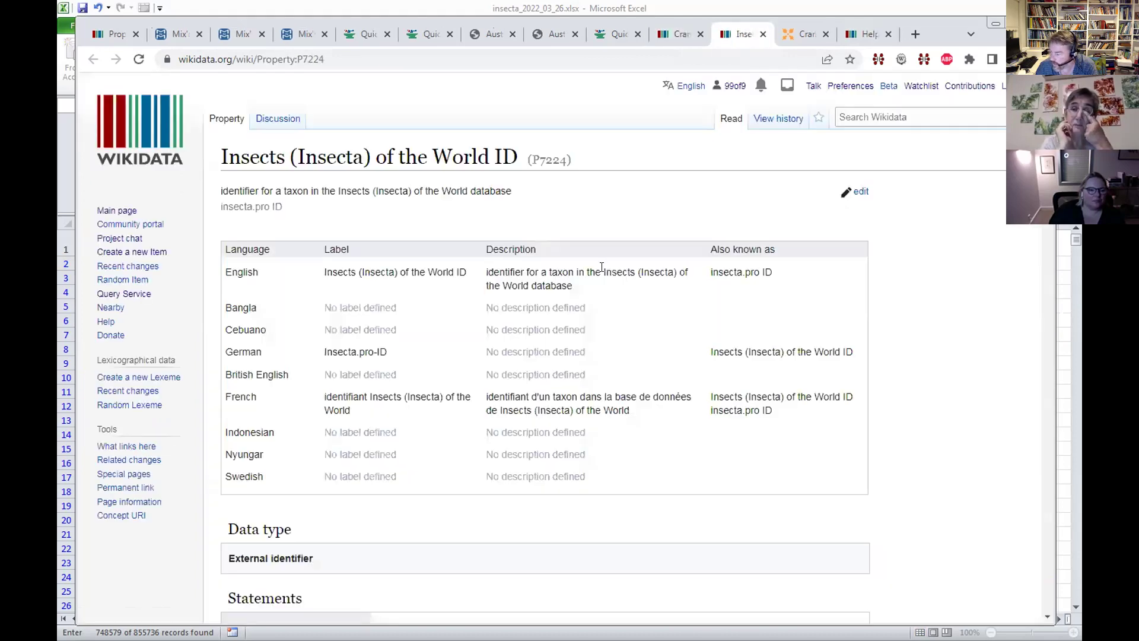
{"action": "scroll", "coordinate": [596, 341], "scroll_direction": "down", "scroll_amount": 10}
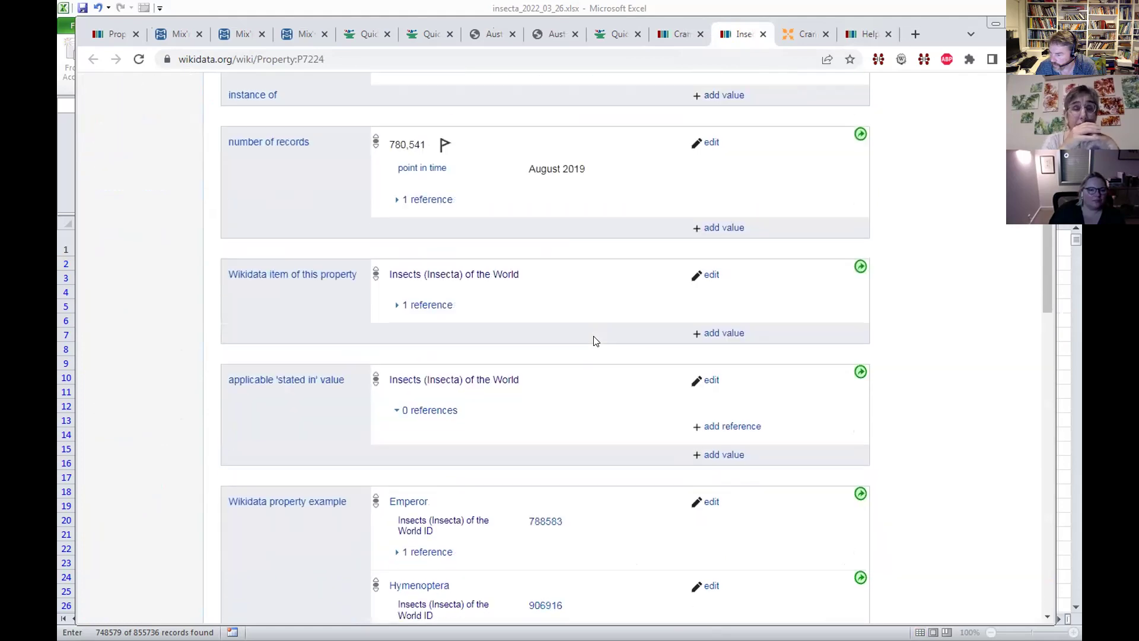
{"action": "scroll", "coordinate": [595, 341], "scroll_direction": "down", "scroll_amount": 3}
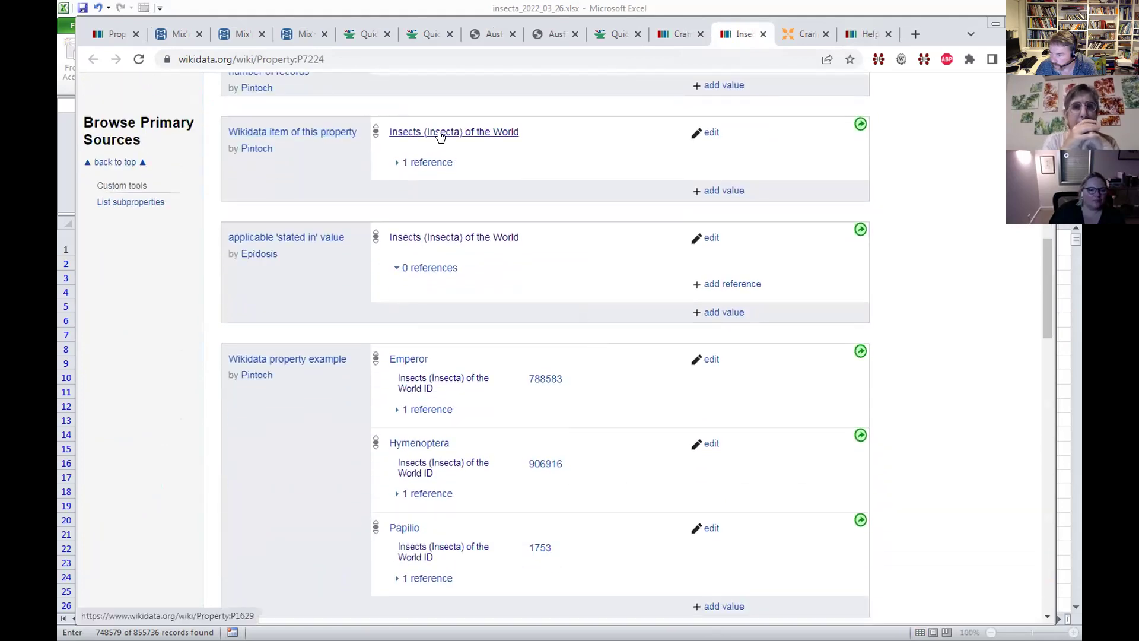
{"action": "mouse_move", "coordinate": [441, 136]}
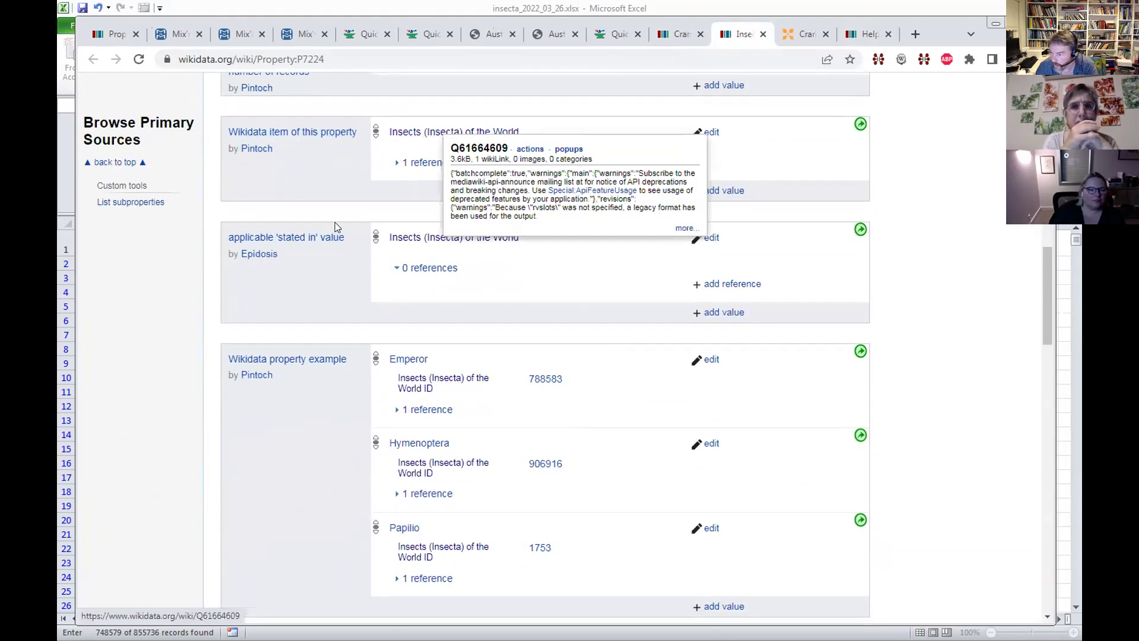
{"action": "left_click", "coordinate": [429, 242]}
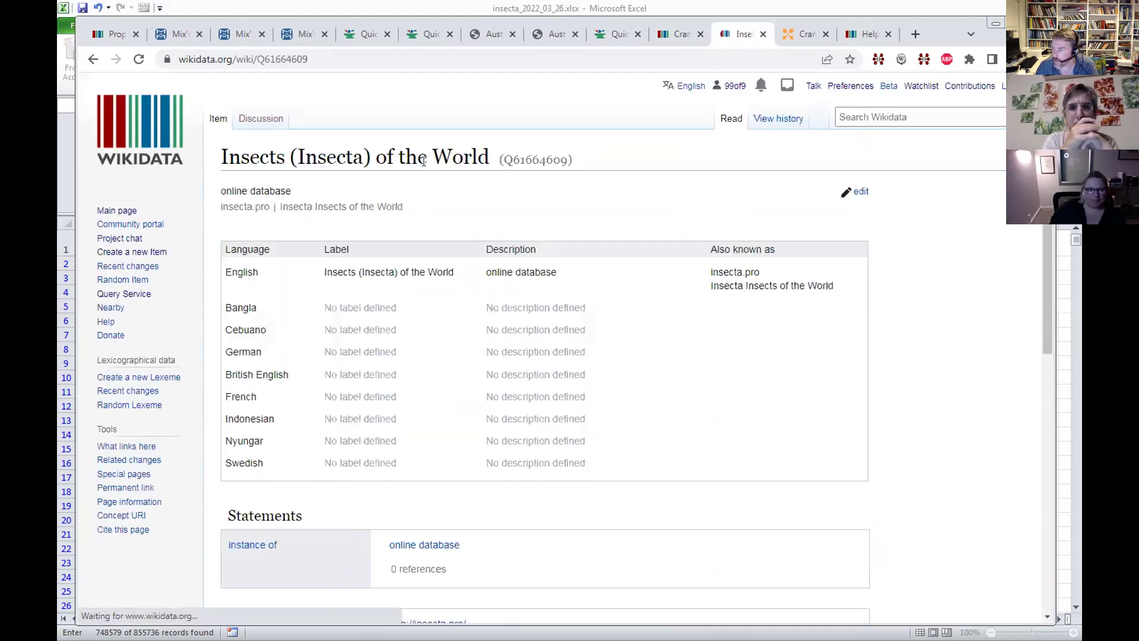
- Copy the item number Q61664609 from the Wikidata page heading into cell K2 of the Excel sheet, under refV
{"action": "double_click", "coordinate": [510, 158]}
{"action": "key", "text": "ctrl+c"}
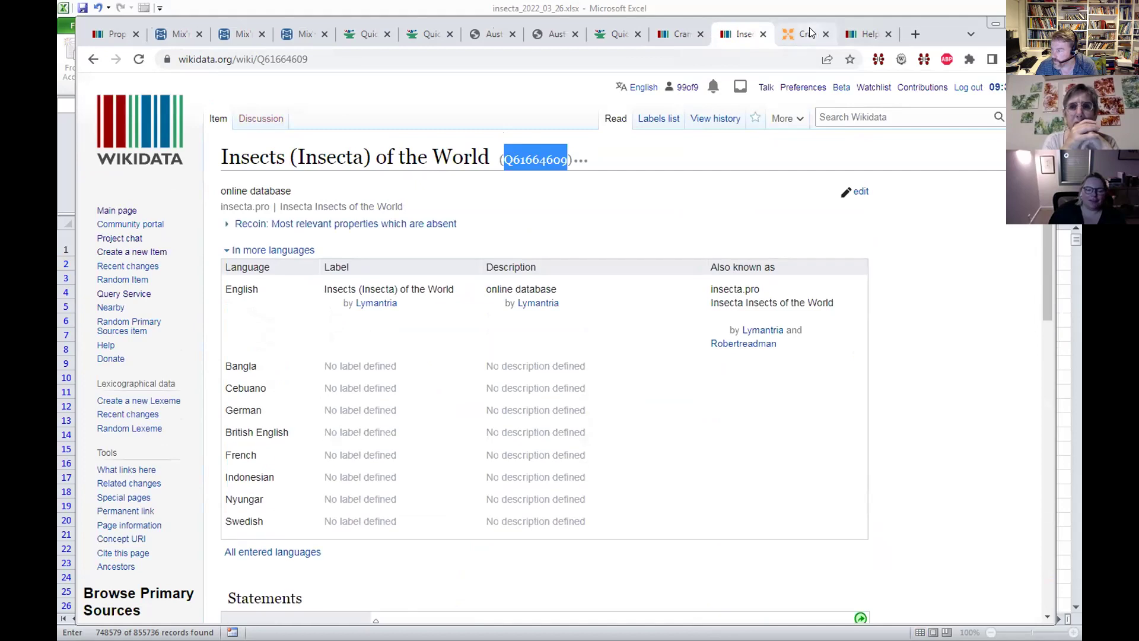
{"action": "left_click", "coordinate": [872, 6]}
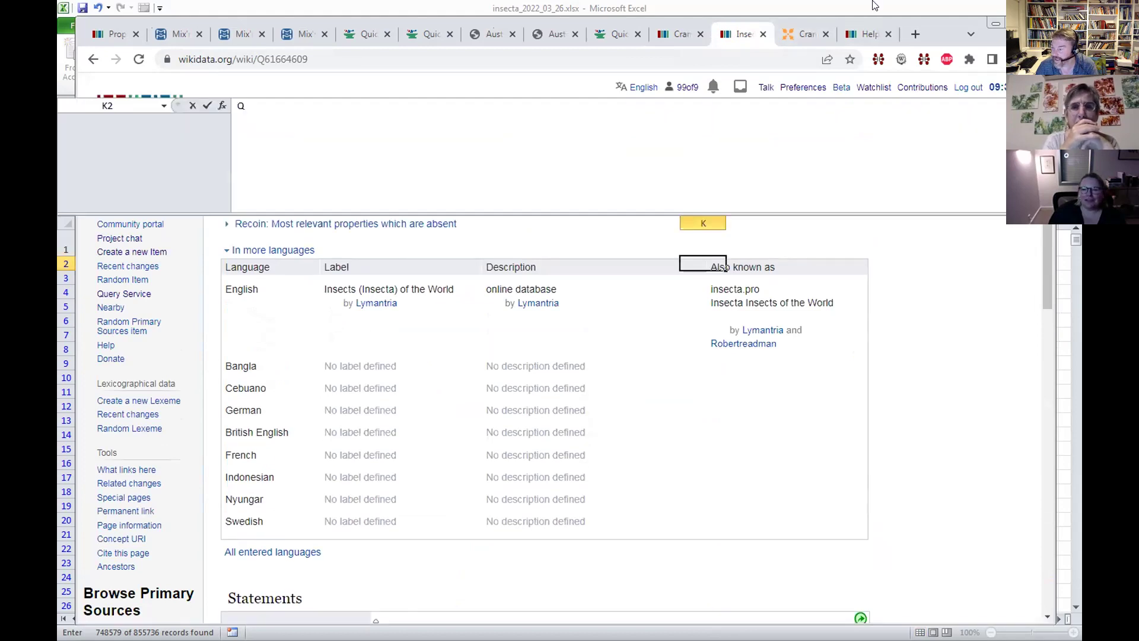
{"action": "key", "text": "BackSpace"}
{"action": "key", "text": "ctrl+v"}
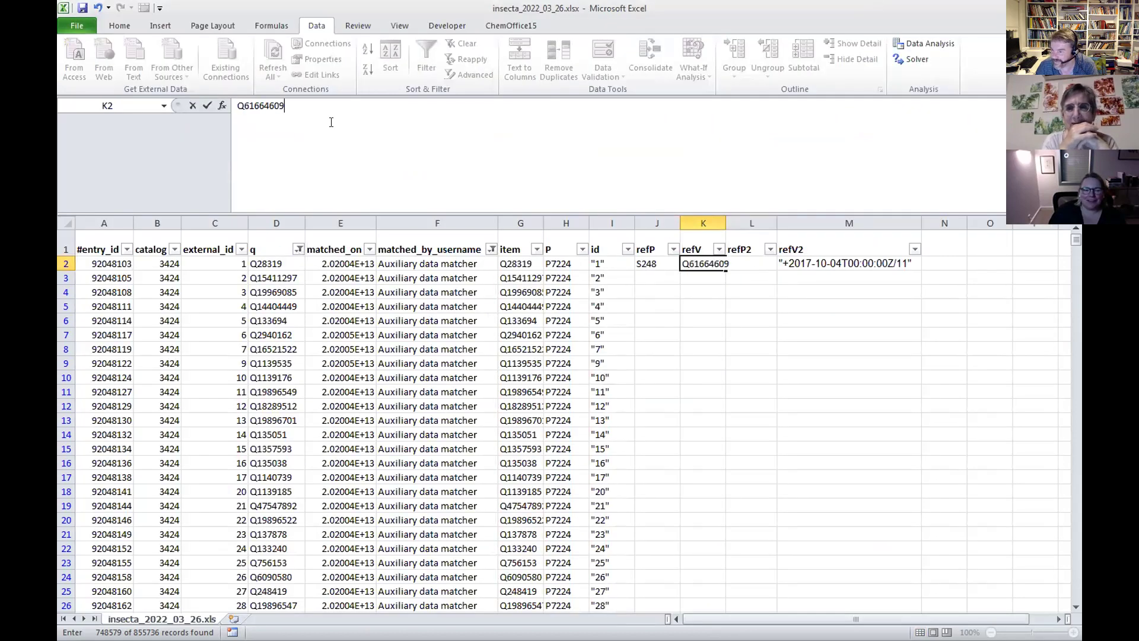
{"action": "key", "text": "Return"}
{"action": "left_click", "coordinate": [681, 332]}
- Widen column K so the full refV value fits and copy the first statement row, cells G2 to M2
{"action": "left_click_drag", "start_coordinate": [515, 262], "coordinate": [802, 263]}
{"action": "key", "text": "ctrl+c"}
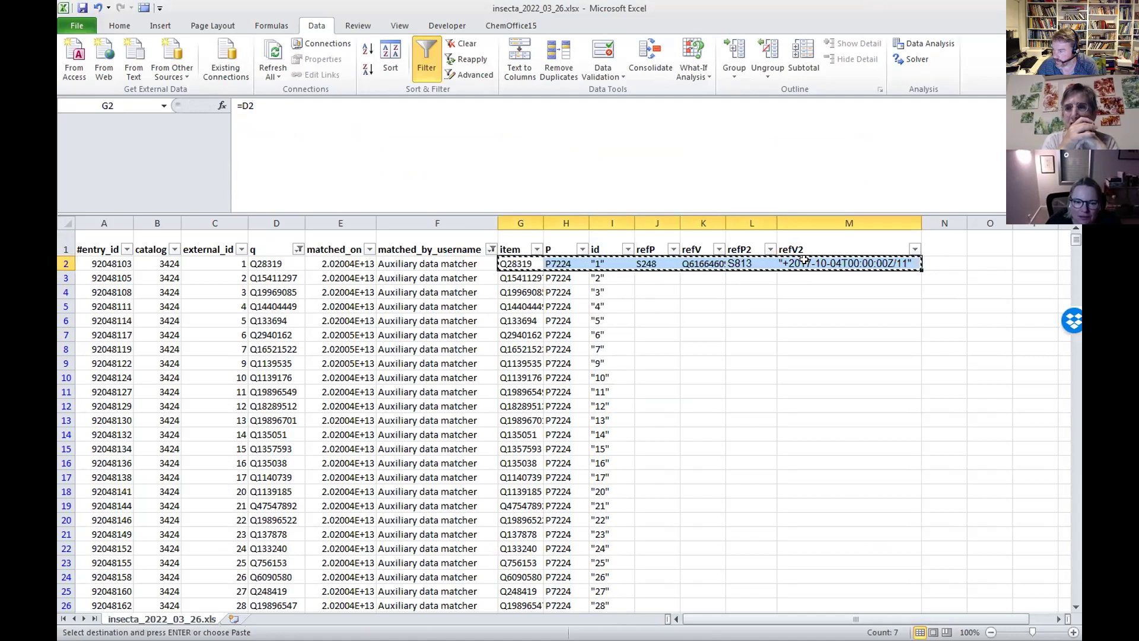
{"action": "left_click", "coordinate": [802, 307]}
{"action": "left_click_drag", "start_coordinate": [509, 262], "coordinate": [800, 262]}
{"action": "key", "text": "ctrl+c"}
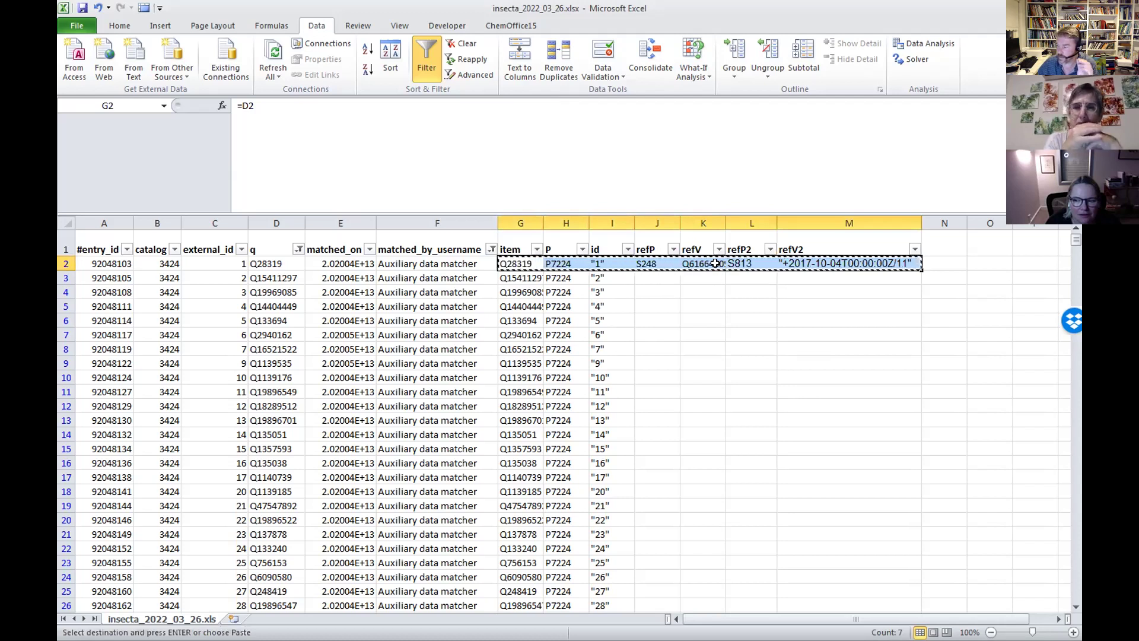
{"action": "left_click_drag", "start_coordinate": [726, 222], "coordinate": [731, 223]}
{"action": "left_click", "coordinate": [657, 320]}
{"action": "left_click", "coordinate": [528, 262]}
{"action": "left_click_drag", "start_coordinate": [527, 262], "coordinate": [831, 261]}
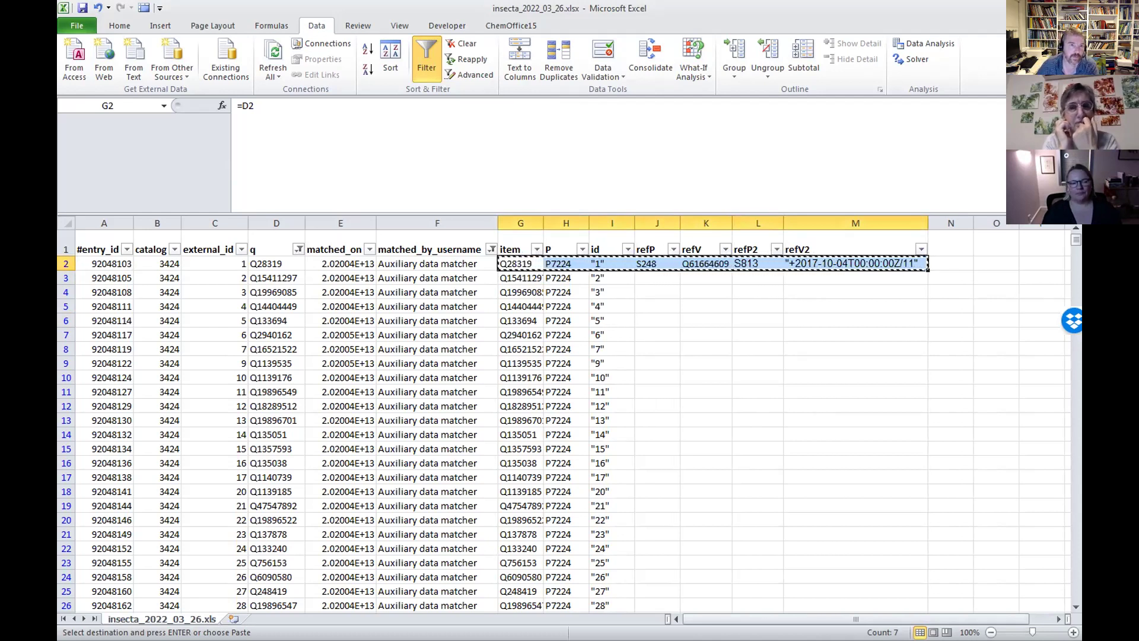
- Switch to QuickStatements in the browser, start a new command batch and paste the copied statement row into it
{"action": "key", "text": "alt+Tab"}
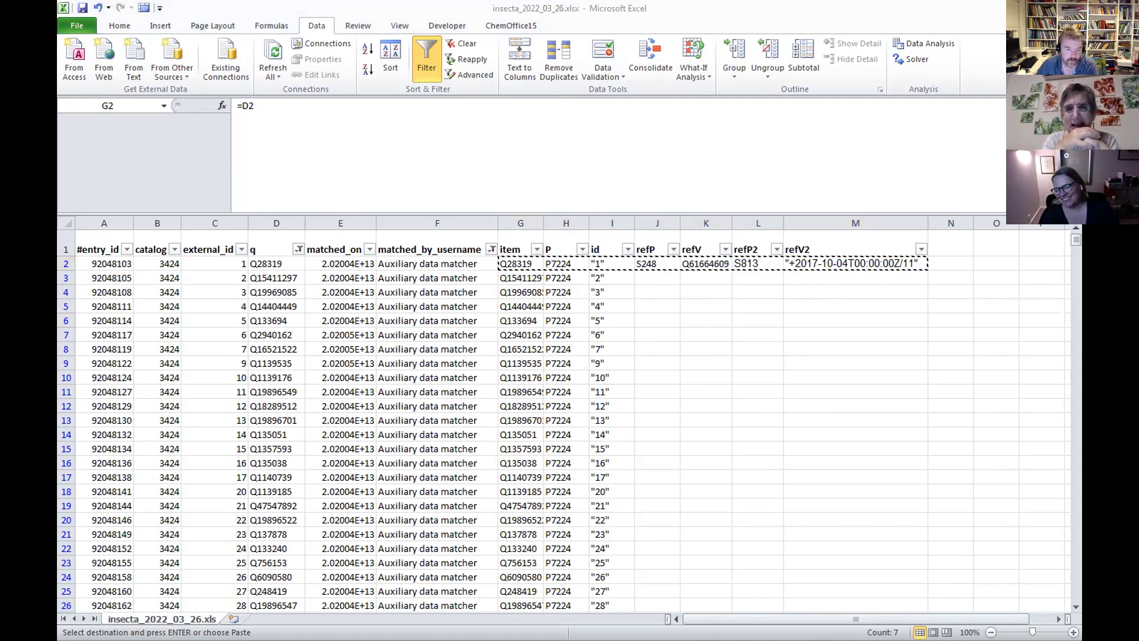
{"action": "key", "text": "alt+Tab"}
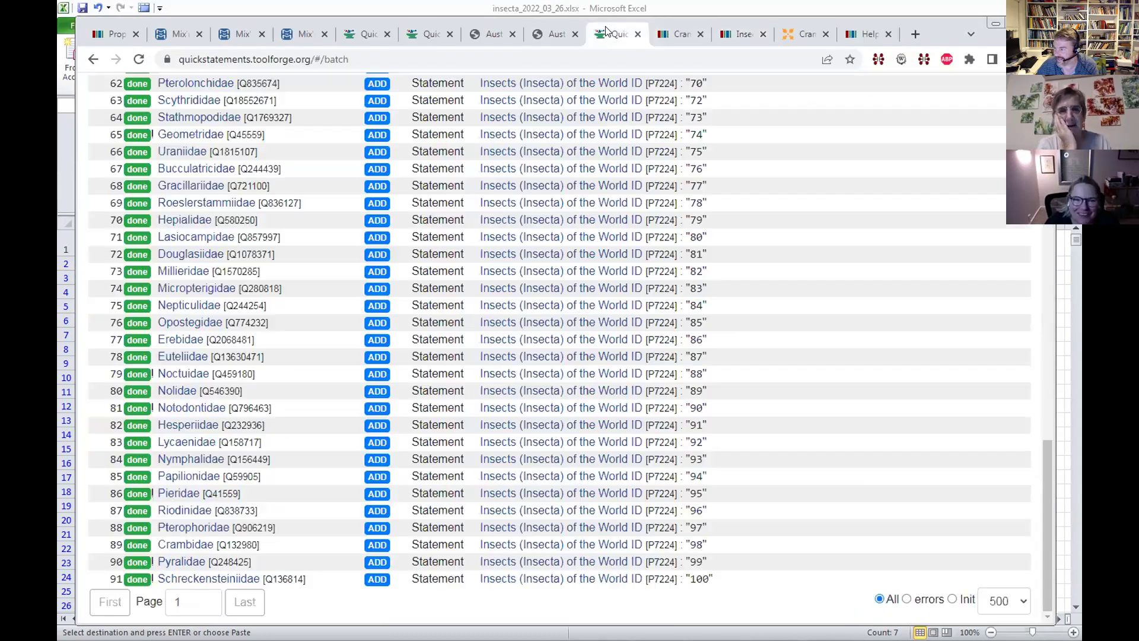
{"action": "left_click", "coordinate": [617, 34]}
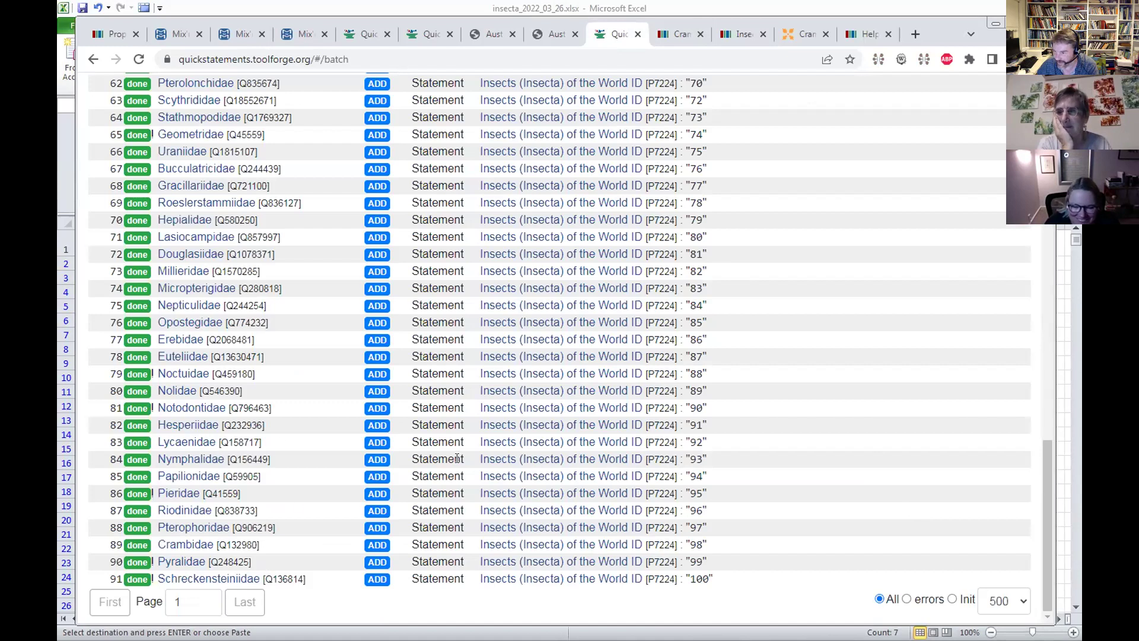
{"action": "scroll", "coordinate": [457, 458], "scroll_direction": "up", "scroll_amount": 20}
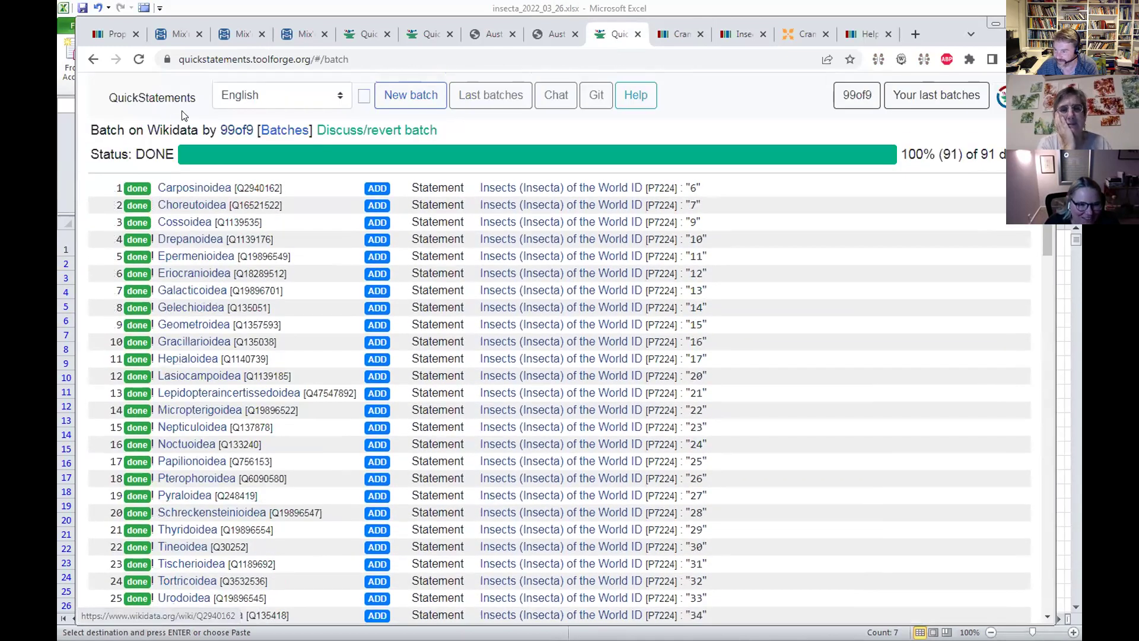
{"action": "left_click", "coordinate": [182, 113]}
{"action": "left_click", "coordinate": [222, 220]}
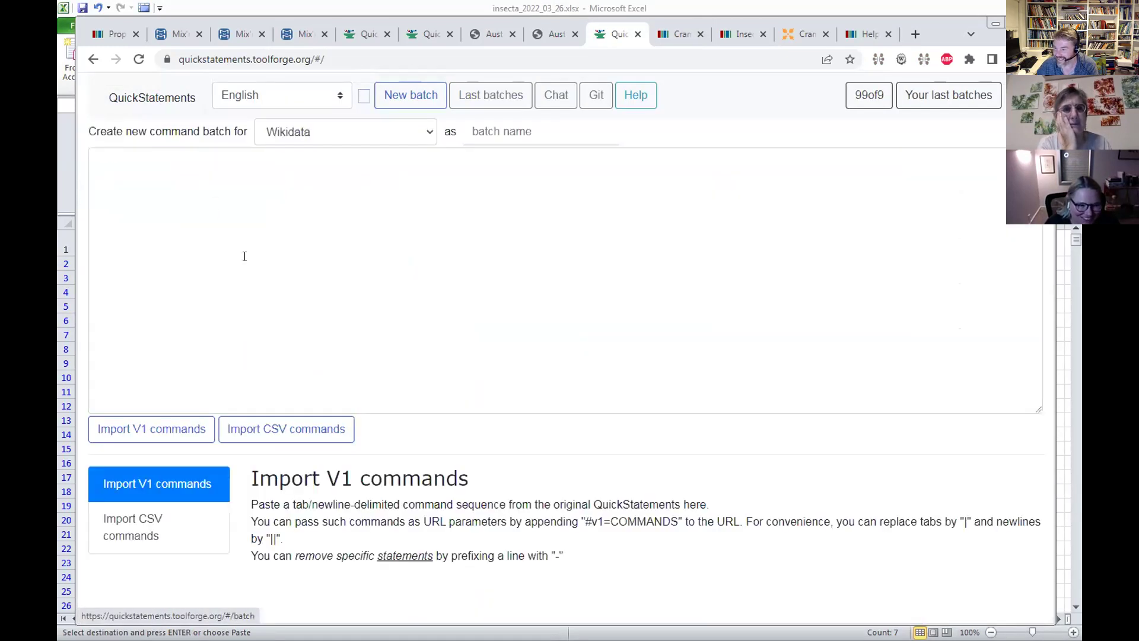
{"action": "key", "text": "ctrl+v"}
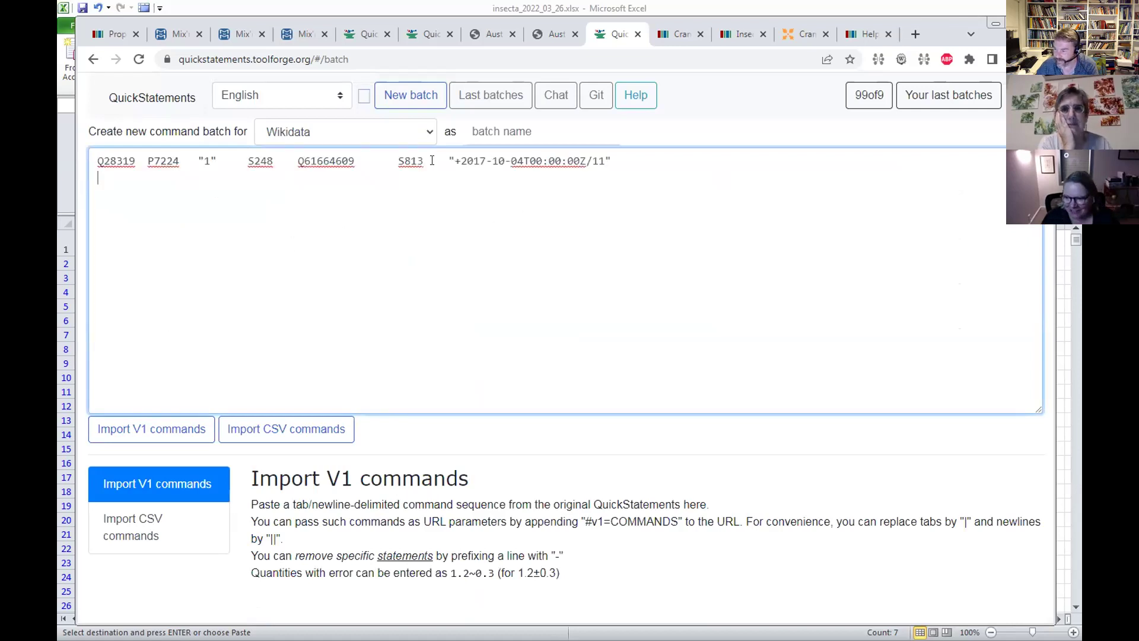
- Change the S813 date in the pasted QuickStatements command to +2022-03-30T00:00:00Z/11
{"action": "left_click_drag", "start_coordinate": [473, 161], "coordinate": [478, 160]}
{"action": "type", "text": "22"}
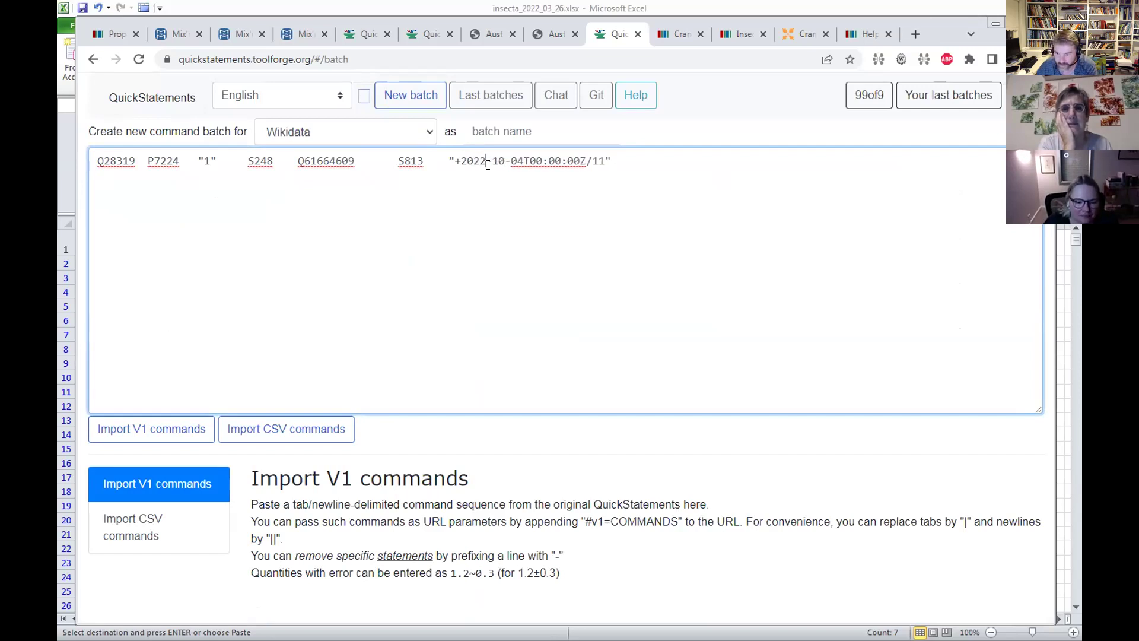
{"action": "left_click_drag", "start_coordinate": [491, 159], "coordinate": [500, 157]}
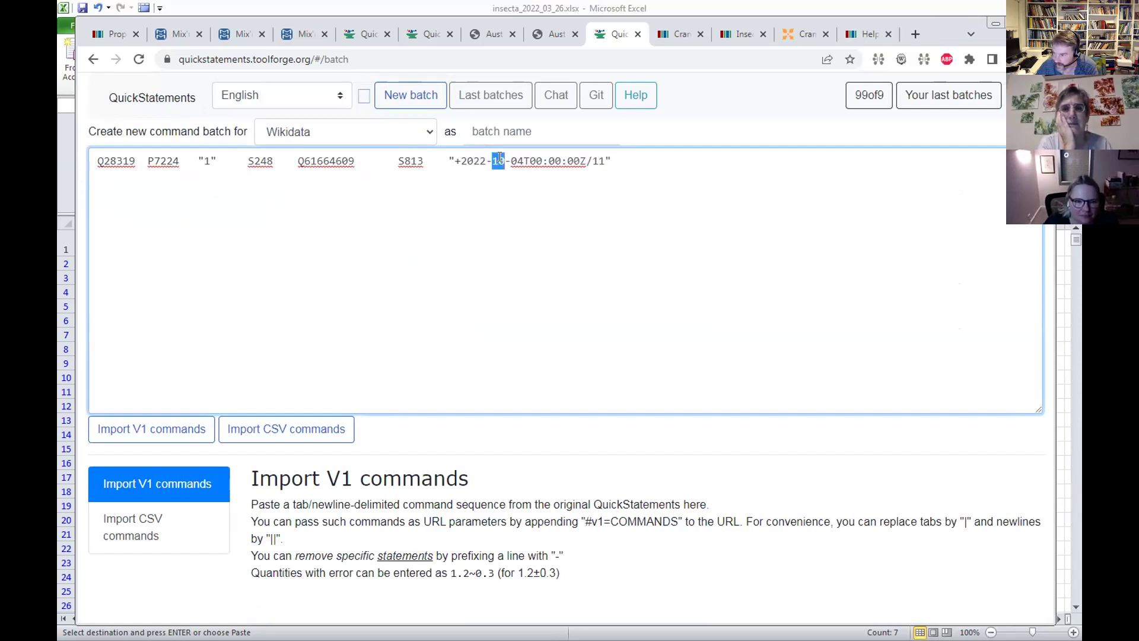
{"action": "type", "text": "03"}
{"action": "key", "text": "Right"}
{"action": "key", "text": "Delete"}
{"action": "key", "text": "Delete"}
{"action": "type", "text": "30"}
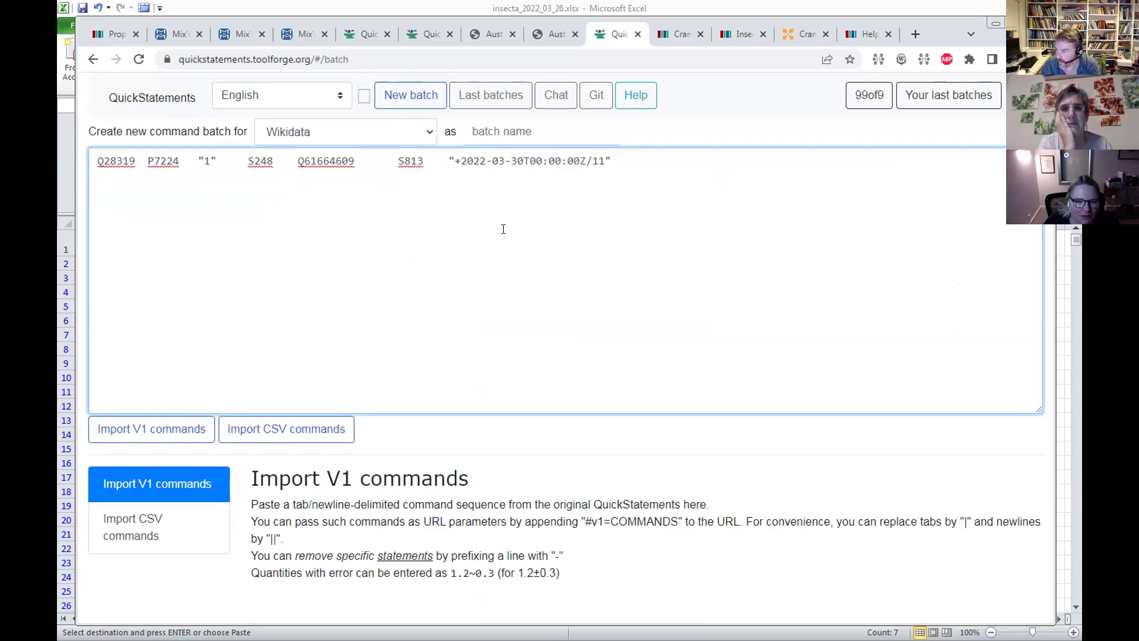
- Copy the date +2022-03-30T00:00:00Z/11 from the QuickStatements command into Excel cell M2, replacing the date inside the double quotes
{"action": "left_click_drag", "start_coordinate": [601, 160], "coordinate": [454, 160]}
{"action": "key", "text": "ctrl+c"}
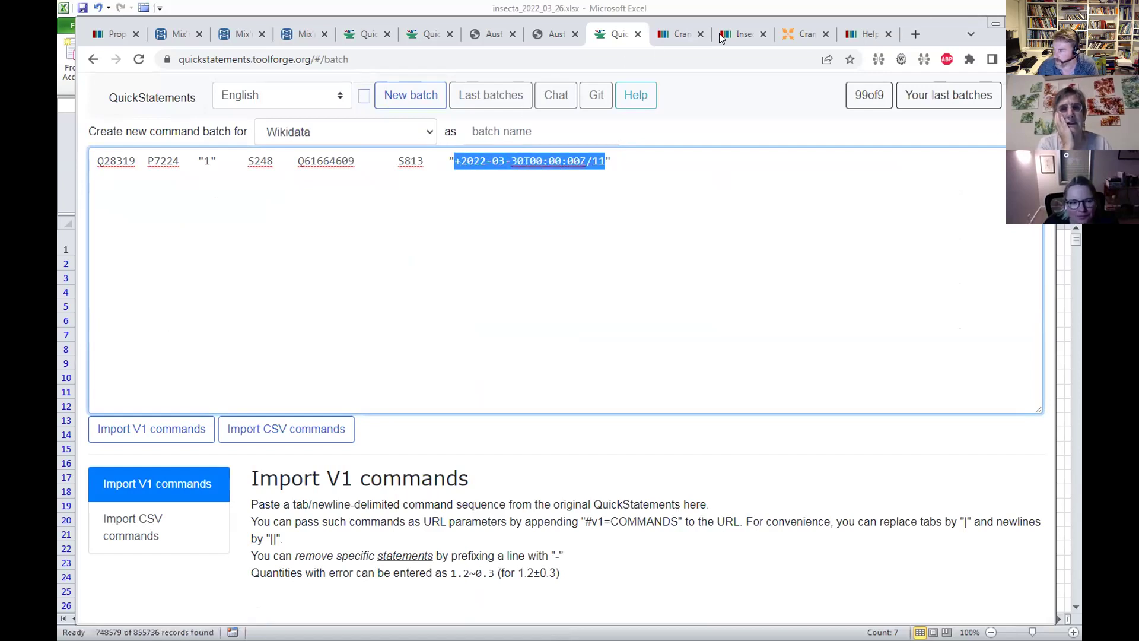
{"action": "key", "text": "alt+Tab"}
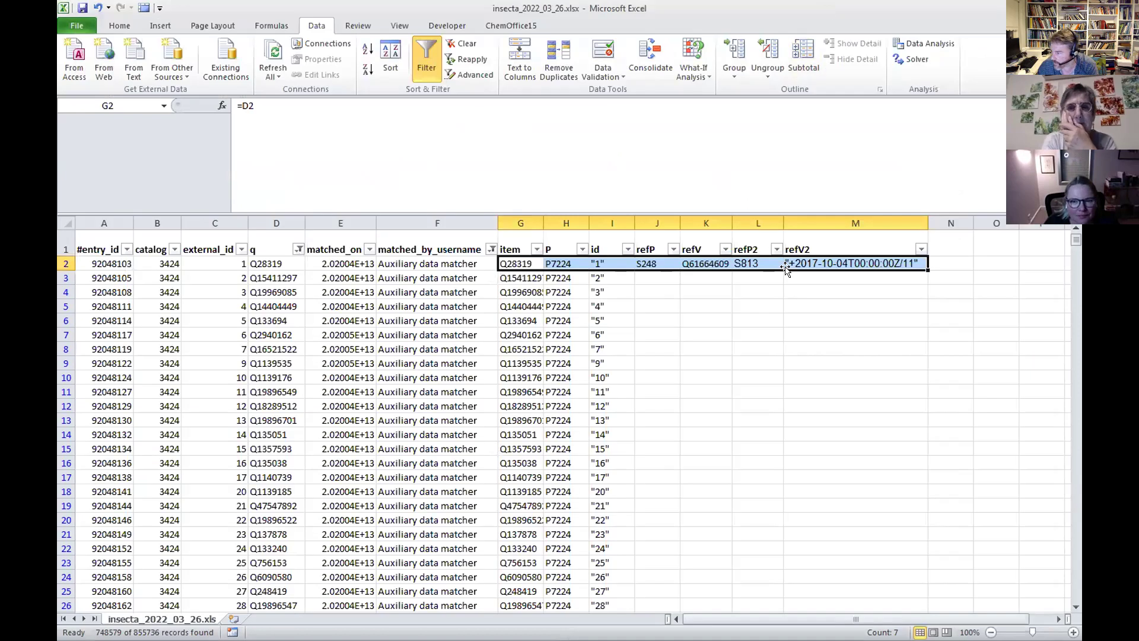
{"action": "left_click", "coordinate": [788, 267]}
{"action": "left_click", "coordinate": [237, 104]}
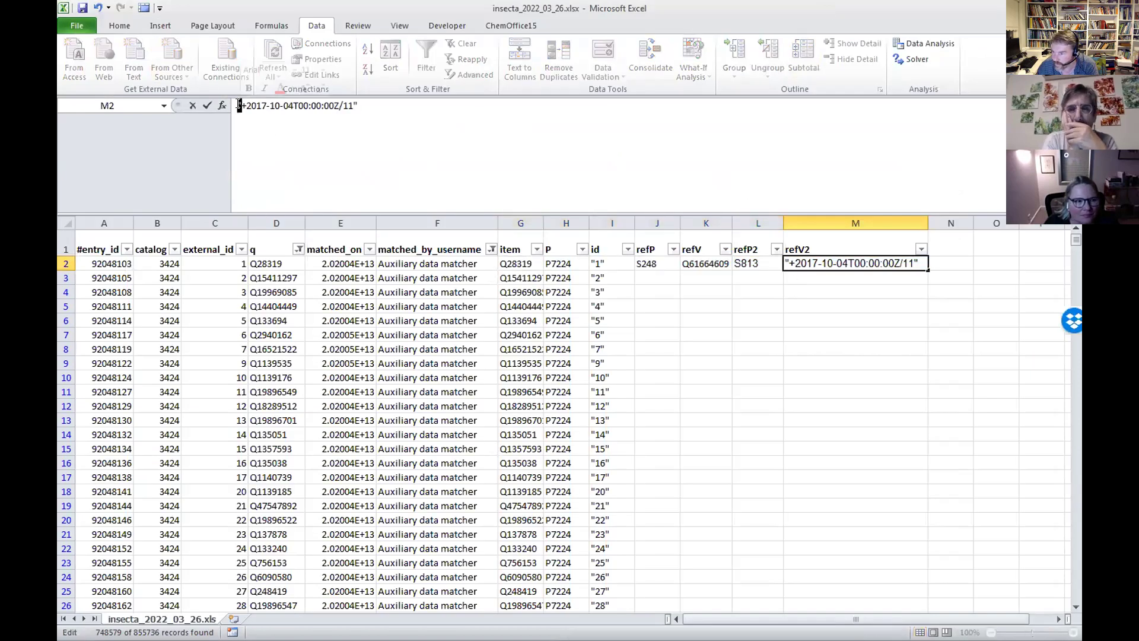
{"action": "left_click_drag", "start_coordinate": [239, 105], "coordinate": [353, 107]}
{"action": "key", "text": "ctrl+v"}
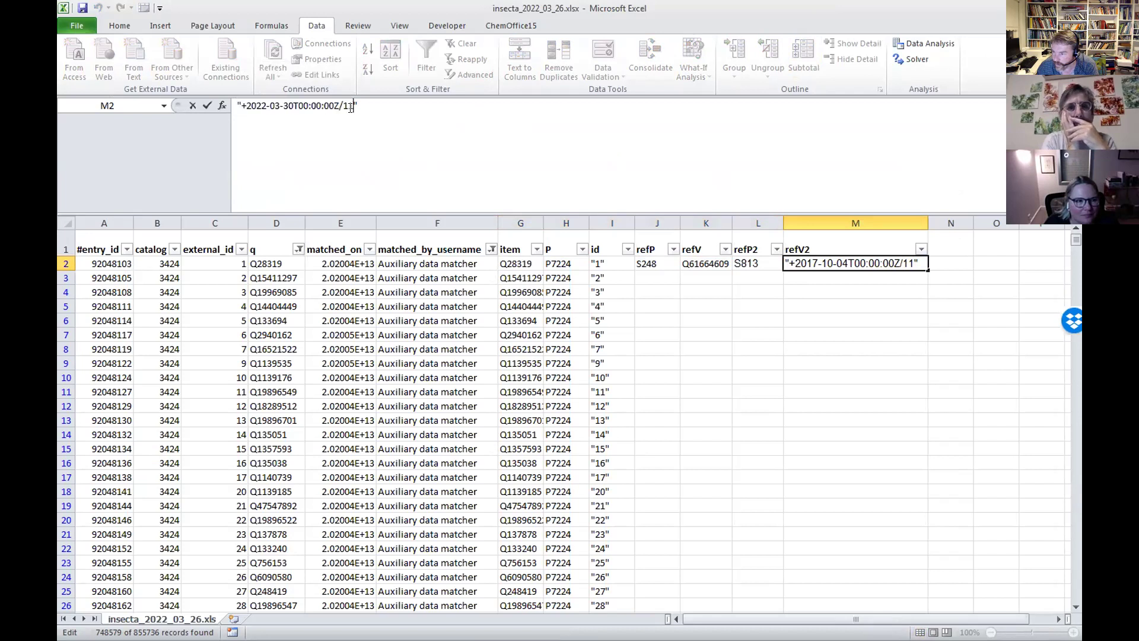
{"action": "key", "text": "Return"}
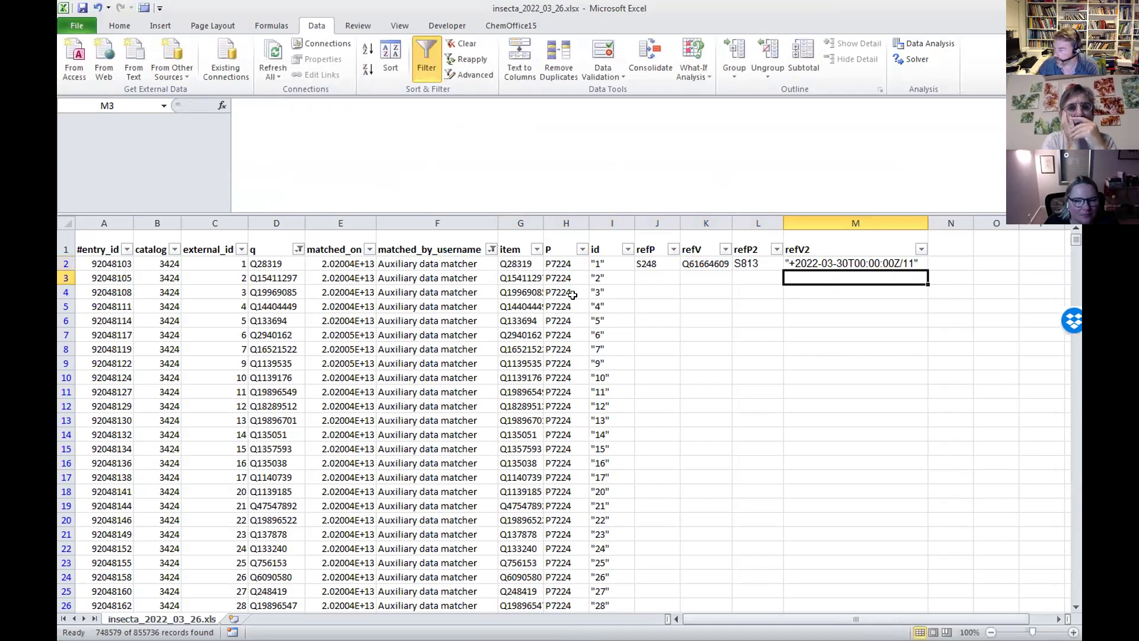
- Fill the refP, refV, refP2 and refV2 values of row 2 down into row 3
{"action": "left_click", "coordinate": [812, 262]}
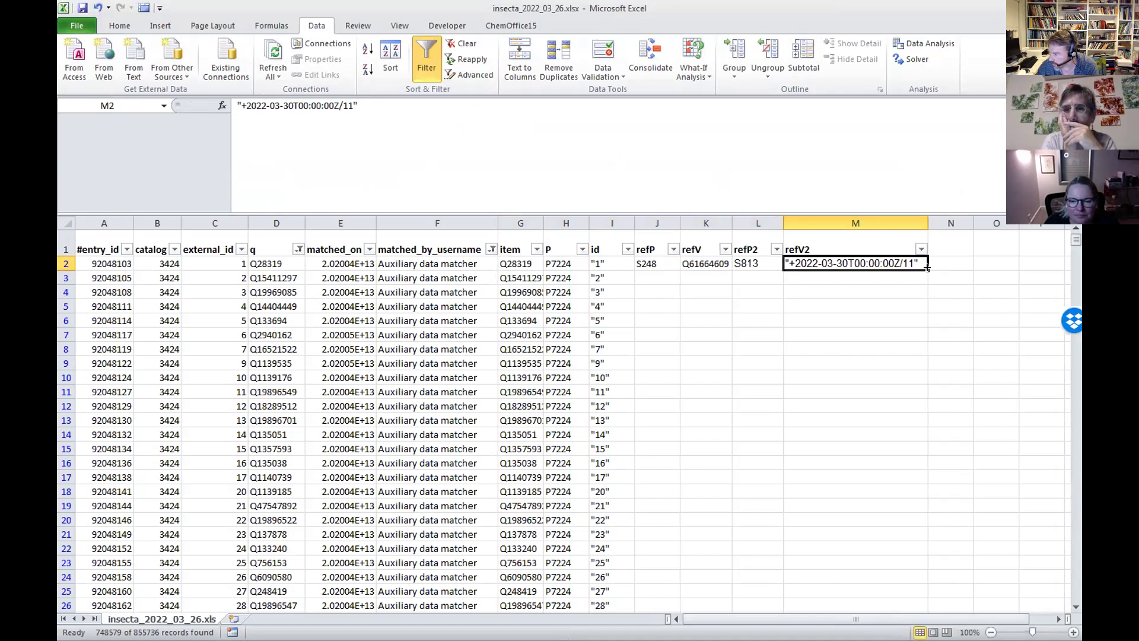
{"action": "left_click_drag", "start_coordinate": [926, 268], "coordinate": [925, 280]}
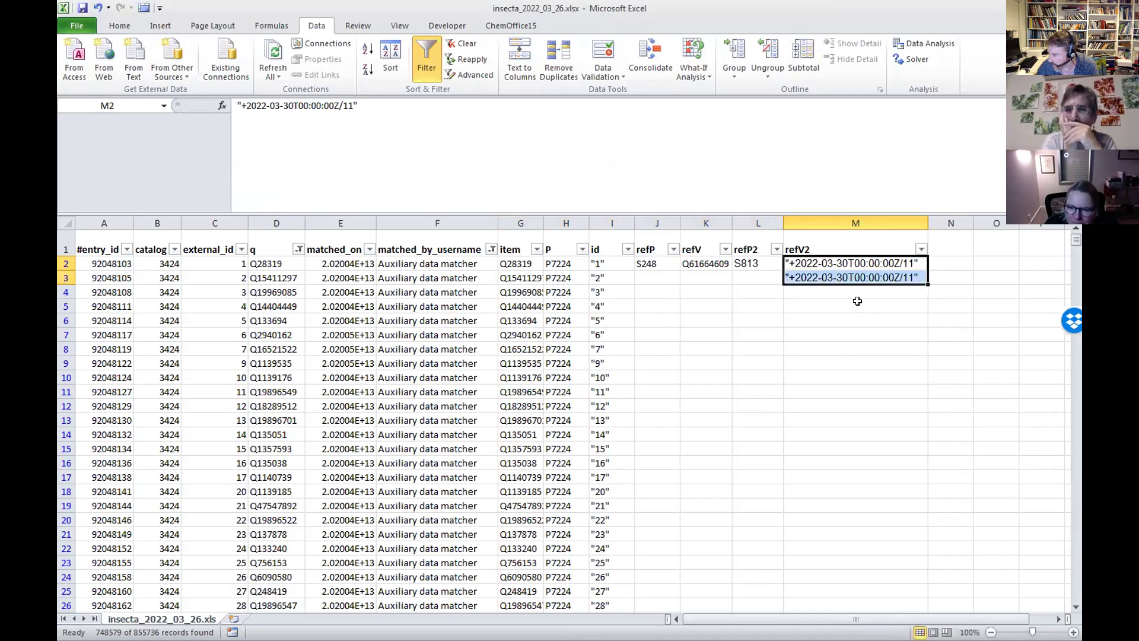
{"action": "left_click", "coordinate": [661, 266]}
{"action": "left_click_drag", "start_coordinate": [660, 266], "coordinate": [782, 284]}
{"action": "left_click", "coordinate": [747, 305]}
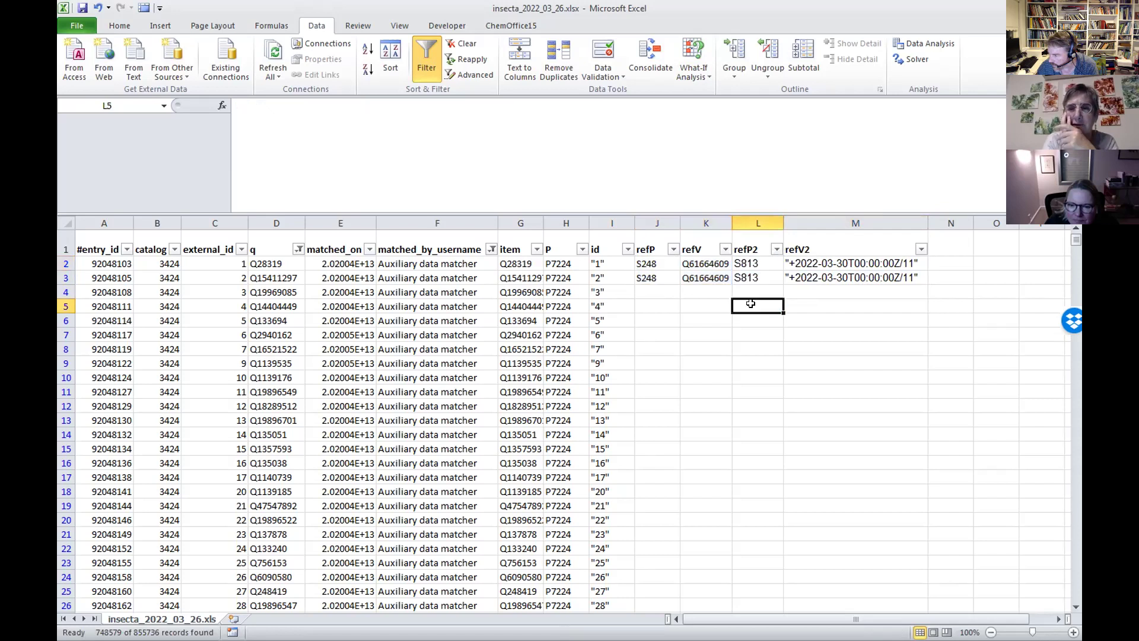
{"action": "left_click", "coordinate": [656, 278]}
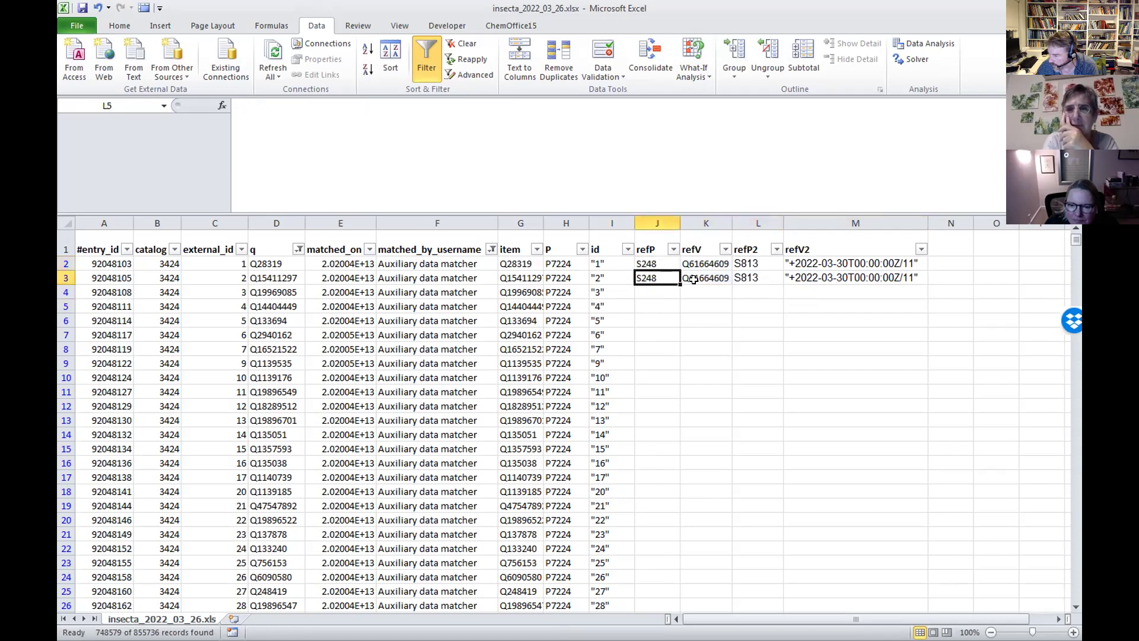
{"action": "left_click", "coordinate": [723, 276]}
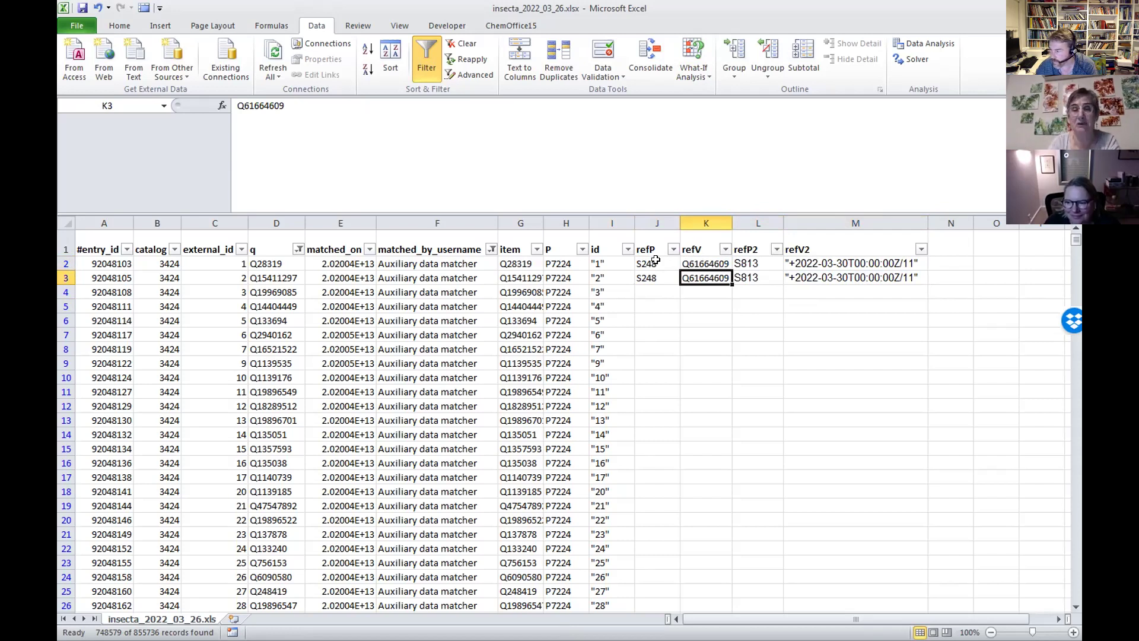
- Switch back to QuickStatements, import the pasted Q28319 row as V1 commands and run the batch
{"action": "left_click", "coordinate": [653, 292]}
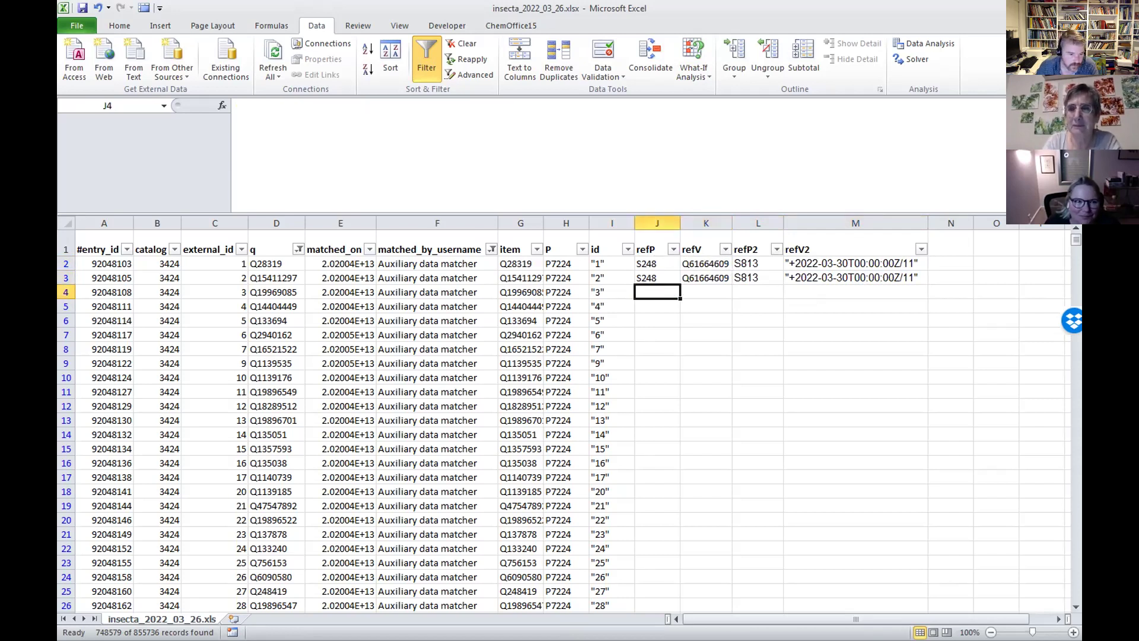
{"action": "key", "text": "alt+Tab"}
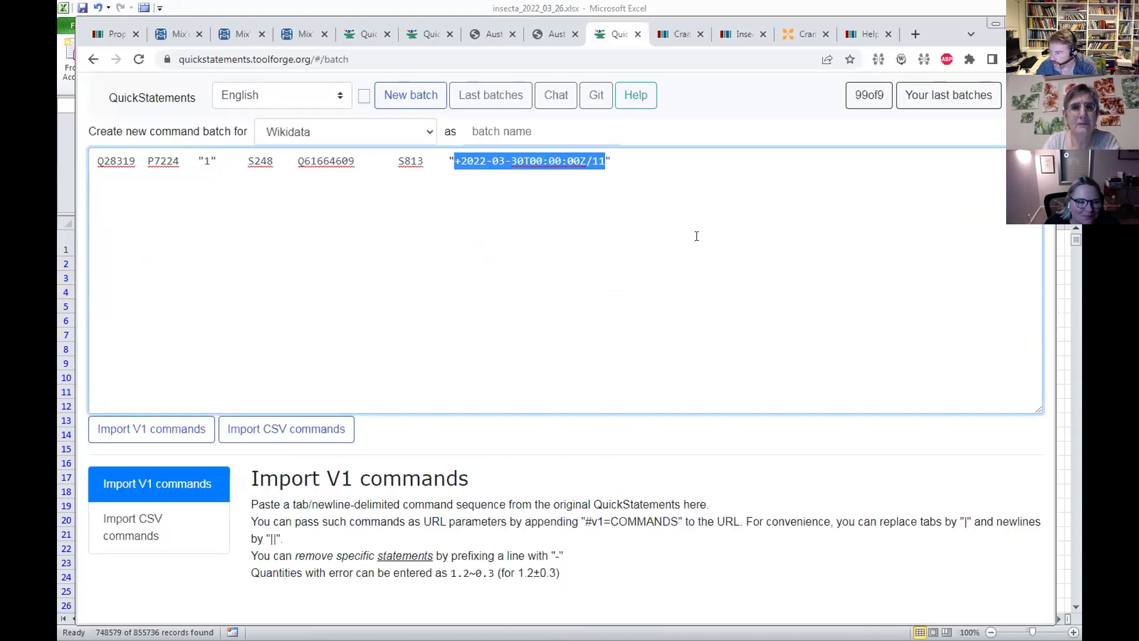
{"action": "left_click", "coordinate": [567, 178]}
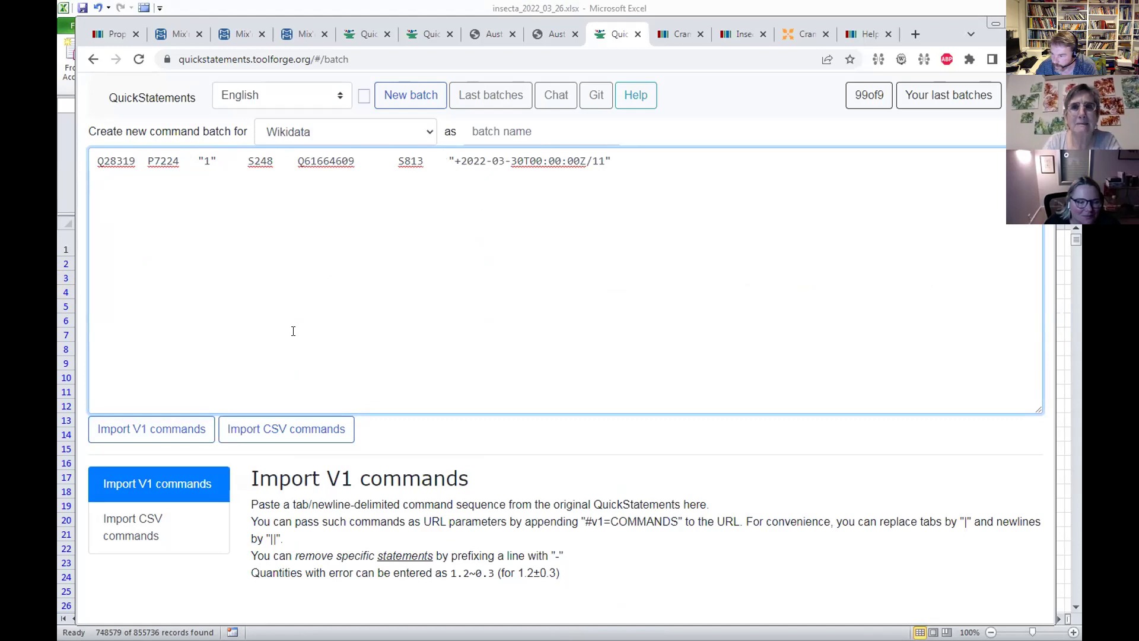
{"action": "left_click", "coordinate": [120, 436]}
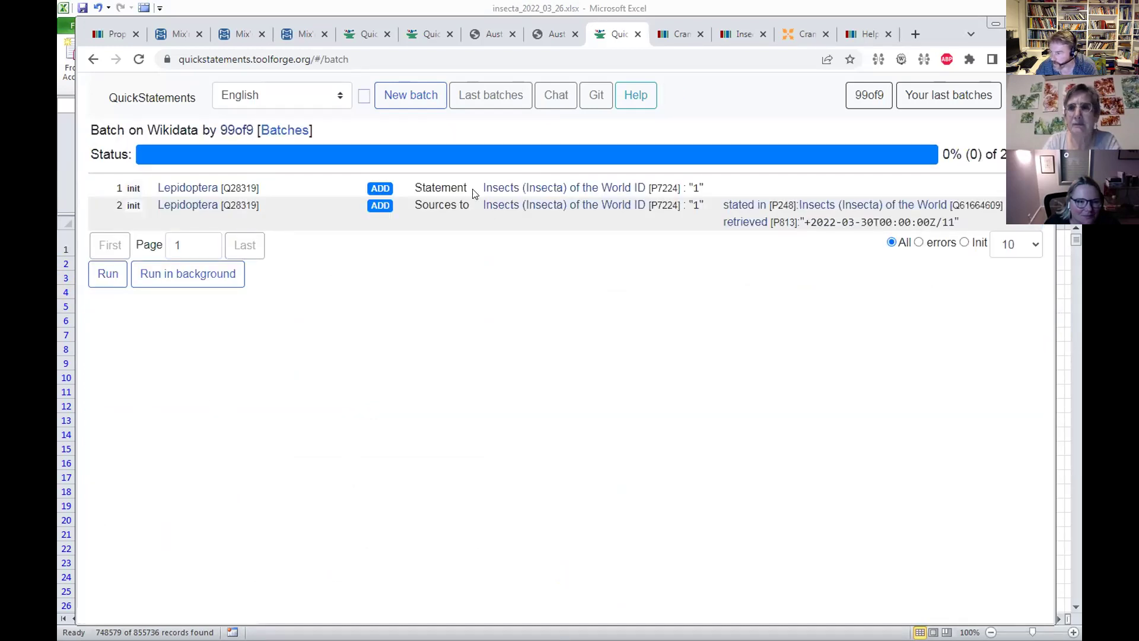
{"action": "left_click_drag", "start_coordinate": [422, 188], "coordinate": [464, 205]}
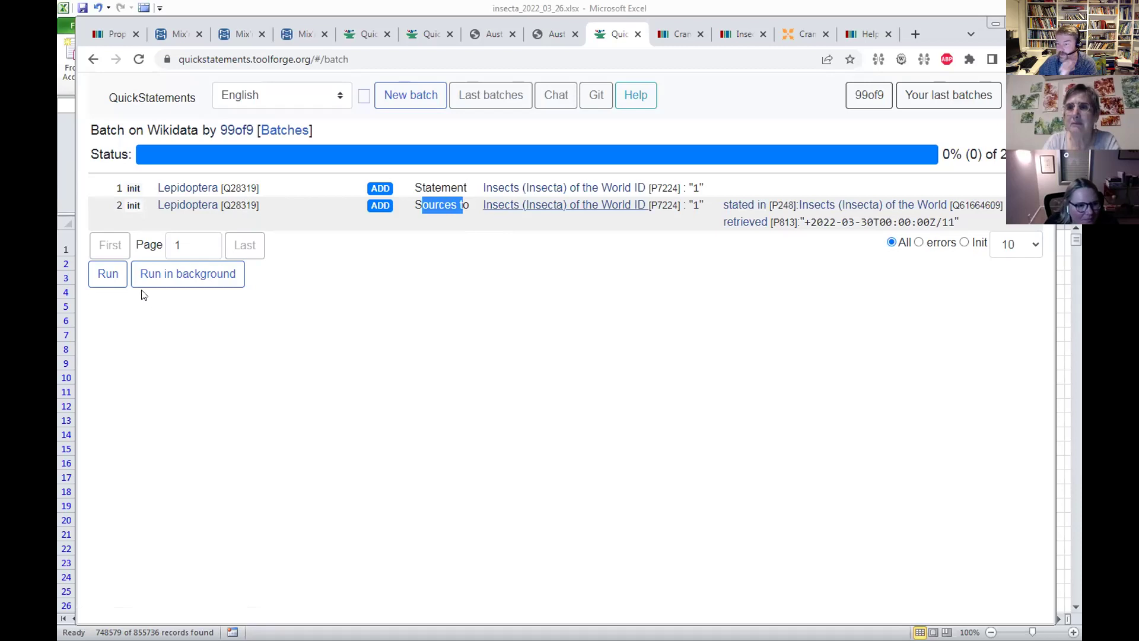
{"action": "left_click", "coordinate": [108, 274]}
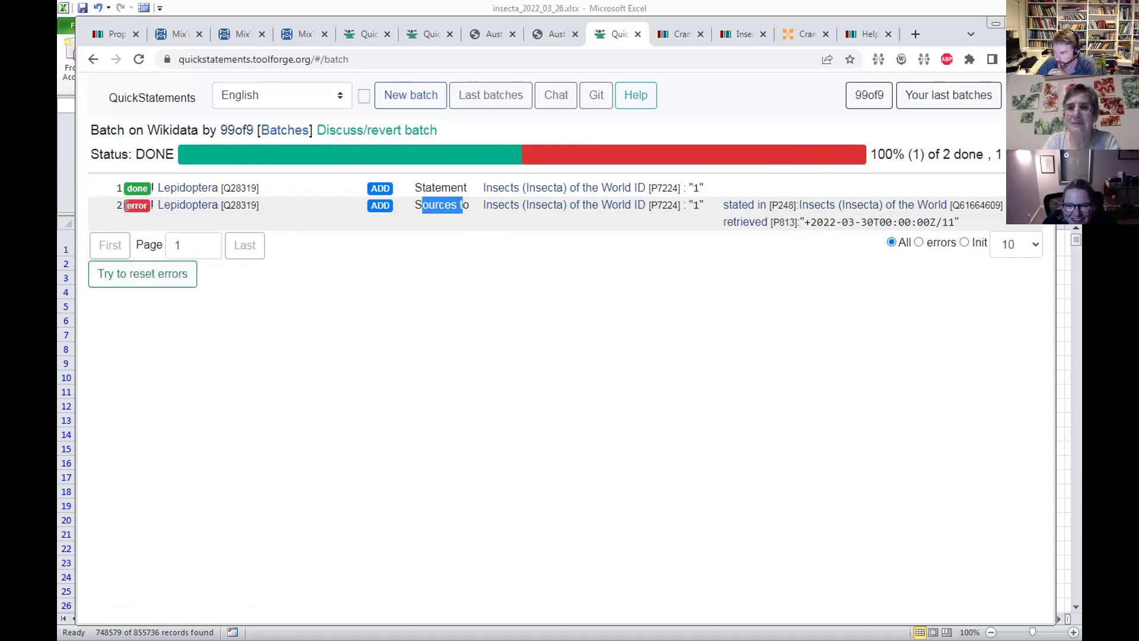
- Examine the retrieved (P813) date value in the batch's sources command and compare it with the spreadsheet's refV2 column
{"action": "mouse_move", "coordinate": [126, 206]}
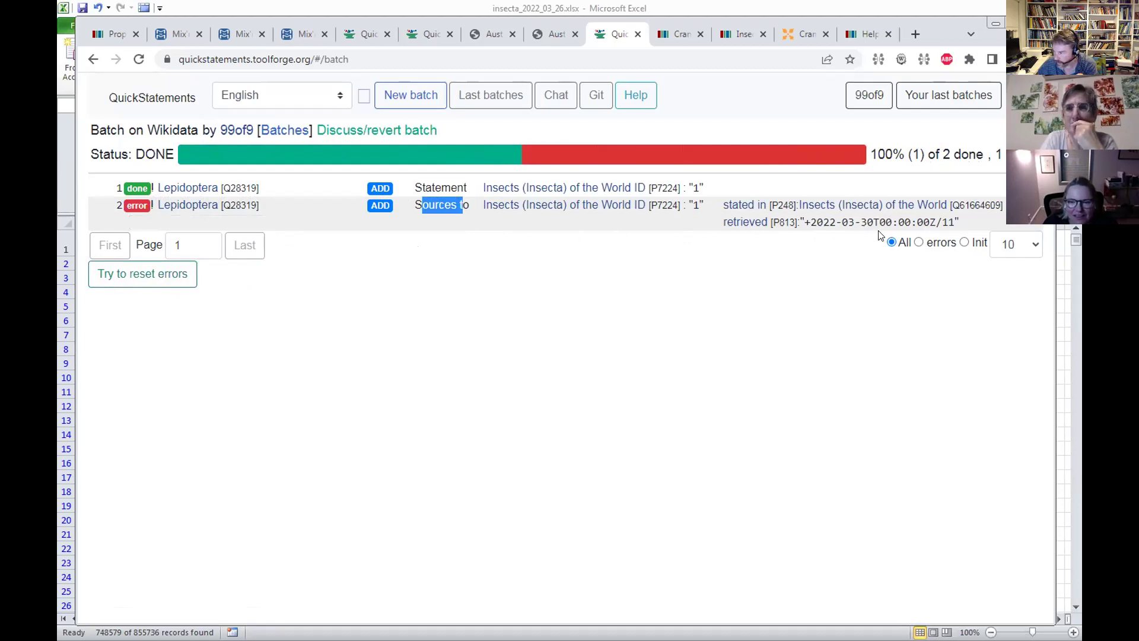
{"action": "left_click_drag", "start_coordinate": [802, 221], "coordinate": [953, 223]}
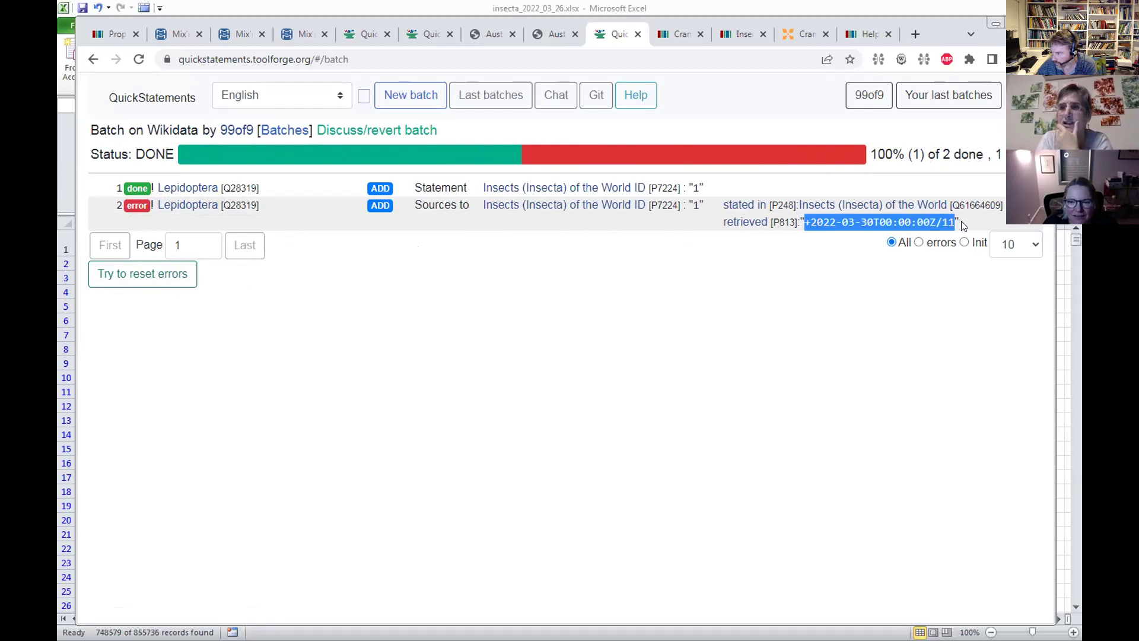
{"action": "left_click", "coordinate": [962, 224]}
{"action": "left_click_drag", "start_coordinate": [960, 223], "coordinate": [798, 217]}
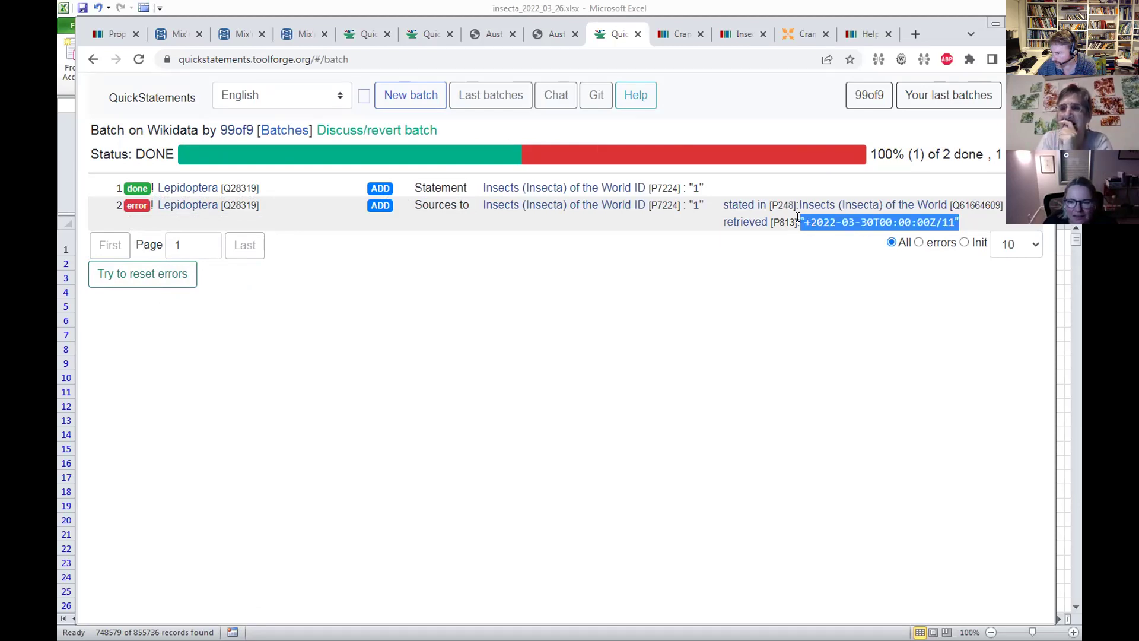
{"action": "left_click", "coordinate": [829, 5]}
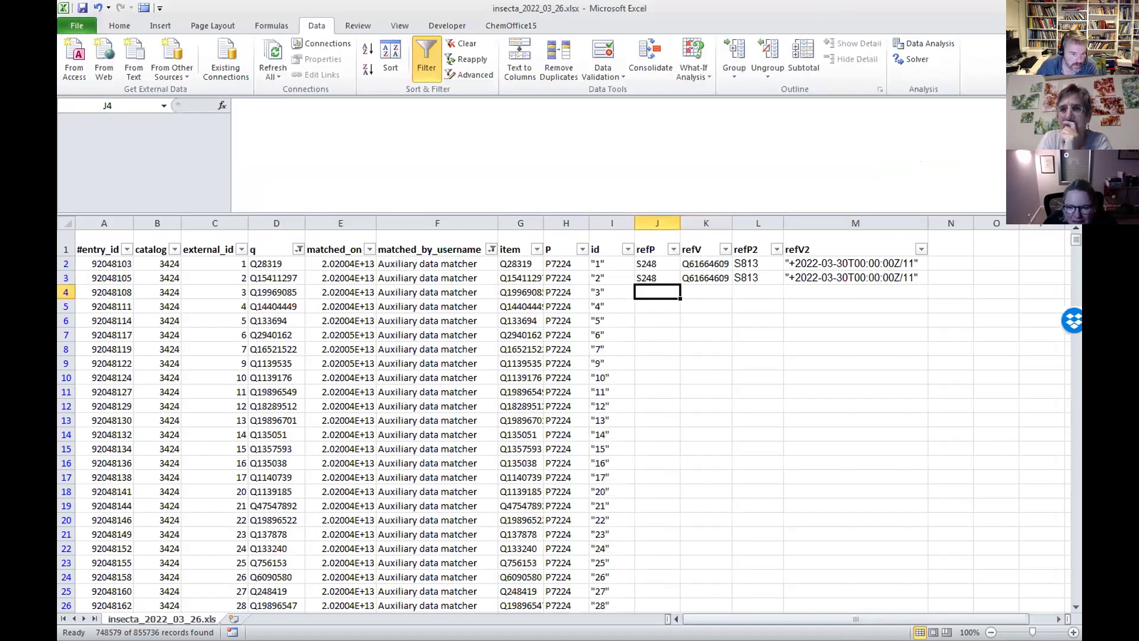
{"action": "key", "text": "alt+Tab"}
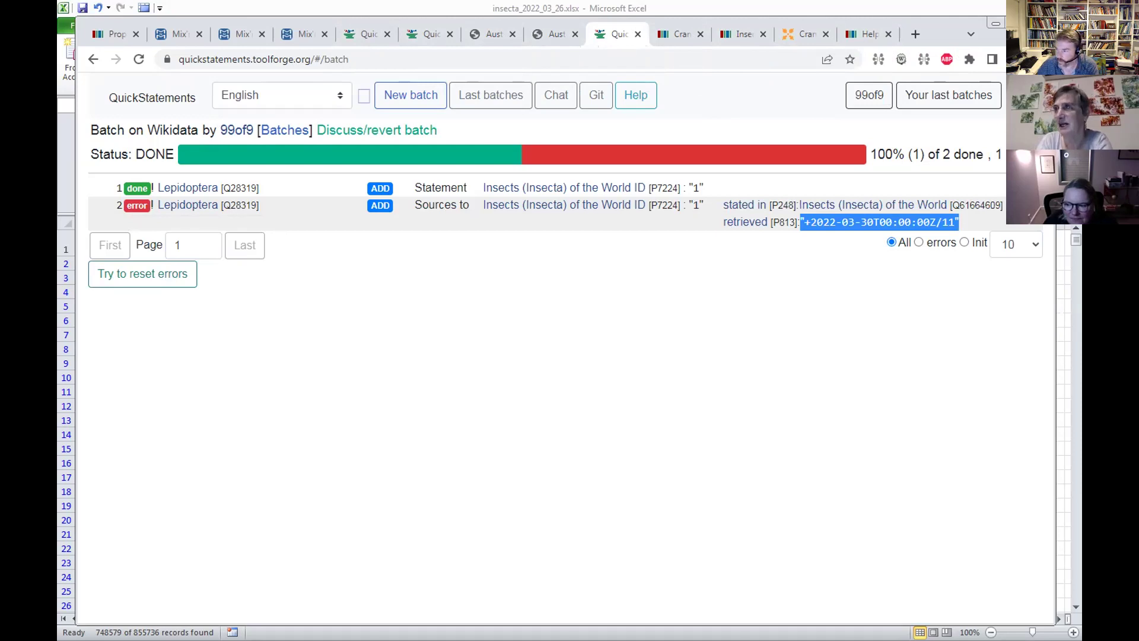
- Look through the open browser tabs for the QuickStatements documentation
{"action": "left_click", "coordinate": [436, 34]}
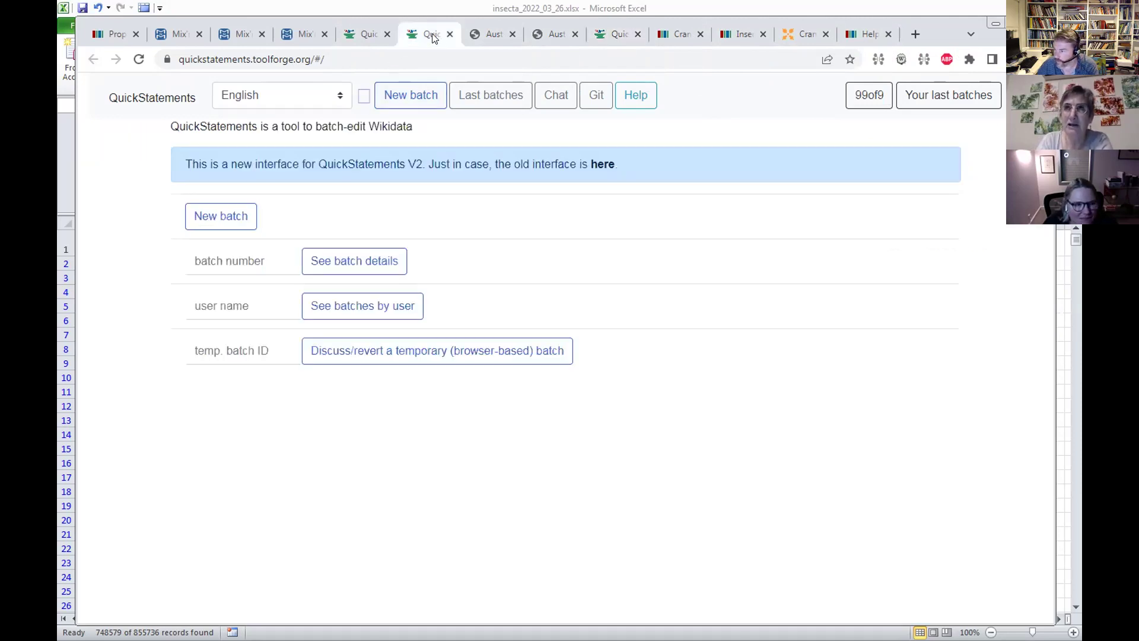
{"action": "left_click", "coordinate": [376, 39]}
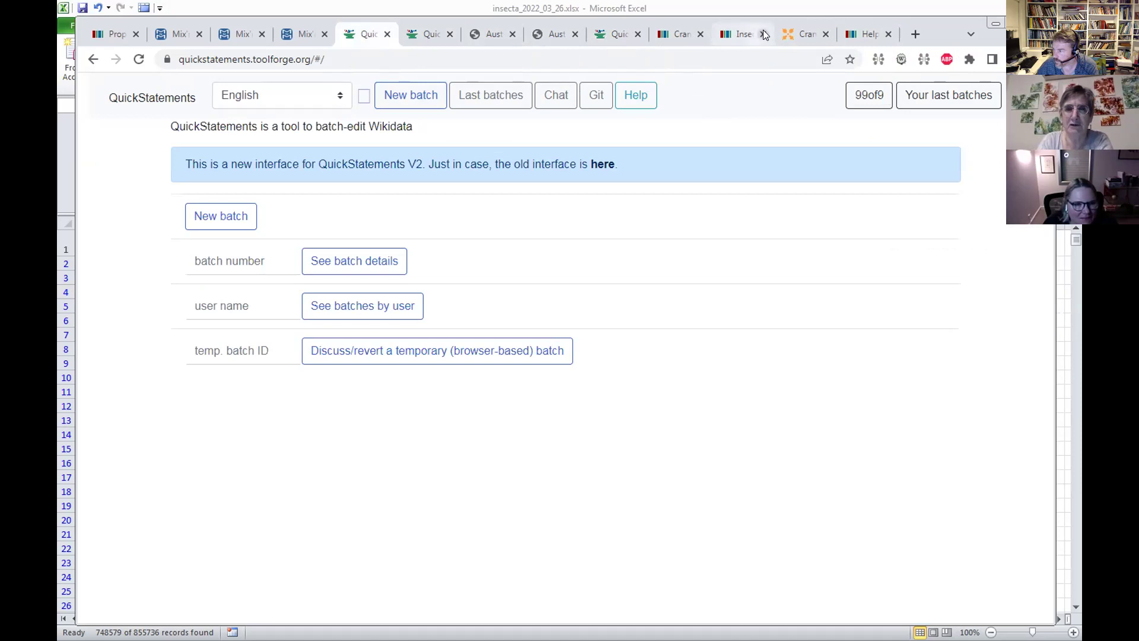
{"action": "left_click", "coordinate": [805, 34]}
{"action": "left_click", "coordinate": [678, 35]}
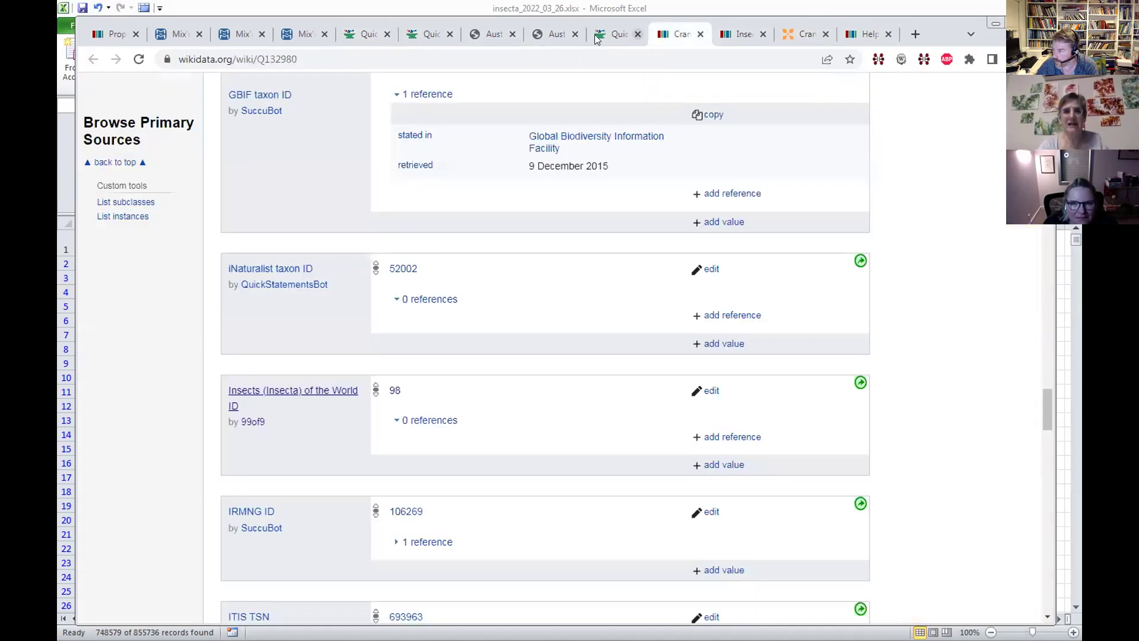
{"action": "left_click", "coordinate": [544, 34]}
{"action": "left_click", "coordinate": [504, 35]}
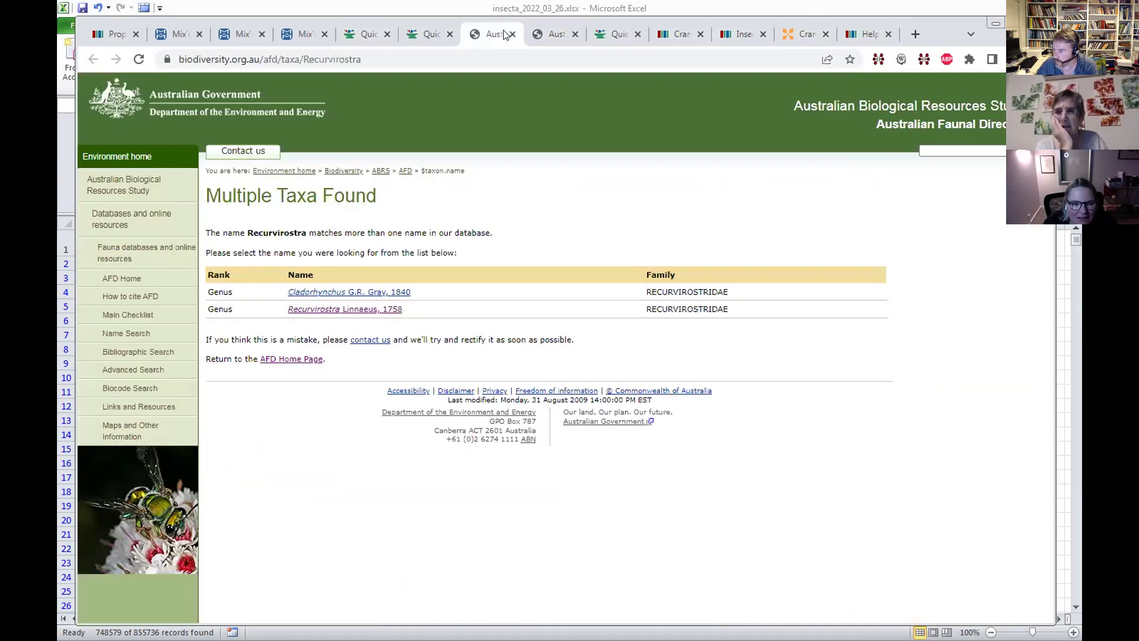
{"action": "left_click", "coordinate": [117, 34]}
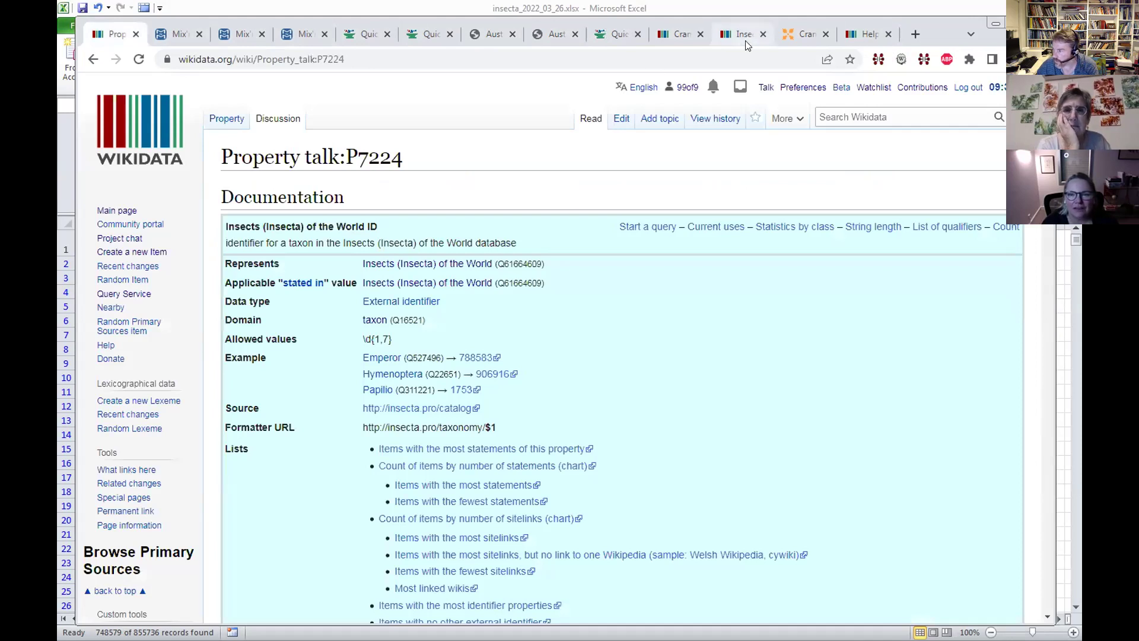
{"action": "left_click", "coordinate": [601, 39]}
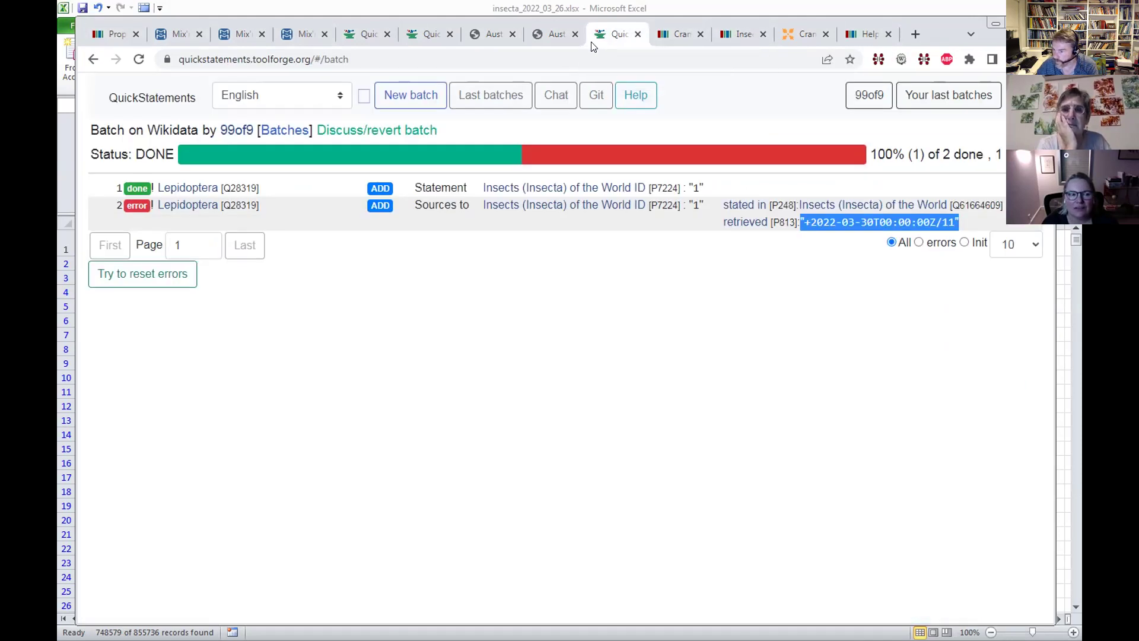
- Search the web for "quickstatements manual" and open the Help:QuickStatements page on Wikidata
{"action": "left_click", "coordinate": [418, 33]}
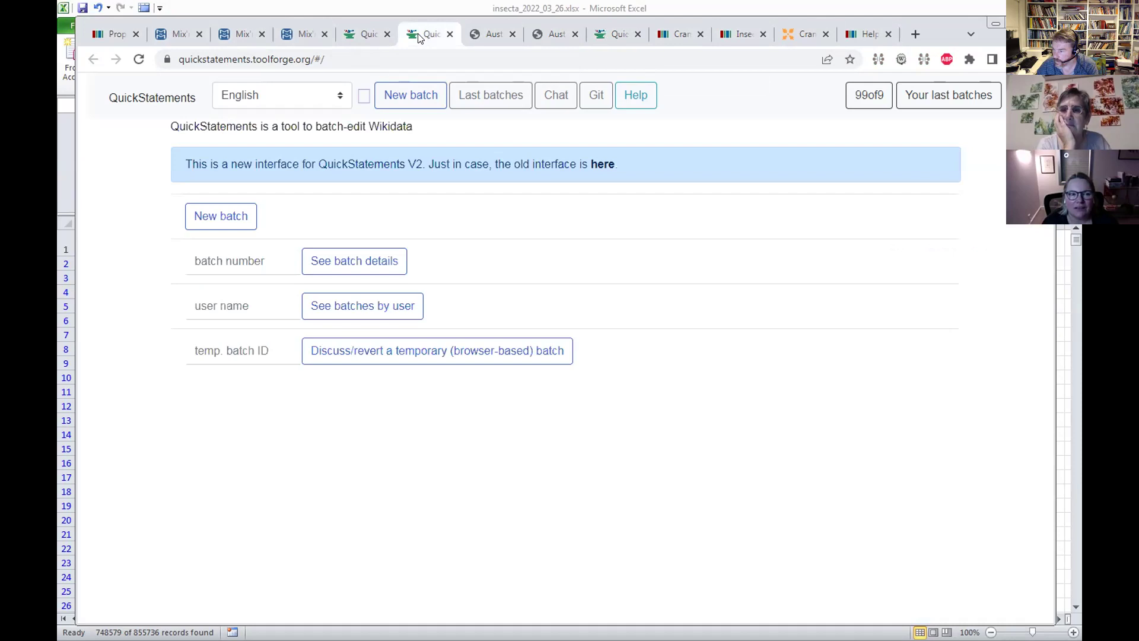
{"action": "left_click", "coordinate": [240, 53]}
{"action": "type", "text": "qui"}
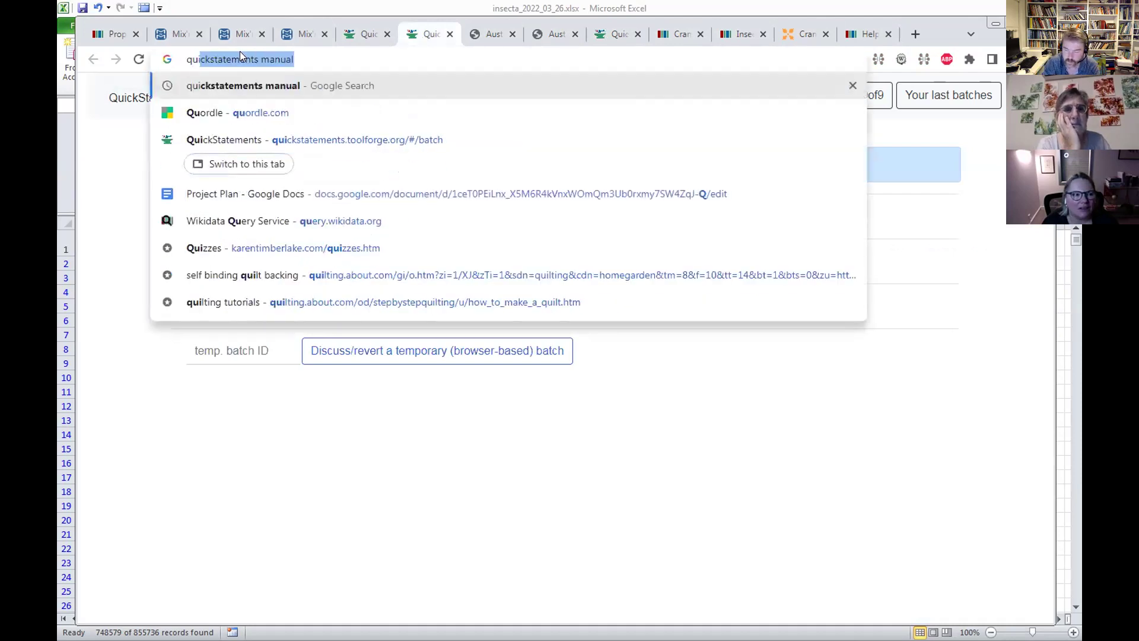
{"action": "type", "text": "ckstat"}
{"action": "key", "text": "Return"}
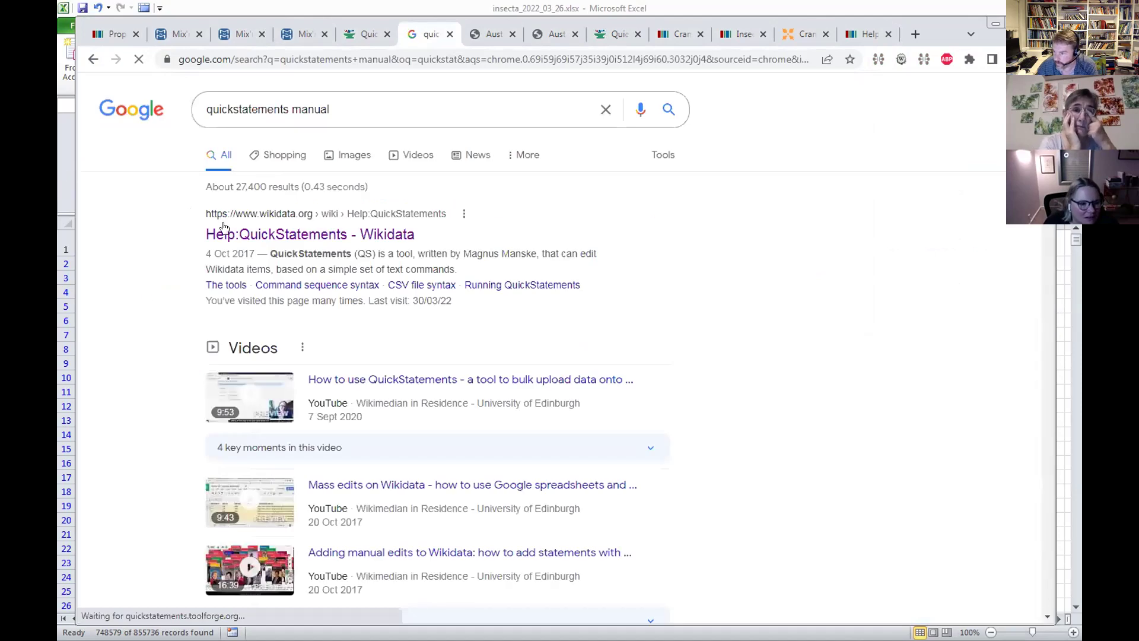
{"action": "left_click", "coordinate": [219, 235]}
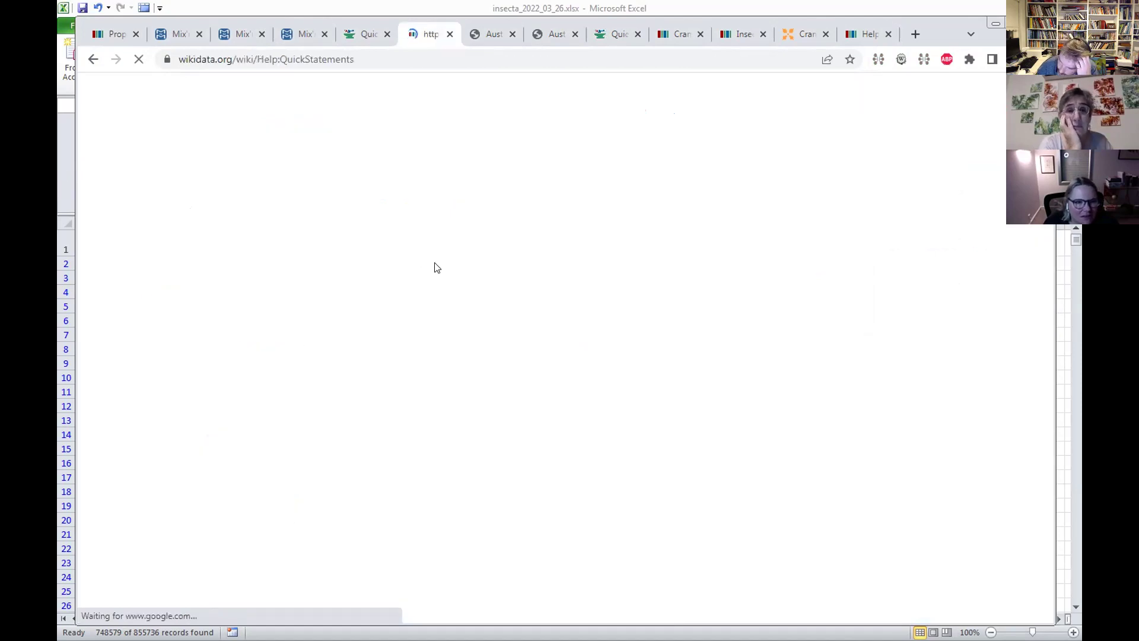
- Find "with sour" on the help page and go to the section on adding a statement with sources
{"action": "scroll", "coordinate": [662, 312], "scroll_direction": "down", "scroll_amount": 10}
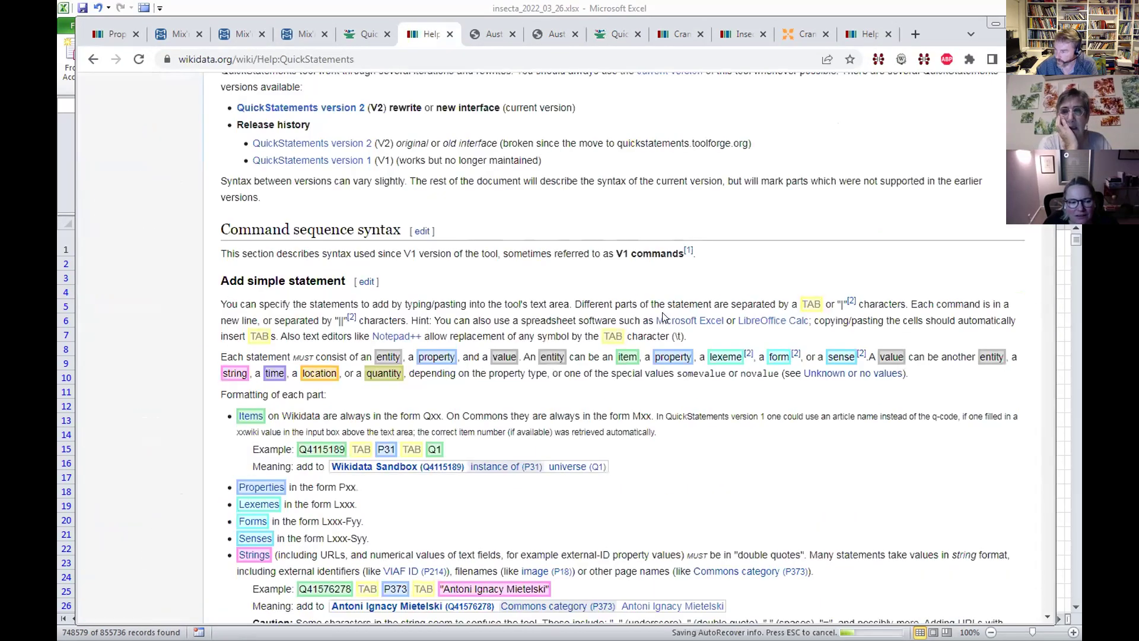
{"action": "key", "text": "ctrl+f"}
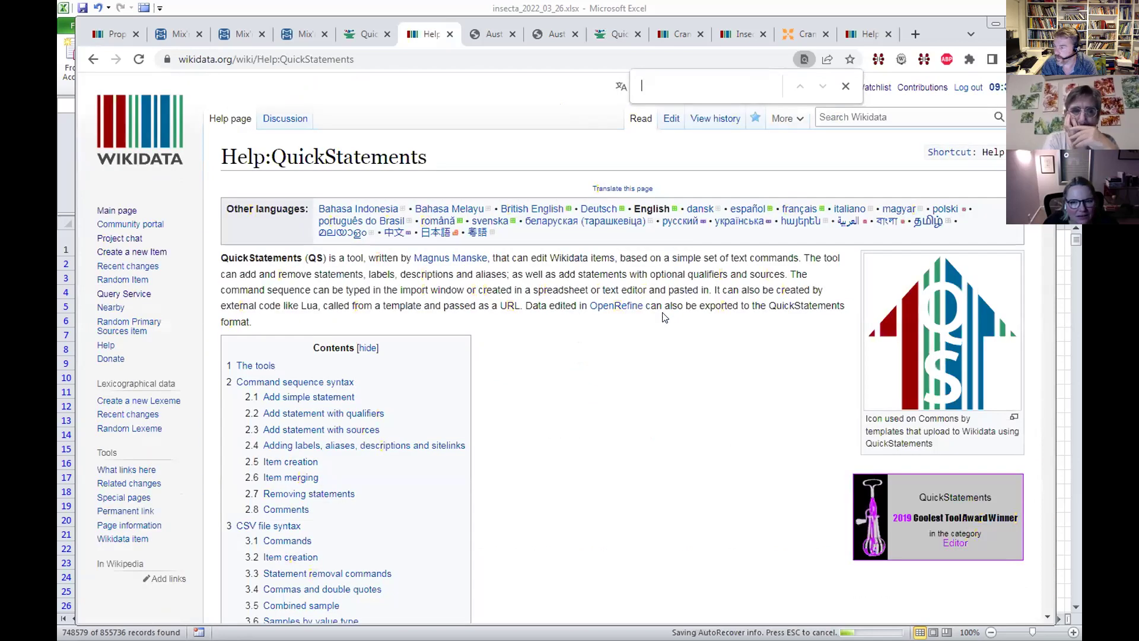
{"action": "type", "text": "with sour"}
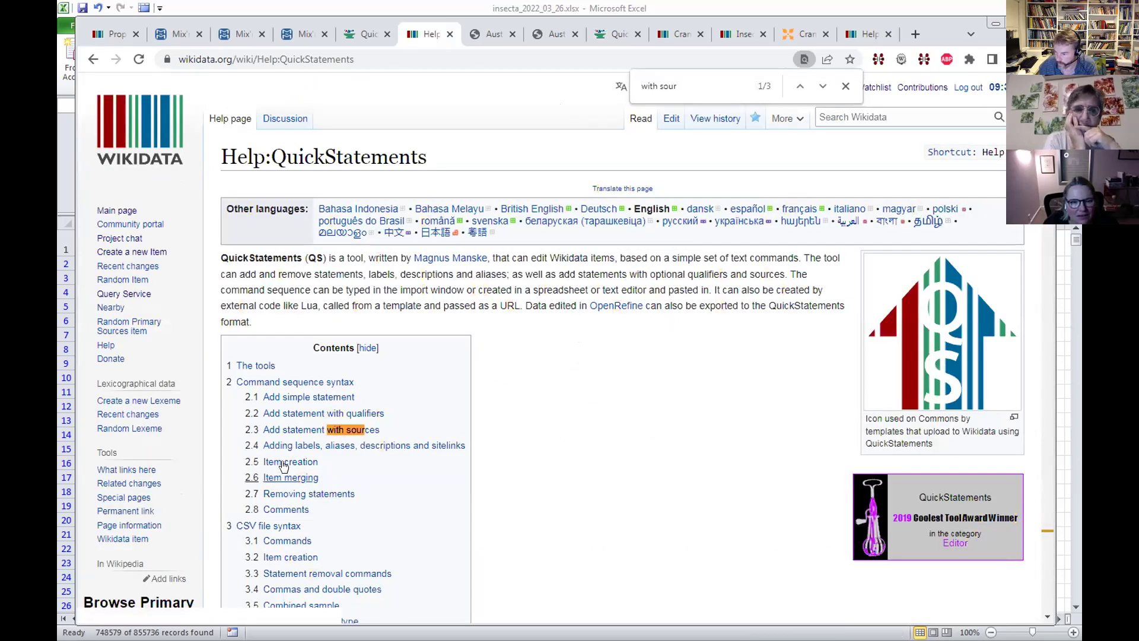
{"action": "left_click", "coordinate": [294, 430]}
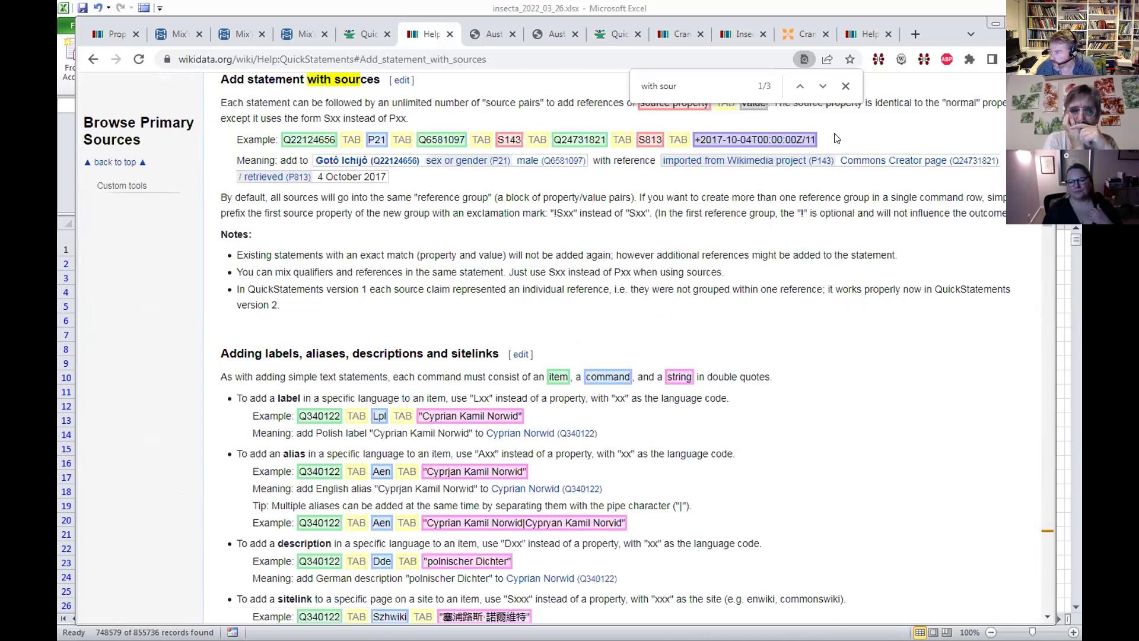
- Switch to the Excel workbook and select the refV2 date in cell M2
{"action": "left_click", "coordinate": [897, 4]}
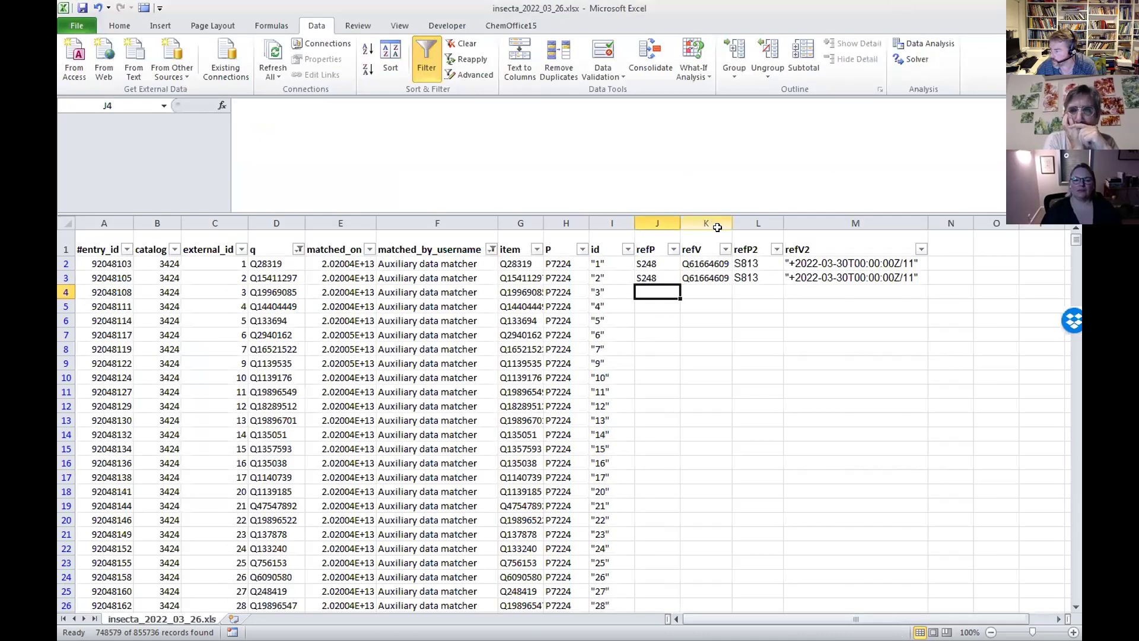
{"action": "left_click", "coordinate": [838, 265]}
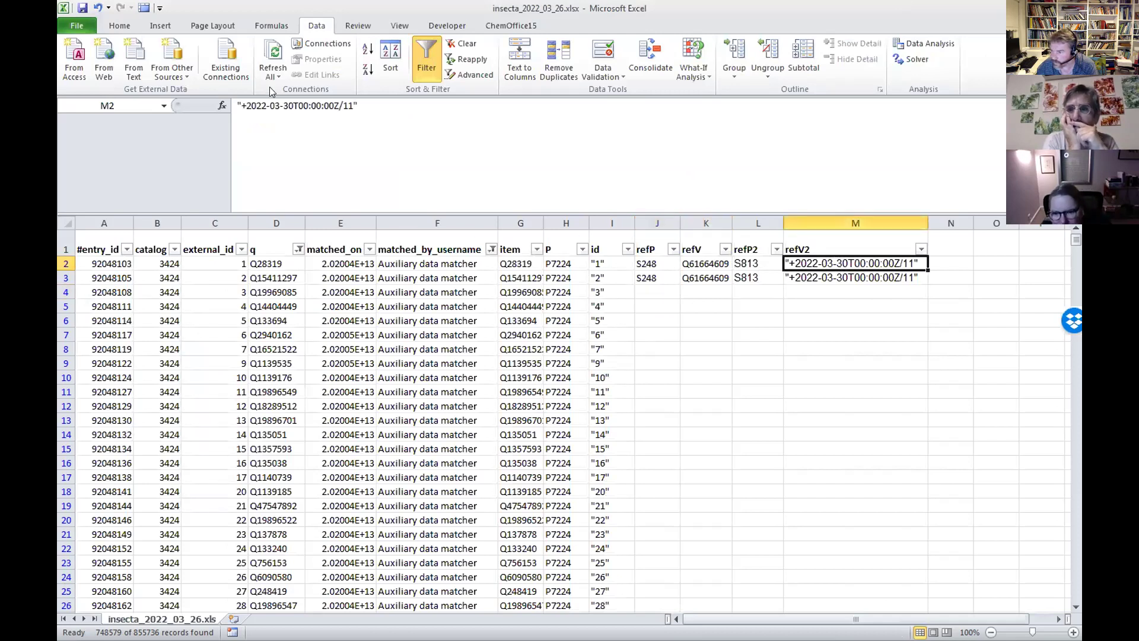
{"action": "left_click", "coordinate": [237, 105]}
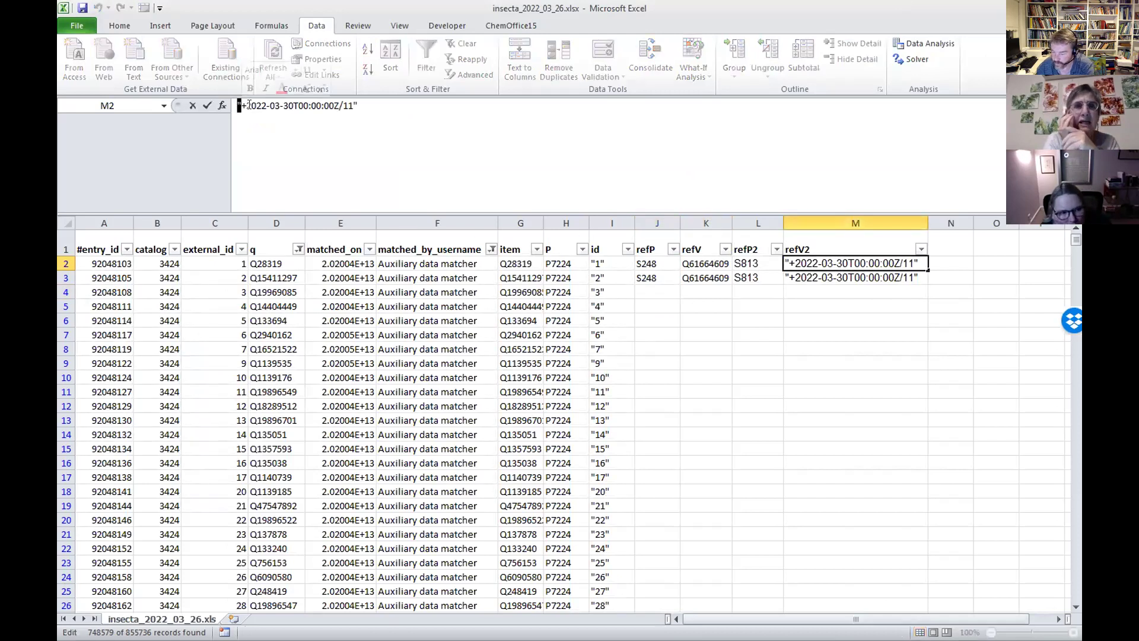
{"action": "key", "text": "Delete"}
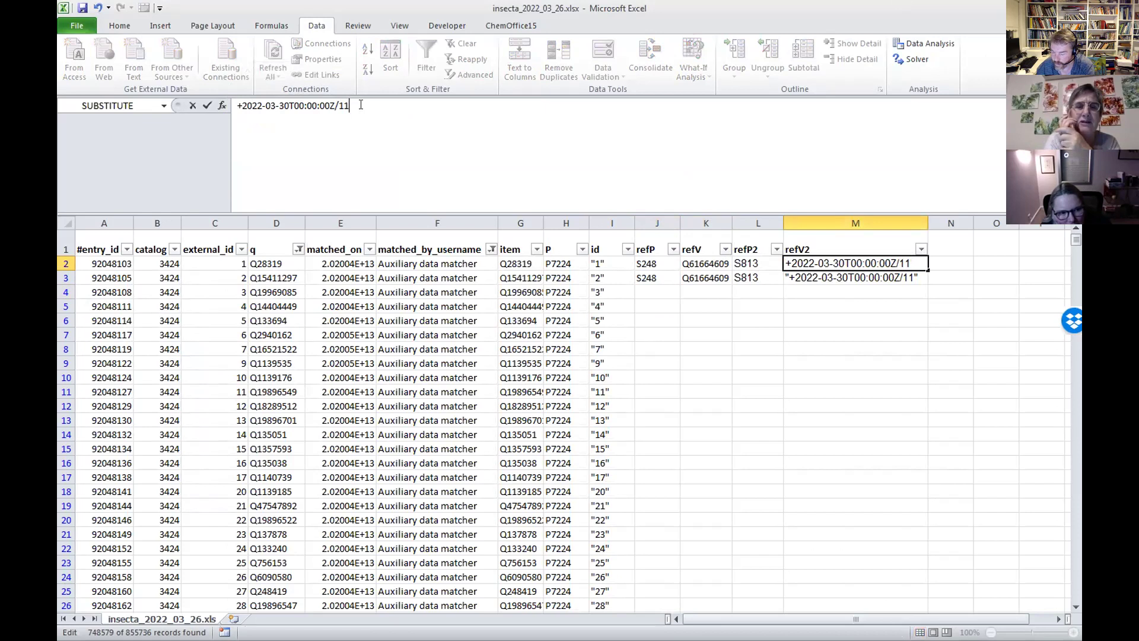
{"action": "key", "text": "Return"}
{"action": "left_click", "coordinate": [536, 374]}
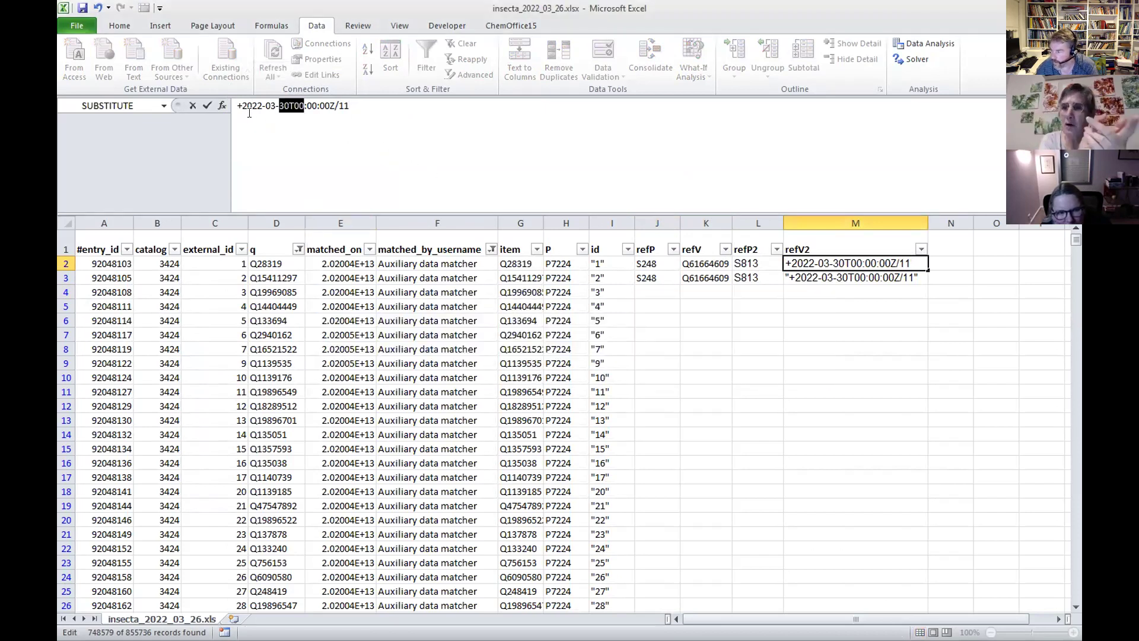
{"action": "key", "text": "Escape"}
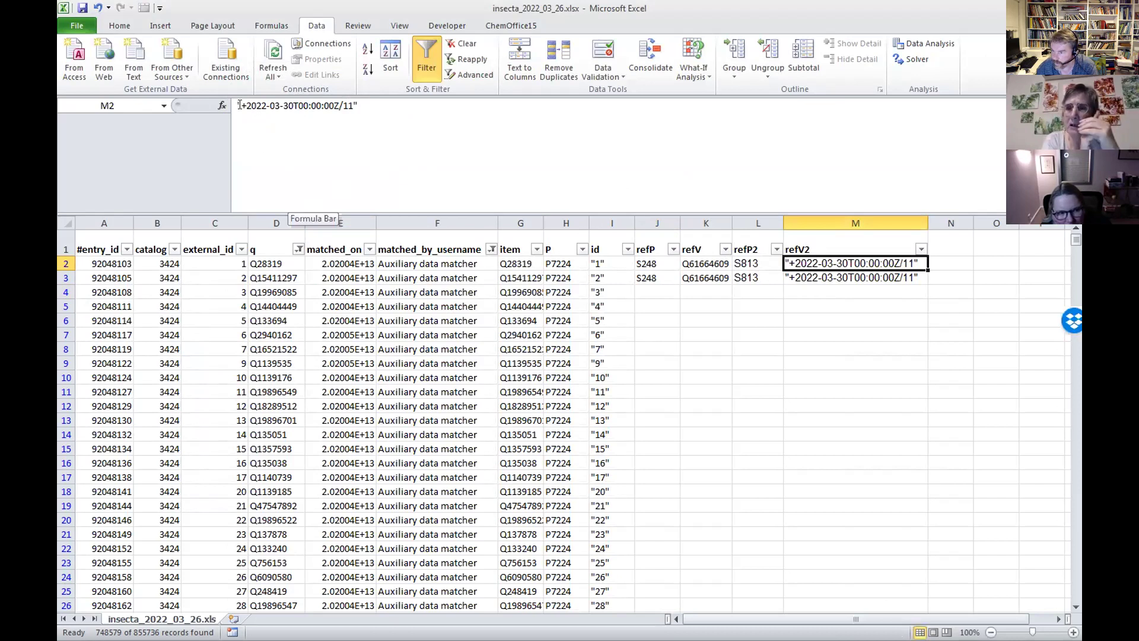
- Remove both double quotes from the date in cell M2 and store it as text: '+2022-03-30T00:00:00Z/11
{"action": "key", "text": "BackSpace"}
{"action": "left_click", "coordinate": [353, 105]}
{"action": "key", "text": "BackSpace"}
{"action": "key", "text": "Return"}
{"action": "left_click", "coordinate": [940, 374]}
- Copy the row 2 statement from item to refV2 (G2:M2) and switch back to the browser
{"action": "left_click_drag", "start_coordinate": [848, 262], "coordinate": [609, 259]}
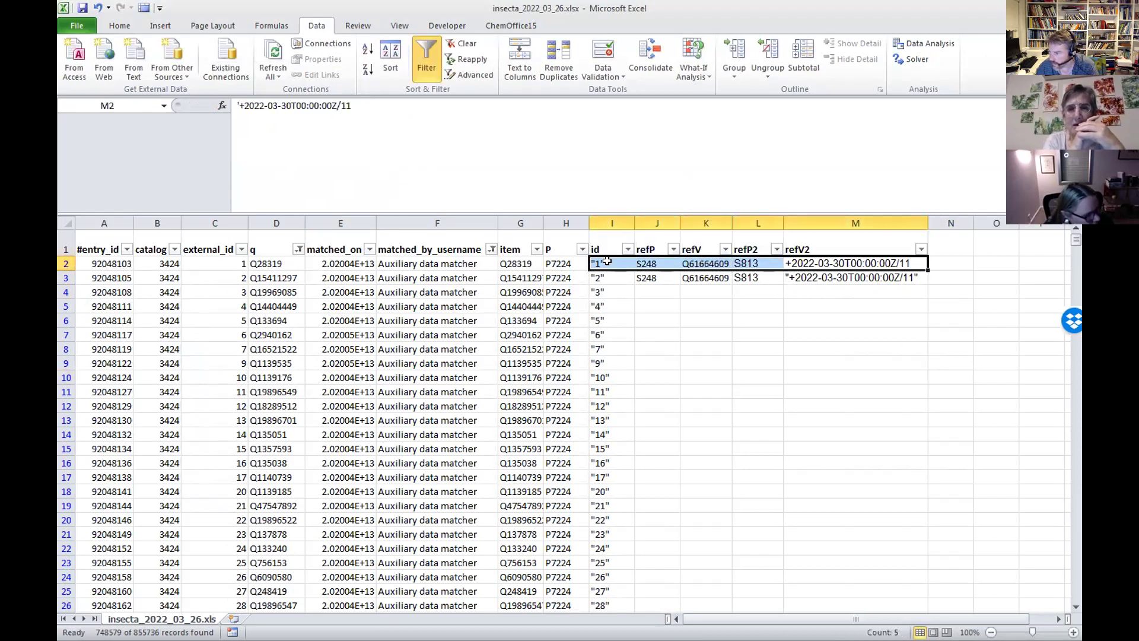
{"action": "left_click_drag", "start_coordinate": [519, 263], "coordinate": [808, 262]}
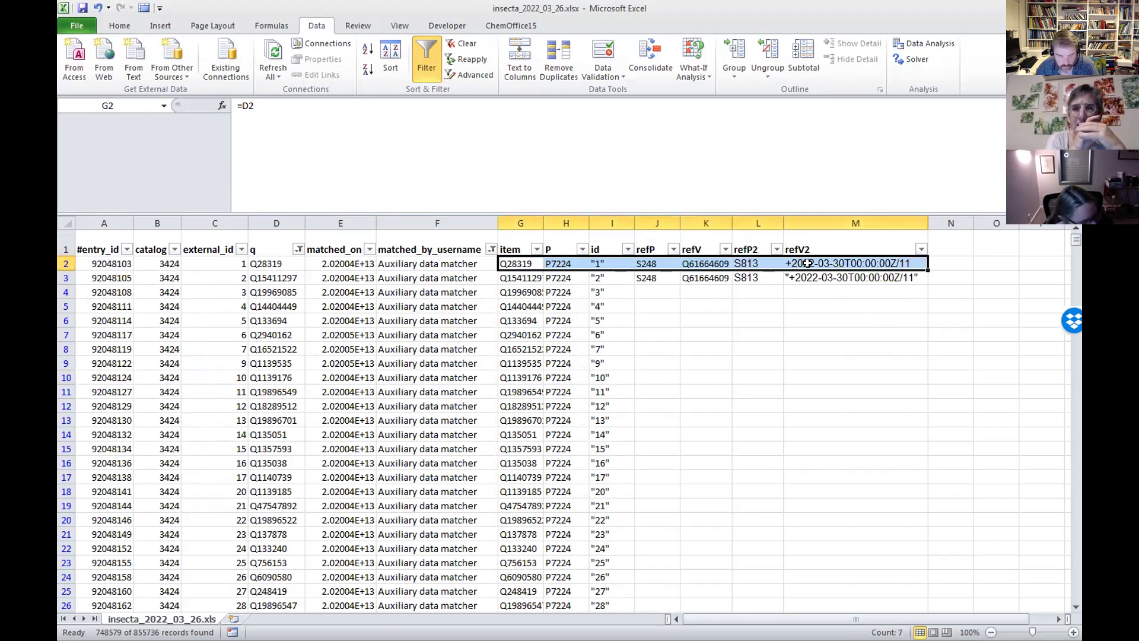
{"action": "key", "text": "ctrl+c"}
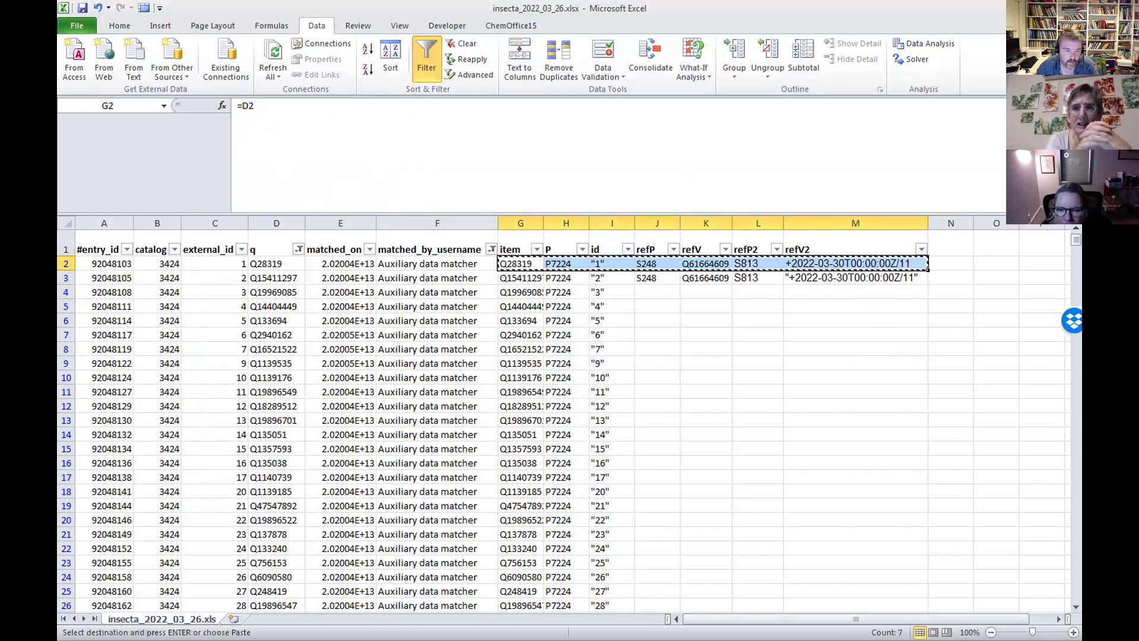
{"action": "key", "text": "alt+Tab"}
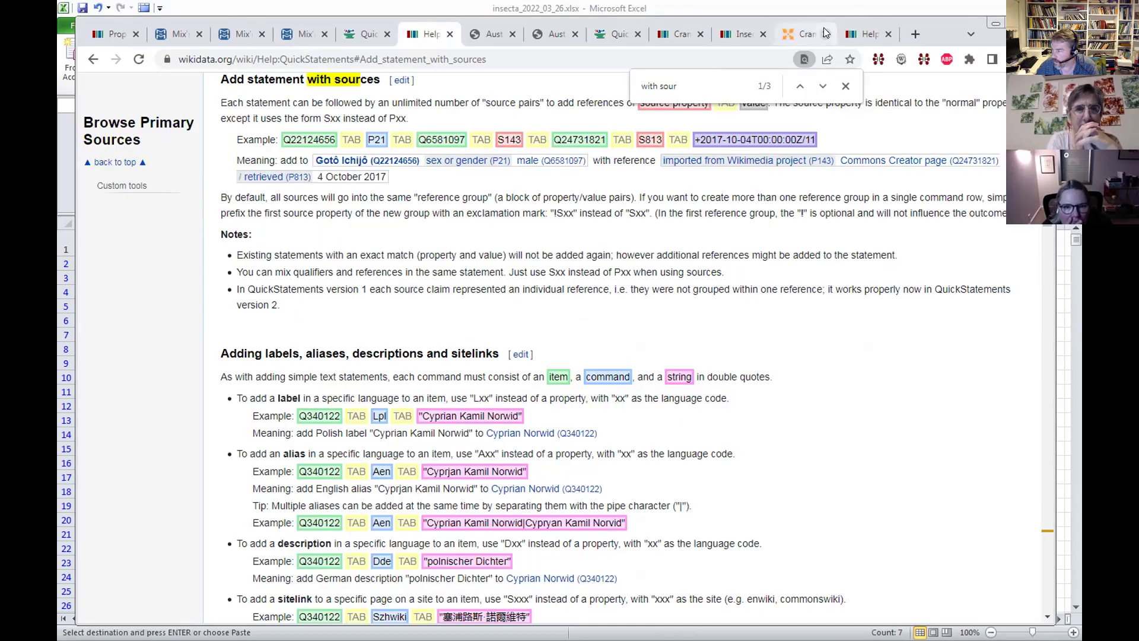
- Import the copied Q28319 statement with its S248 and S813 references as V1 commands in a new QuickStatements batch
{"action": "left_click", "coordinate": [612, 34]}
{"action": "left_click", "coordinate": [135, 274]}
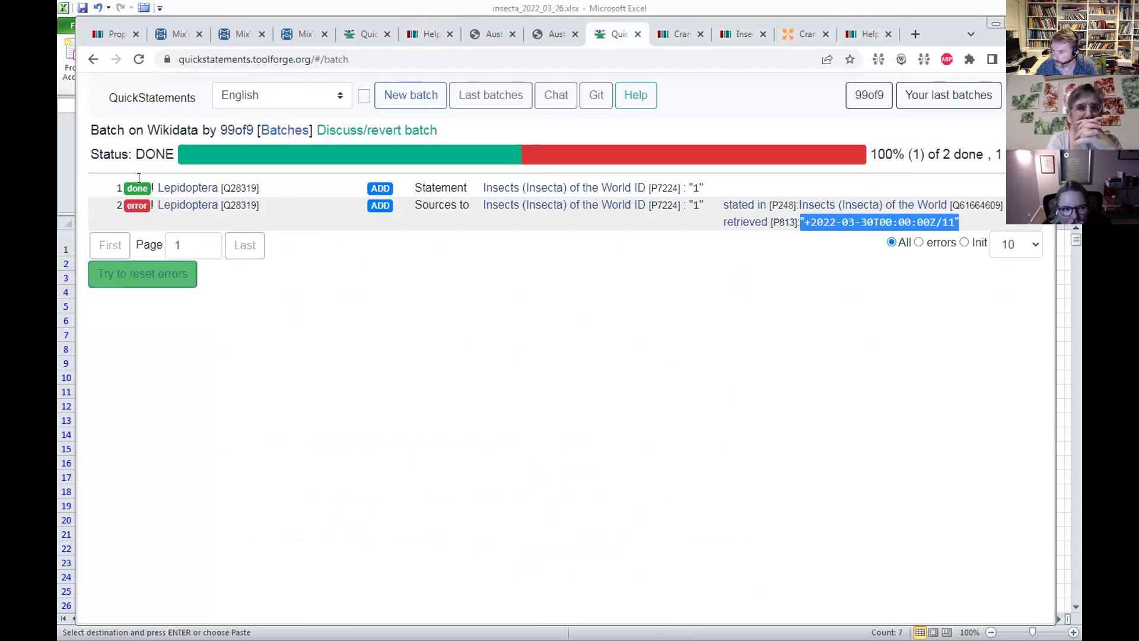
{"action": "left_click", "coordinate": [148, 97]}
{"action": "left_click", "coordinate": [227, 215]}
{"action": "left_click", "coordinate": [367, 234]}
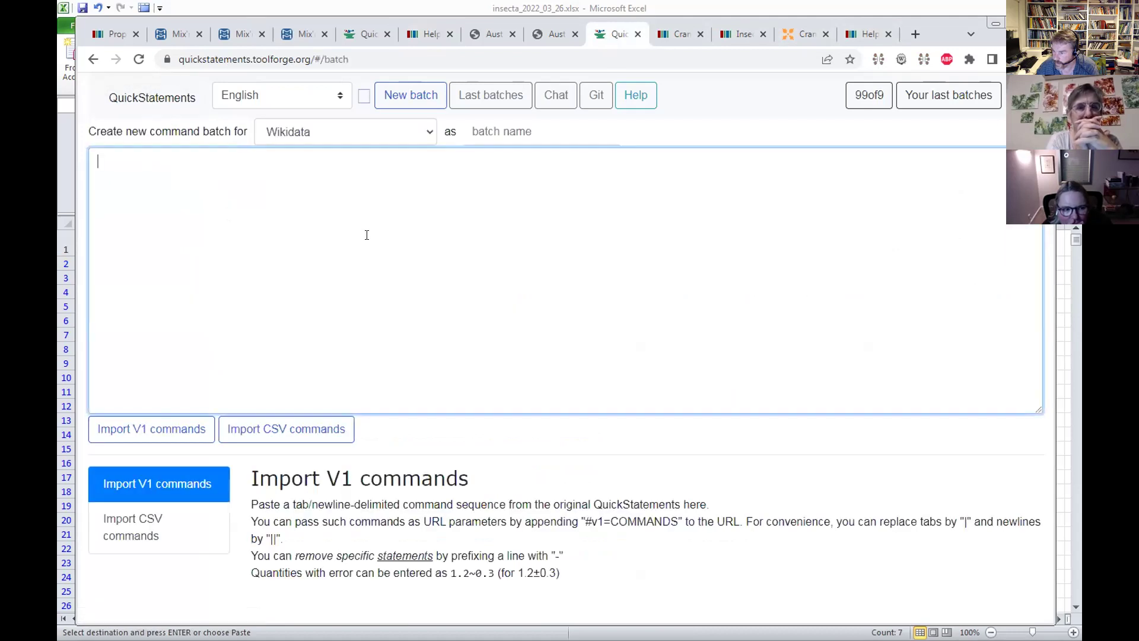
{"action": "key", "text": "ctrl+v"}
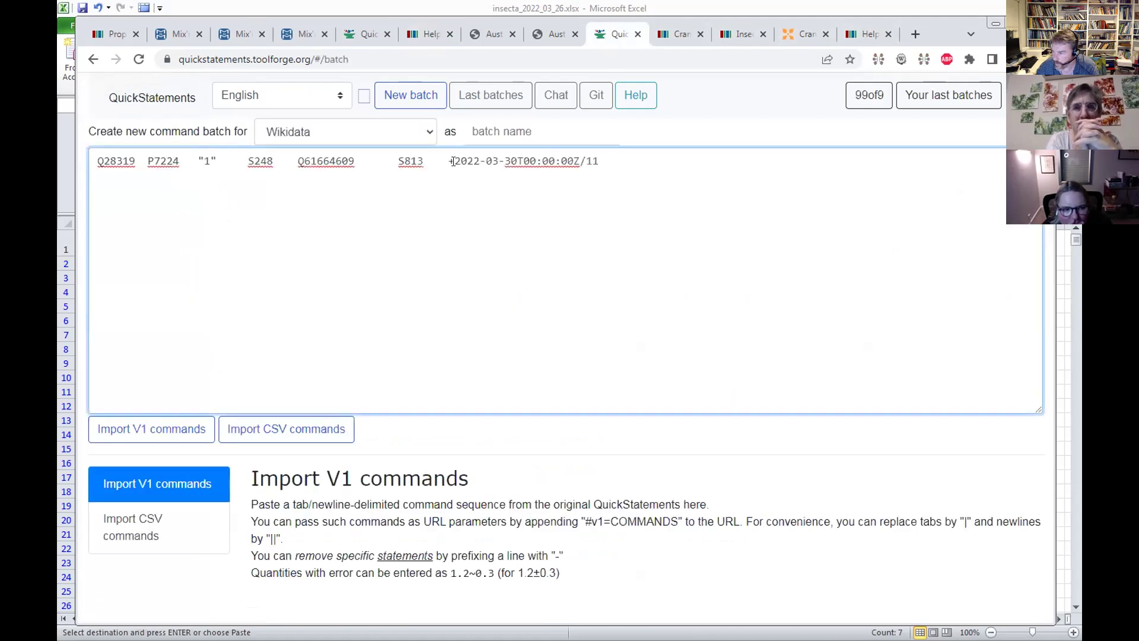
{"action": "left_click", "coordinate": [136, 434]}
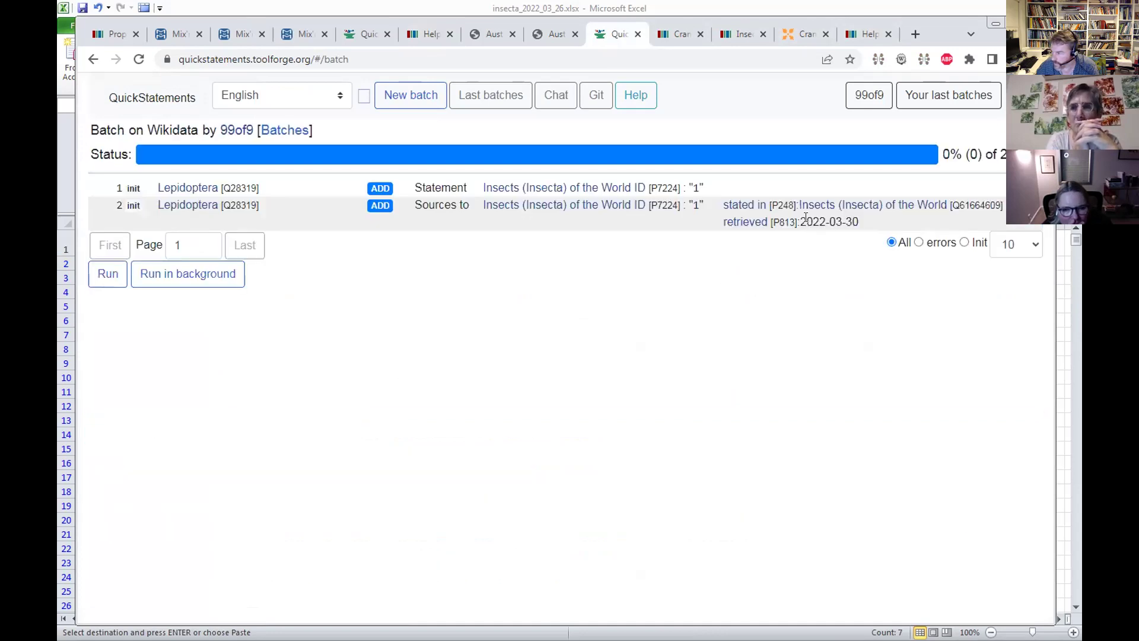
- Check the retrieved date in the batch preview and run the batch
{"action": "left_click_drag", "start_coordinate": [805, 217], "coordinate": [848, 219]}
{"action": "left_click", "coordinate": [844, 236]}
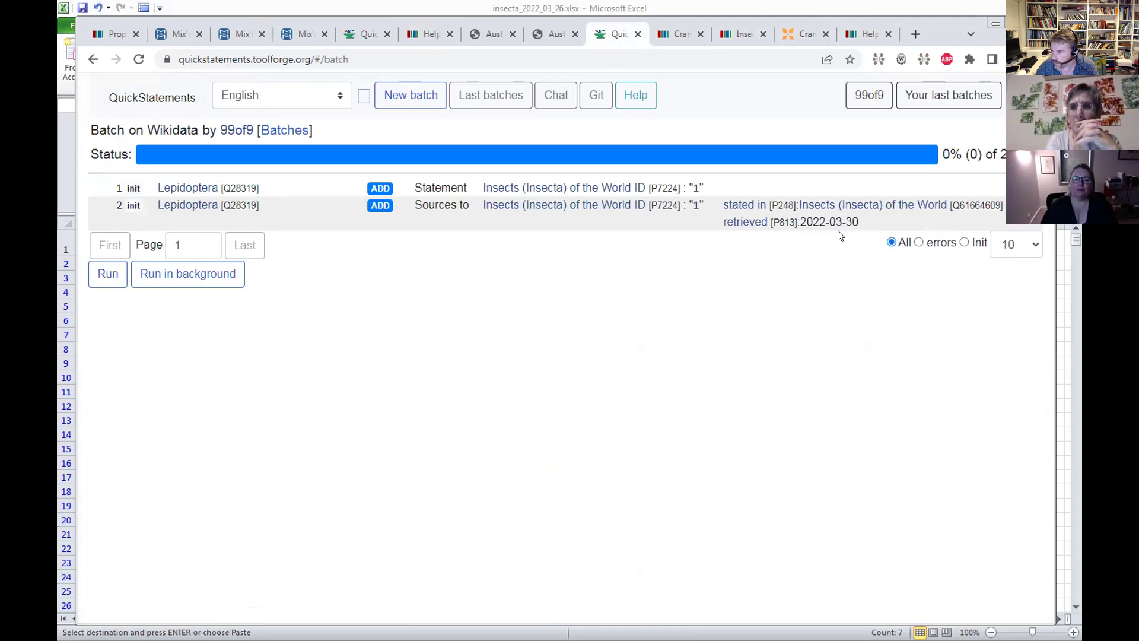
{"action": "left_click", "coordinate": [105, 275]}
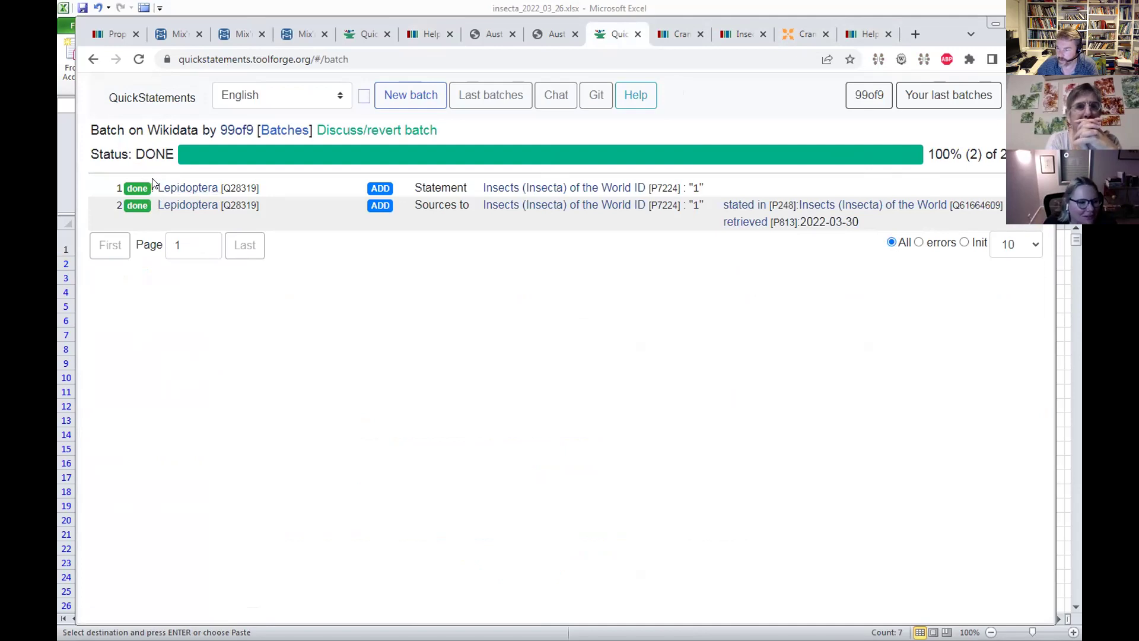
- Open the Lepidoptera item in a new tab and check the reference and link of its Insects (Insecta) of the World ID
{"action": "right_click", "coordinate": [200, 206]}
{"action": "left_click", "coordinate": [229, 215]}
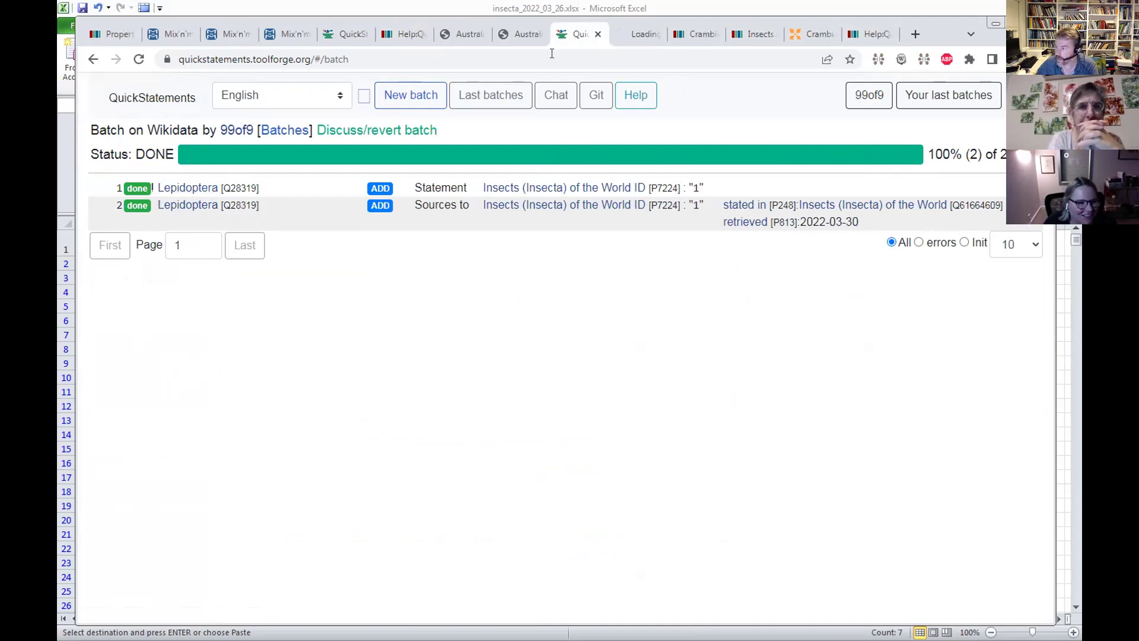
{"action": "left_click", "coordinate": [633, 38]}
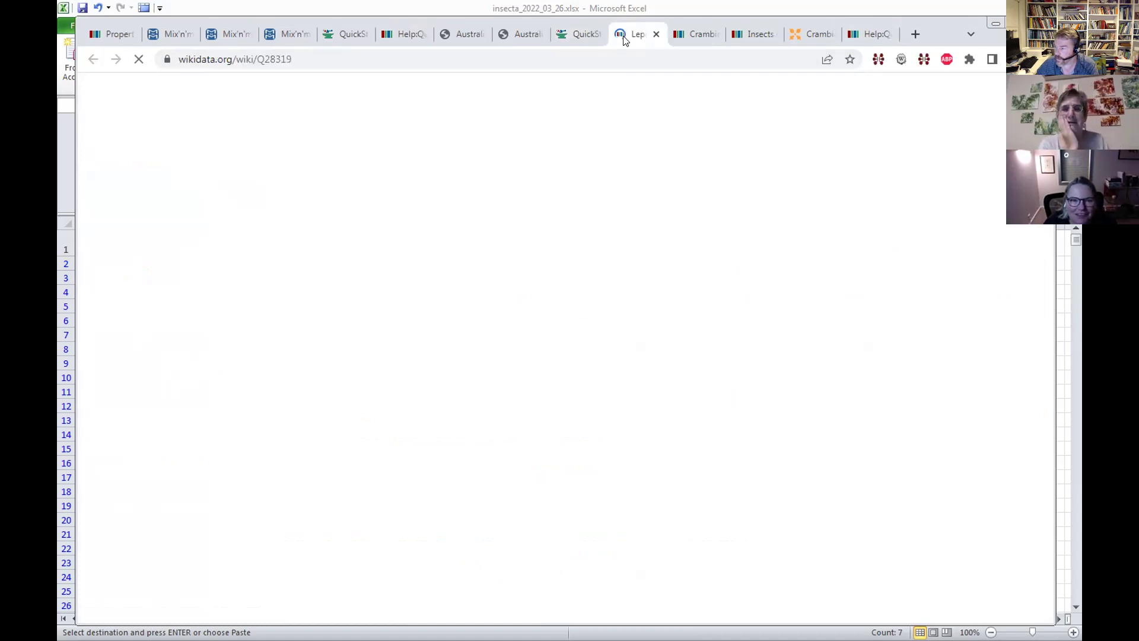
{"action": "scroll", "coordinate": [652, 274], "scroll_direction": "down", "scroll_amount": 1}
{"action": "scroll", "coordinate": [651, 274], "scroll_direction": "down", "scroll_amount": 20}
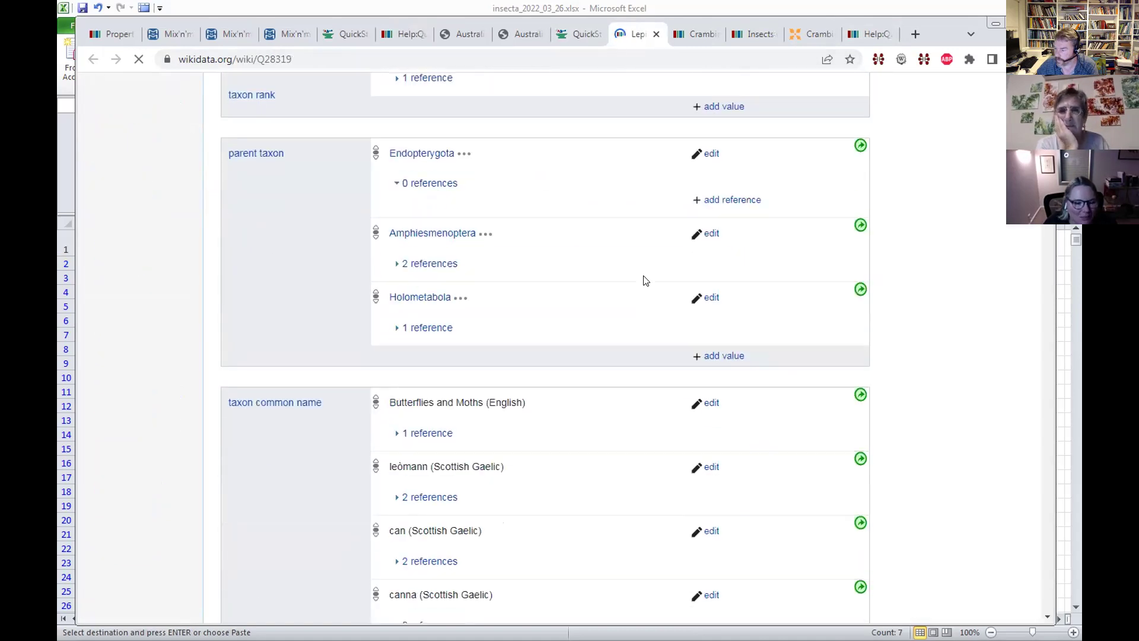
{"action": "scroll", "coordinate": [646, 281], "scroll_direction": "down", "scroll_amount": 20}
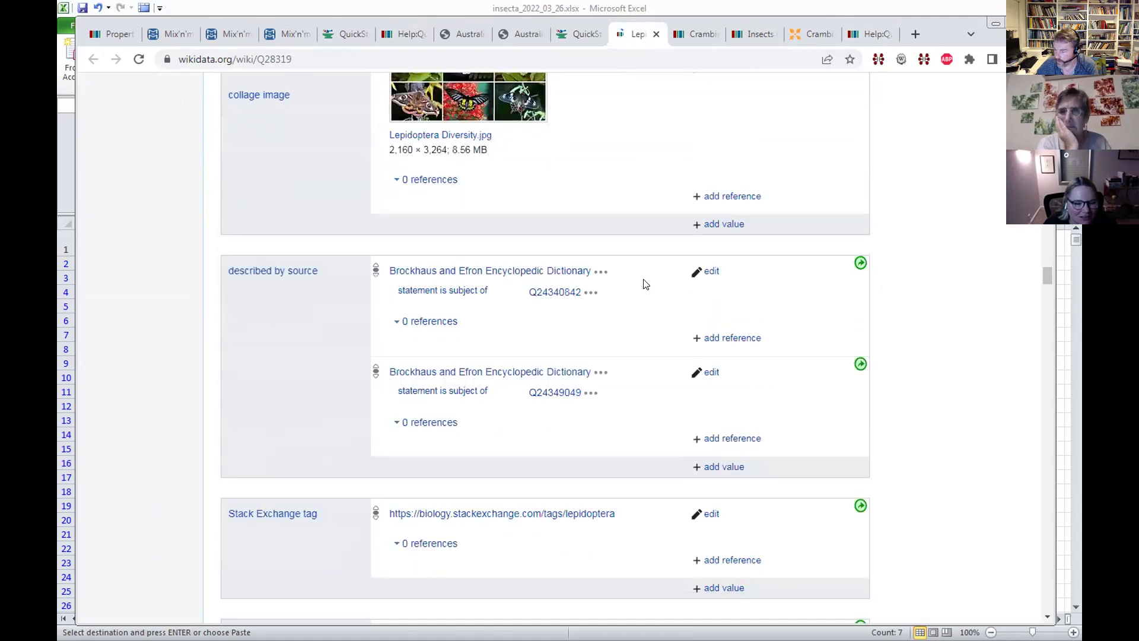
{"action": "scroll", "coordinate": [645, 284], "scroll_direction": "down", "scroll_amount": 20}
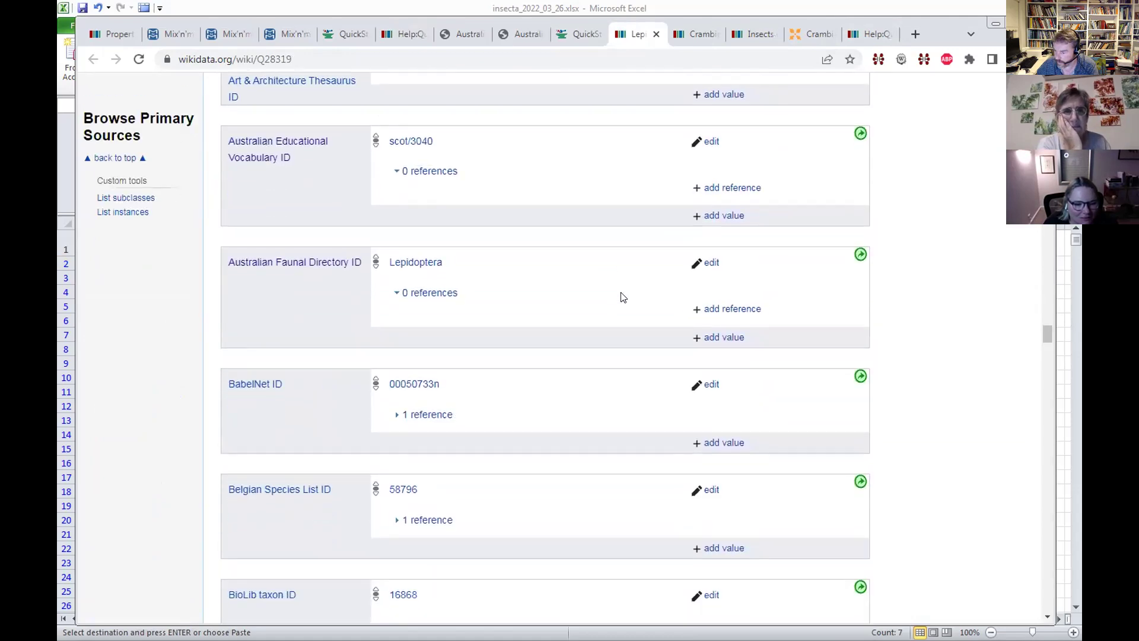
{"action": "scroll", "coordinate": [616, 300], "scroll_direction": "down", "scroll_amount": 20}
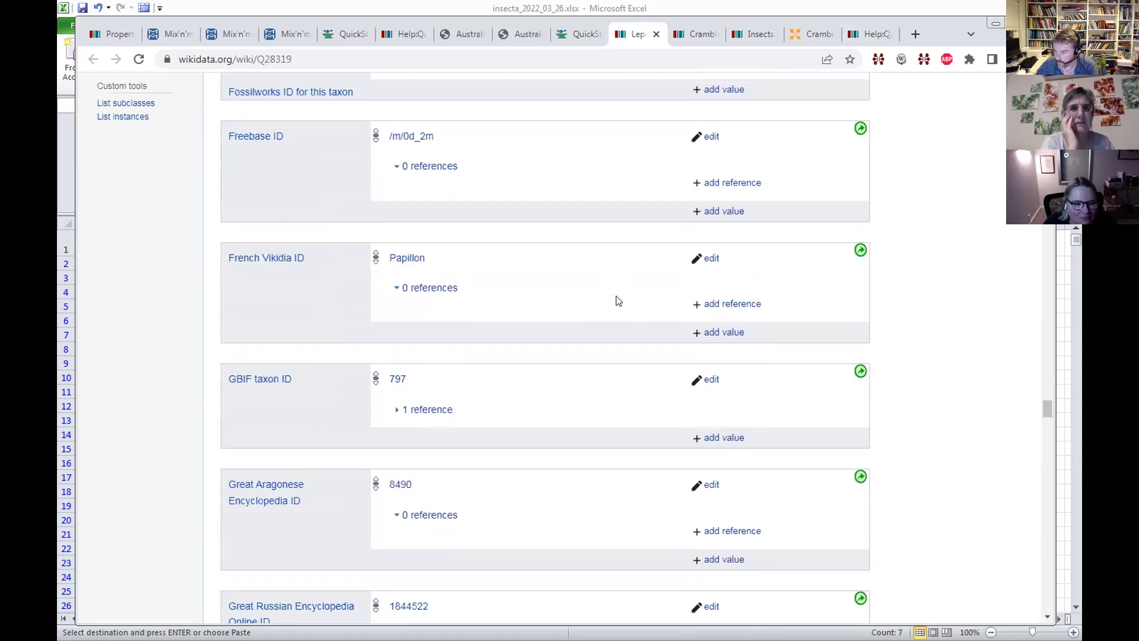
{"action": "scroll", "coordinate": [617, 300], "scroll_direction": "up", "scroll_amount": 6}
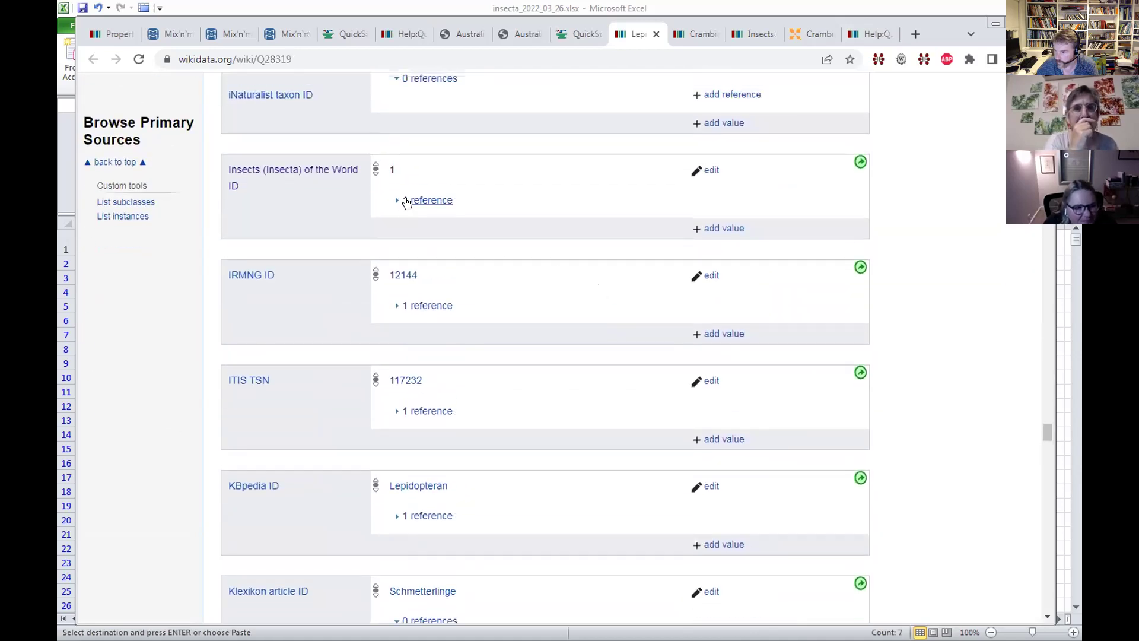
{"action": "left_click", "coordinate": [410, 200]}
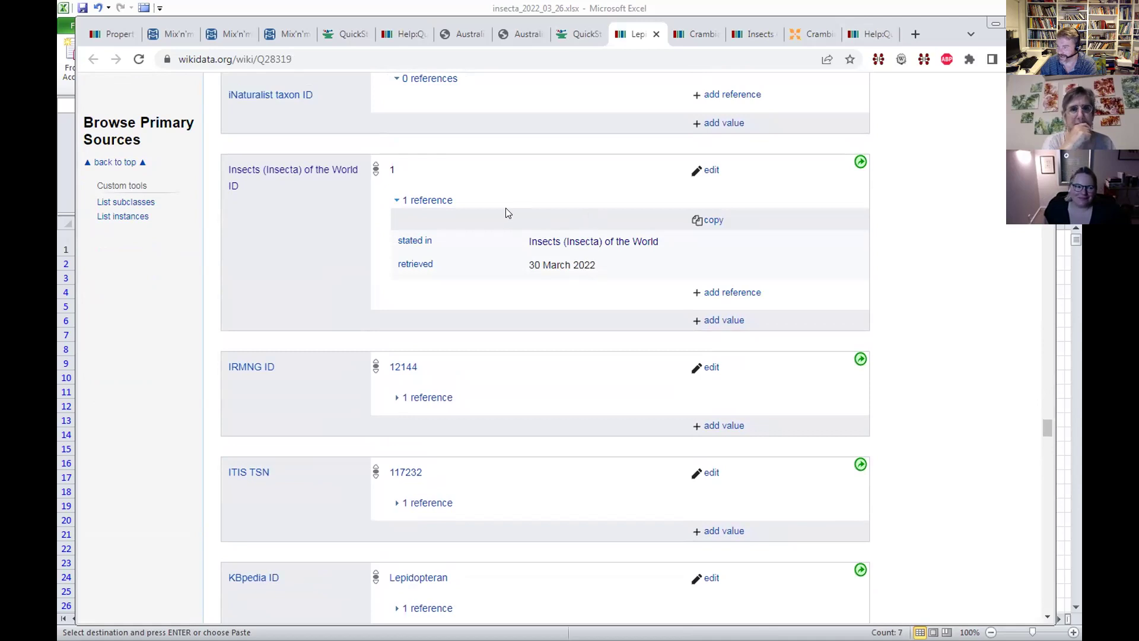
{"action": "left_click", "coordinate": [392, 172]}
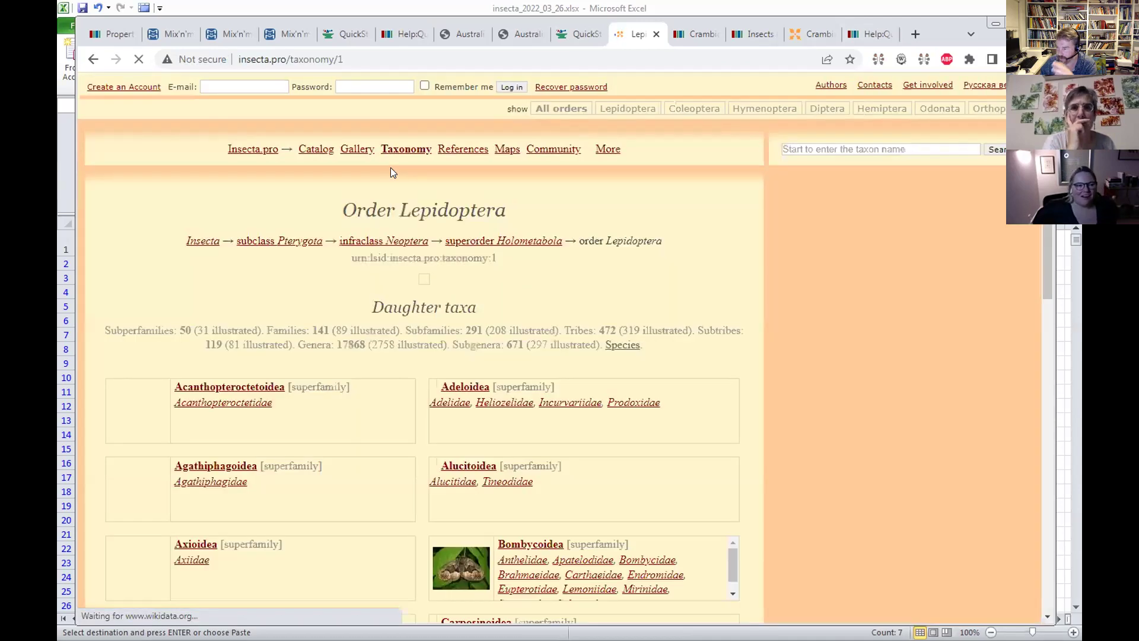
{"action": "key", "text": "alt+Left"}
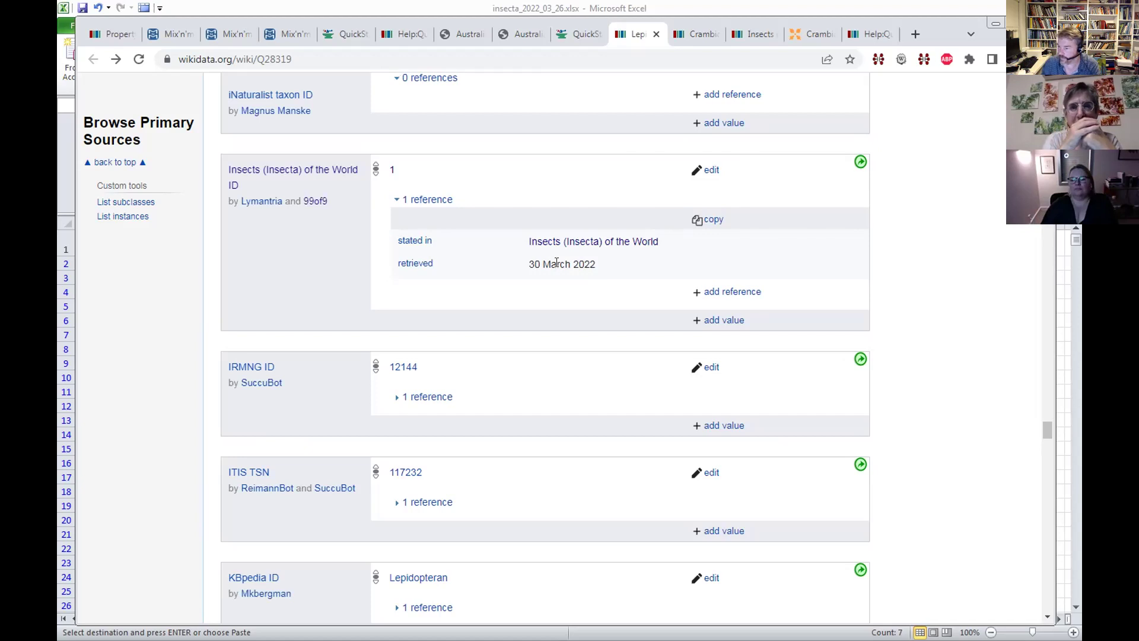
- Switch to the Excel workbook and fill the refV2 date from M2 down to M3
{"action": "left_click", "coordinate": [839, 6]}
{"action": "left_click", "coordinate": [724, 376]}
{"action": "left_click", "coordinate": [871, 261]}
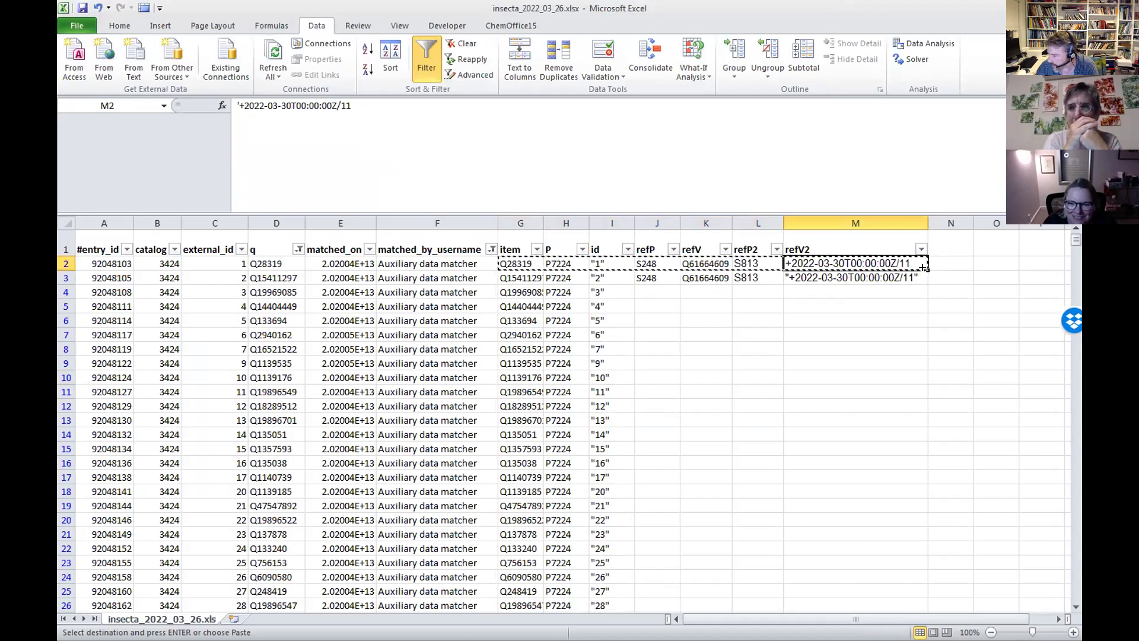
{"action": "double_click", "coordinate": [922, 268]}
{"action": "left_click", "coordinate": [881, 320]}
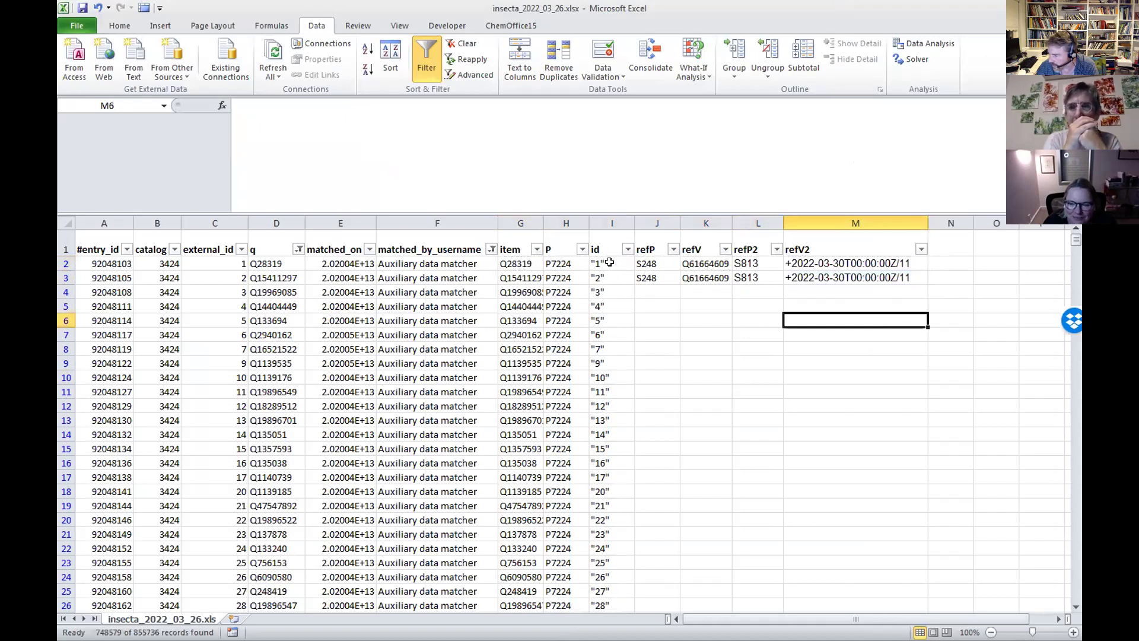
- Fill the reference values of refP to refV2 in rows 2 and 3 (J2:M3) down to row 6
{"action": "left_click_drag", "start_coordinate": [651, 260], "coordinate": [949, 284]}
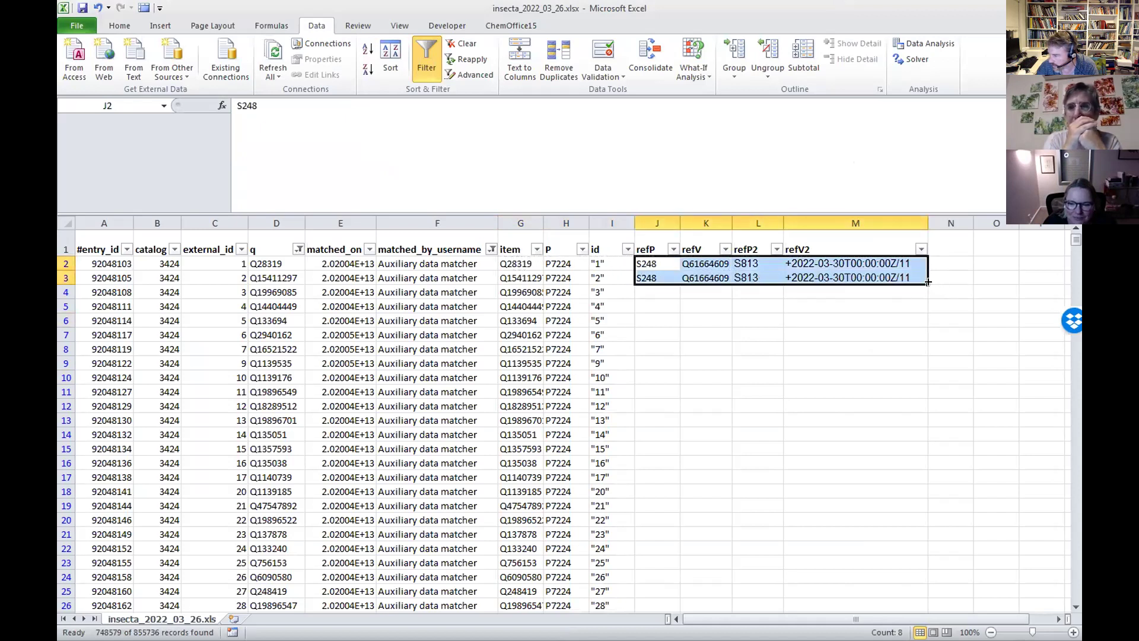
{"action": "key", "text": "F2"}
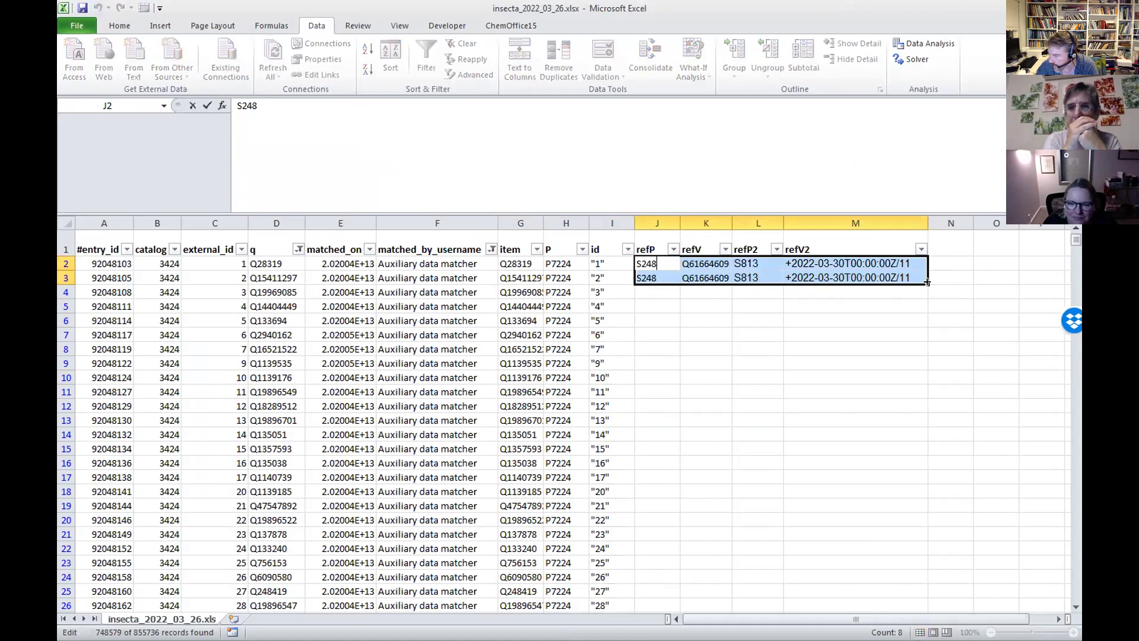
{"action": "left_click", "coordinate": [971, 300]}
{"action": "left_click_drag", "start_coordinate": [919, 268], "coordinate": [654, 277]}
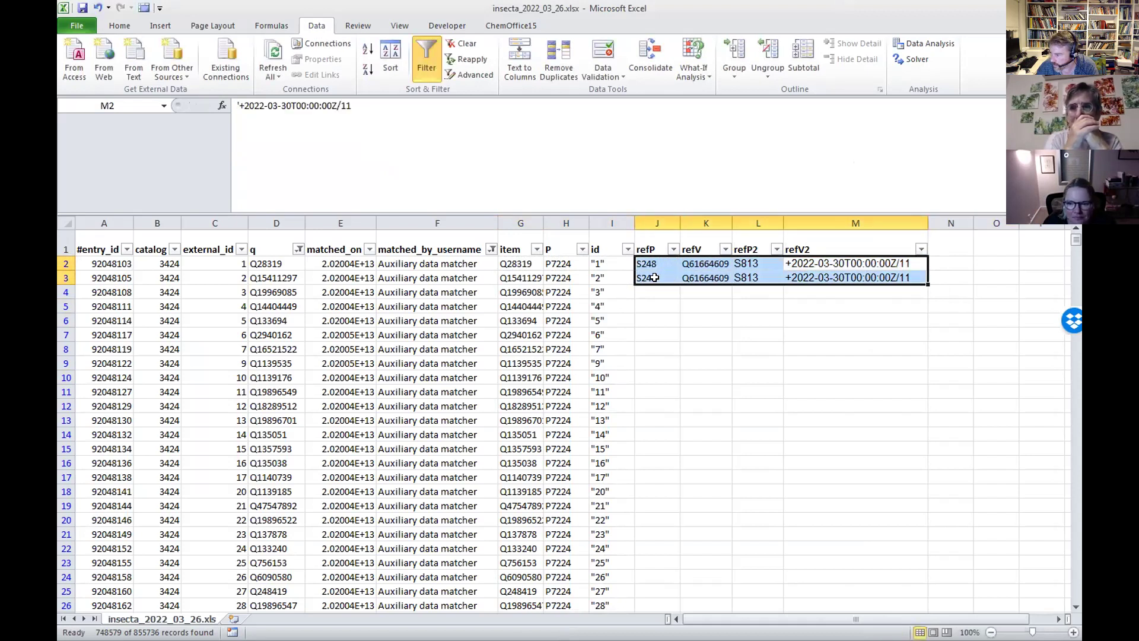
{"action": "left_click_drag", "start_coordinate": [927, 284], "coordinate": [920, 320]}
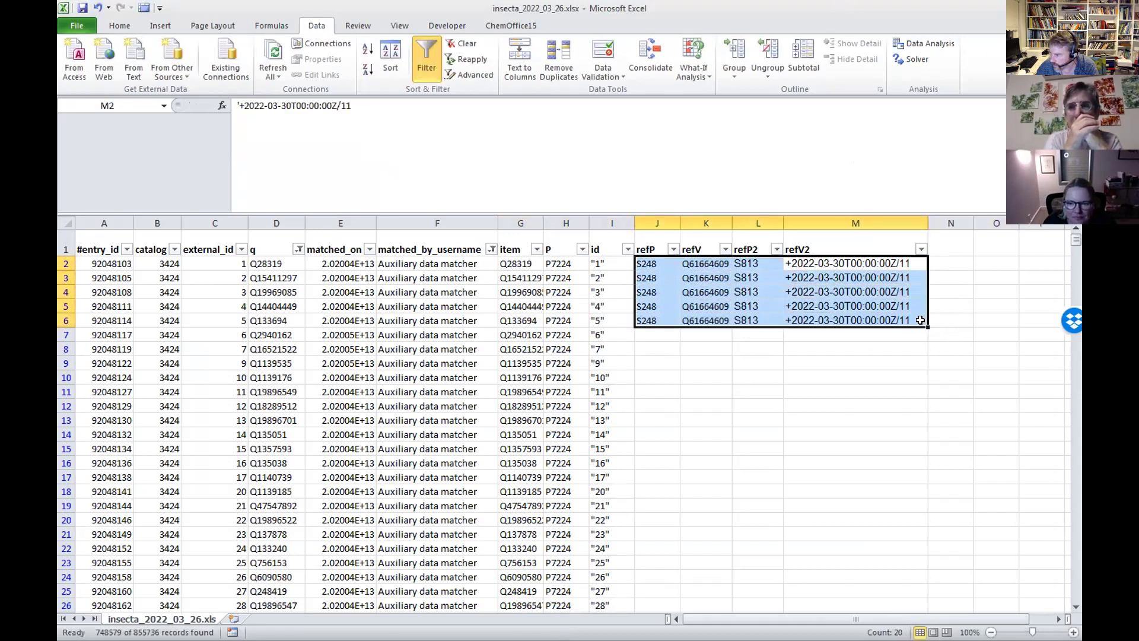
{"action": "key", "text": "F2"}
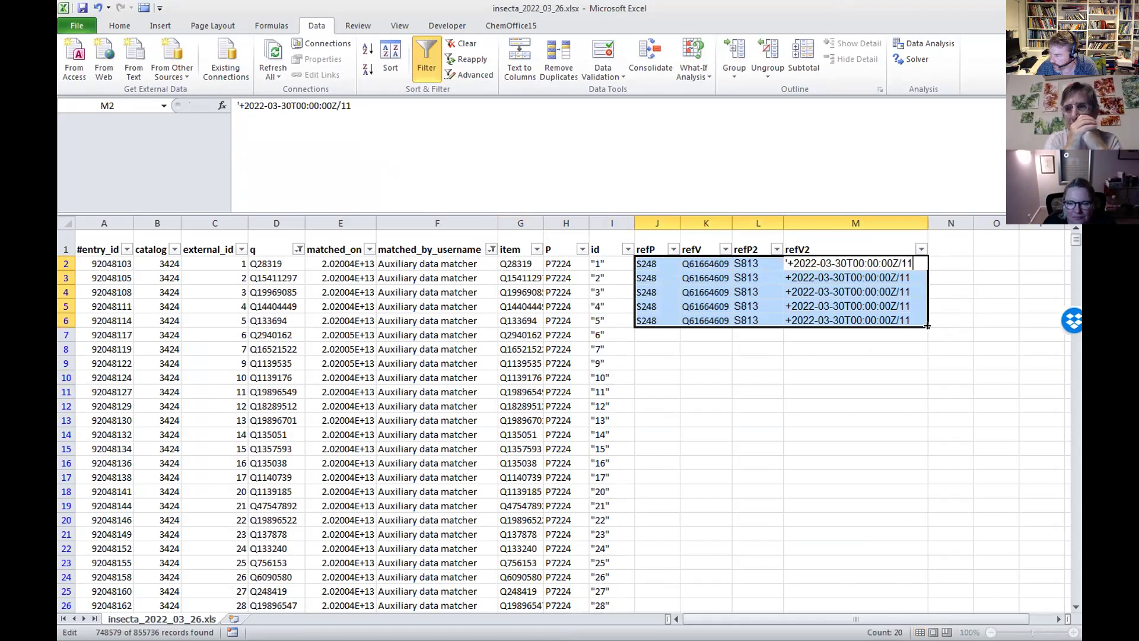
{"action": "left_click", "coordinate": [909, 336]}
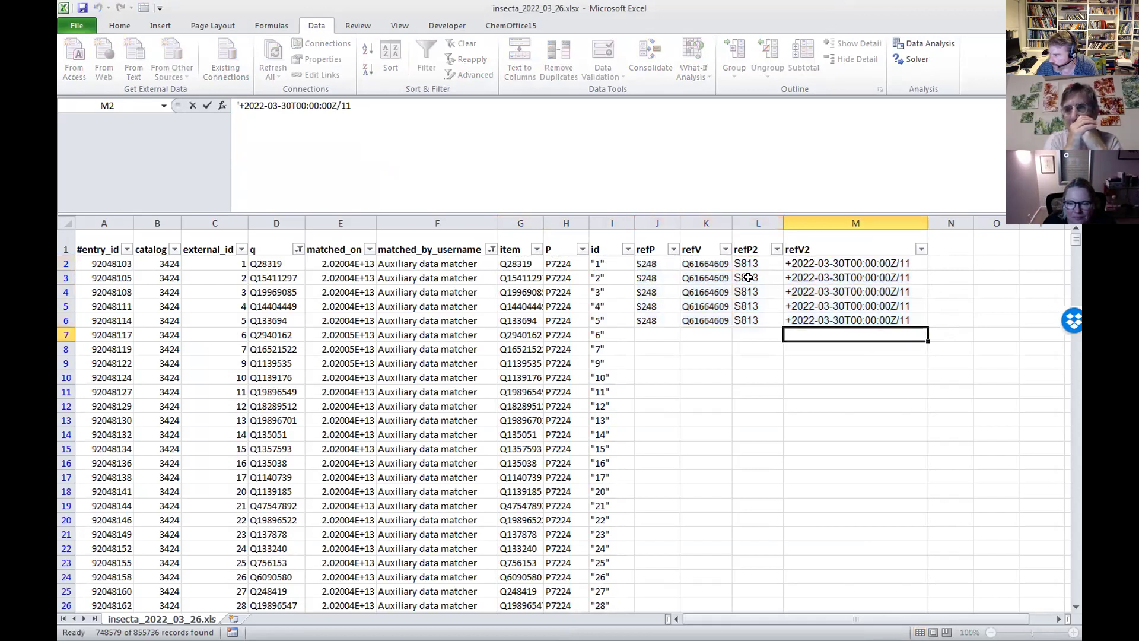
- Try to fill the reference block J2:M6 down the whole list, and then the refP column alone
{"action": "left_click_drag", "start_coordinate": [671, 260], "coordinate": [928, 326]}
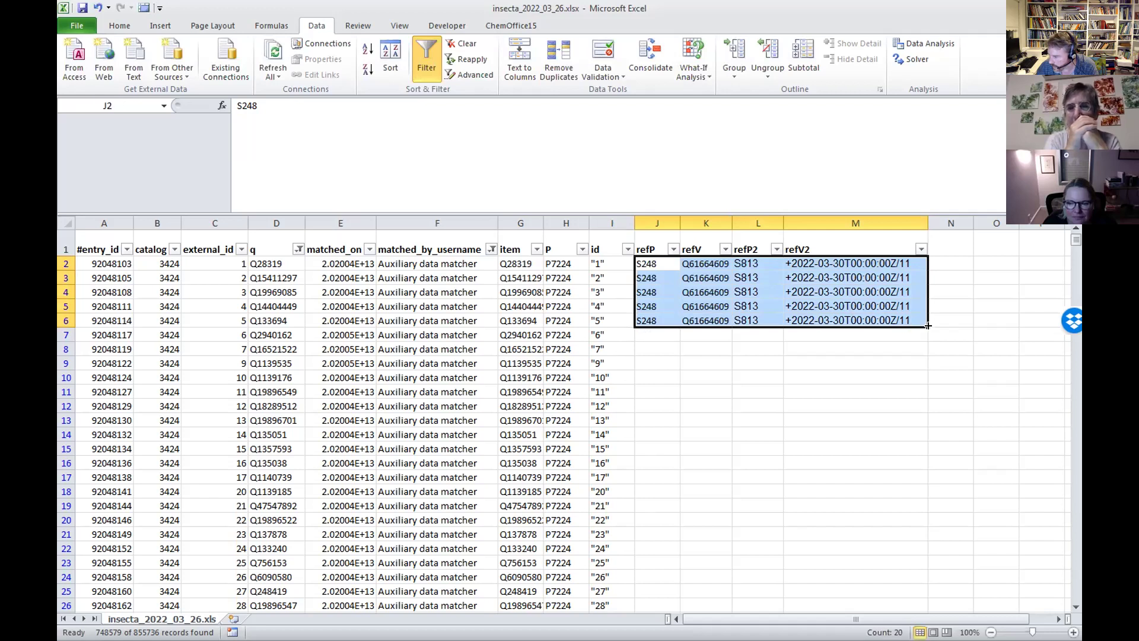
{"action": "key", "text": "F2"}
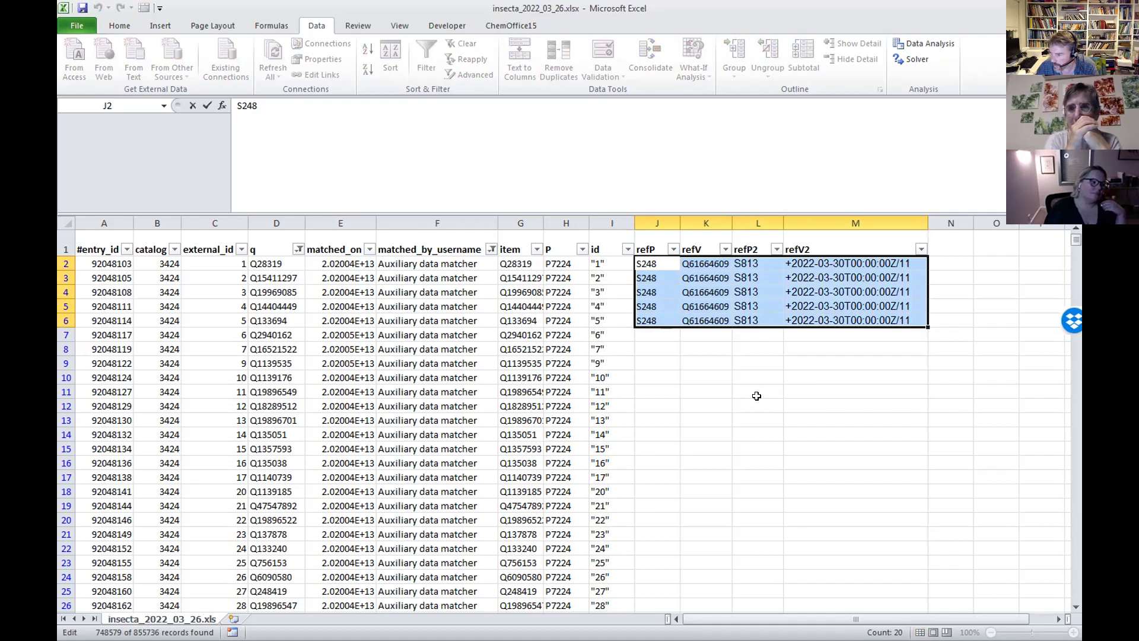
{"action": "mouse_move", "coordinate": [1076, 240]}
{"action": "left_mouse_down"}
{"action": "mouse_move", "coordinate": [1075, 596]}
{"action": "mouse_move", "coordinate": [1078, 227]}
{"action": "left_mouse_up"}
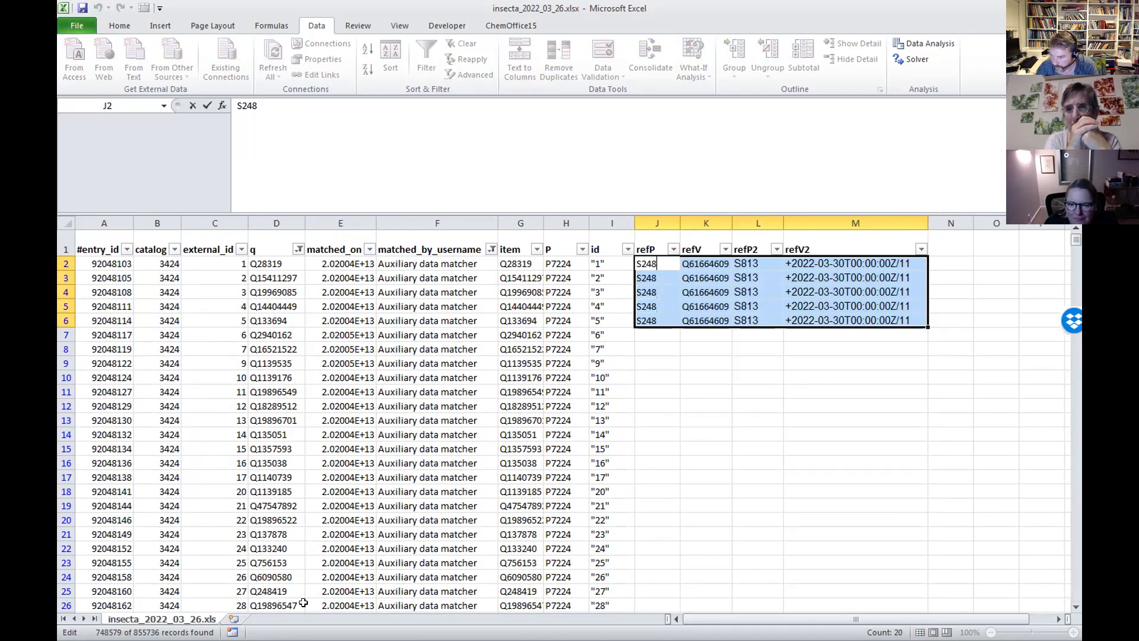
{"action": "left_click", "coordinate": [715, 341]}
{"action": "left_click_drag", "start_coordinate": [649, 264], "coordinate": [659, 320]}
{"action": "key", "text": "F2"}
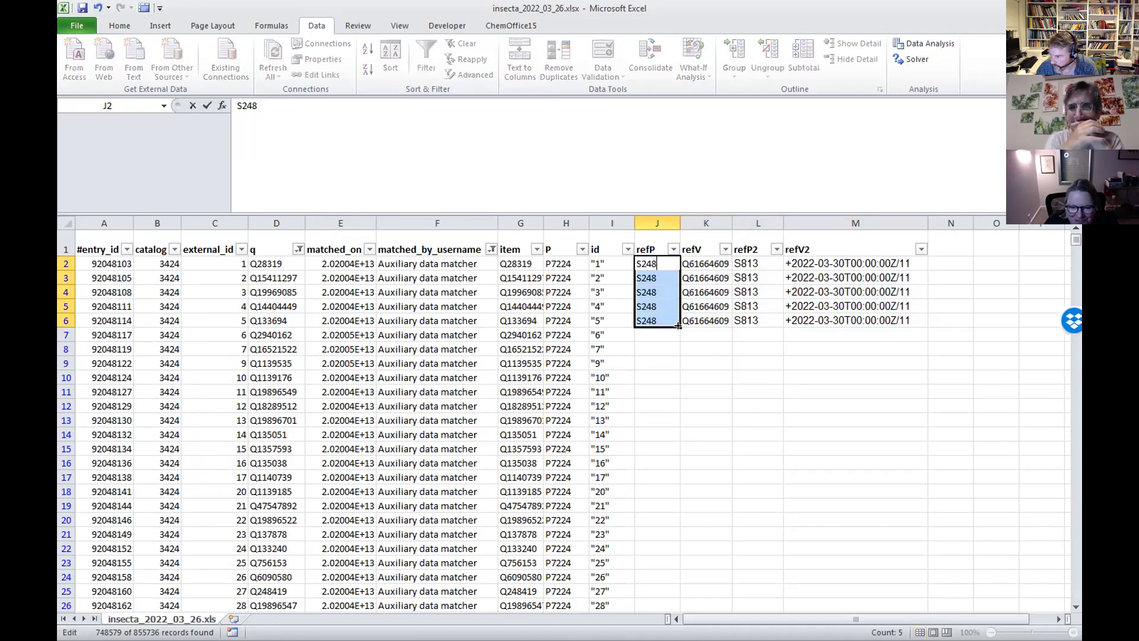
{"action": "left_click", "coordinate": [863, 263]}
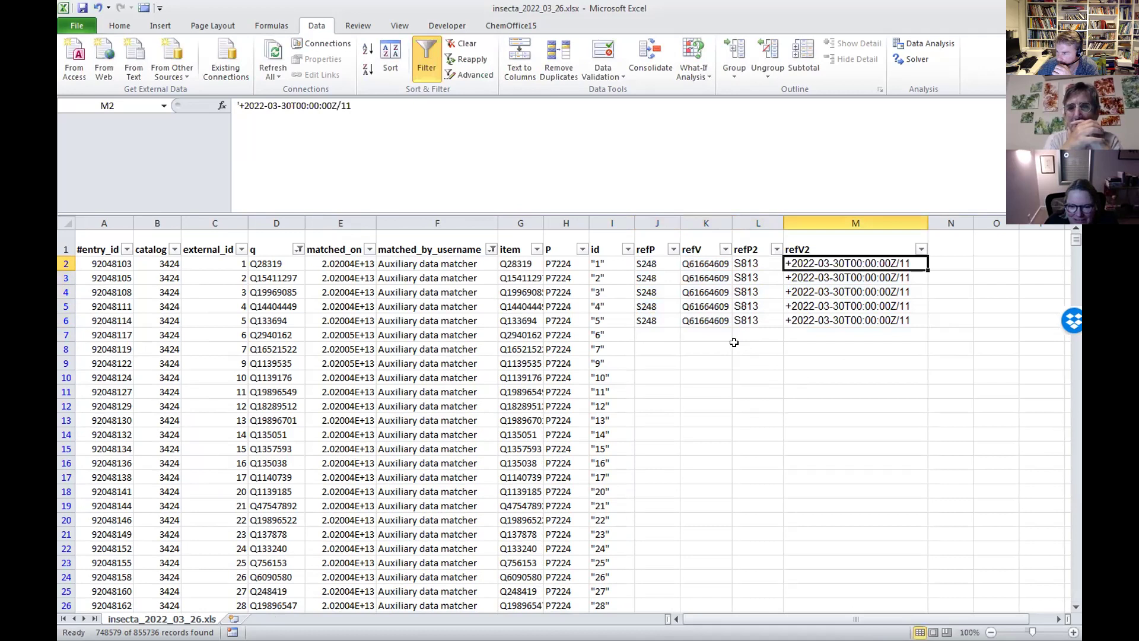
- Extend the reference block J2:M6 by one row to row 7
{"action": "left_click_drag", "start_coordinate": [655, 262], "coordinate": [827, 316]}
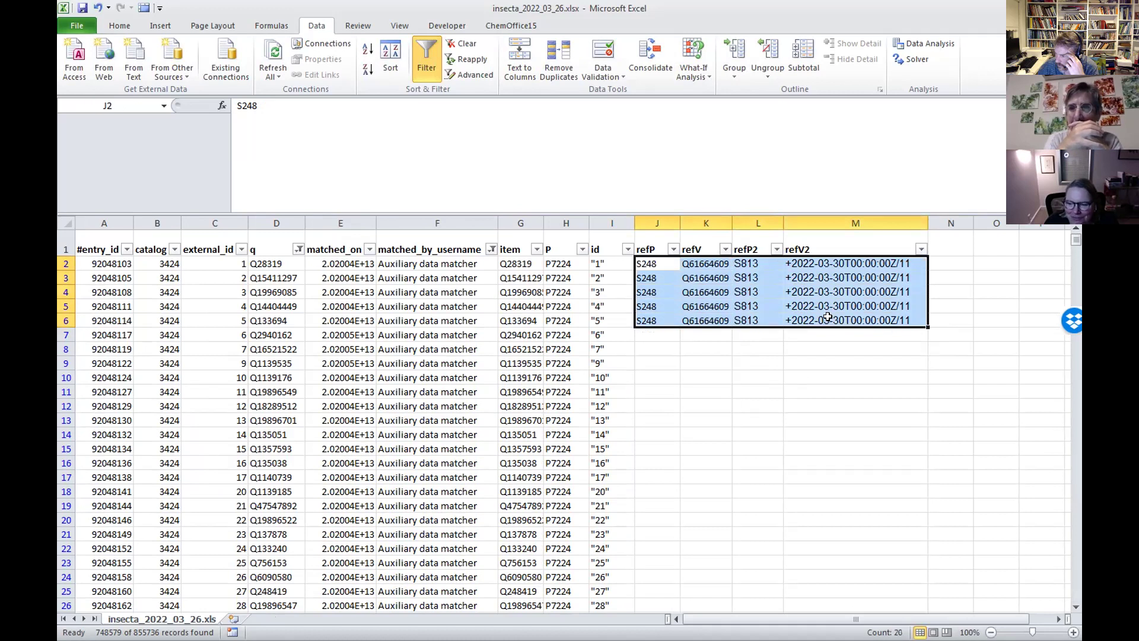
{"action": "left_click_drag", "start_coordinate": [922, 325], "coordinate": [839, 338]}
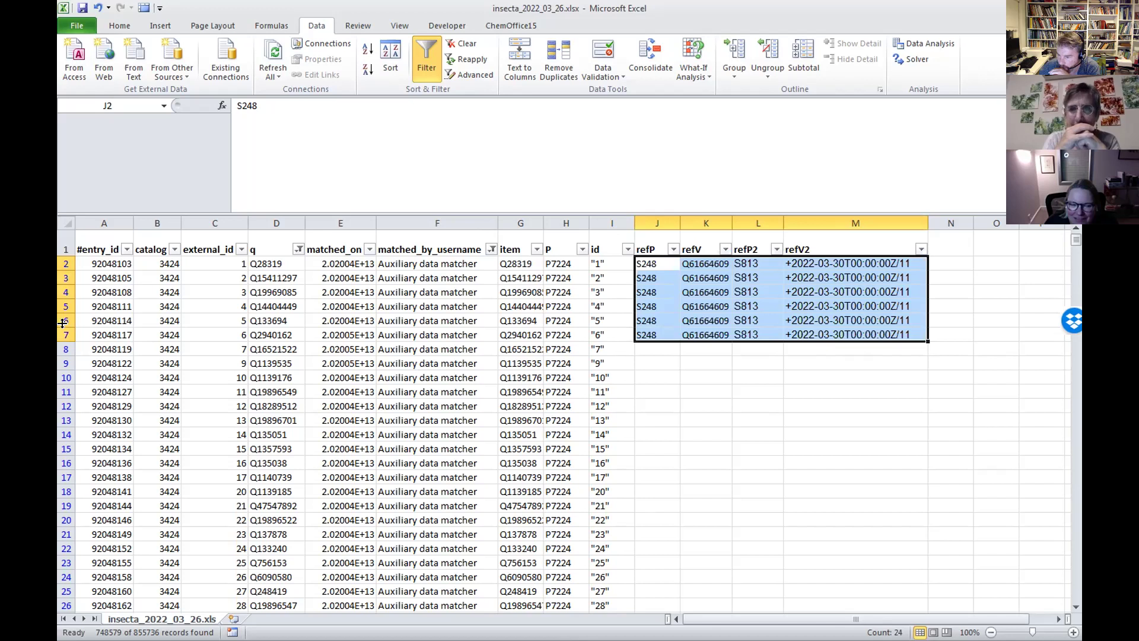
{"action": "left_click", "coordinate": [702, 390]}
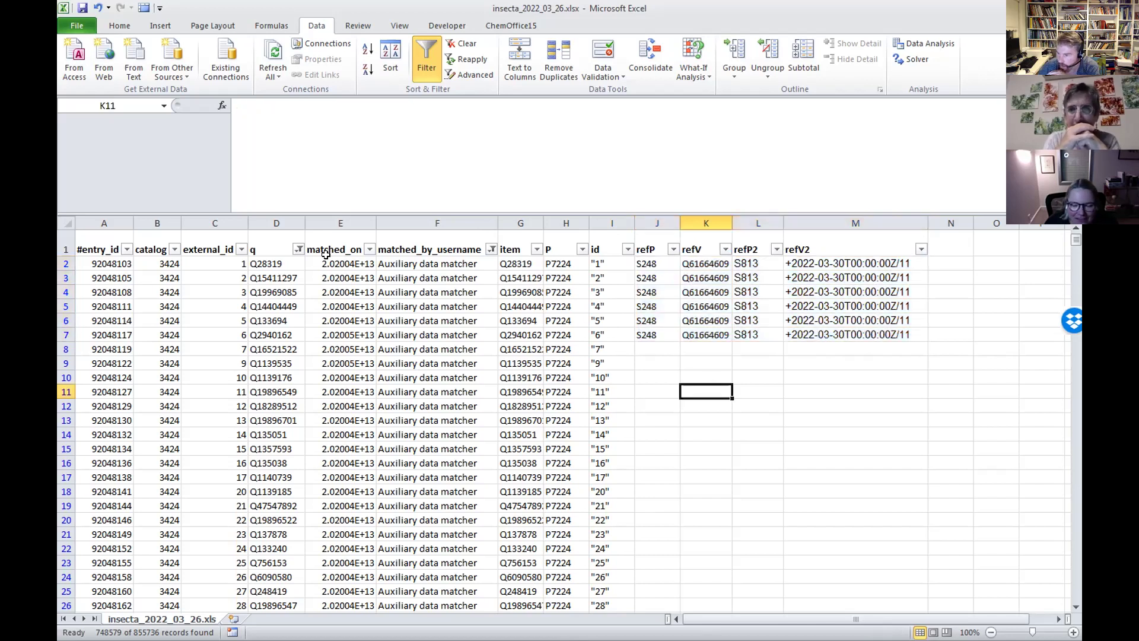
- Clear the filters from the q and matched_by_username columns so that all records are shown
{"action": "left_click", "coordinate": [299, 250]}
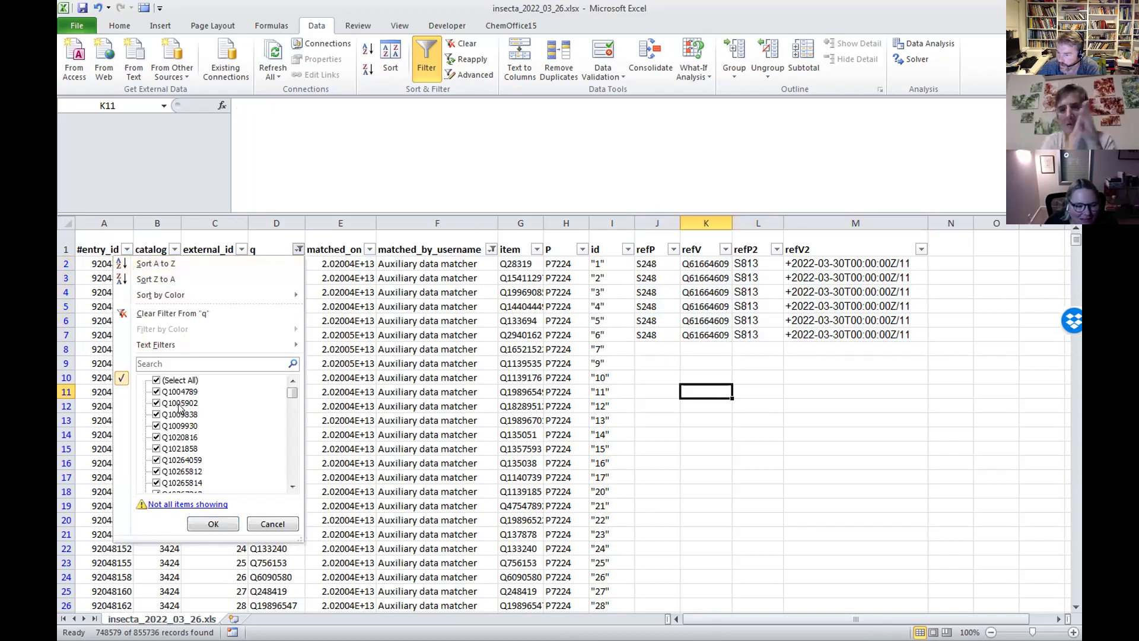
{"action": "left_click_drag", "start_coordinate": [291, 393], "coordinate": [292, 474]}
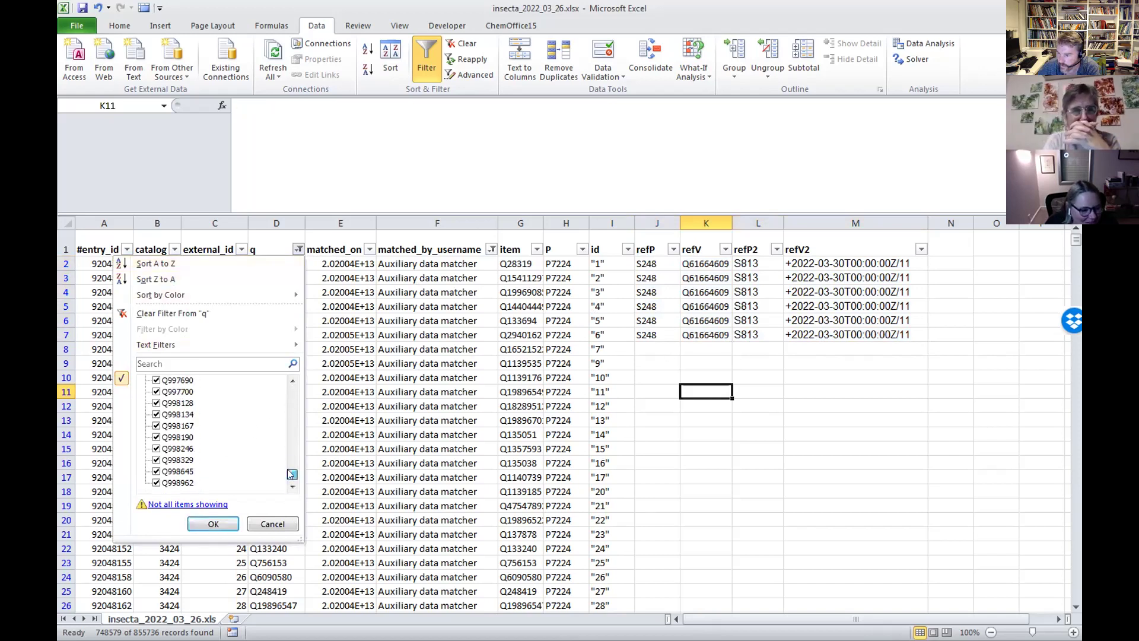
{"action": "left_click", "coordinate": [212, 504]}
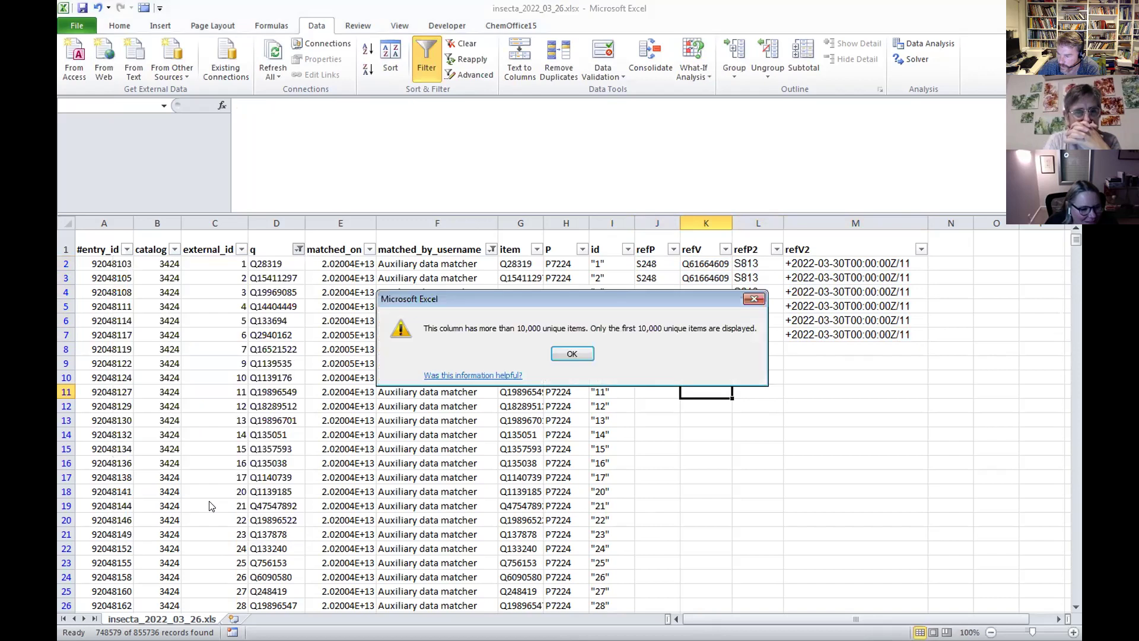
{"action": "left_click", "coordinate": [572, 354]}
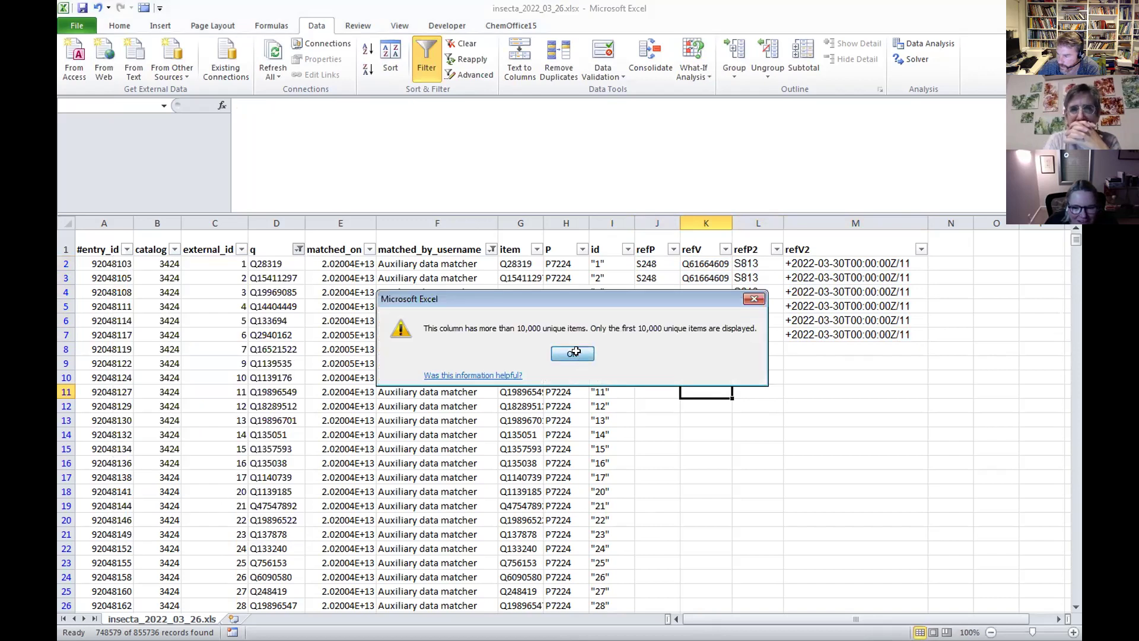
{"action": "left_click", "coordinate": [298, 249]}
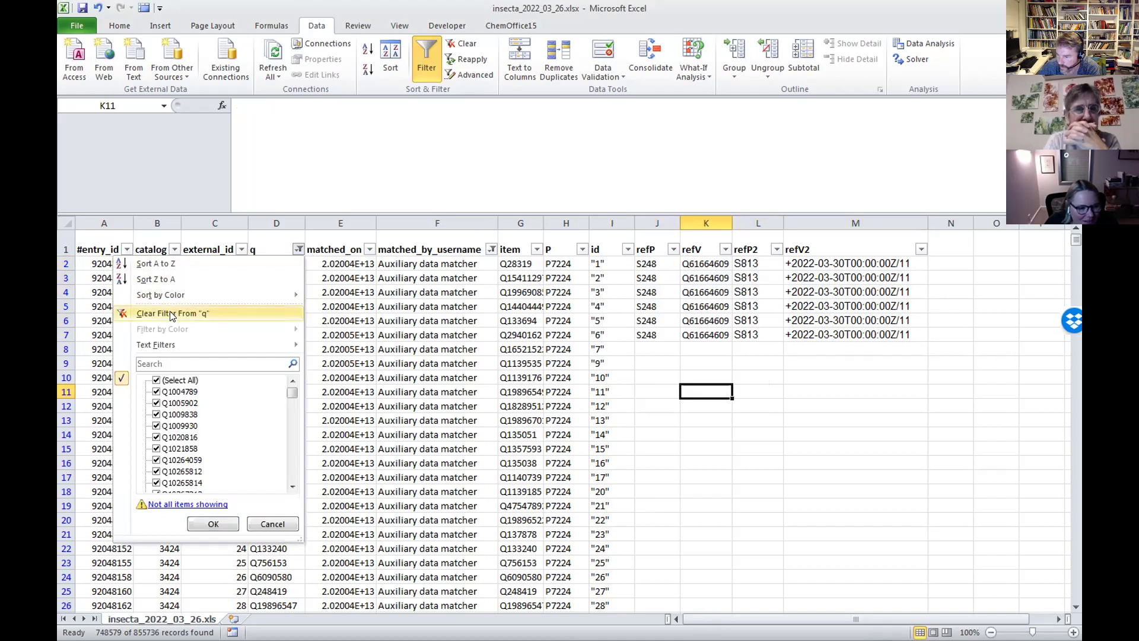
{"action": "left_click", "coordinate": [492, 249]}
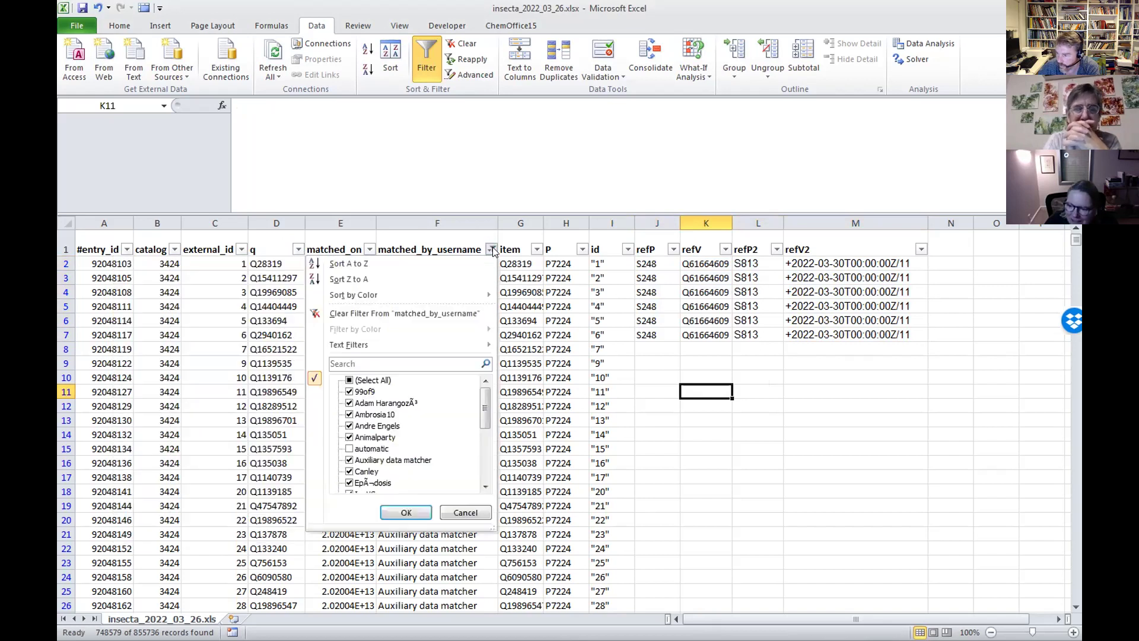
{"action": "left_click", "coordinate": [430, 314]}
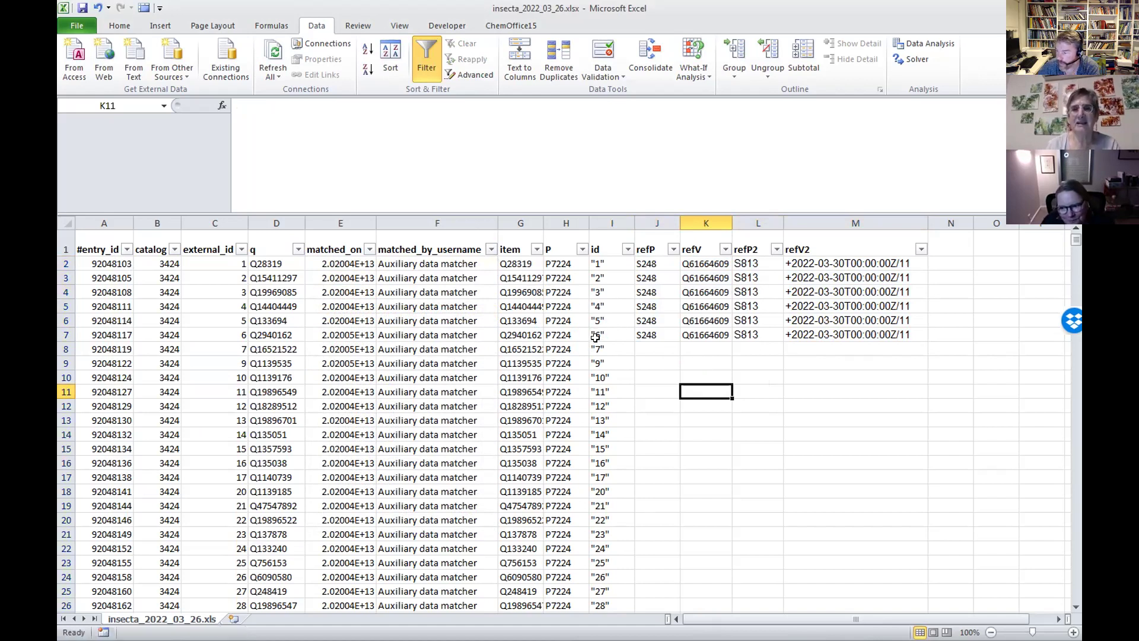
- Delete the reference values in J3:M7, keeping only those in row 2
{"action": "left_click", "coordinate": [663, 363]}
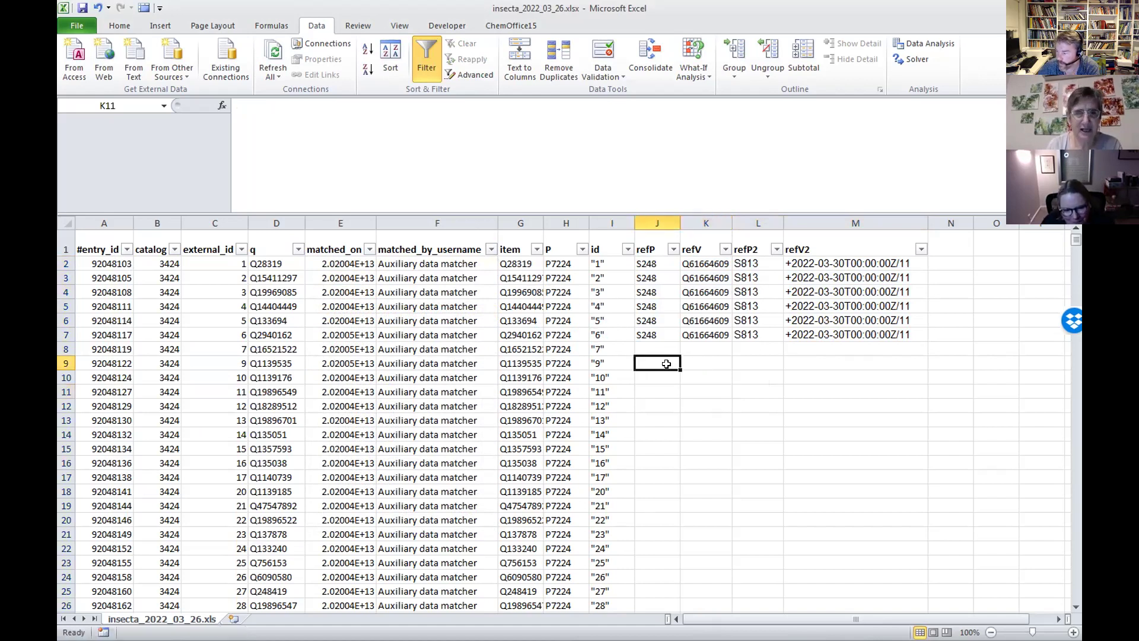
{"action": "left_click", "coordinate": [655, 264]}
{"action": "left_click_drag", "start_coordinate": [795, 277], "coordinate": [641, 330]}
{"action": "key", "text": "Delete"}
- Try to fill the reference values J2:M2 down the whole list and check the cells in row 3
{"action": "left_click_drag", "start_coordinate": [641, 265], "coordinate": [863, 267]}
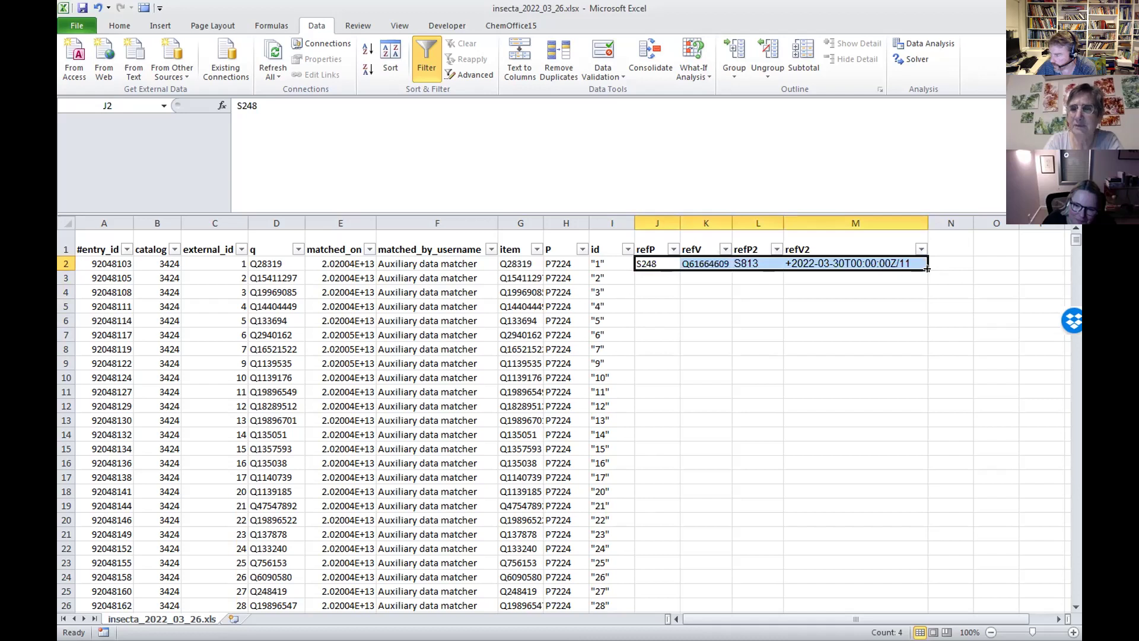
{"action": "double_click", "coordinate": [927, 269]}
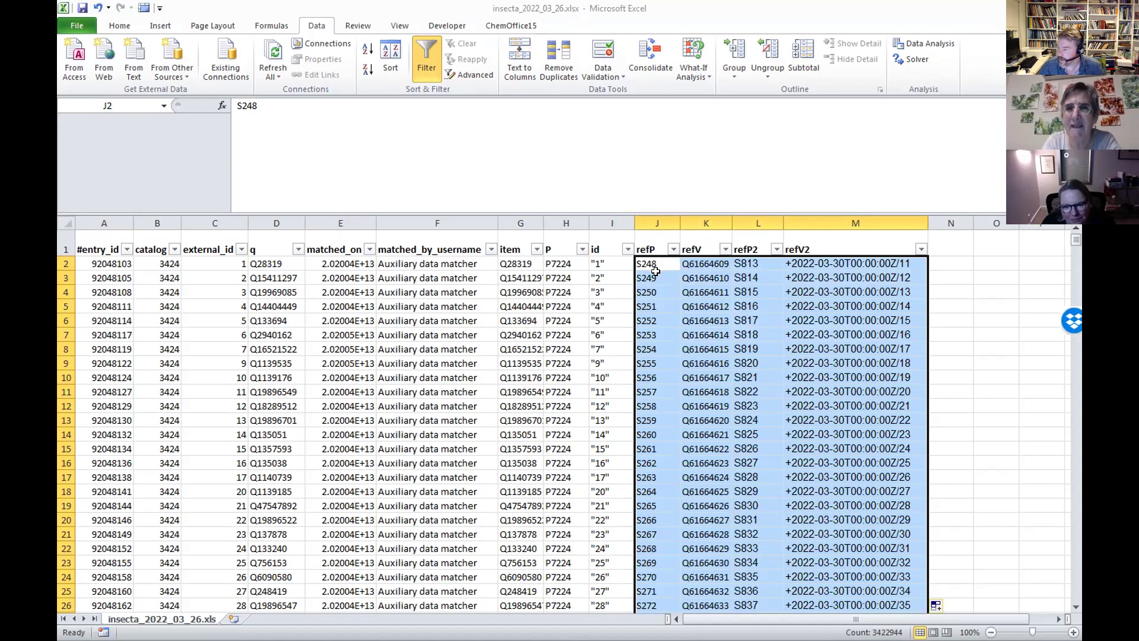
{"action": "left_click", "coordinate": [654, 272]}
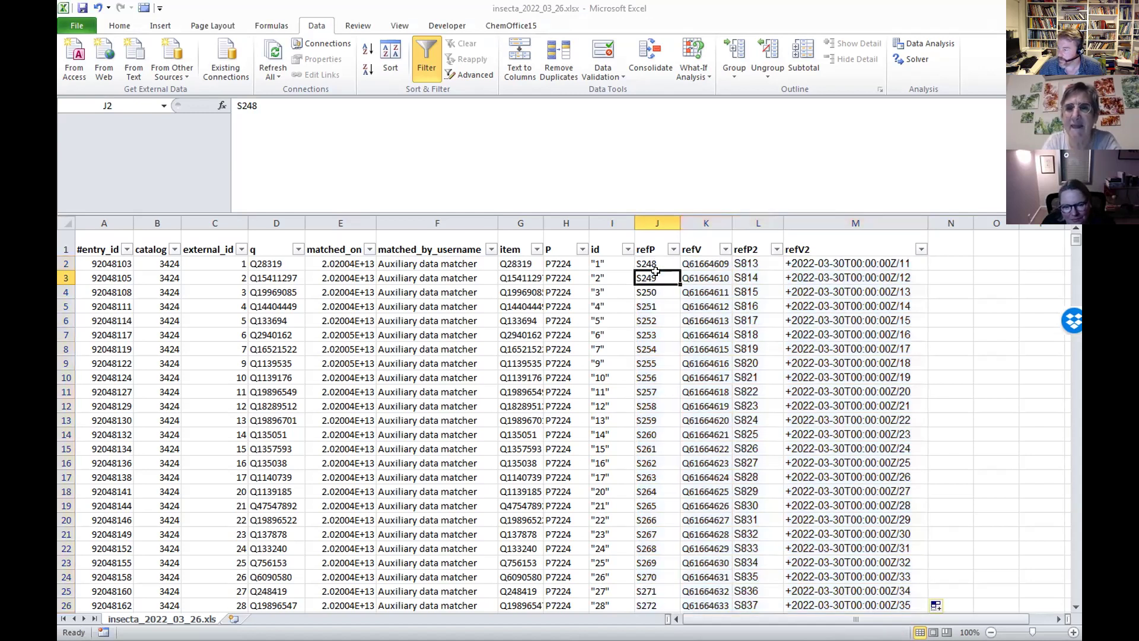
{"action": "left_click", "coordinate": [741, 276]}
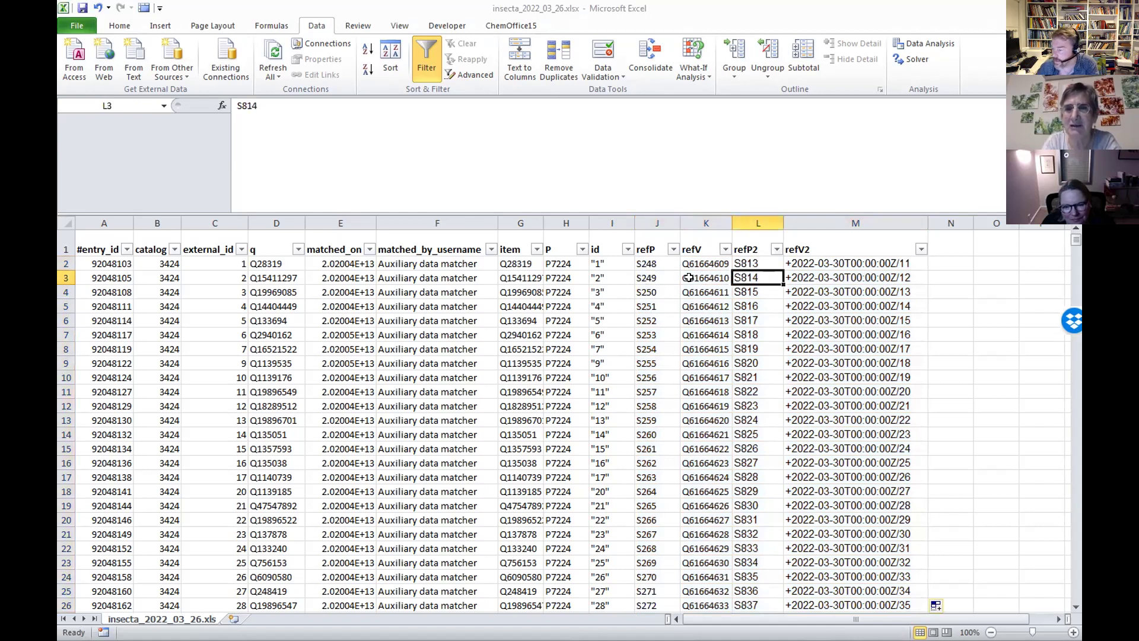
{"action": "left_click", "coordinate": [713, 278]}
{"action": "left_click", "coordinate": [665, 278]}
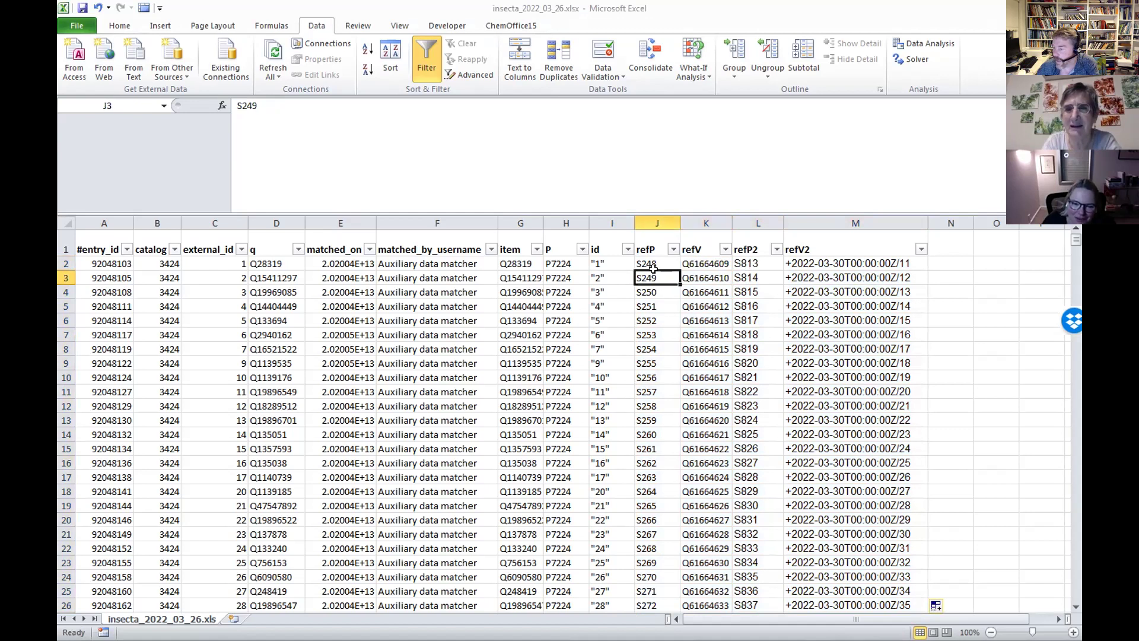
- Copy the reference values from J2:M2 into row 3
{"action": "left_click_drag", "start_coordinate": [657, 264], "coordinate": [907, 266]}
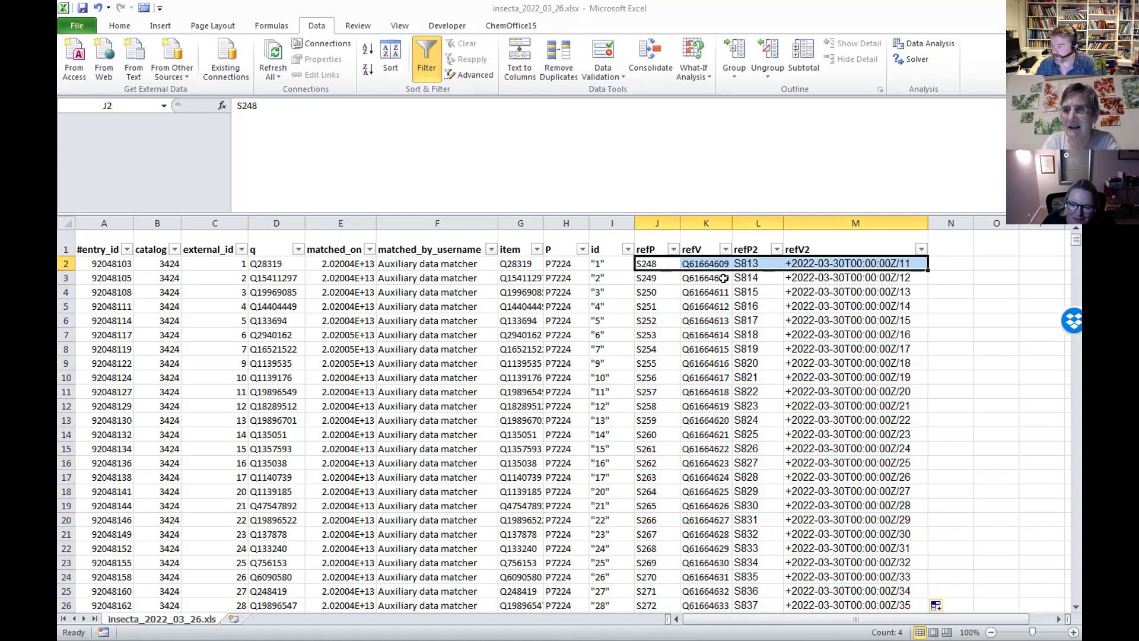
{"action": "key", "text": "ctrl+c"}
{"action": "left_click", "coordinate": [634, 278]}
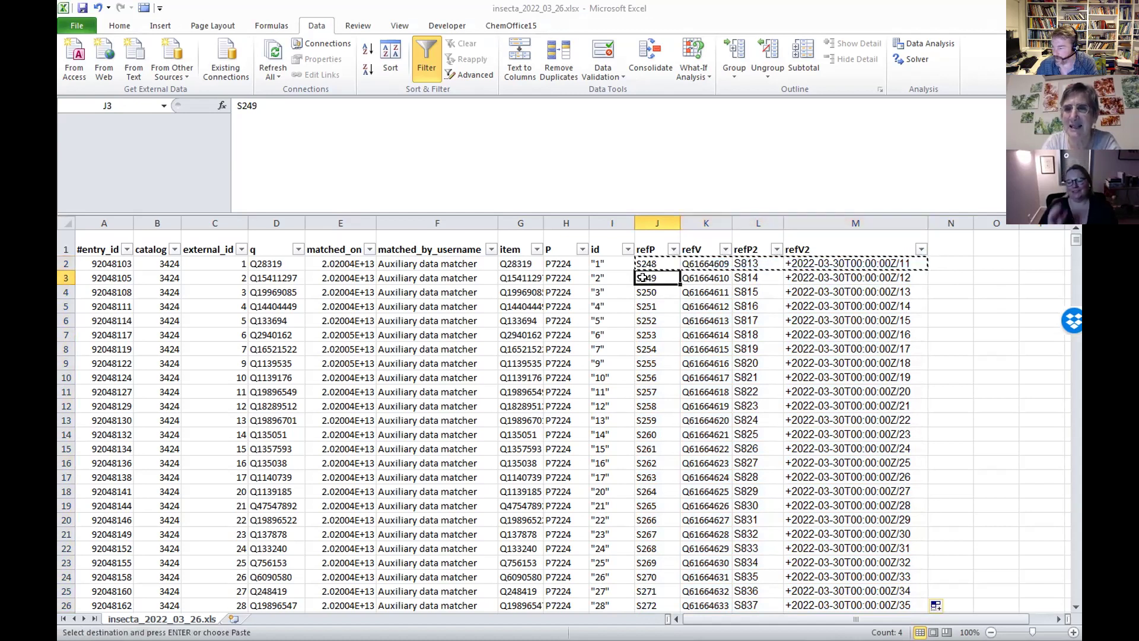
{"action": "key", "text": "ctrl+v"}
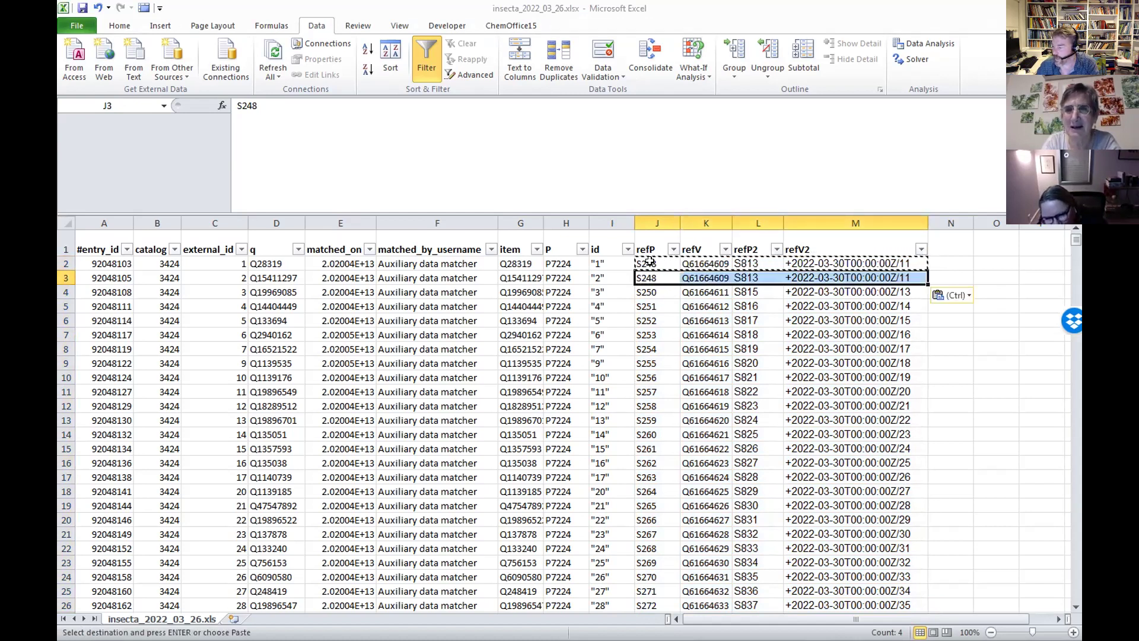
- Fill the two identical reference rows J2:M3 down the whole list
{"action": "left_click", "coordinate": [650, 261]}
{"action": "left_click_drag", "start_coordinate": [650, 261], "coordinate": [803, 276]}
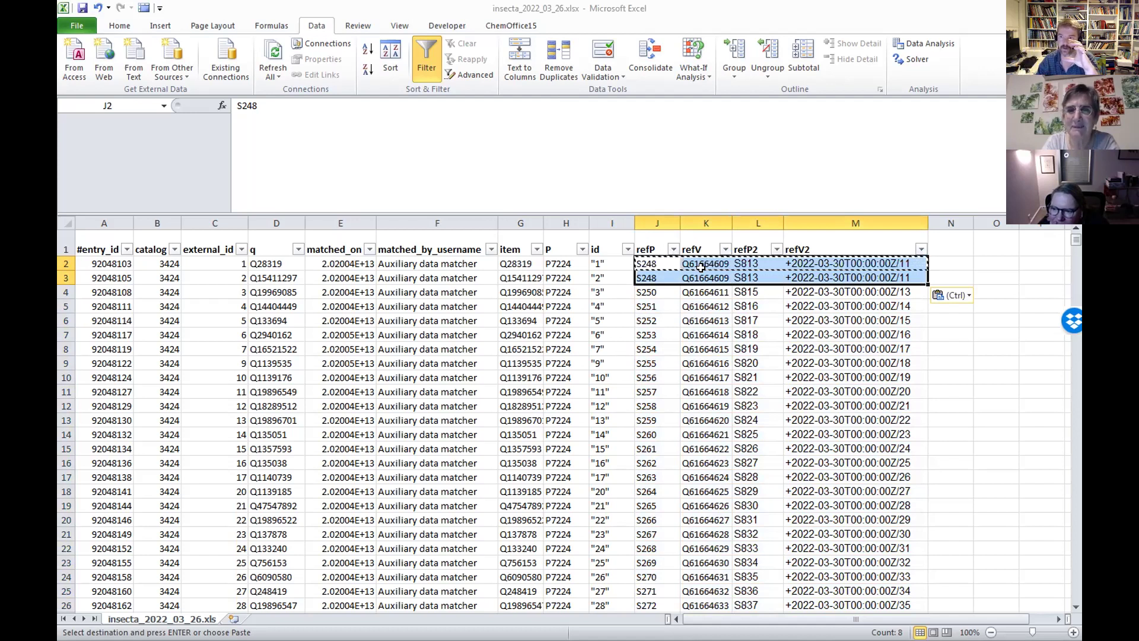
{"action": "double_click", "coordinate": [927, 282]}
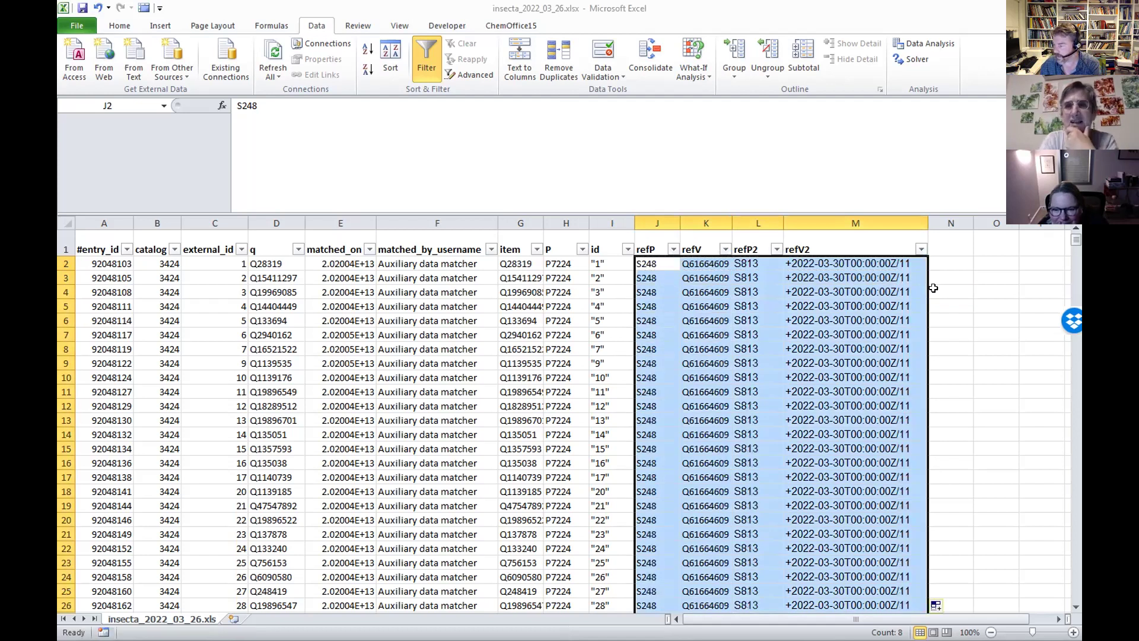
{"action": "left_click", "coordinate": [968, 321]}
{"action": "left_click", "coordinate": [677, 266]}
{"action": "left_click_drag", "start_coordinate": [678, 268], "coordinate": [829, 278]}
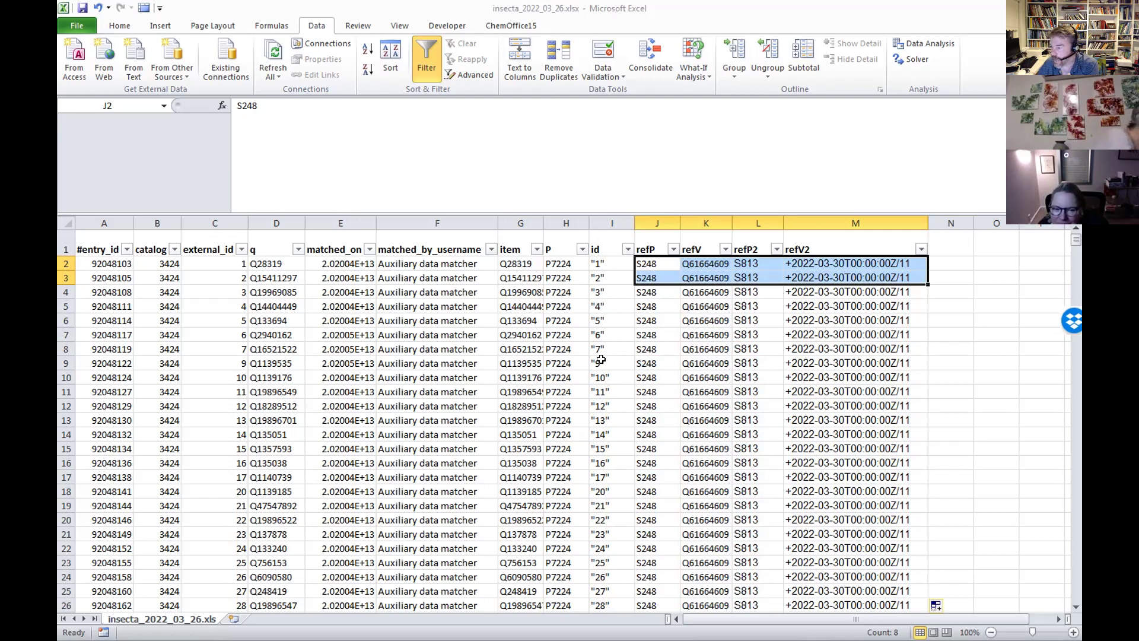
{"action": "scroll", "coordinate": [604, 372], "scroll_direction": "up", "scroll_amount": 5}
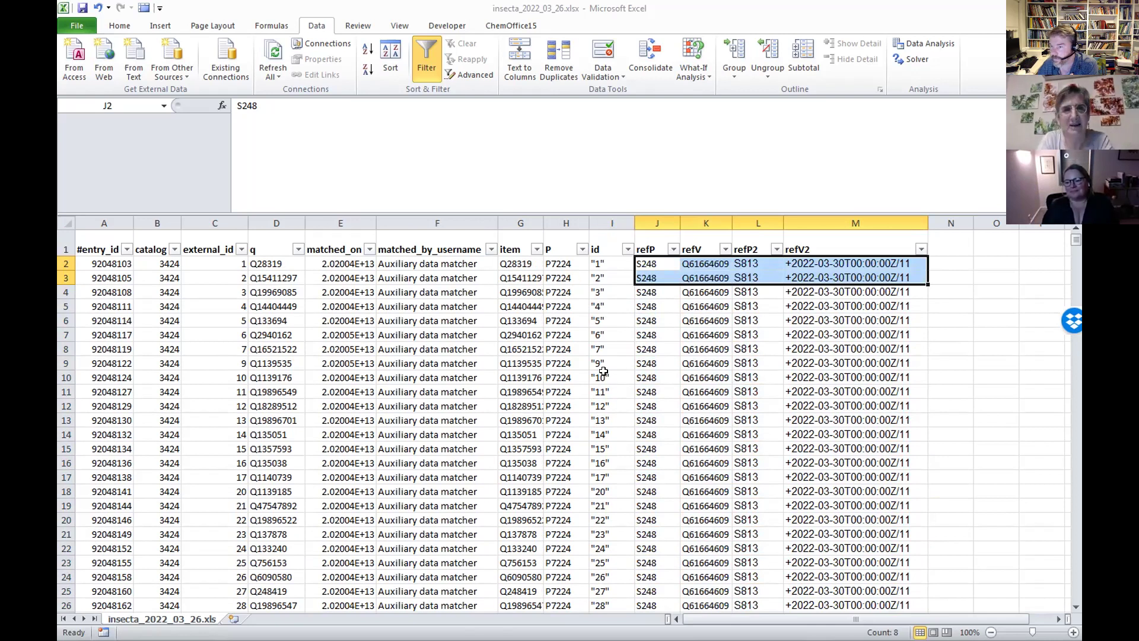
{"action": "left_click", "coordinate": [701, 321]}
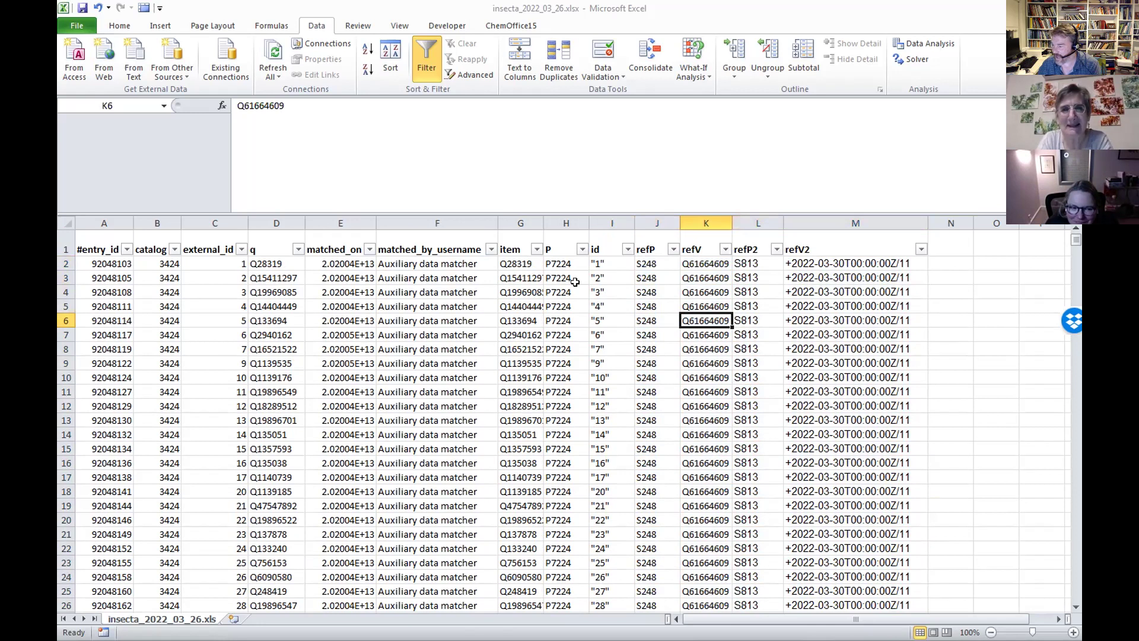
- Copy the unfiltered statement block from item to refV2 in rows 2 to 100 (G2:M100)
{"action": "left_click_drag", "start_coordinate": [522, 266], "coordinate": [817, 532]}
{"action": "key", "text": "ctrl+c"}
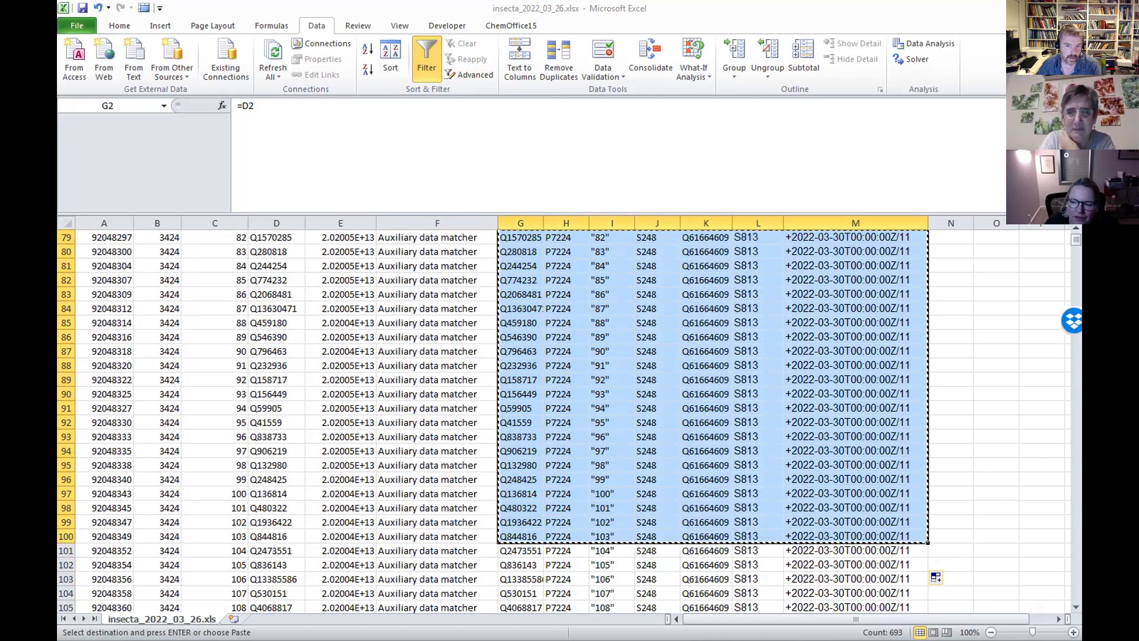
{"action": "left_click_drag", "start_coordinate": [1076, 240], "coordinate": [1075, 236]}
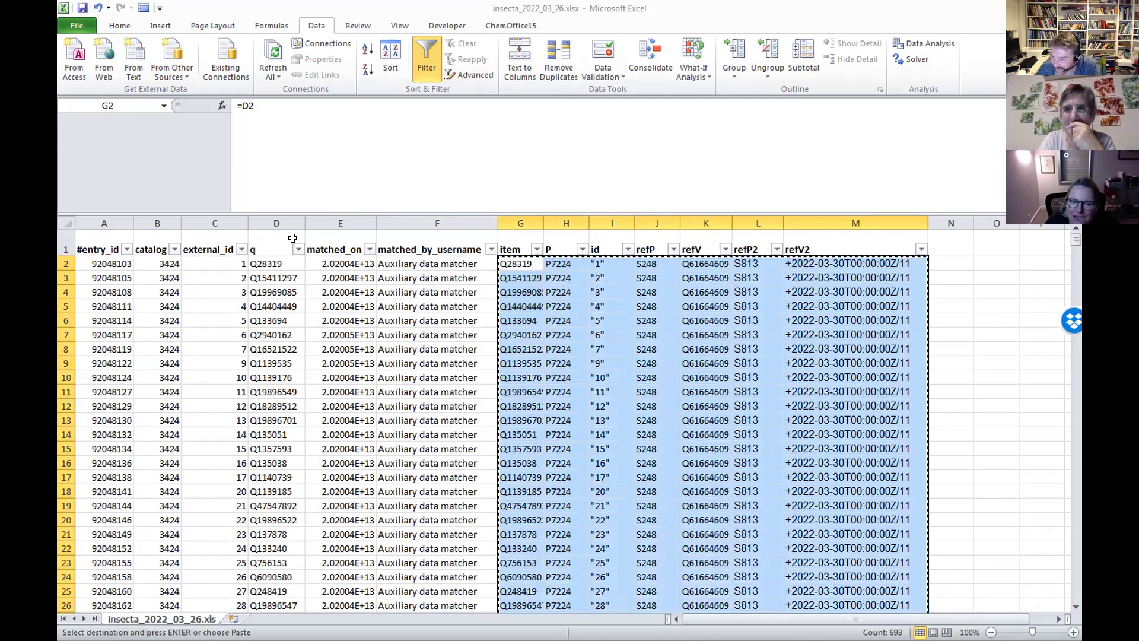
- Filter out the automatic entries in matched_by_username and the last listed value in the q column
{"action": "left_click", "coordinate": [252, 280]}
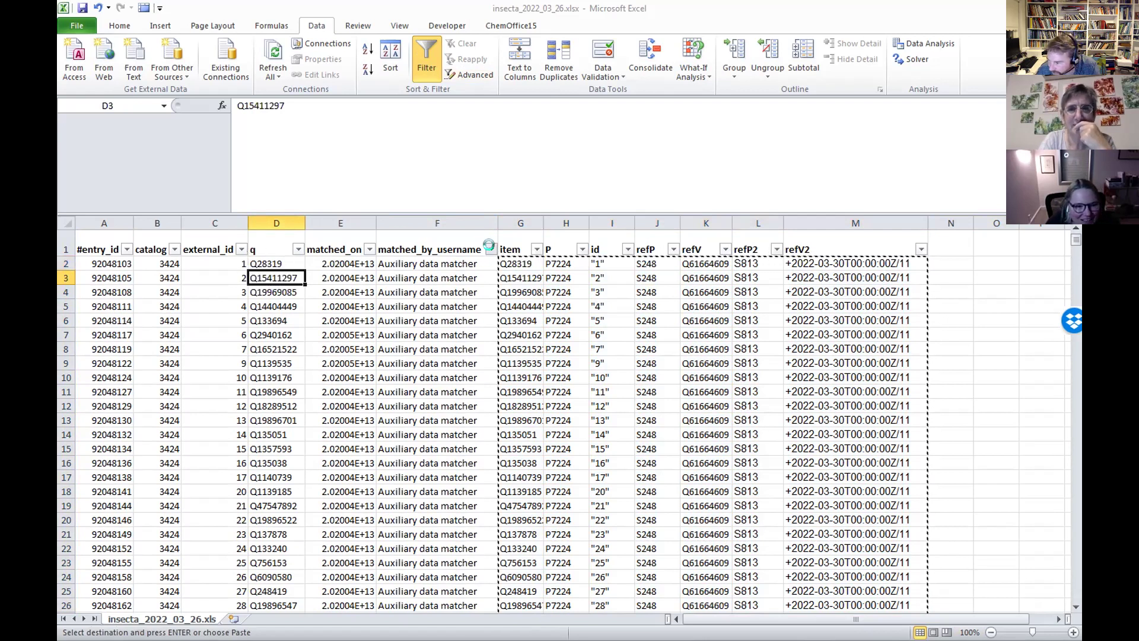
{"action": "left_click", "coordinate": [492, 250]}
{"action": "left_click", "coordinate": [369, 449]}
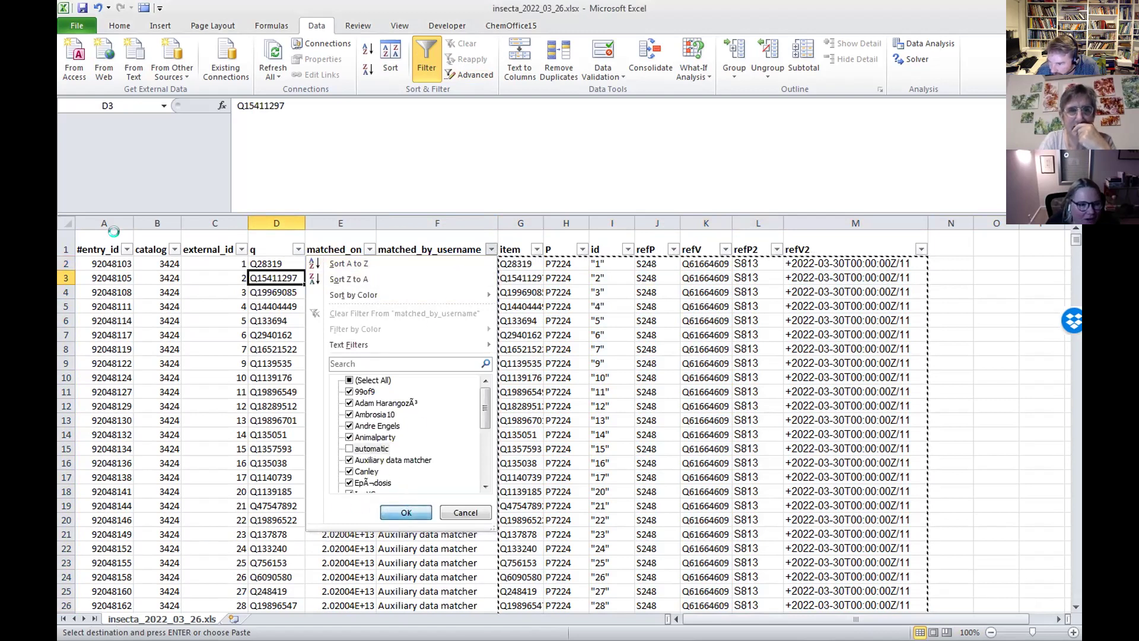
{"action": "left_click", "coordinate": [298, 249]}
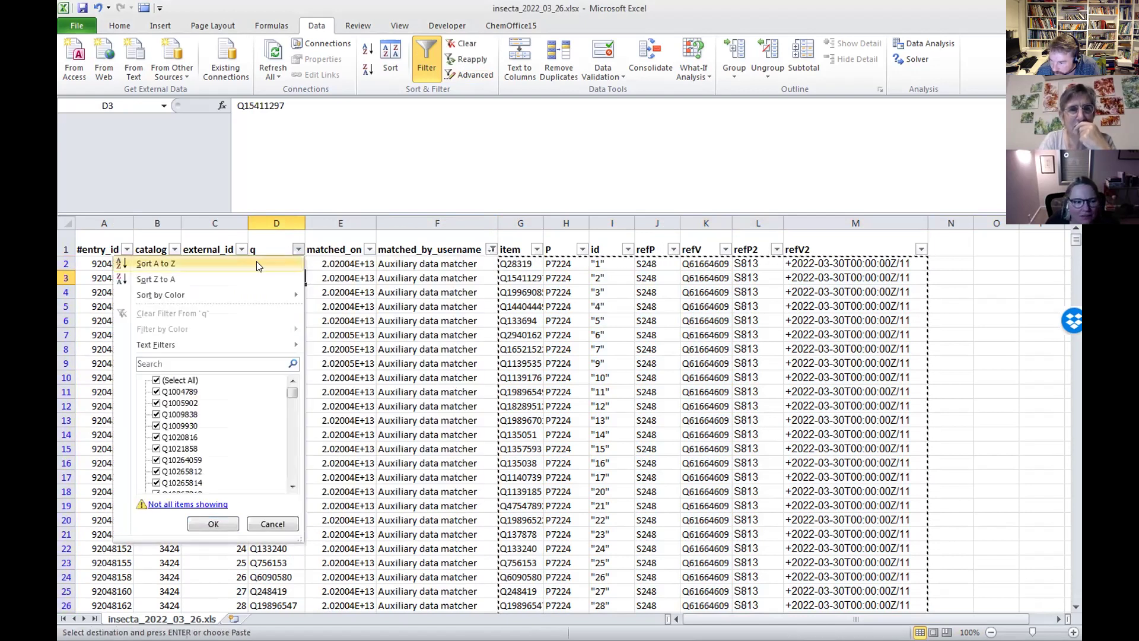
{"action": "left_click_drag", "start_coordinate": [297, 395], "coordinate": [288, 485]}
{"action": "left_click", "coordinate": [157, 482]}
{"action": "left_click", "coordinate": [199, 522]}
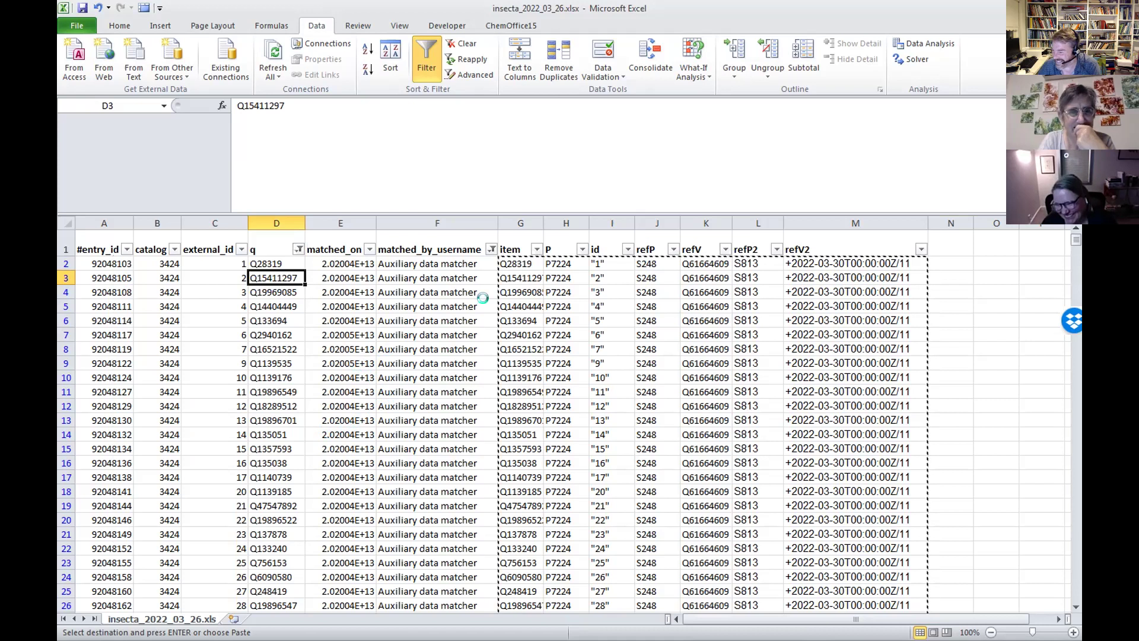
{"action": "left_click", "coordinate": [977, 303]}
{"action": "left_click", "coordinate": [953, 330]}
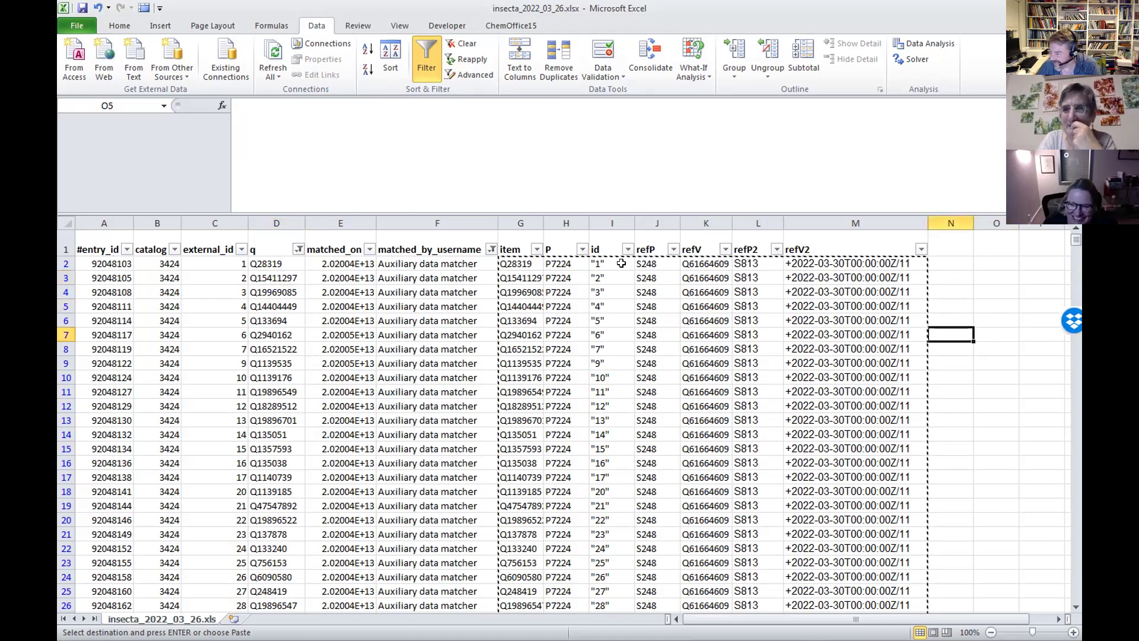
- Copy the filtered statement block G2:M100 and switch to the QuickStatements page in the browser
{"action": "left_click_drag", "start_coordinate": [519, 264], "coordinate": [805, 489]}
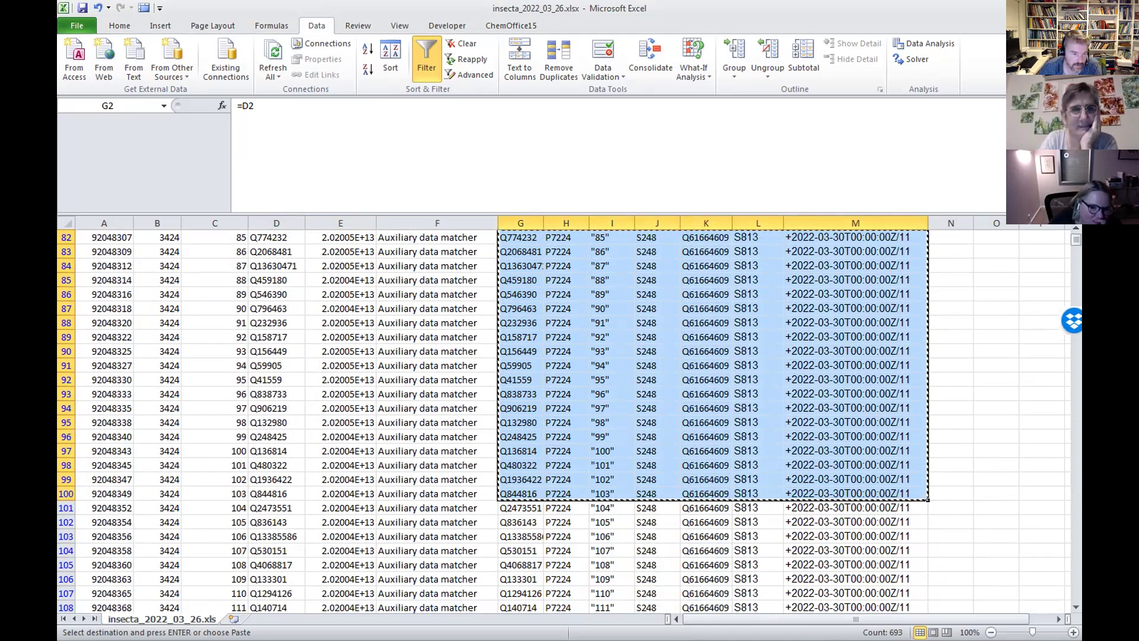
{"action": "key", "text": "alt+Tab"}
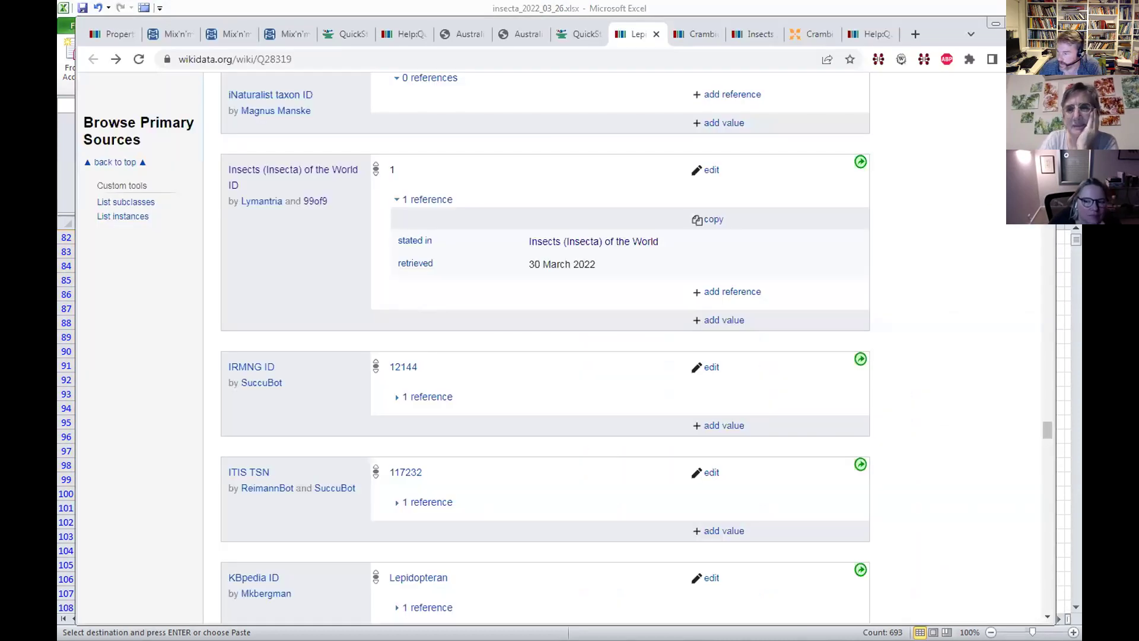
{"action": "left_click", "coordinate": [585, 43]}
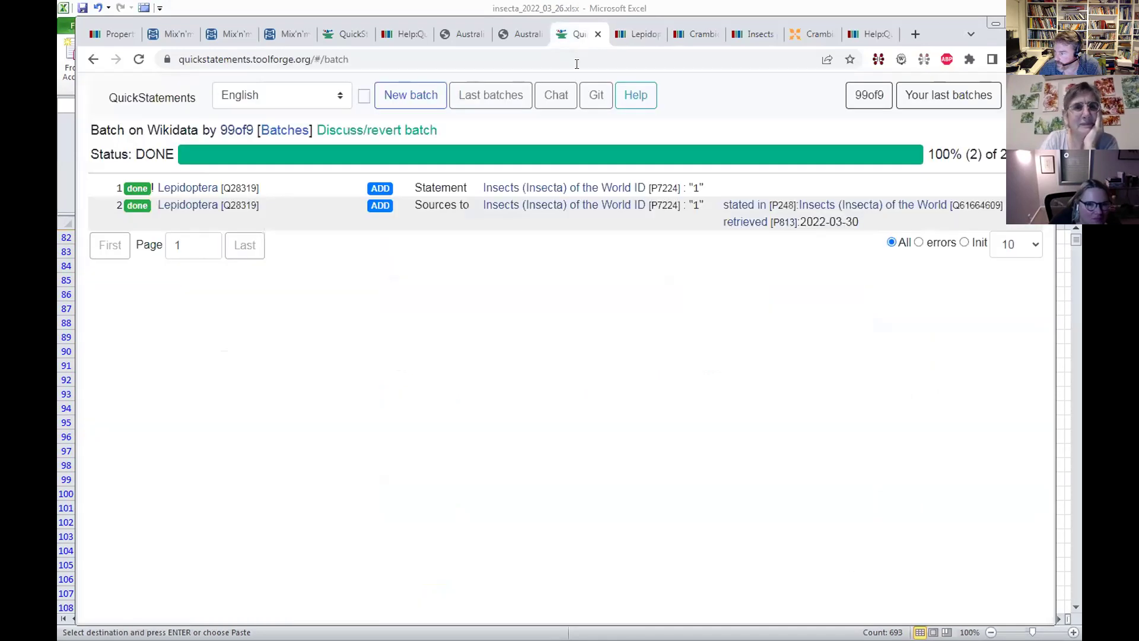
- Import the copied statements as V1 commands in a new Wikidata batch and run it
{"action": "left_click", "coordinate": [396, 101]}
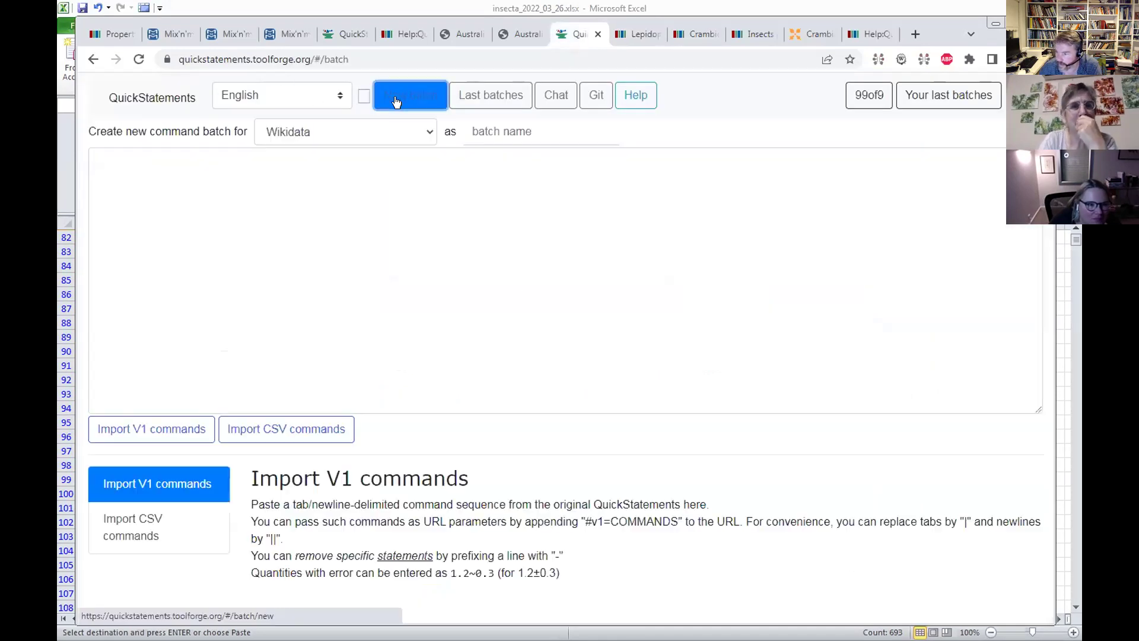
{"action": "left_click", "coordinate": [294, 261]}
{"action": "key", "text": "ctrl+v"}
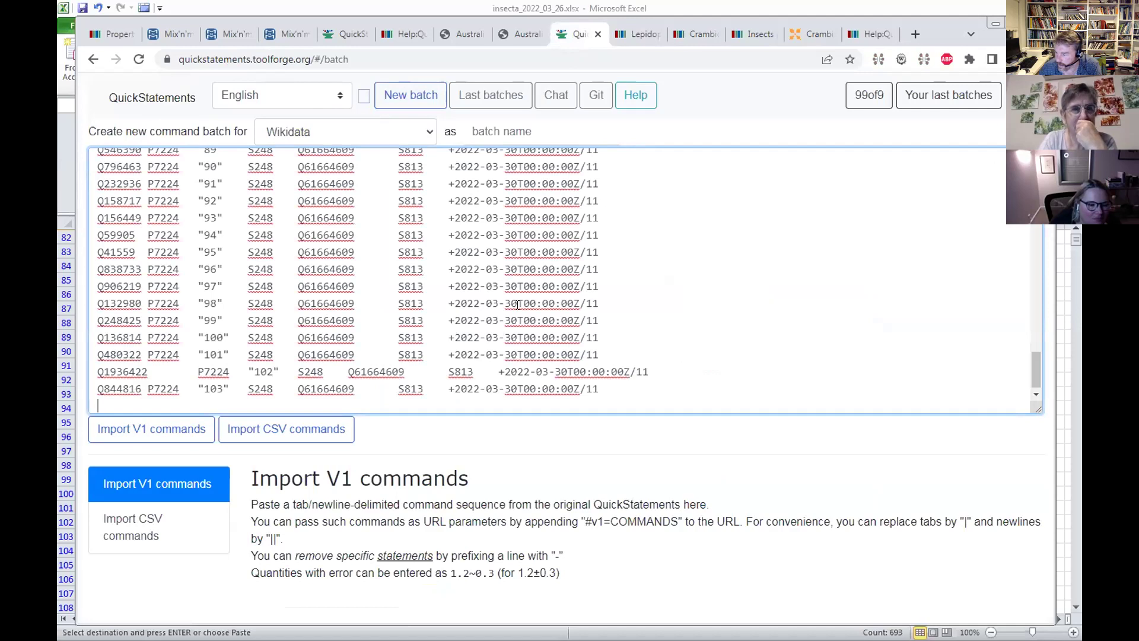
{"action": "left_click", "coordinate": [146, 431]}
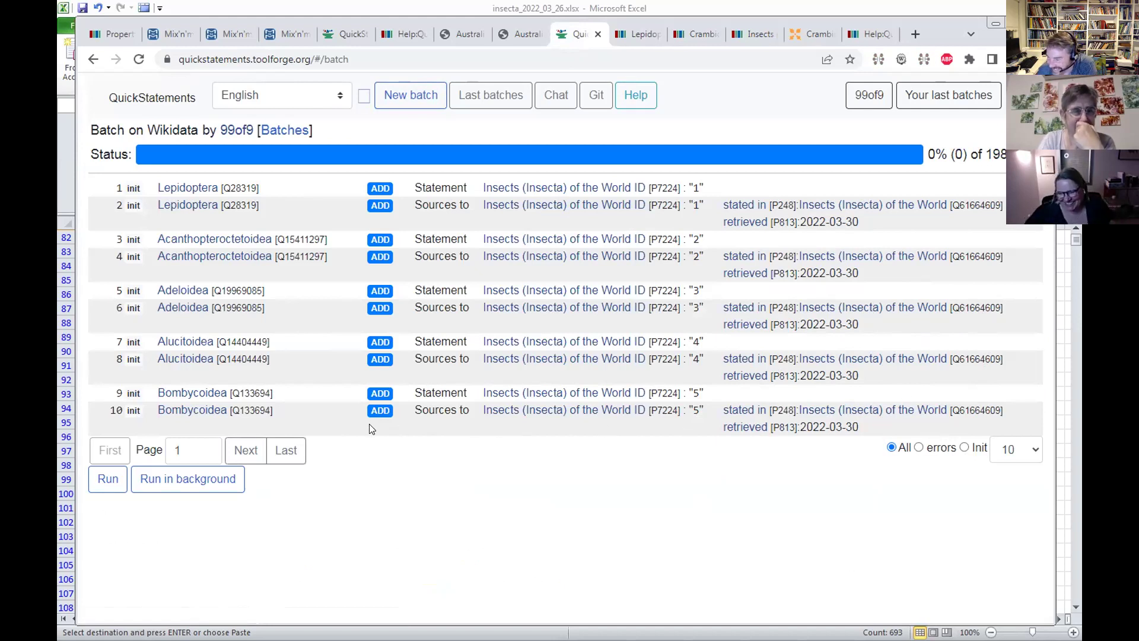
{"action": "left_click", "coordinate": [110, 482]}
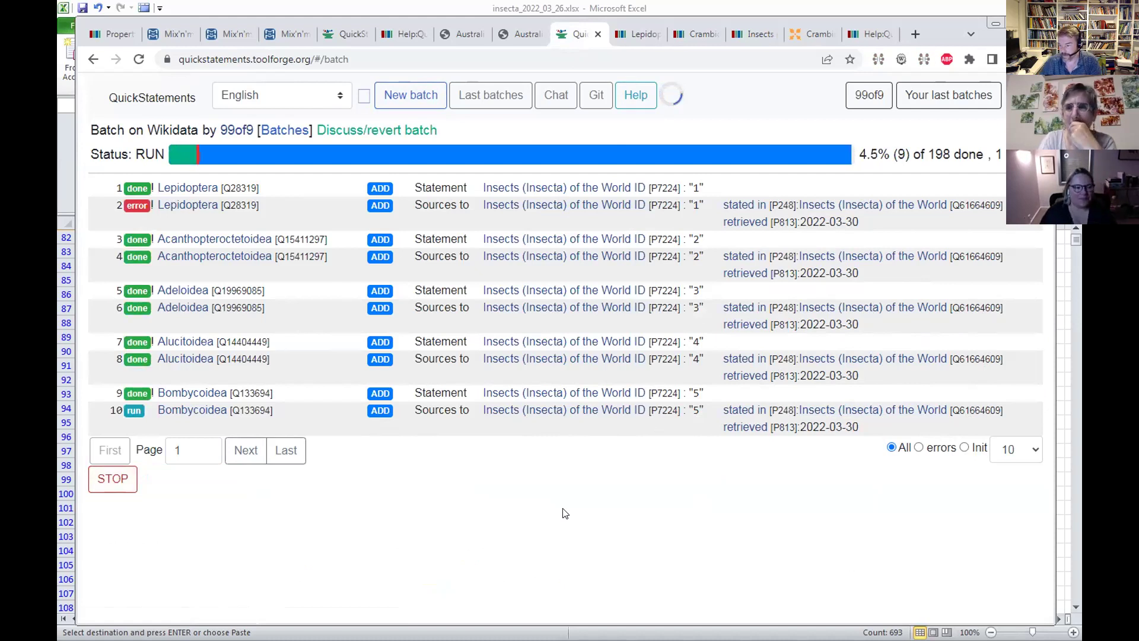
- Show 500 commands per page and look through the running batch's command list down to its last entry
{"action": "left_click", "coordinate": [1018, 452]}
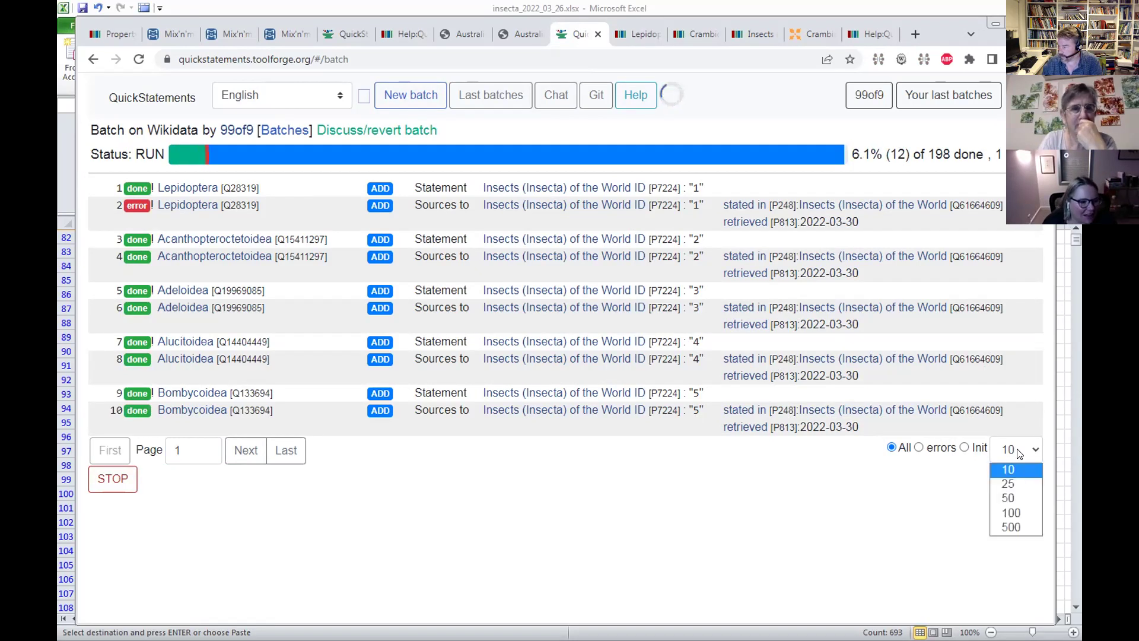
{"action": "left_click", "coordinate": [1008, 526]}
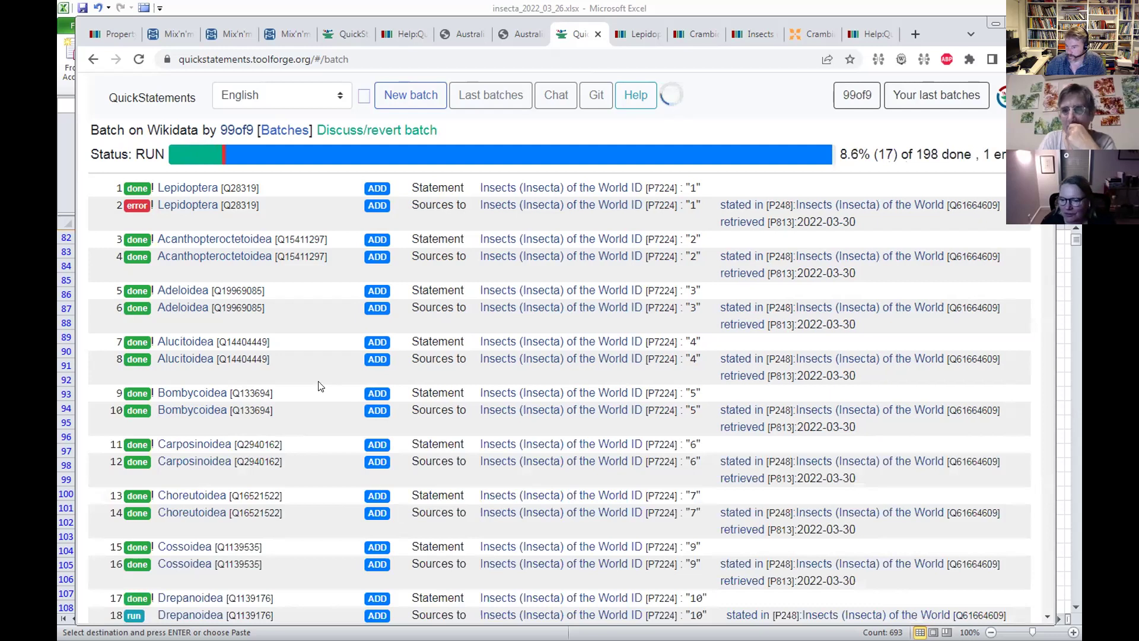
{"action": "scroll", "coordinate": [321, 388], "scroll_direction": "down", "scroll_amount": 5}
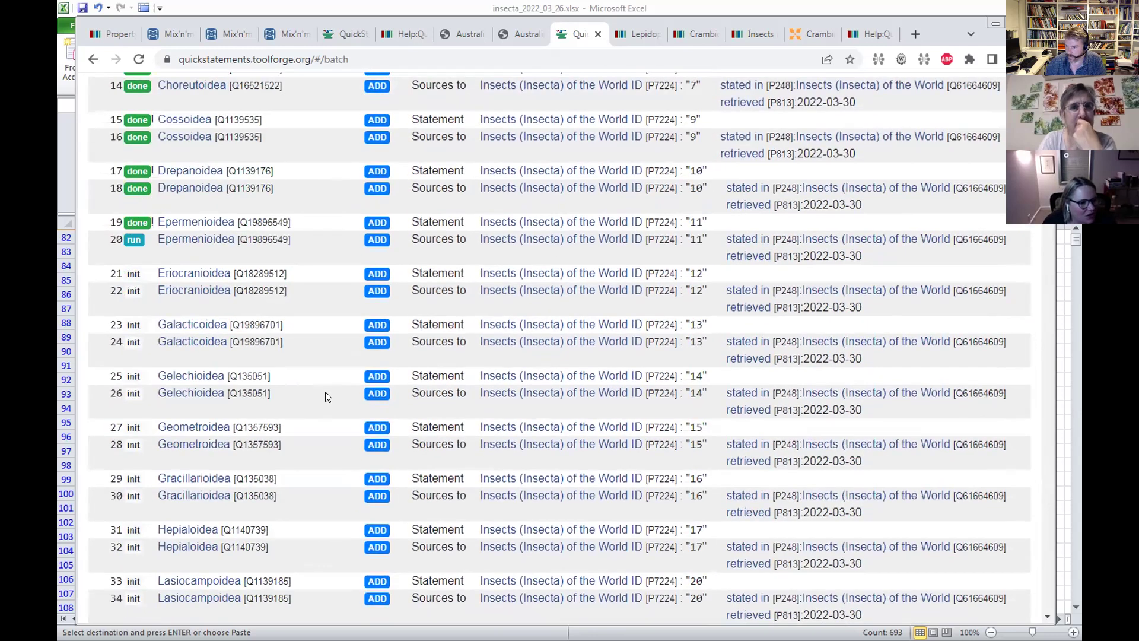
{"action": "scroll", "coordinate": [325, 396], "scroll_direction": "down", "scroll_amount": 2}
{"action": "scroll", "coordinate": [325, 397], "scroll_direction": "down", "scroll_amount": 1}
{"action": "scroll", "coordinate": [326, 396], "scroll_direction": "down", "scroll_amount": 2}
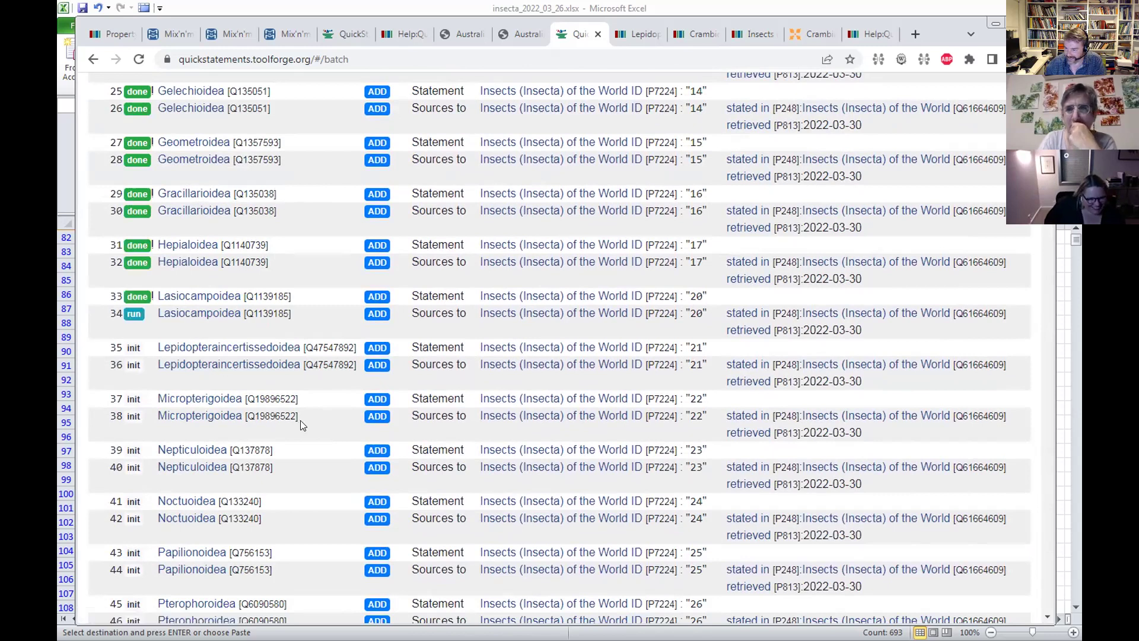
{"action": "scroll", "coordinate": [300, 420], "scroll_direction": "down", "scroll_amount": 2}
{"action": "scroll", "coordinate": [300, 415], "scroll_direction": "down", "scroll_amount": 4}
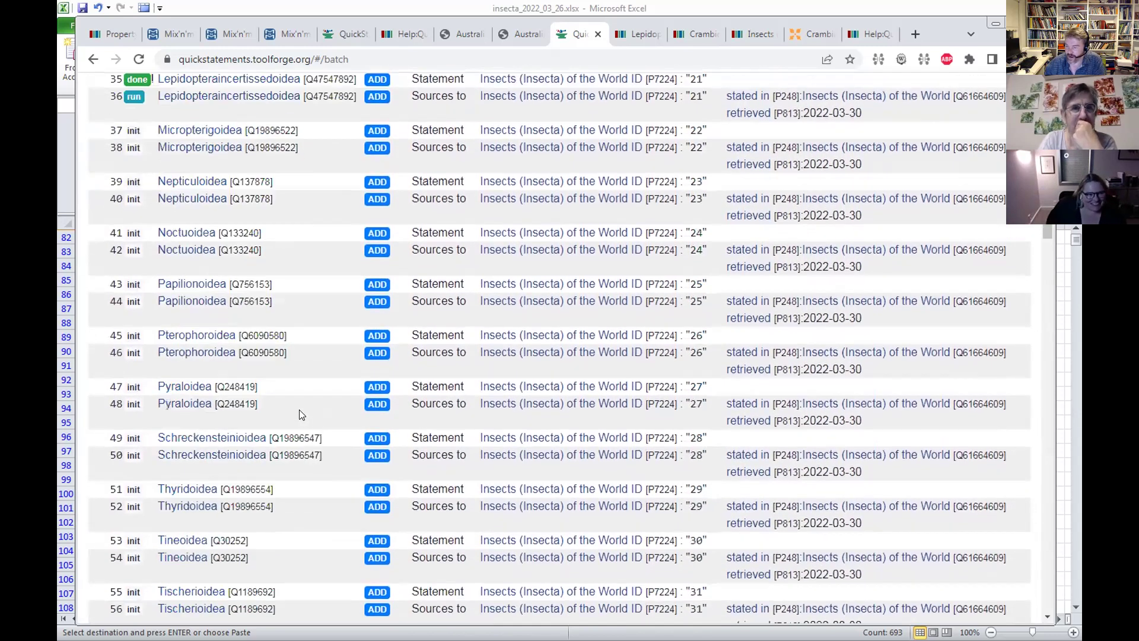
{"action": "scroll", "coordinate": [300, 414], "scroll_direction": "down", "scroll_amount": 10}
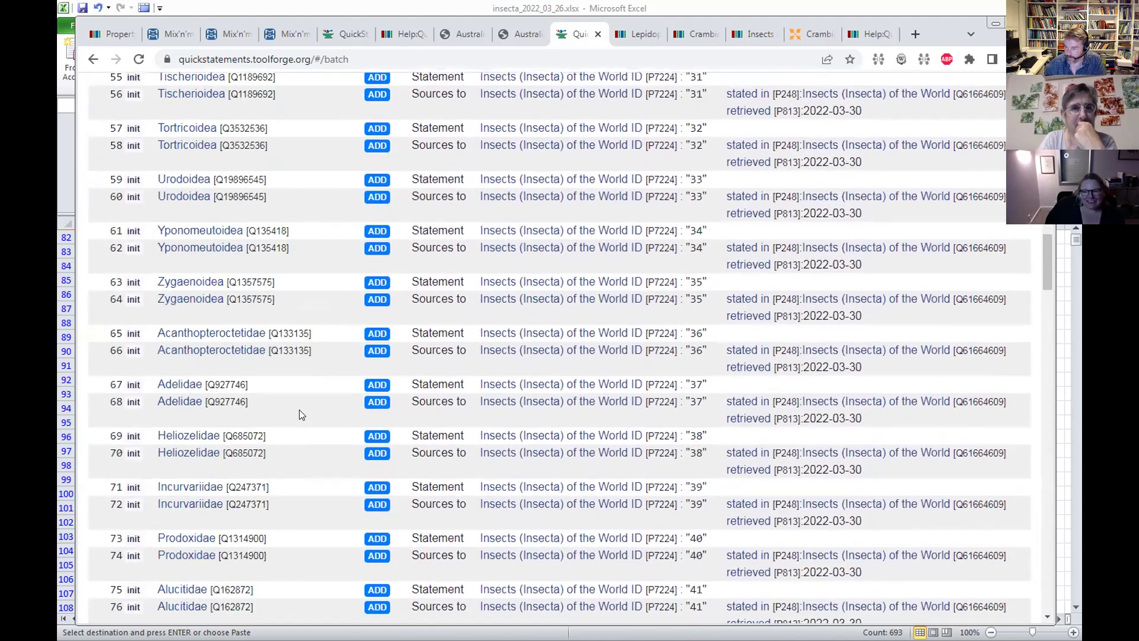
{"action": "scroll", "coordinate": [299, 414], "scroll_direction": "down", "scroll_amount": 7}
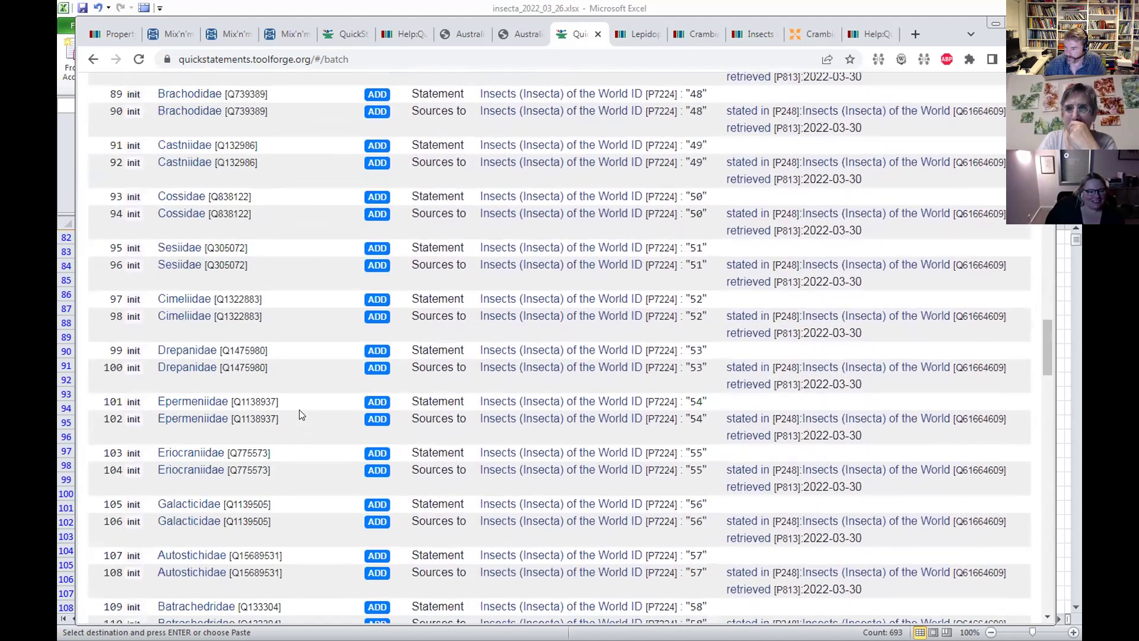
{"action": "scroll", "coordinate": [301, 414], "scroll_direction": "up", "scroll_amount": 16}
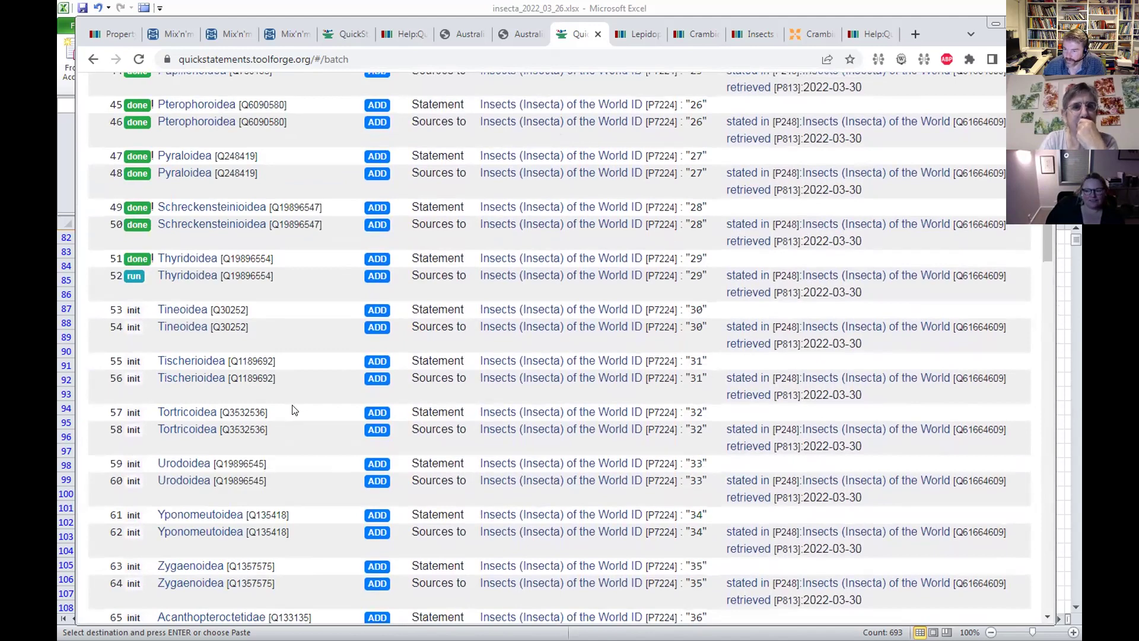
{"action": "scroll", "coordinate": [293, 406], "scroll_direction": "down", "scroll_amount": 20}
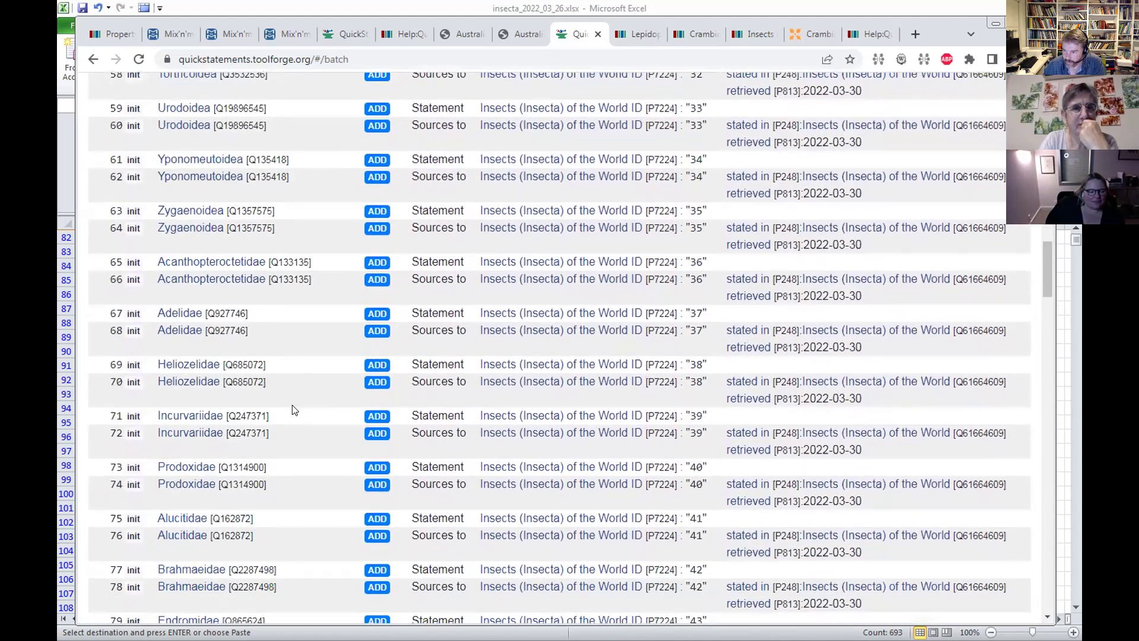
{"action": "scroll", "coordinate": [291, 405], "scroll_direction": "down", "scroll_amount": 20}
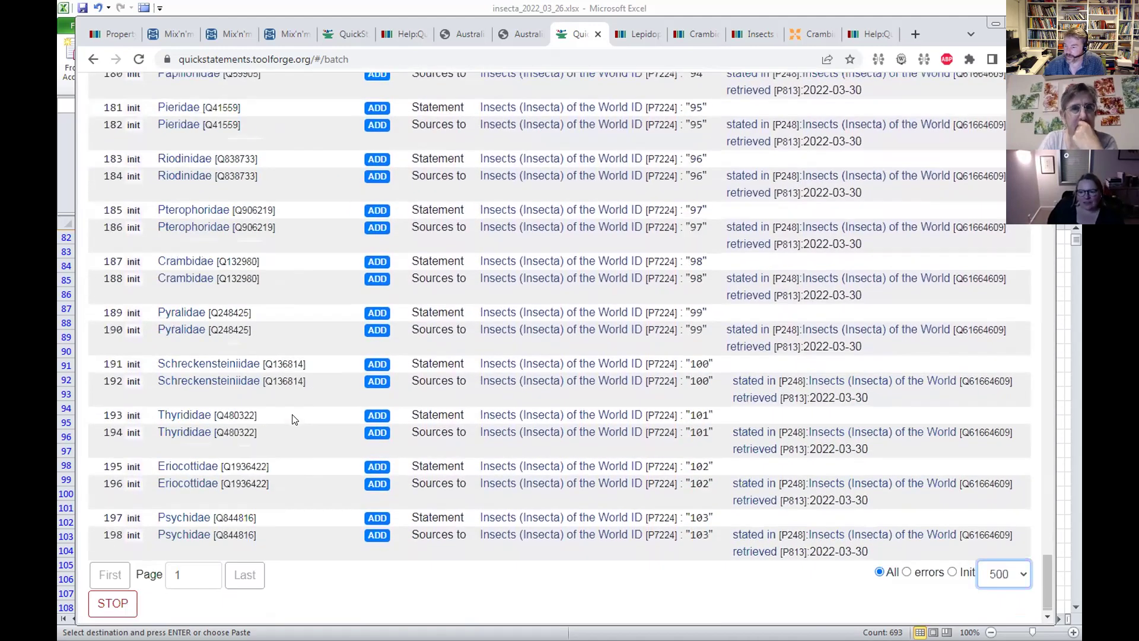
- Follow the execution status of the batch's commands from the mid-list families through to the final Psychidae entry
{"action": "scroll", "coordinate": [292, 414], "scroll_direction": "up", "scroll_amount": 20}
{"action": "scroll", "coordinate": [292, 416], "scroll_direction": "up", "scroll_amount": 20}
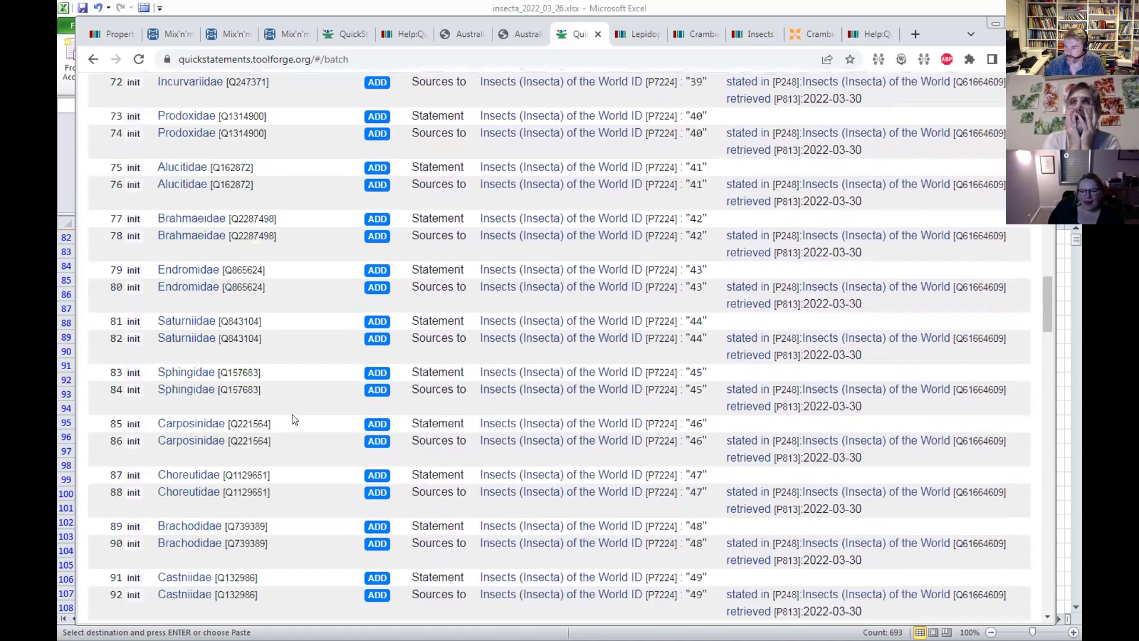
{"action": "scroll", "coordinate": [292, 414], "scroll_direction": "up", "scroll_amount": 7}
{"action": "scroll", "coordinate": [292, 414], "scroll_direction": "down", "scroll_amount": 3}
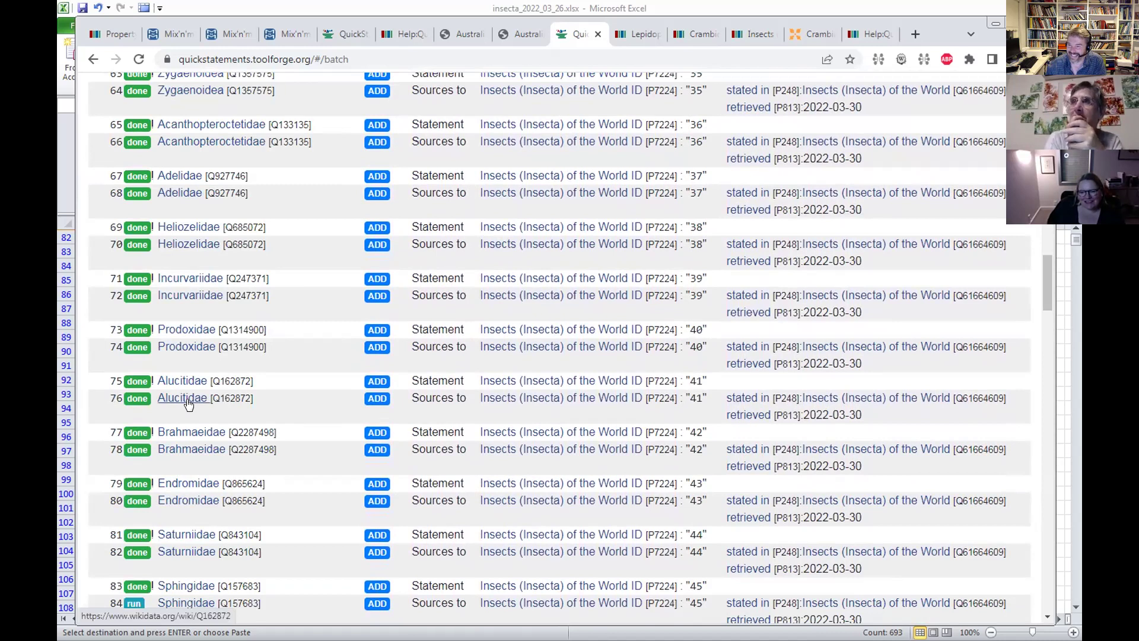
{"action": "scroll", "coordinate": [187, 400], "scroll_direction": "down", "scroll_amount": 6}
{"action": "scroll", "coordinate": [188, 400], "scroll_direction": "down", "scroll_amount": 3}
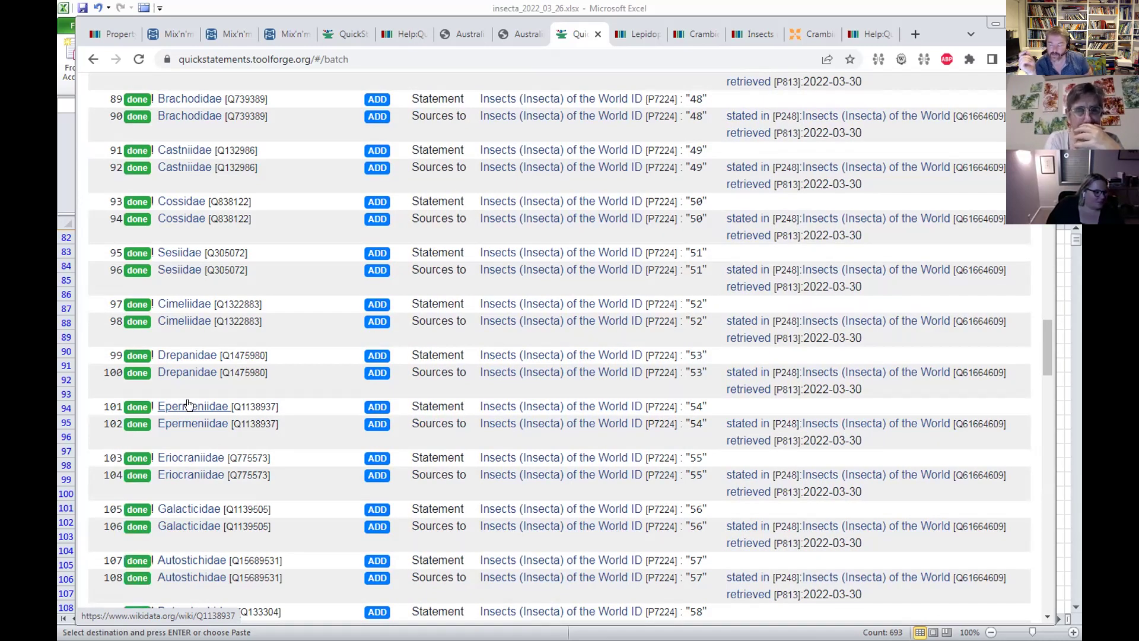
{"action": "scroll", "coordinate": [399, 287], "scroll_direction": "down", "scroll_amount": 7}
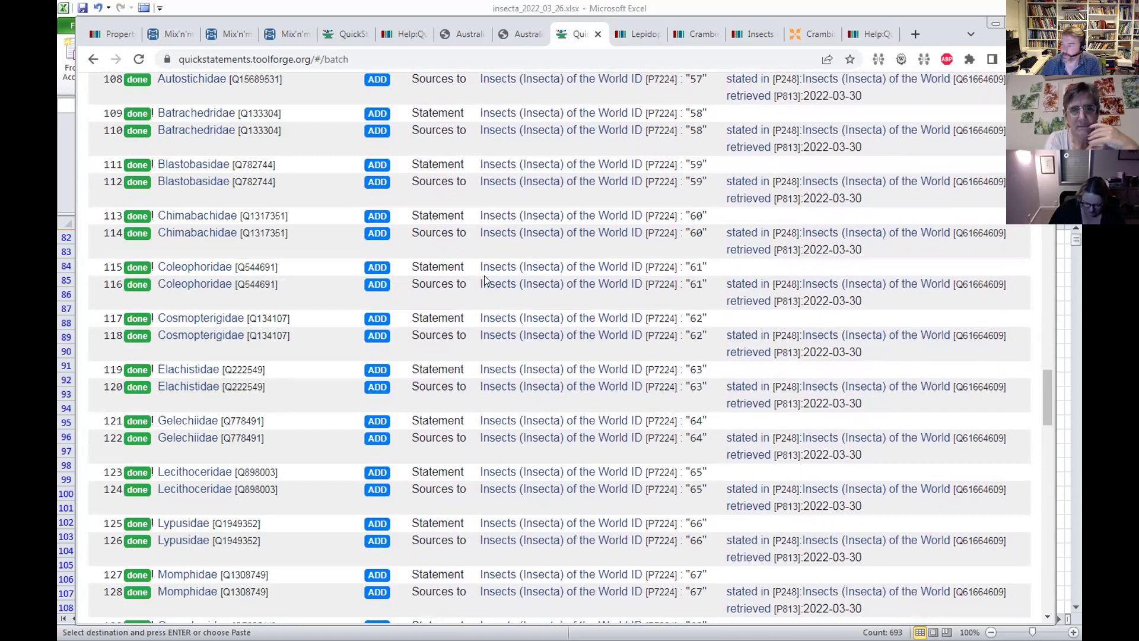
{"action": "scroll", "coordinate": [480, 285], "scroll_direction": "down", "scroll_amount": 13}
{"action": "scroll", "coordinate": [478, 304], "scroll_direction": "up", "scroll_amount": 2}
{"action": "scroll", "coordinate": [478, 304], "scroll_direction": "up", "scroll_amount": 3}
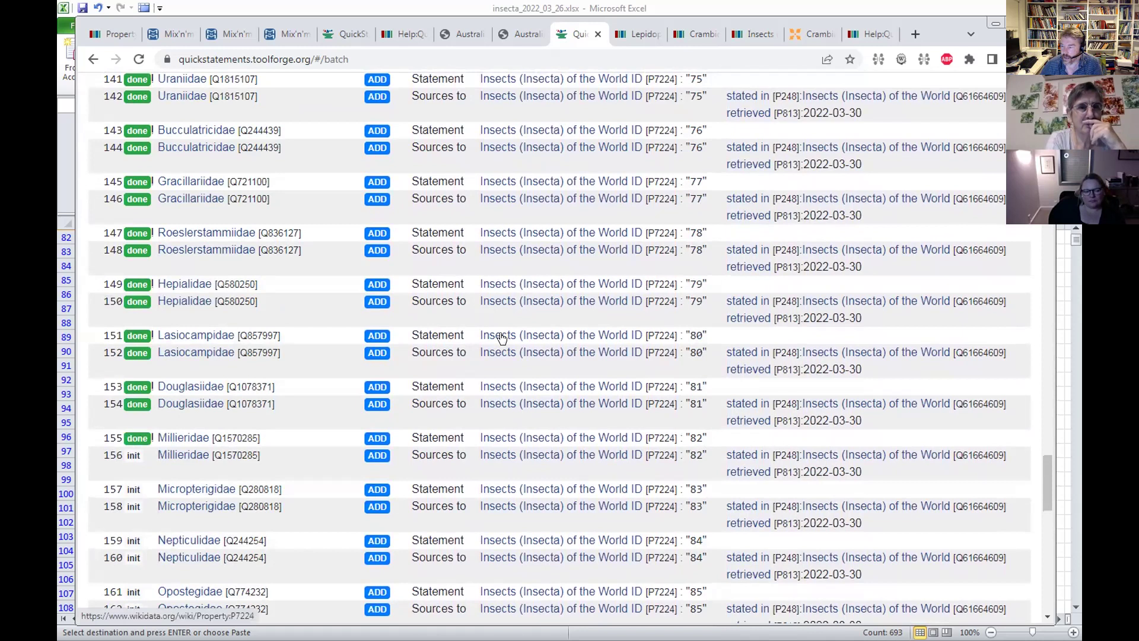
{"action": "scroll", "coordinate": [502, 337], "scroll_direction": "down", "scroll_amount": 1}
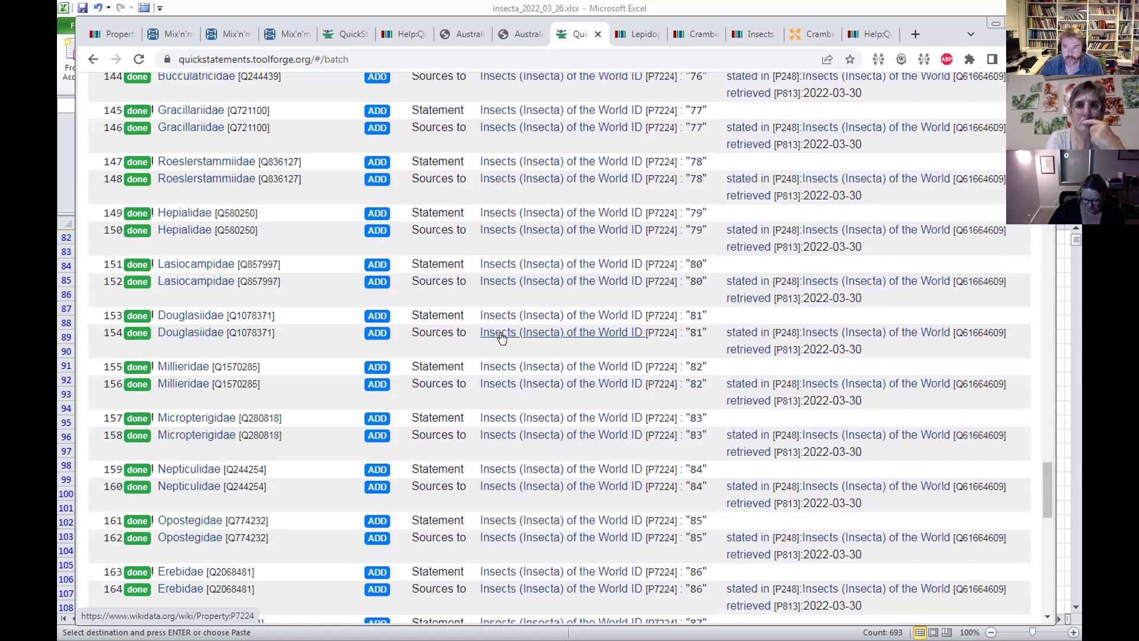
{"action": "scroll", "coordinate": [502, 337], "scroll_direction": "down", "scroll_amount": 14}
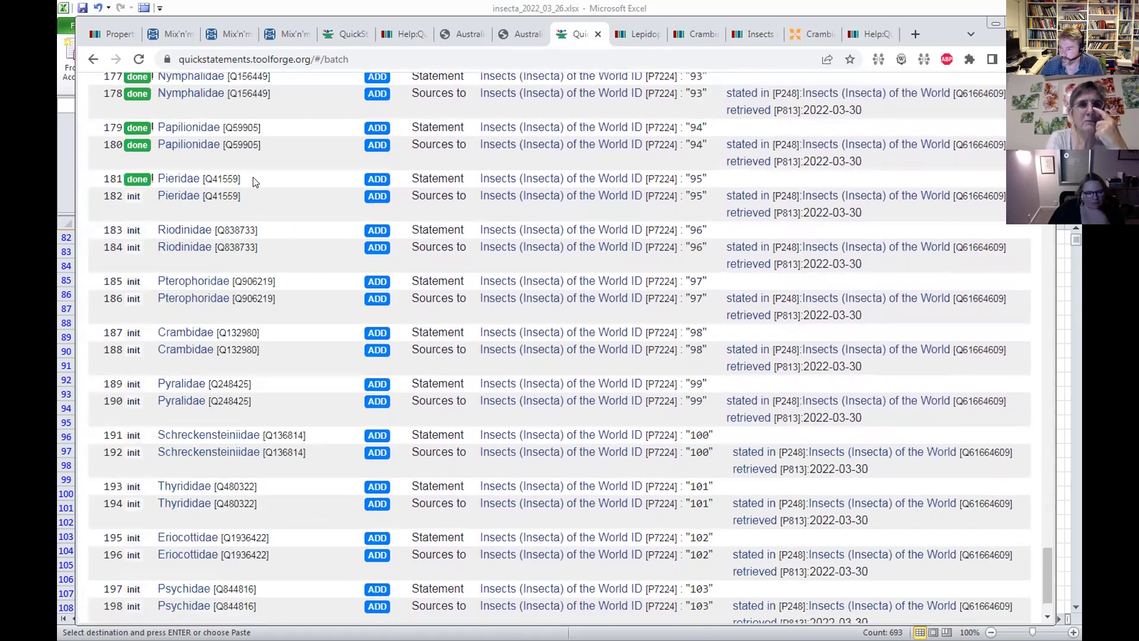
{"action": "scroll", "coordinate": [254, 182], "scroll_direction": "down", "scroll_amount": 2}
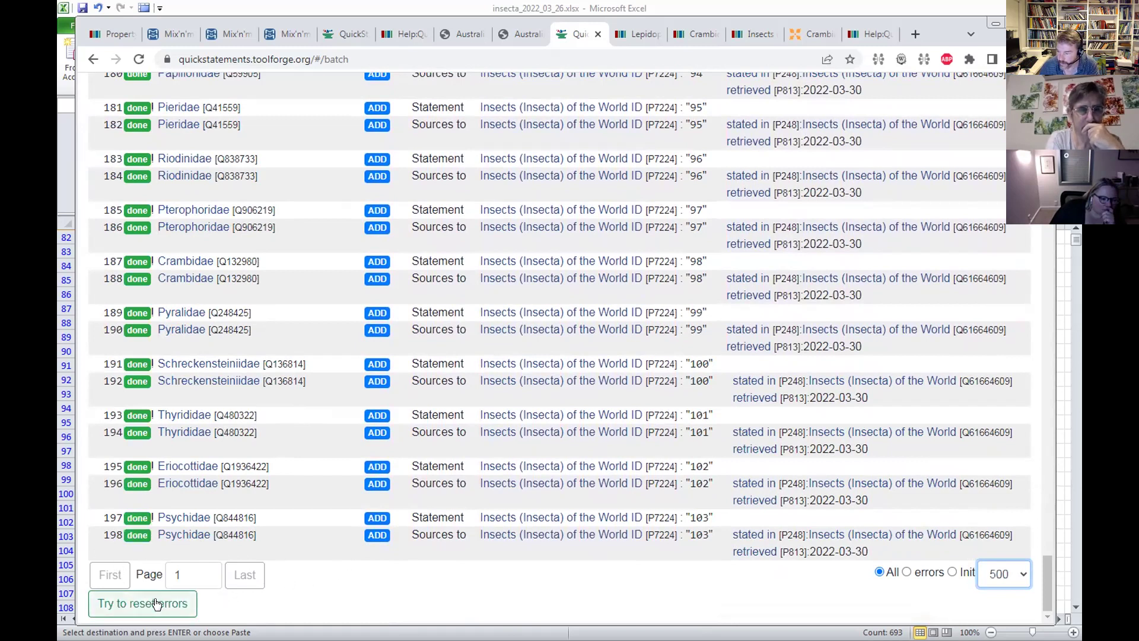
- Check the error message on the second Lepidoptera command, and return to the QuickStatements start page
{"action": "left_click_drag", "start_coordinate": [1048, 564], "coordinate": [1044, 83]}
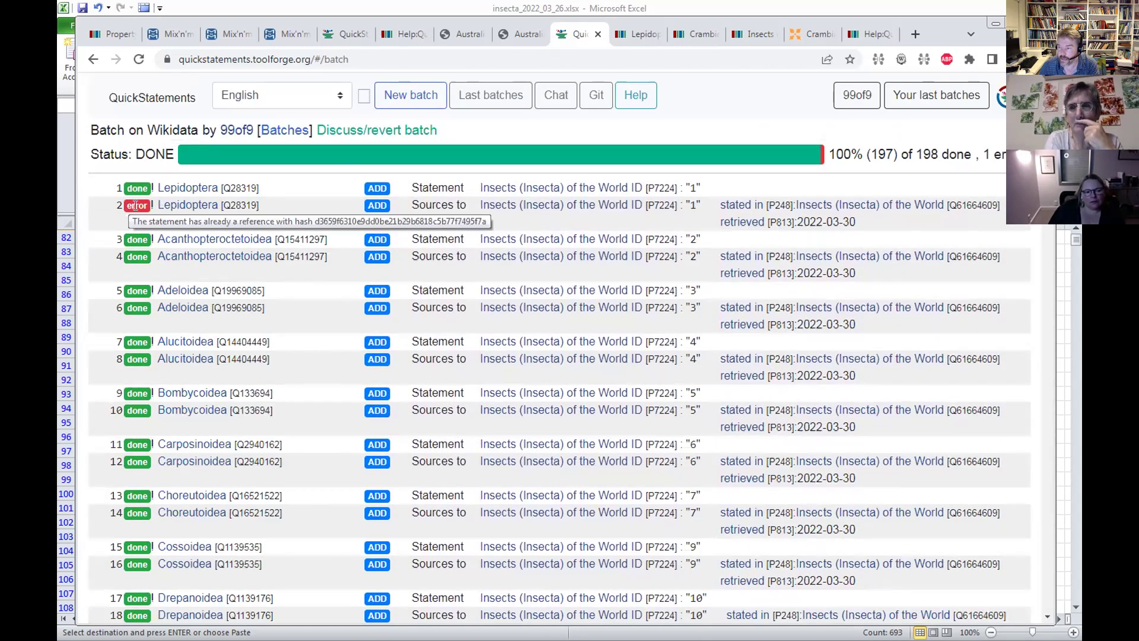
{"action": "mouse_move", "coordinate": [153, 209]}
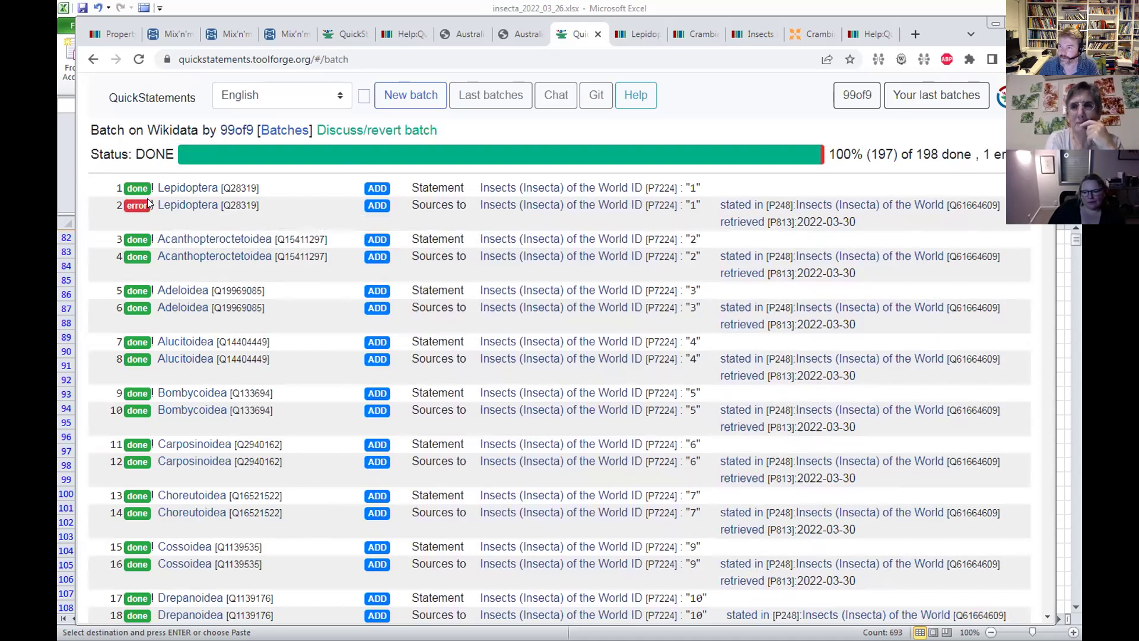
{"action": "left_click", "coordinate": [159, 101]}
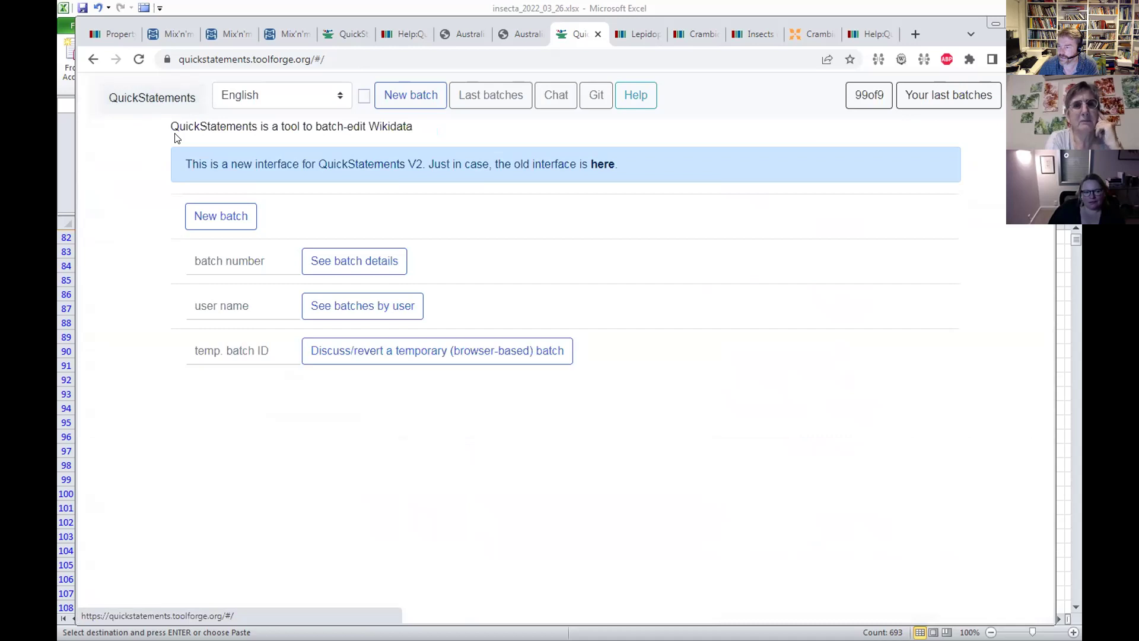
- Switch to the Excel spreadsheet and copy the last three visible statement rows from item to retrieval date (G855734:M855737)
{"action": "key", "text": "alt+Tab"}
{"action": "left_click_drag", "start_coordinate": [1074, 240], "coordinate": [1065, 611]}
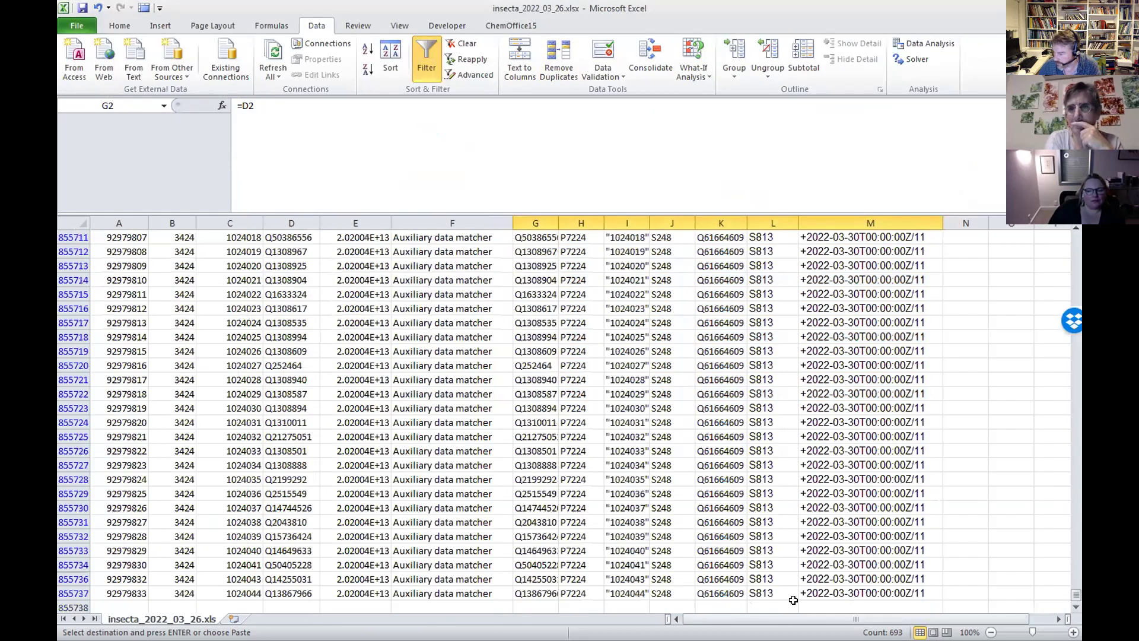
{"action": "left_click_drag", "start_coordinate": [825, 594], "coordinate": [462, 539]}
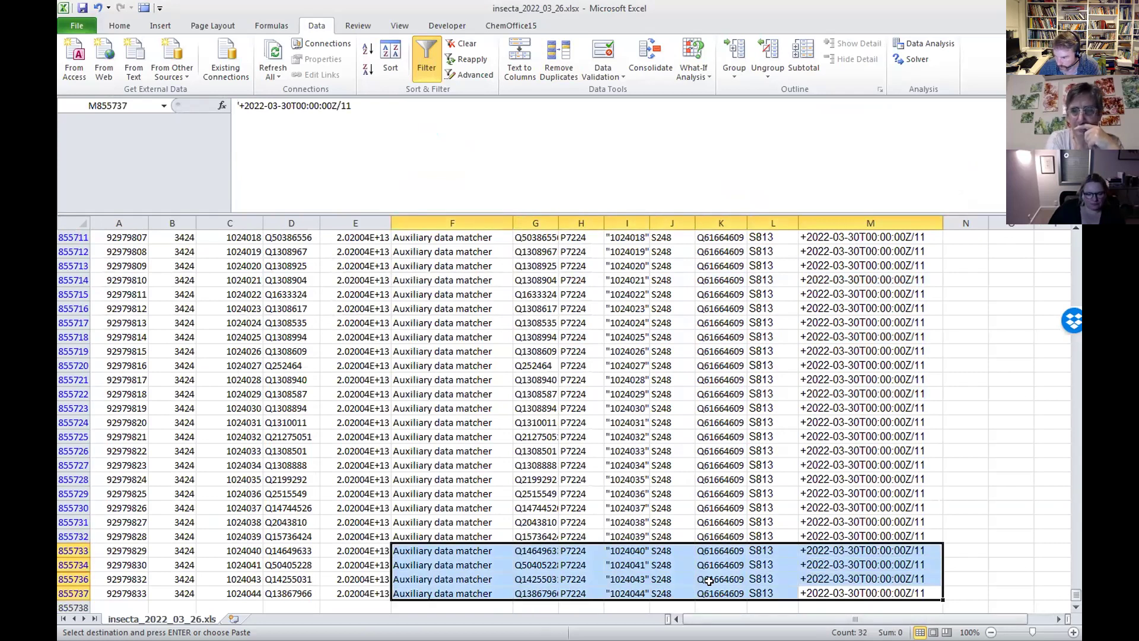
{"action": "left_click_drag", "start_coordinate": [529, 592], "coordinate": [837, 564]}
{"action": "key", "text": "ctrl+c"}
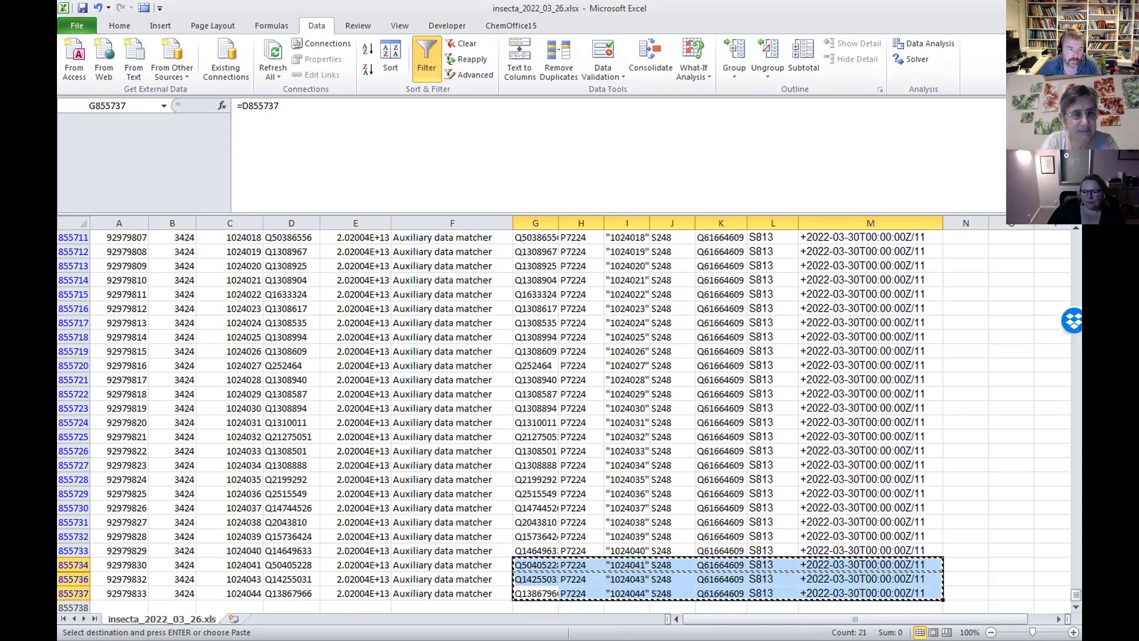
- Switch to QuickStatements in the browser, import the three copied rows as V1 commands in a new Wikidata batch and run it
{"action": "key", "text": "alt+Tab"}
{"action": "left_click", "coordinate": [410, 95]}
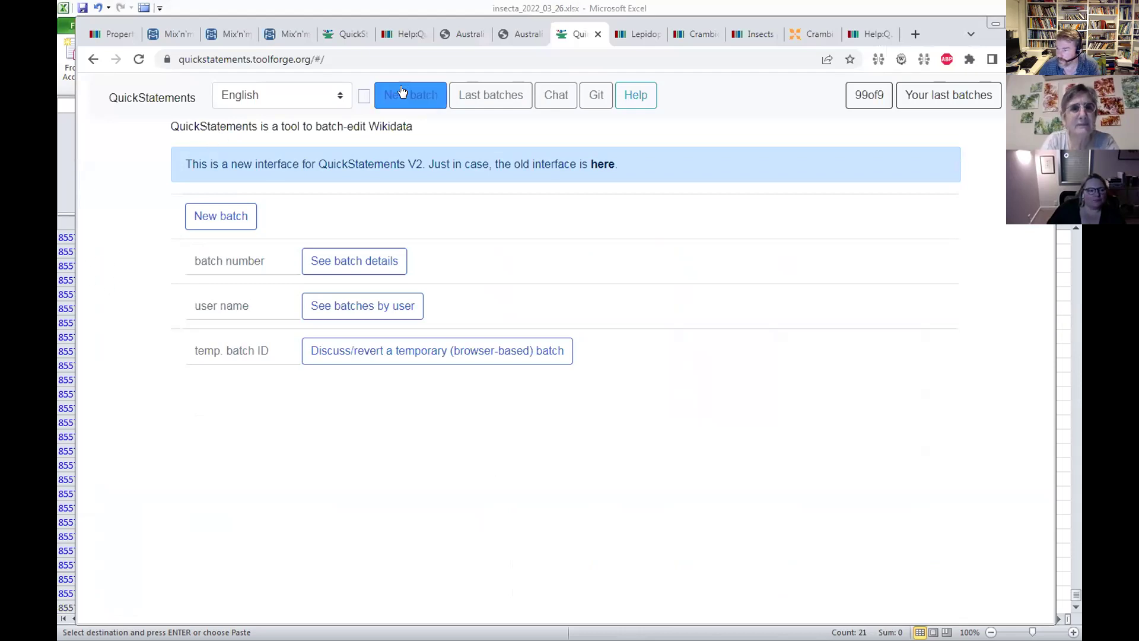
{"action": "key", "text": "ctrl+v"}
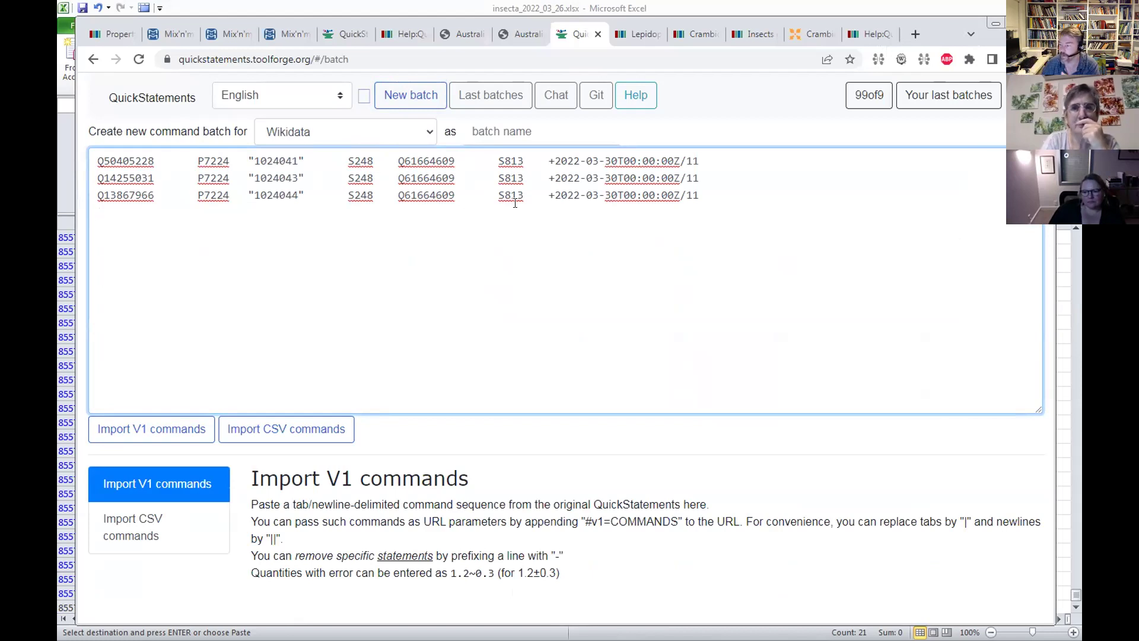
{"action": "left_click", "coordinate": [132, 428]}
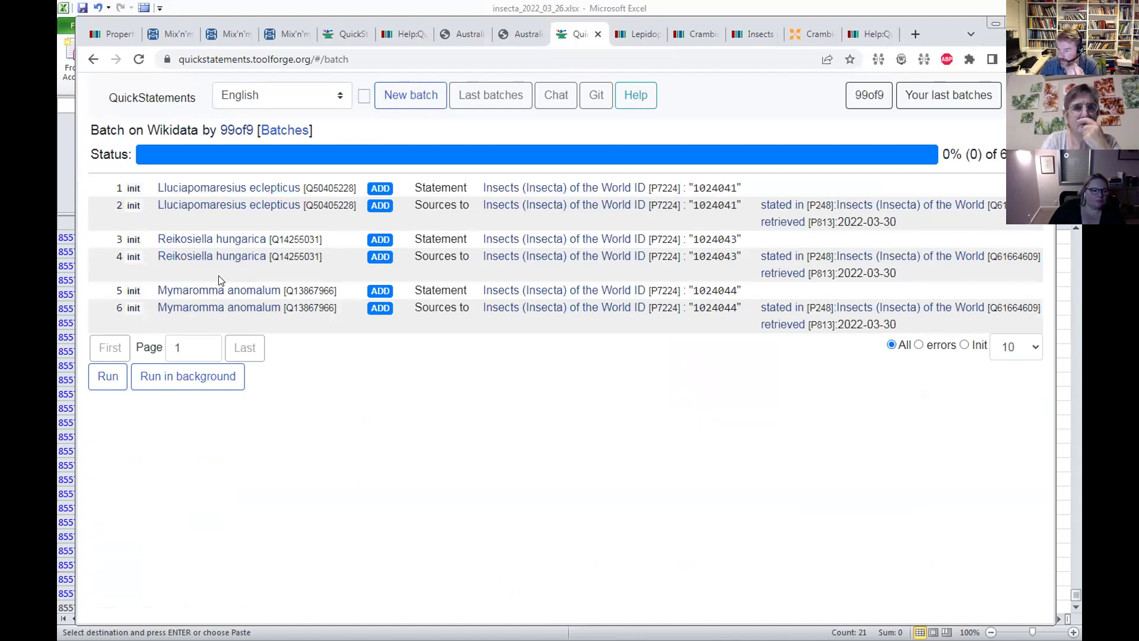
{"action": "left_click", "coordinate": [96, 383]}
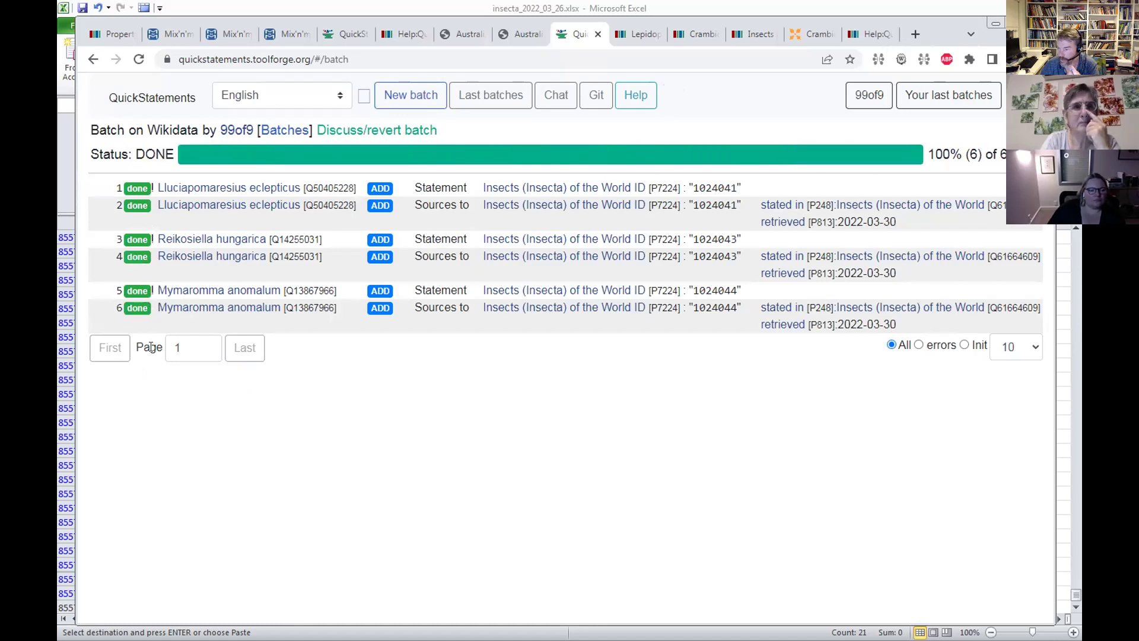
- Open the Mymaromma anomalum item from the batch in a new tab and view its revision history
{"action": "right_click", "coordinate": [204, 294]}
{"action": "left_click", "coordinate": [237, 301]}
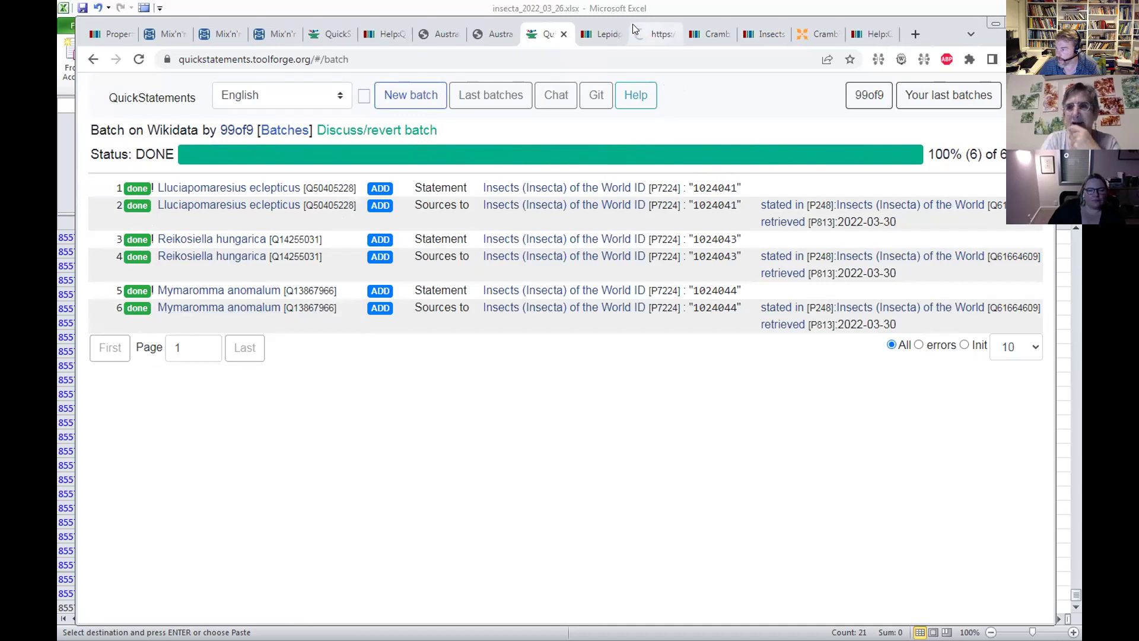
{"action": "left_click", "coordinate": [635, 34]}
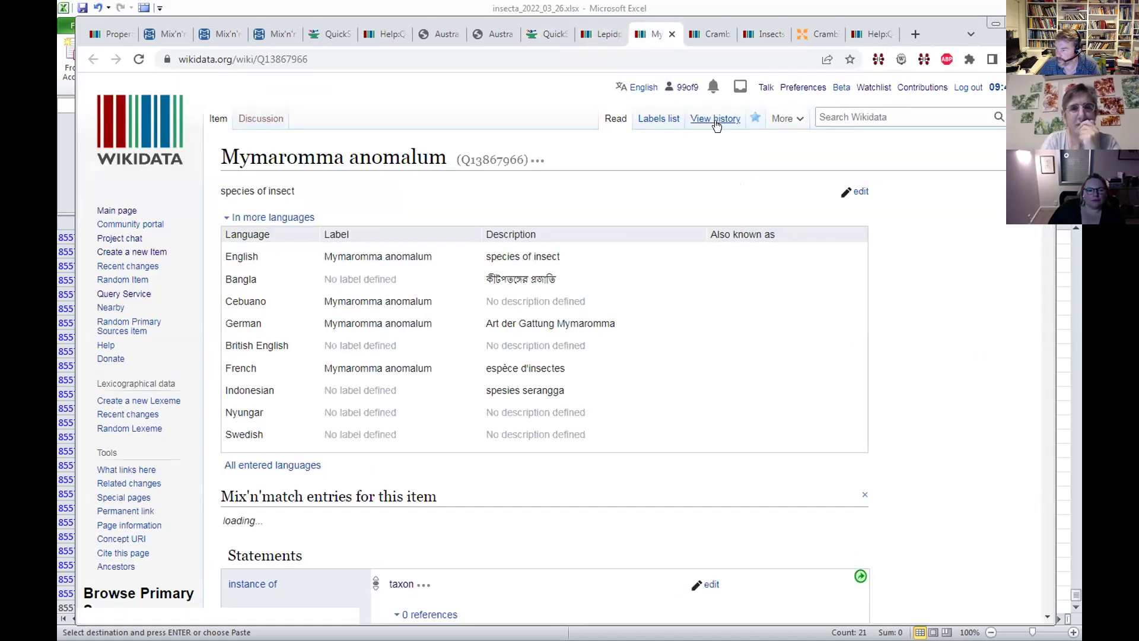
{"action": "left_click", "coordinate": [716, 123]}
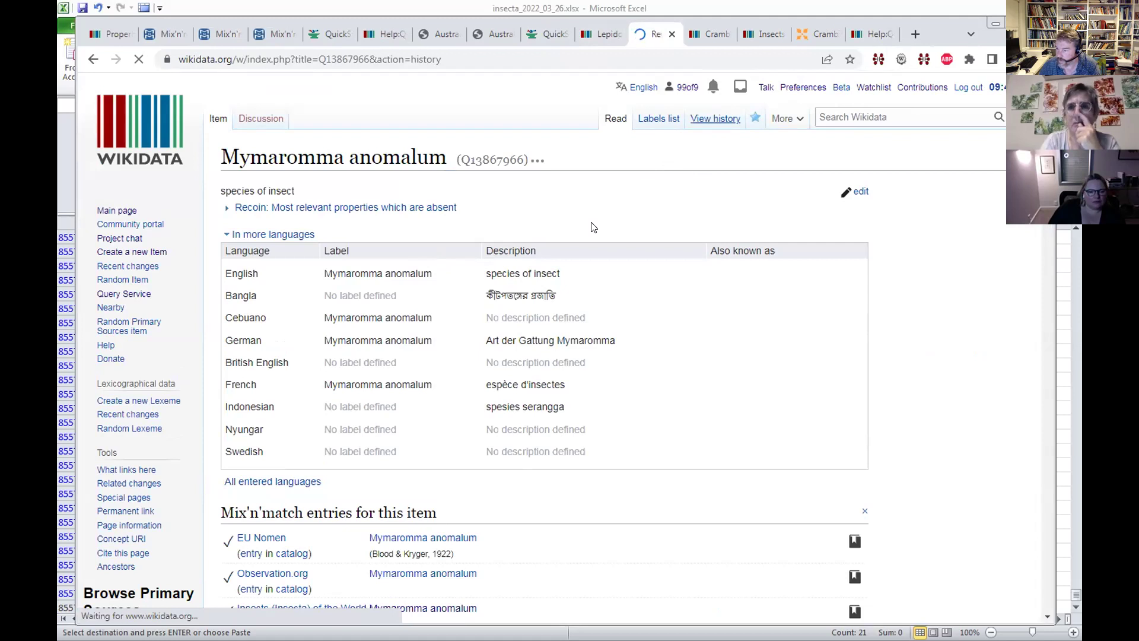
{"action": "scroll", "coordinate": [591, 227], "scroll_direction": "down", "scroll_amount": 3}
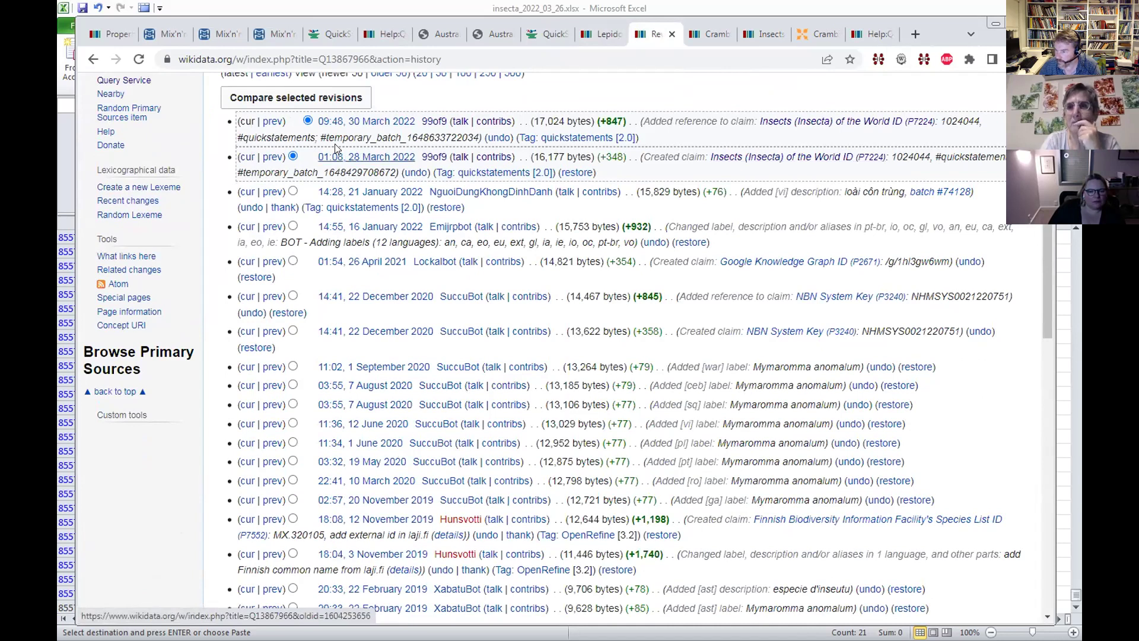
- Compare the item's two latest revisions and examine the added P7224 reference and the item page below
{"action": "left_click", "coordinate": [325, 104]}
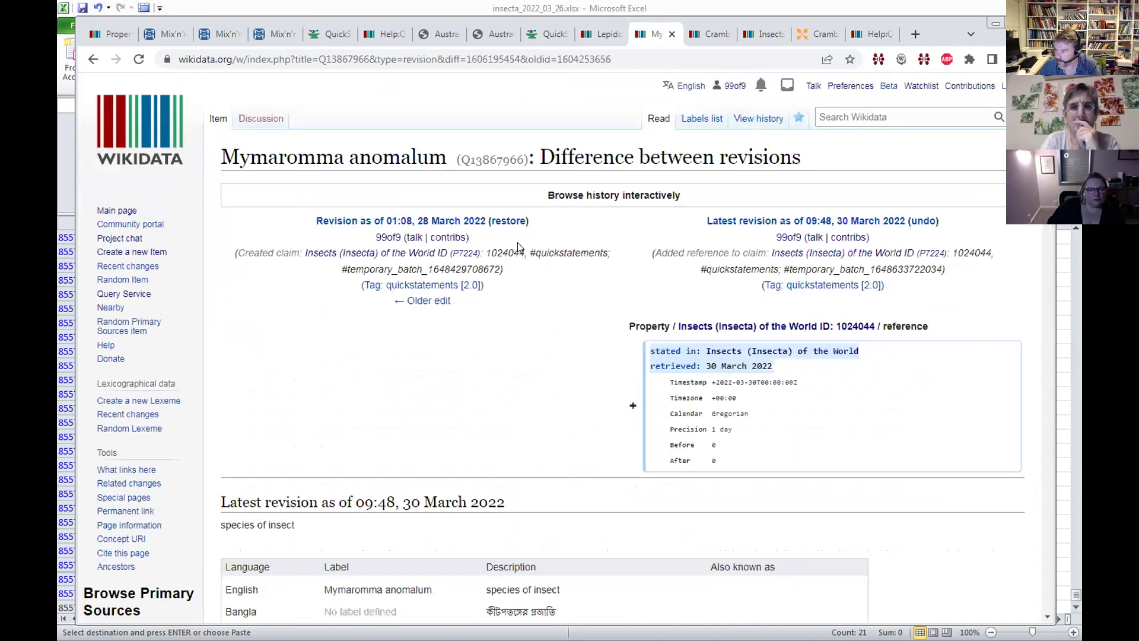
{"action": "scroll", "coordinate": [518, 243], "scroll_direction": "down", "scroll_amount": 2}
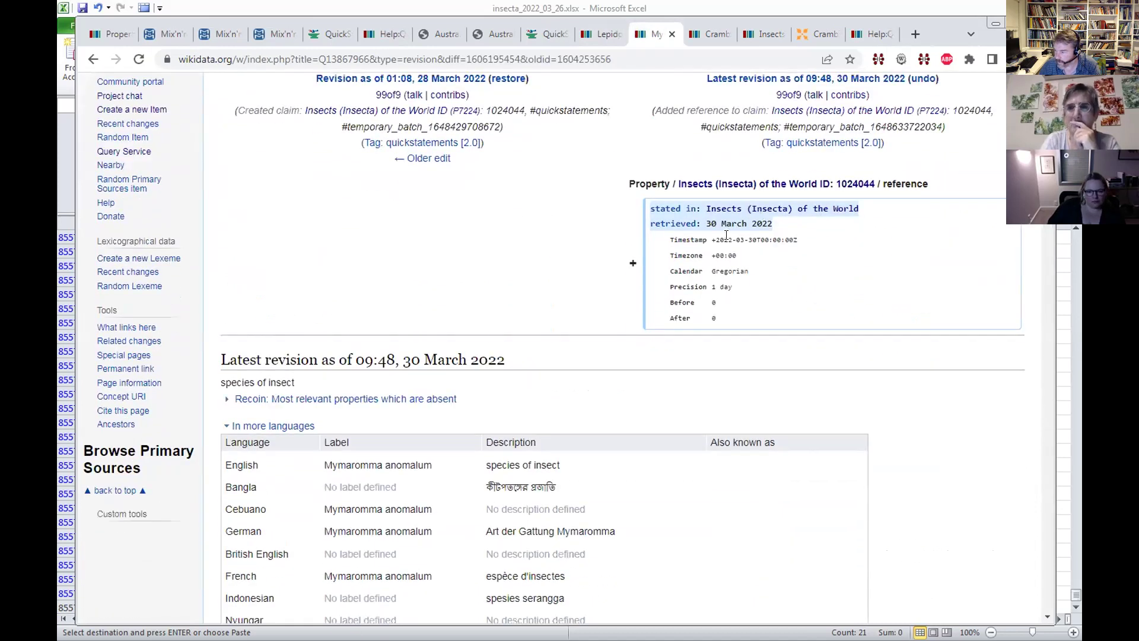
{"action": "scroll", "coordinate": [715, 315], "scroll_direction": "down", "scroll_amount": 5}
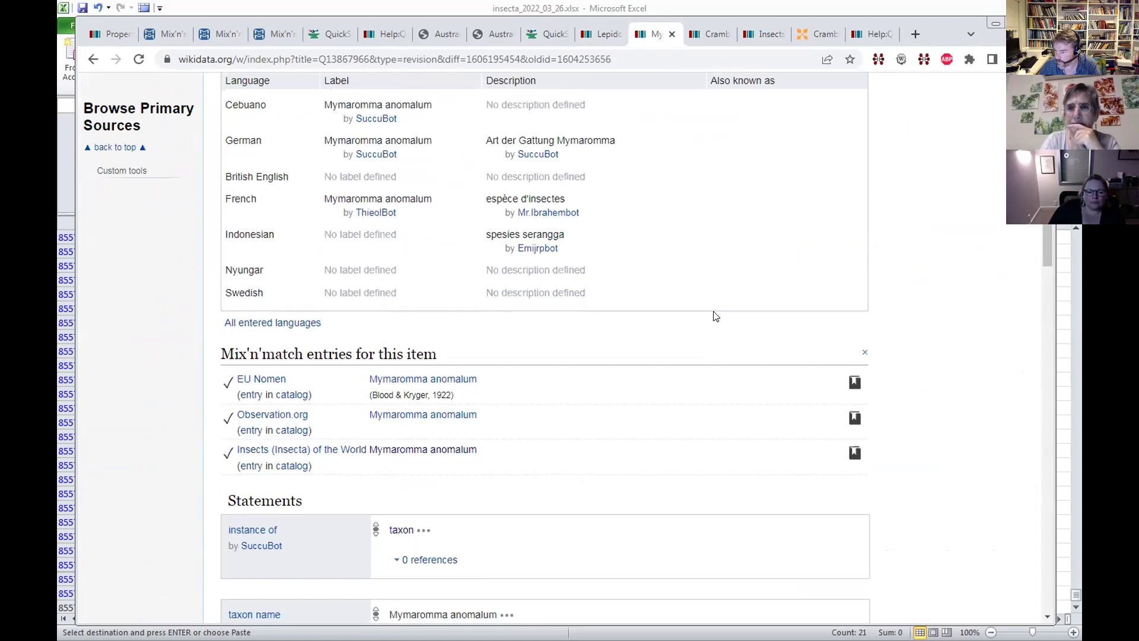
- Examine the Mymaromma anomalum item's Mix'n'match entries, the revision difference and the reference on its Insects (Insecta) of the World ID
{"action": "scroll", "coordinate": [715, 315], "scroll_direction": "down", "scroll_amount": 20}
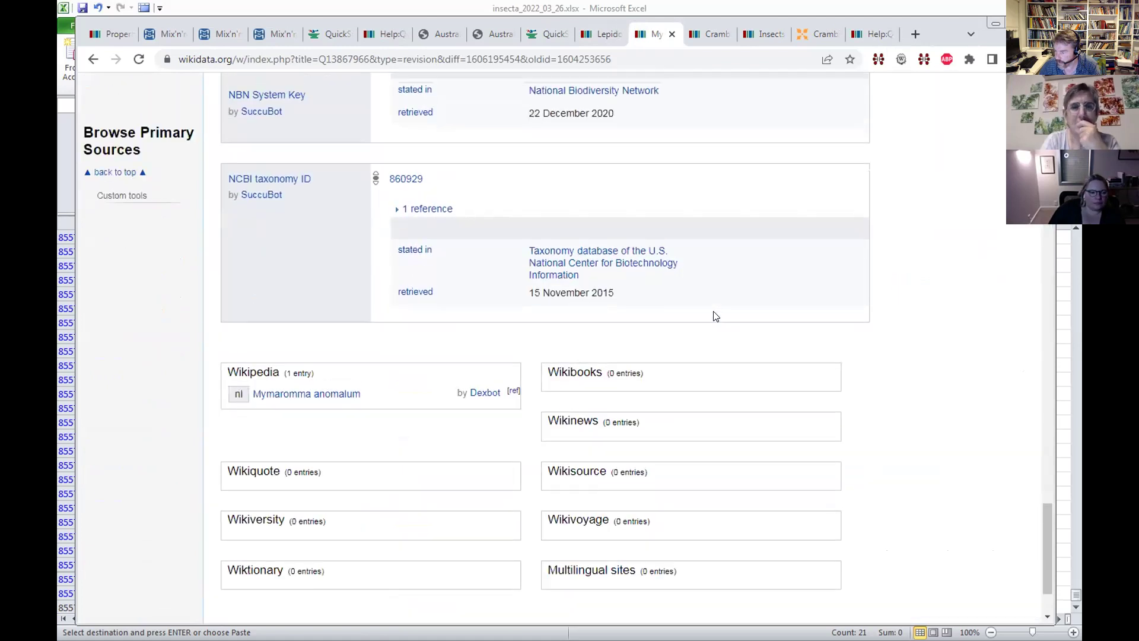
{"action": "scroll", "coordinate": [714, 316], "scroll_direction": "up", "scroll_amount": 20}
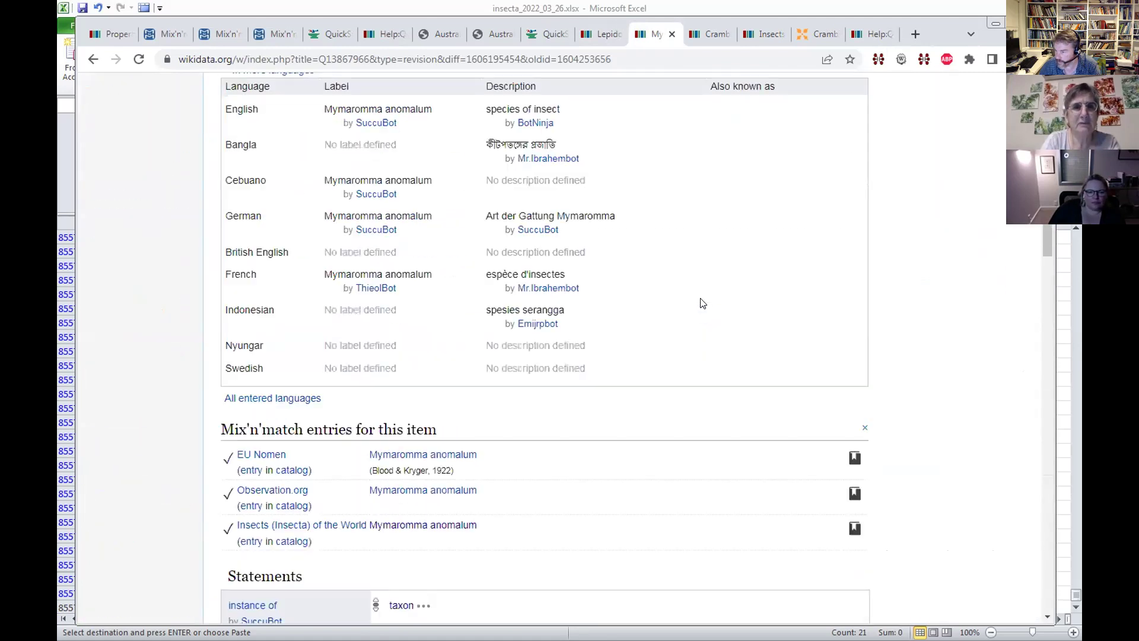
{"action": "scroll", "coordinate": [702, 303], "scroll_direction": "up", "scroll_amount": 8}
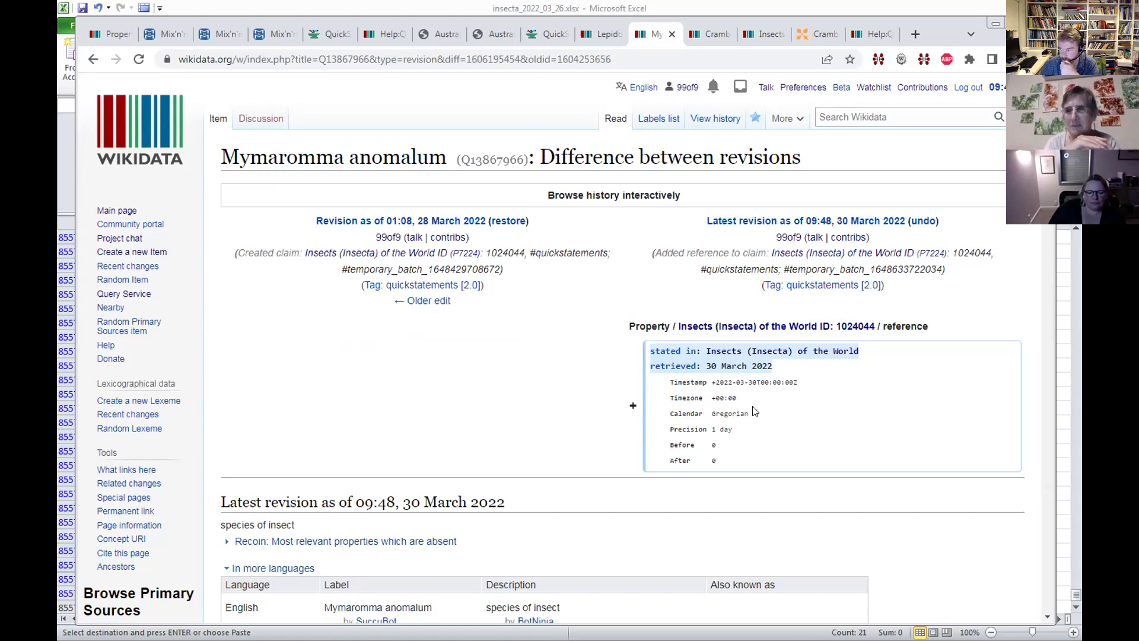
{"action": "scroll", "coordinate": [752, 410], "scroll_direction": "down", "scroll_amount": 8}
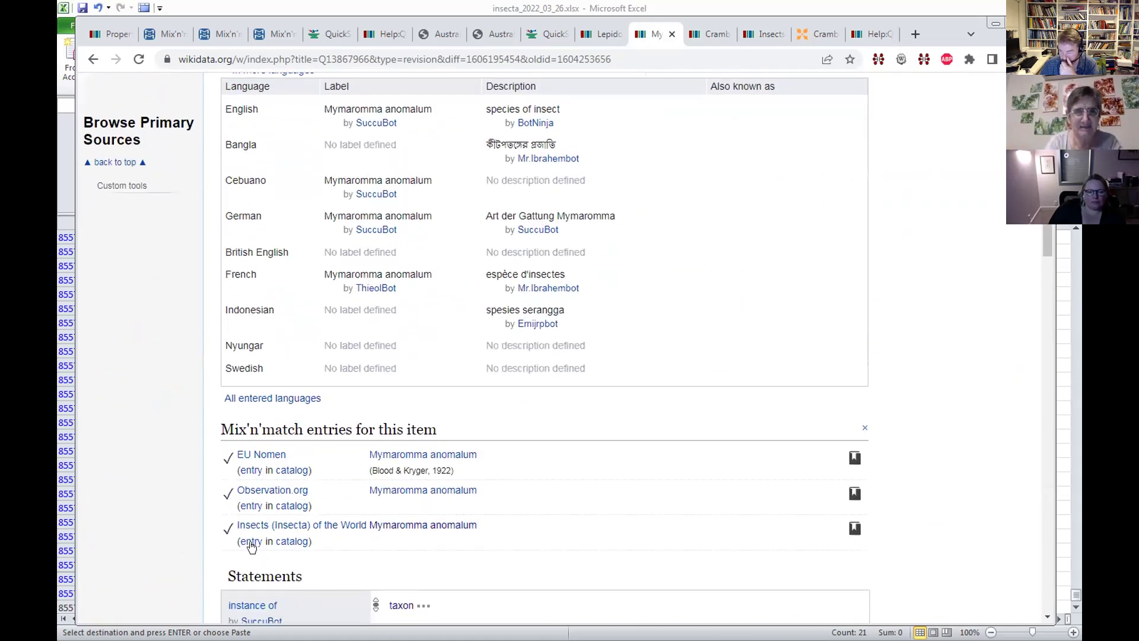
{"action": "scroll", "coordinate": [280, 386], "scroll_direction": "down", "scroll_amount": 1}
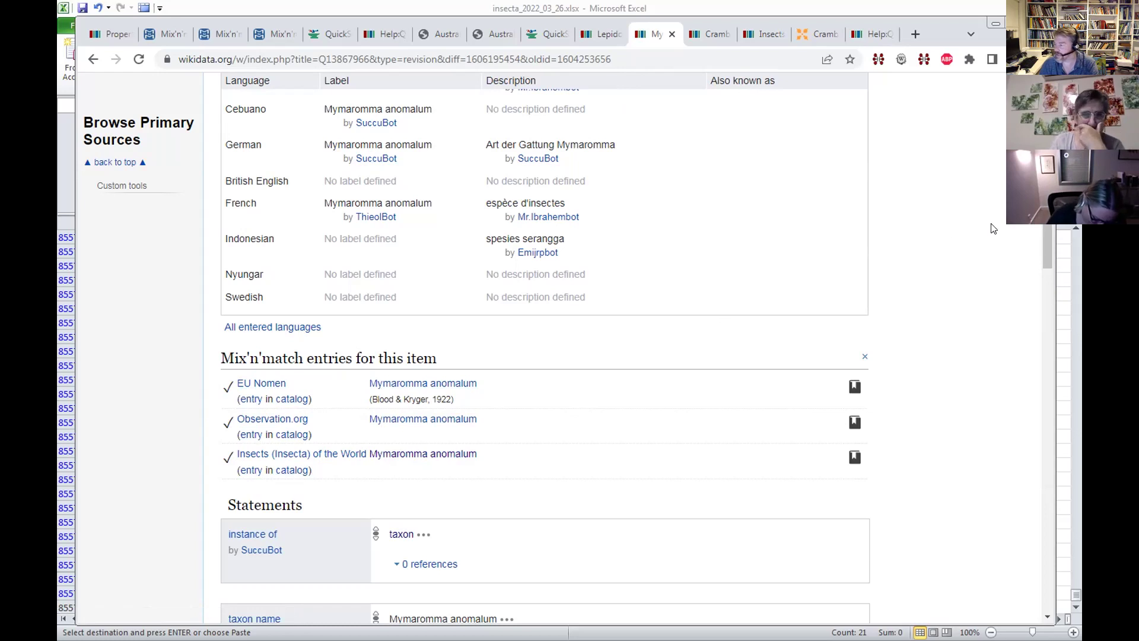
{"action": "scroll", "coordinate": [1044, 279], "scroll_direction": "down", "scroll_amount": 4}
{"action": "left_click_drag", "start_coordinate": [1040, 292], "coordinate": [1027, 460]}
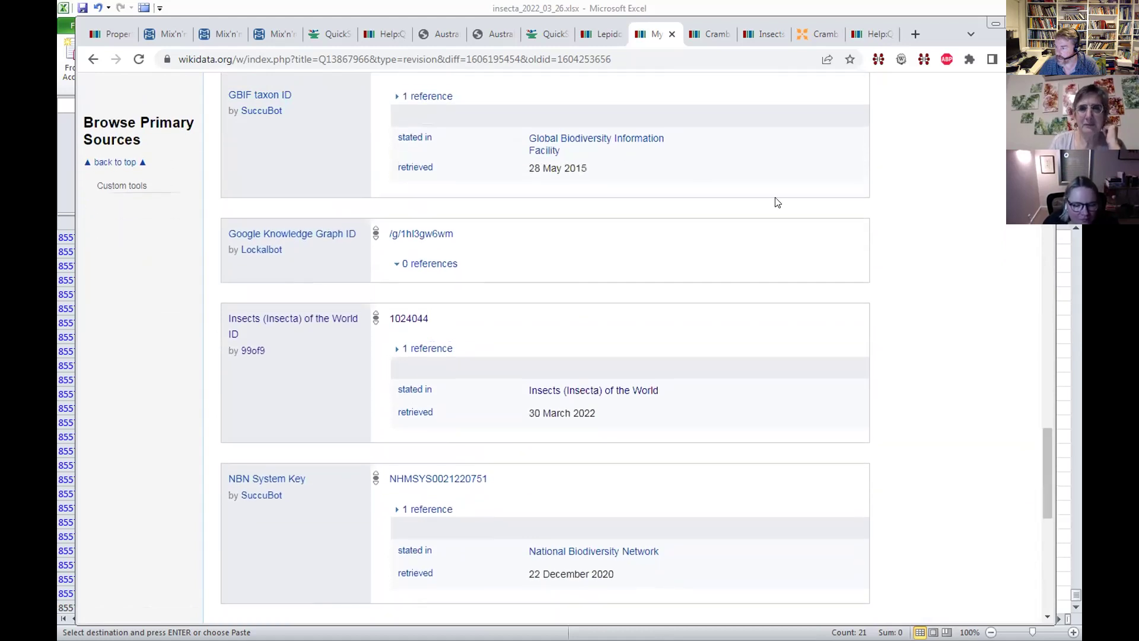
- Switch to the Excel spreadsheet and copy the 15 statement rows above the last three, from item to retrieval date (G855719:M855733)
{"action": "left_click", "coordinate": [586, 6]}
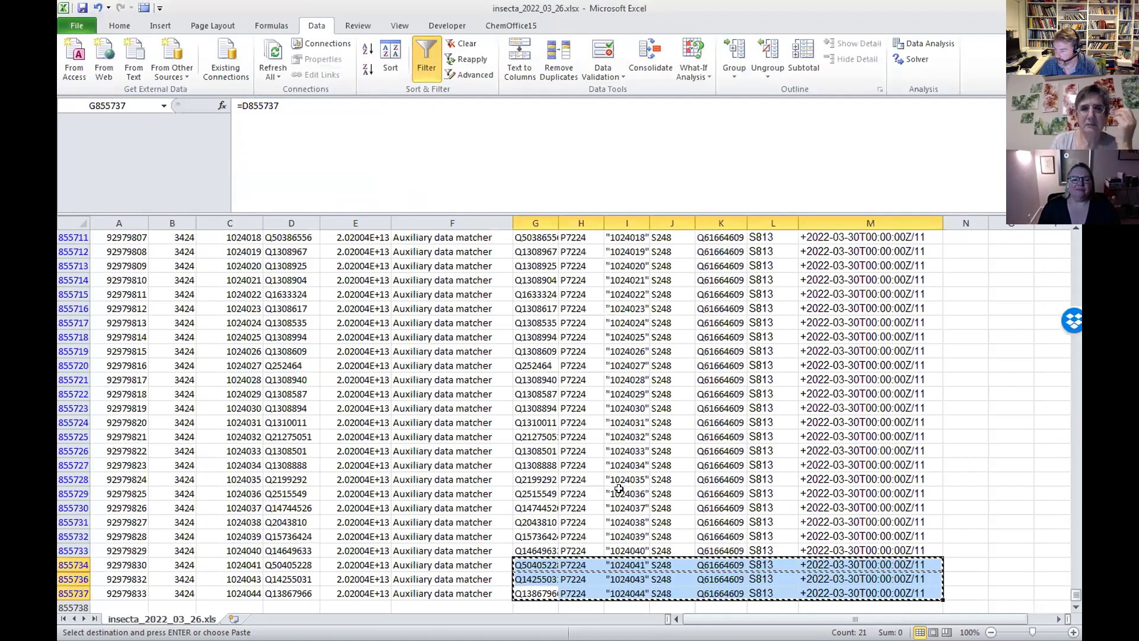
{"action": "left_click_drag", "start_coordinate": [540, 547], "coordinate": [882, 347]}
{"action": "key", "text": "ctrl+c"}
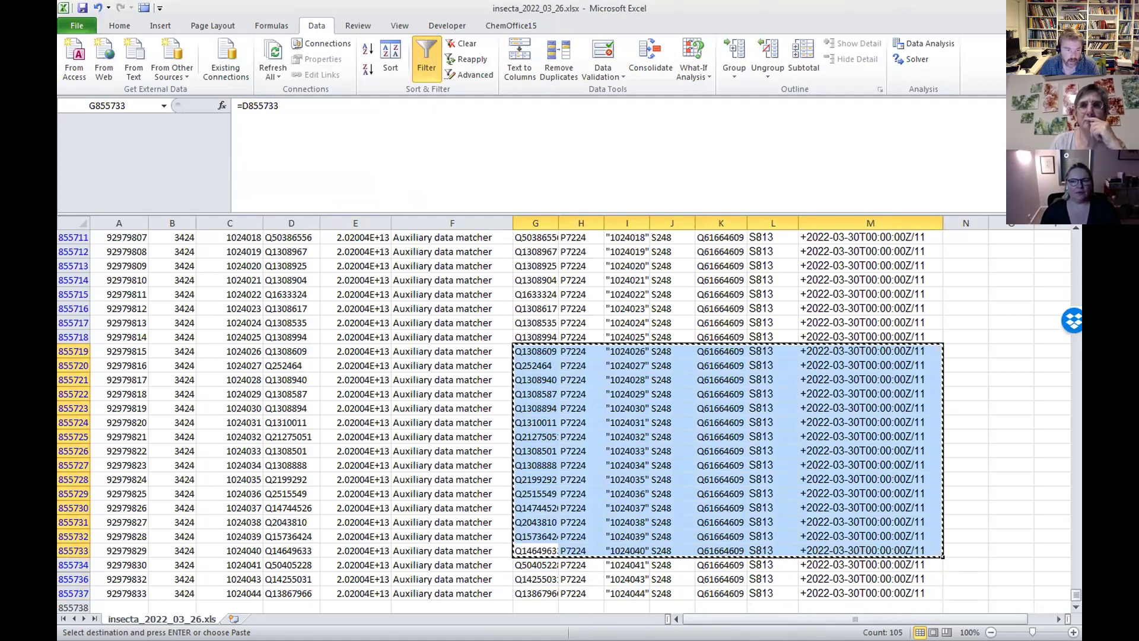
- Switch to QuickStatements in the browser, import the 15 copied rows as V1 commands in a new Wikidata batch and run it
{"action": "key", "text": "alt+Tab"}
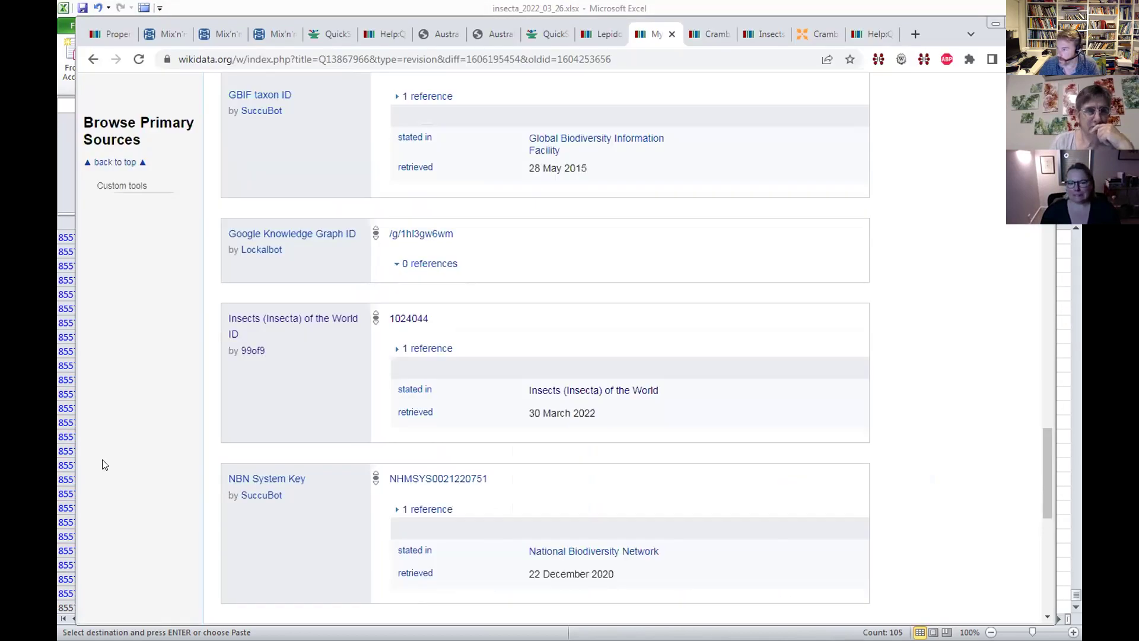
{"action": "left_click", "coordinate": [552, 34]}
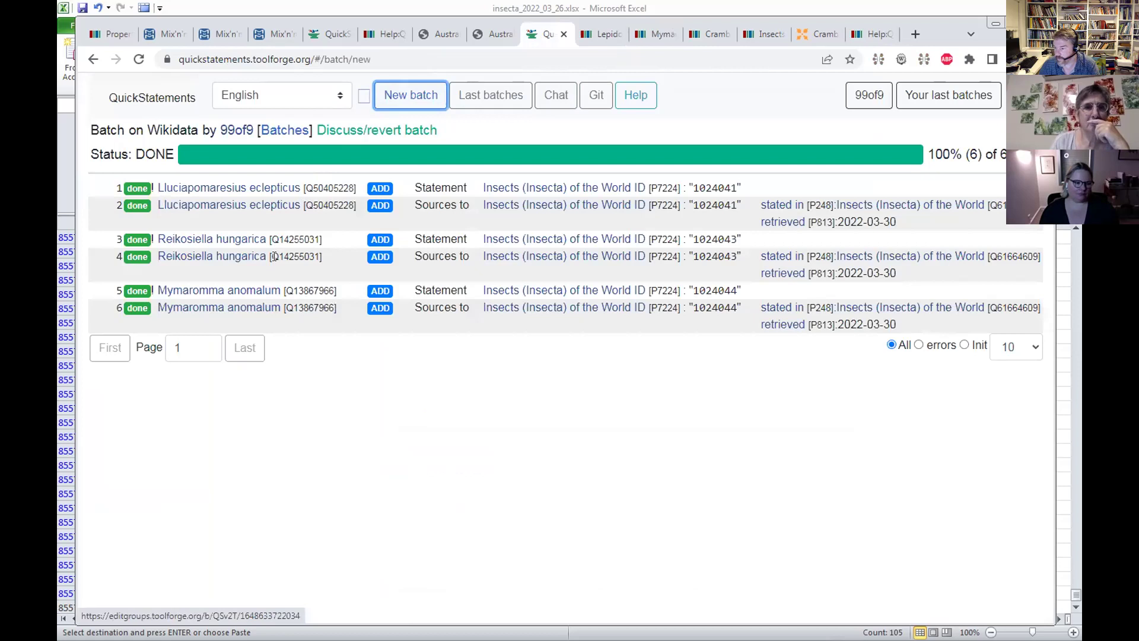
{"action": "left_click", "coordinate": [410, 95]}
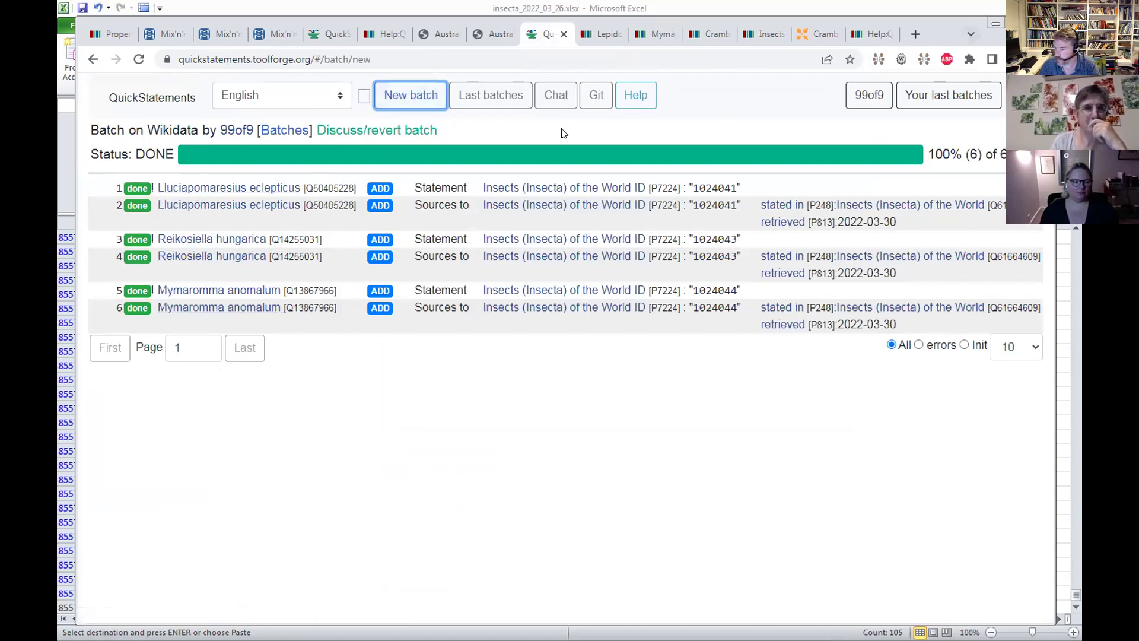
{"action": "left_click", "coordinate": [152, 97]}
{"action": "left_click", "coordinate": [205, 214]}
{"action": "key", "text": "ctrl+v"}
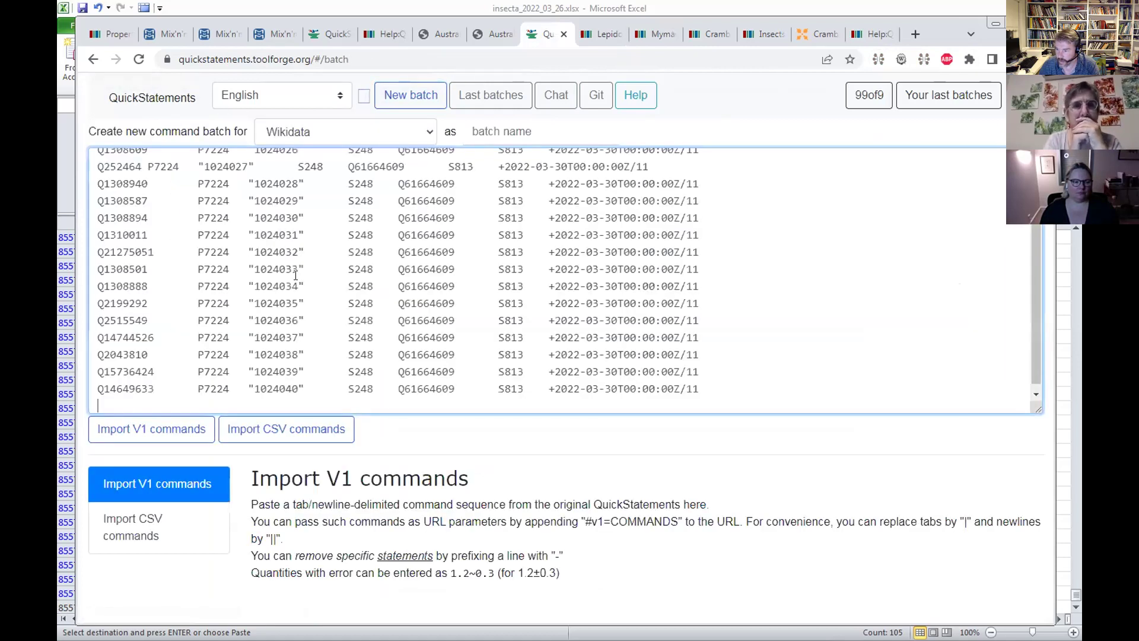
{"action": "left_click", "coordinate": [148, 430]}
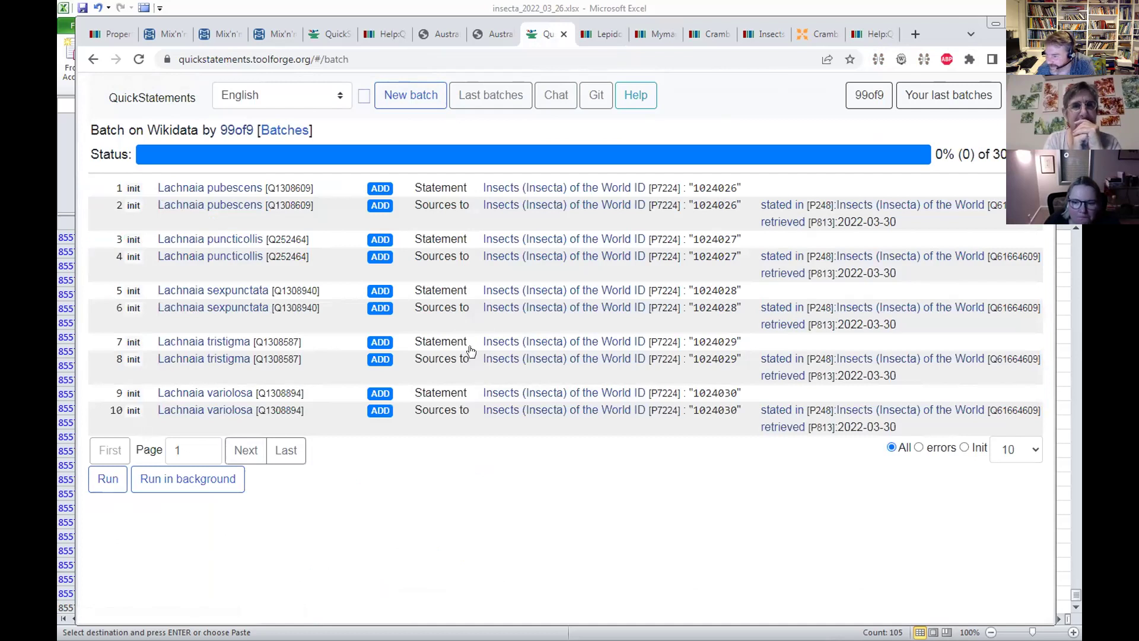
{"action": "left_click", "coordinate": [107, 484]}
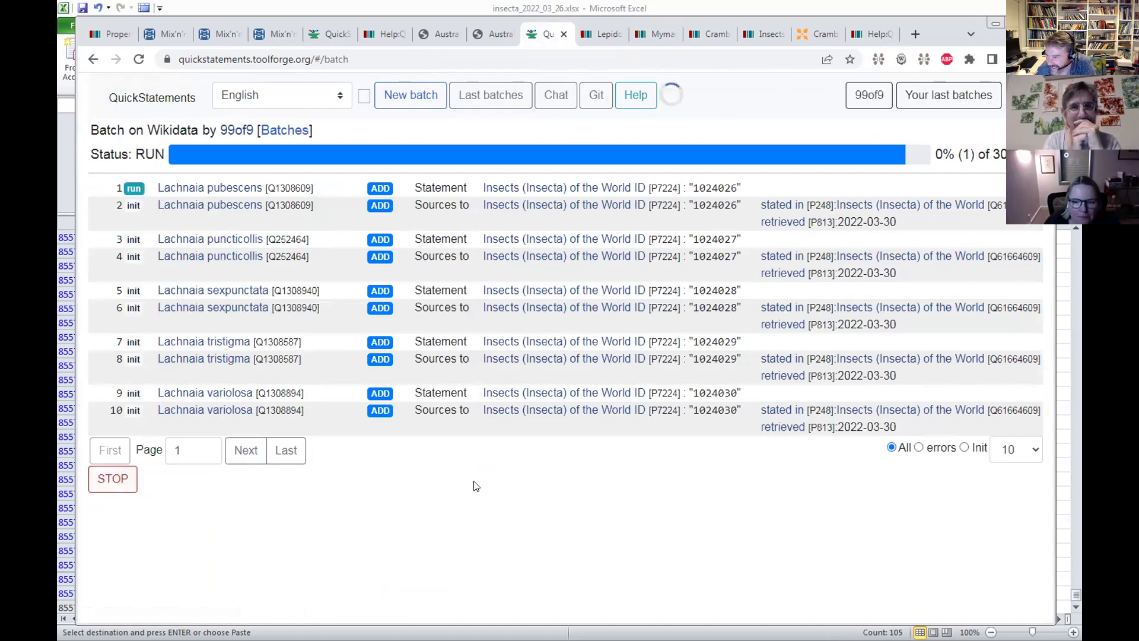
- Open the Lachnaia pubescens item from the batch in a new tab and expand the reference of its Insects (Insecta) of the World ID
{"action": "right_click", "coordinate": [221, 186]}
{"action": "key", "text": "Escape"}
{"action": "middle_click", "coordinate": [221, 189]}
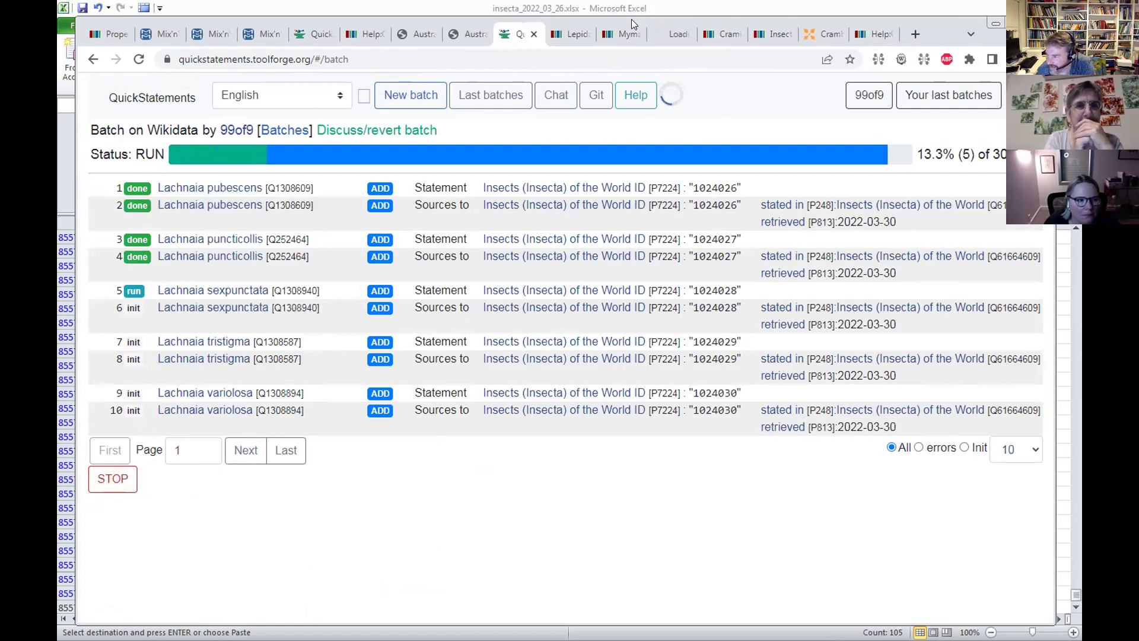
{"action": "left_click", "coordinate": [668, 36]}
{"action": "scroll", "coordinate": [573, 442], "scroll_direction": "down", "scroll_amount": 15}
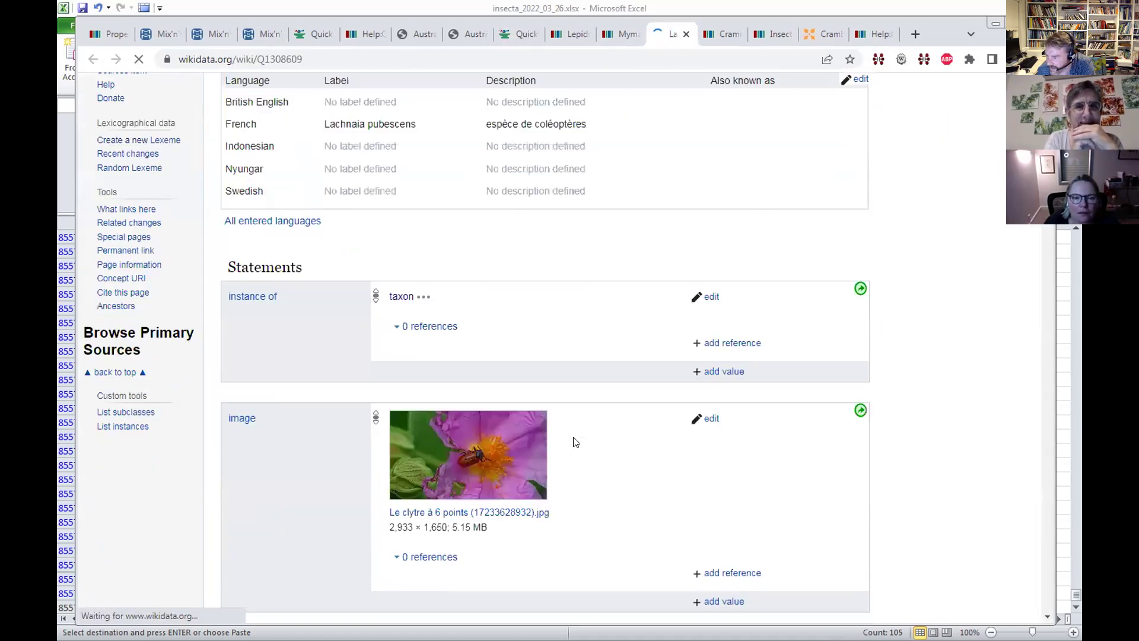
{"action": "scroll", "coordinate": [573, 437], "scroll_direction": "down", "scroll_amount": 6}
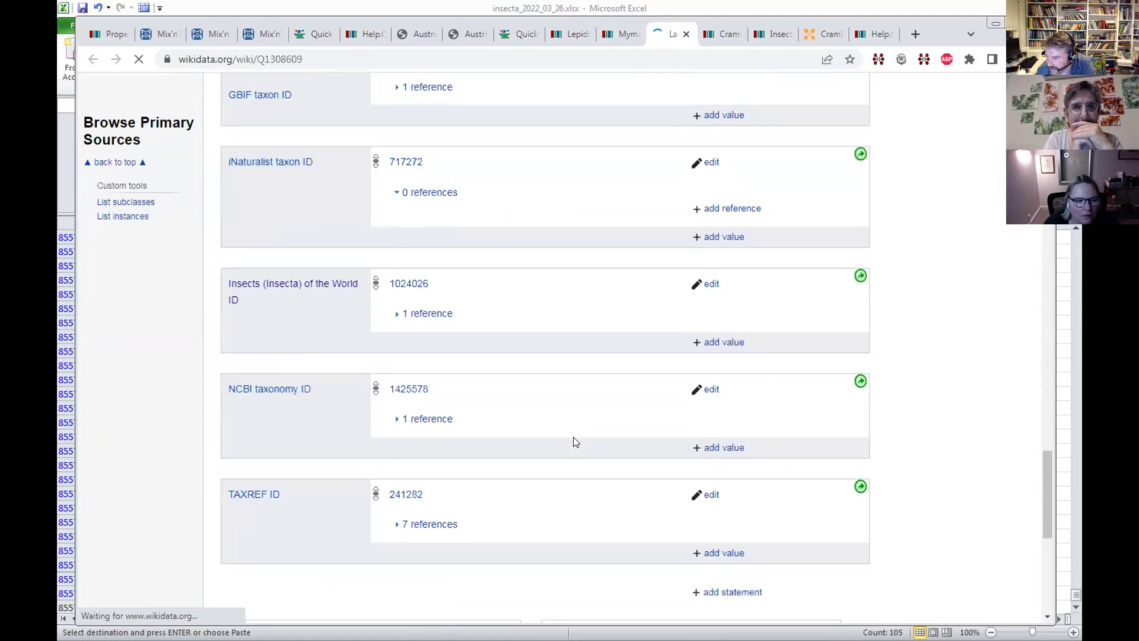
{"action": "left_click", "coordinate": [418, 313]}
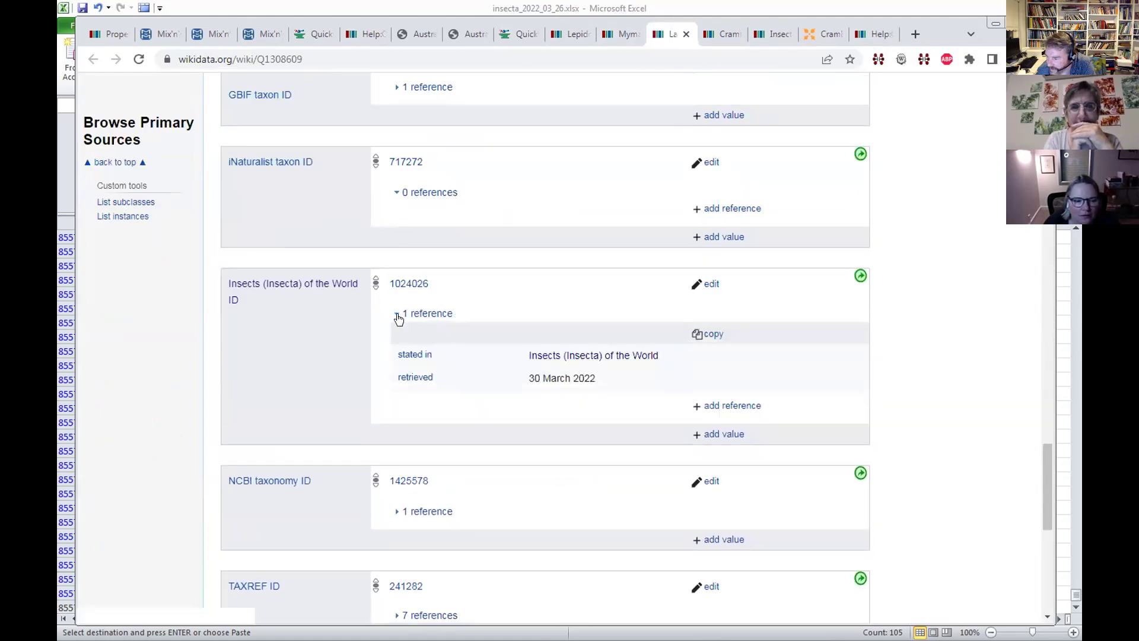
- Open the ID 1024026 entry on insecta.pro in a new tab and compare its species name with the Wikidata item's label
{"action": "right_click", "coordinate": [409, 284]}
{"action": "left_click", "coordinate": [432, 291]}
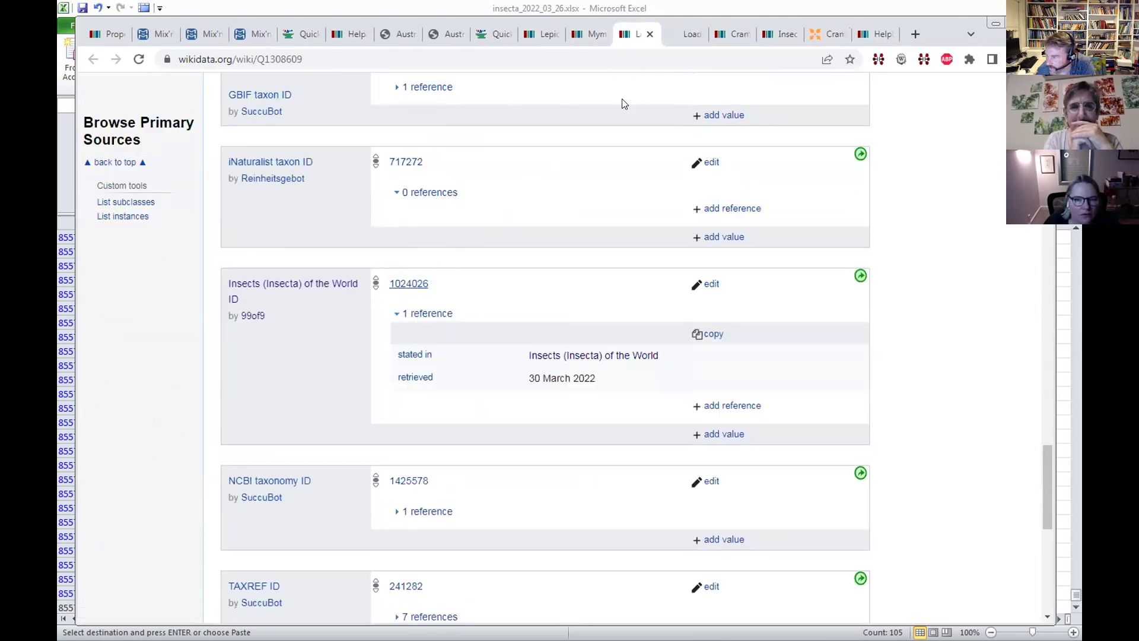
{"action": "left_click", "coordinate": [678, 35]}
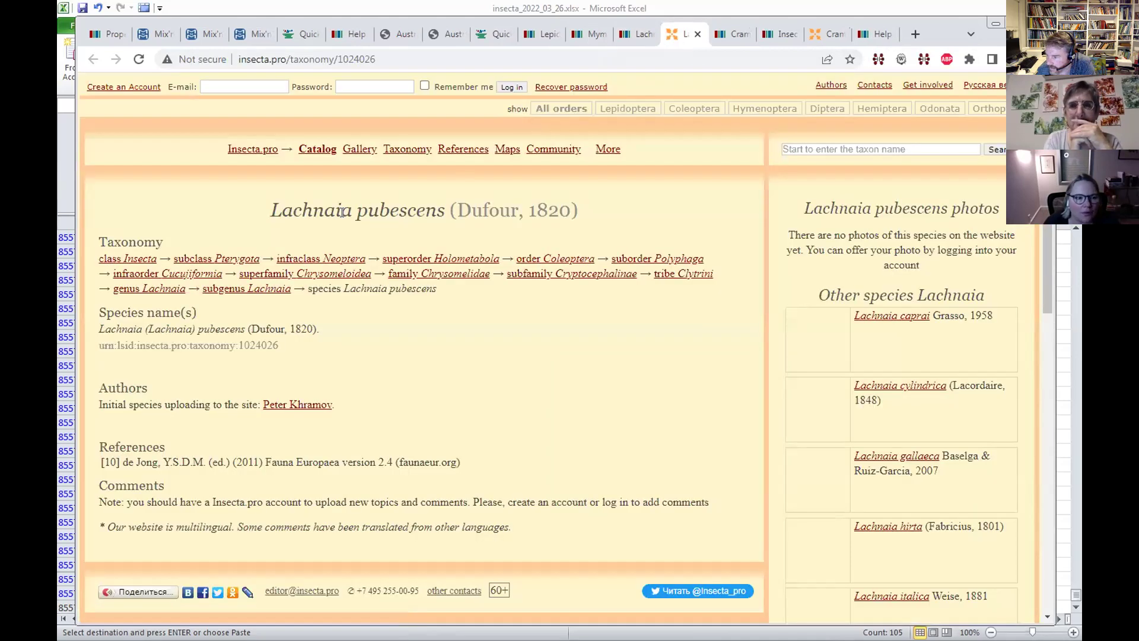
{"action": "left_click", "coordinate": [644, 36]}
{"action": "scroll", "coordinate": [605, 219], "scroll_direction": "up", "scroll_amount": 15}
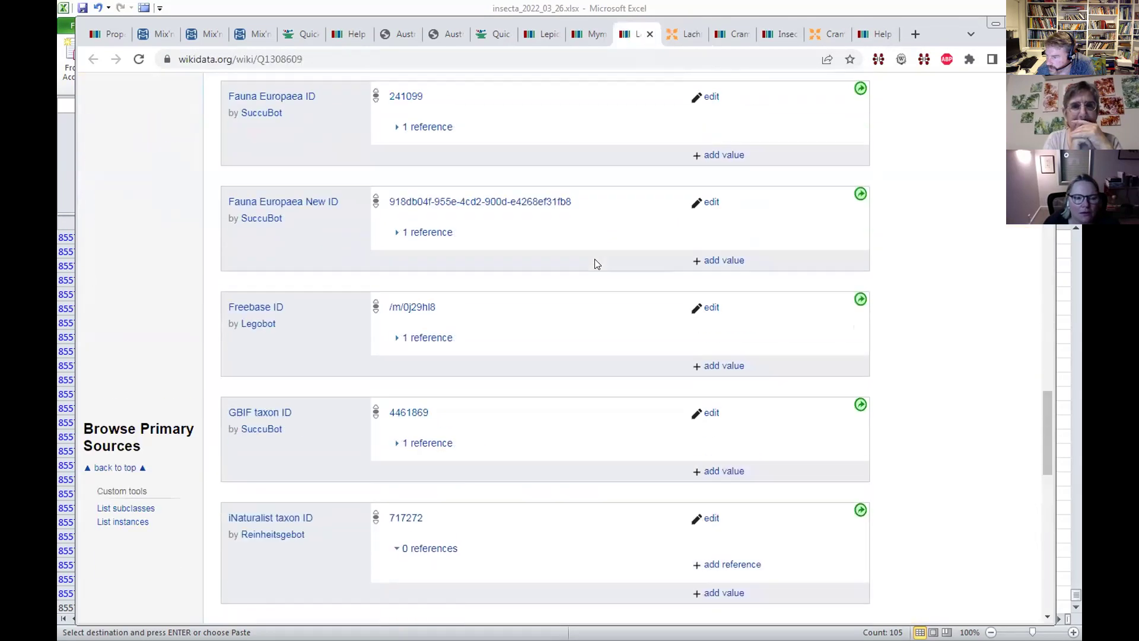
{"action": "scroll", "coordinate": [605, 216], "scroll_direction": "up", "scroll_amount": 6}
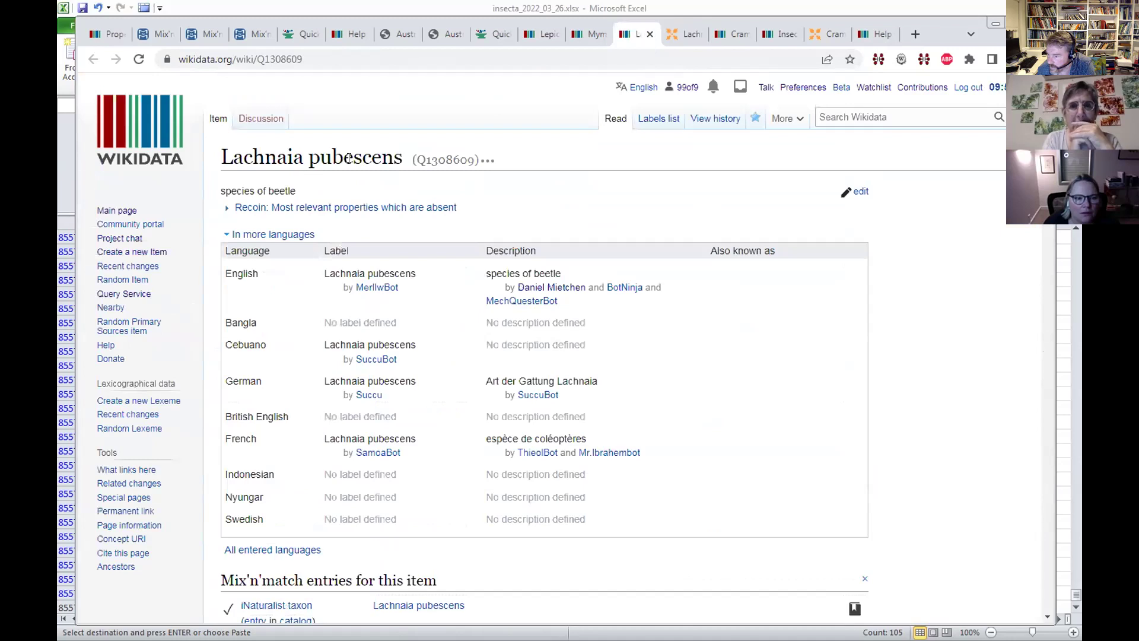
{"action": "left_click", "coordinate": [682, 34]}
{"action": "left_click", "coordinate": [626, 35]}
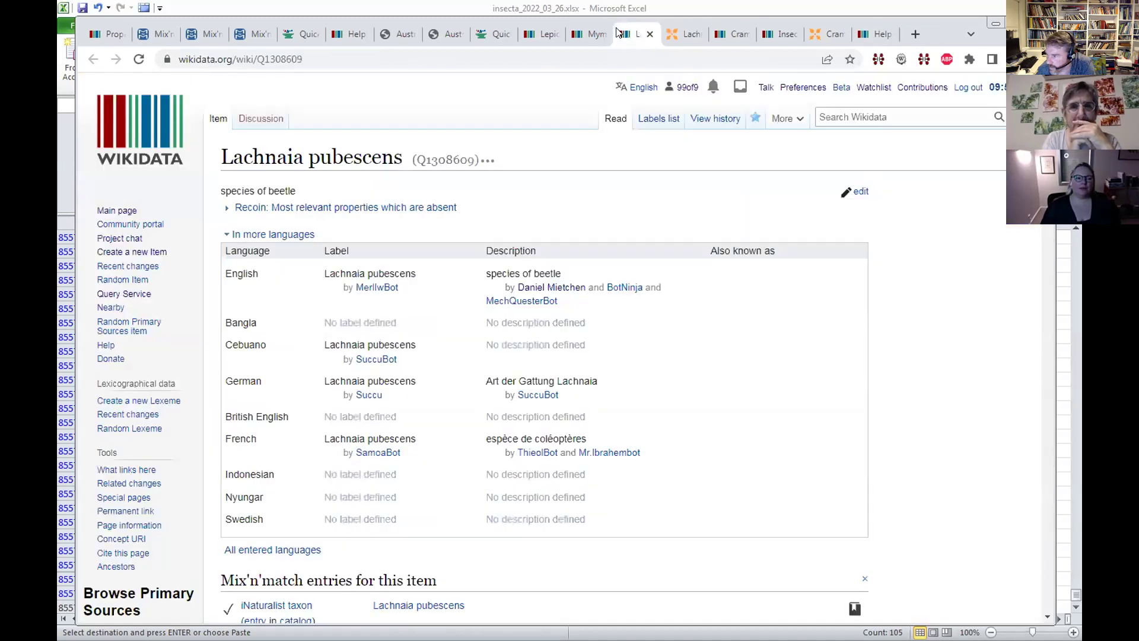
- Close the Lachnaia pubescens item and insecta.pro tabs and return to the QuickStatements batch
{"action": "left_click", "coordinate": [649, 34]}
{"action": "left_click", "coordinate": [649, 34]}
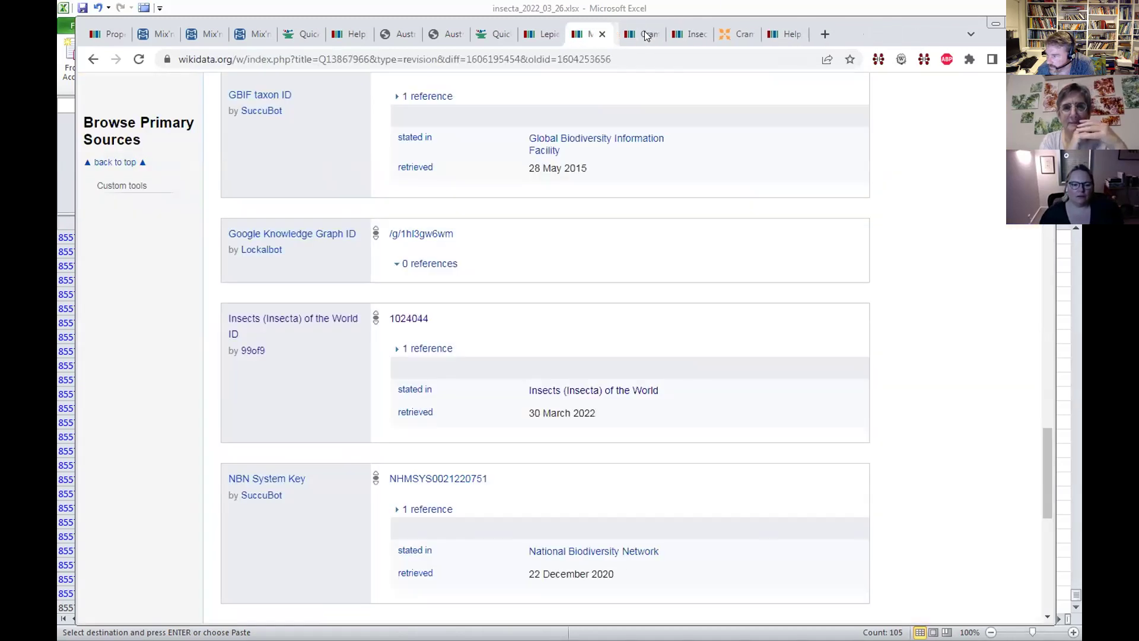
{"action": "left_click", "coordinate": [482, 34]}
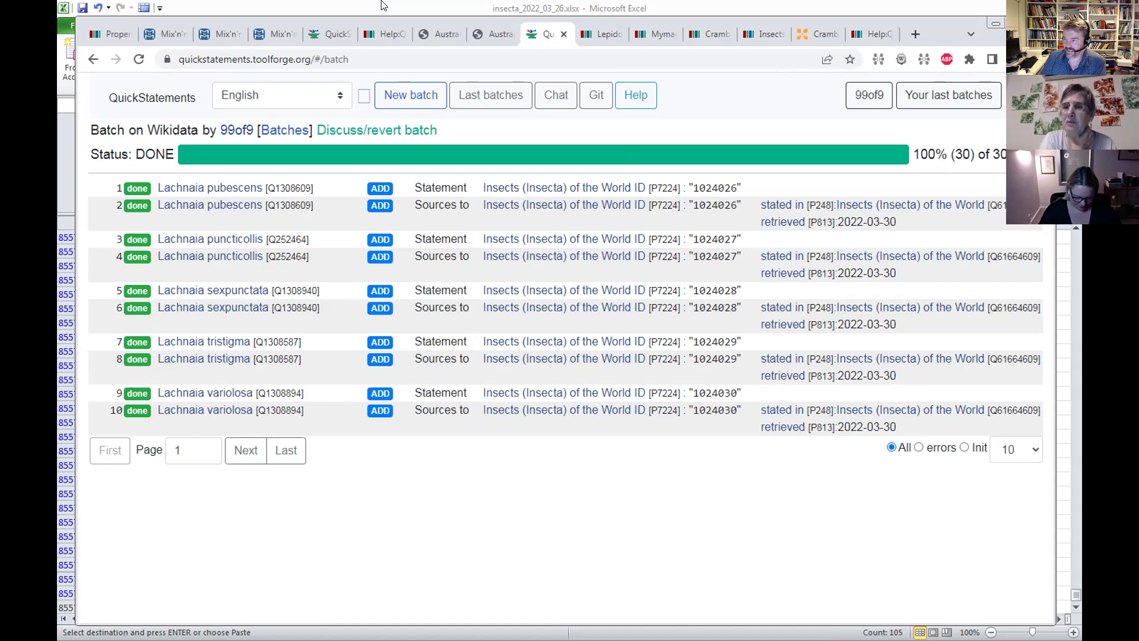
- Switch to the Excel spreadsheet and look through the statement rows above the copied block, up to the start of the sheet
{"action": "left_click", "coordinate": [929, 7]}
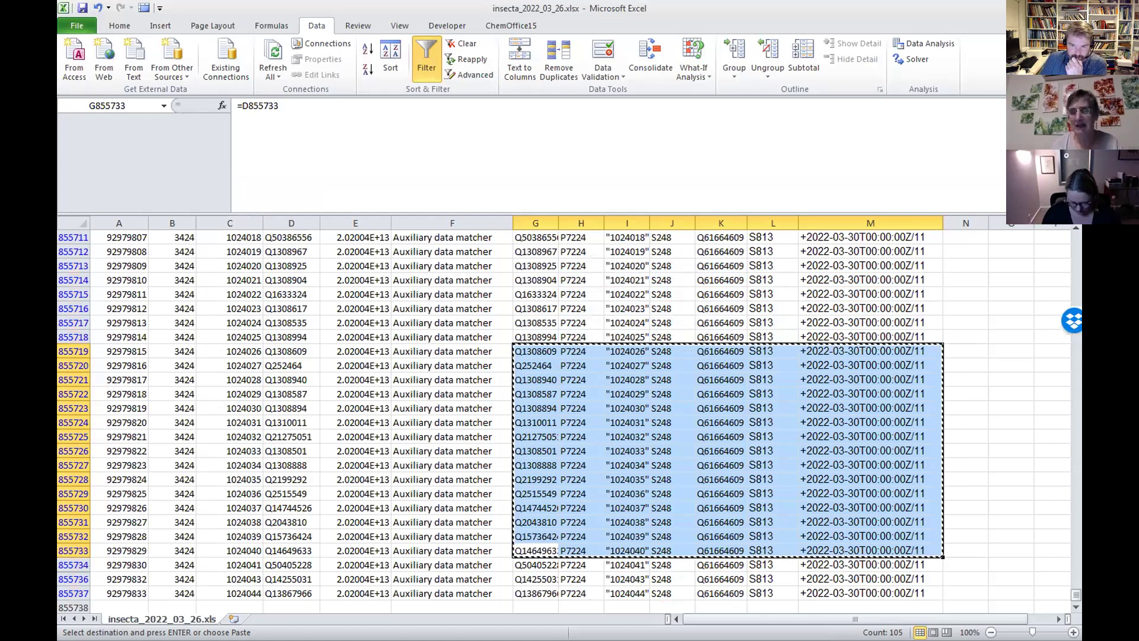
{"action": "left_click", "coordinate": [755, 323]}
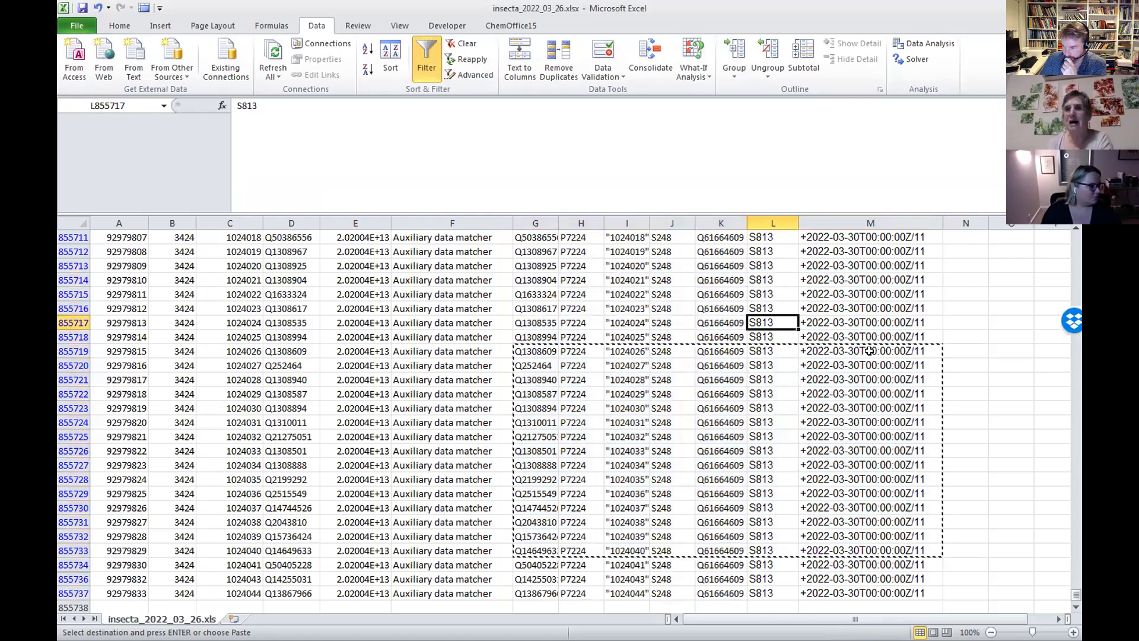
{"action": "scroll", "coordinate": [866, 356], "scroll_direction": "up", "scroll_amount": 2}
{"action": "scroll", "coordinate": [866, 359], "scroll_direction": "up", "scroll_amount": 1}
{"action": "scroll", "coordinate": [866, 359], "scroll_direction": "down", "scroll_amount": 2}
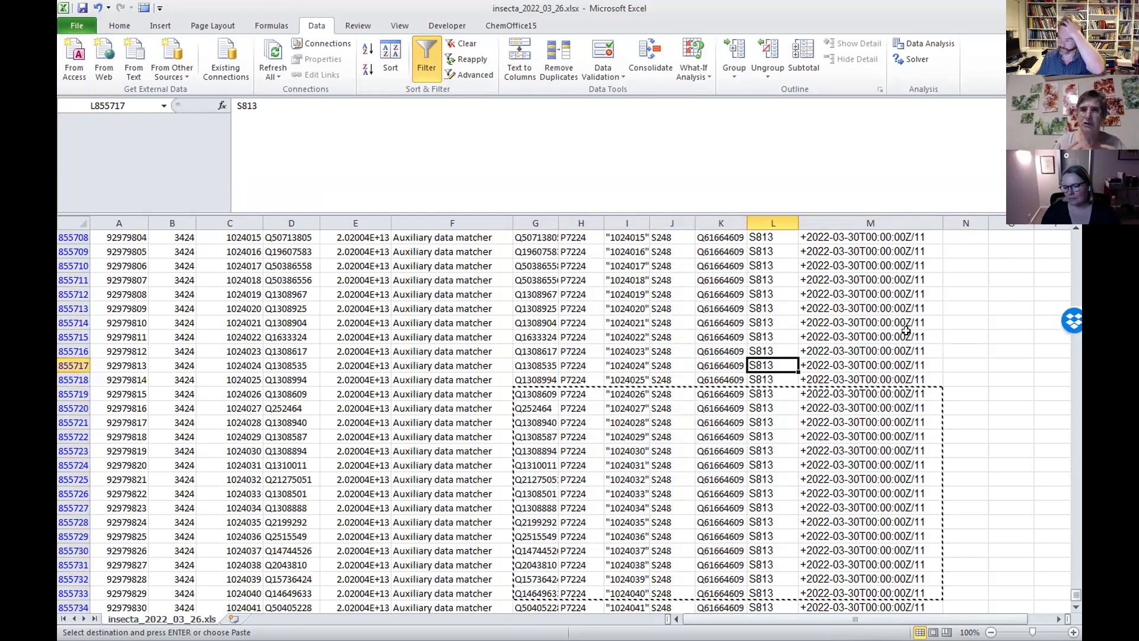
{"action": "left_click_drag", "start_coordinate": [1076, 593], "coordinate": [1077, 233]}
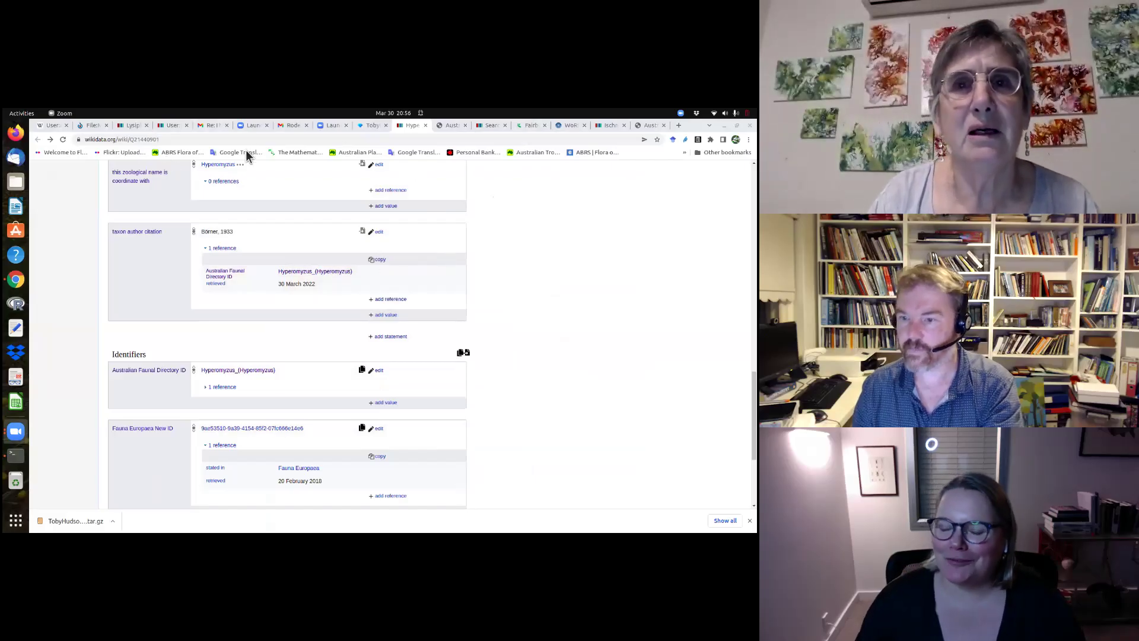
- Open a terminal on the Ubuntu desktop, change to the Downloads directory and try to start OpenRefine with ./refine
{"action": "left_click", "coordinate": [55, 132]}
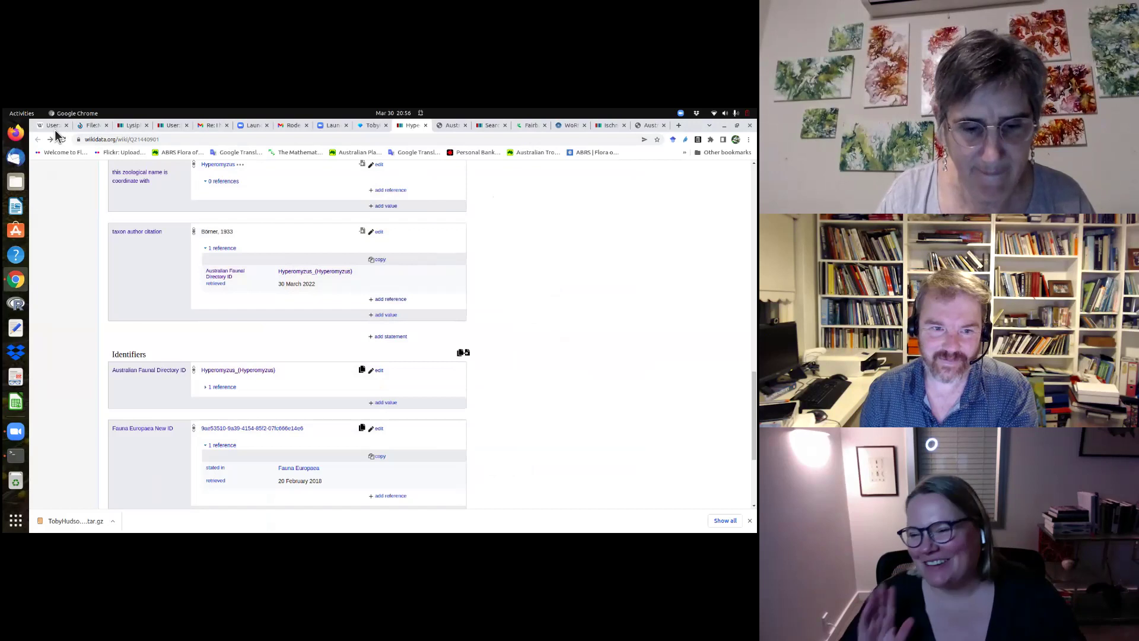
{"action": "key", "text": "ctrl+alt+t"}
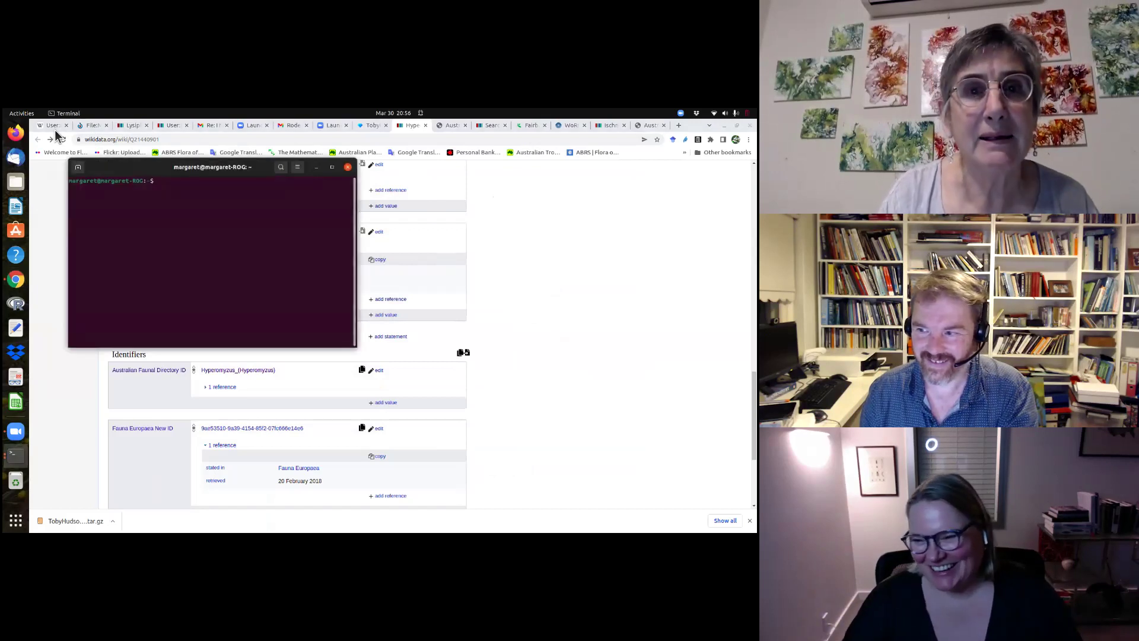
{"action": "type", "text": "cd openrefine-3.5.2"}
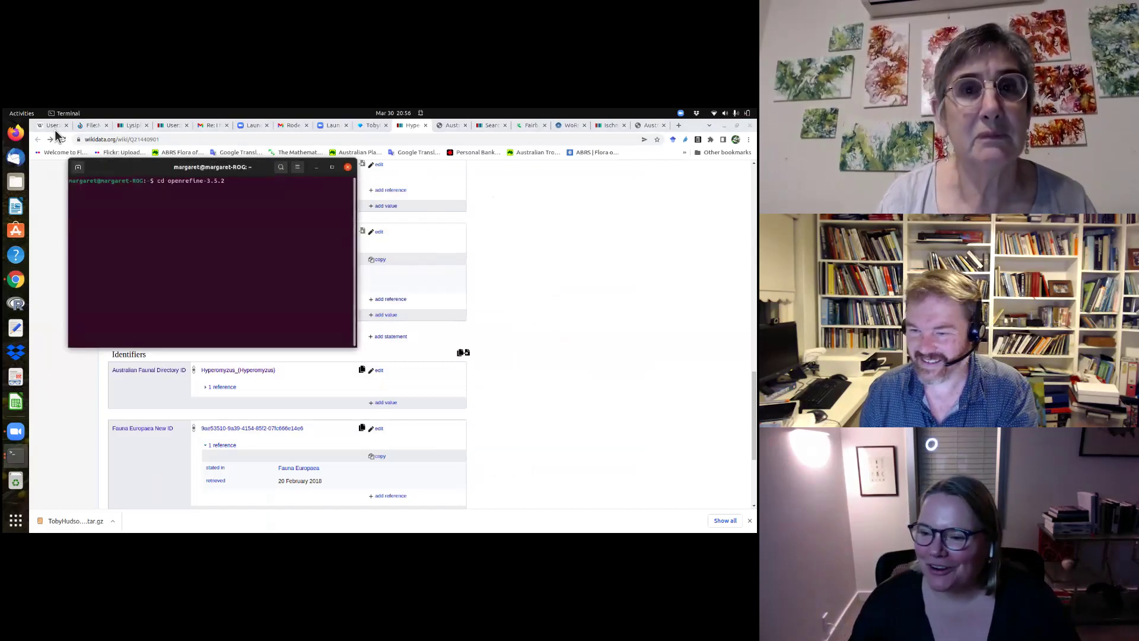
{"action": "key", "text": "Up"}
{"action": "key", "text": "Return"}
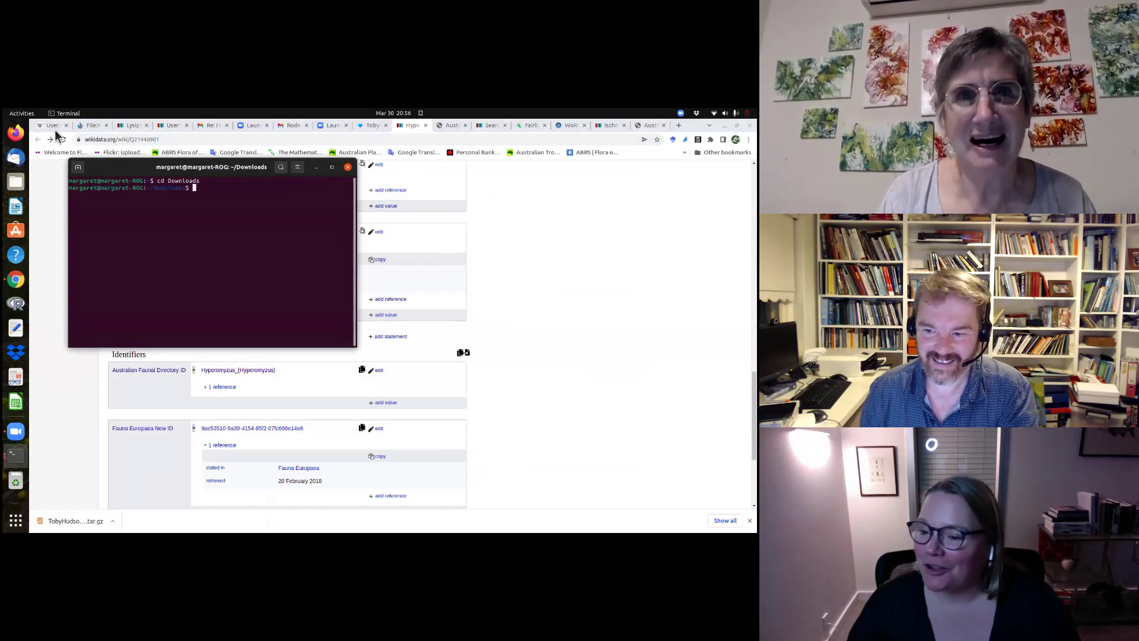
{"action": "type", "text": "./refine"}
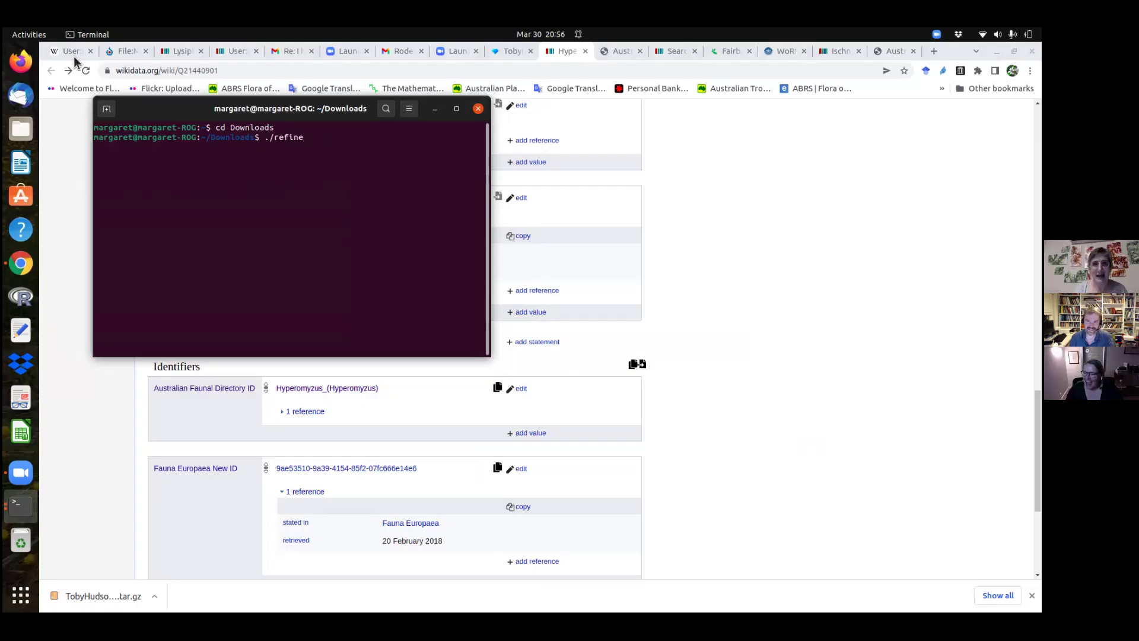
{"action": "key", "text": "Return"}
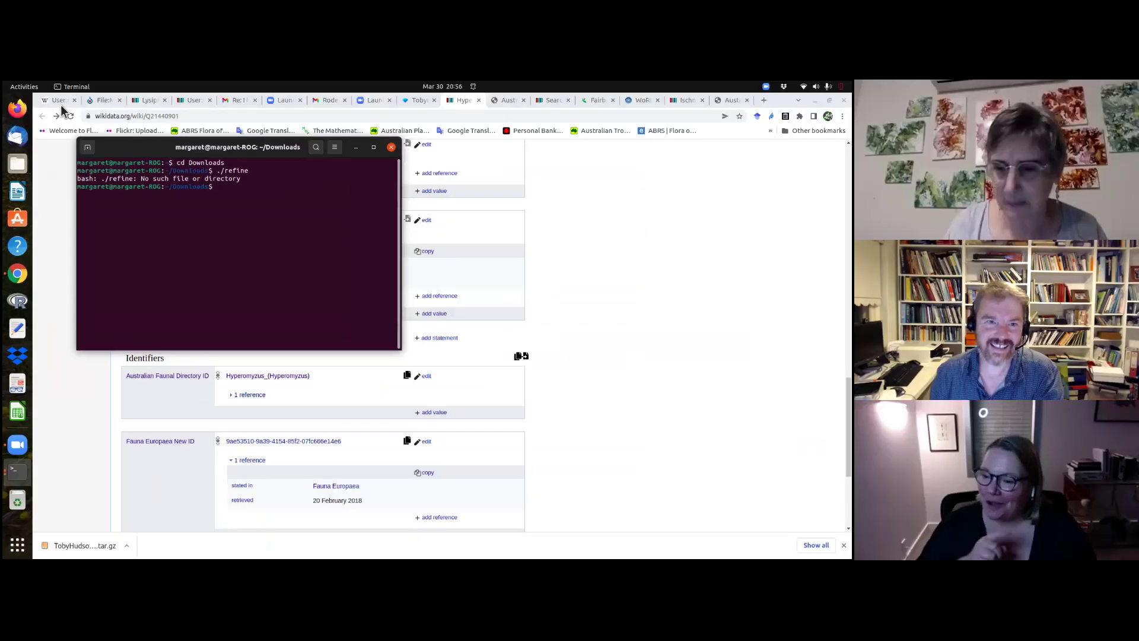
- Change to the openrefine-3.5.2 directory in the terminal and try to start OpenRefine with ./refine
{"action": "key", "text": "Up"}
{"action": "key", "text": "Up"}
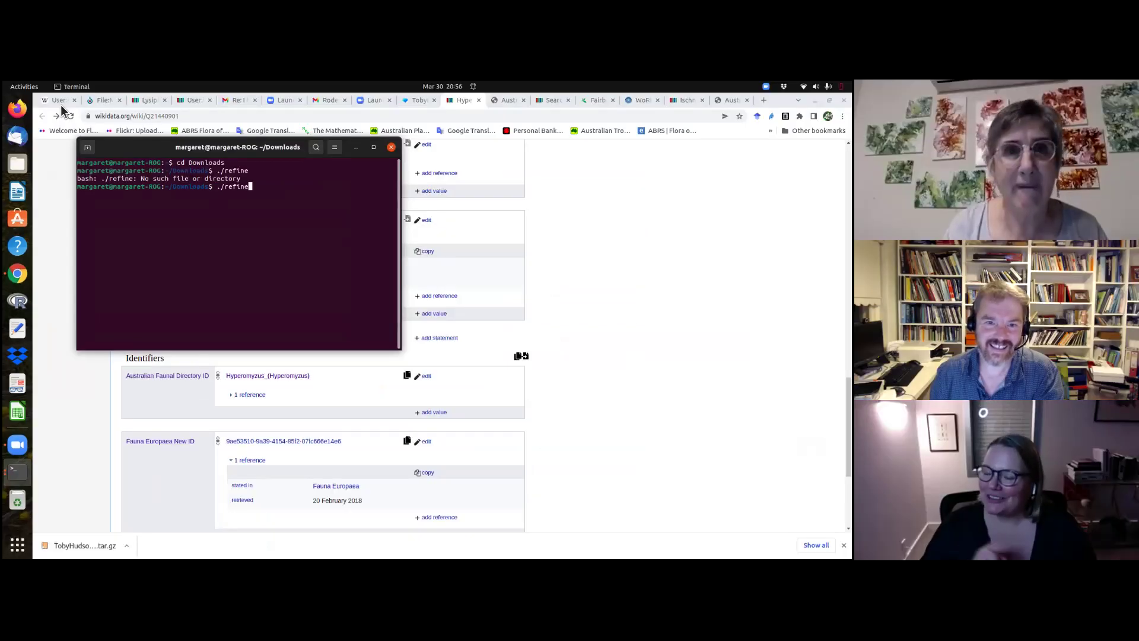
{"action": "key", "text": "Down"}
{"action": "key", "text": "Up"}
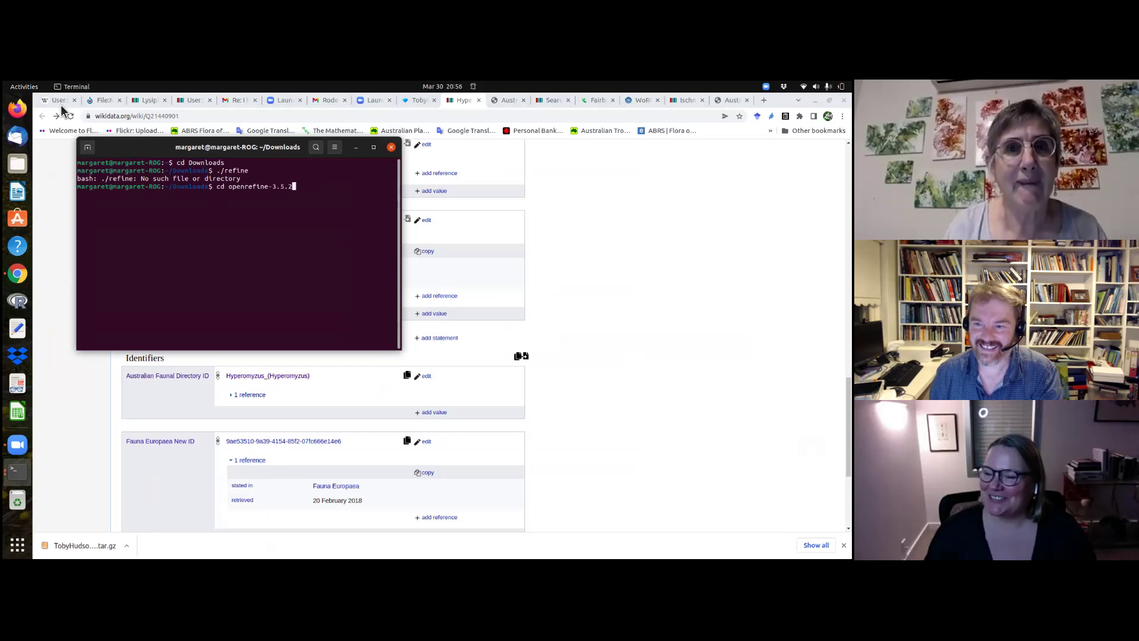
{"action": "key", "text": "Return"}
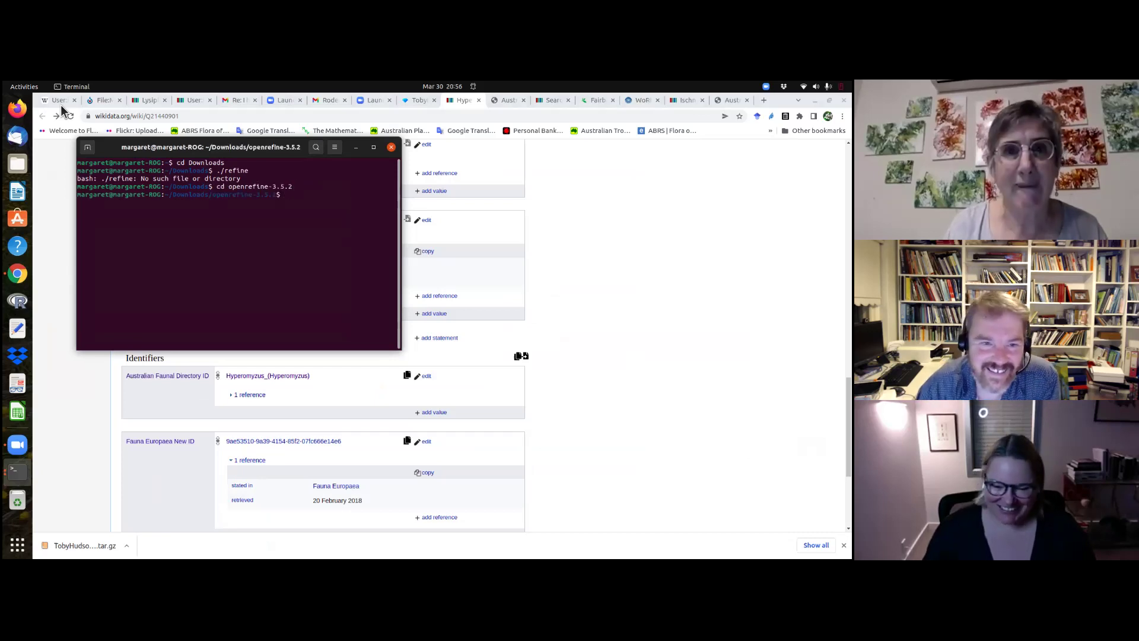
{"action": "key", "text": "Up"}
{"action": "key", "text": "Up"}
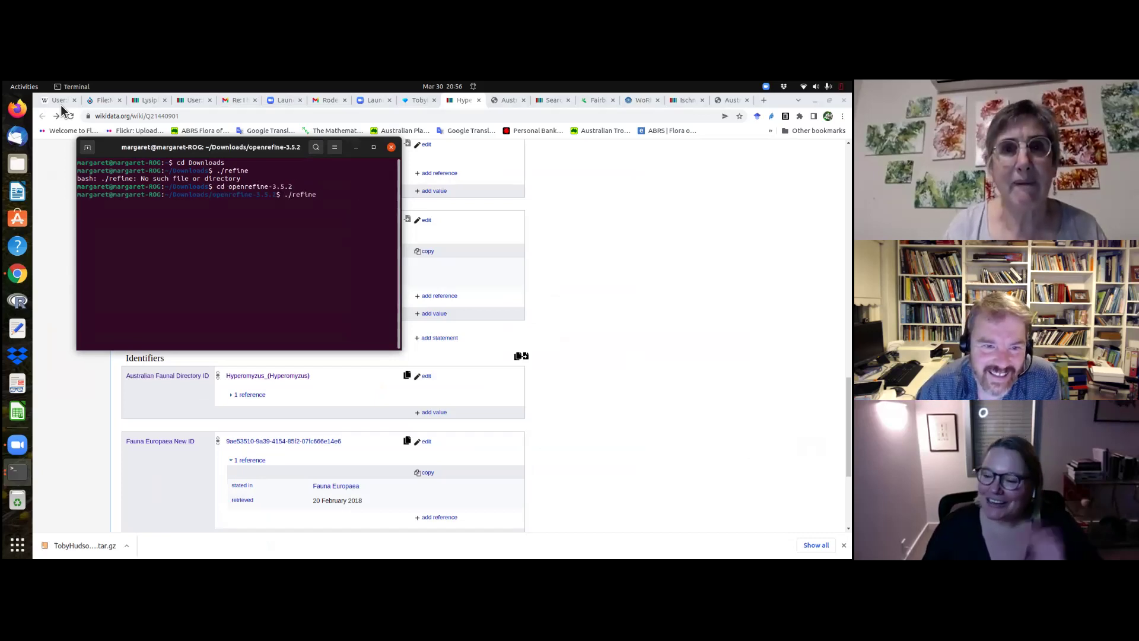
{"action": "key", "text": "Return"}
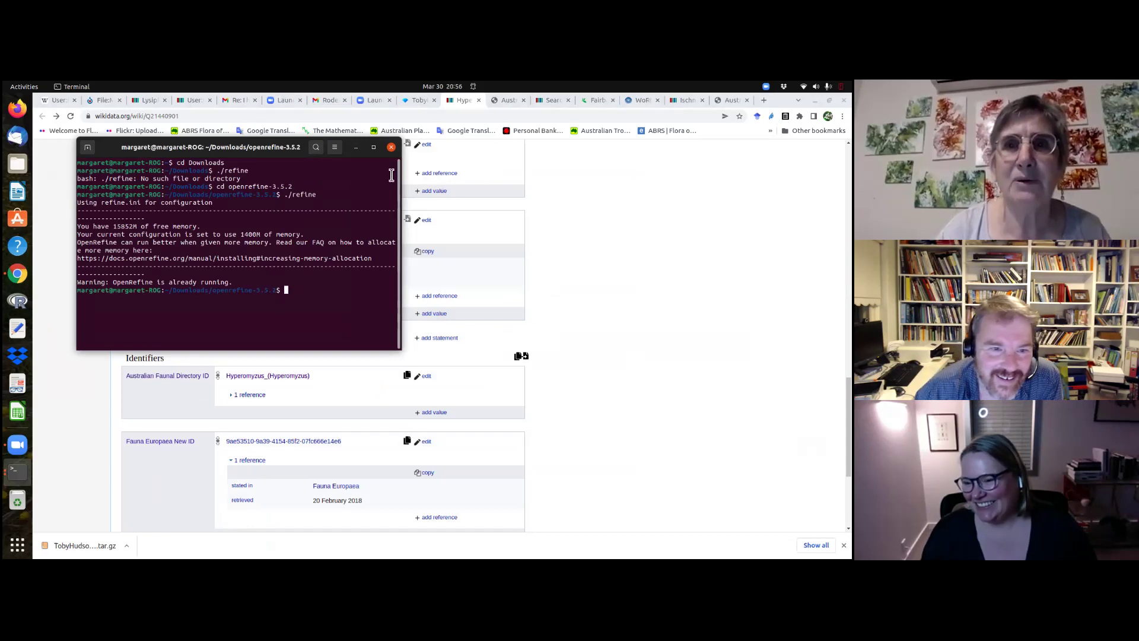
- Close this terminal window and bring up the other open terminal that is running OpenRefine
{"action": "left_click", "coordinate": [390, 148]}
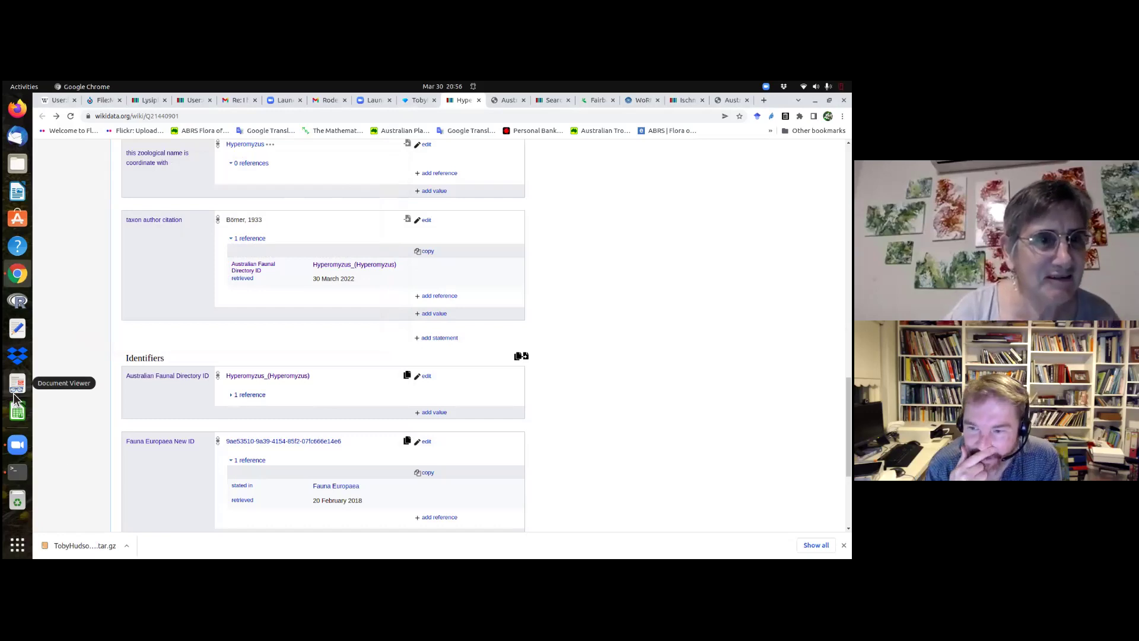
{"action": "left_click", "coordinate": [18, 471]}
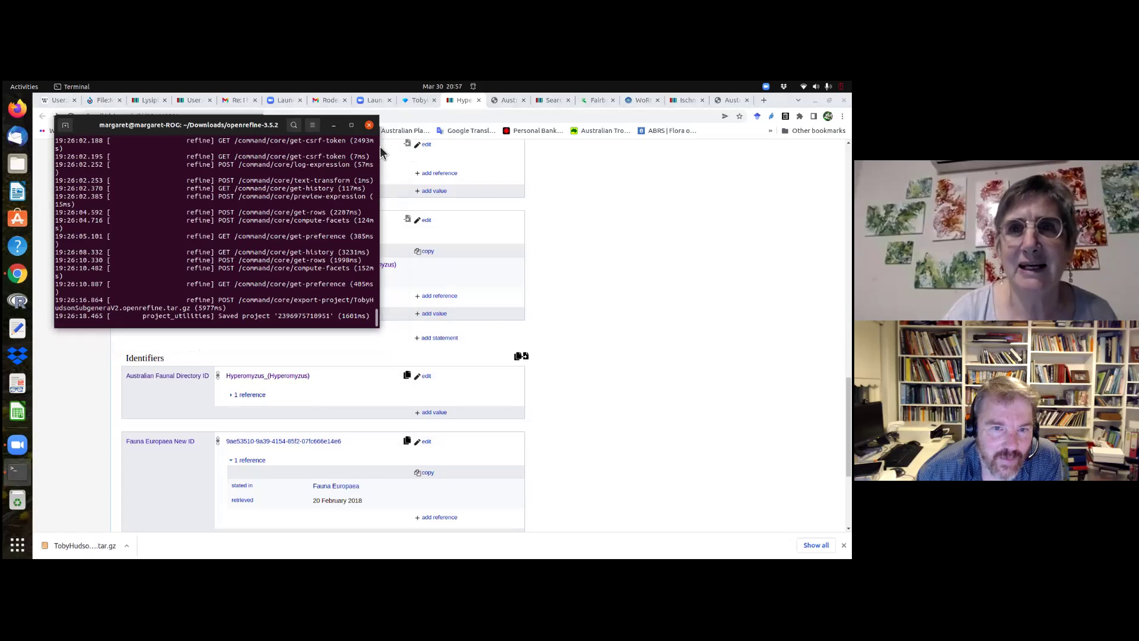